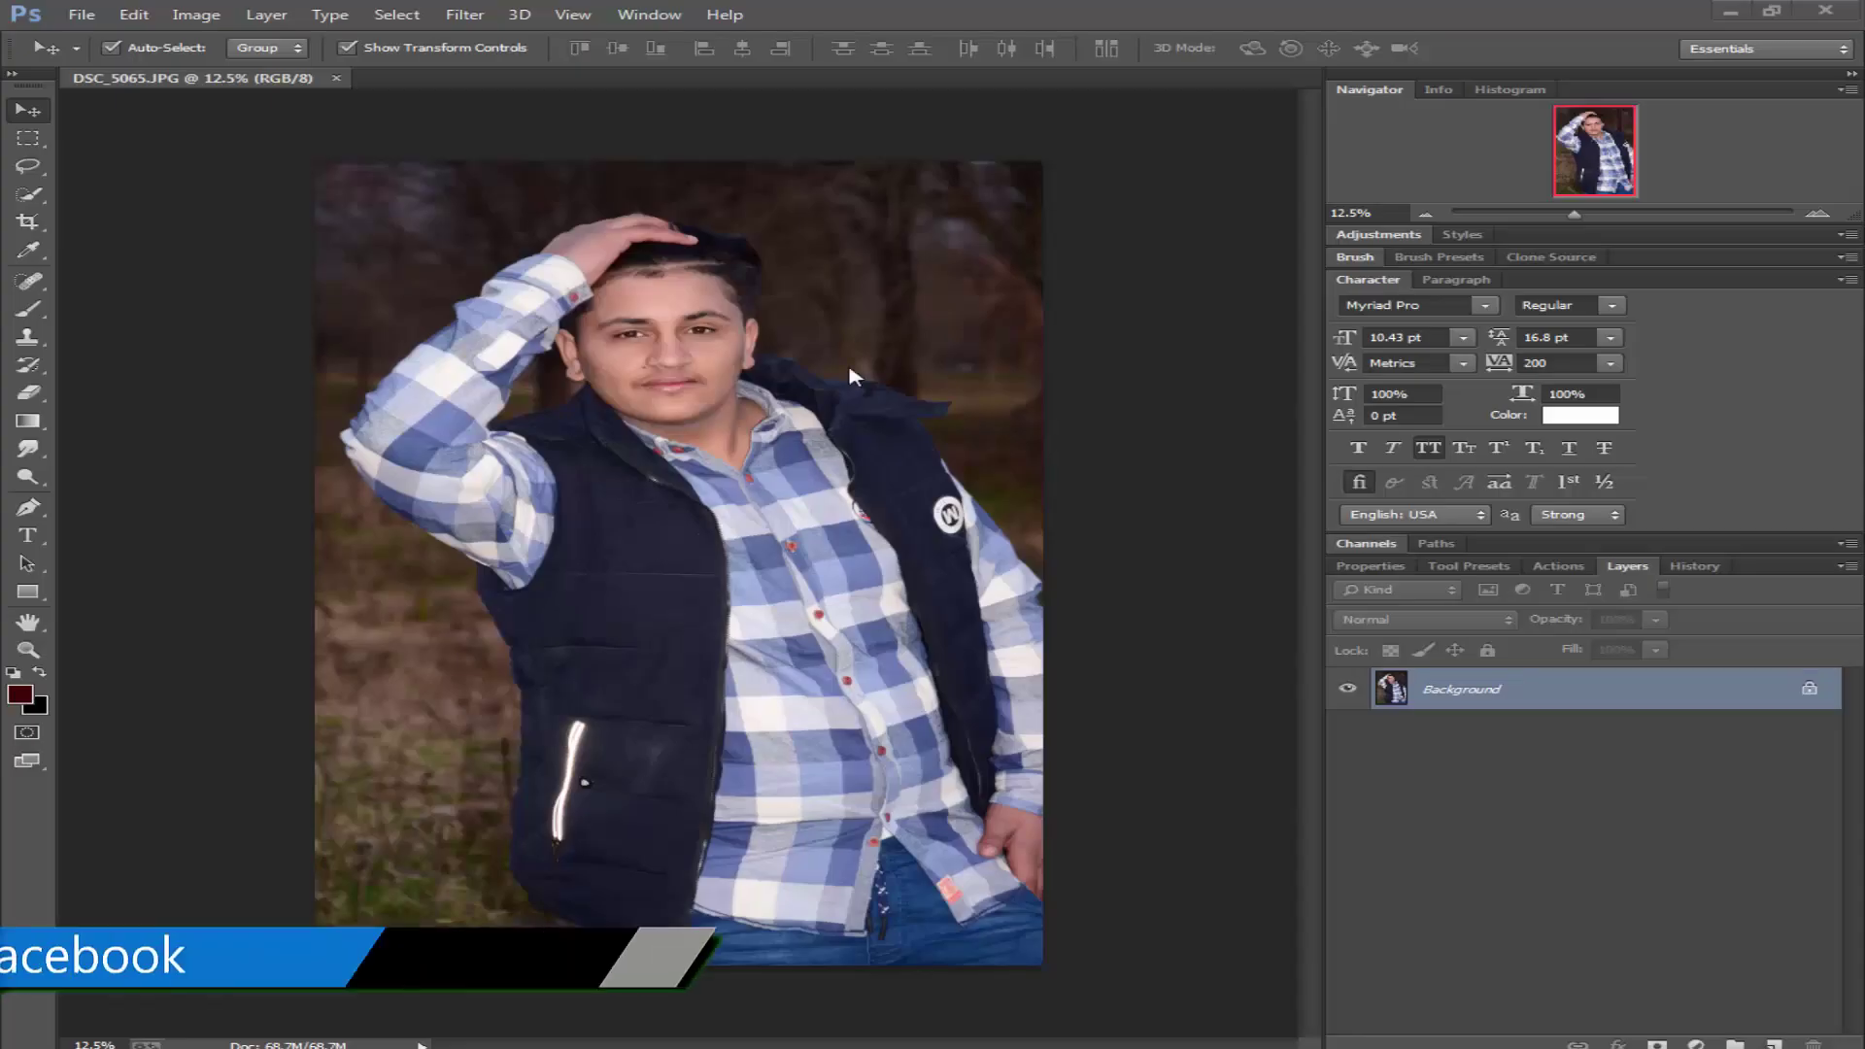
- Collapse the Character panel and duplicate the Background layer as Background copy
click(1369, 279)
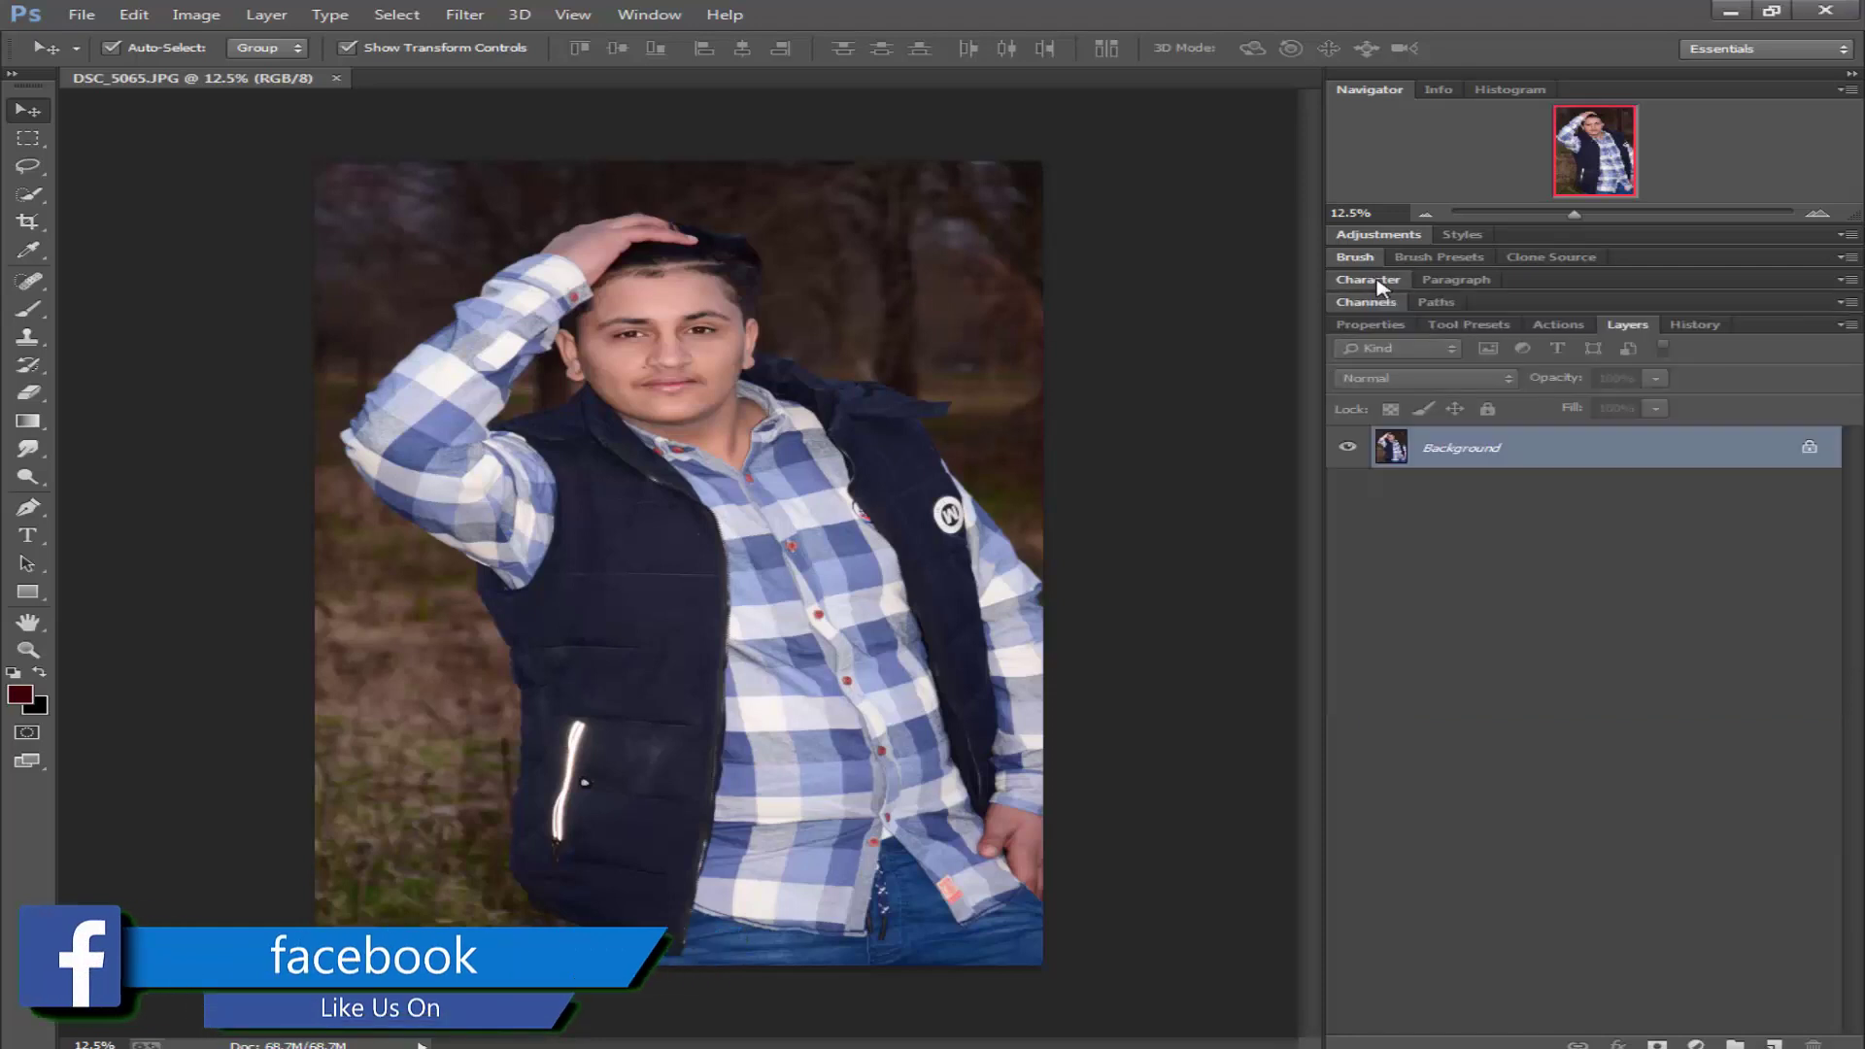
drag(1729, 469, 1774, 1044)
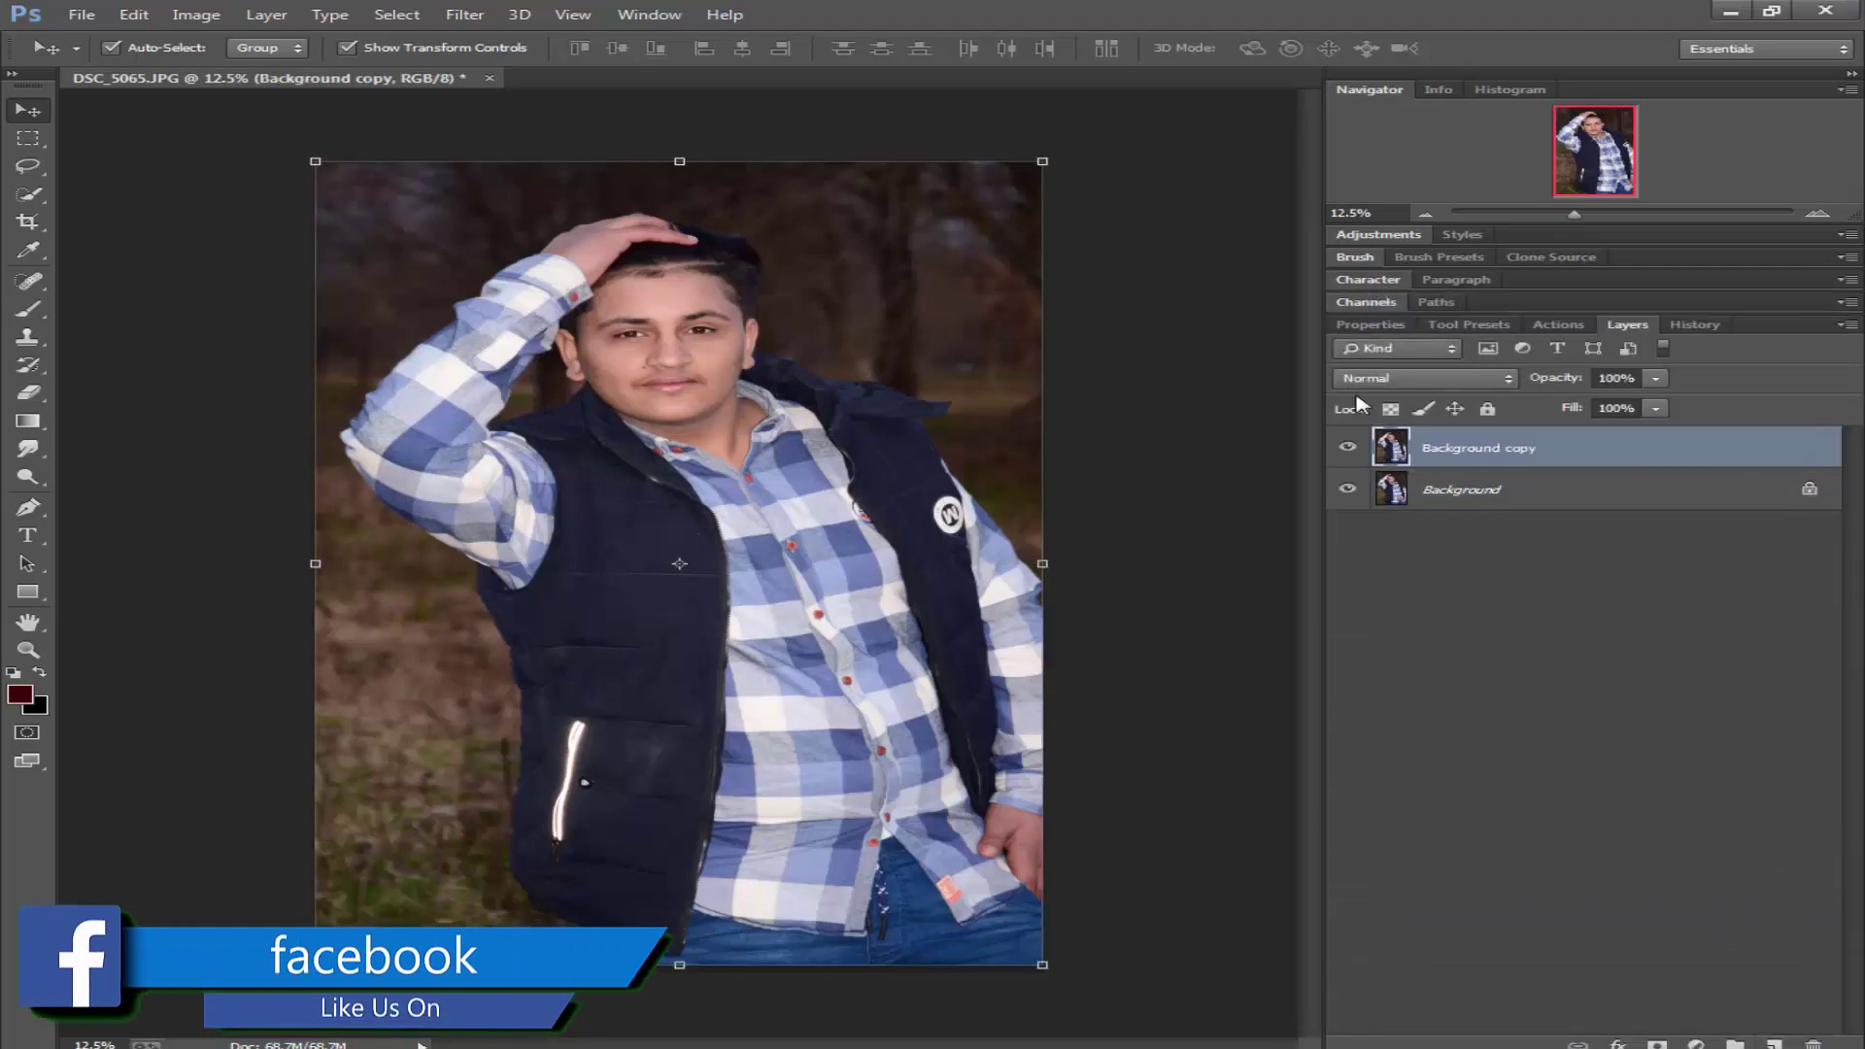
- Apply Camera Raw: Exposure +0.65, Shadows +100, Whites −11, Blacks +10, Clarity +6, Vibrance +19
click(480, 14)
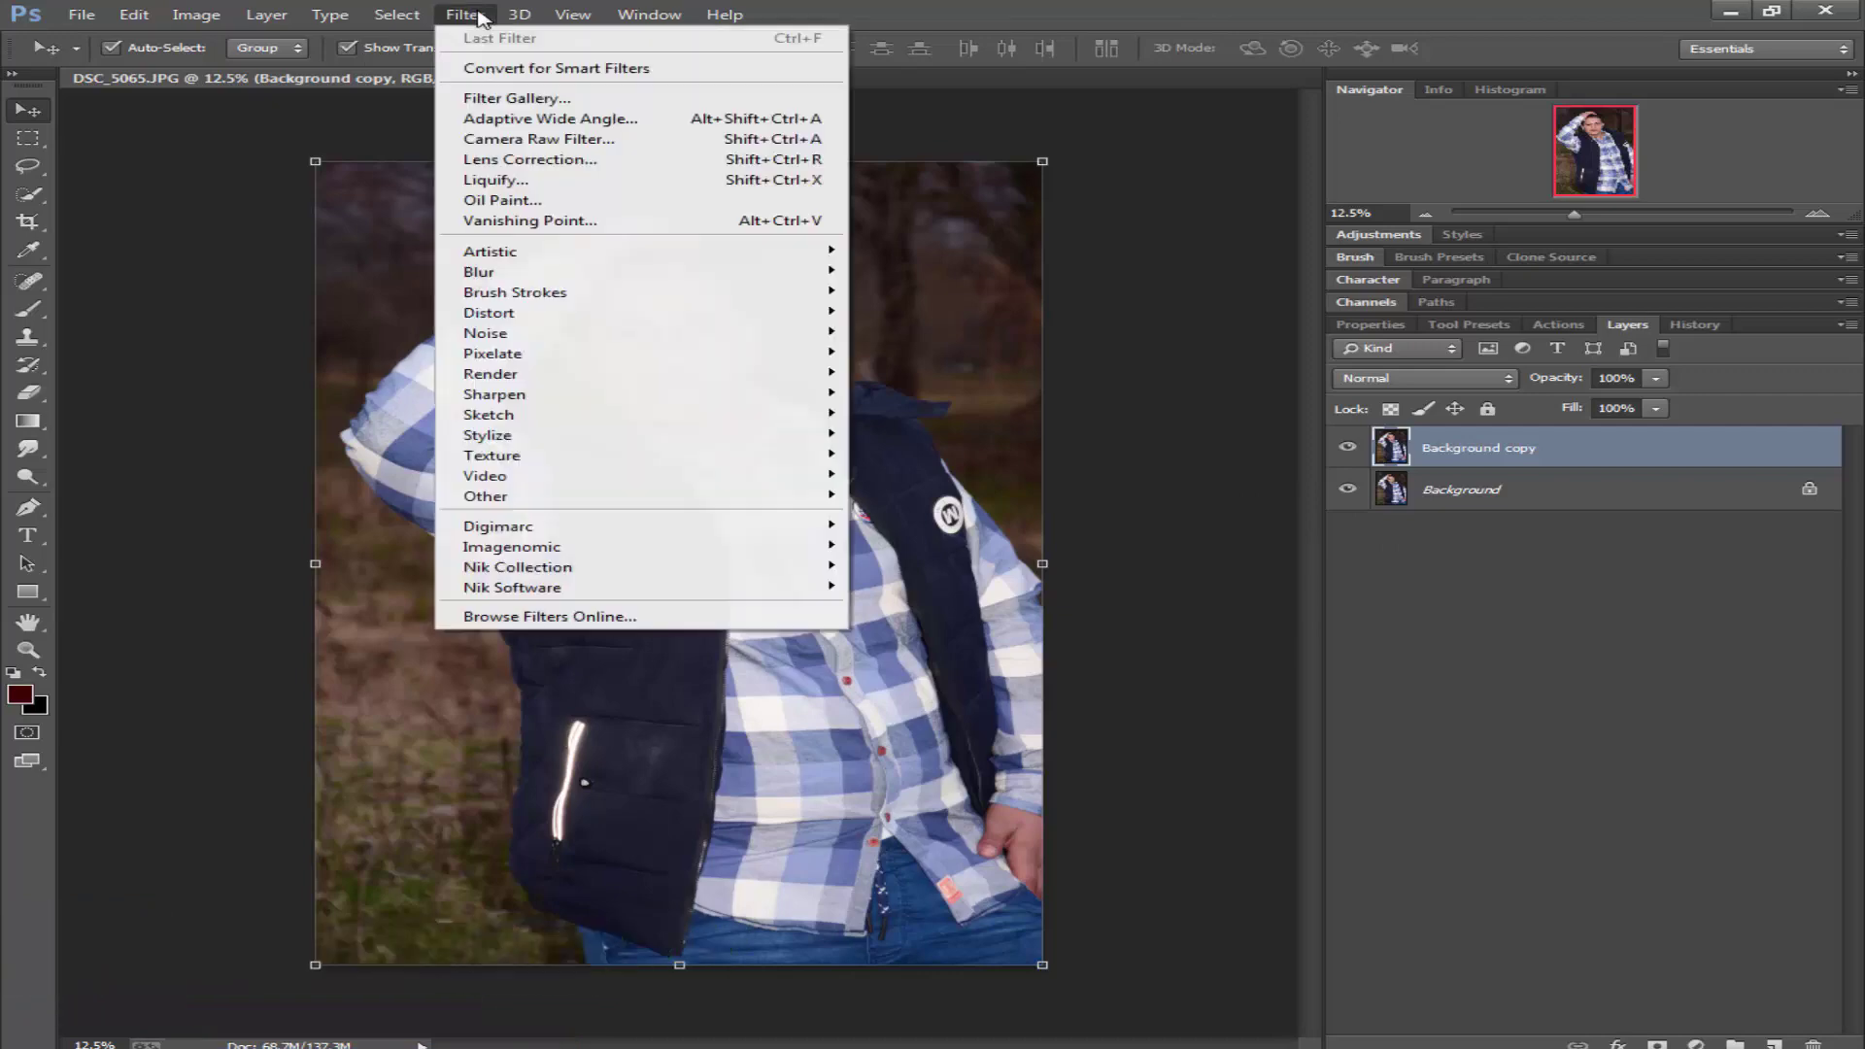
click(551, 139)
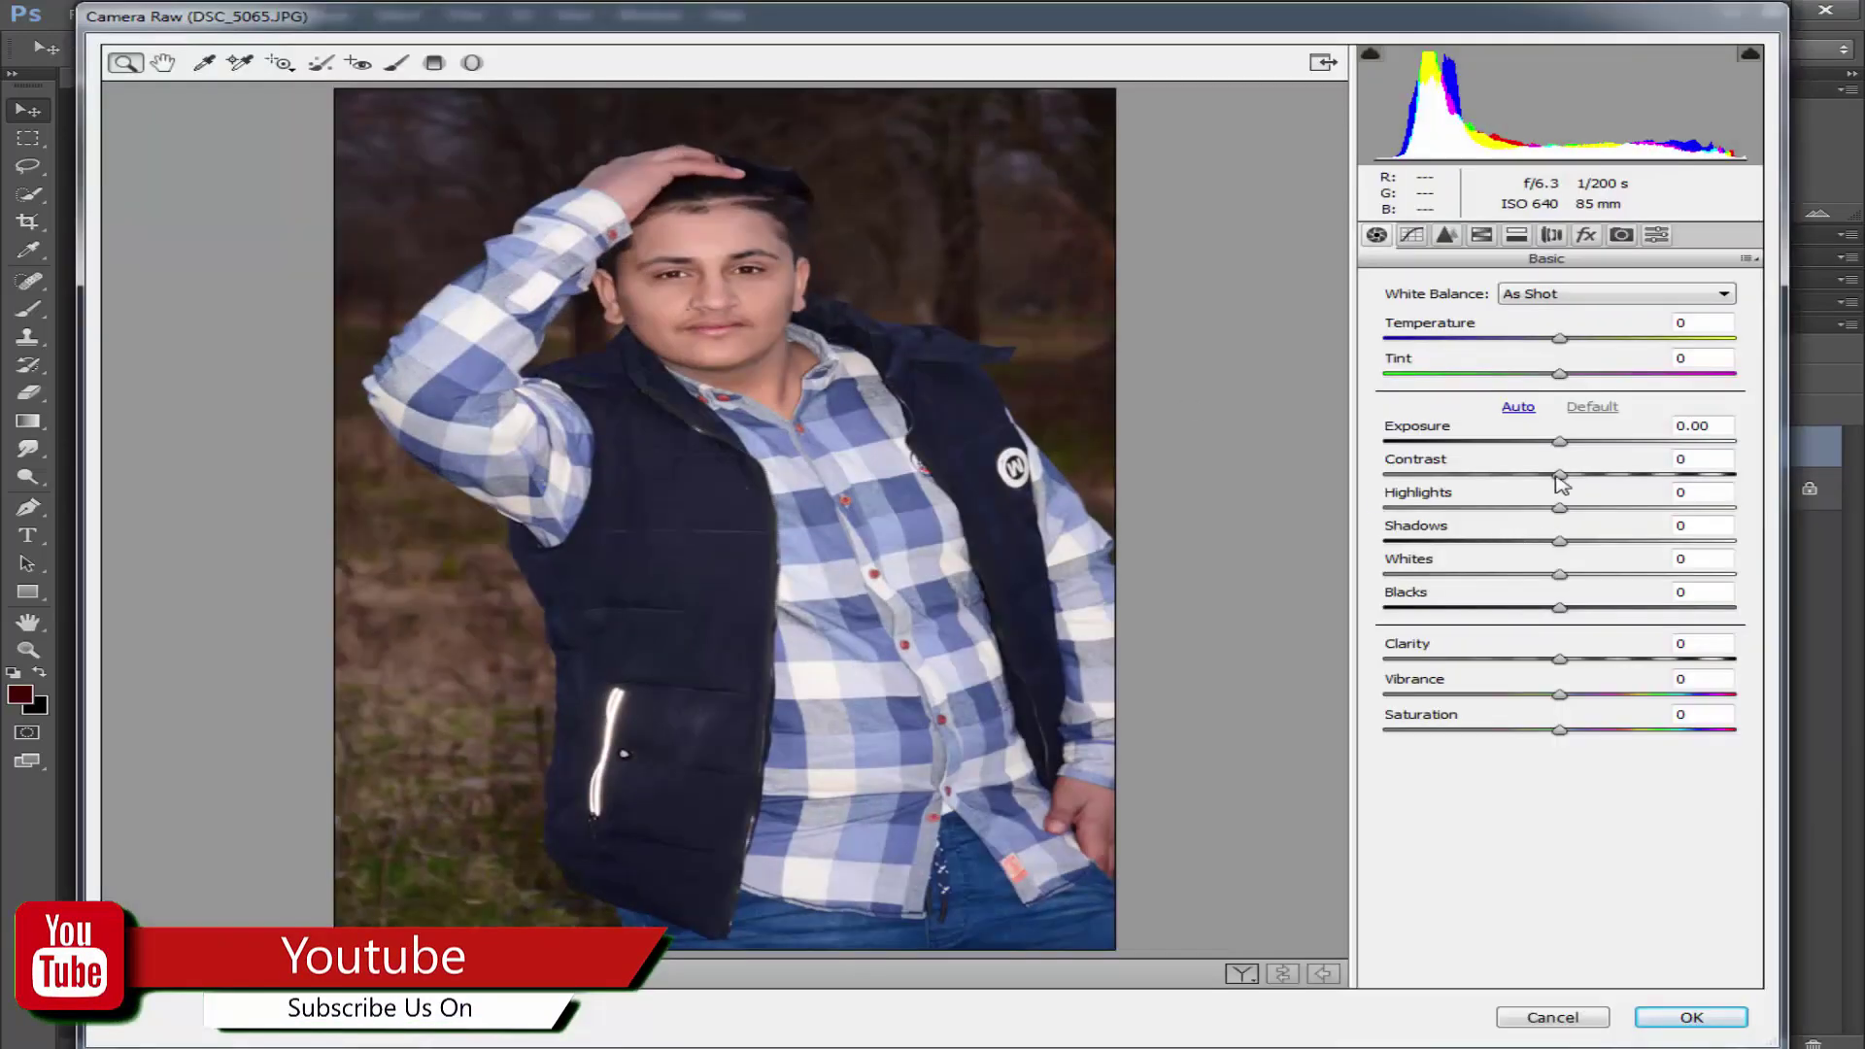
drag(1560, 441, 1583, 442)
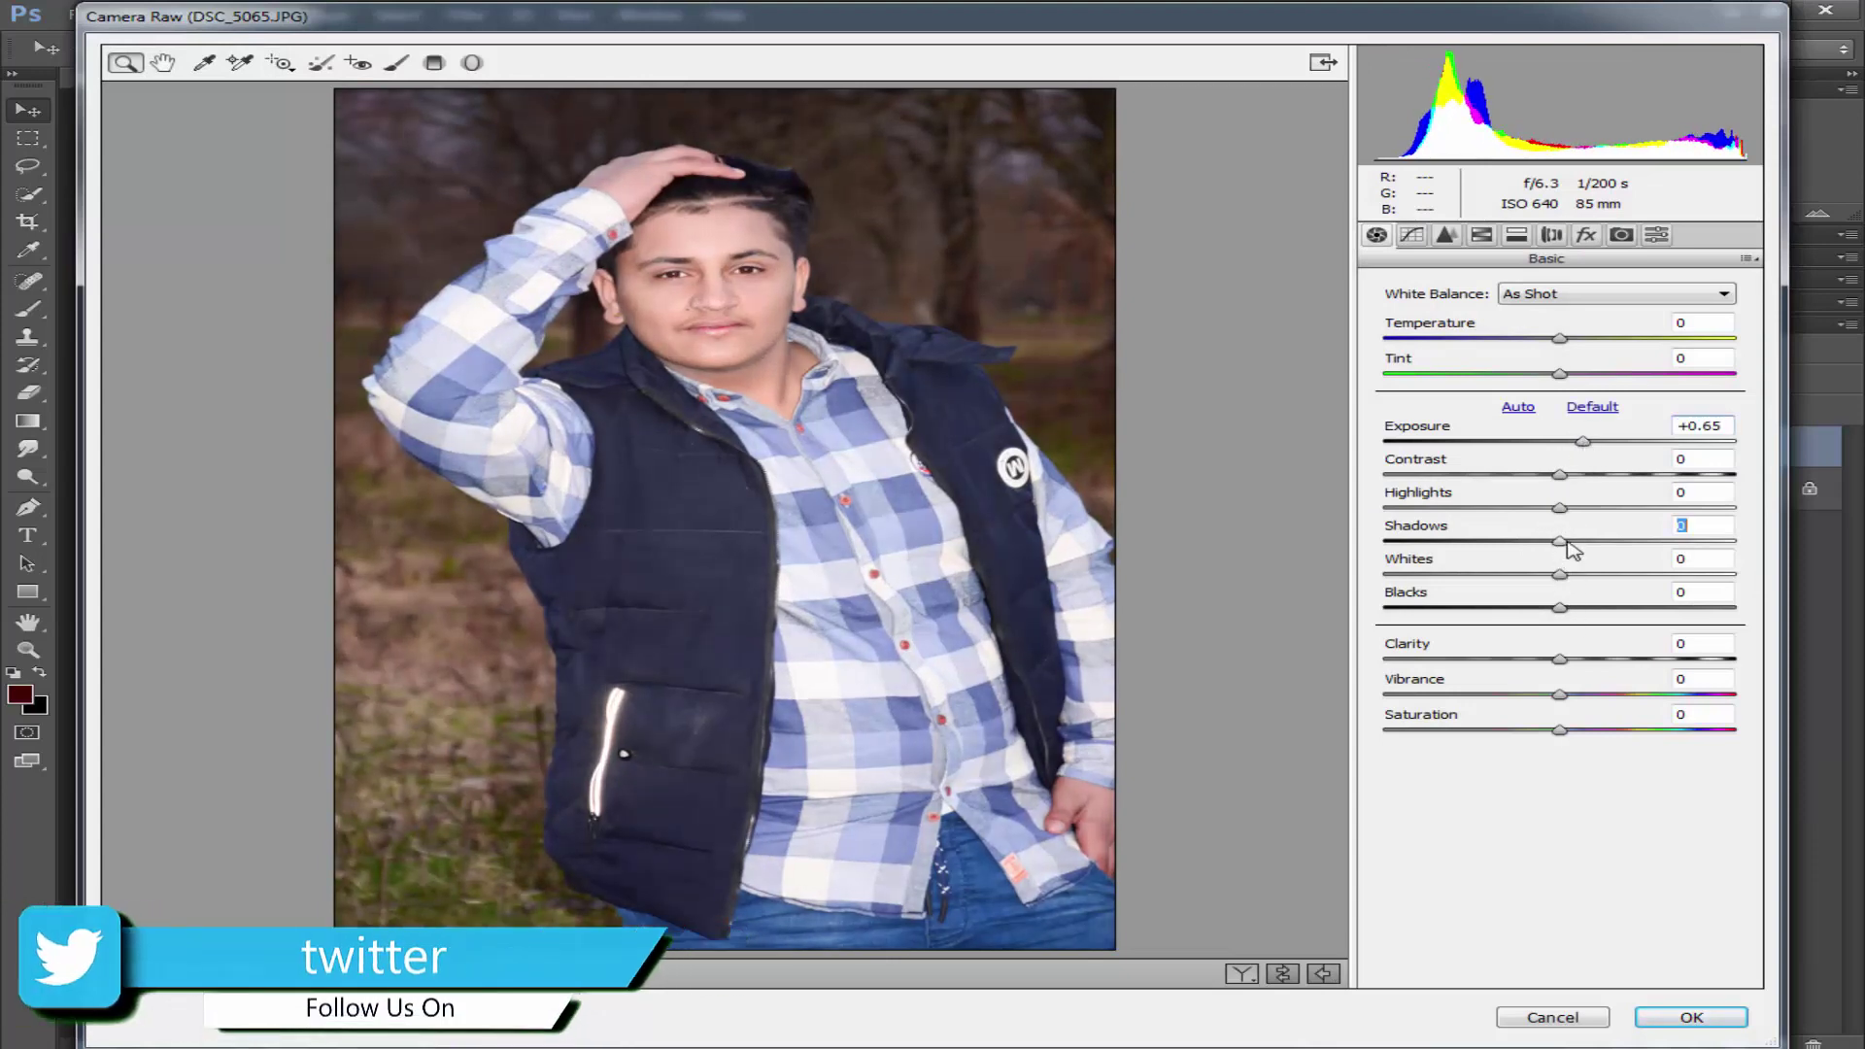
drag(1560, 541, 1738, 544)
mouse_move(1560, 577)
mouse_down()
mouse_move(1544, 580)
mouse_move(1582, 661)
mouse_move(1674, 657)
mouse_move(1572, 666)
mouse_up()
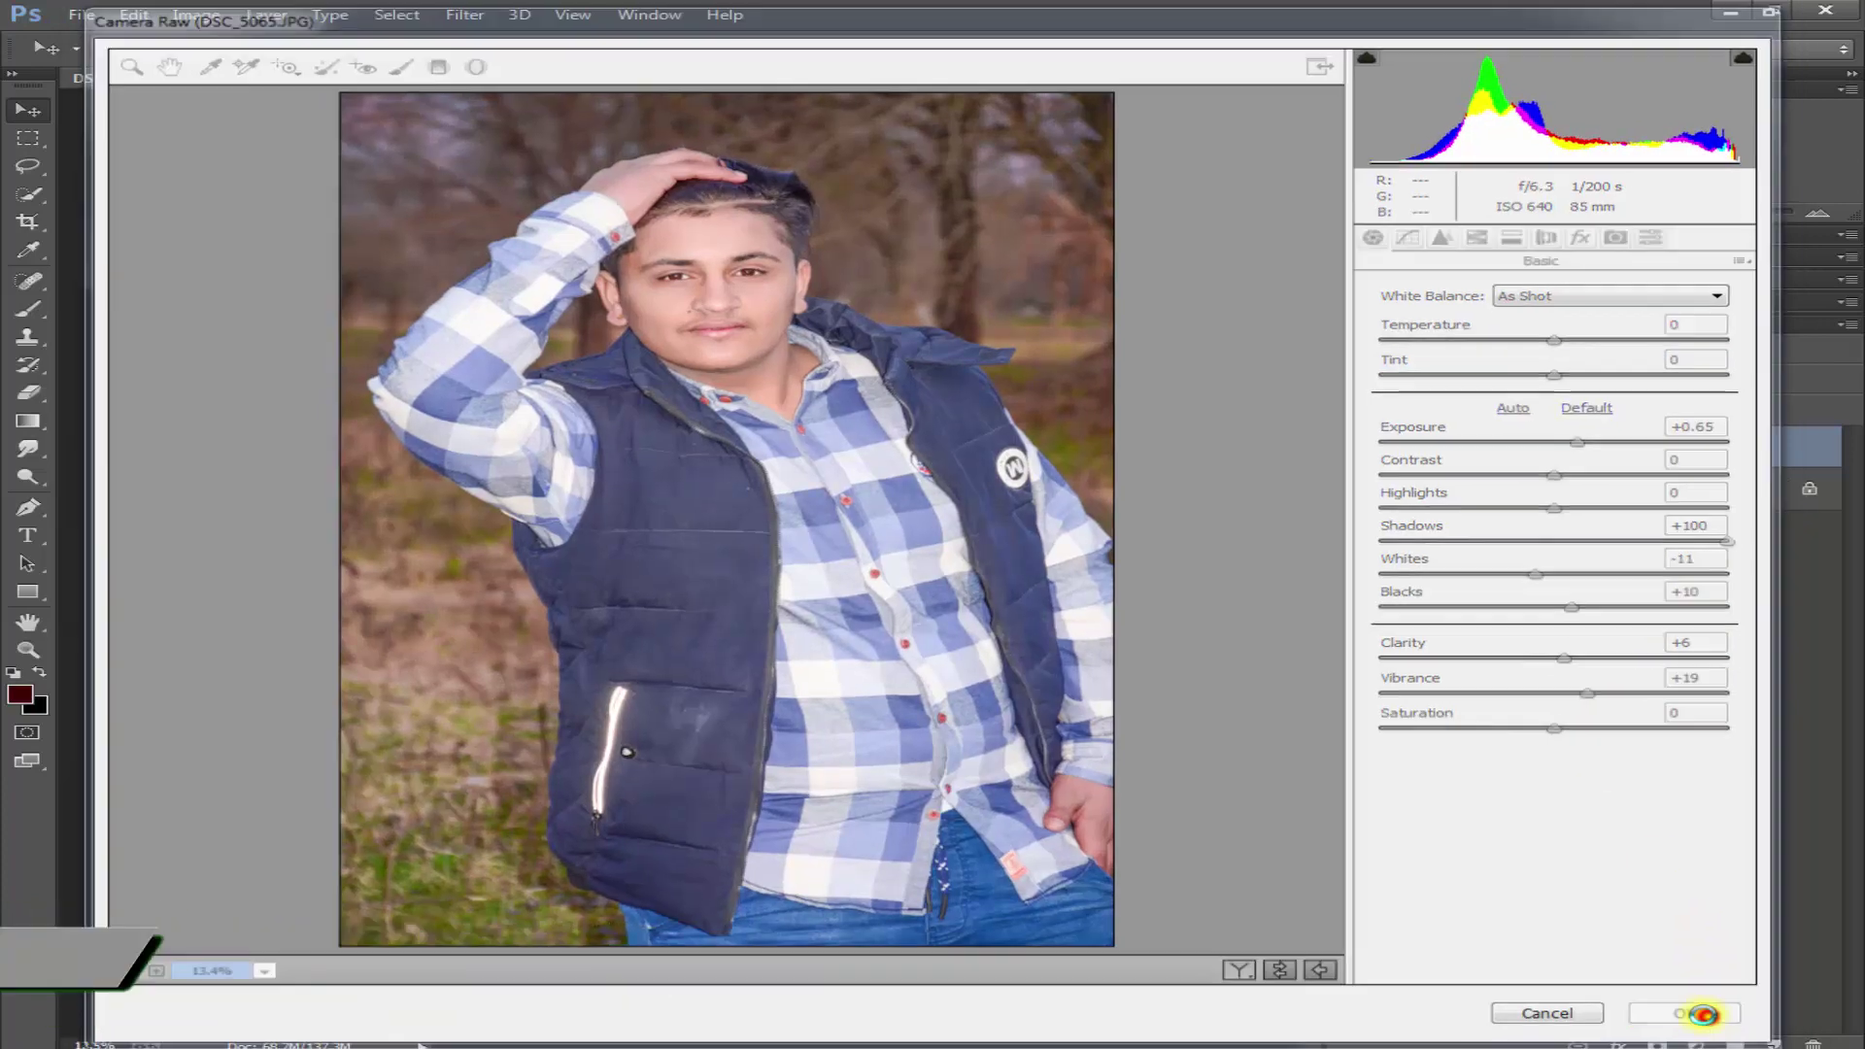
click(1700, 1015)
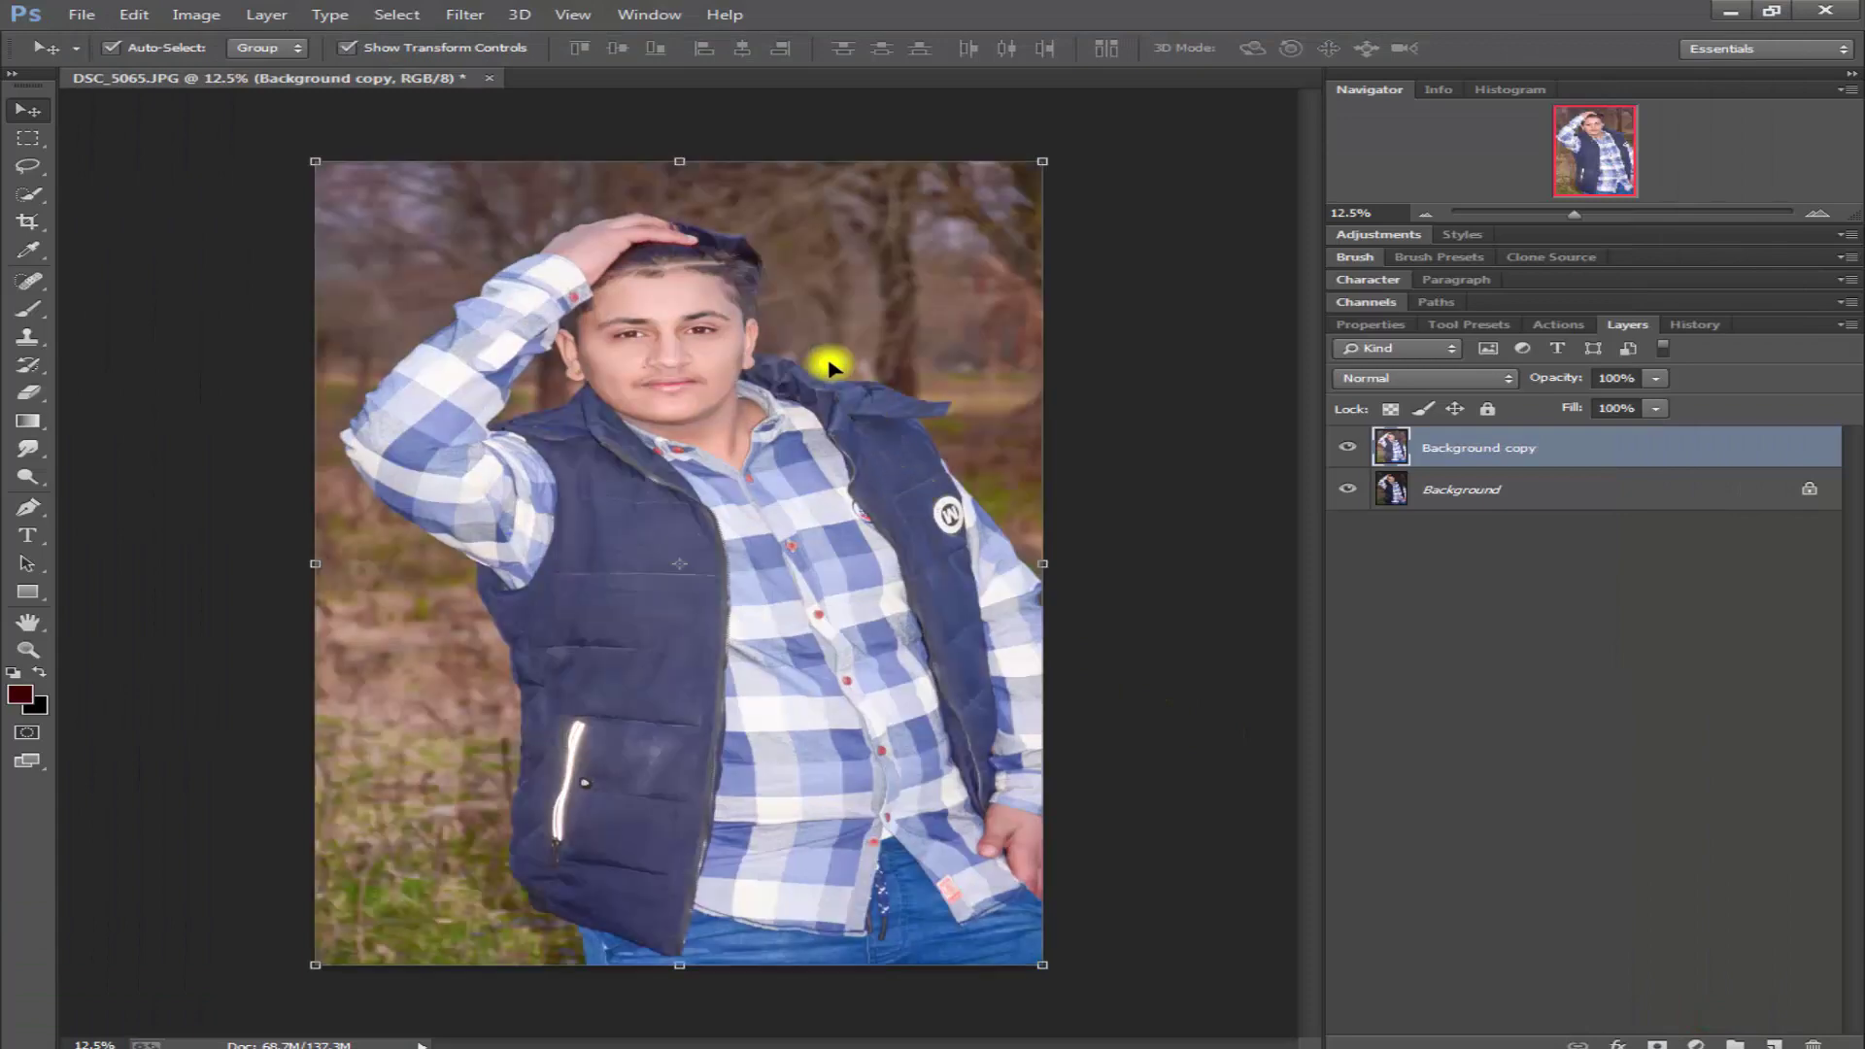
- Zoom in on the face and select the Spot Healing Brush at a larger size
key(ctrl+plus)
key(ctrl+plus)
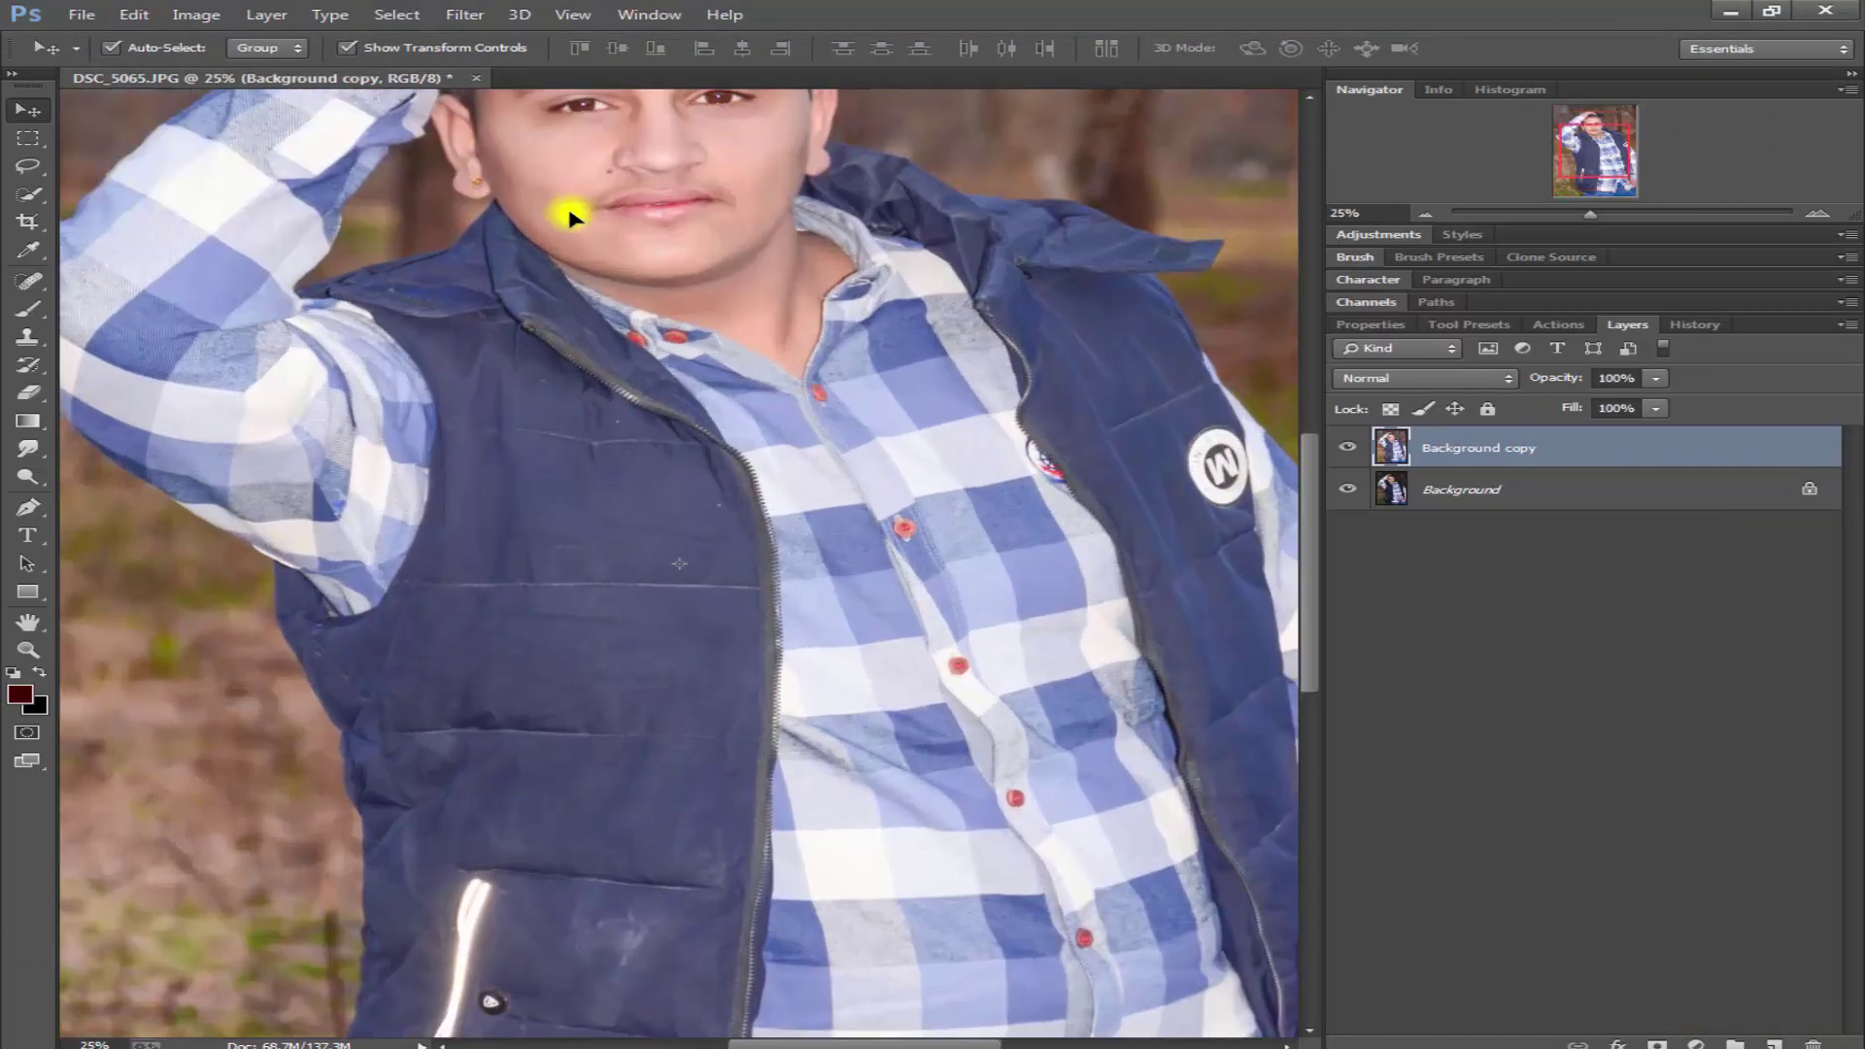
key(ctrl+plus)
key(ctrl+plus)
drag(659, 208, 708, 762)
scroll(617, 367, up, 5)
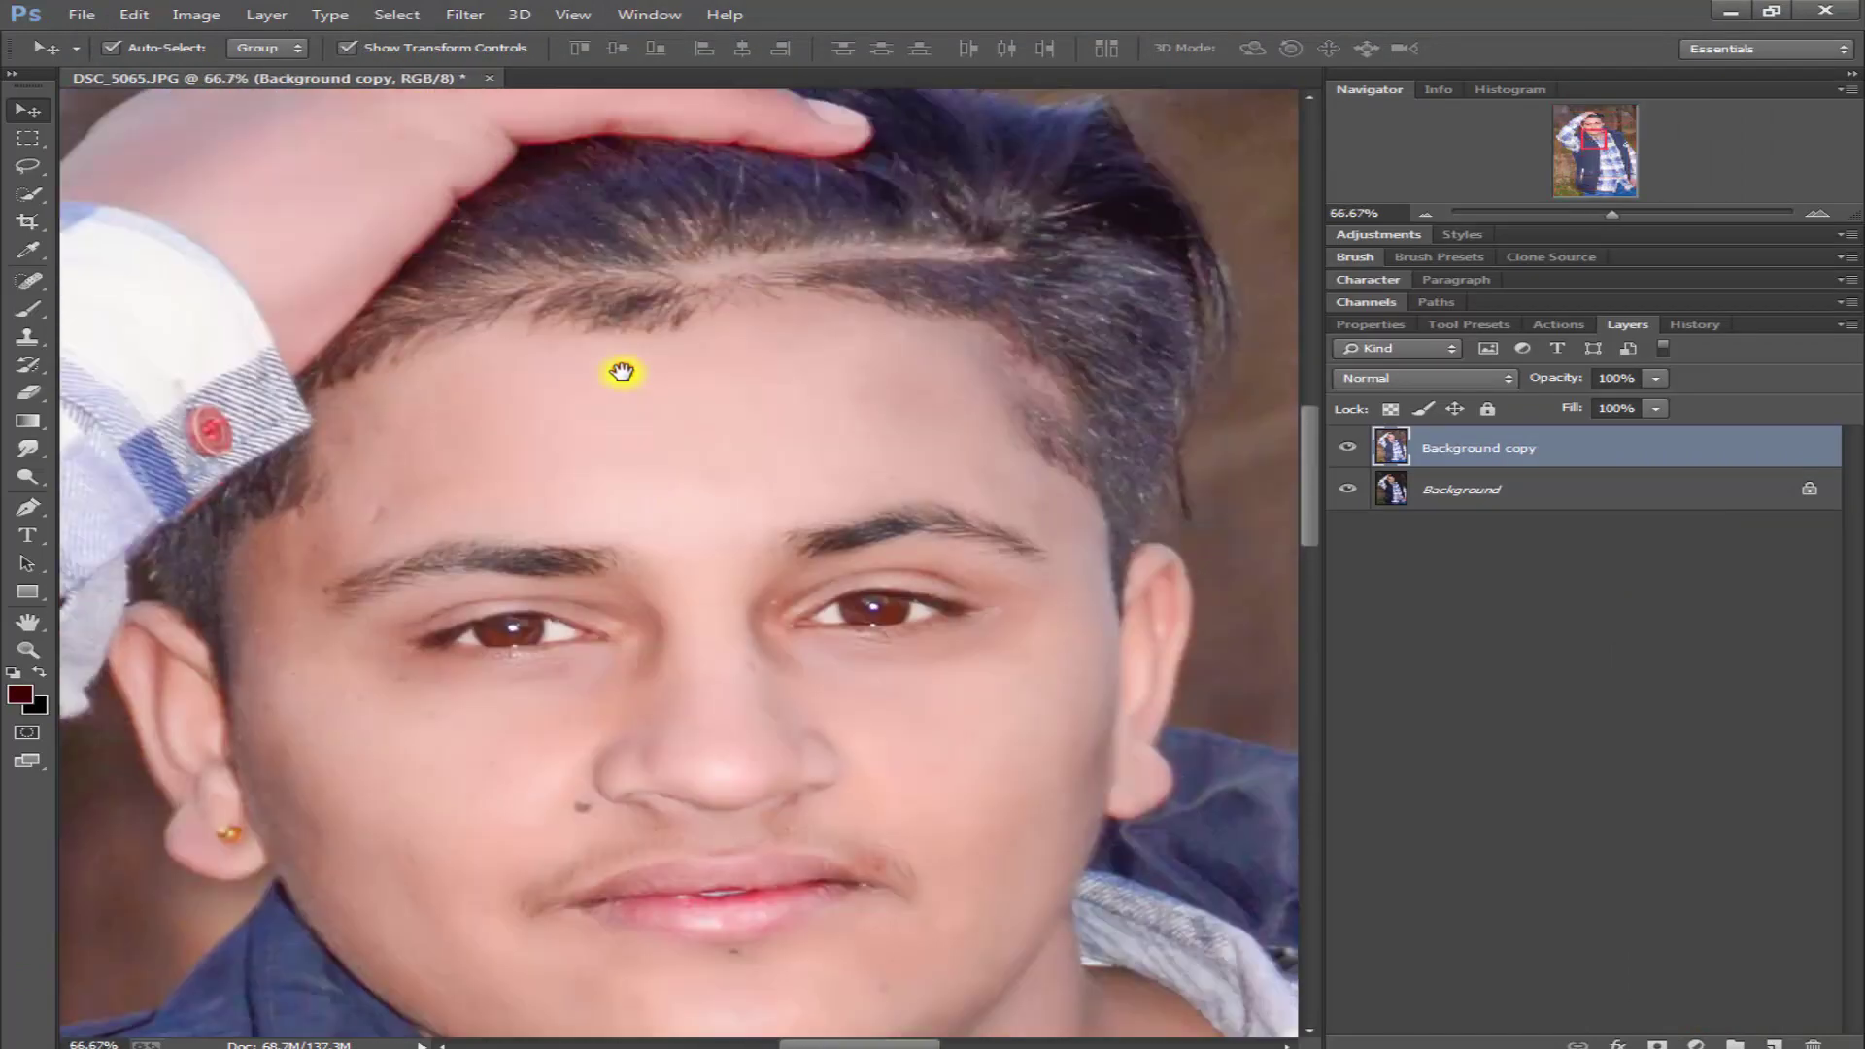
drag(621, 370, 653, 224)
click(28, 281)
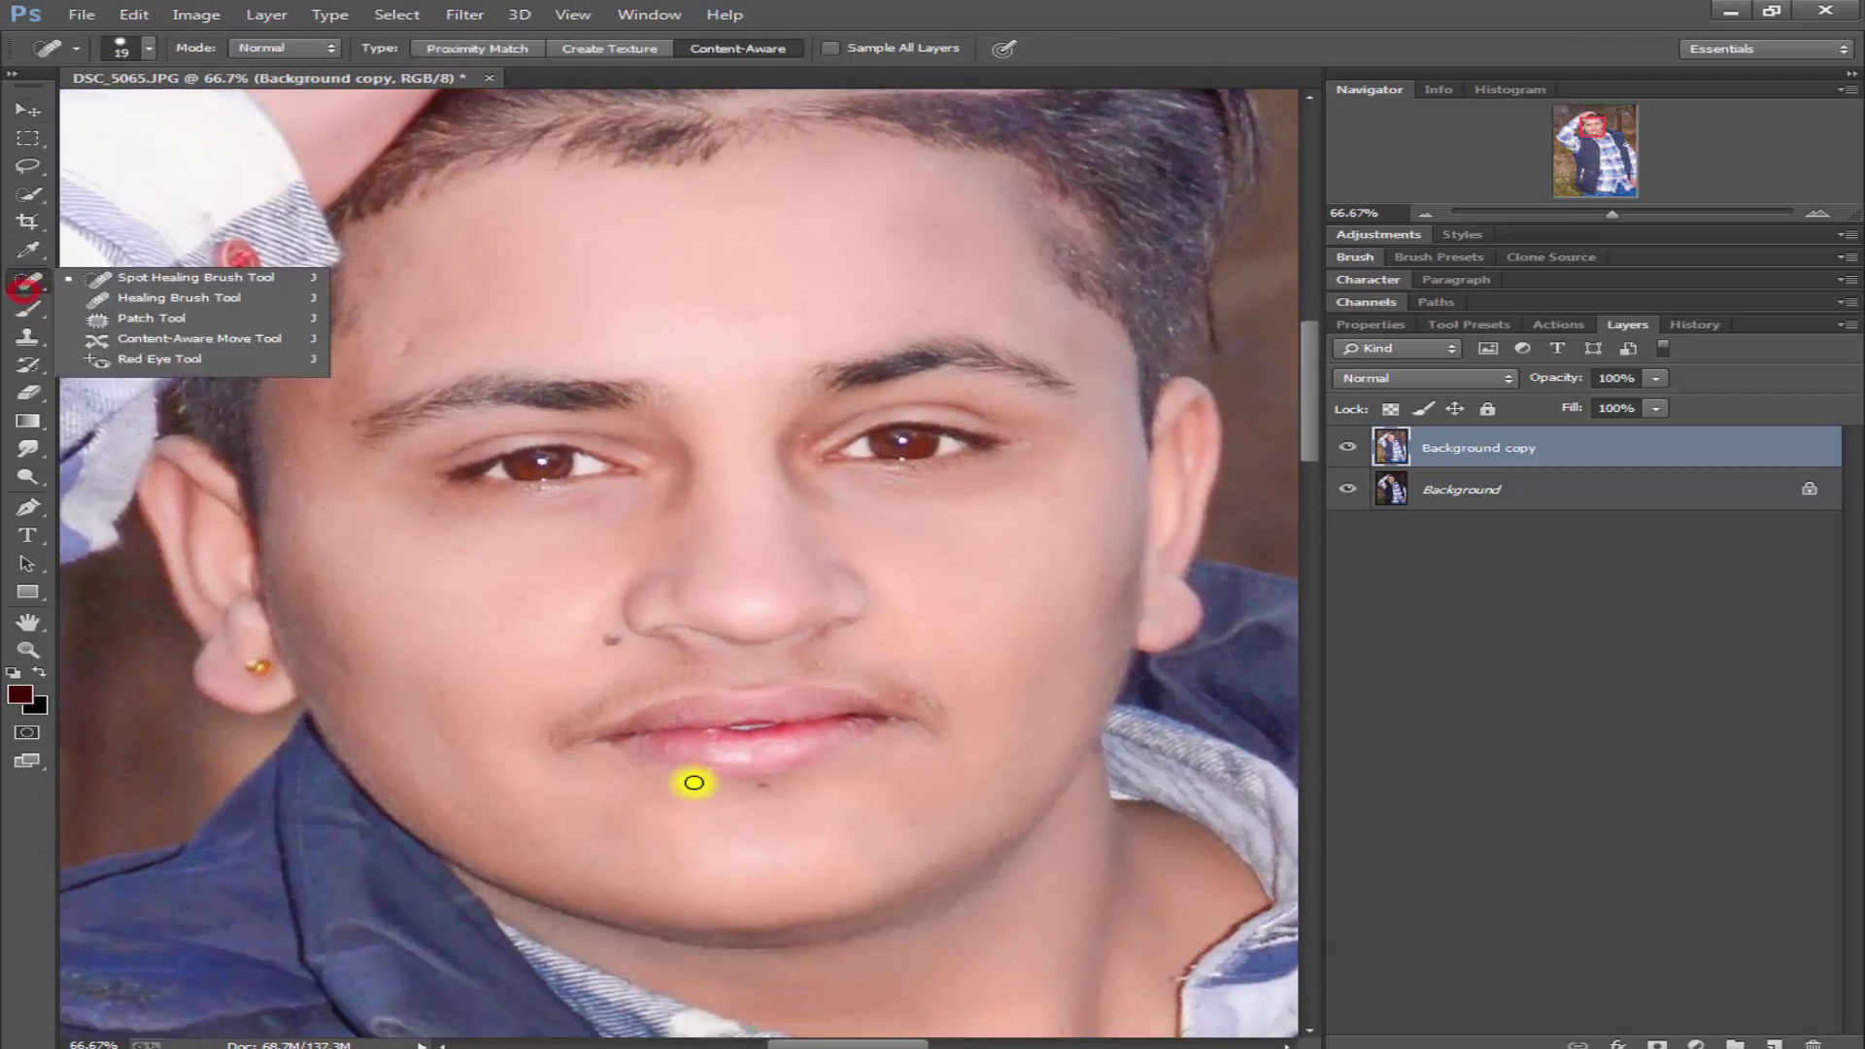
key(bracketright)
key(bracketright)
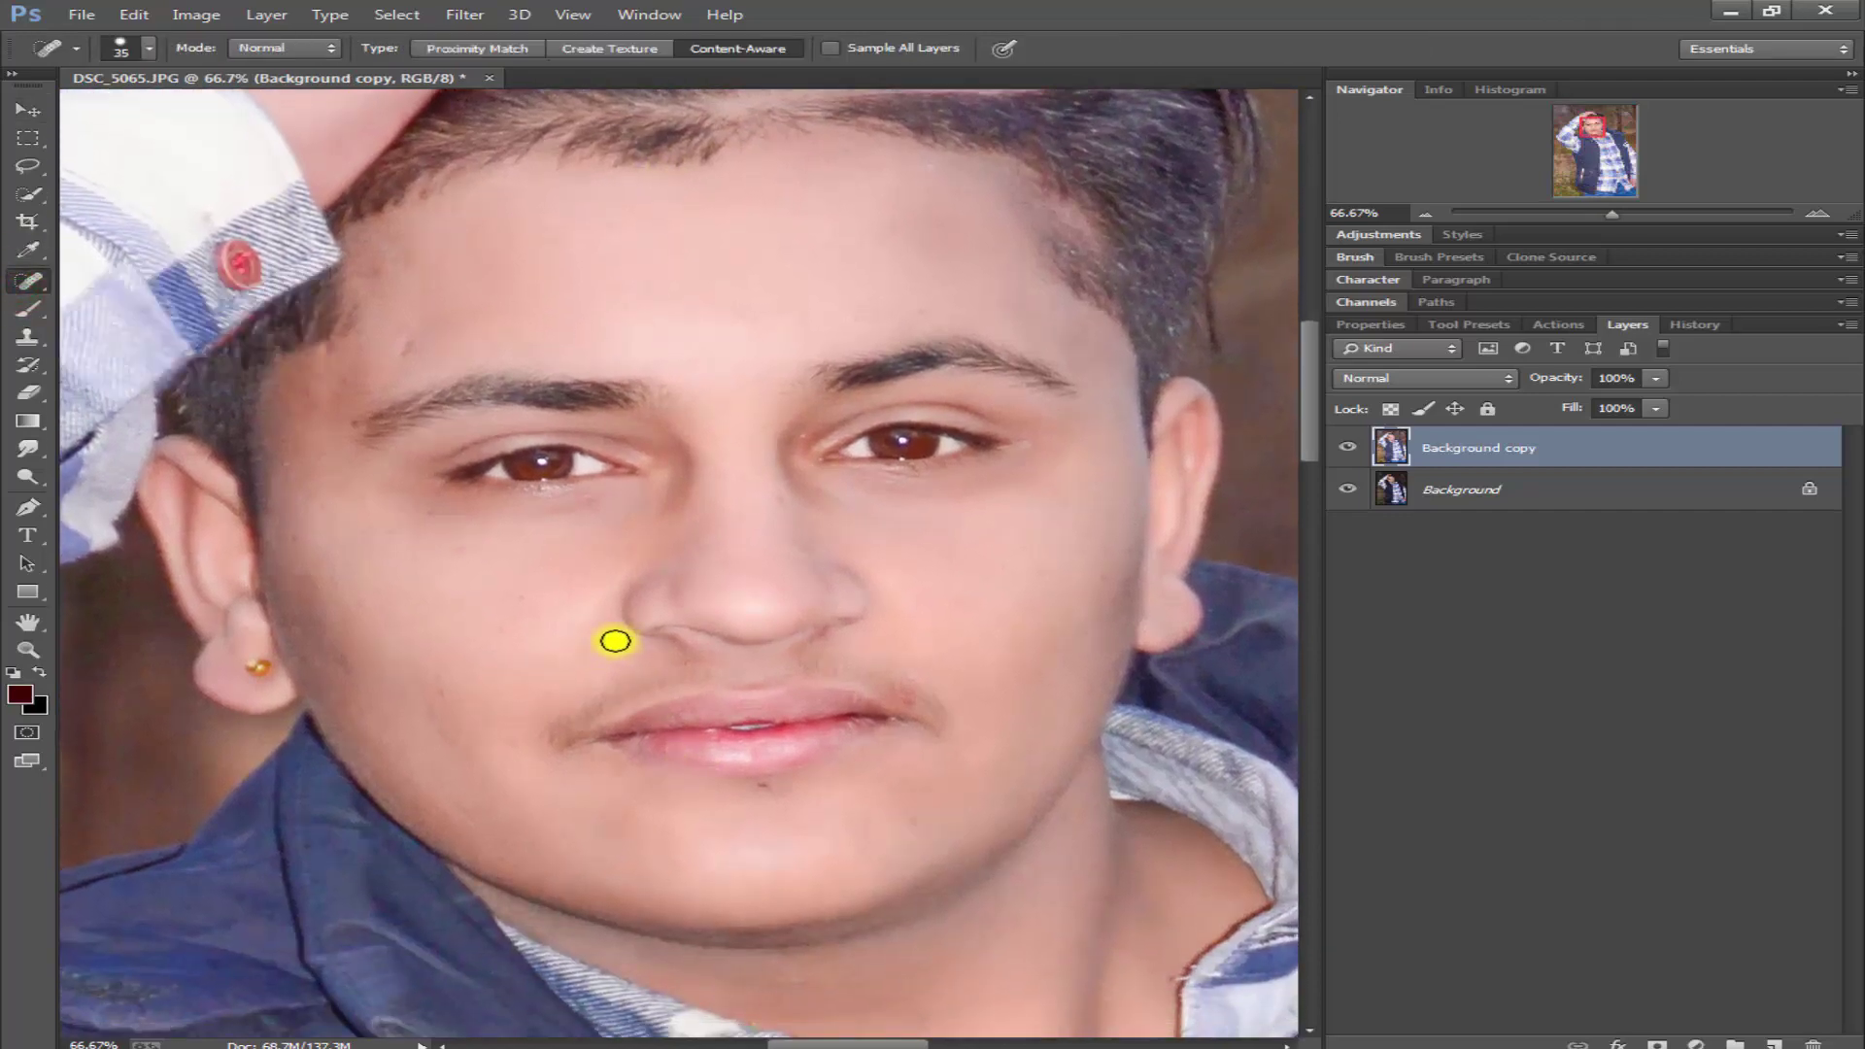
- Heal the blemishes beside the nostril, on the forehead, chin and both cheeks
click(610, 641)
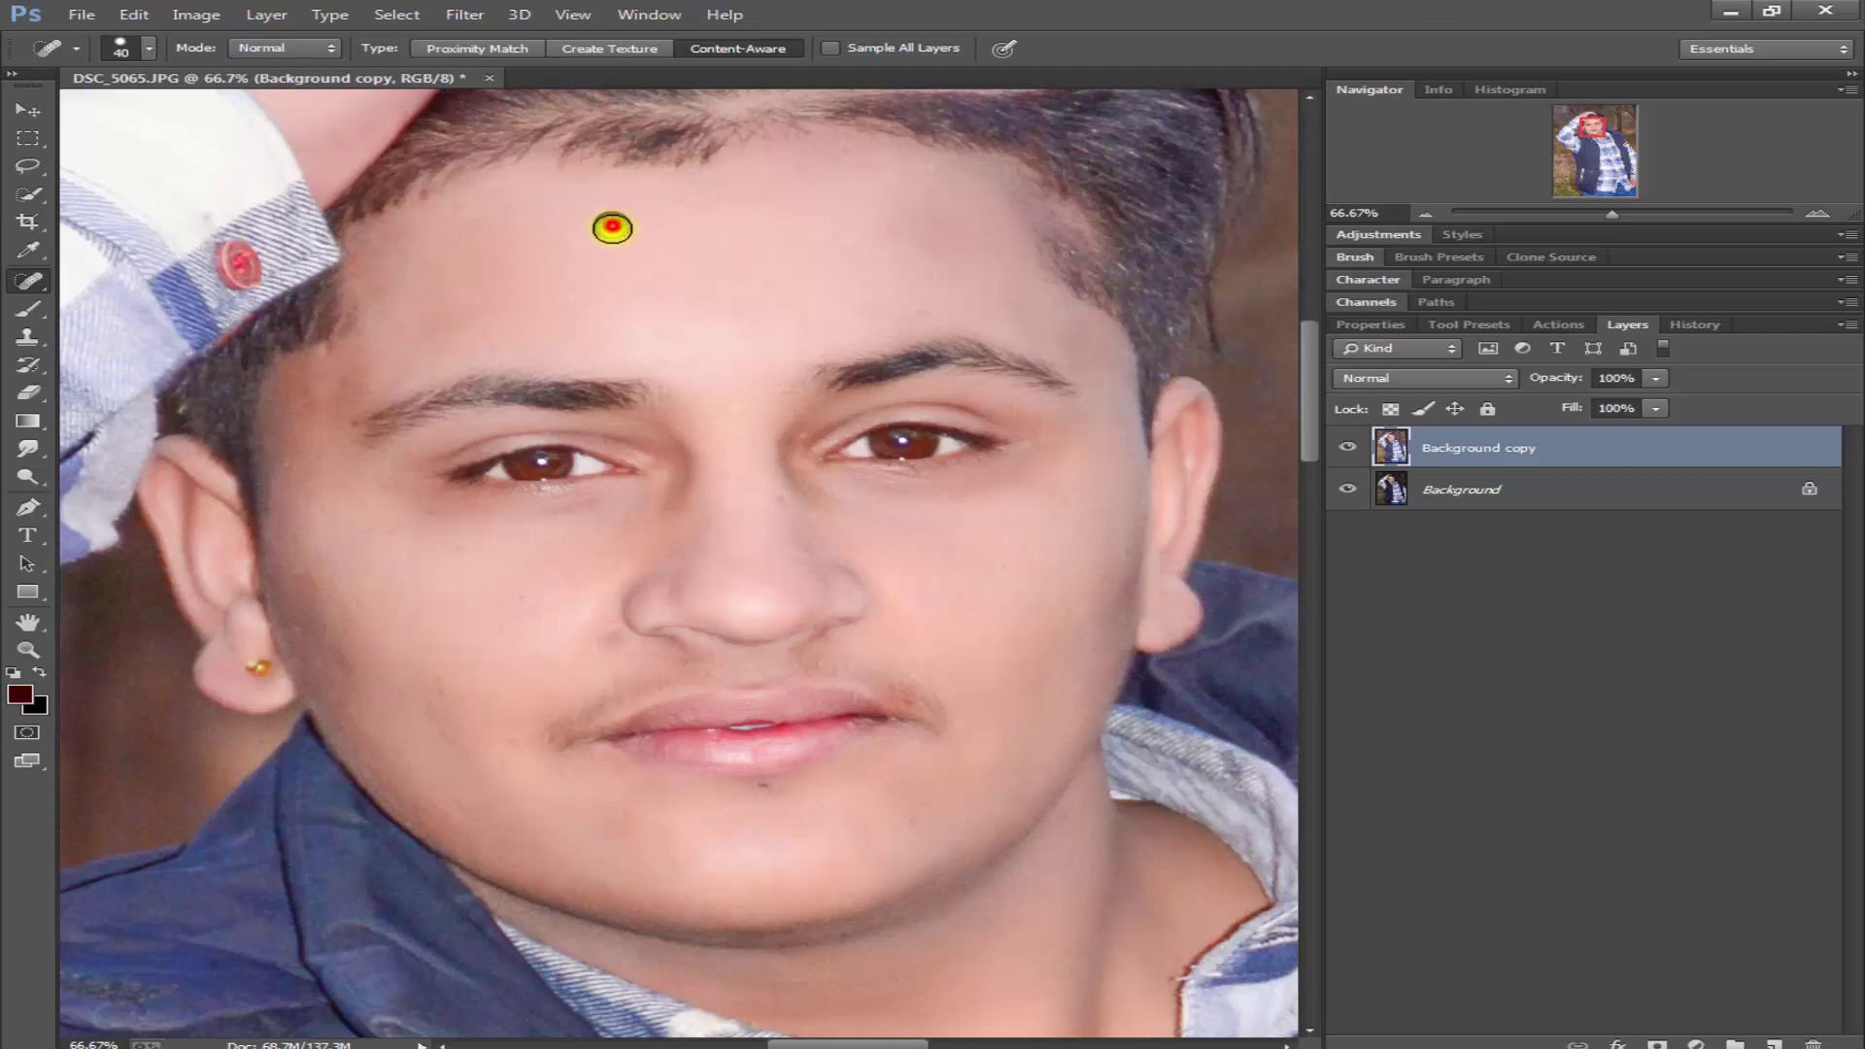
click(612, 229)
click(605, 641)
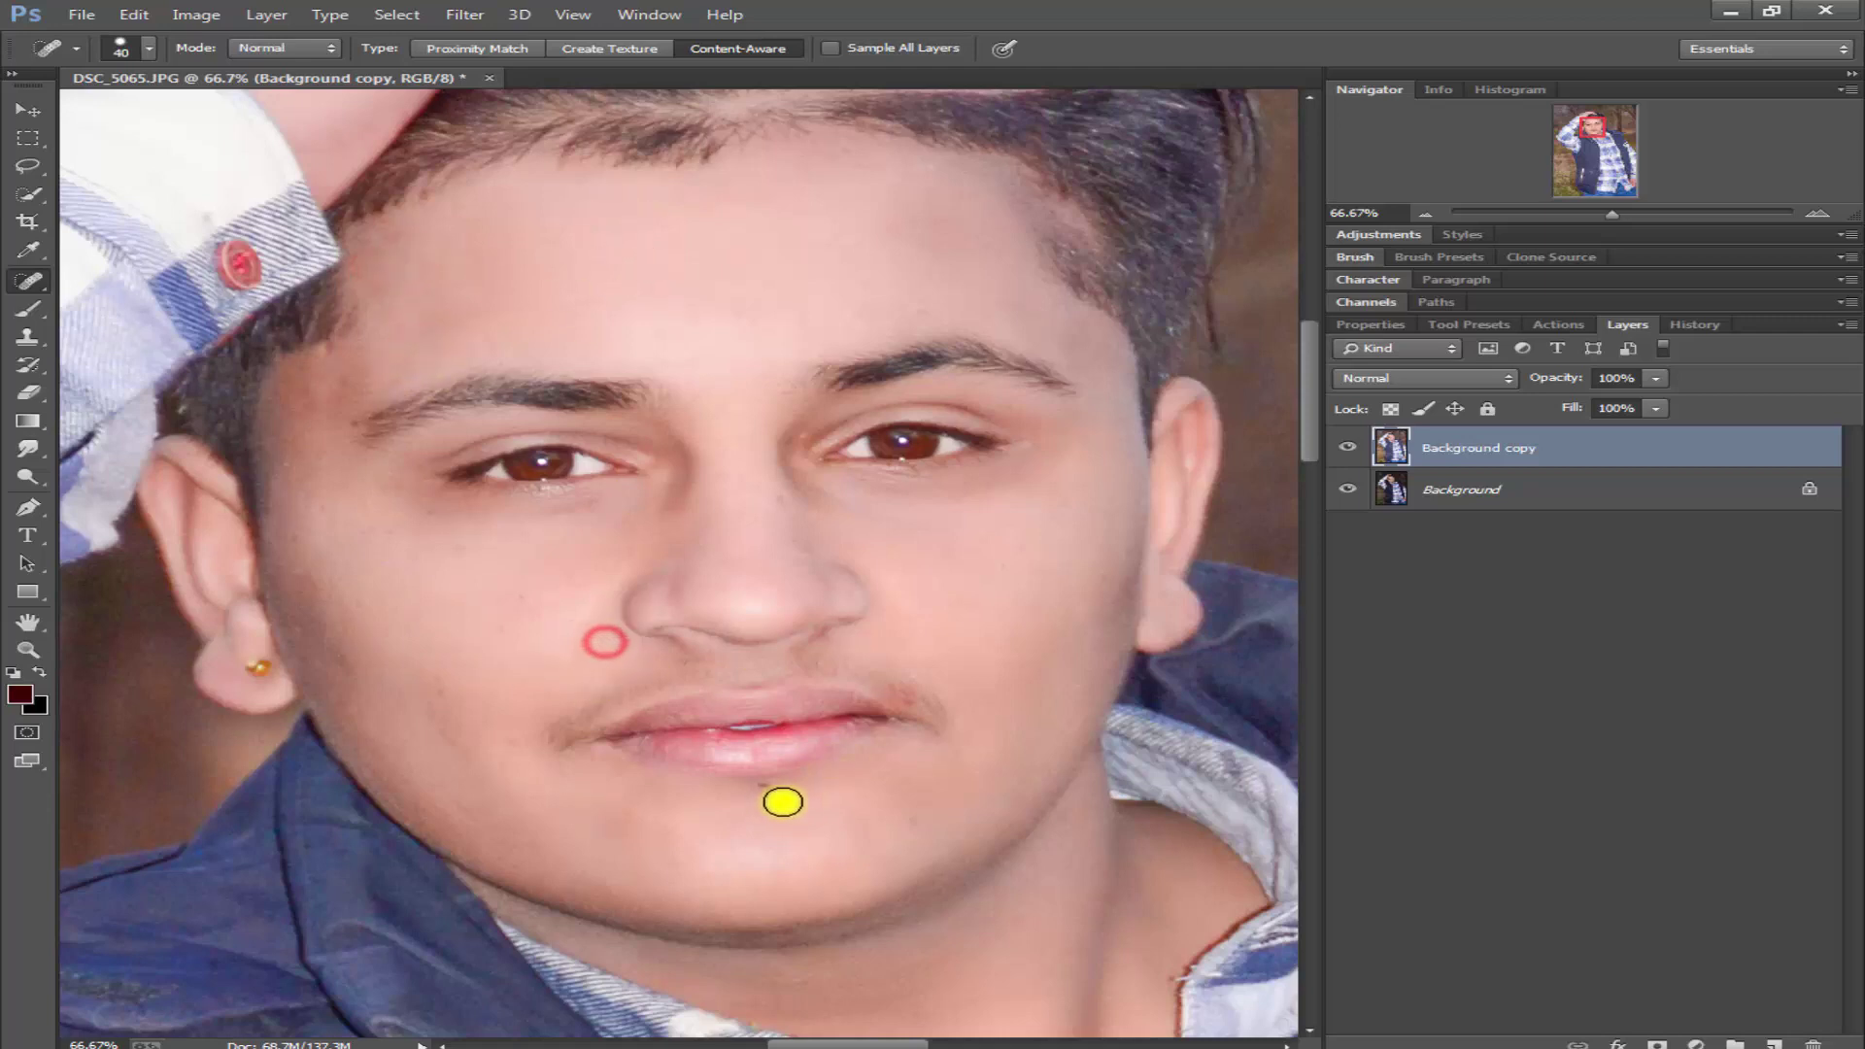
click(765, 791)
click(900, 786)
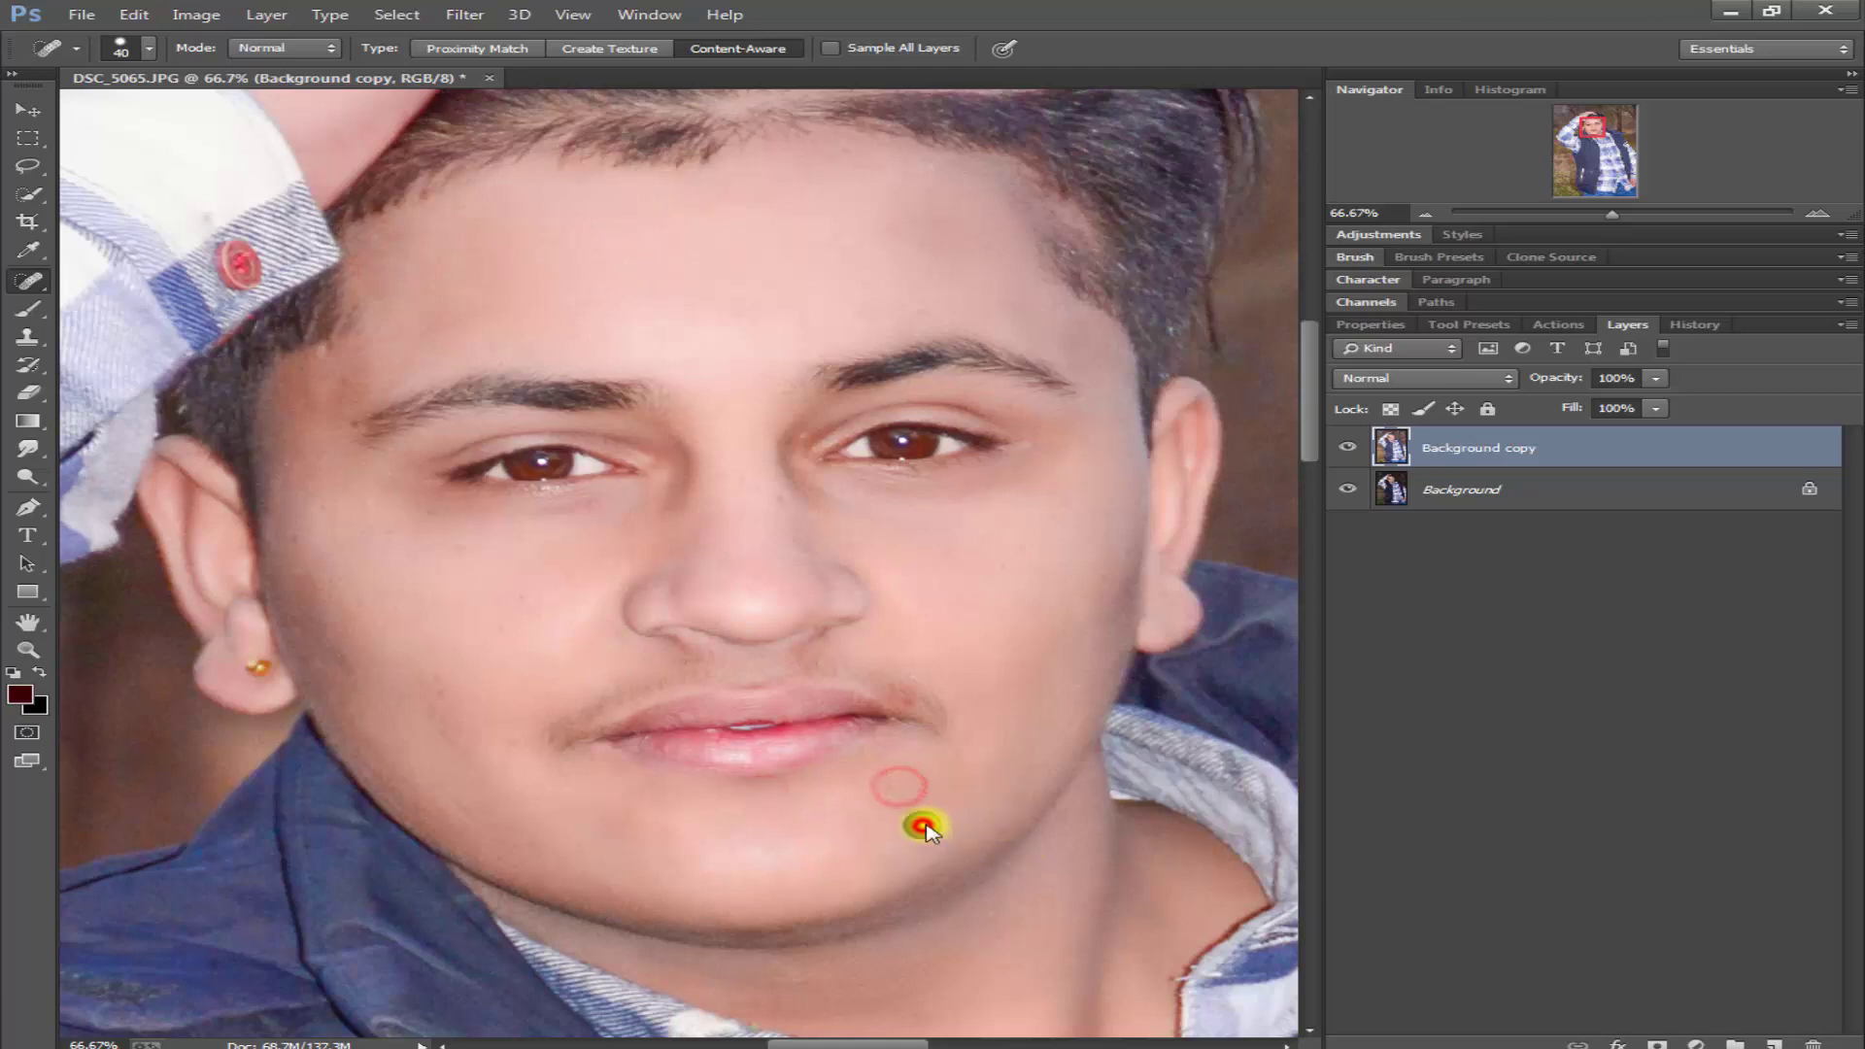
click(924, 827)
click(1011, 641)
click(1097, 573)
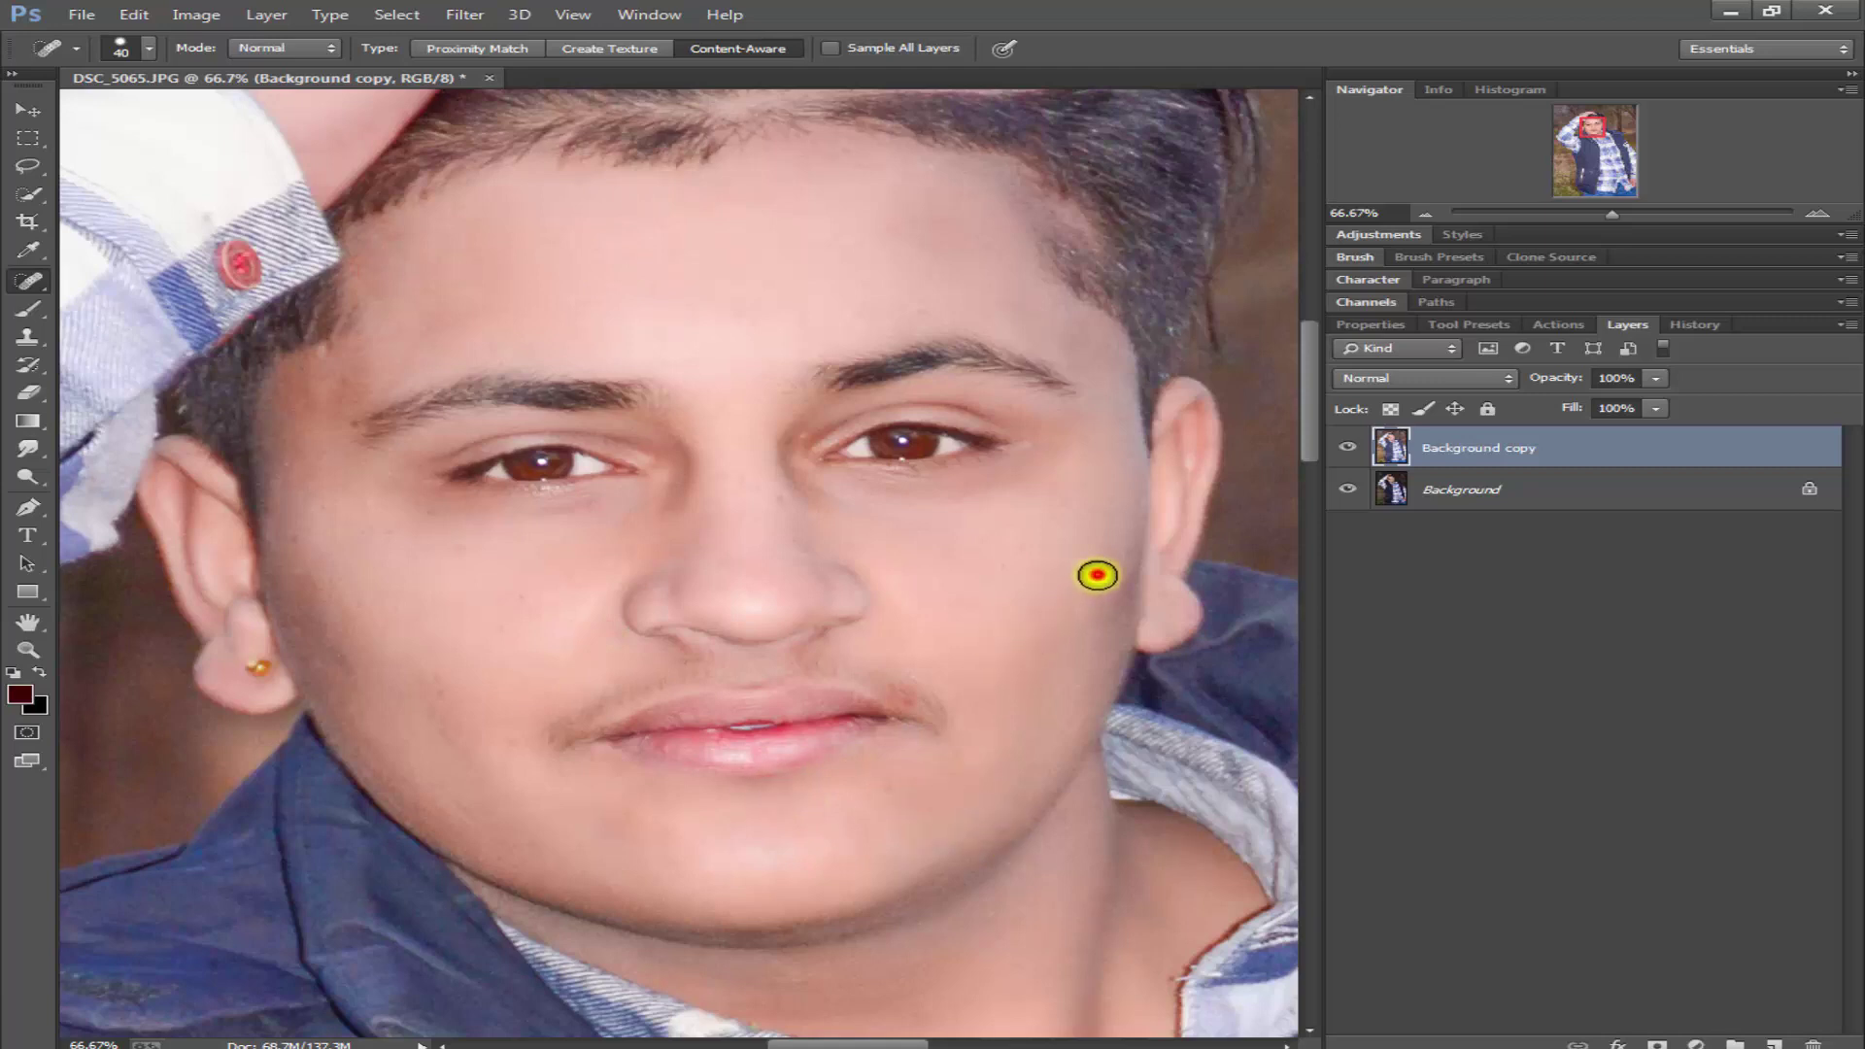
click(883, 786)
click(430, 615)
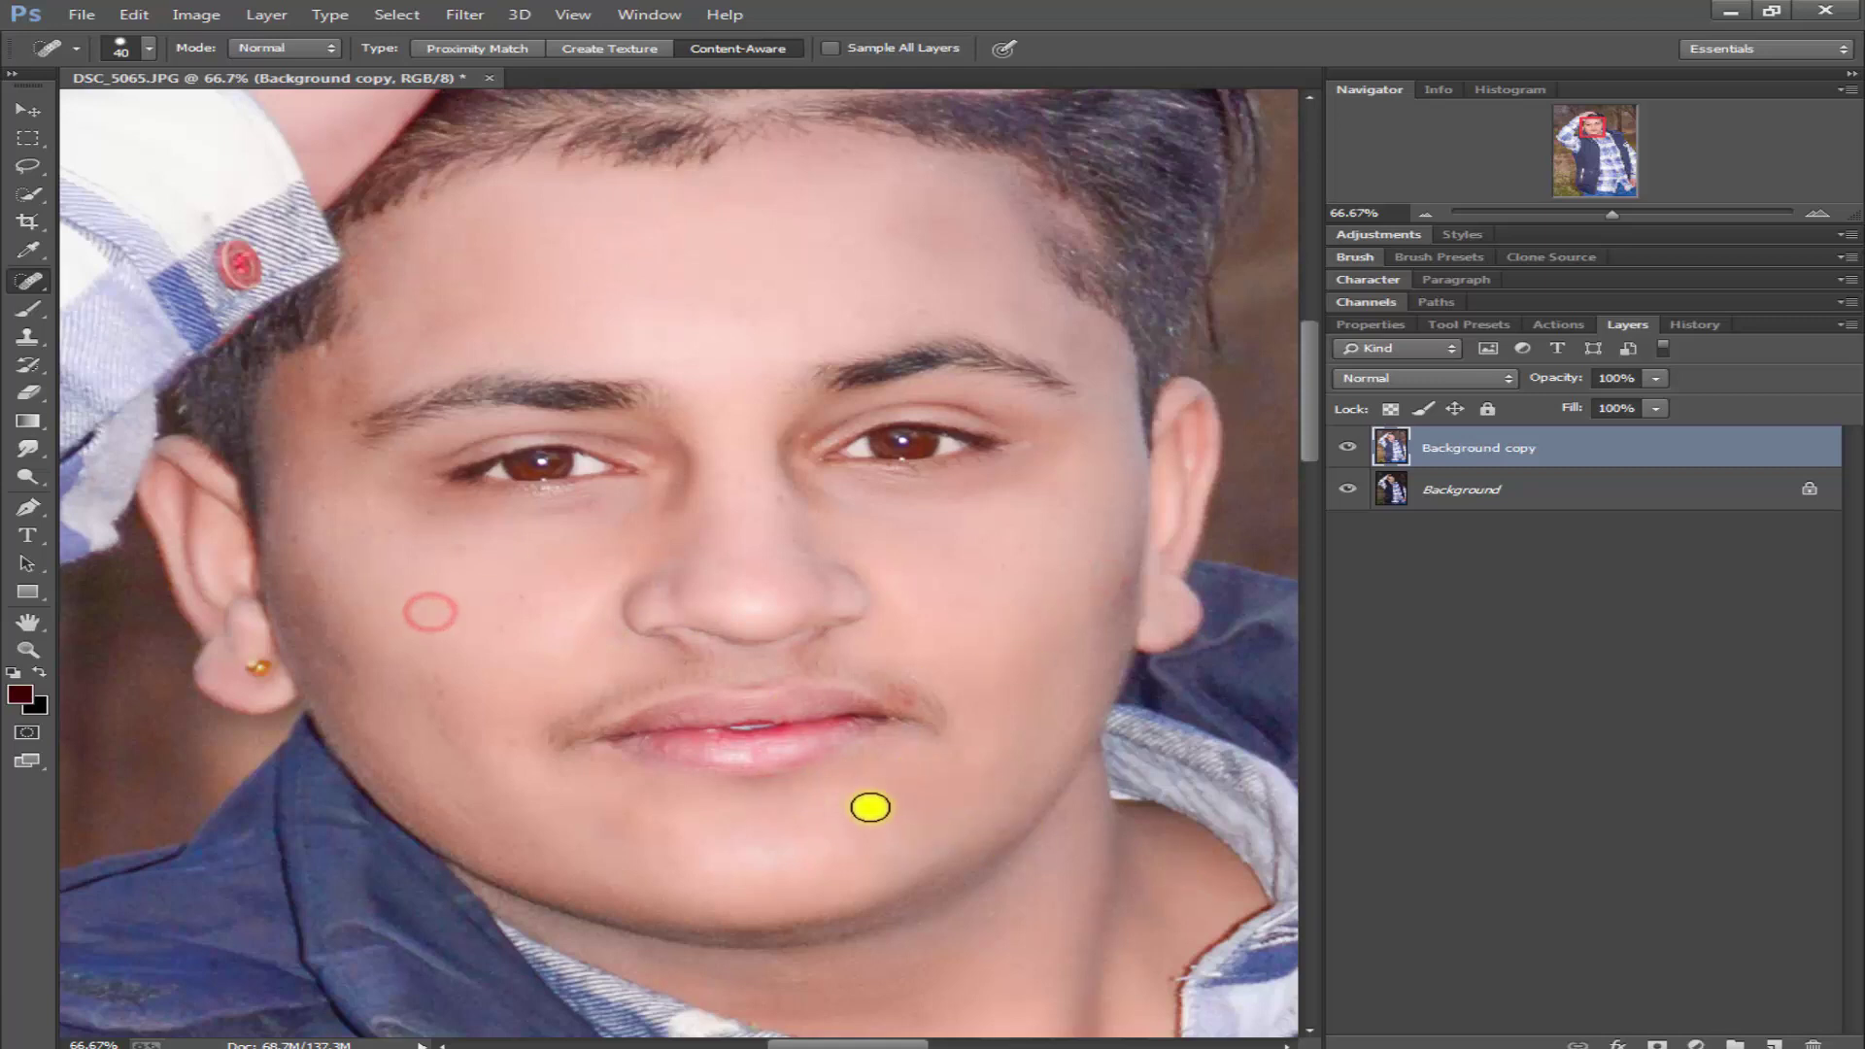
- Check the lower face and forehead, fit the photo to the window, and return to Move
mouse_move(873, 817)
mouse_down()
mouse_move(829, 657)
mouse_move(778, 790)
mouse_up()
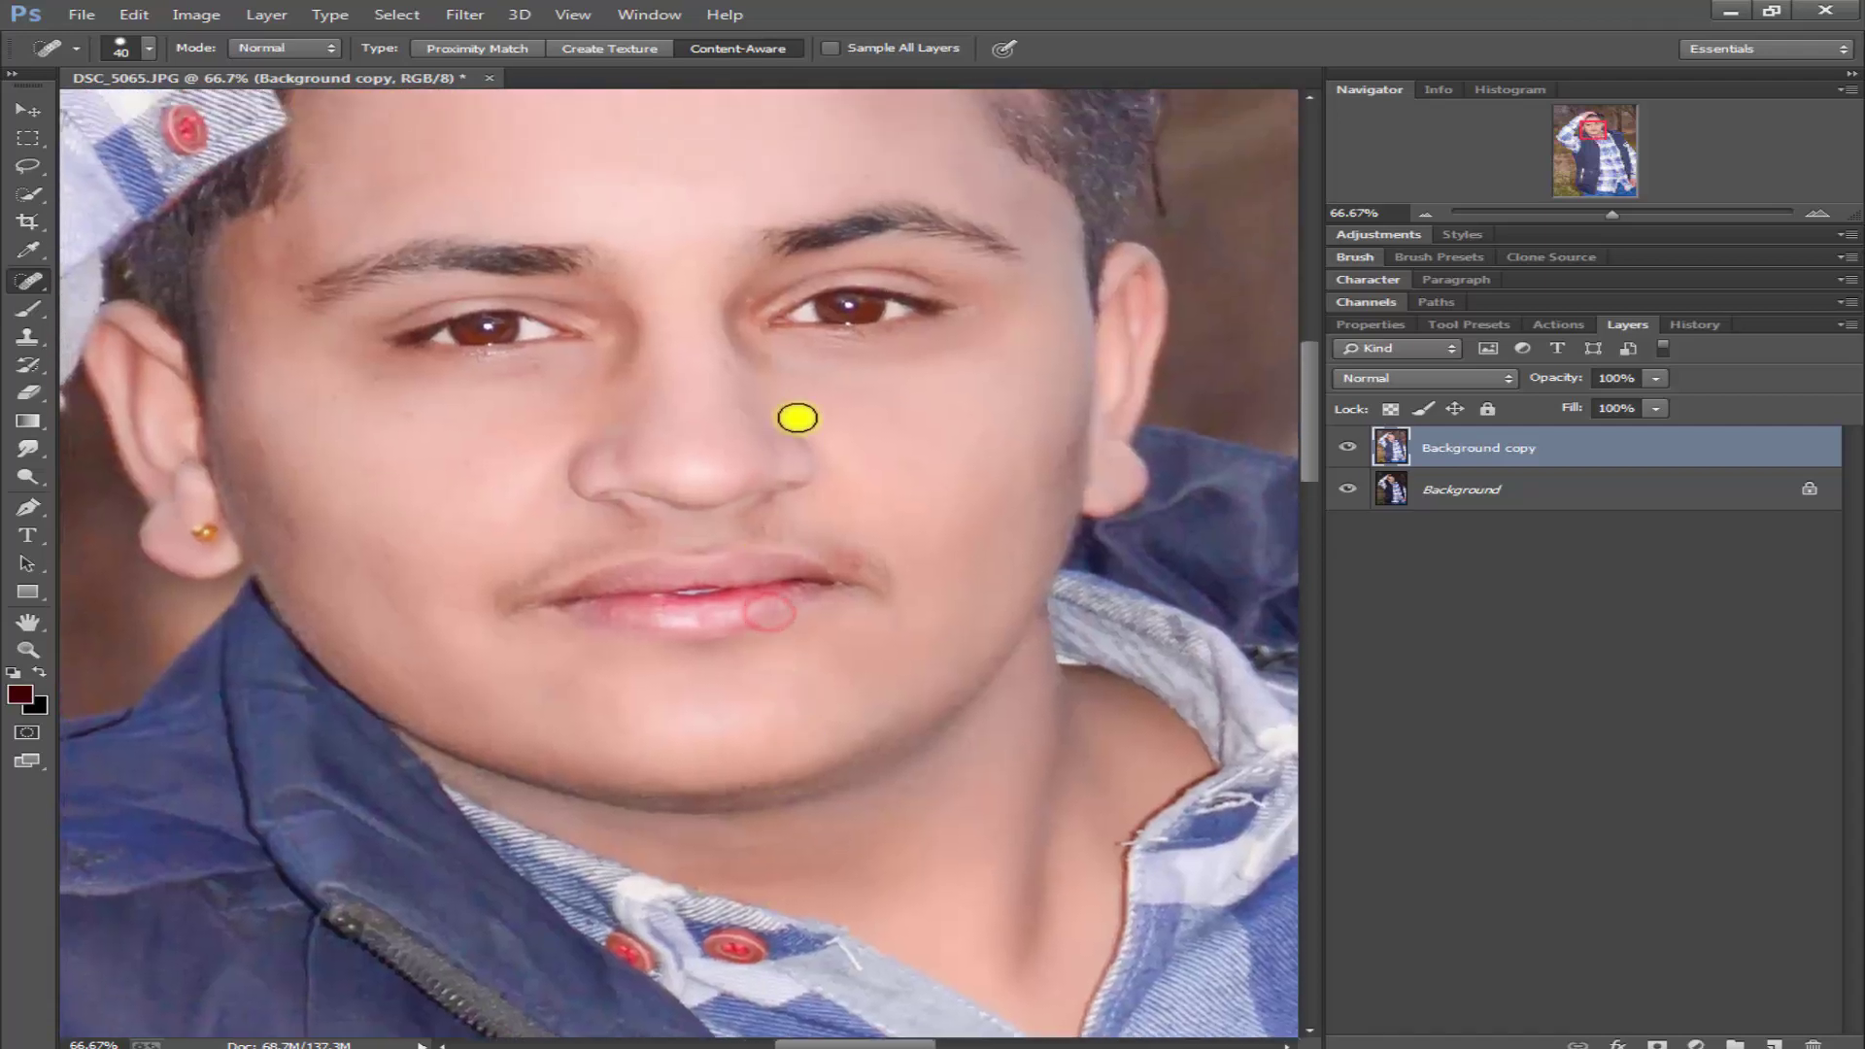
drag(795, 417, 777, 618)
scroll(777, 618, up, 3)
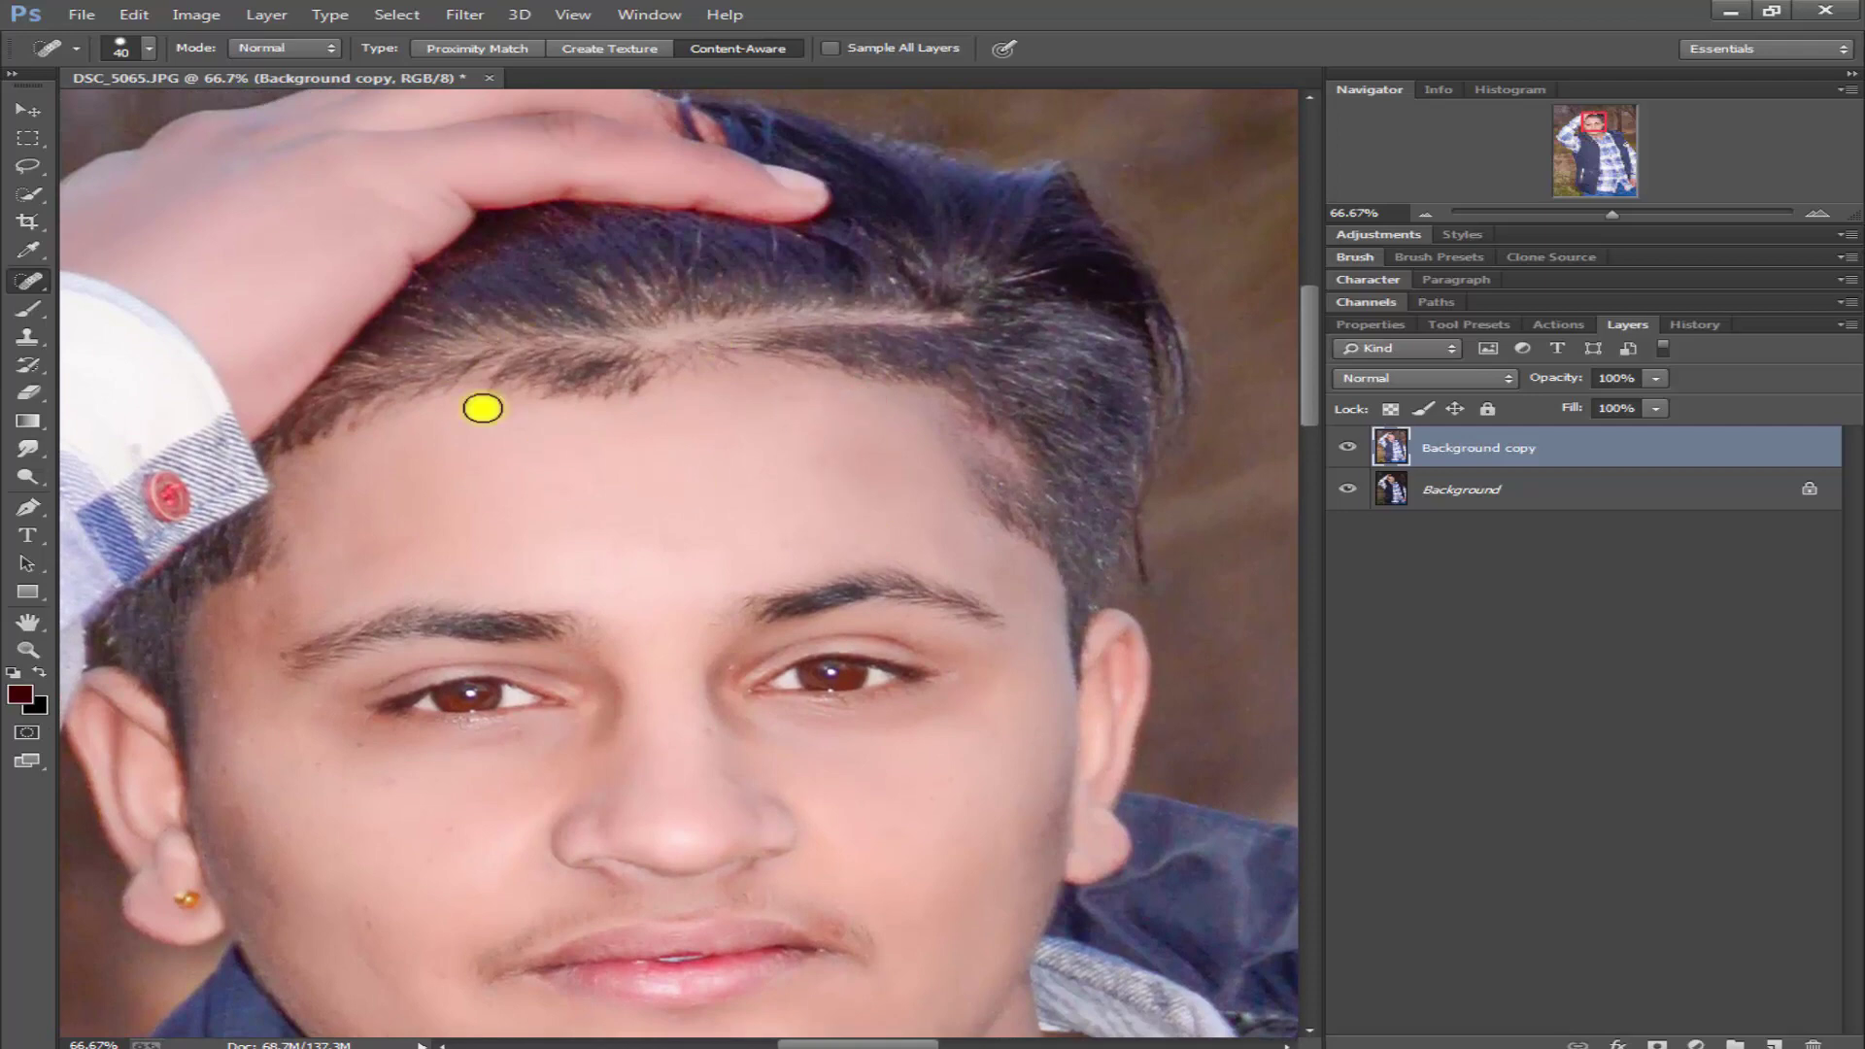
key(ctrl+0)
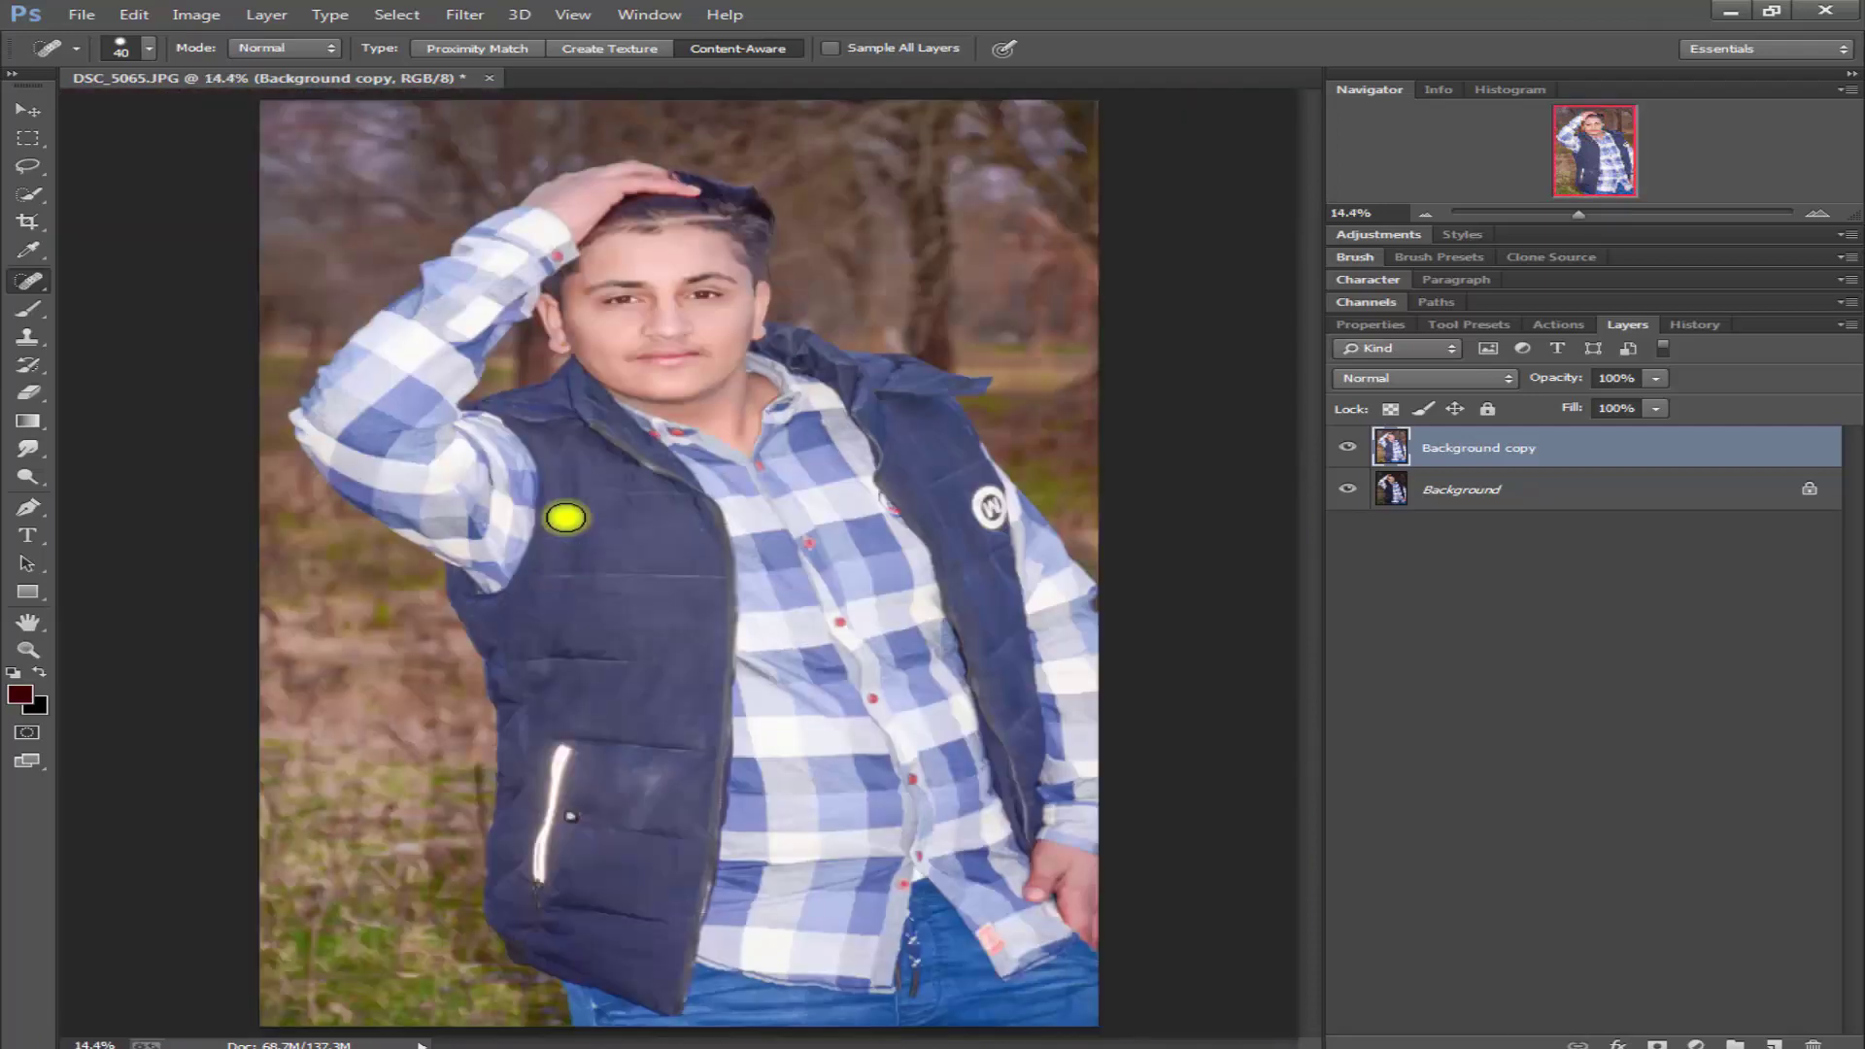
click(28, 110)
click(465, 14)
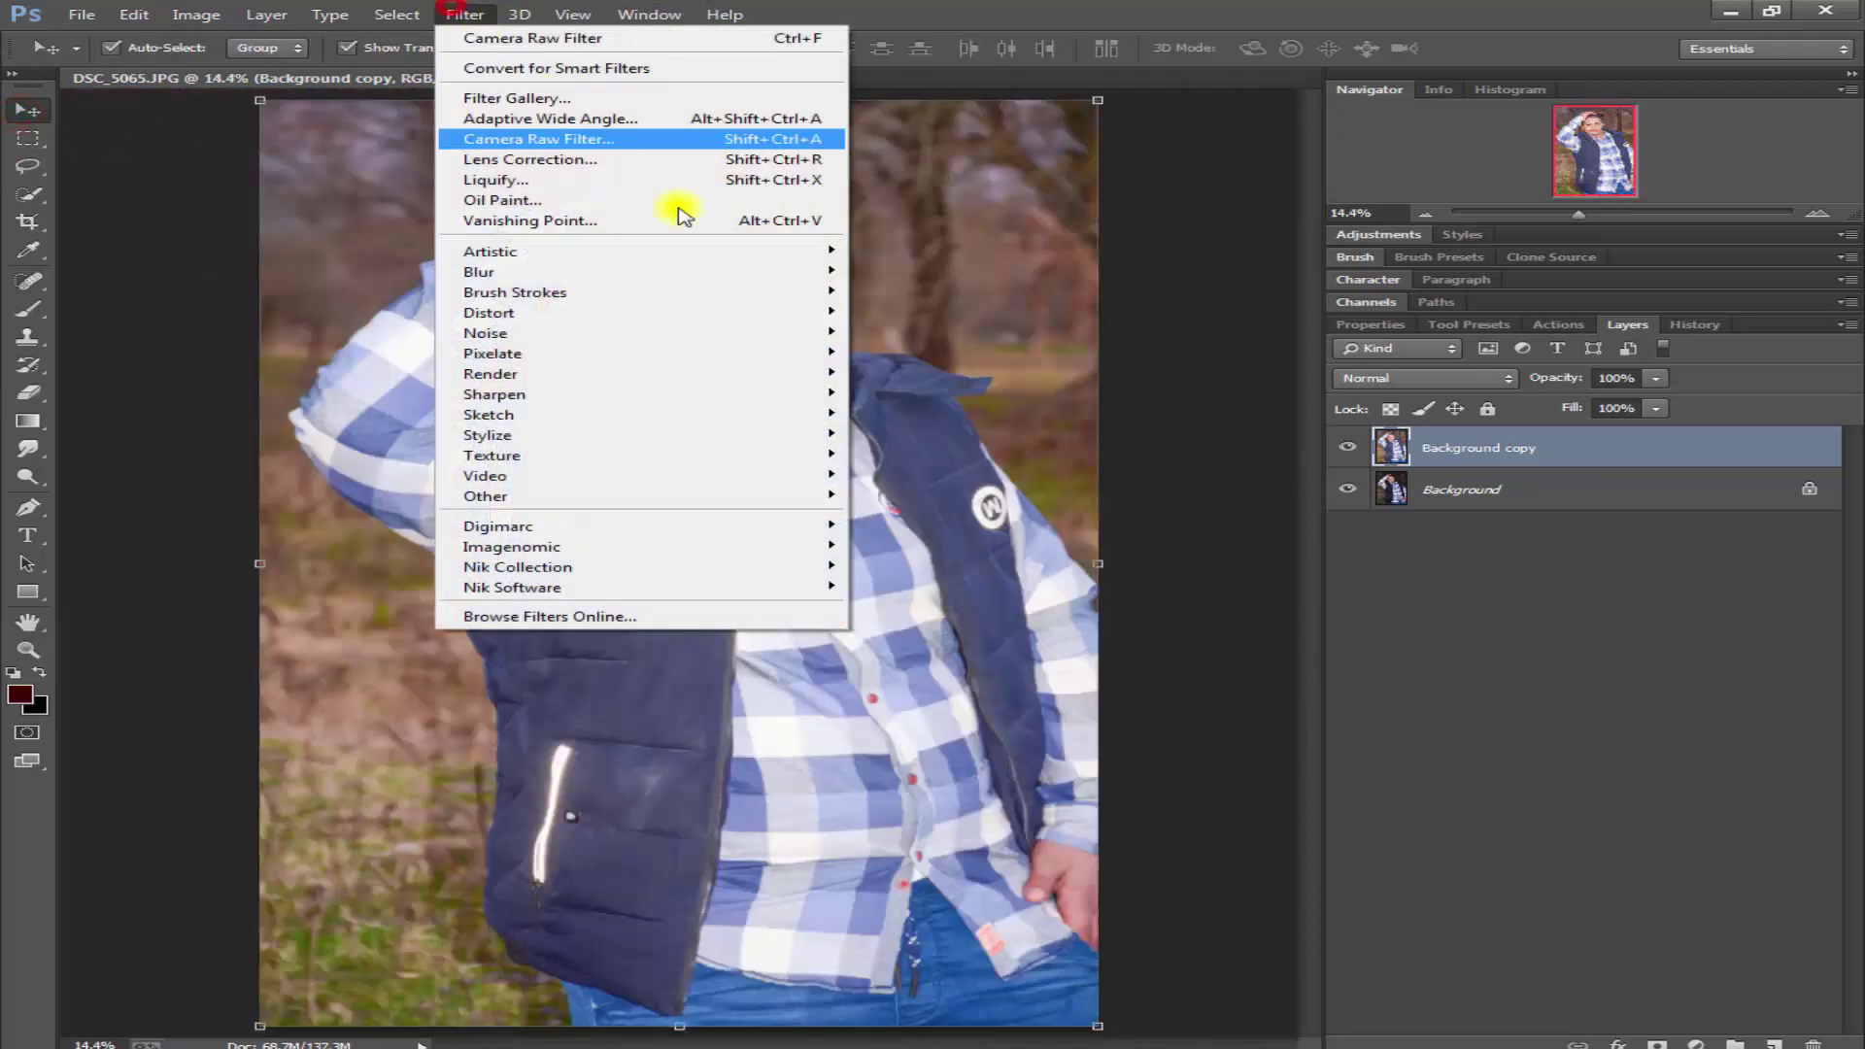
- Apply Imagenomic Noiseware Professional (luminance 70%, colour 80%) after checking collar, lips and nose
click(658, 550)
click(1010, 546)
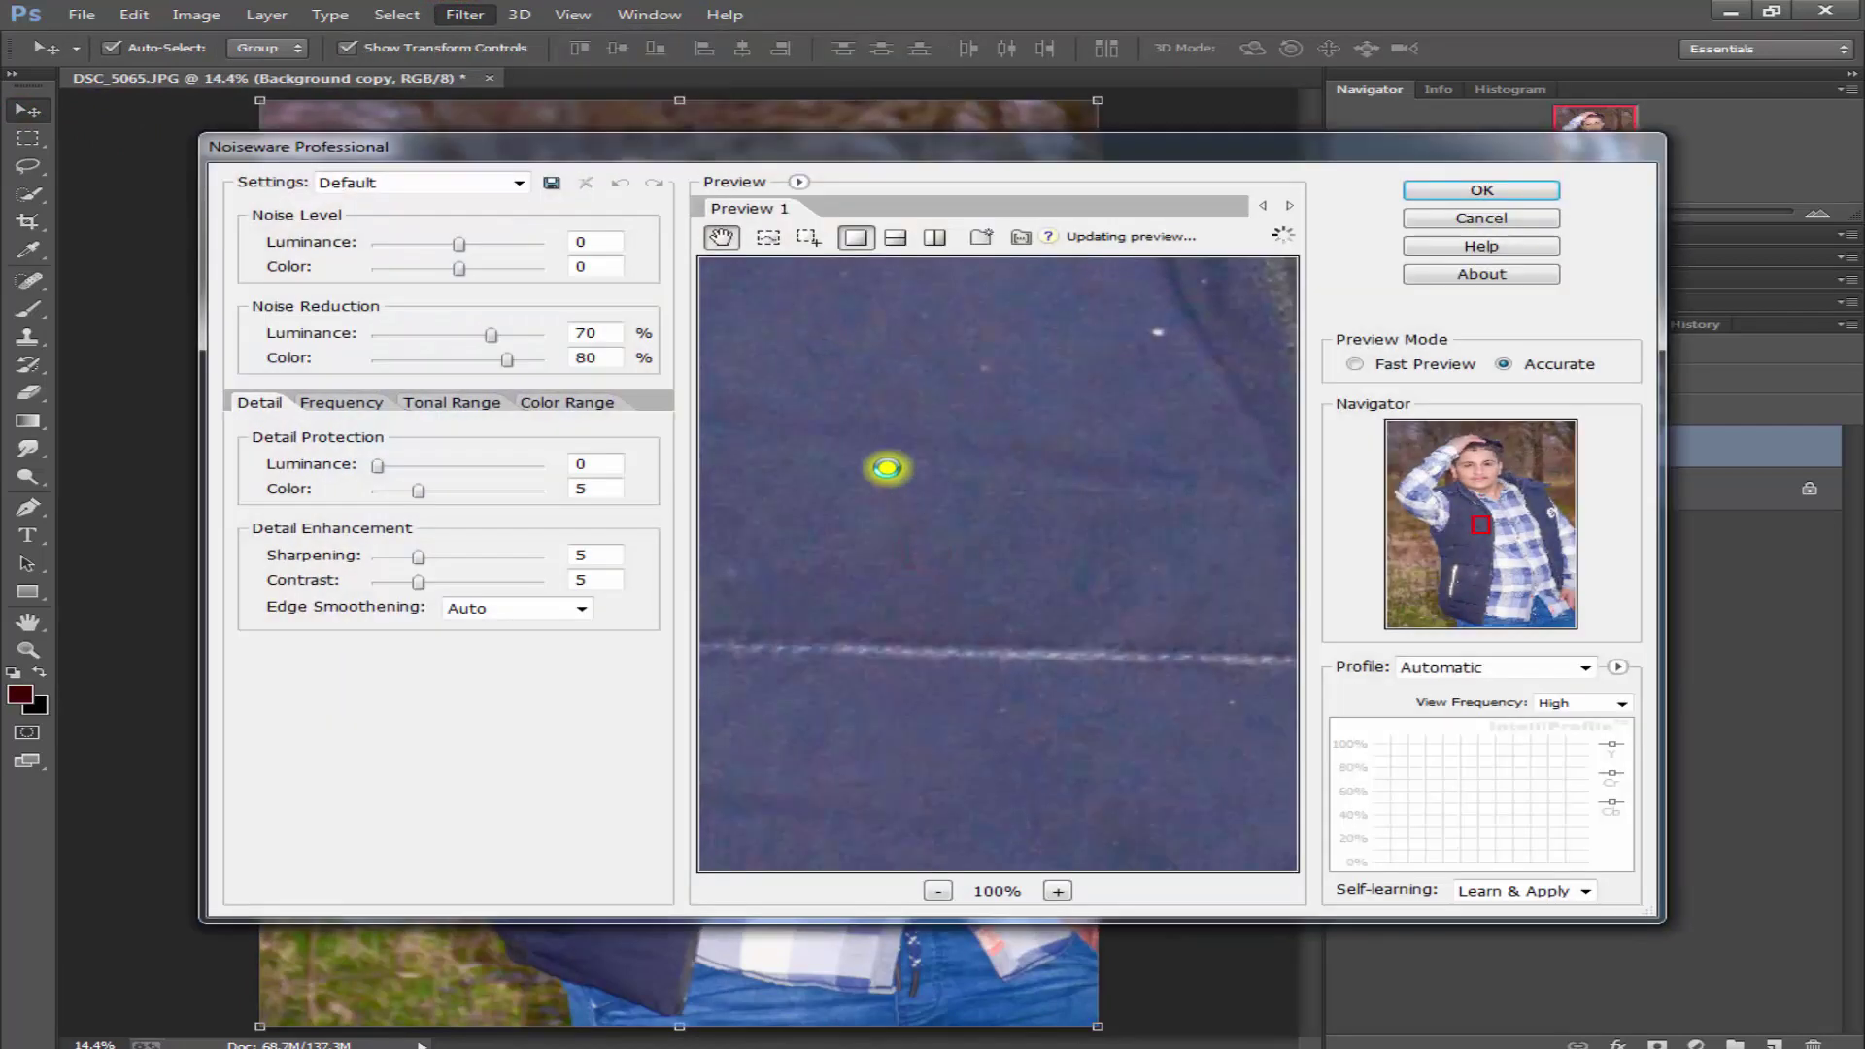
drag(942, 373, 1051, 505)
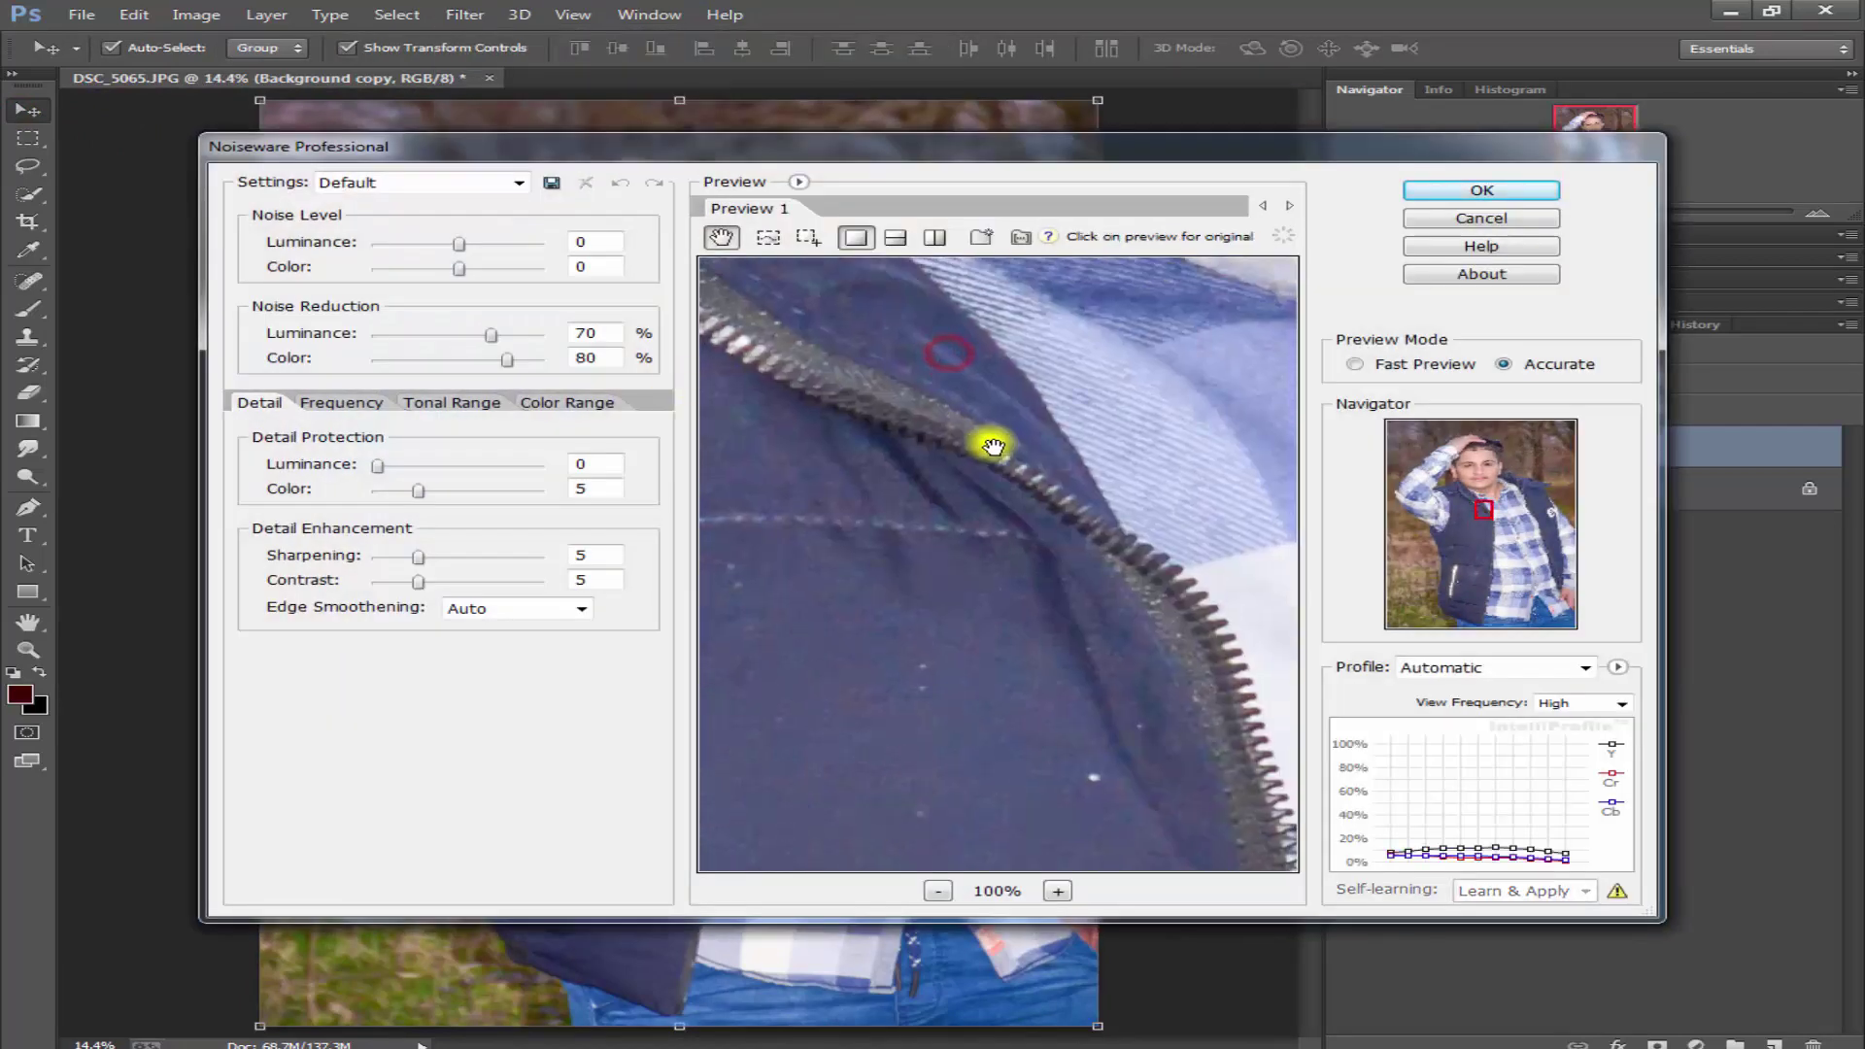
drag(1052, 408, 1136, 762)
drag(974, 428, 1073, 658)
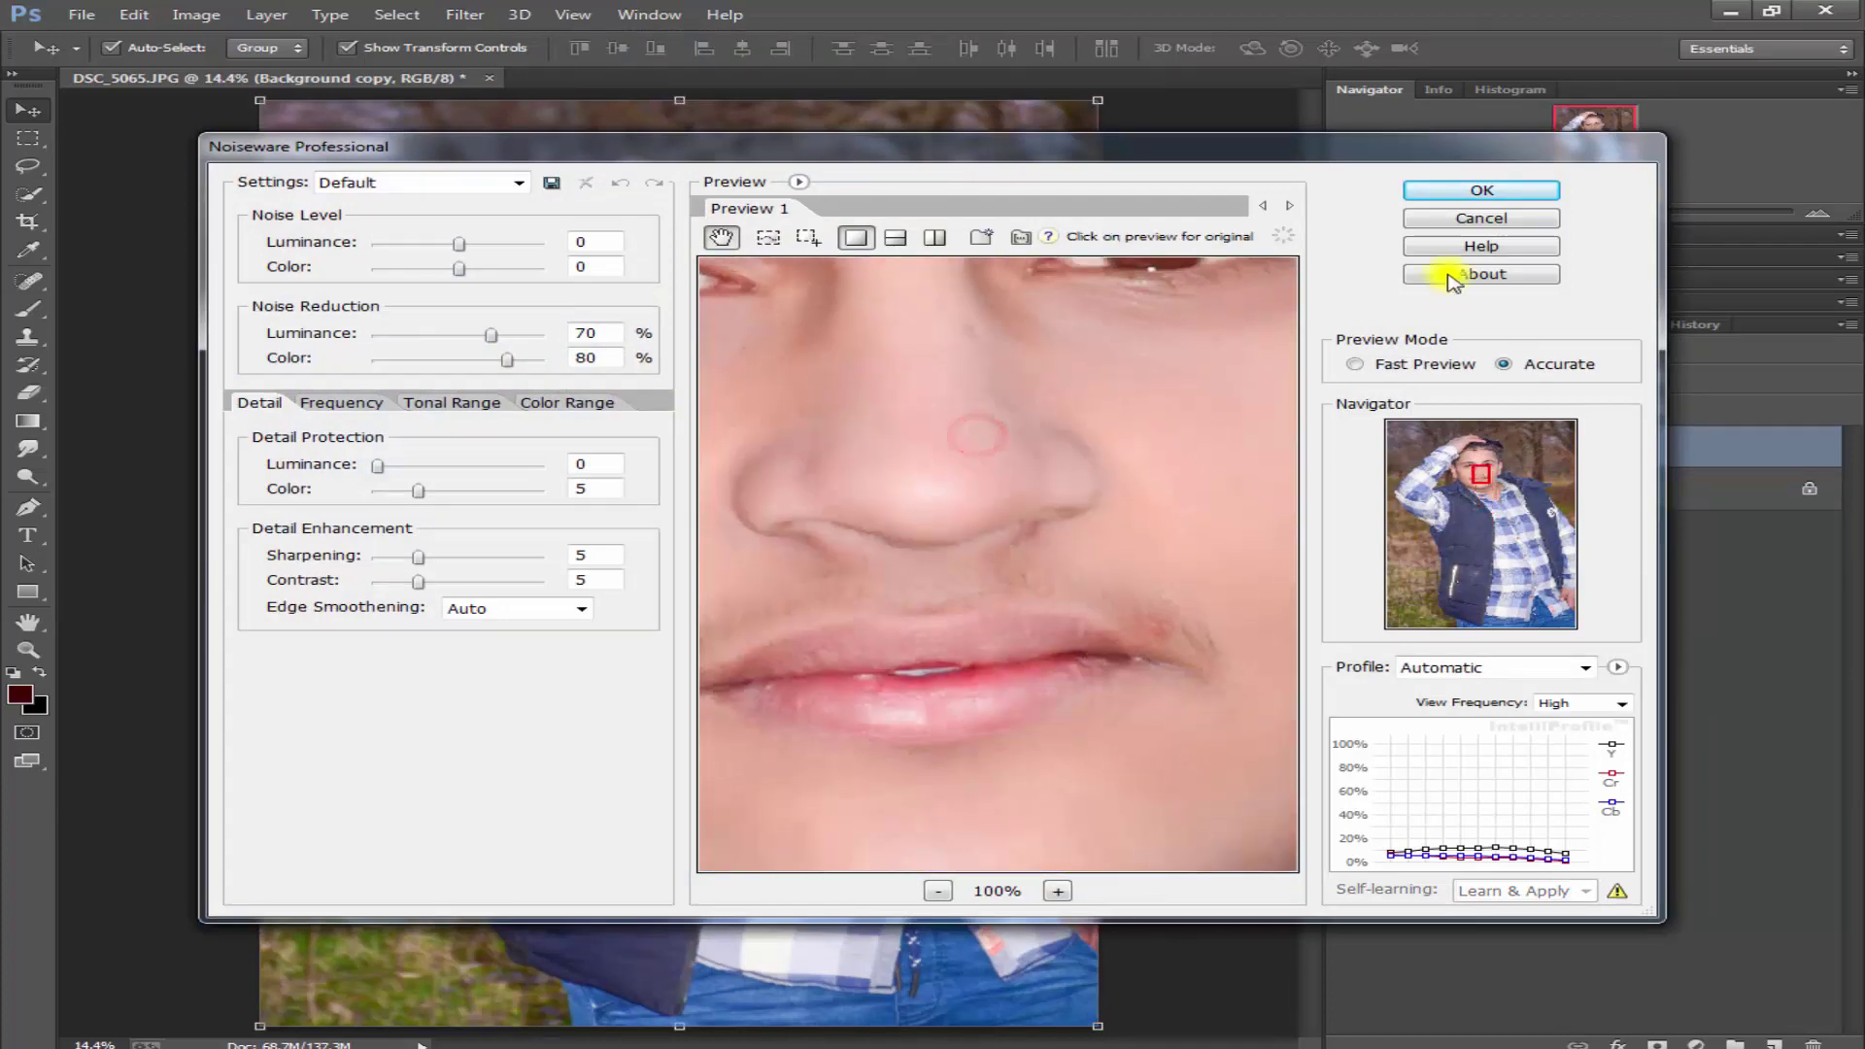
click(1424, 197)
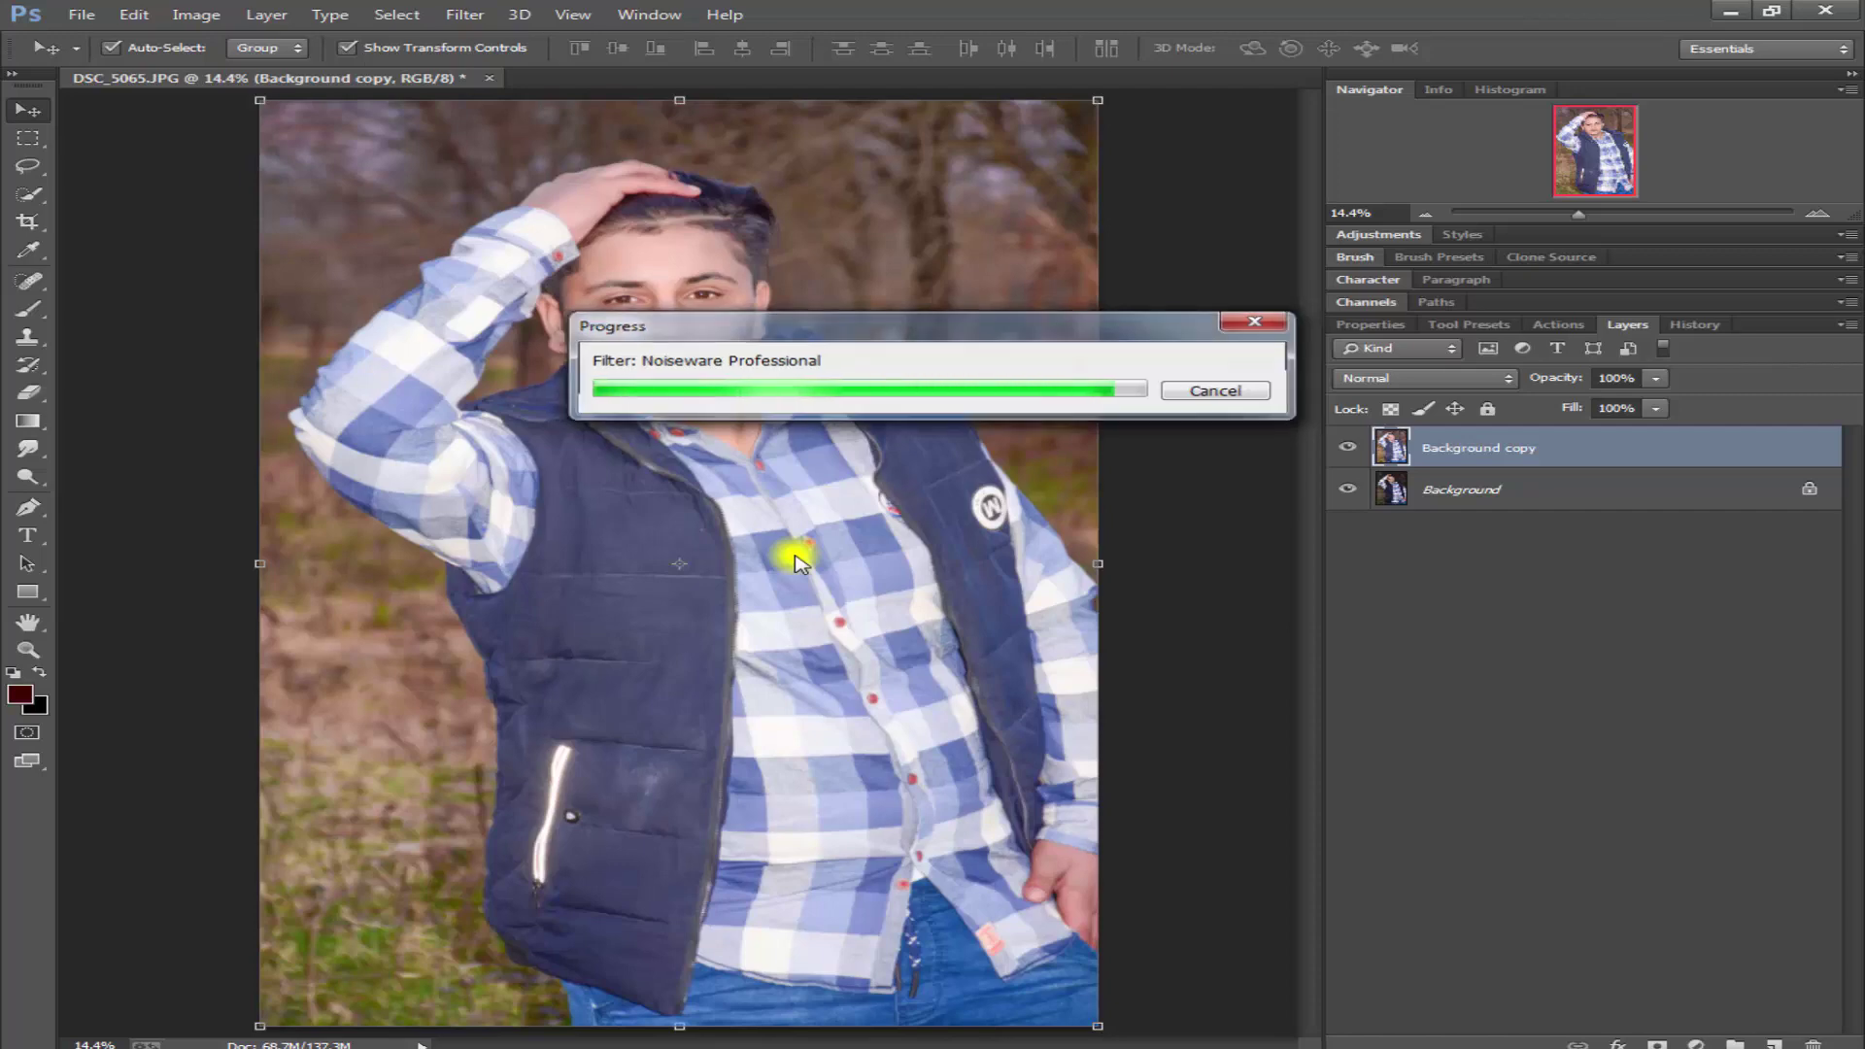
click(222, 21)
mouse_move(132, 15)
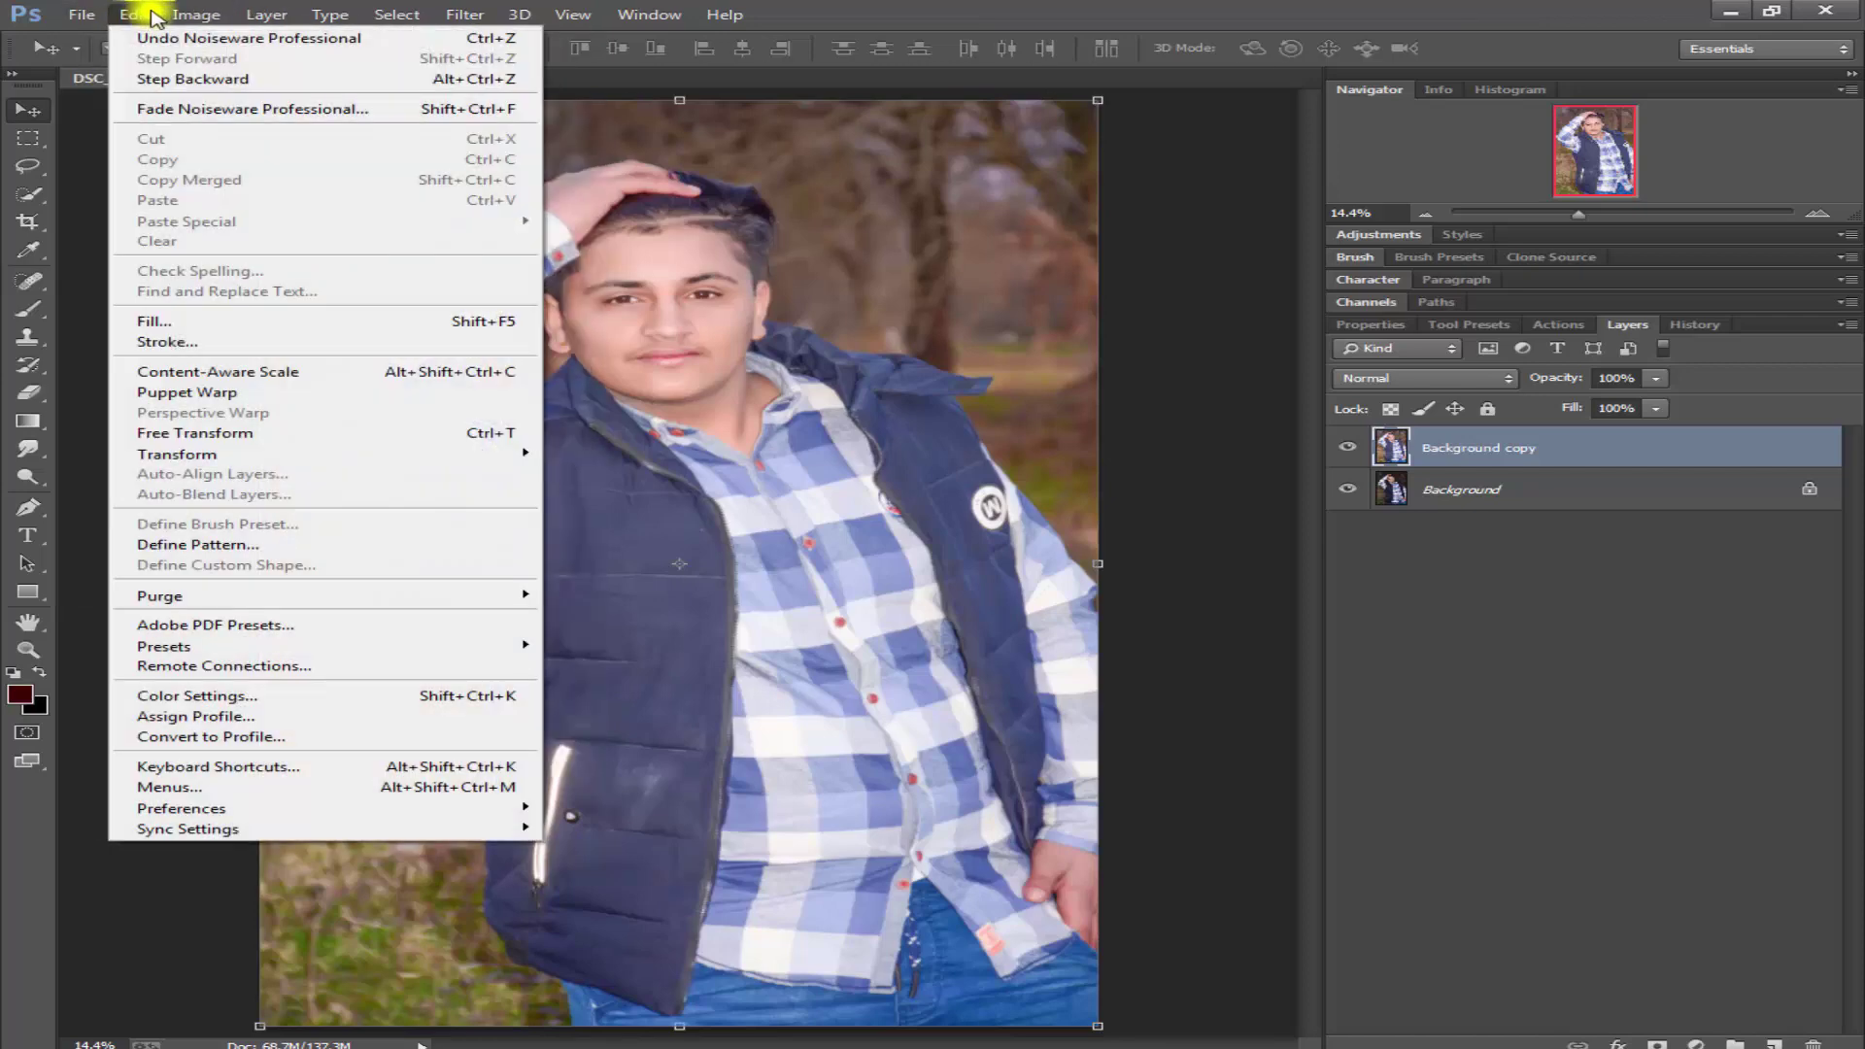
- Duplicate Background copy as Background copy 2 and give it Camera Raw Clarity +32
click(1169, 743)
mouse_move(1742, 448)
mouse_down()
mouse_move(1746, 1024)
mouse_move(1775, 1039)
mouse_up()
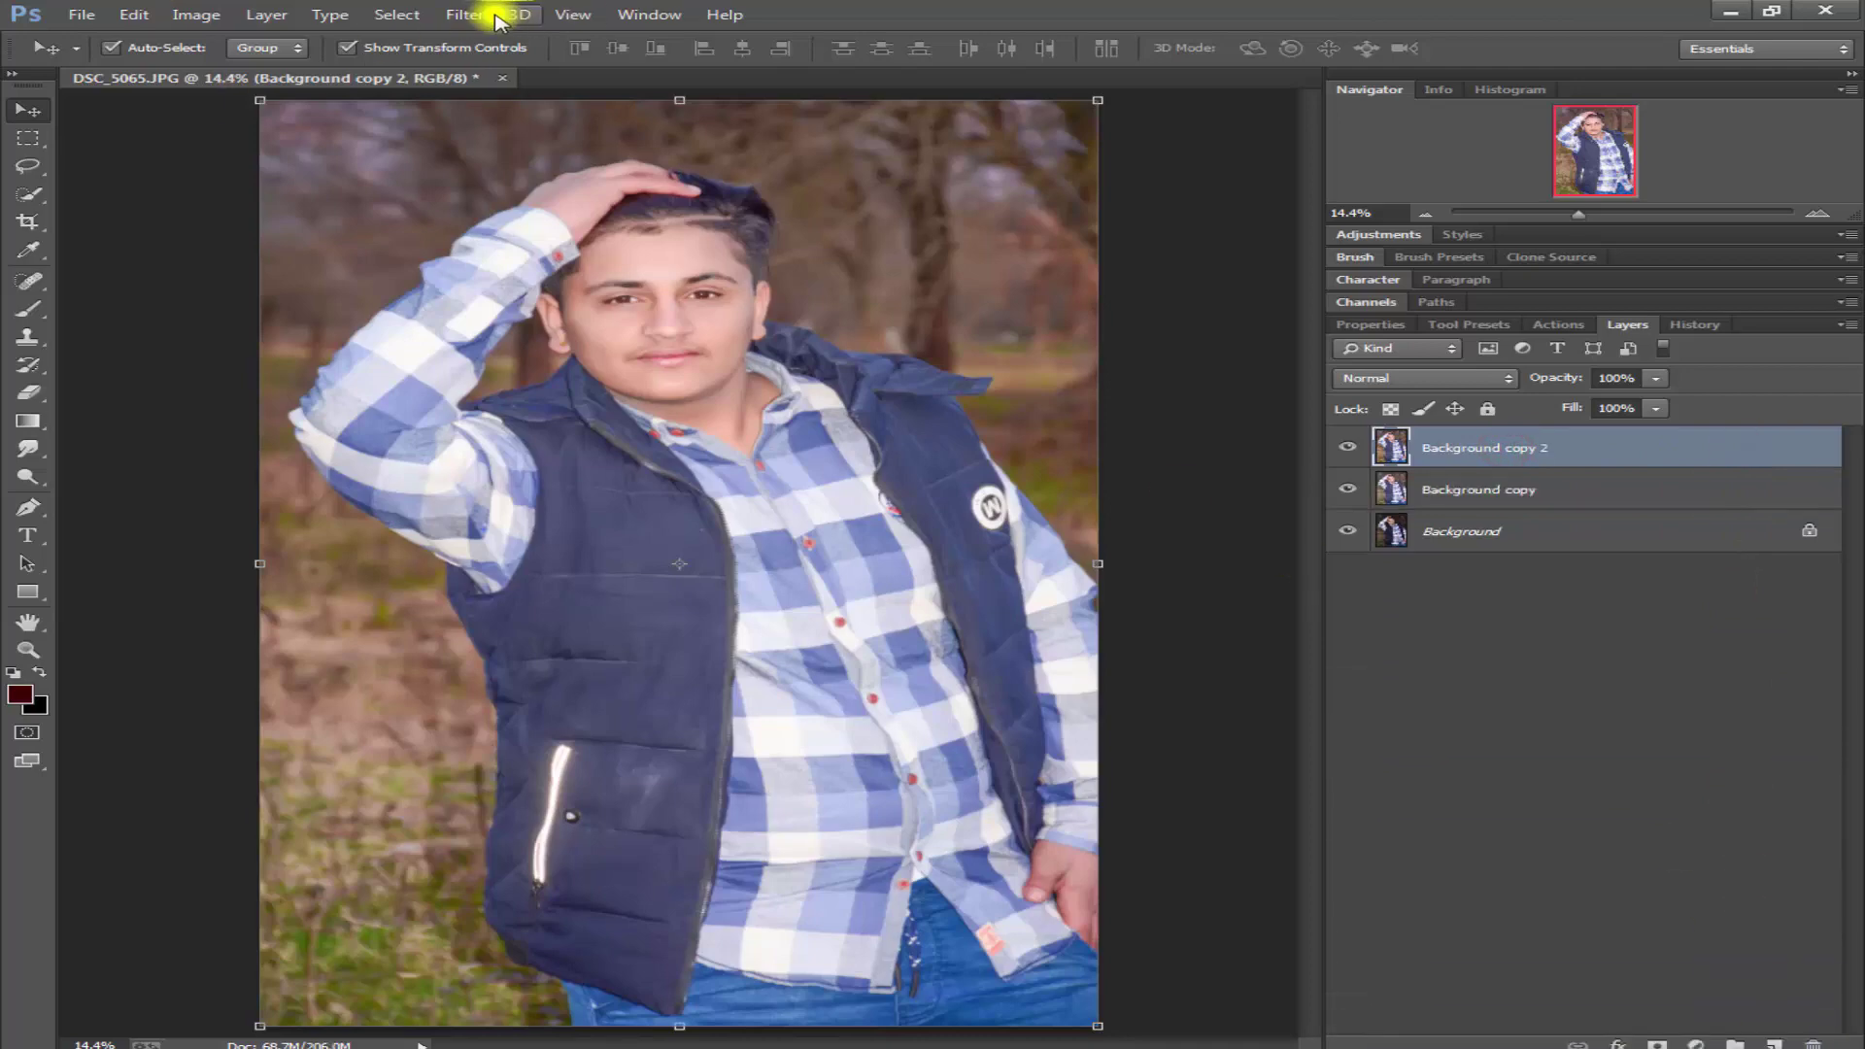
click(490, 14)
click(541, 138)
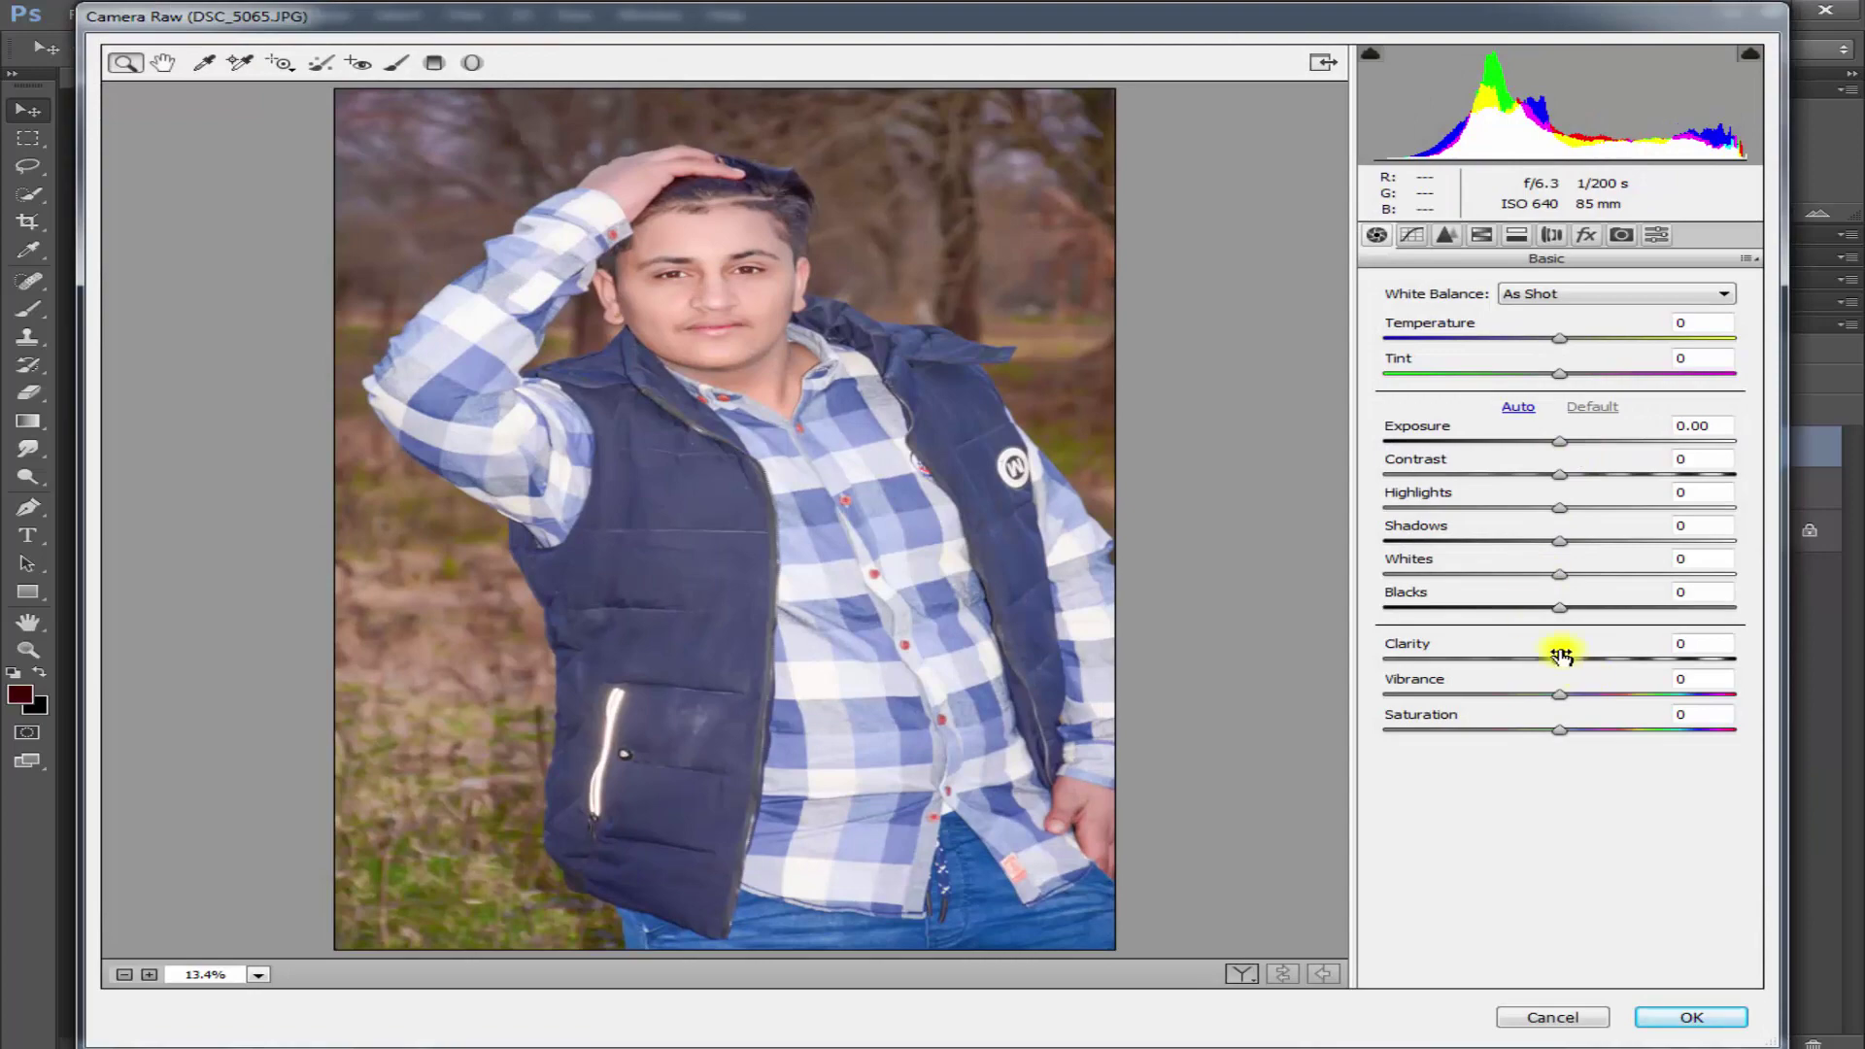
drag(1560, 655, 1615, 658)
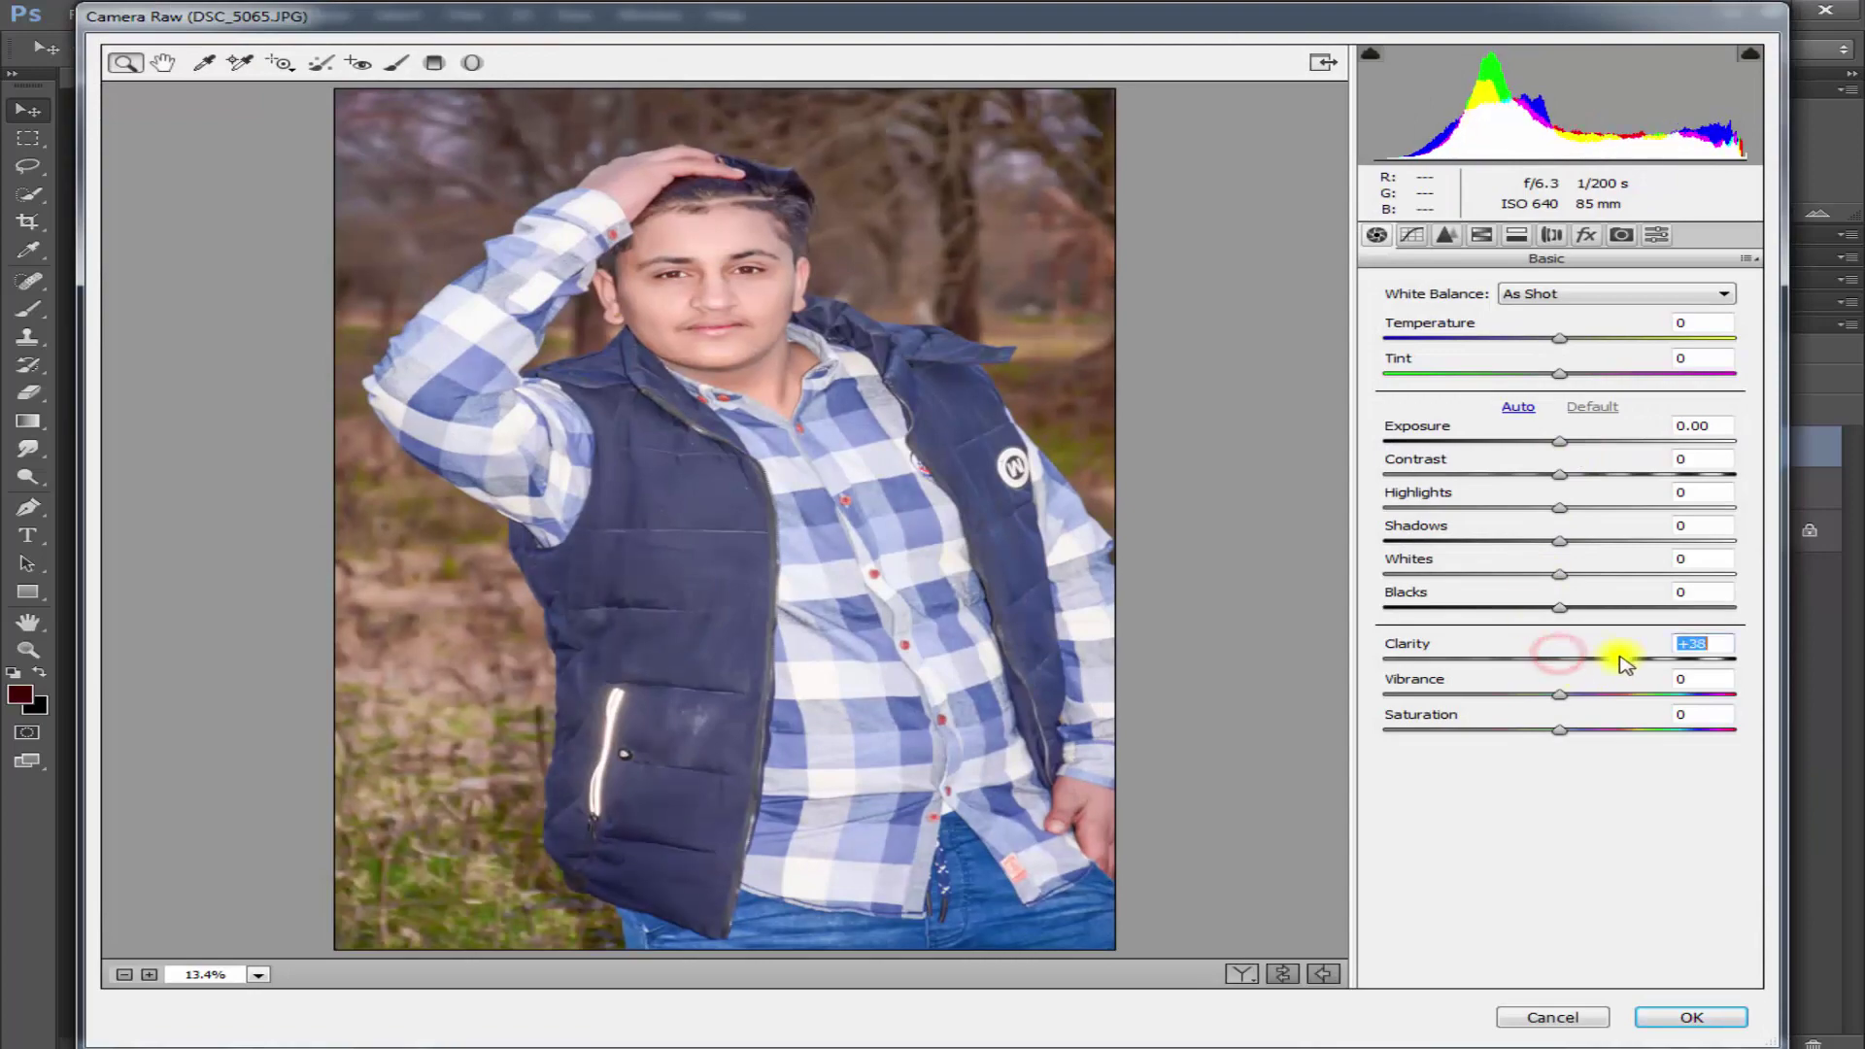
click(1677, 1019)
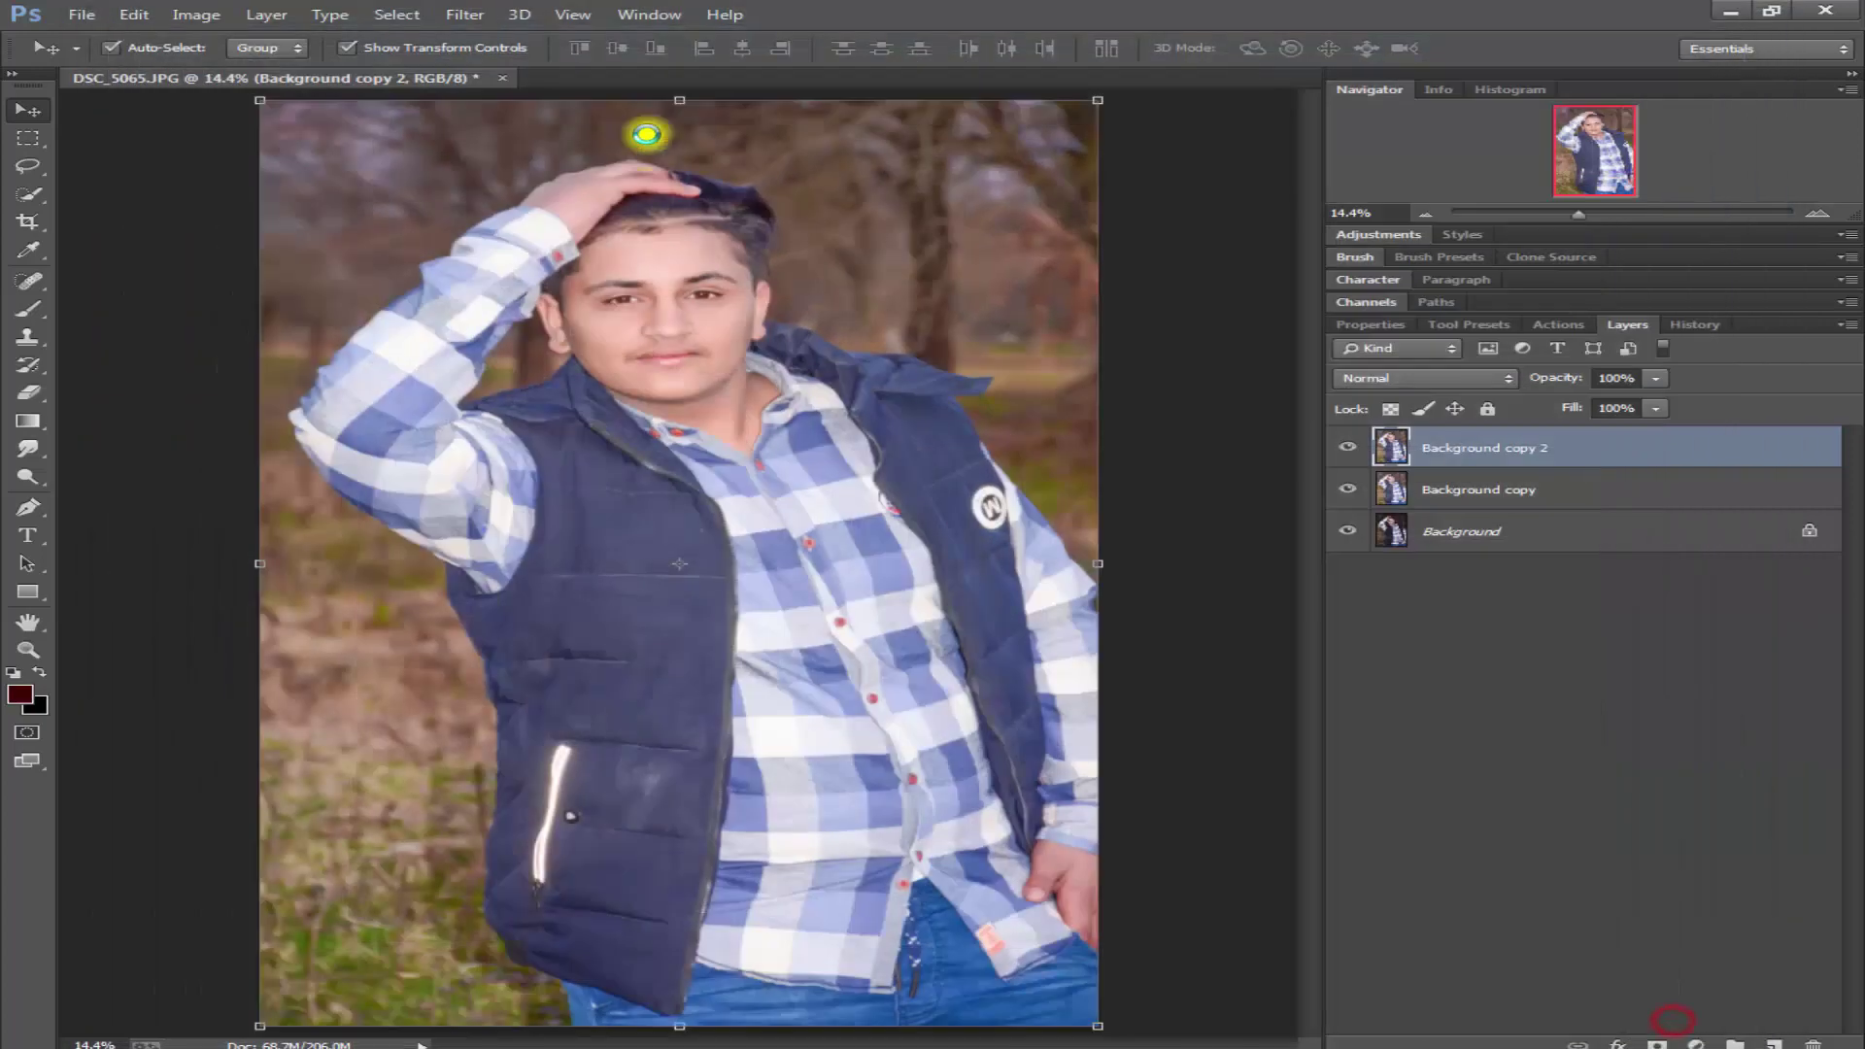
click(456, 13)
- In Color Efex Pro 4, set Dark Contrasts Saturation 17%, Brightness −5%, Contrast −47%
click(777, 566)
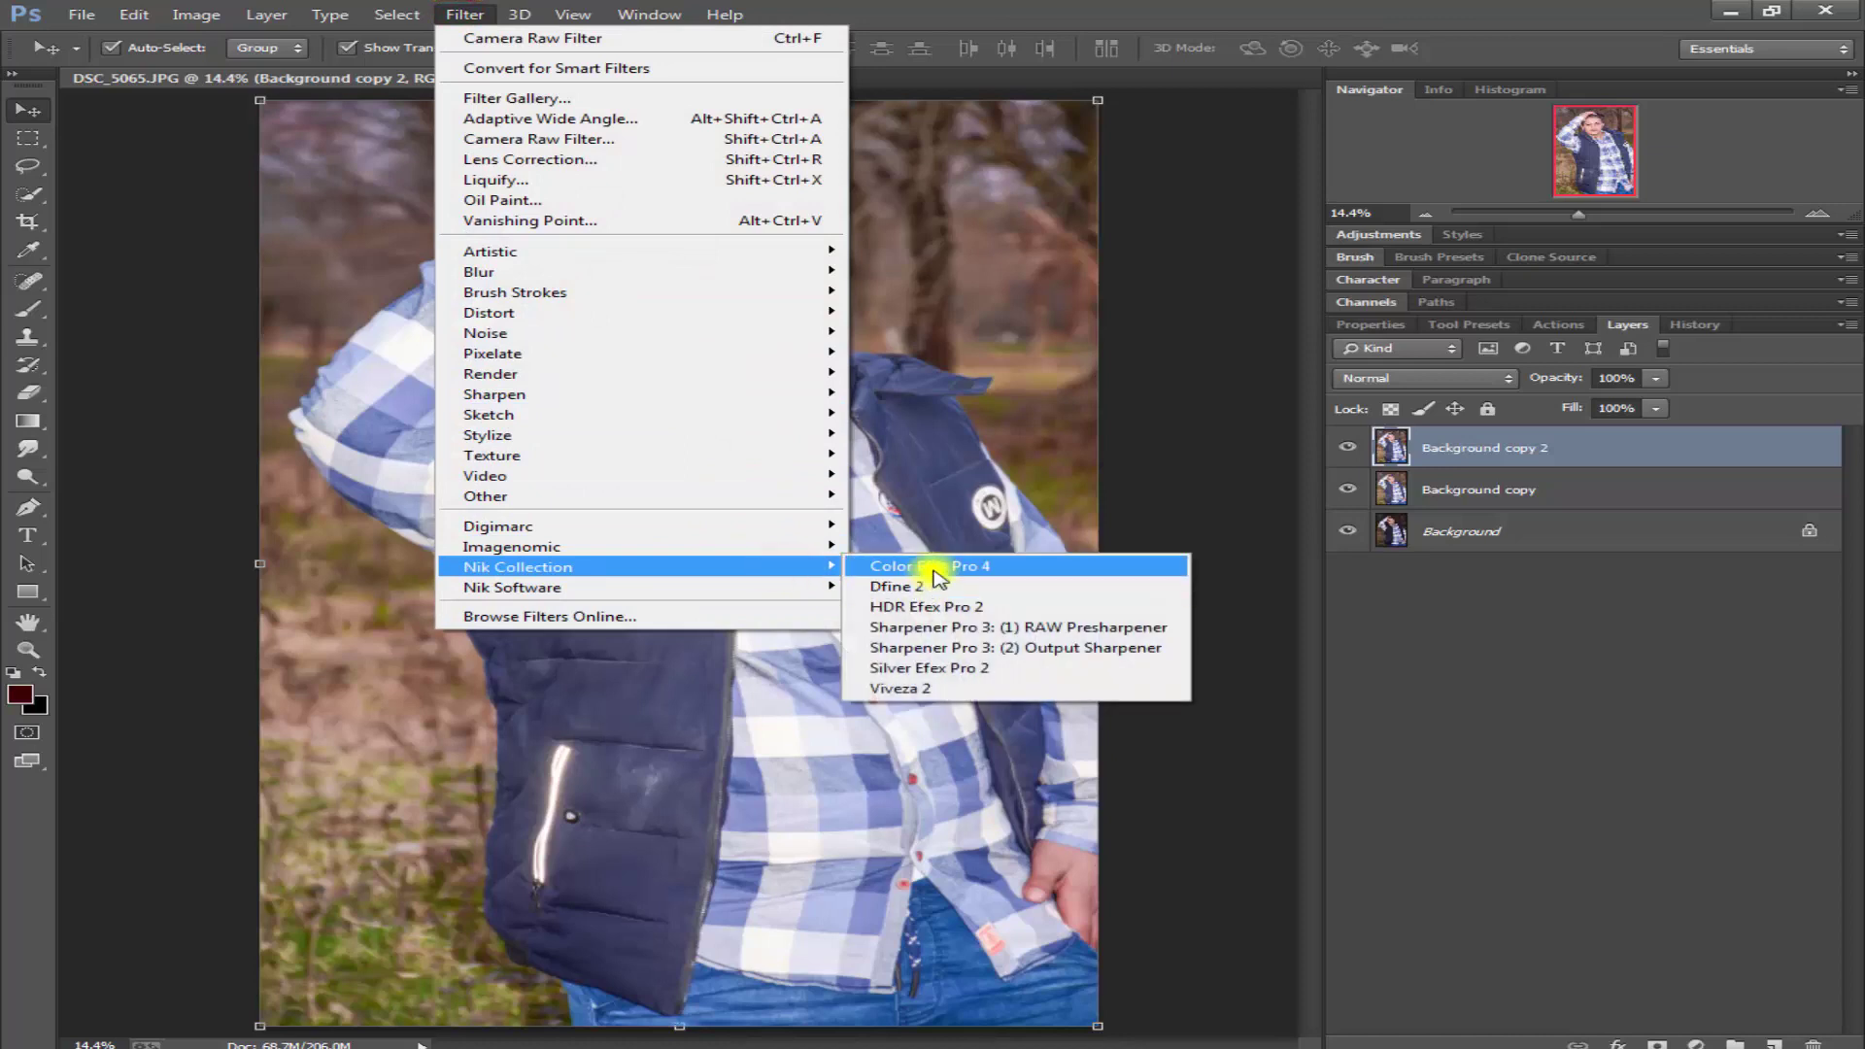
click(934, 569)
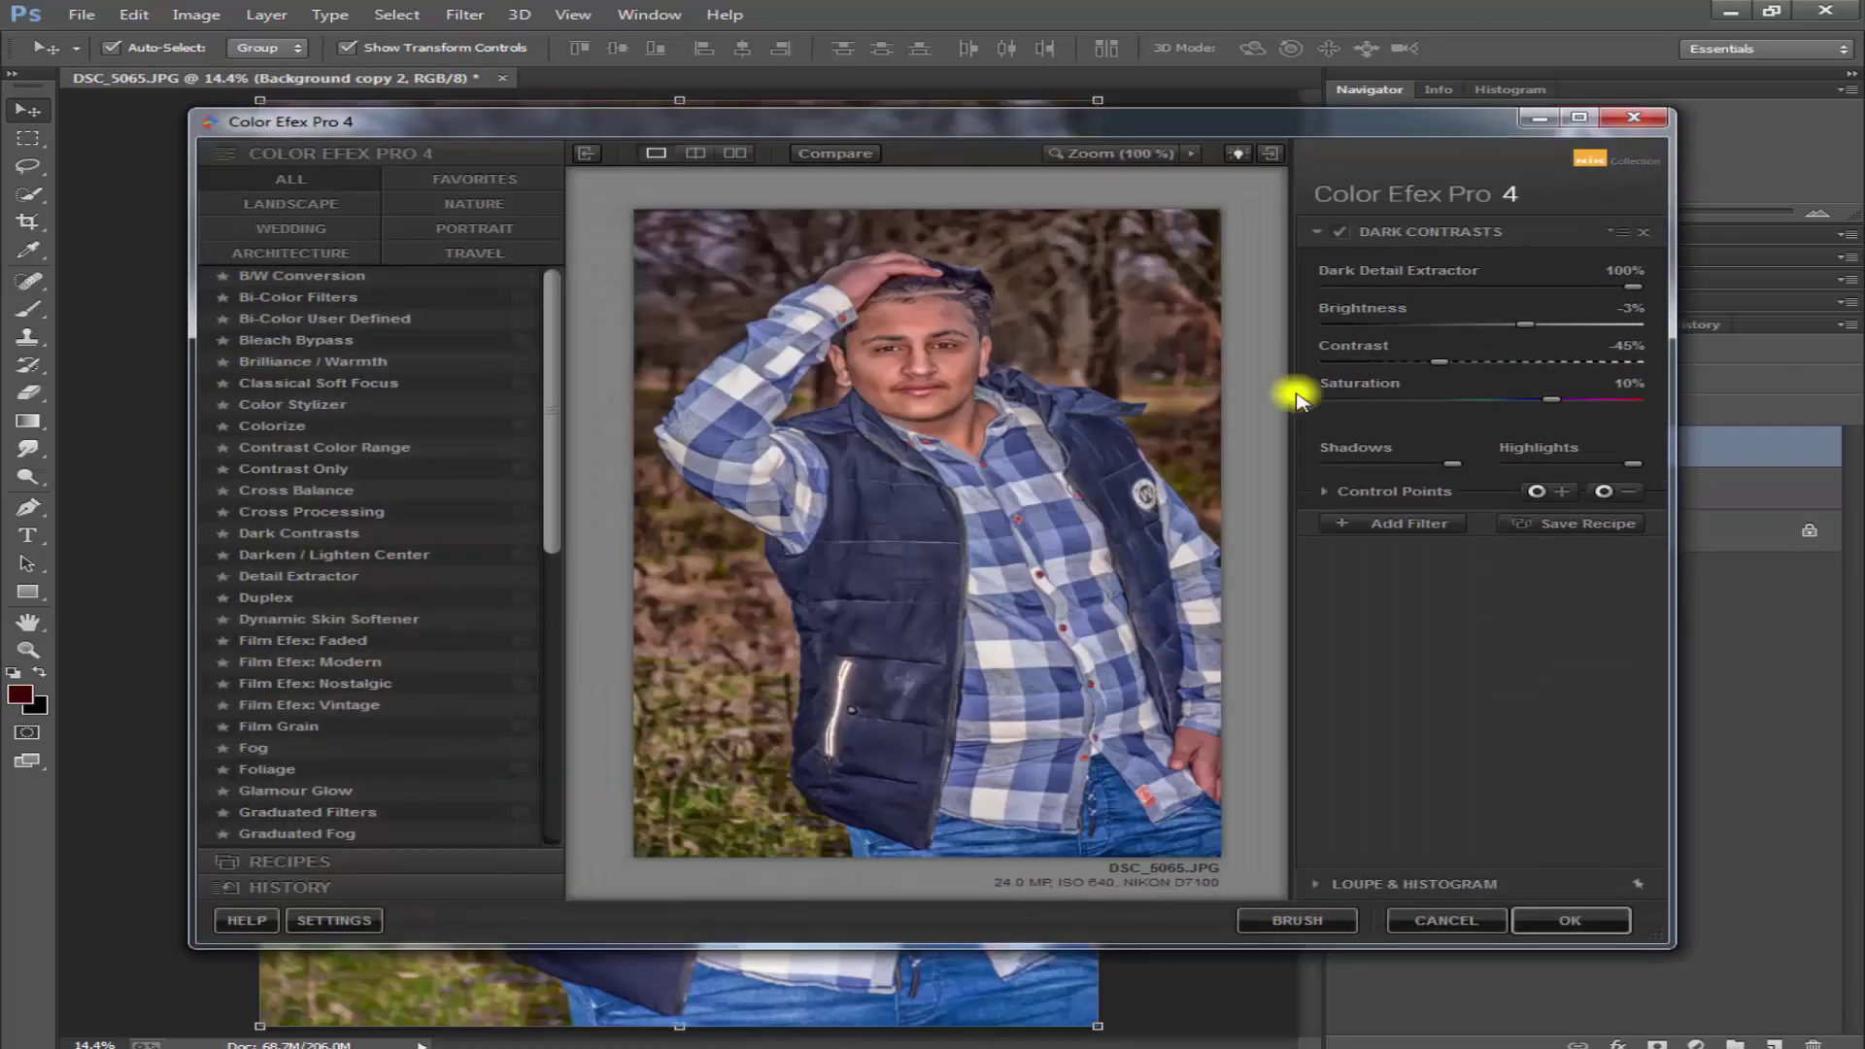
drag(1550, 399, 1594, 398)
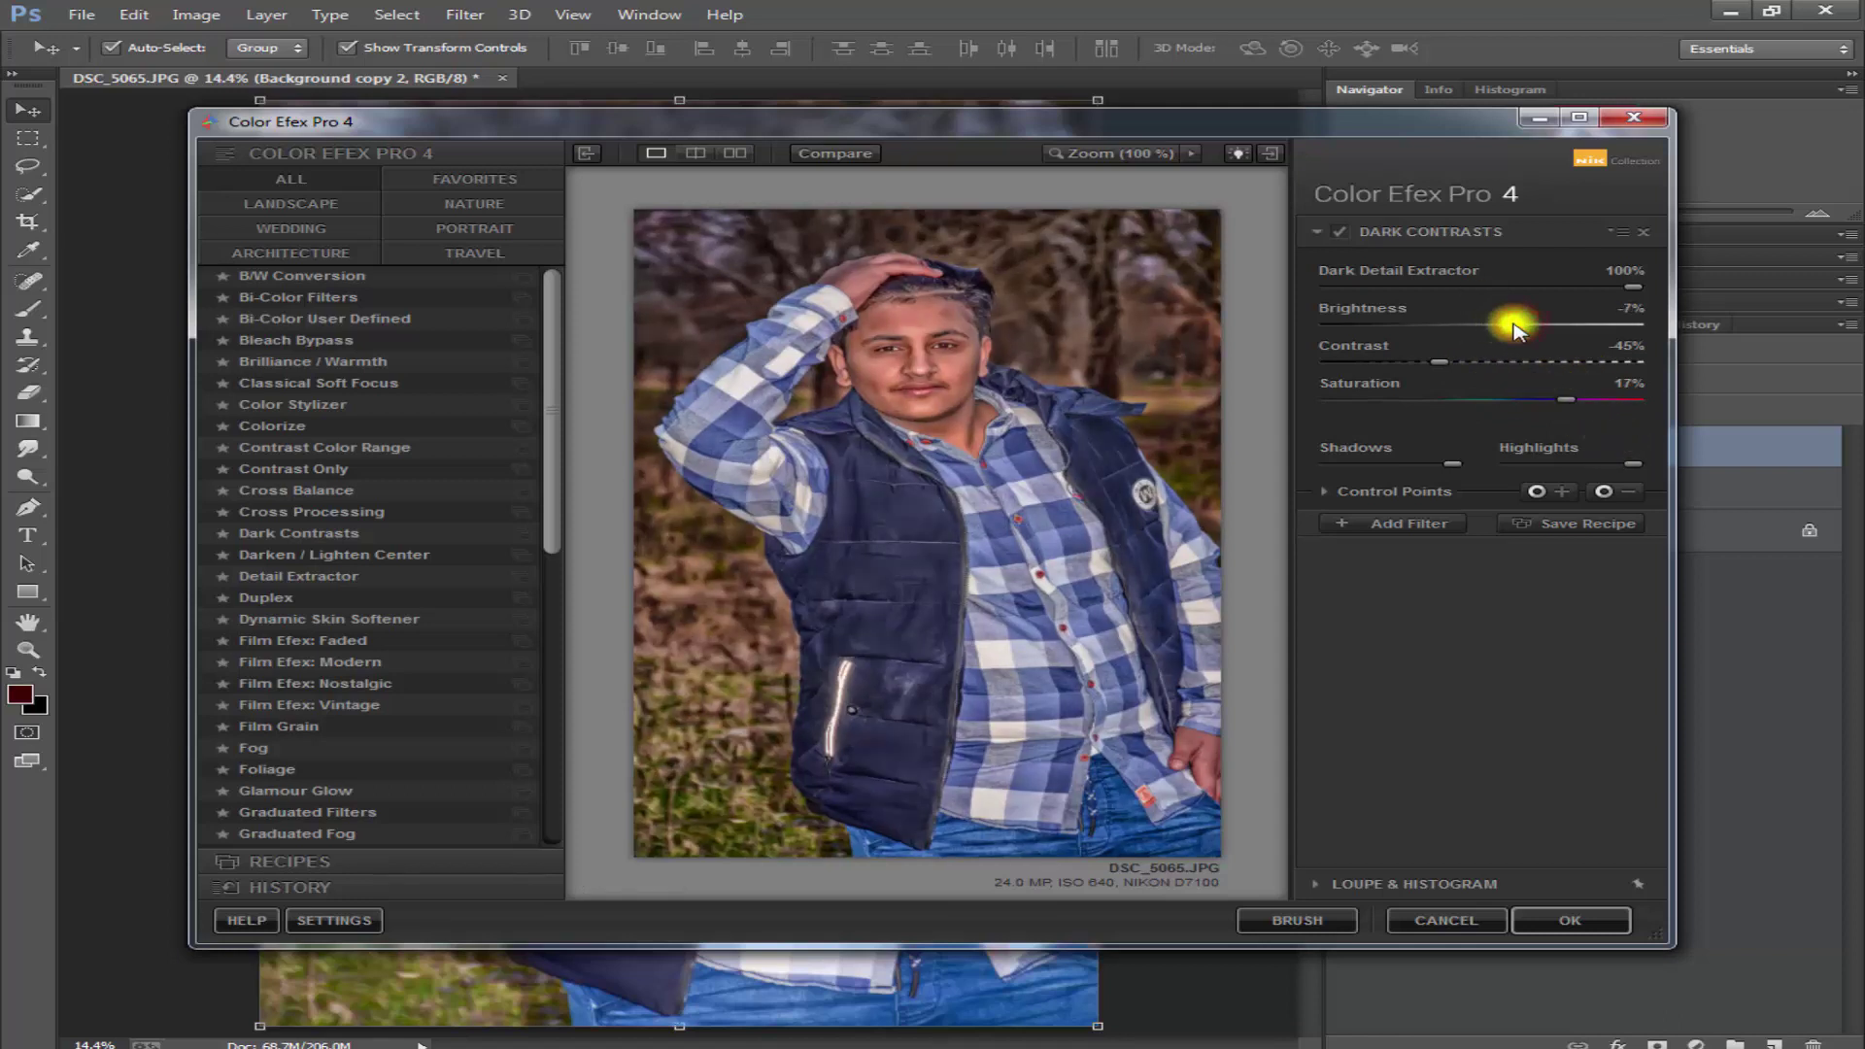
drag(1508, 326, 1519, 327)
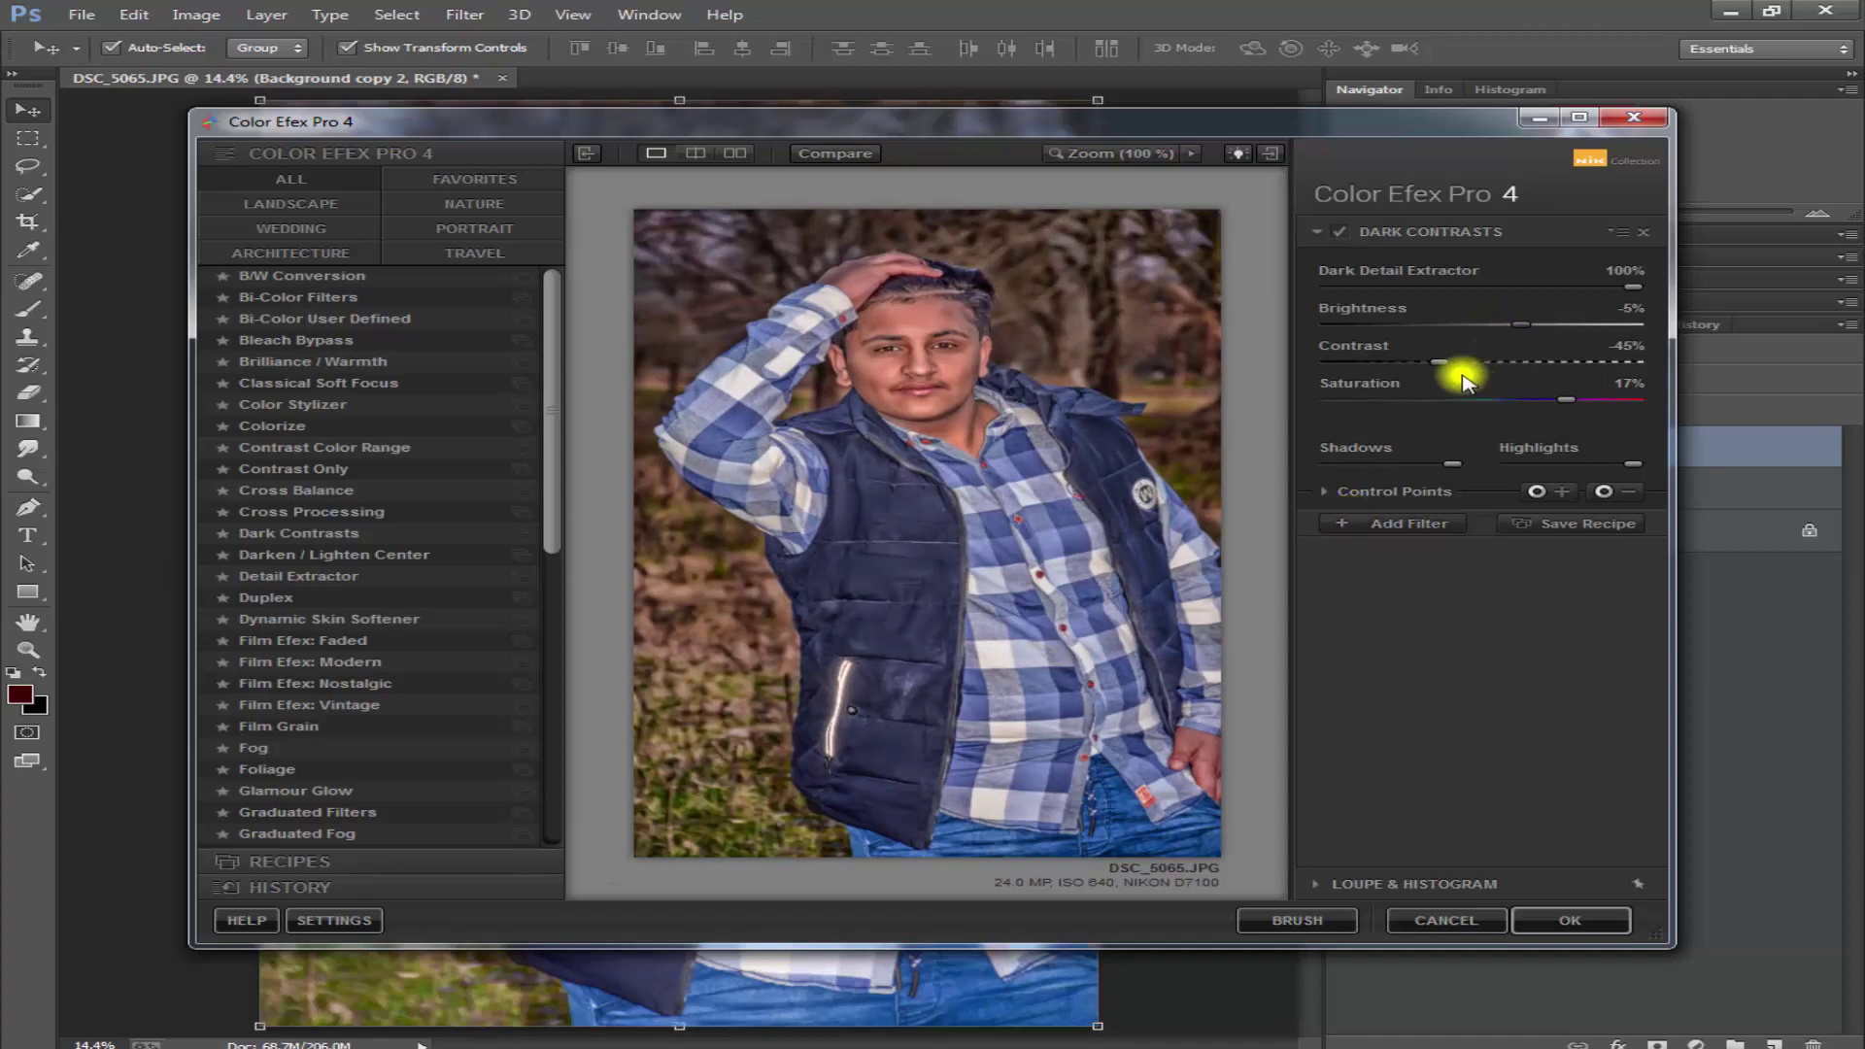
mouse_move(1435, 369)
mouse_down()
mouse_move(1479, 369)
mouse_move(1447, 370)
mouse_up()
- Add Dynamic Skin Softener as the second Color Efex filter
click(1373, 522)
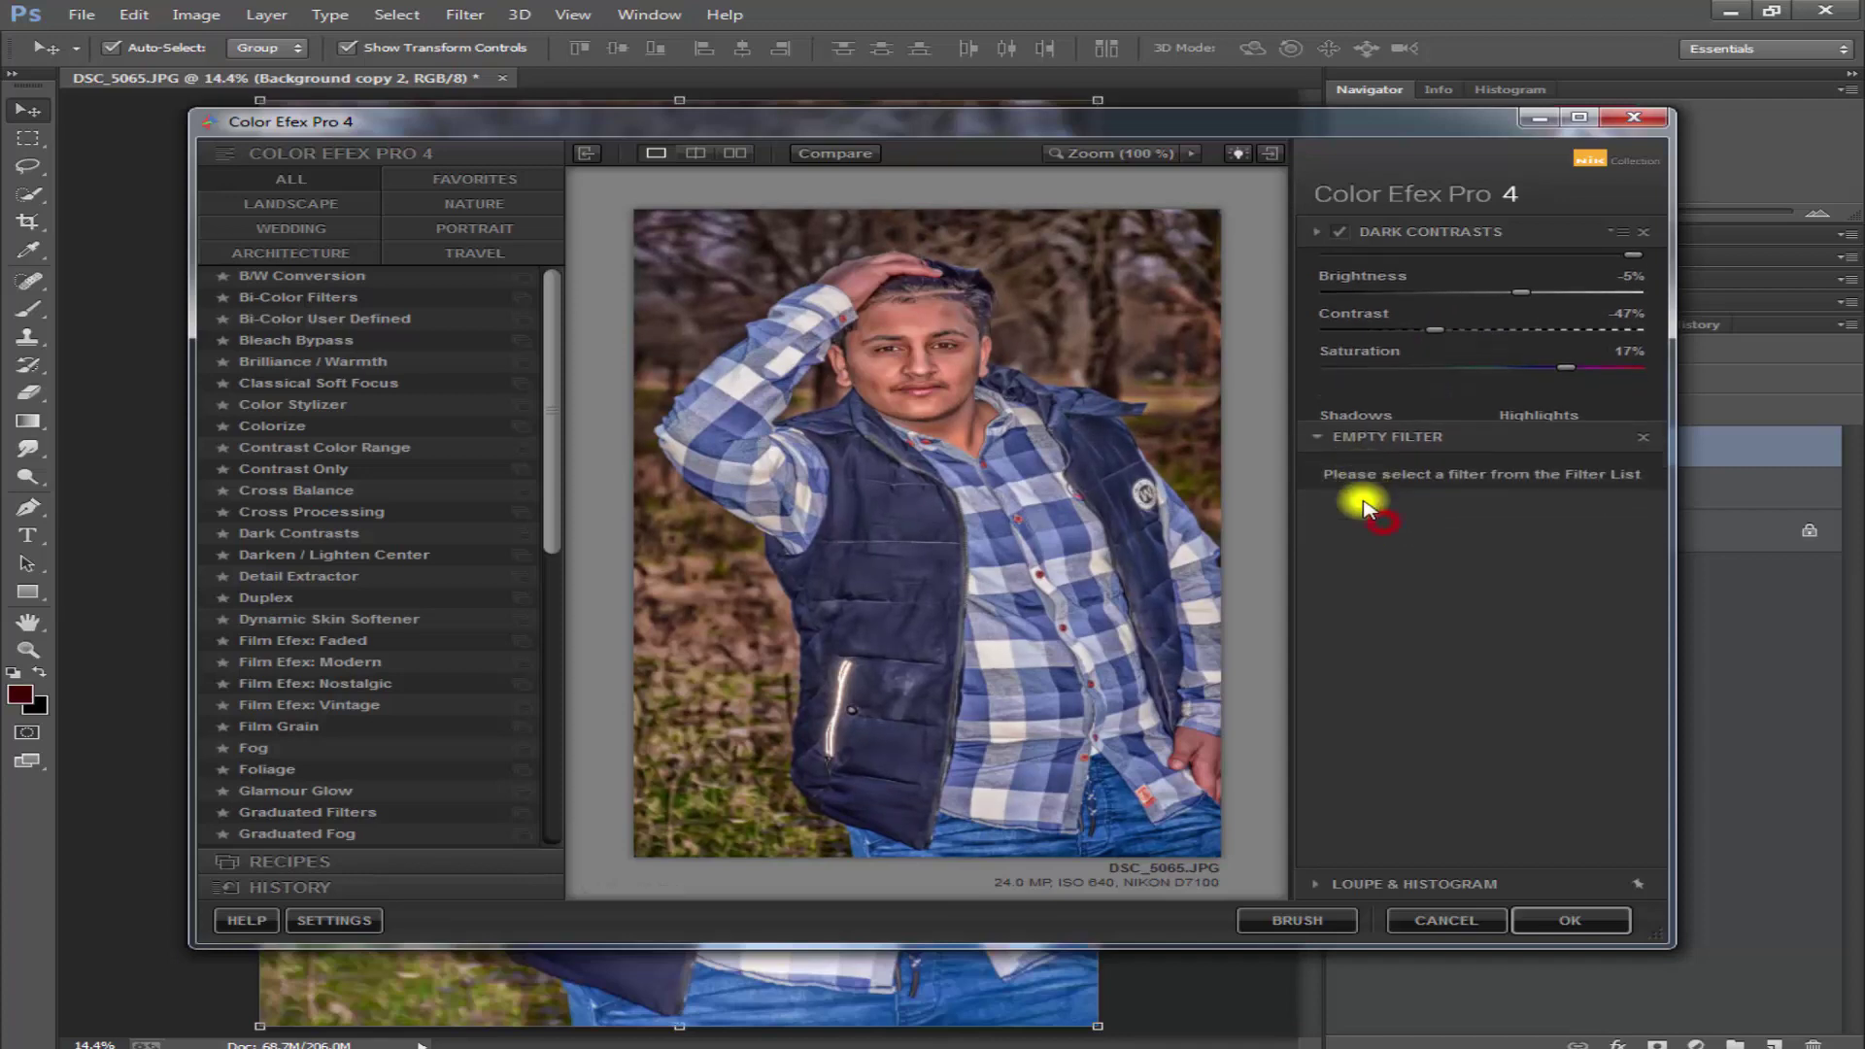
click(308, 555)
scroll(326, 612, down, 1)
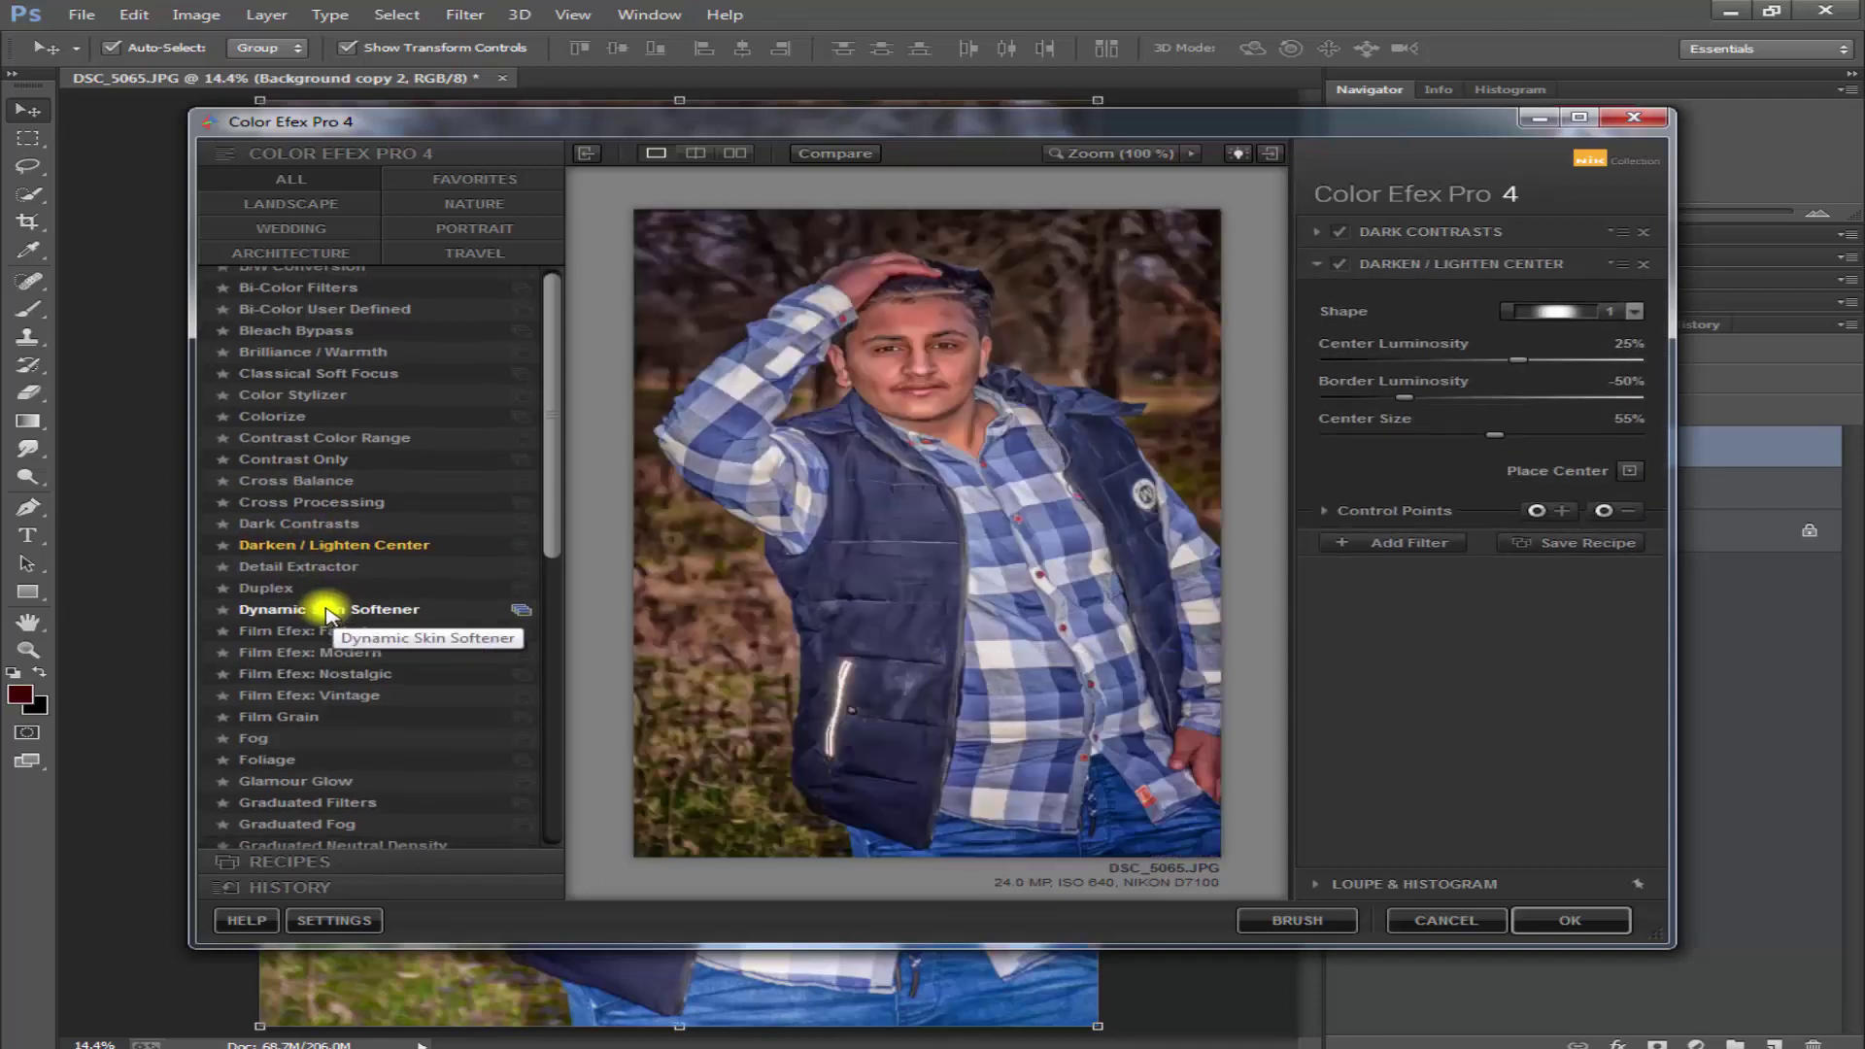
click(326, 612)
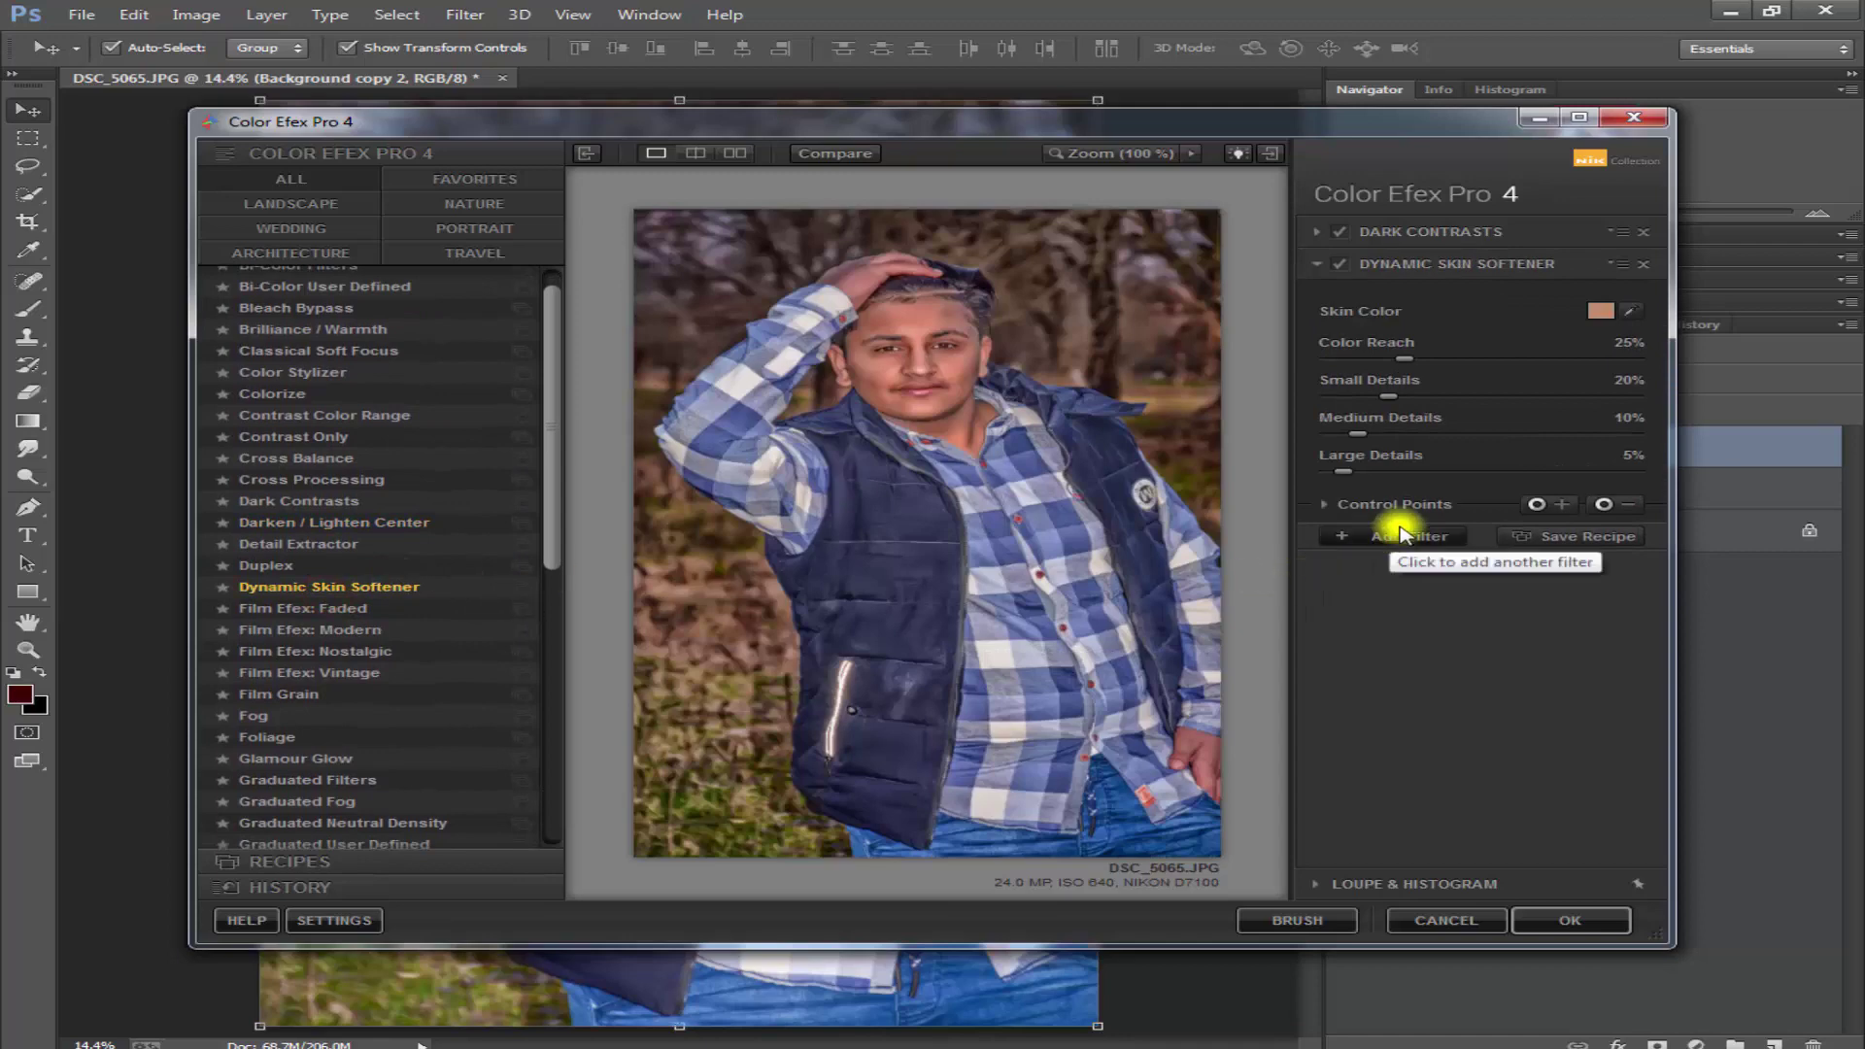
- Add Indian Summer using Method 2 with reduced Enhance Foliage
click(1402, 534)
mouse_move(549, 470)
mouse_down()
mouse_move(545, 544)
mouse_move(505, 616)
mouse_up()
click(357, 614)
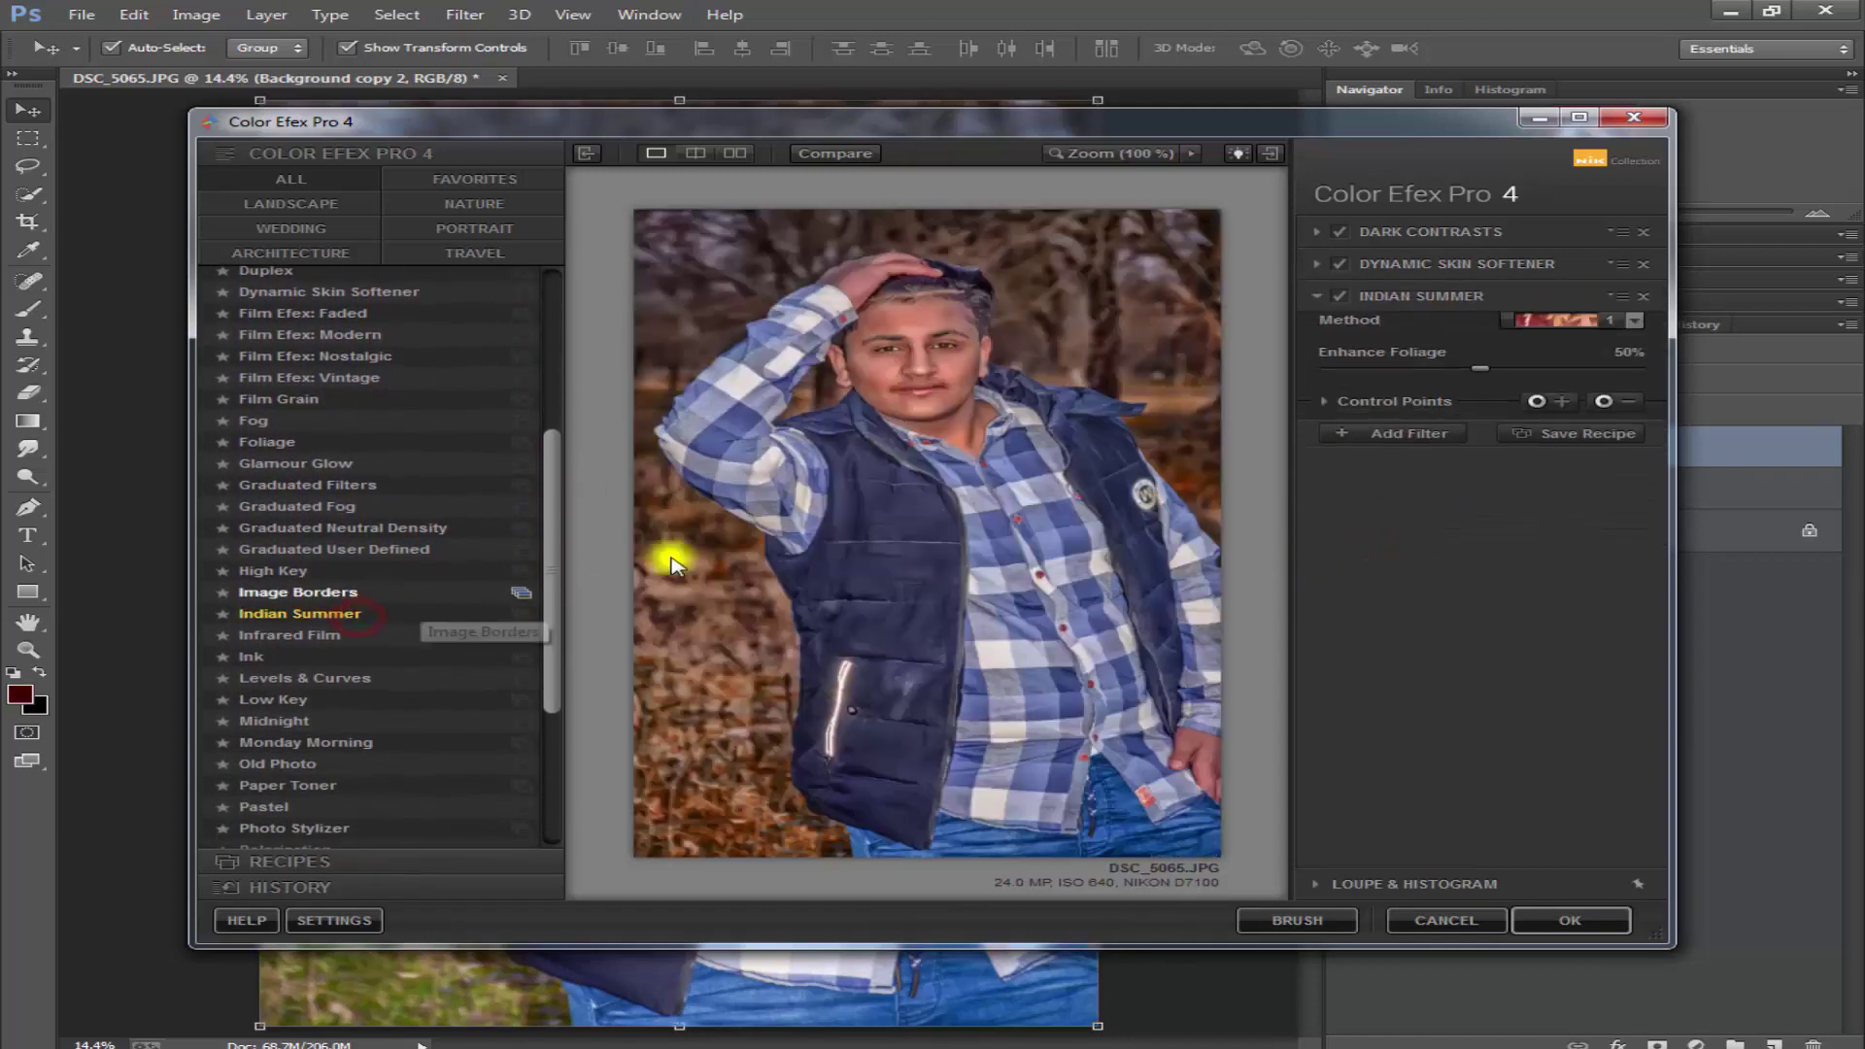
click(1554, 343)
click(1539, 393)
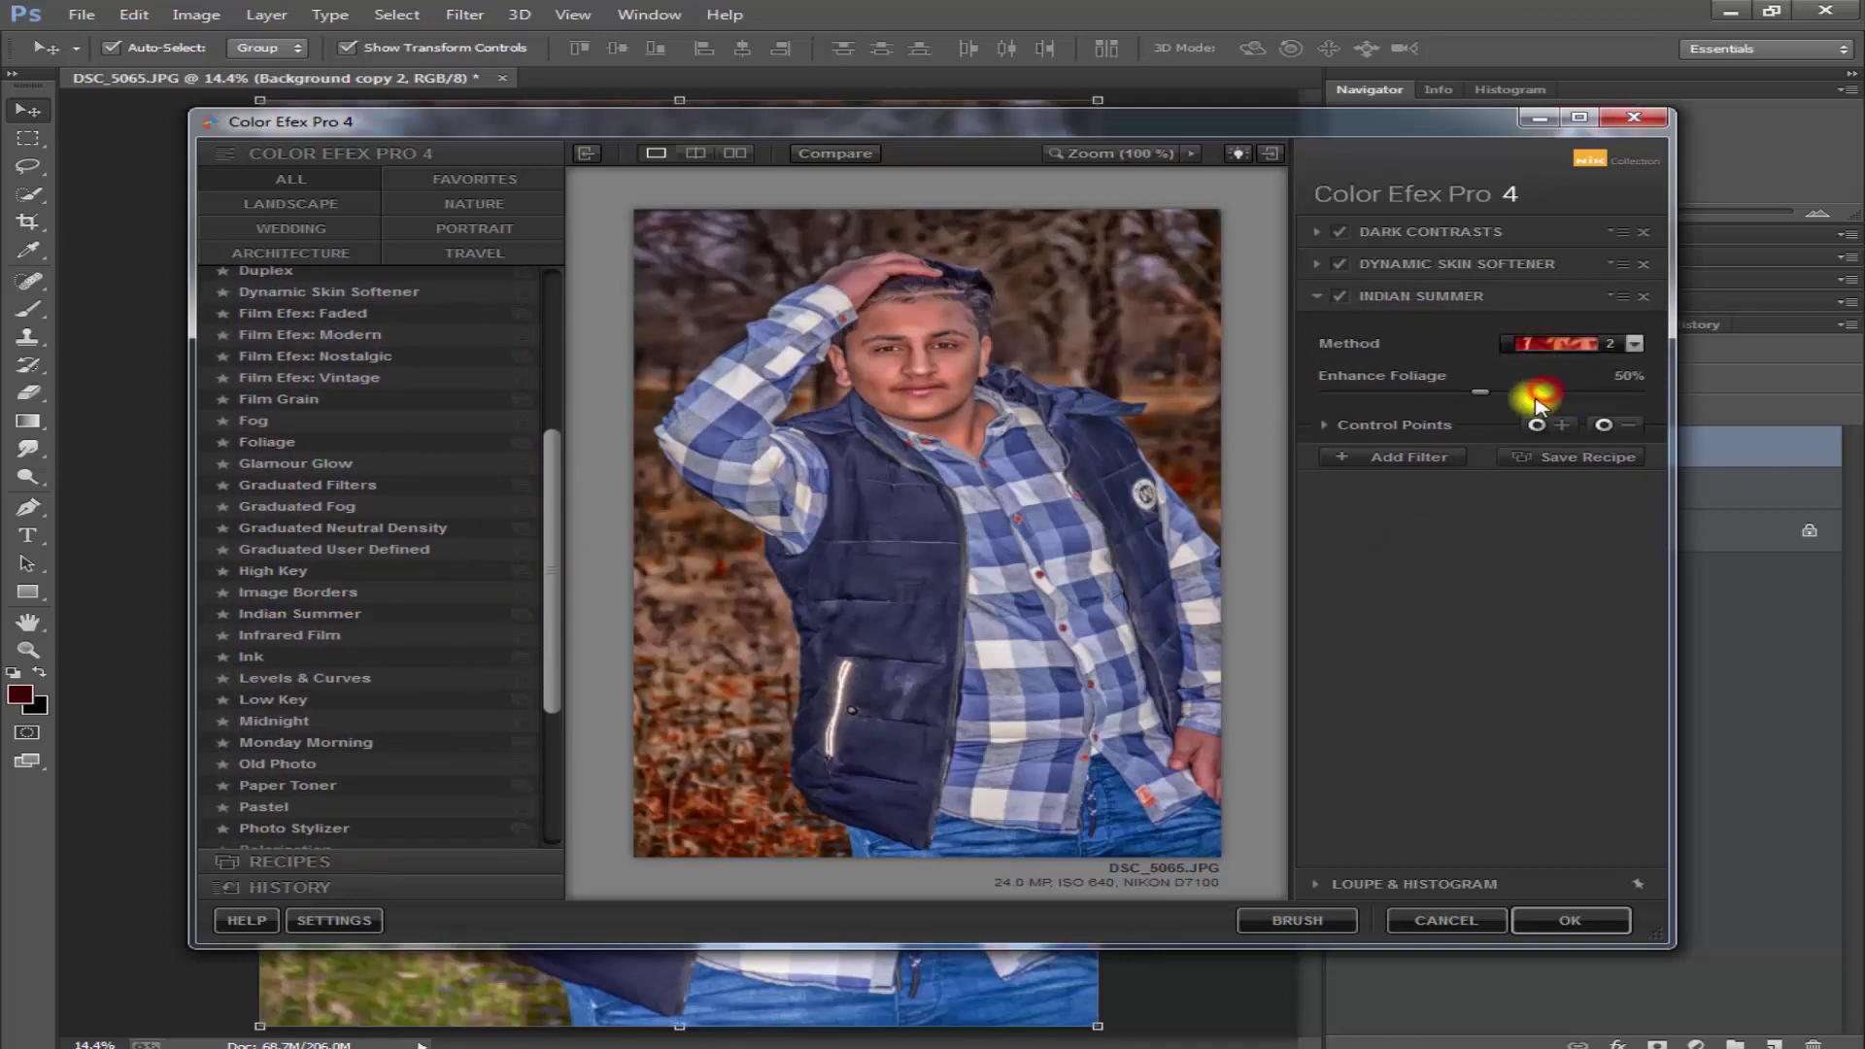
drag(1476, 392, 1437, 399)
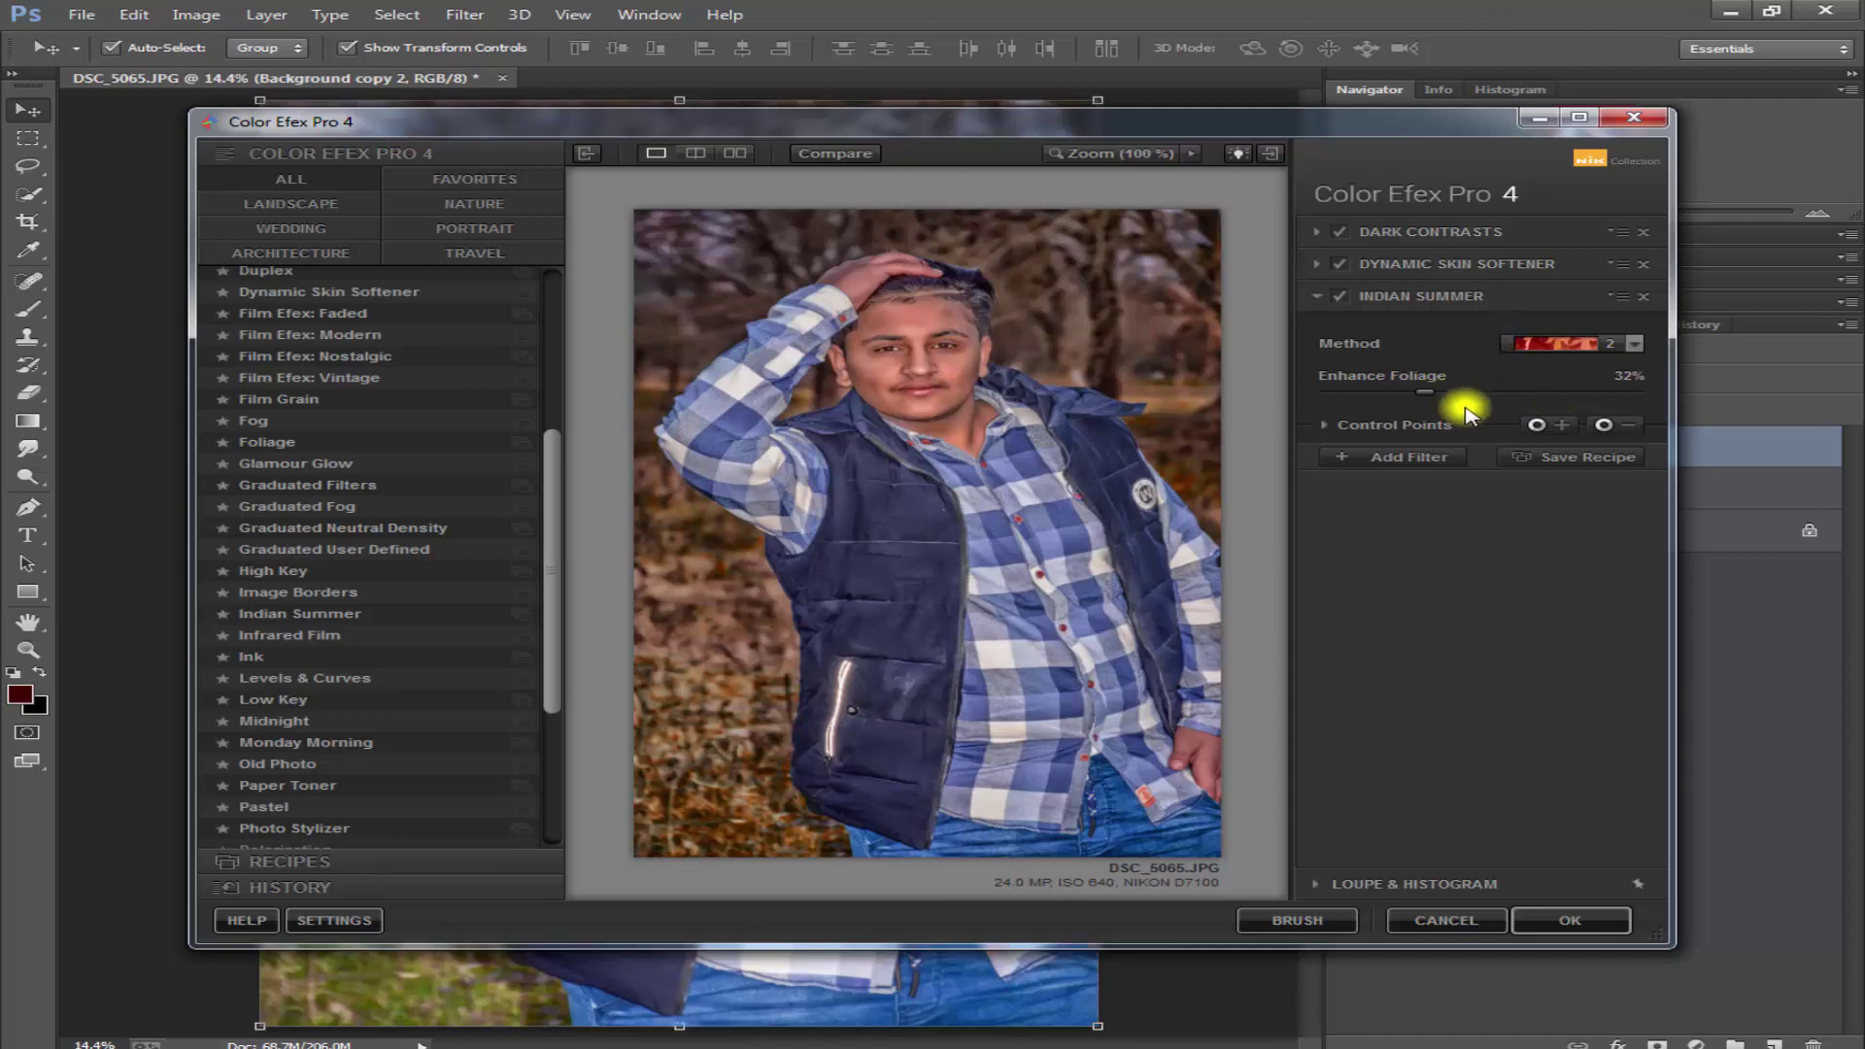
- Add White Neutralizer as the fourth filter and apply the stack as a new layer
click(1426, 456)
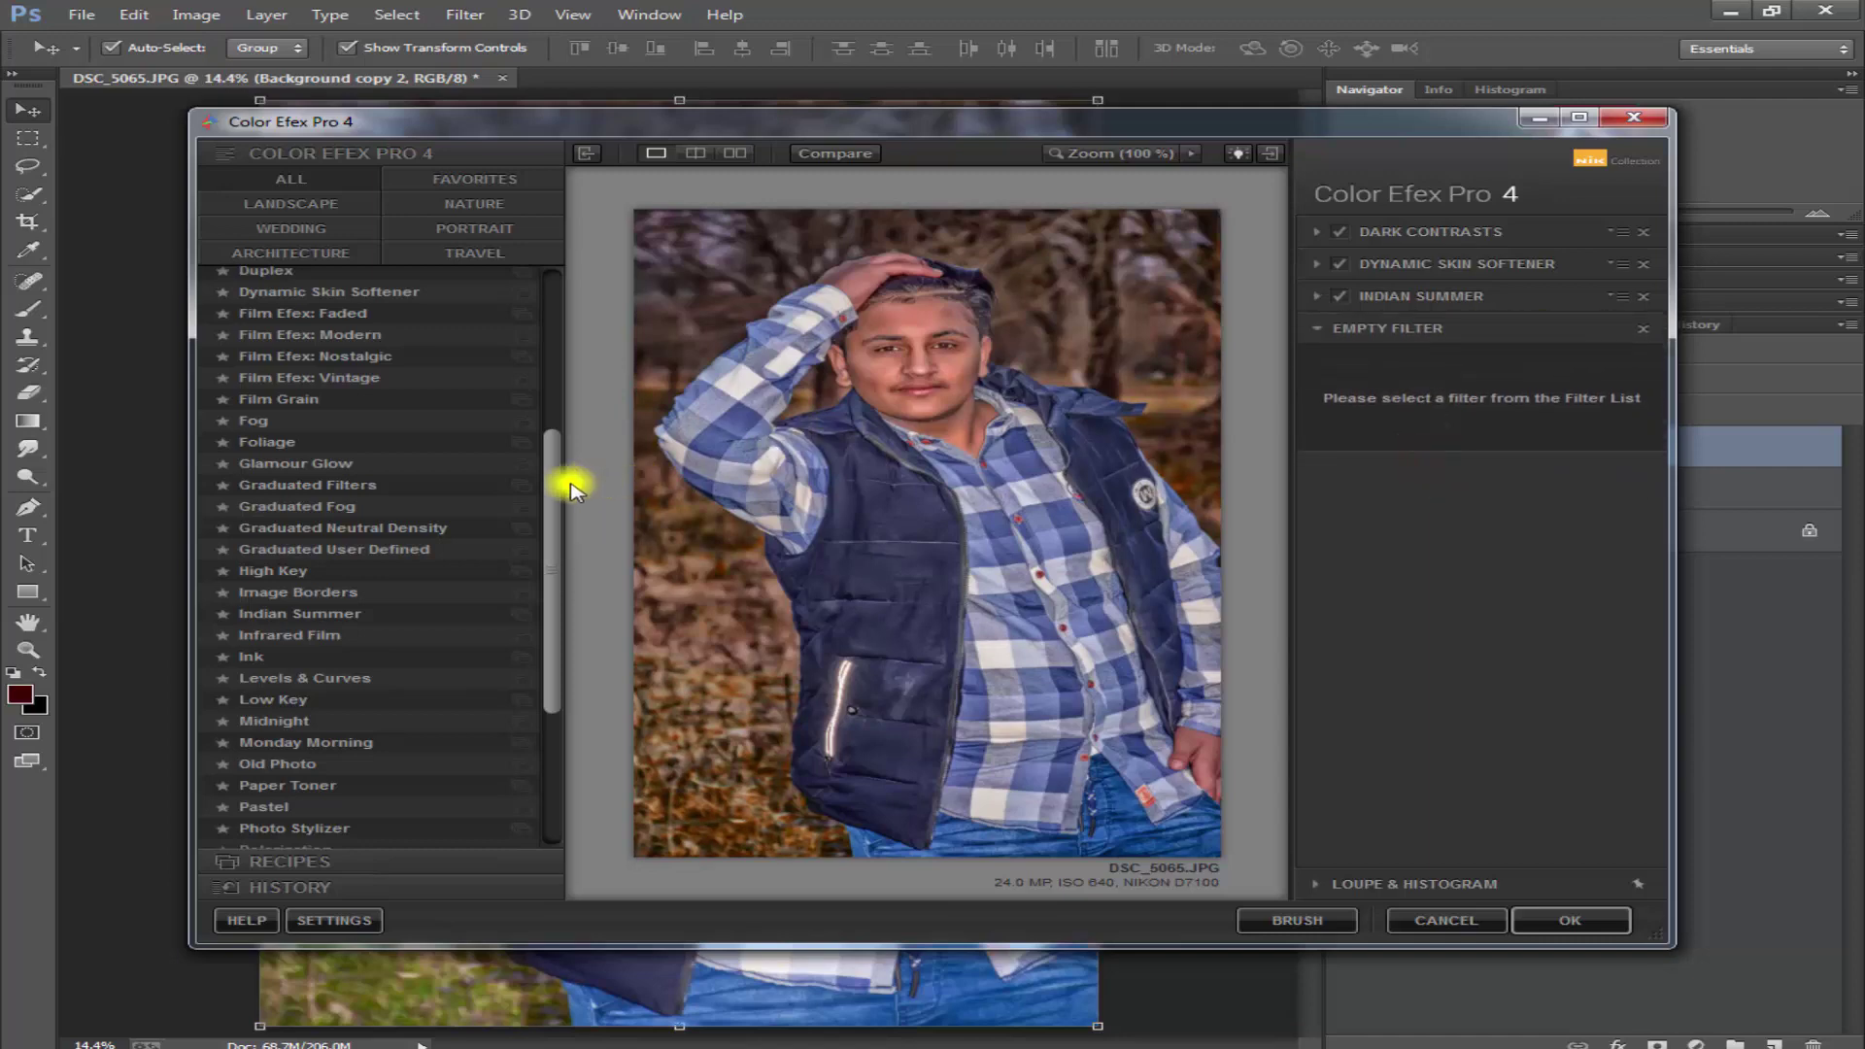
drag(552, 490, 552, 620)
click(408, 841)
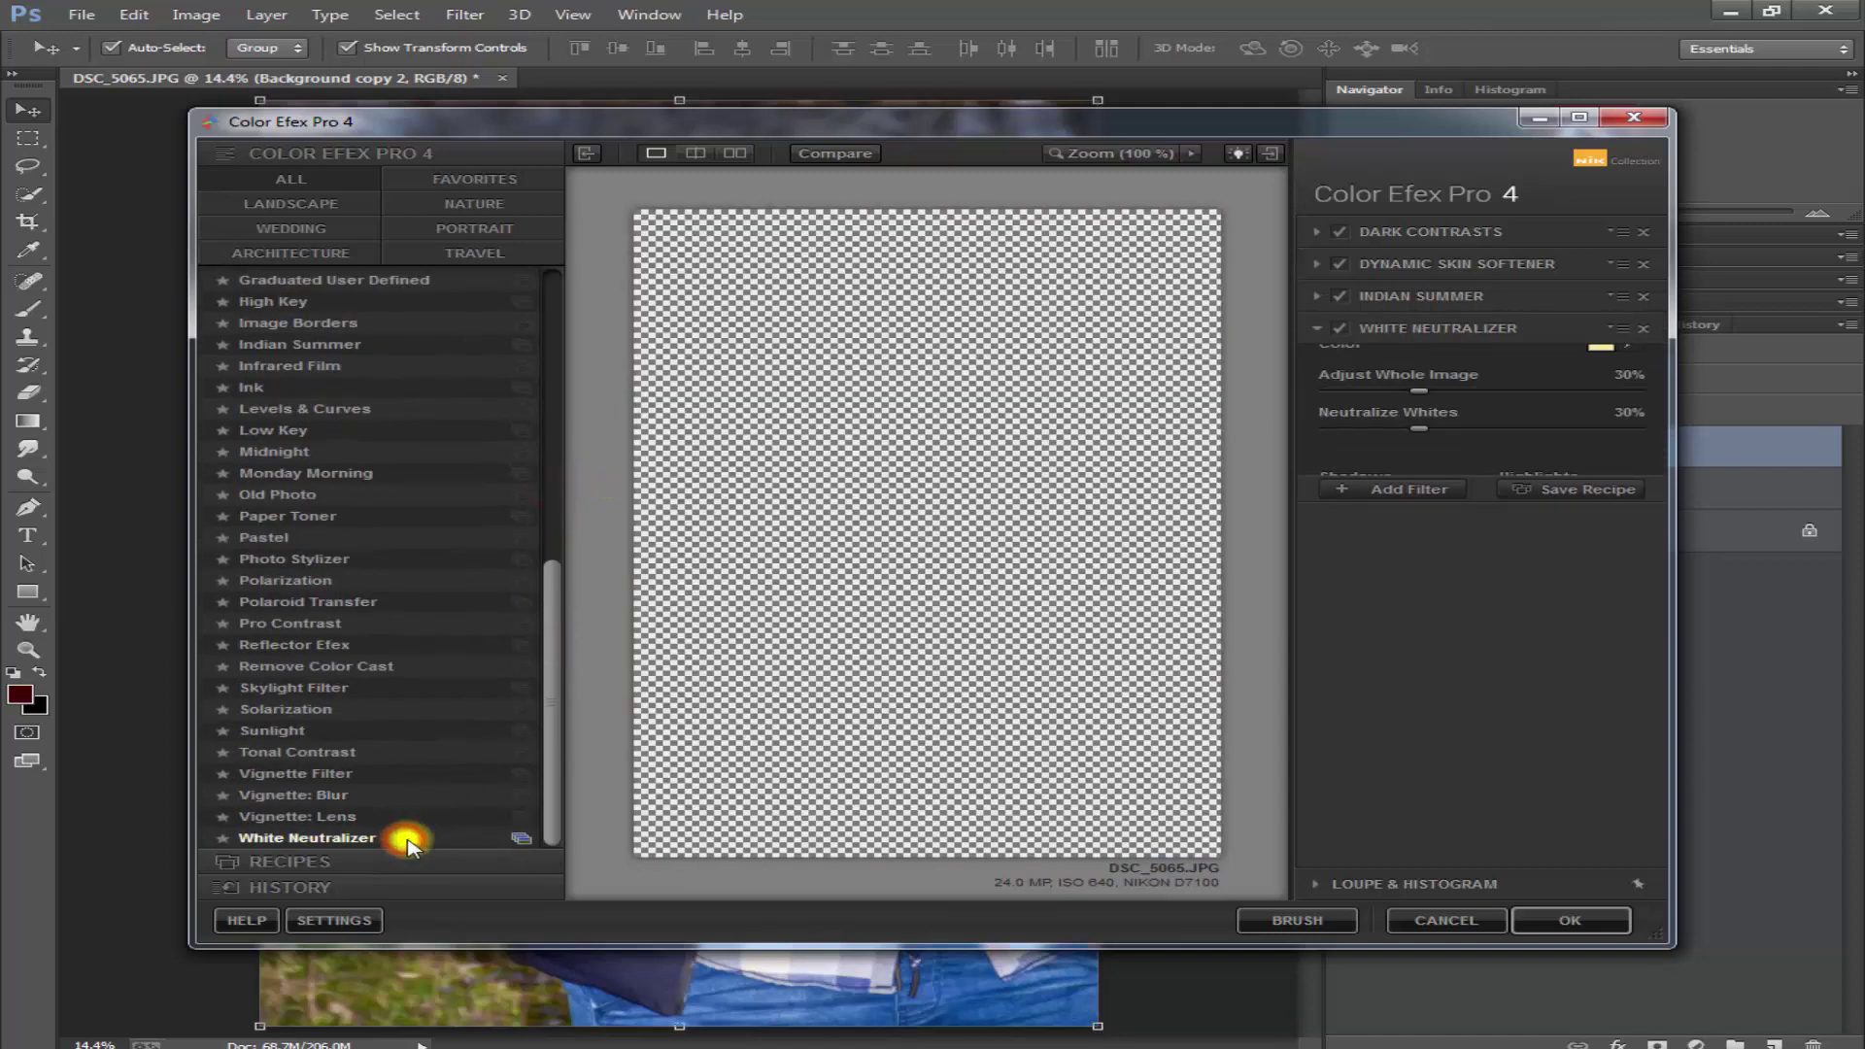
click(396, 818)
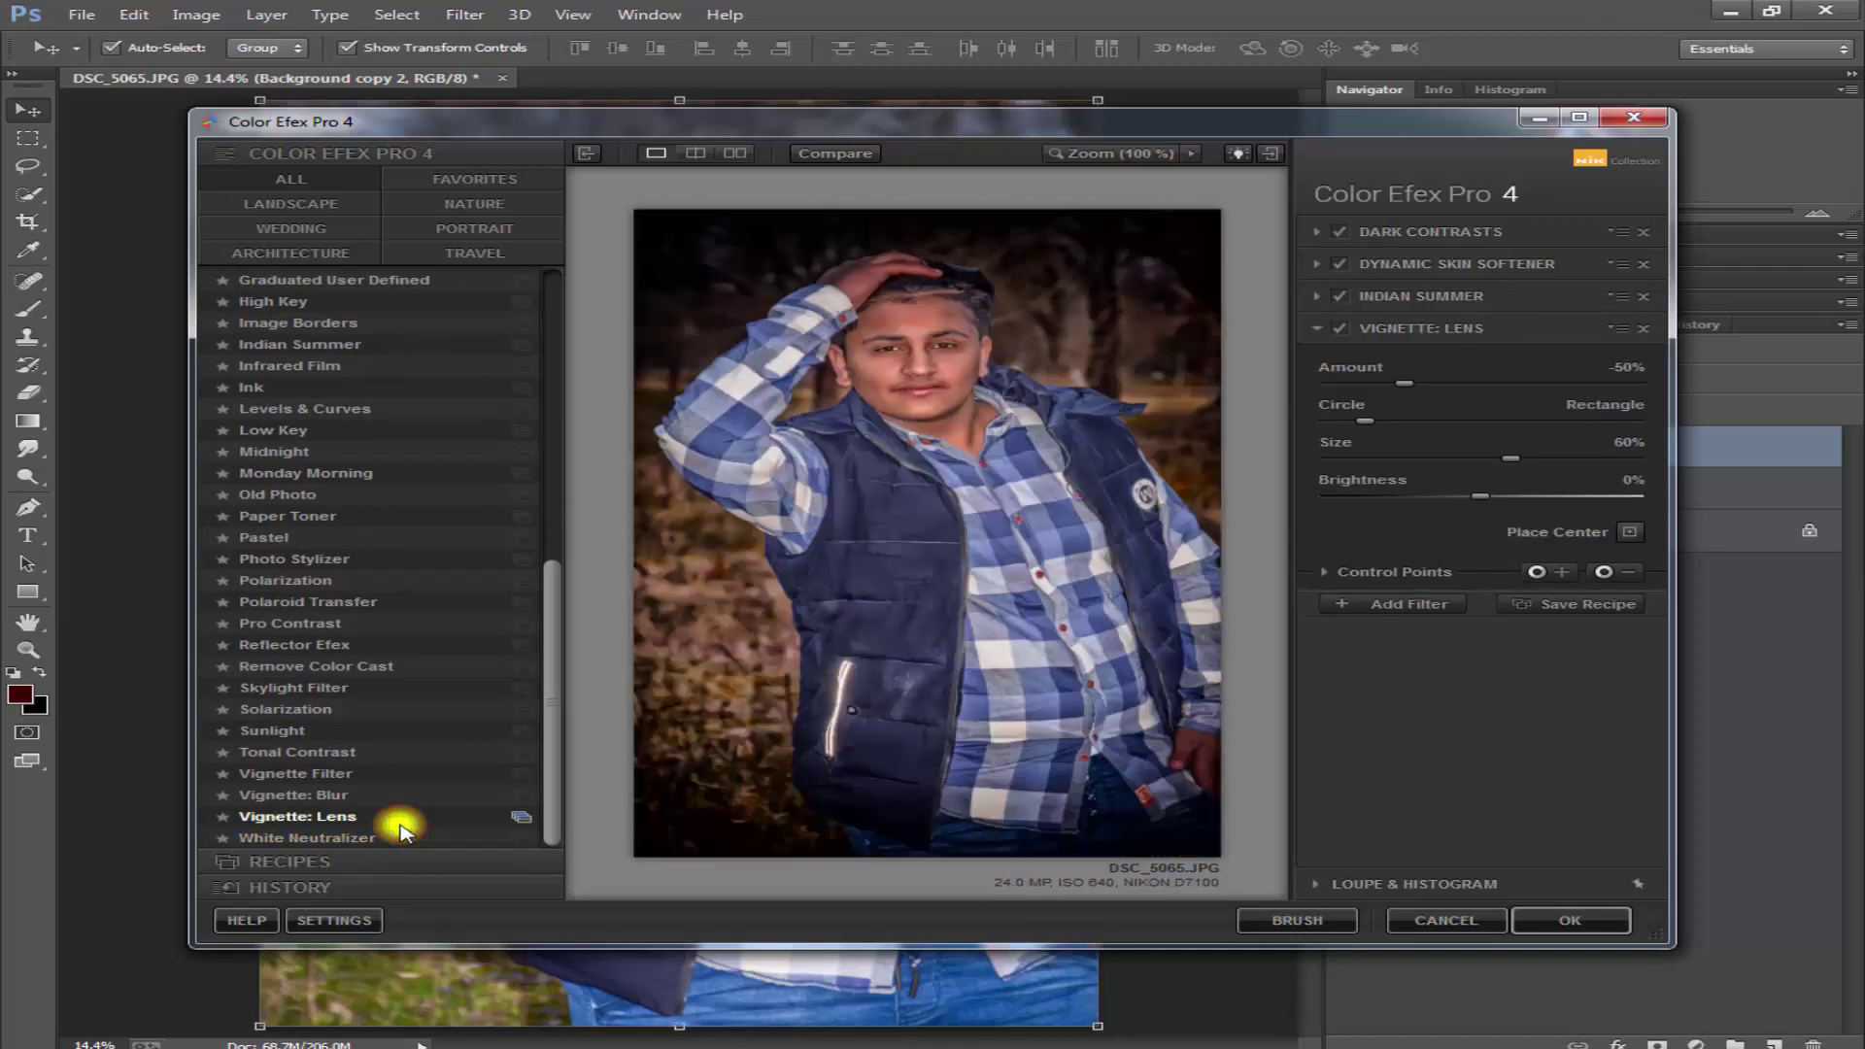
click(384, 794)
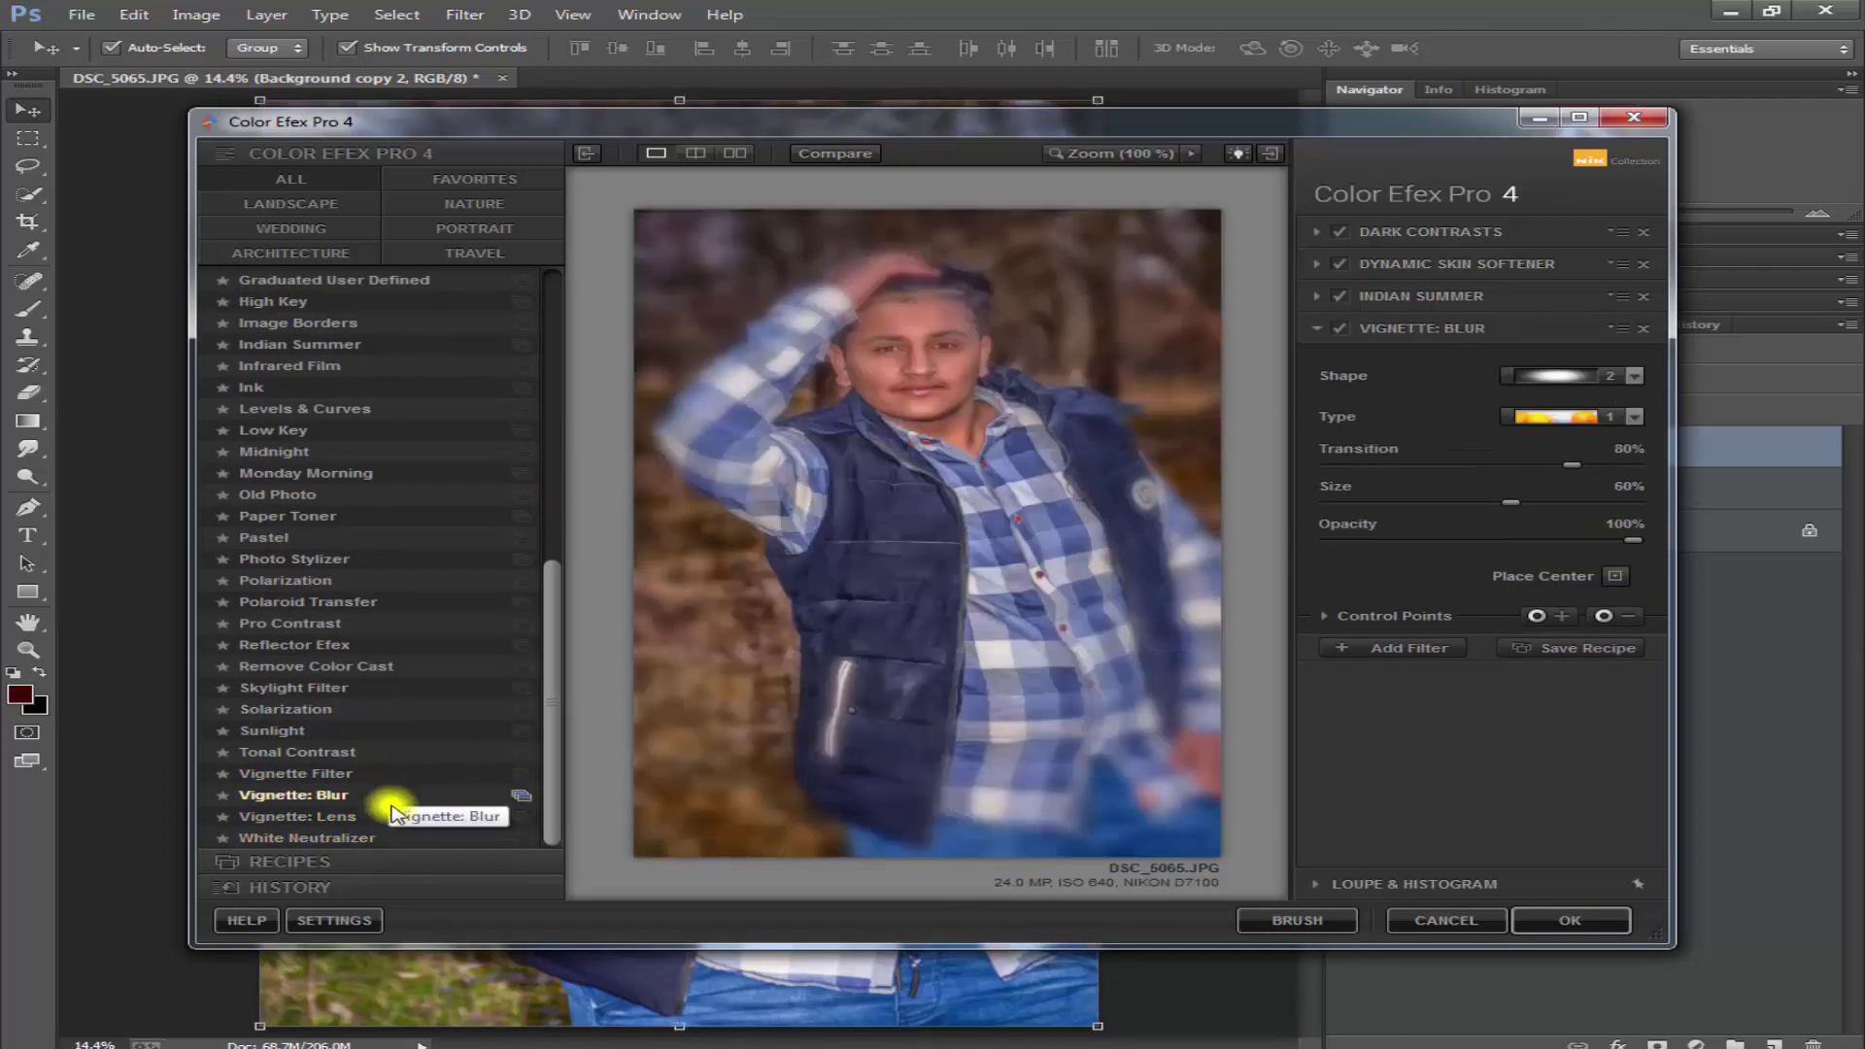
click(388, 837)
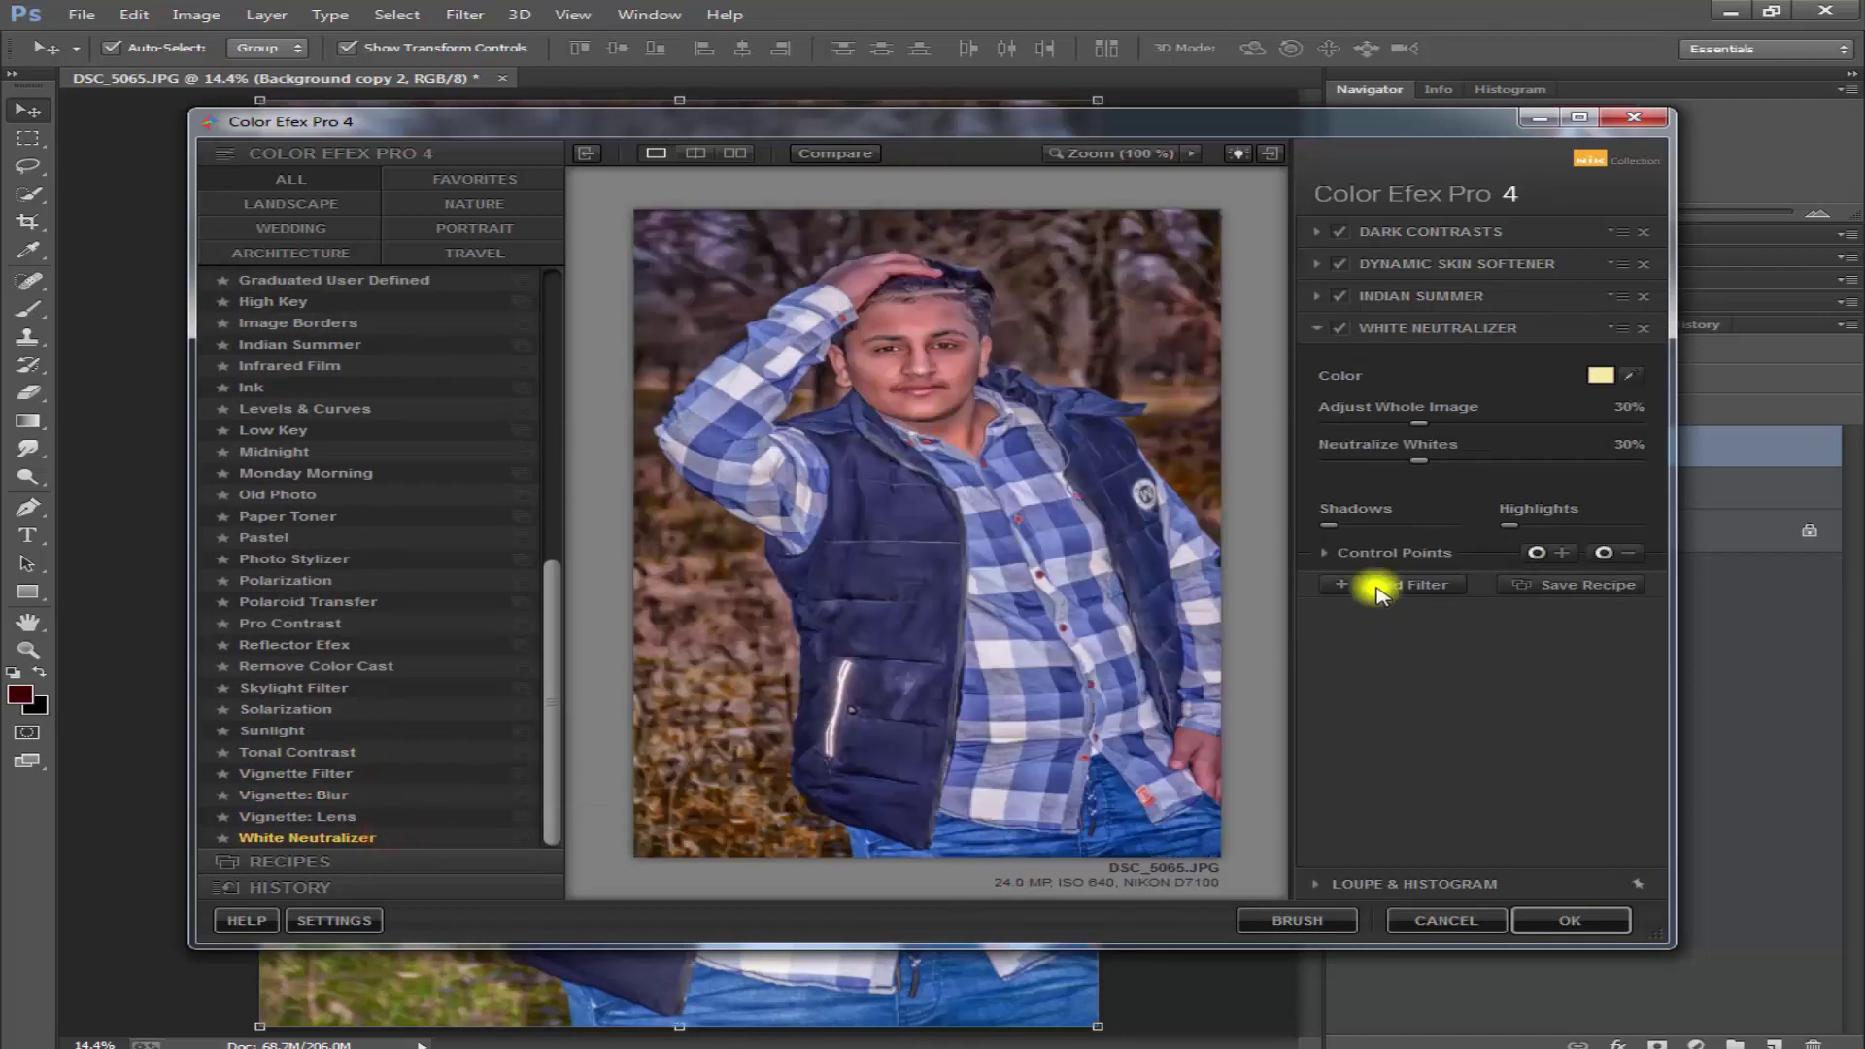
click(1377, 586)
click(1565, 917)
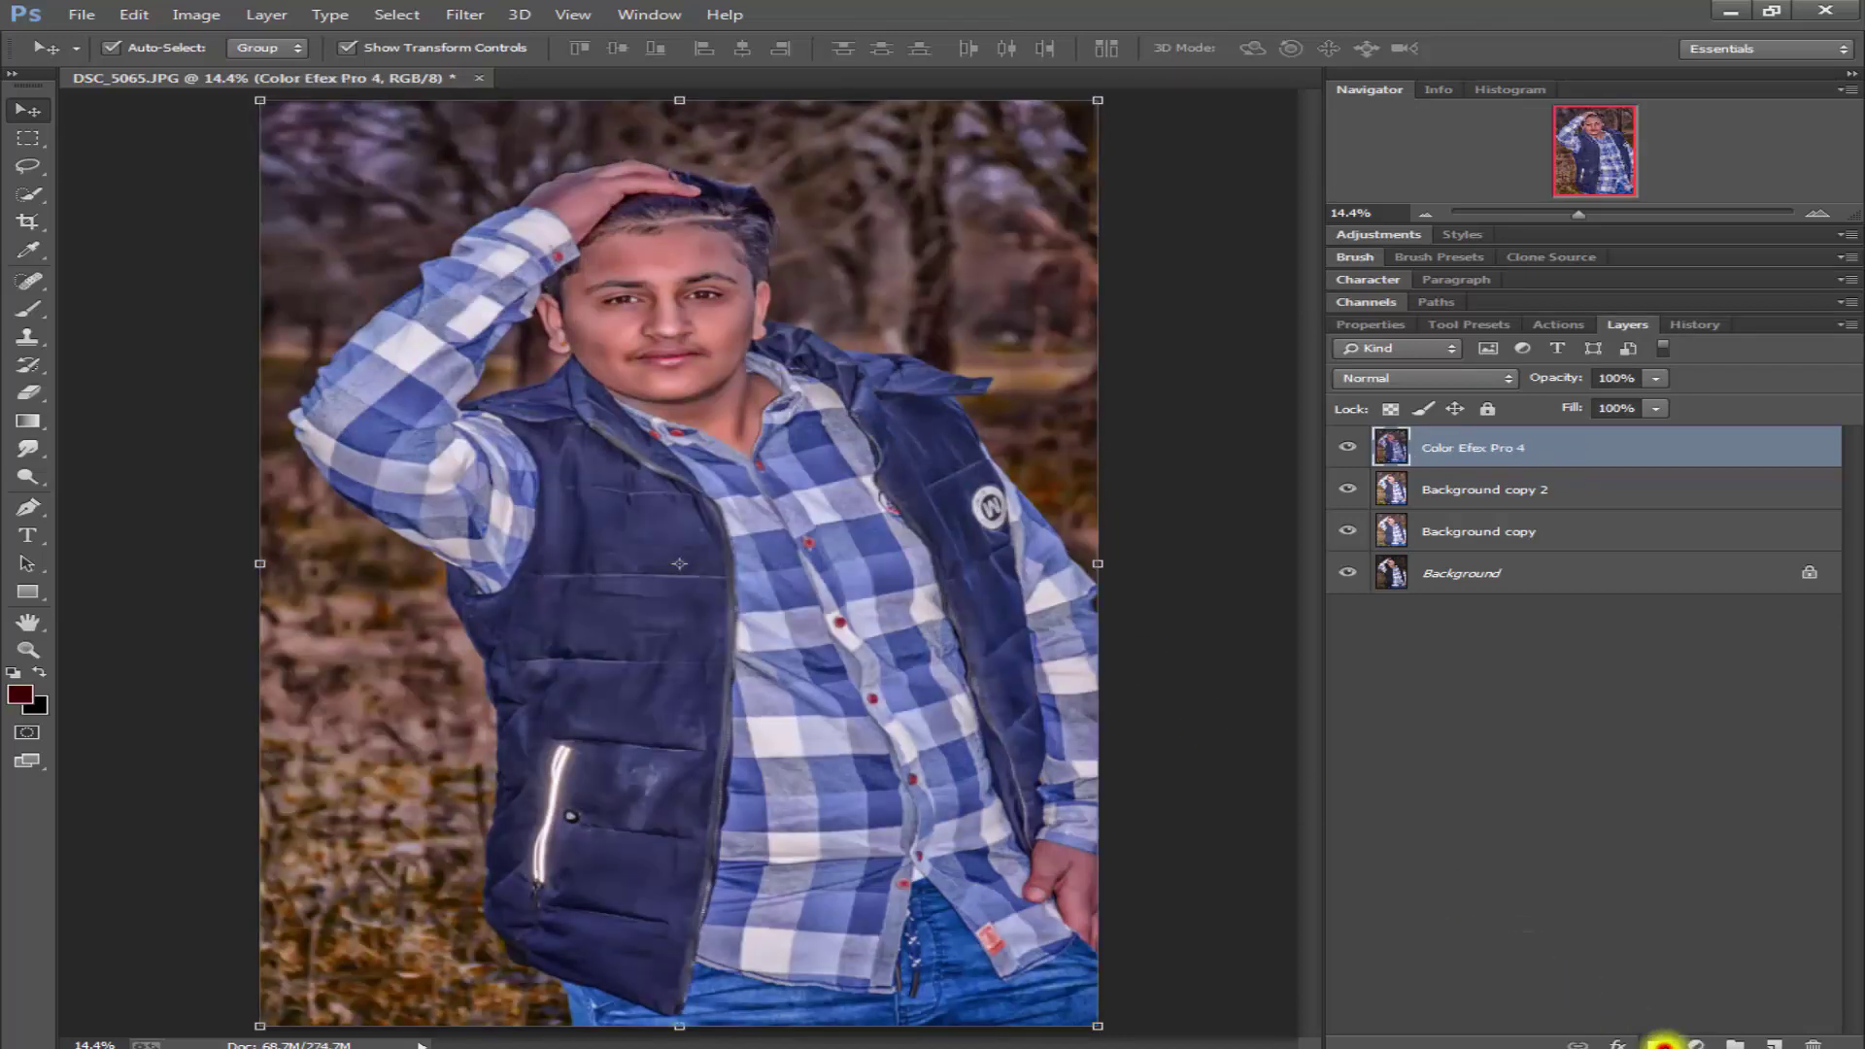
- Add a layer mask to the Color Efex Pro 4 layer and pick the Brush, zoomed to 33.33%
click(1664, 1044)
drag(29, 308, 148, 316)
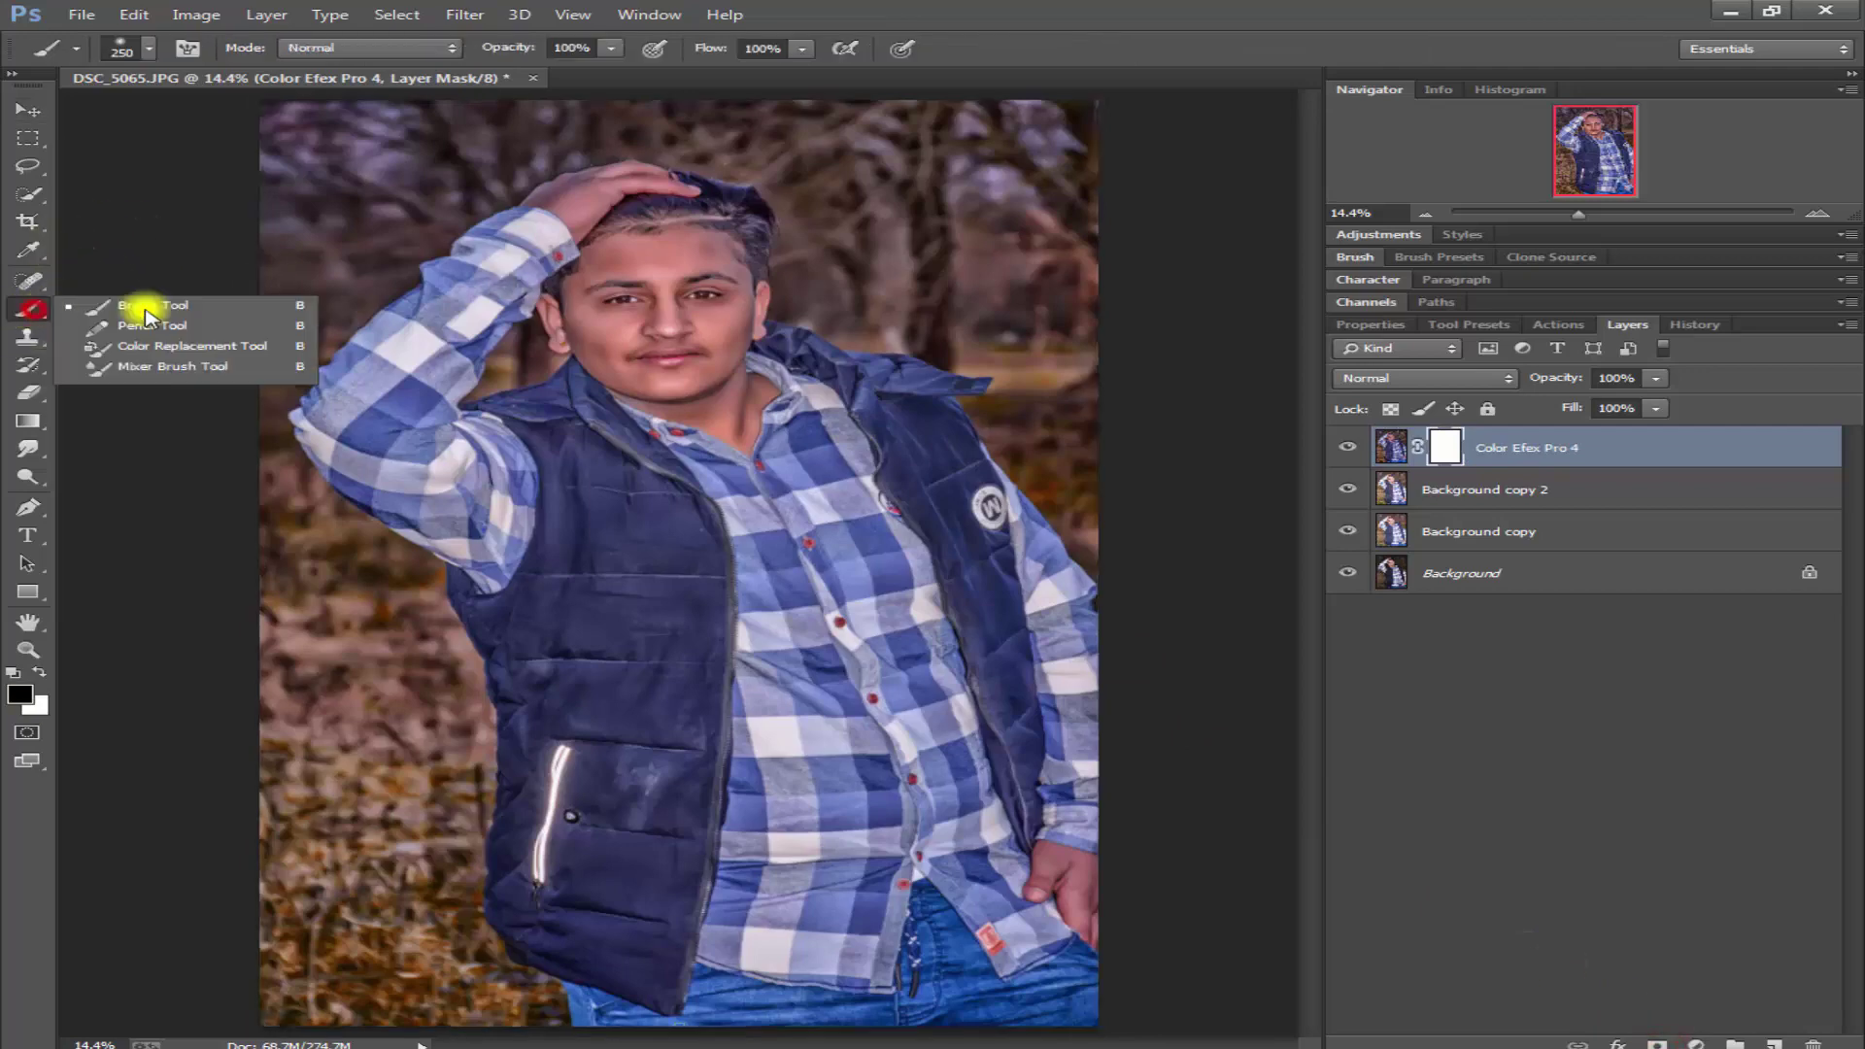
click(650, 274)
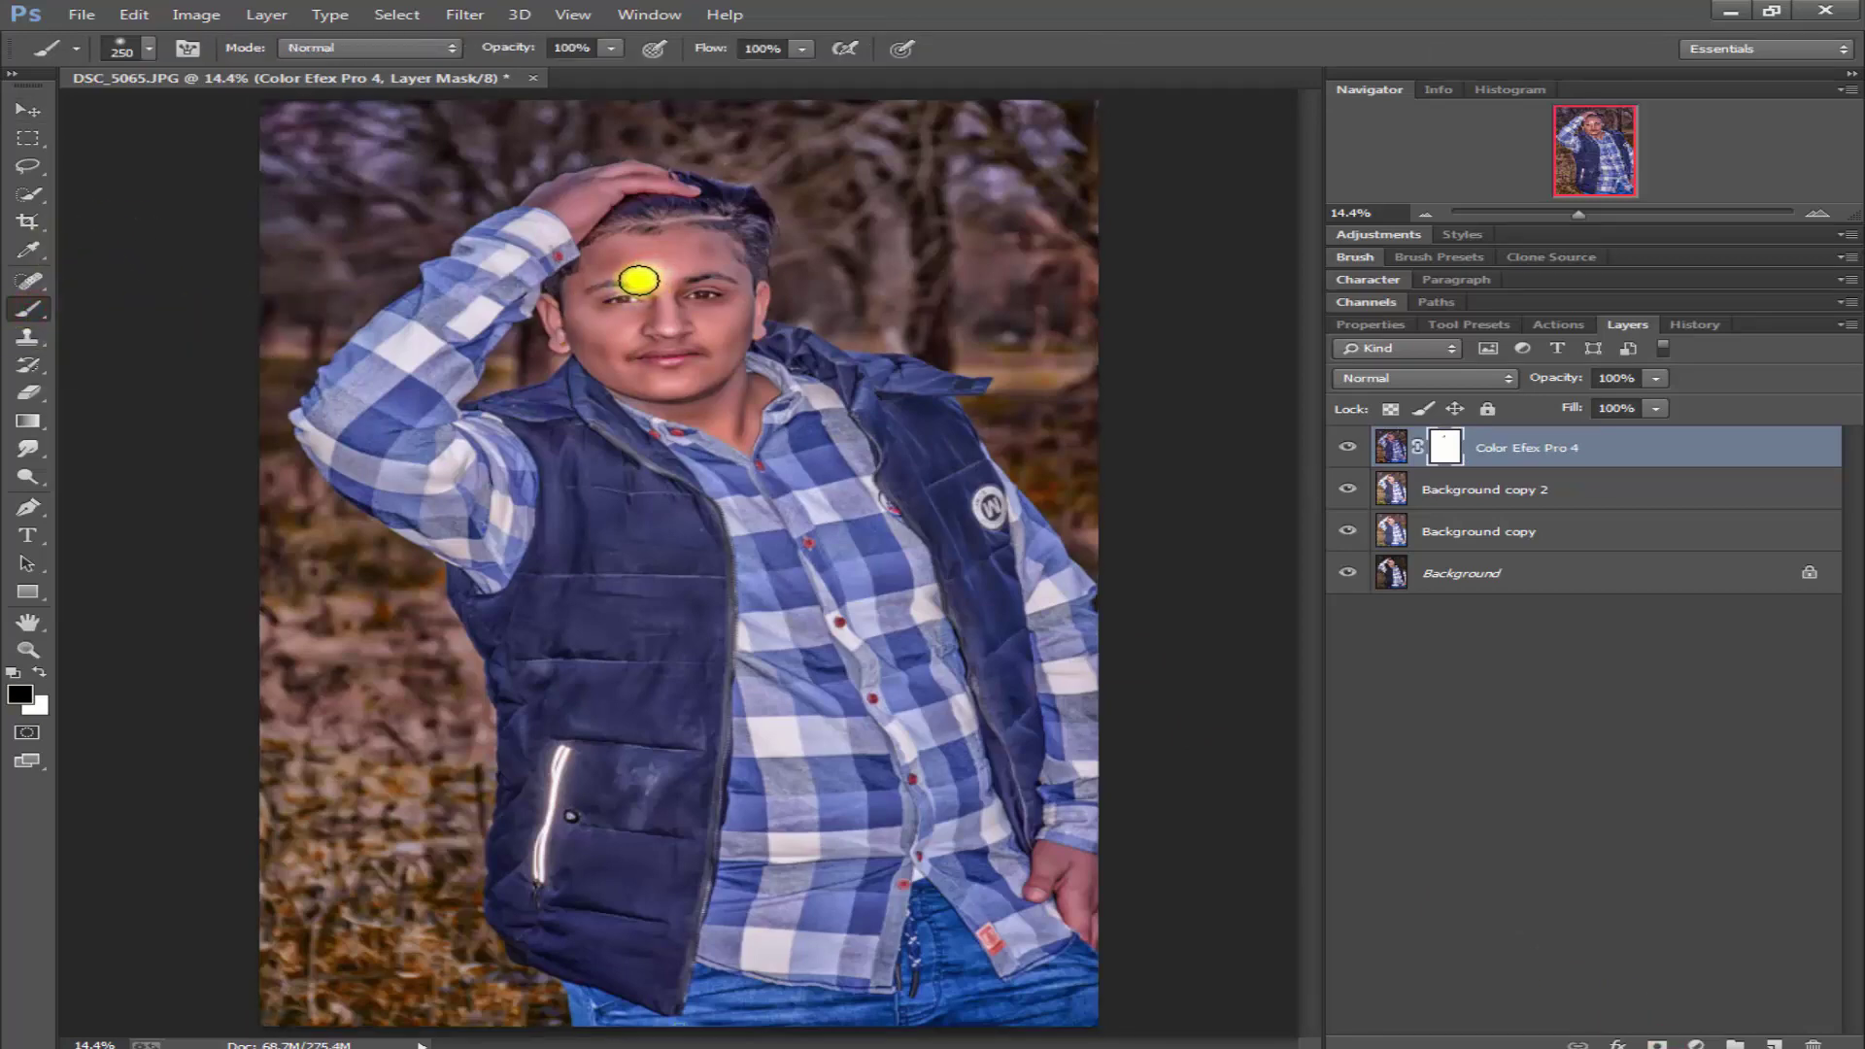
key(ctrl+plus)
key(ctrl+plus)
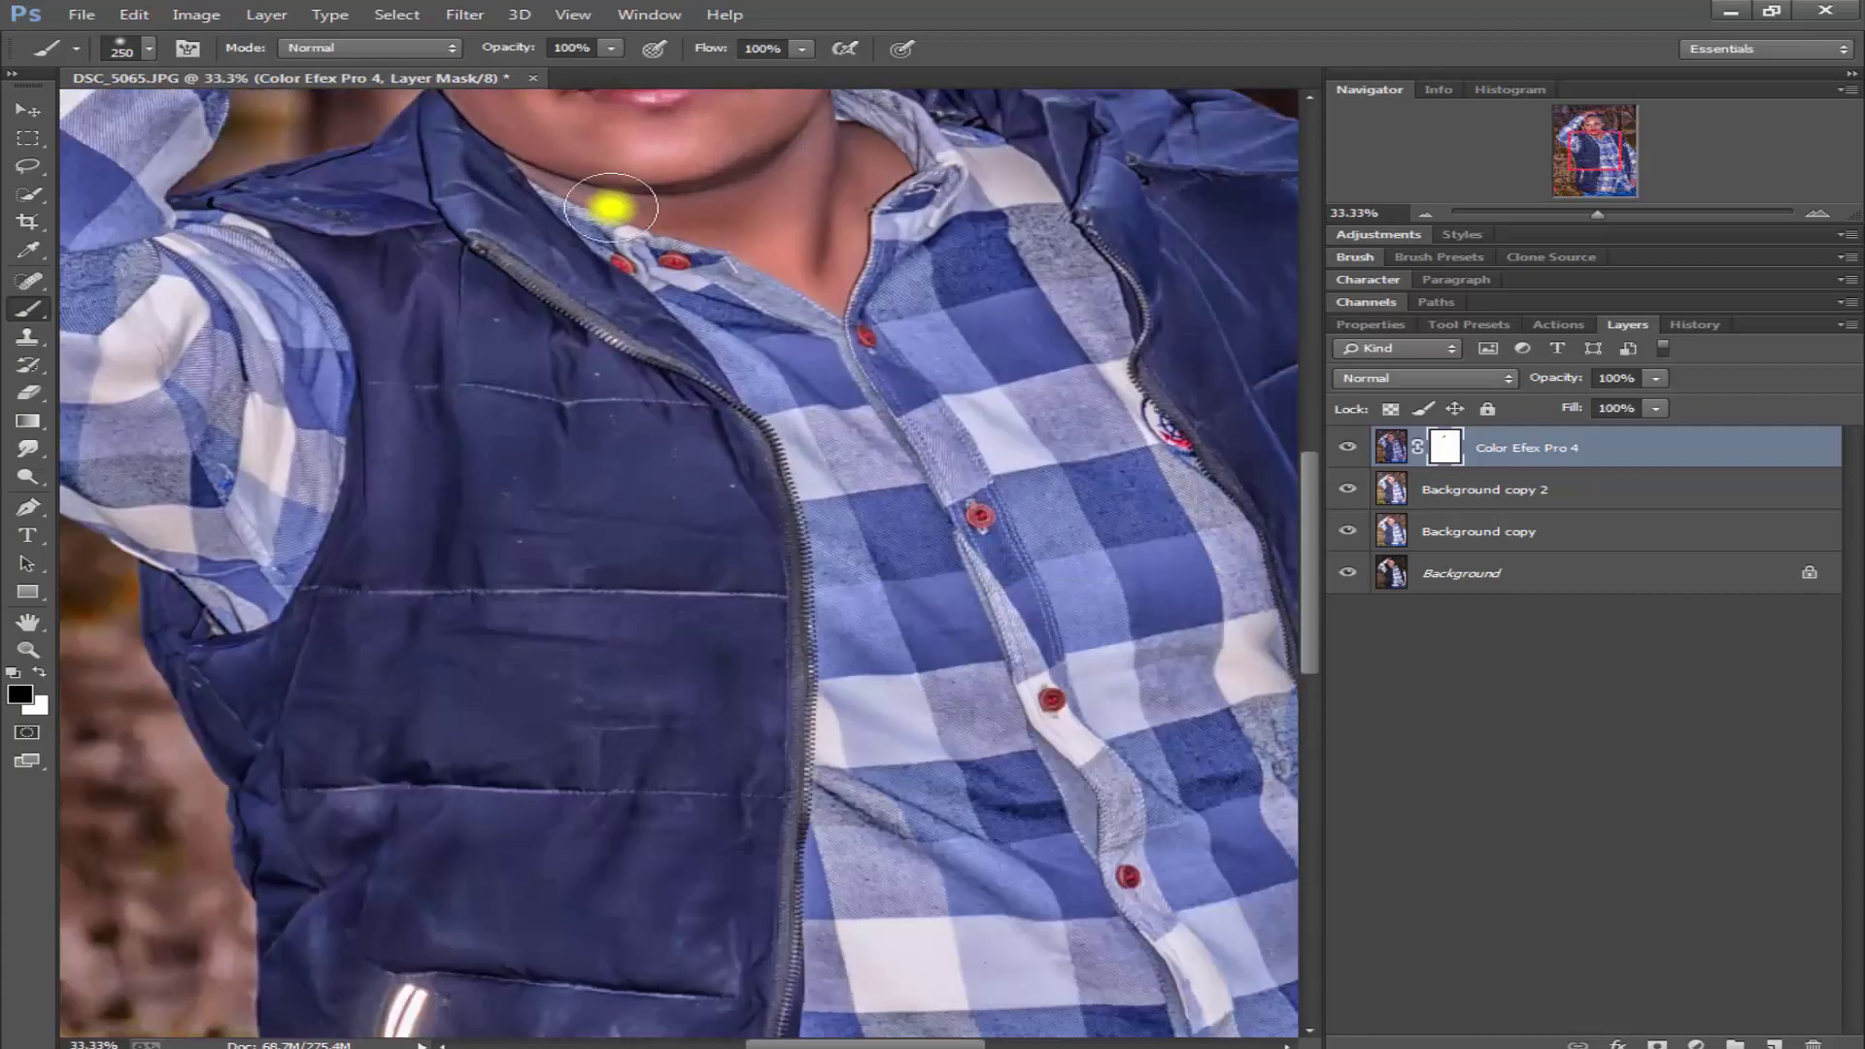
scroll(595, 291, up, 5)
mouse_move(765, 227)
mouse_down()
mouse_move(611, 254)
mouse_move(732, 183)
mouse_move(570, 191)
mouse_move(528, 216)
mouse_move(465, 337)
mouse_move(470, 383)
mouse_move(616, 370)
mouse_move(666, 320)
mouse_move(735, 411)
mouse_move(816, 429)
mouse_move(857, 351)
mouse_up()
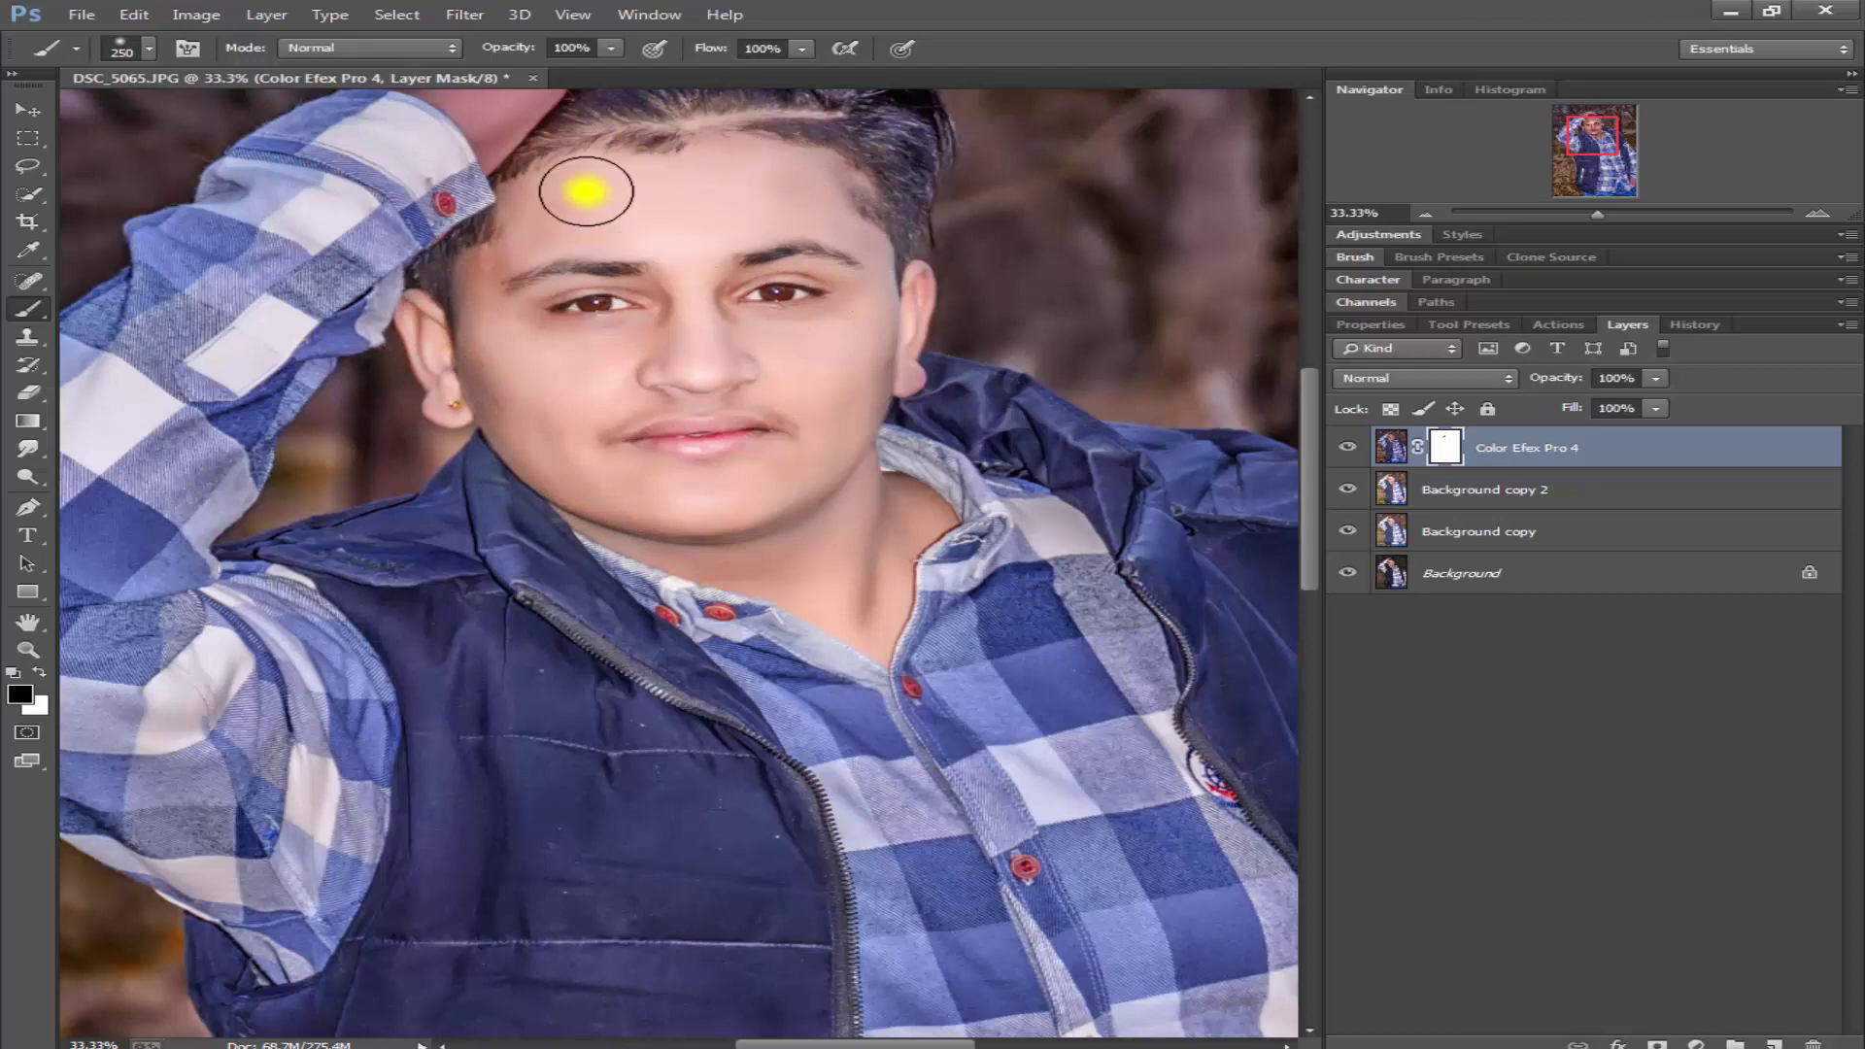
- Paint black on the mask over the face, raised hand and hand at the hip
drag(728, 396, 718, 320)
drag(710, 253, 787, 748)
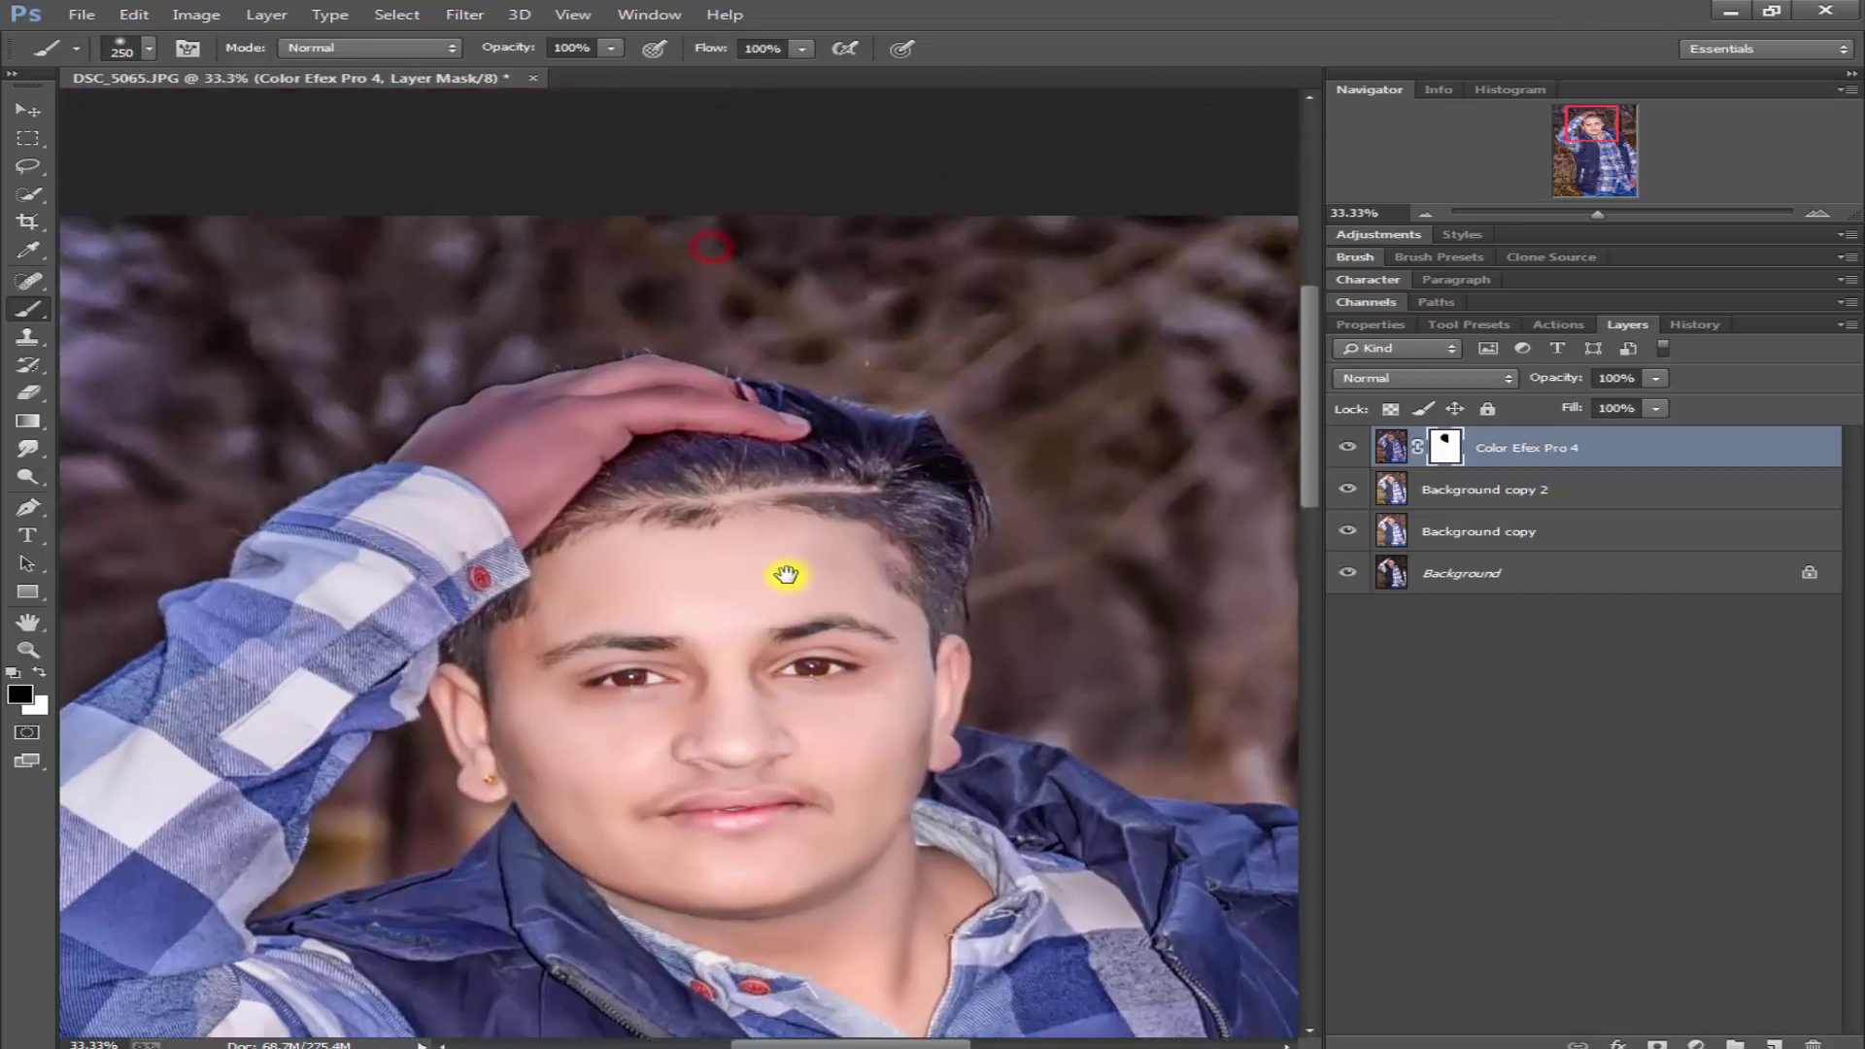
mouse_move(802, 578)
mouse_down()
mouse_move(666, 533)
mouse_move(596, 658)
mouse_move(517, 573)
mouse_move(539, 570)
mouse_up()
click(511, 573)
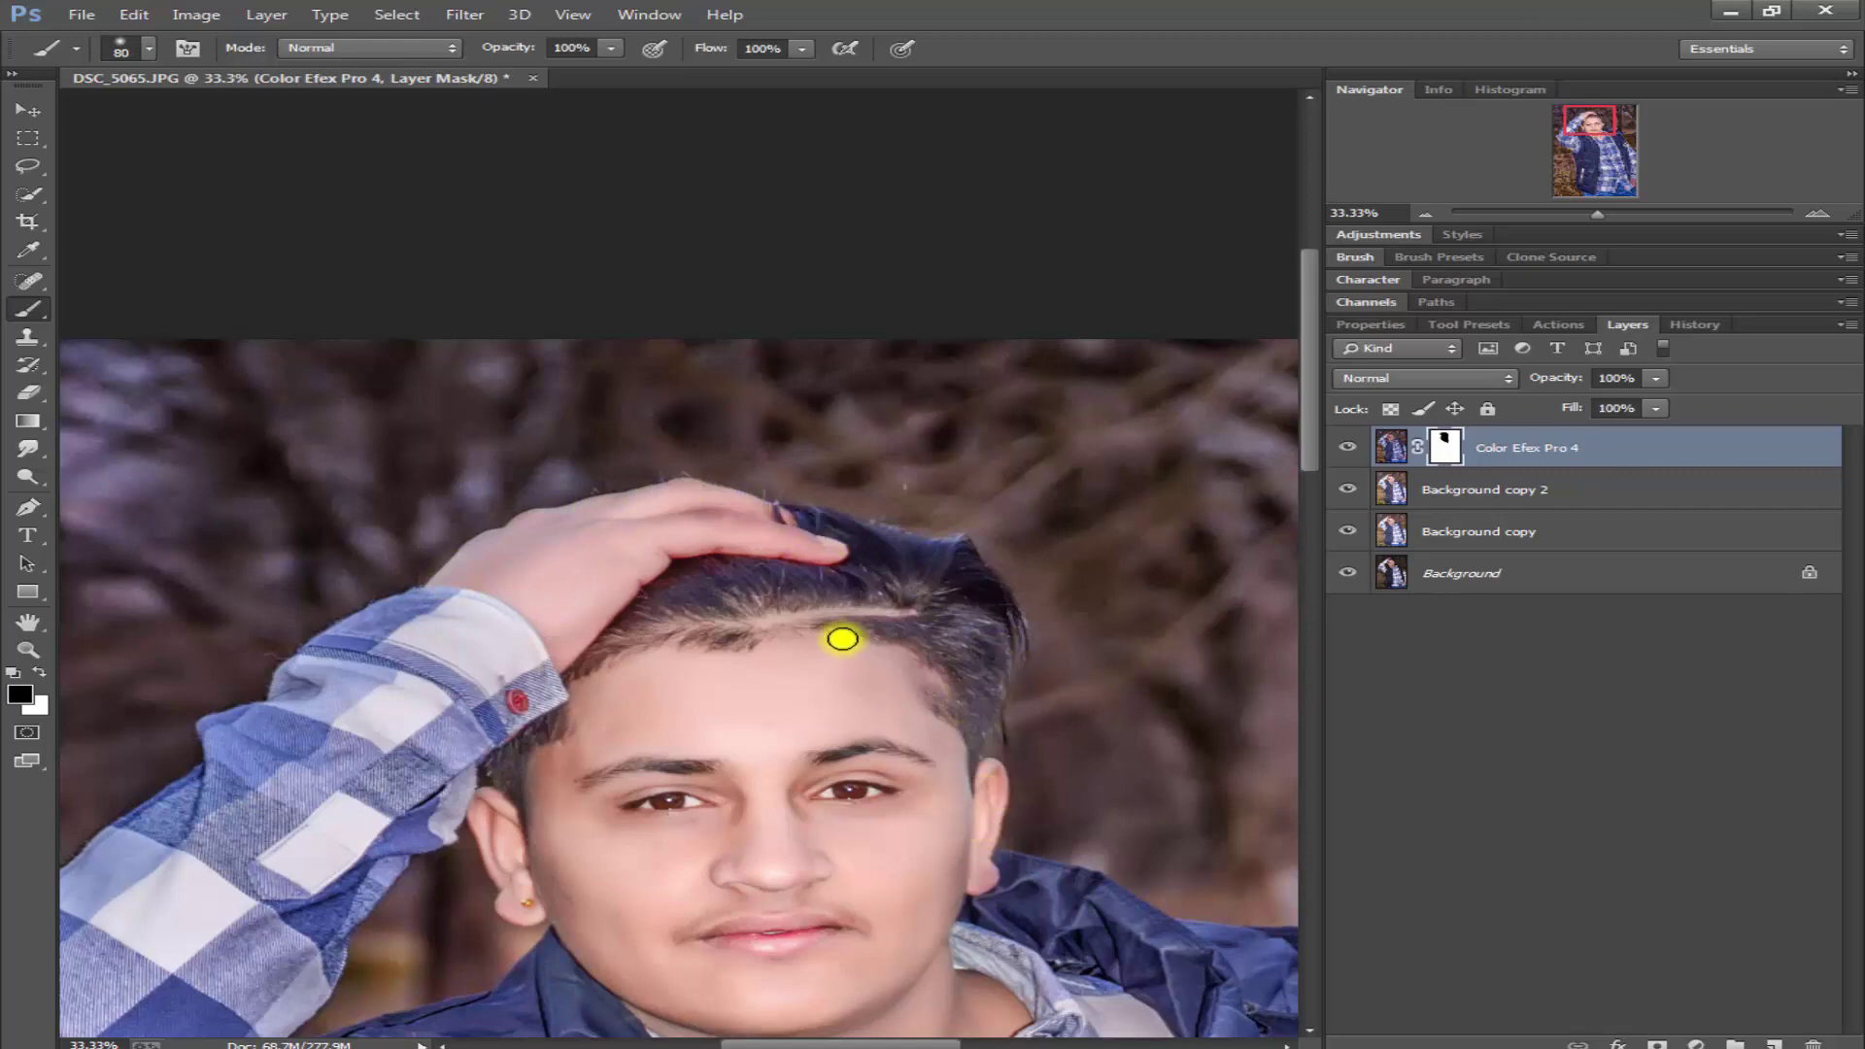
drag(833, 636, 480, 326)
drag(833, 562, 833, 254)
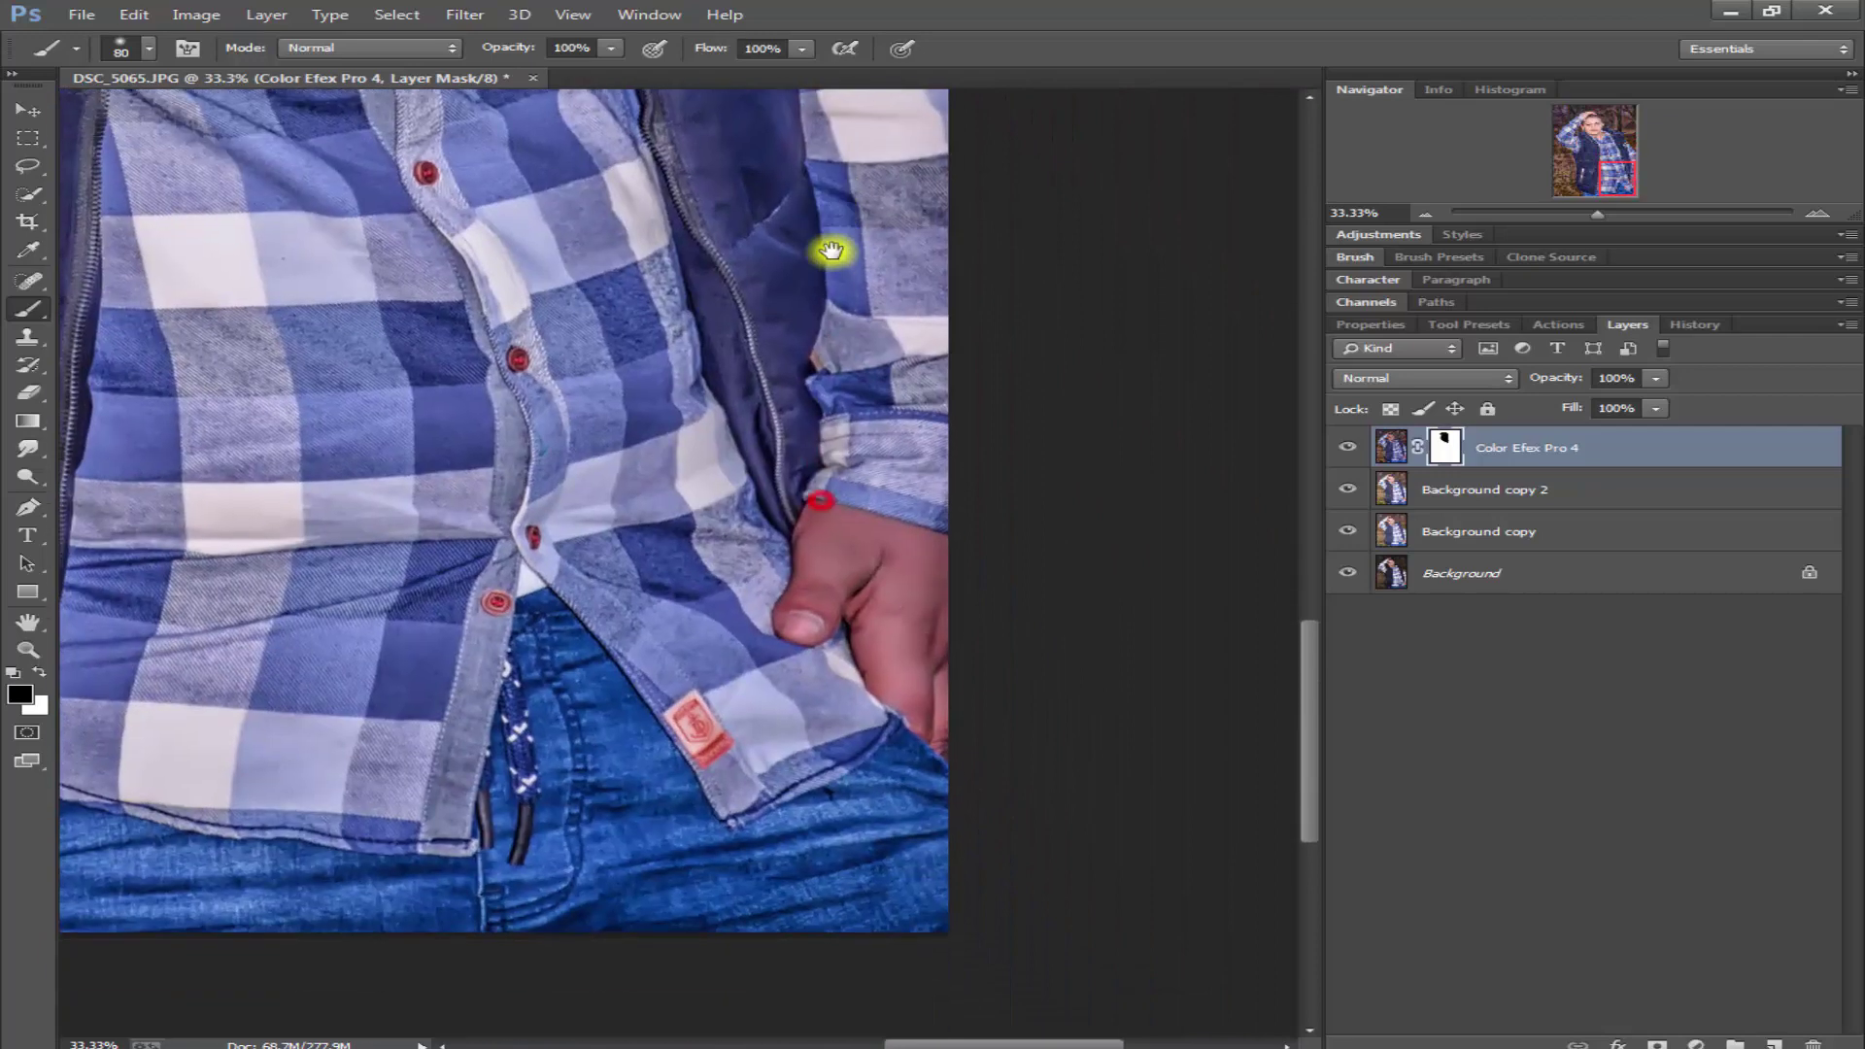
key(bracketright)
key(bracketright)
key(bracketright)
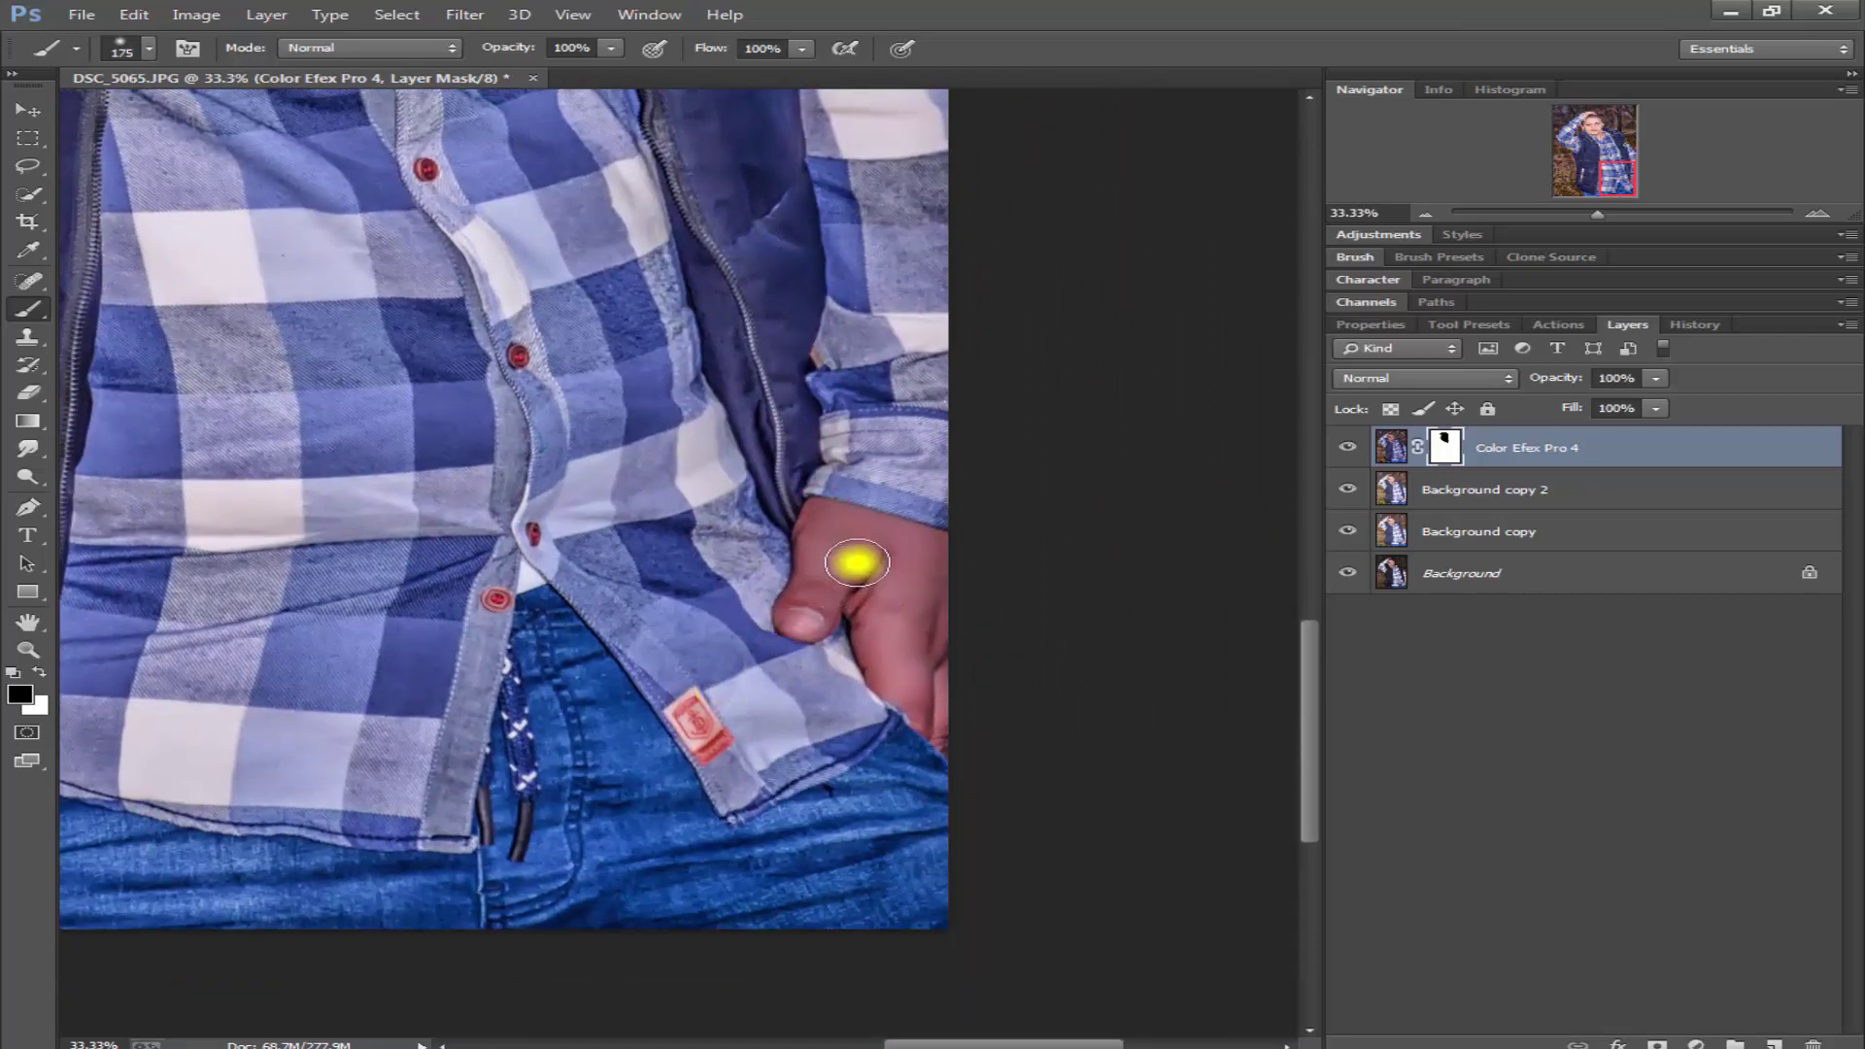
mouse_move(881, 559)
mouse_down()
mouse_move(813, 597)
mouse_move(816, 522)
mouse_move(923, 553)
mouse_move(978, 756)
mouse_up()
key(bracketleft)
key(bracketleft)
key(bracketleft)
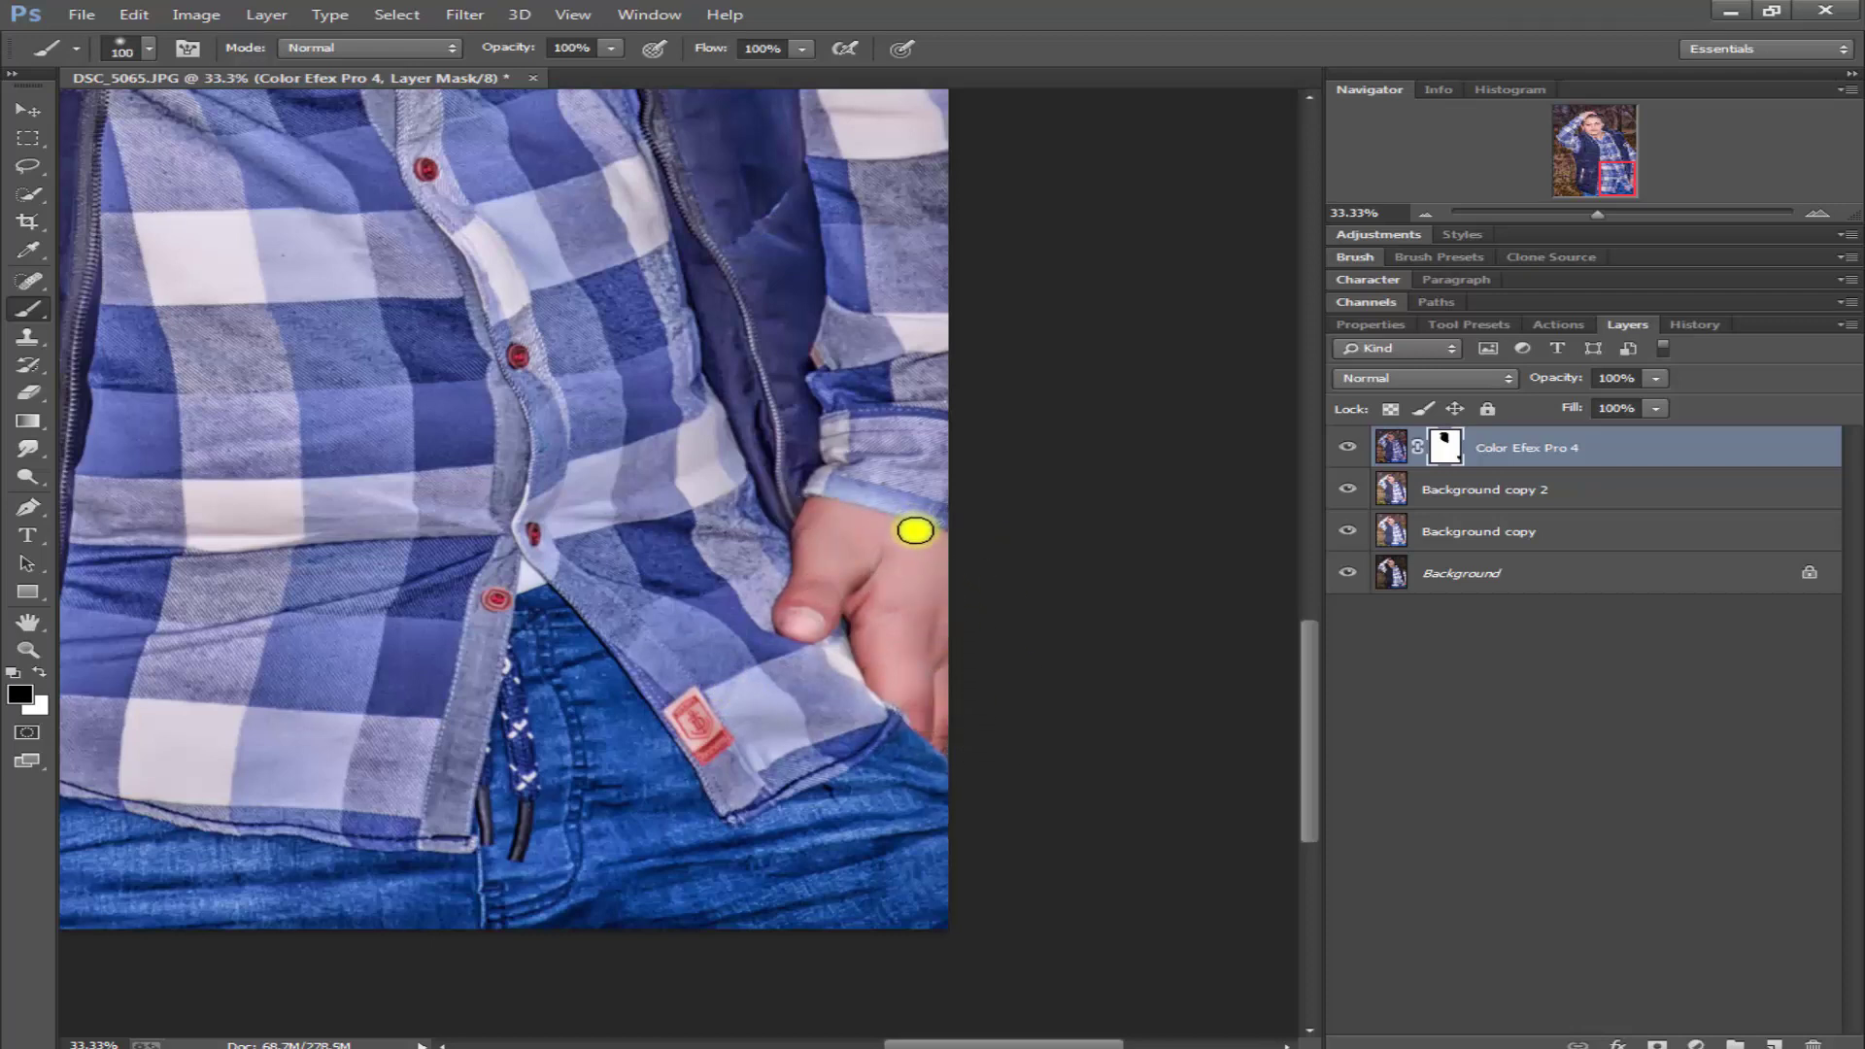
- Paint white to restore the filter along the shirt cuff, then fit the image on screen
key(x)
mouse_move(970, 524)
mouse_down()
mouse_move(849, 486)
mouse_move(875, 499)
mouse_move(783, 623)
mouse_up()
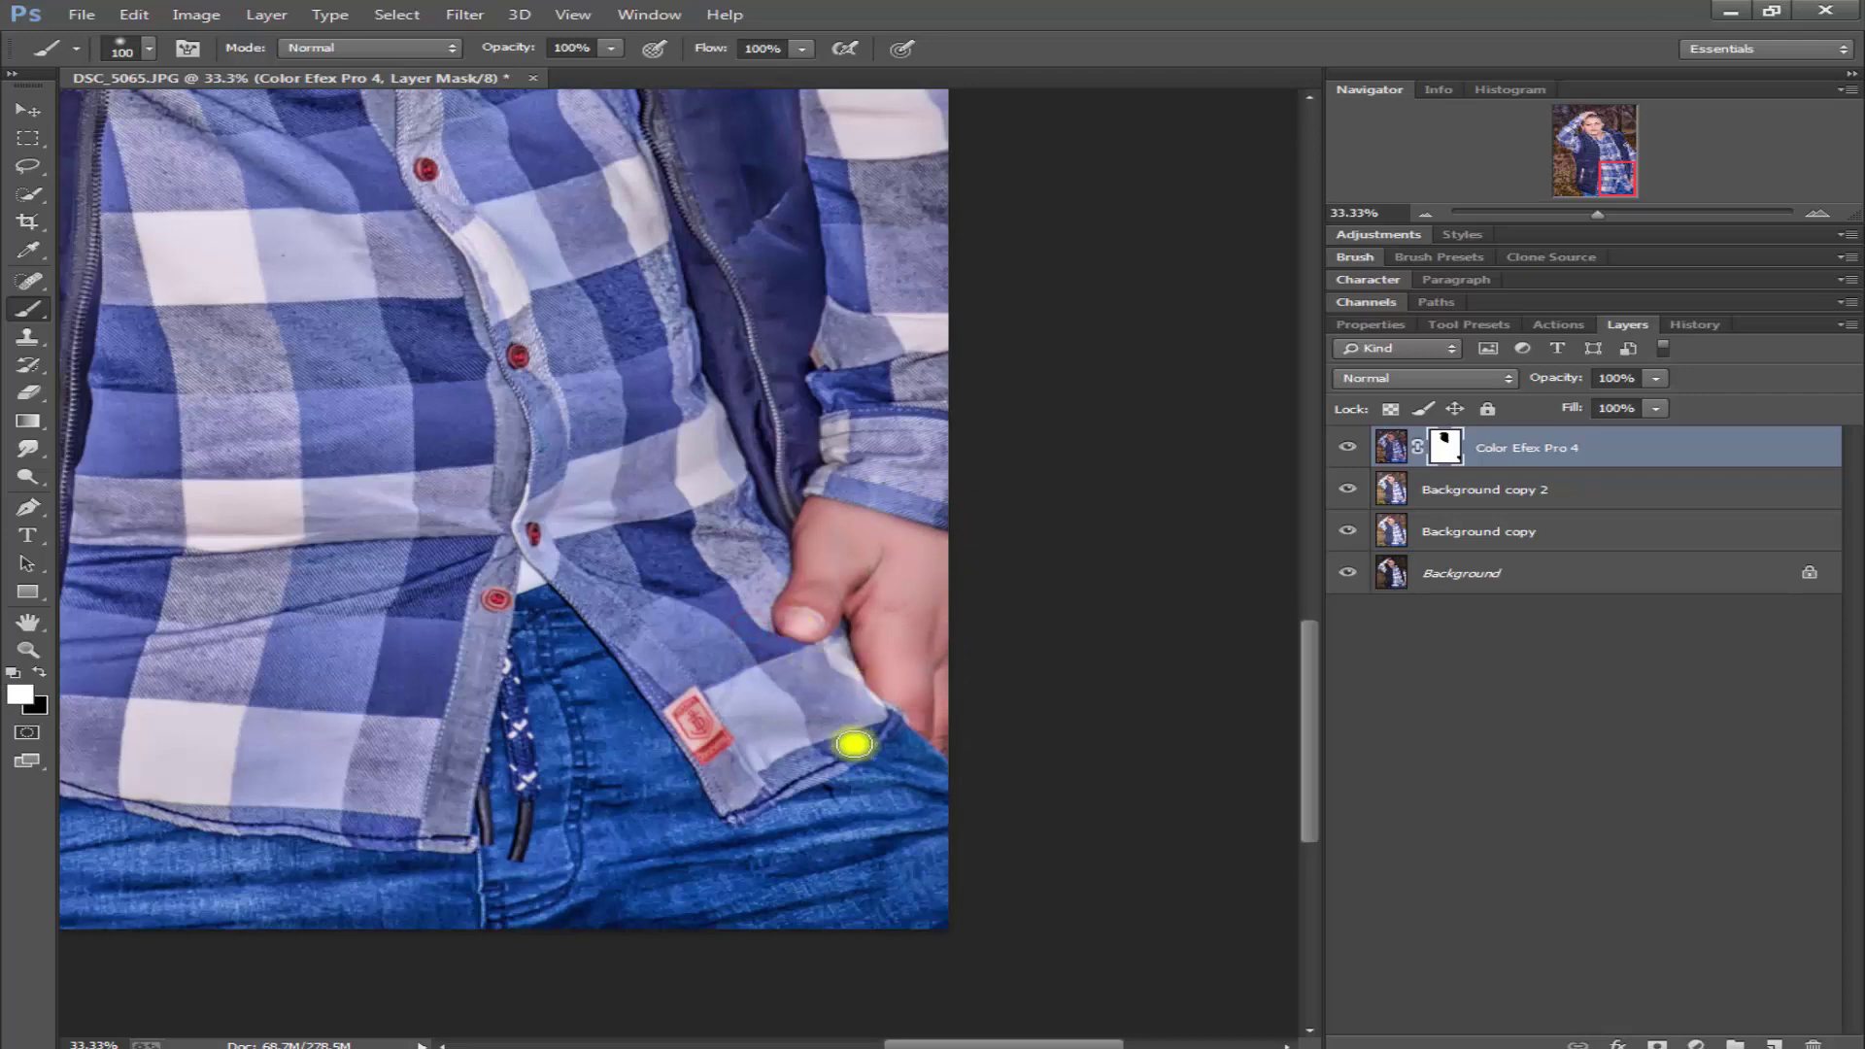
click(30, 111)
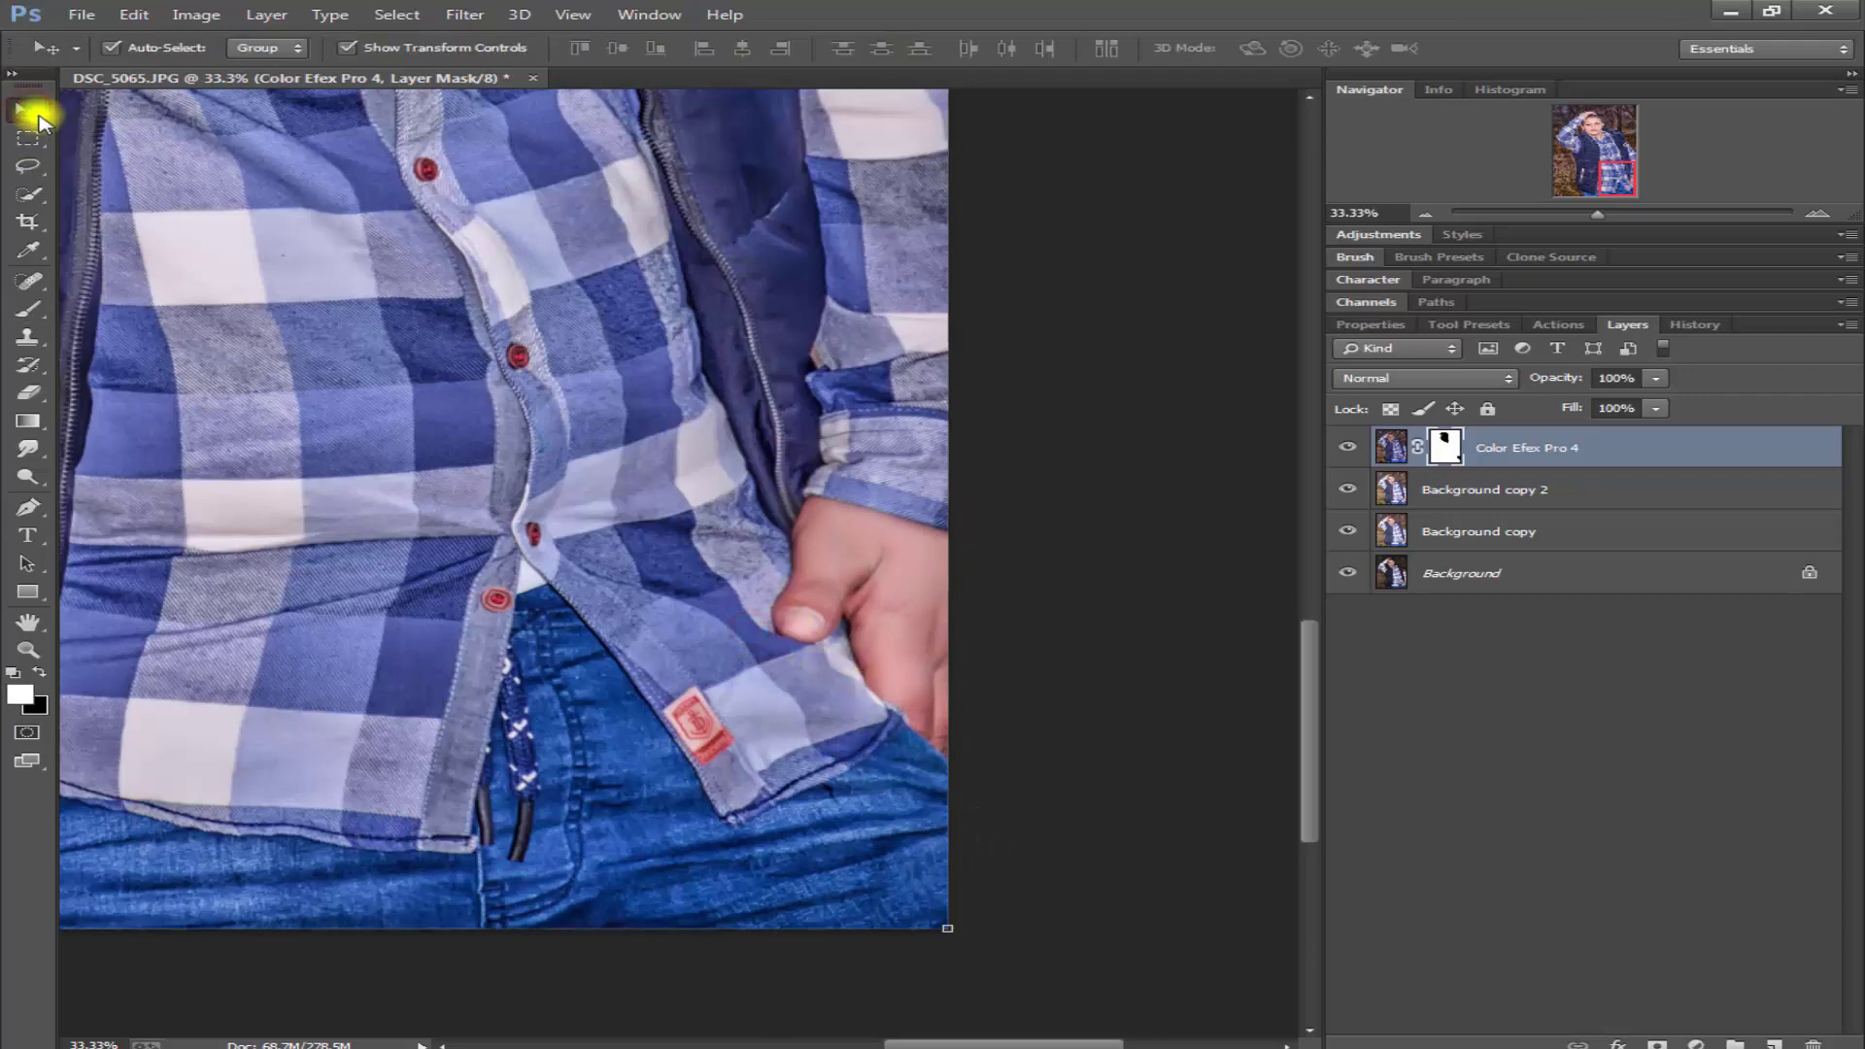
key(ctrl+0)
- Create Layer 1 and fill it with the merged image via Apply Image
click(1773, 1044)
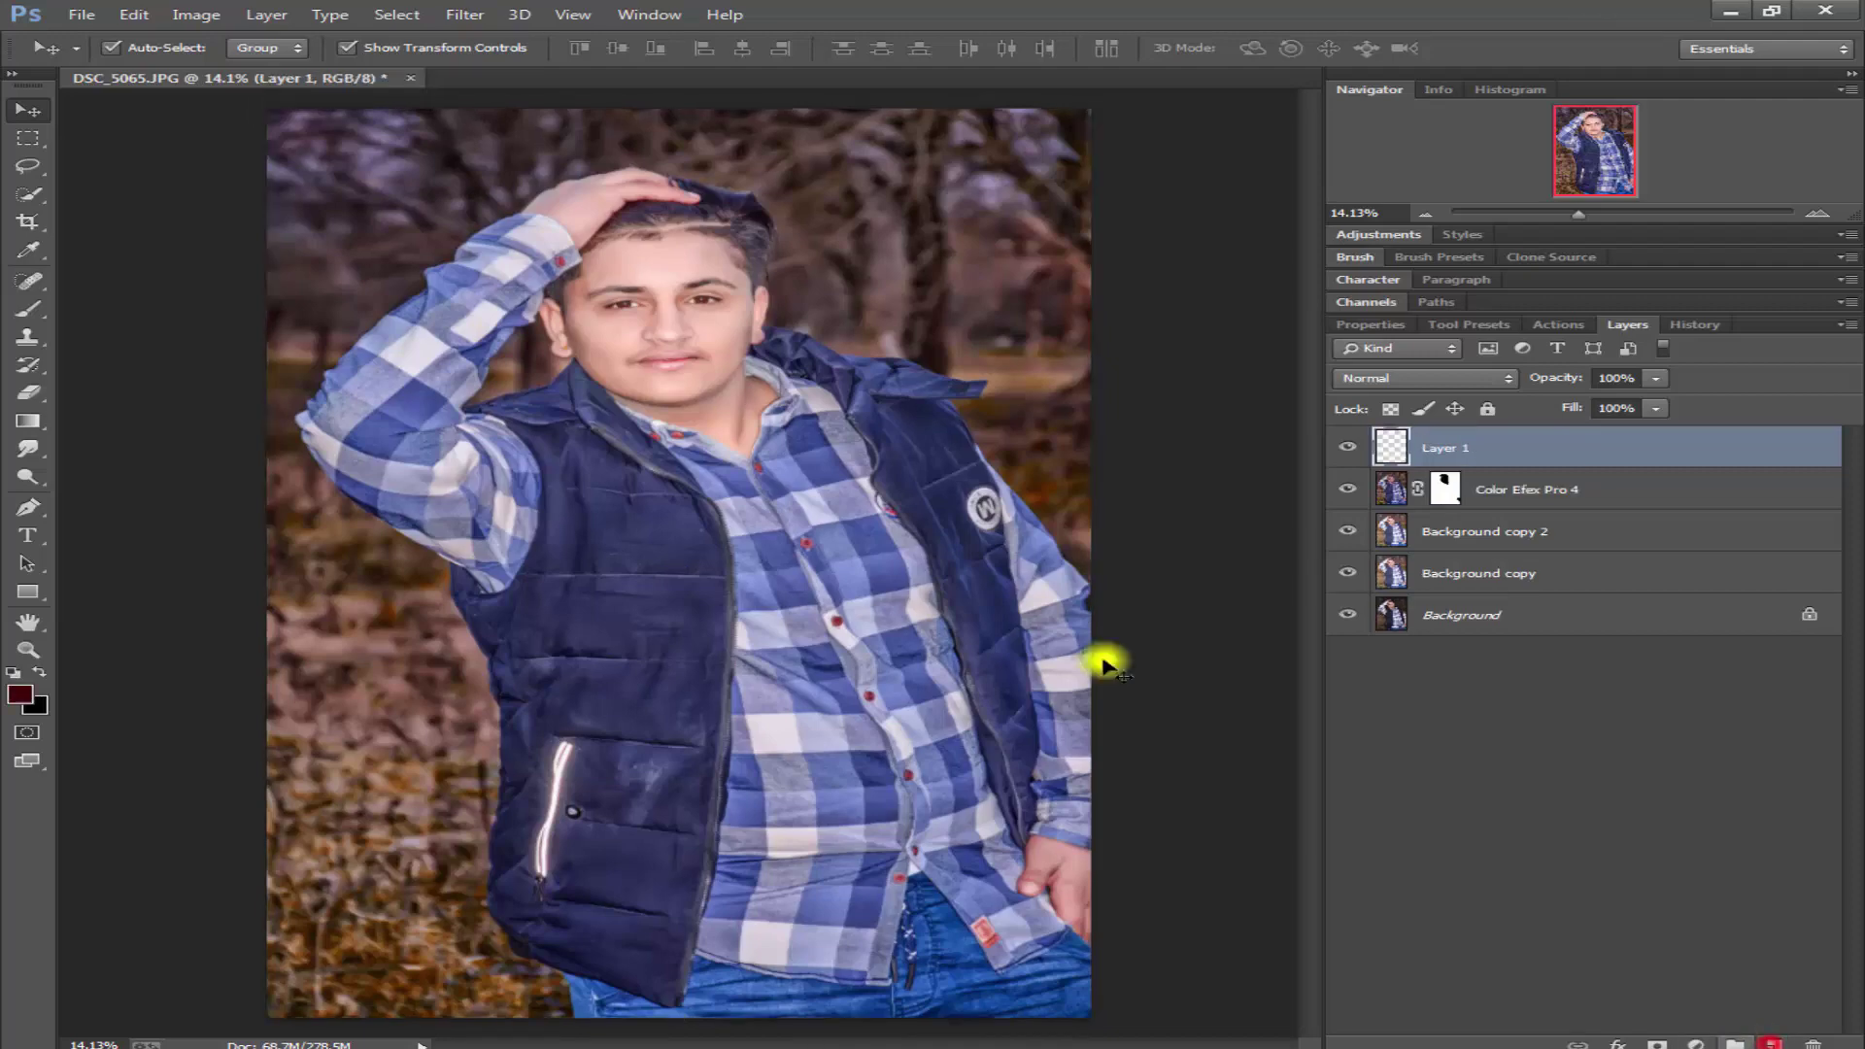
click(196, 15)
click(306, 326)
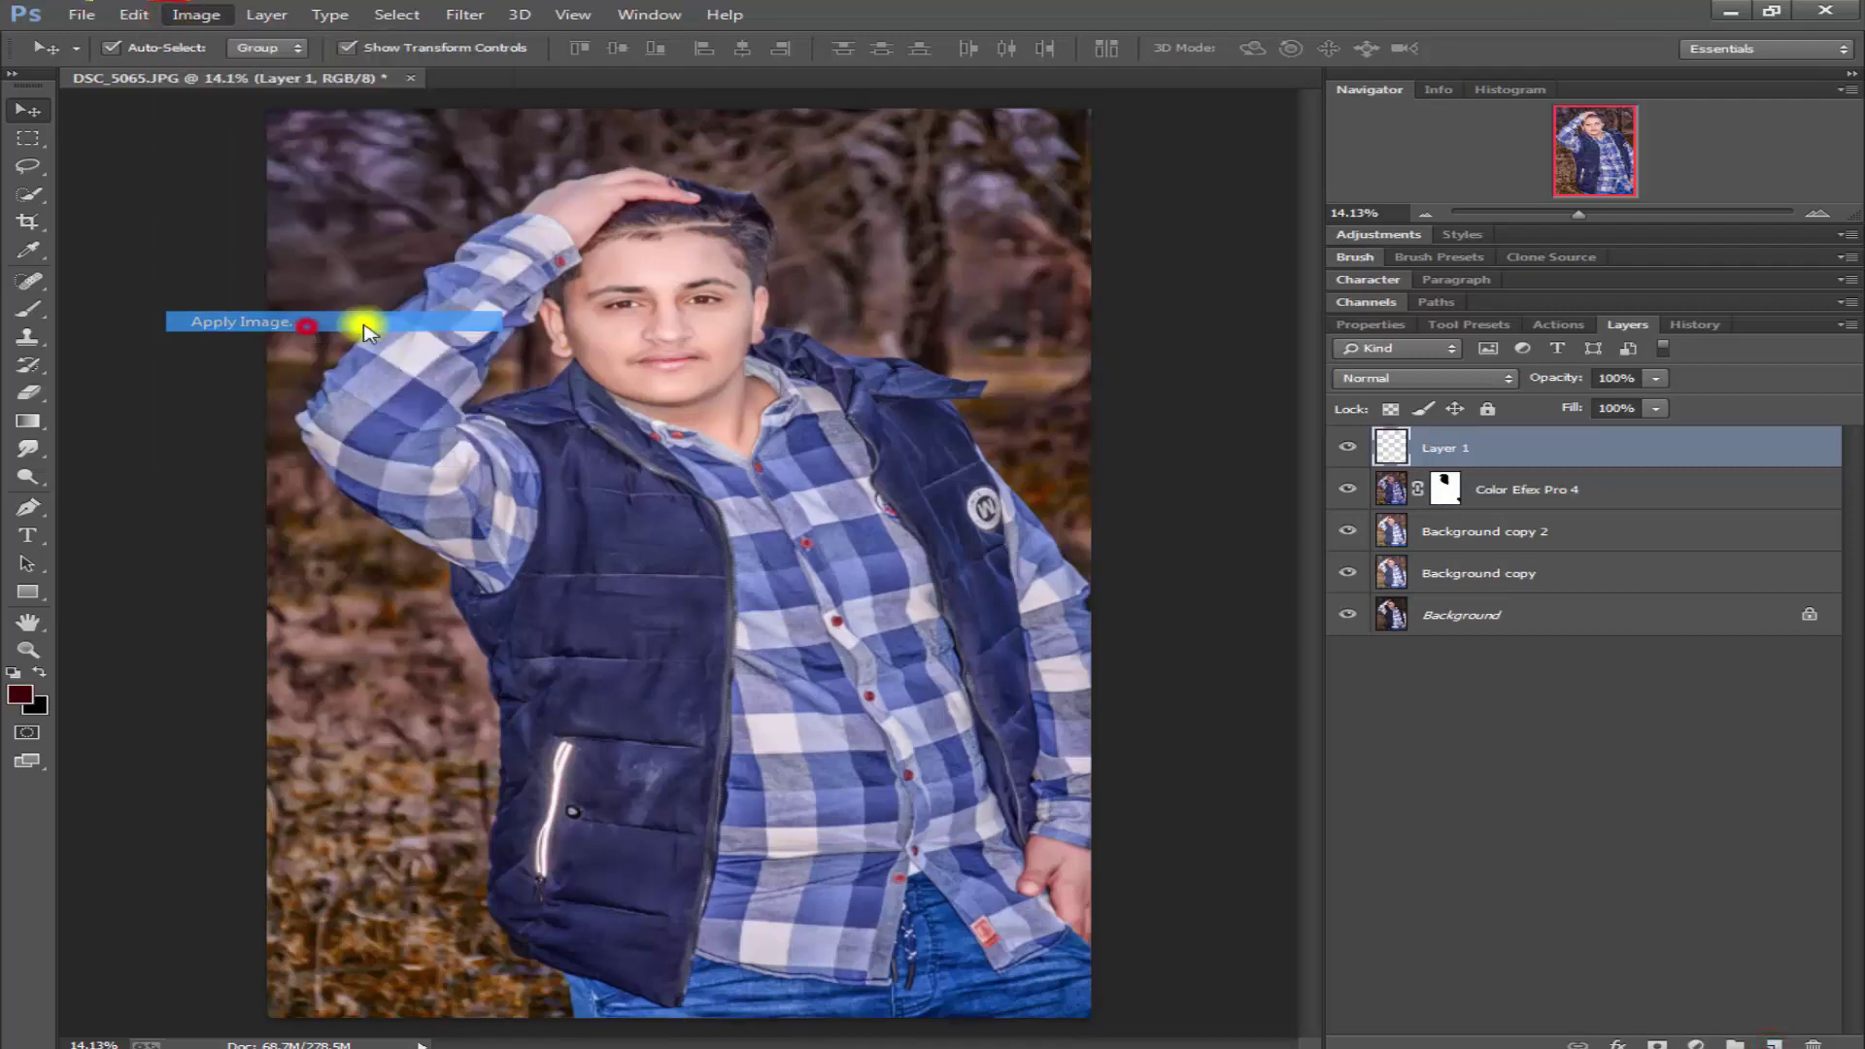
click(1176, 309)
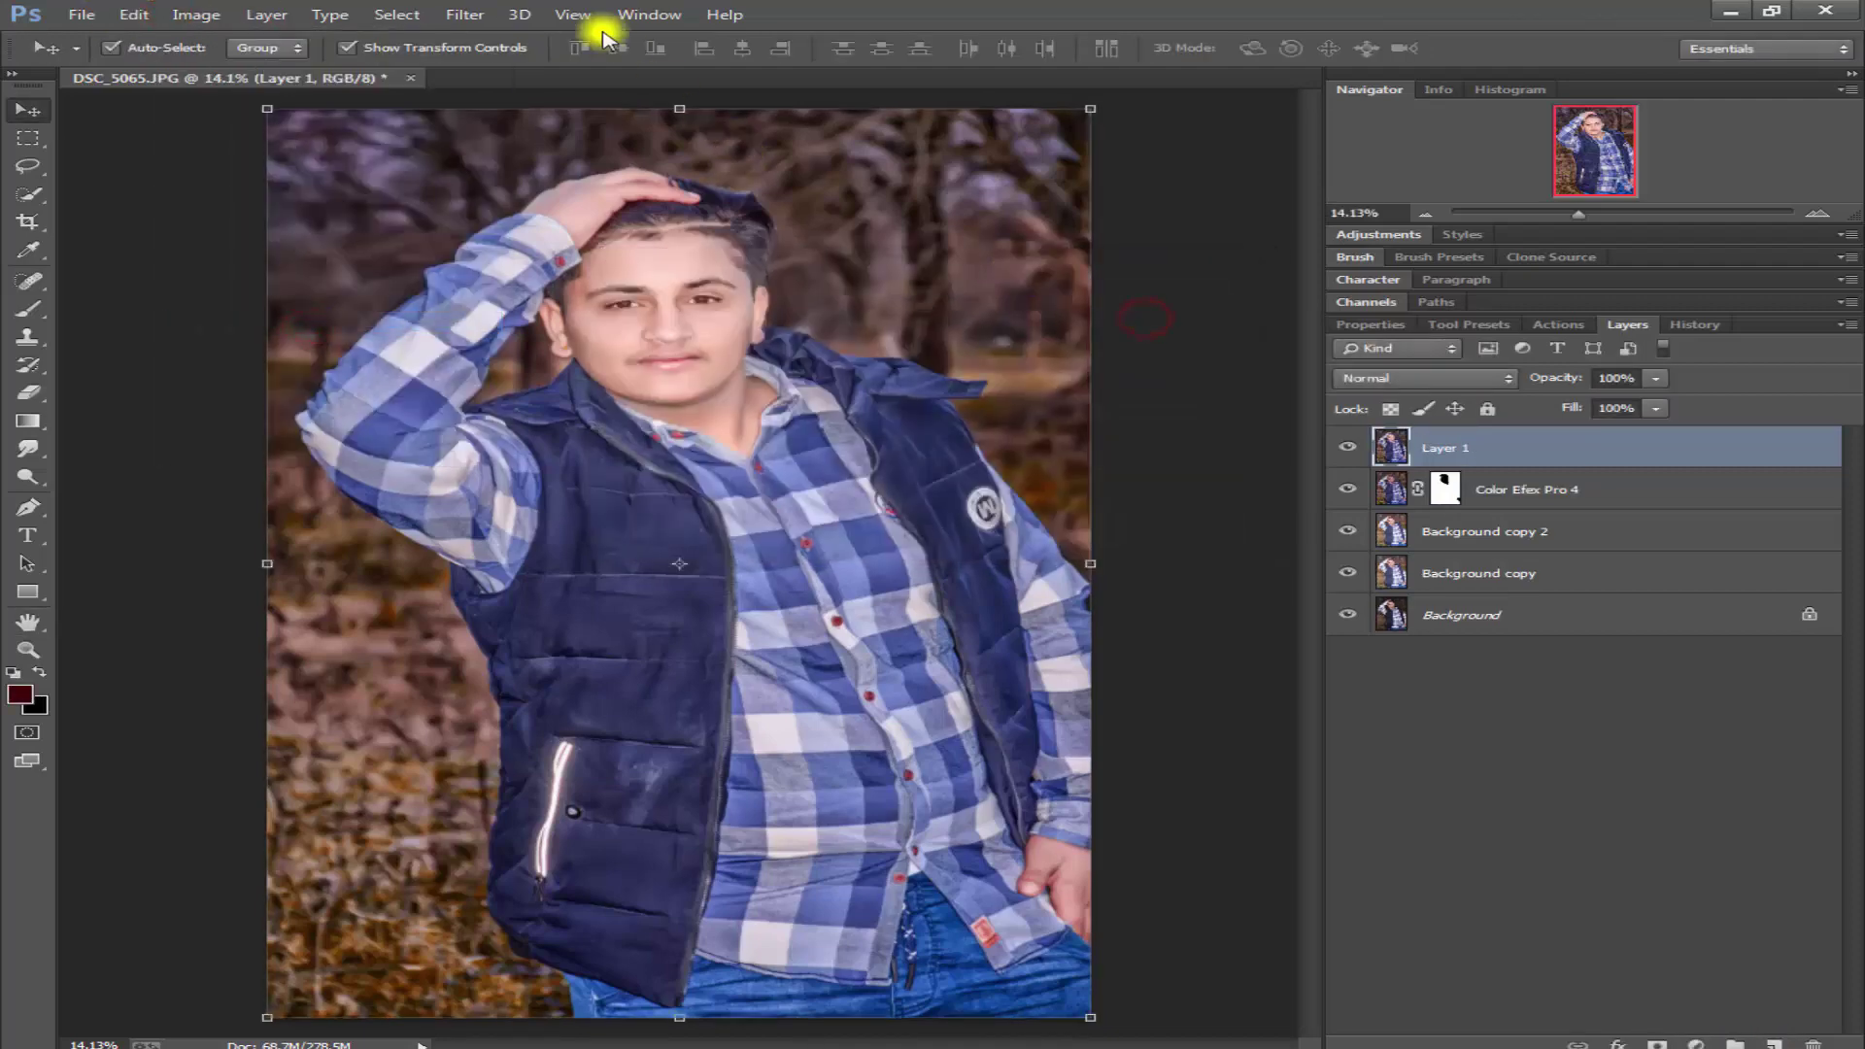
- In Camera Raw, raise Clarity, Shadows and Vibrance and add Luminance noise reduction
click(476, 15)
click(544, 137)
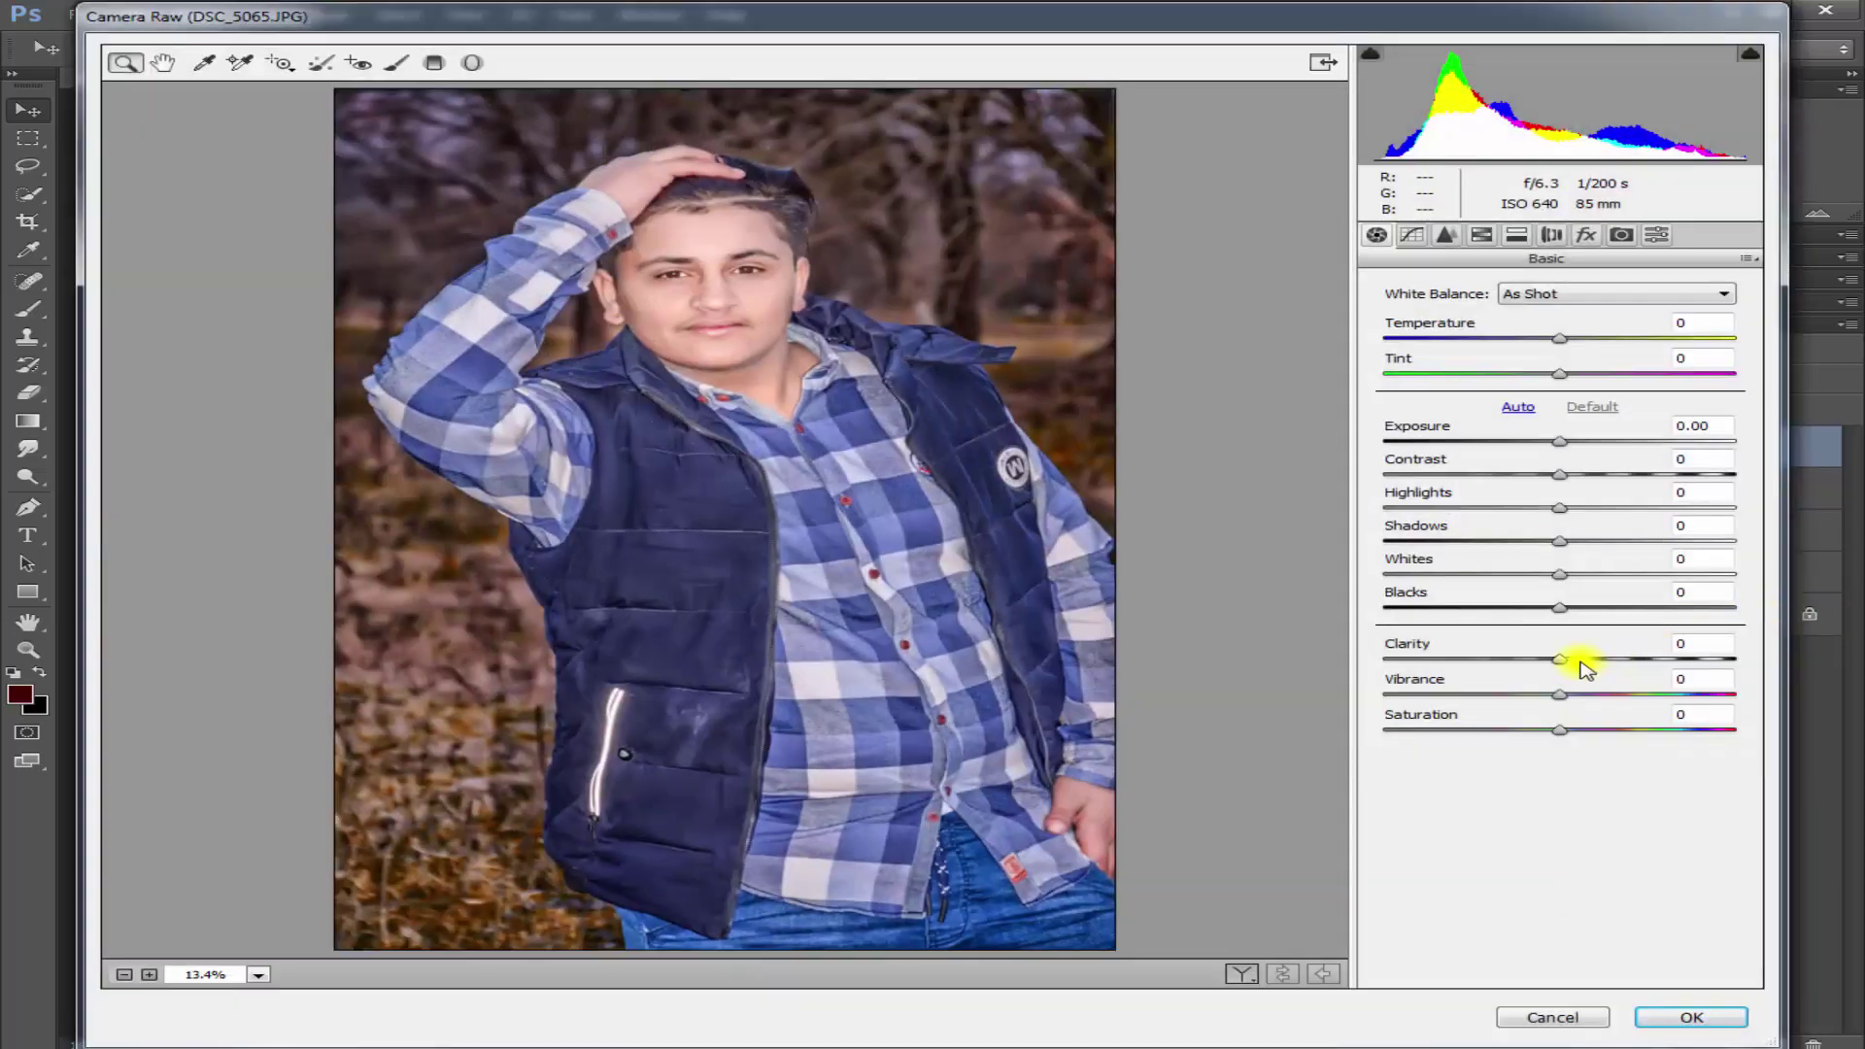
mouse_move(1559, 658)
mouse_down()
mouse_move(1799, 658)
mouse_move(1586, 668)
mouse_move(1627, 665)
mouse_up()
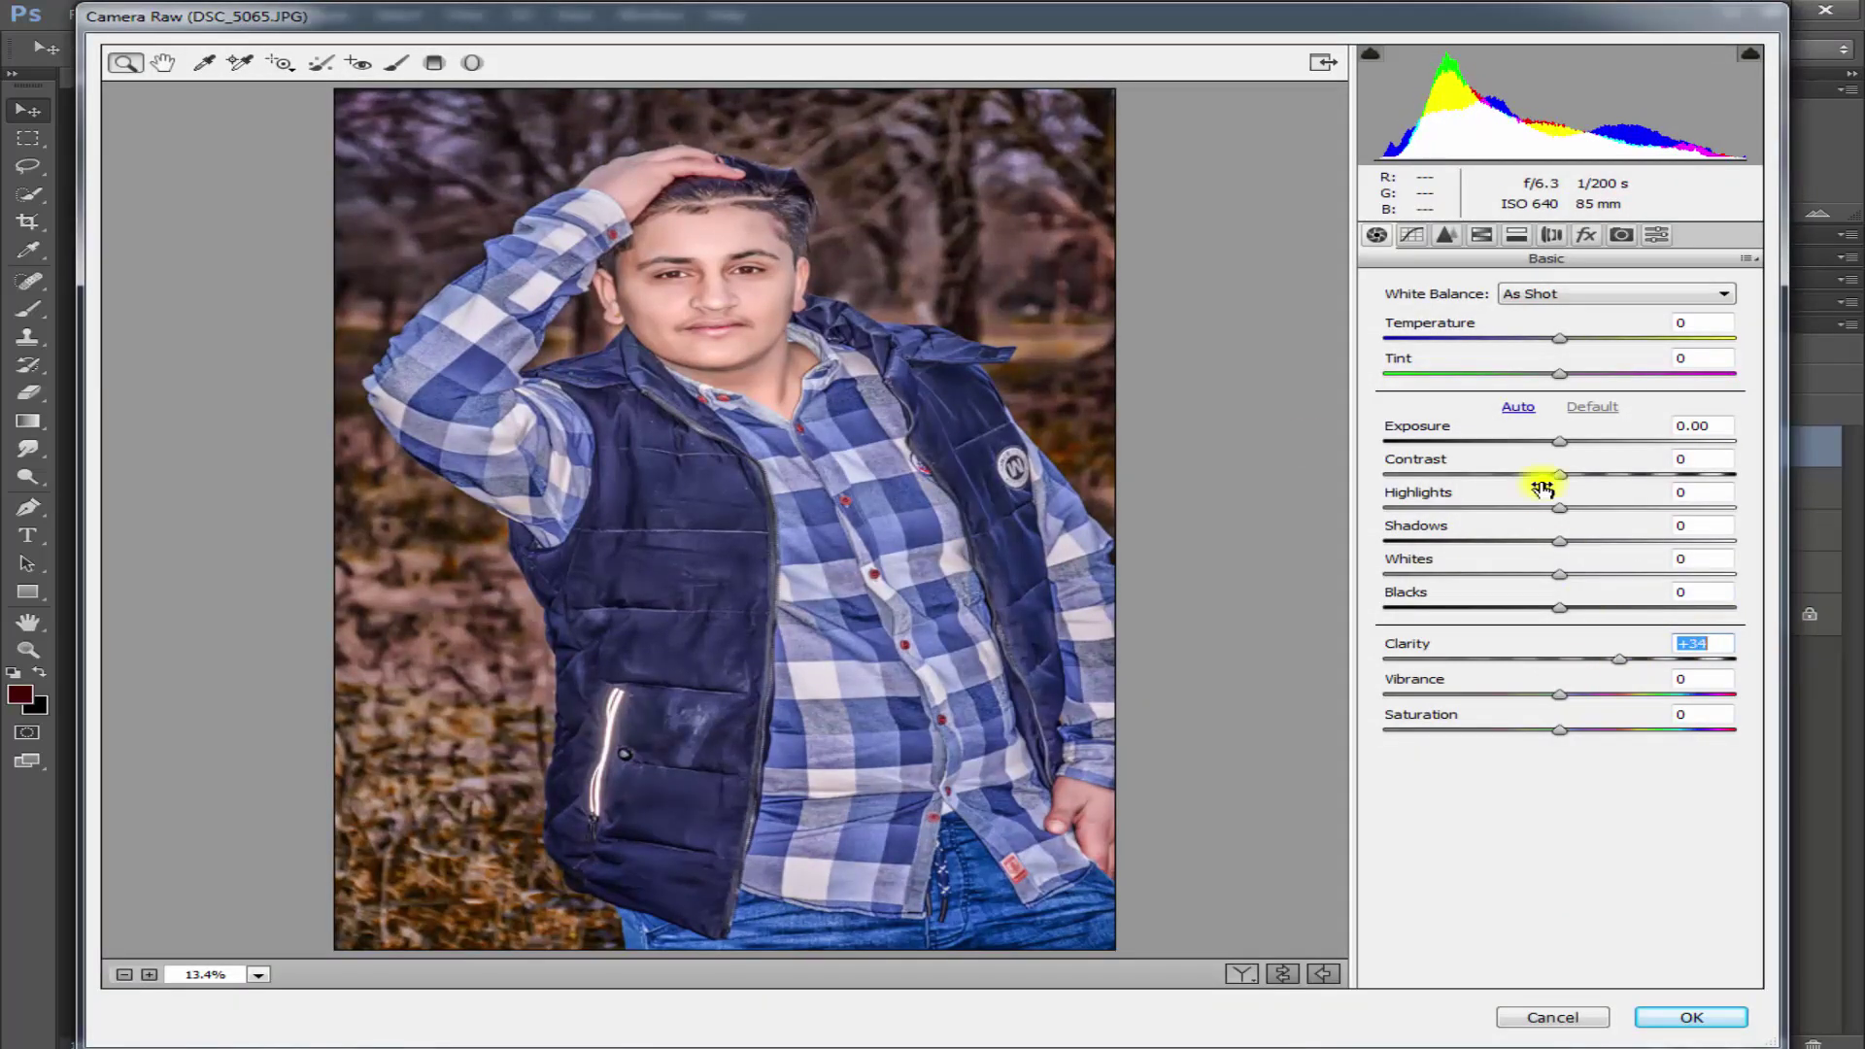
mouse_move(1560, 541)
mouse_down()
mouse_move(1748, 541)
mouse_move(1598, 544)
mouse_move(1615, 541)
mouse_up()
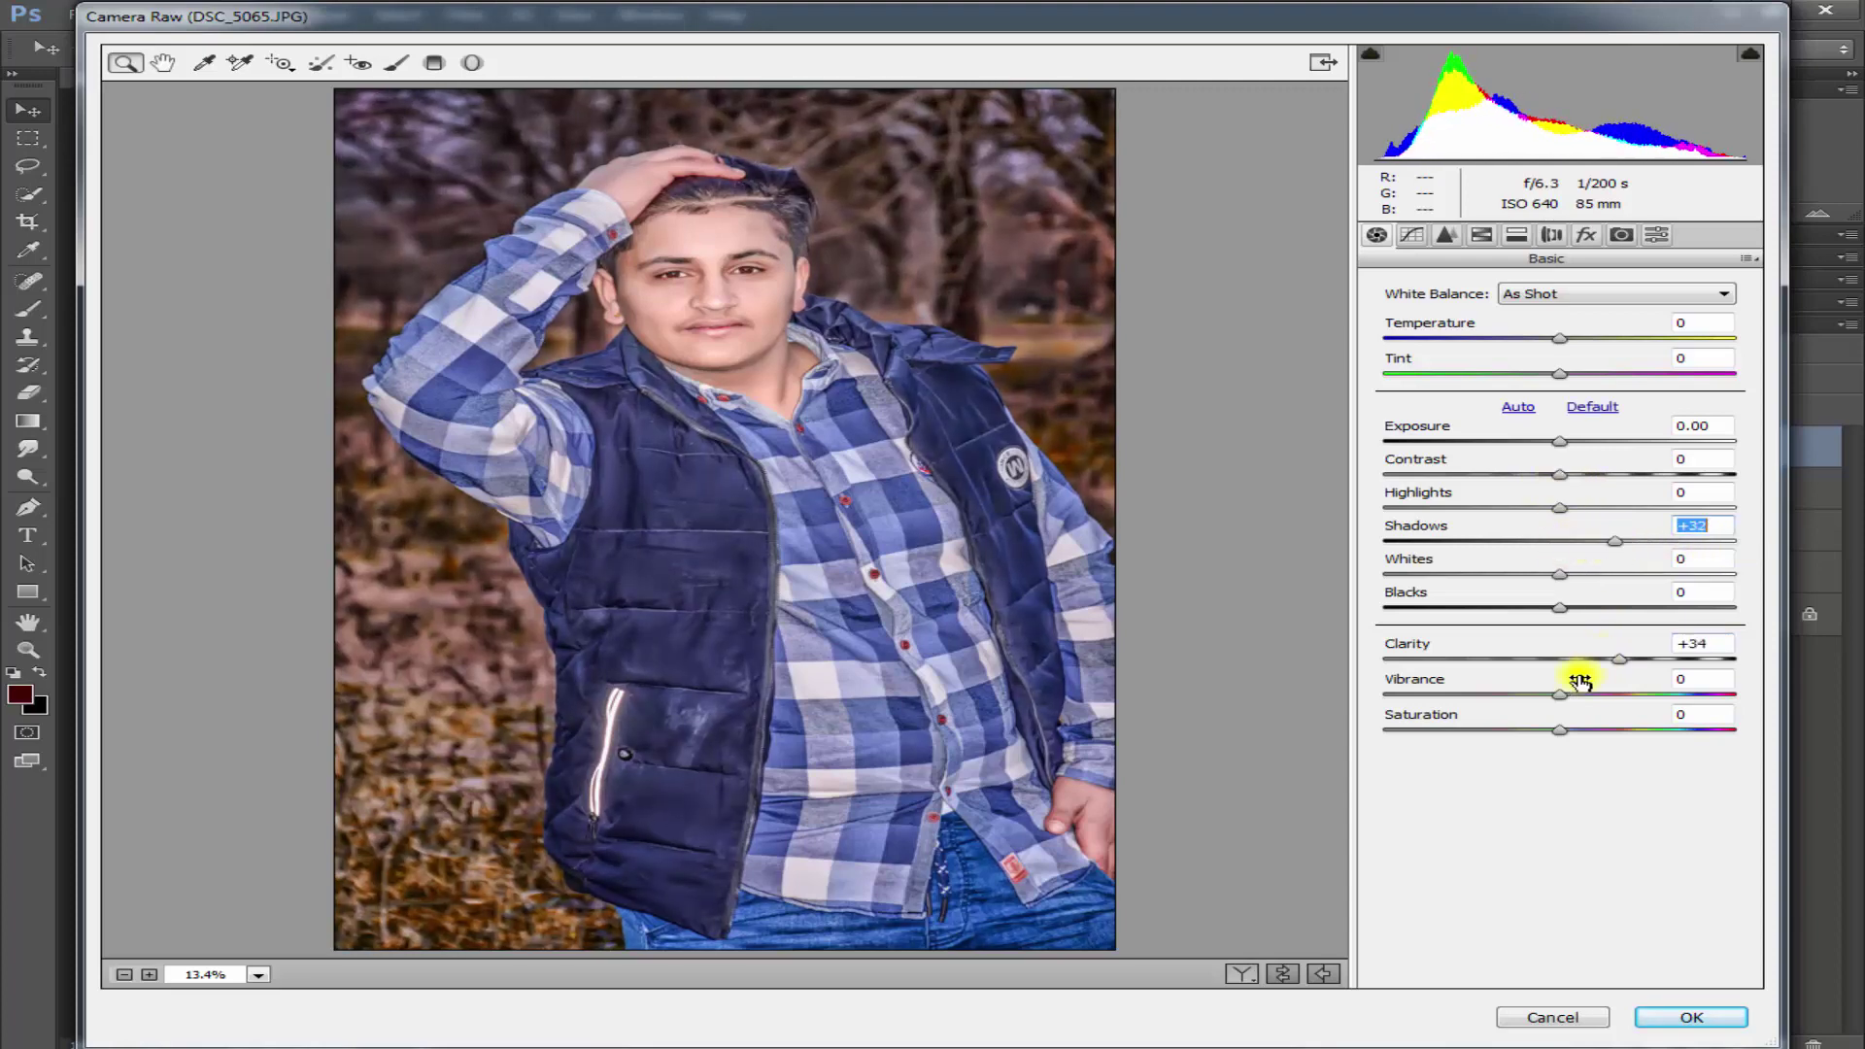
mouse_move(1561, 693)
mouse_down()
mouse_move(1709, 701)
mouse_move(1693, 695)
mouse_up()
click(1414, 236)
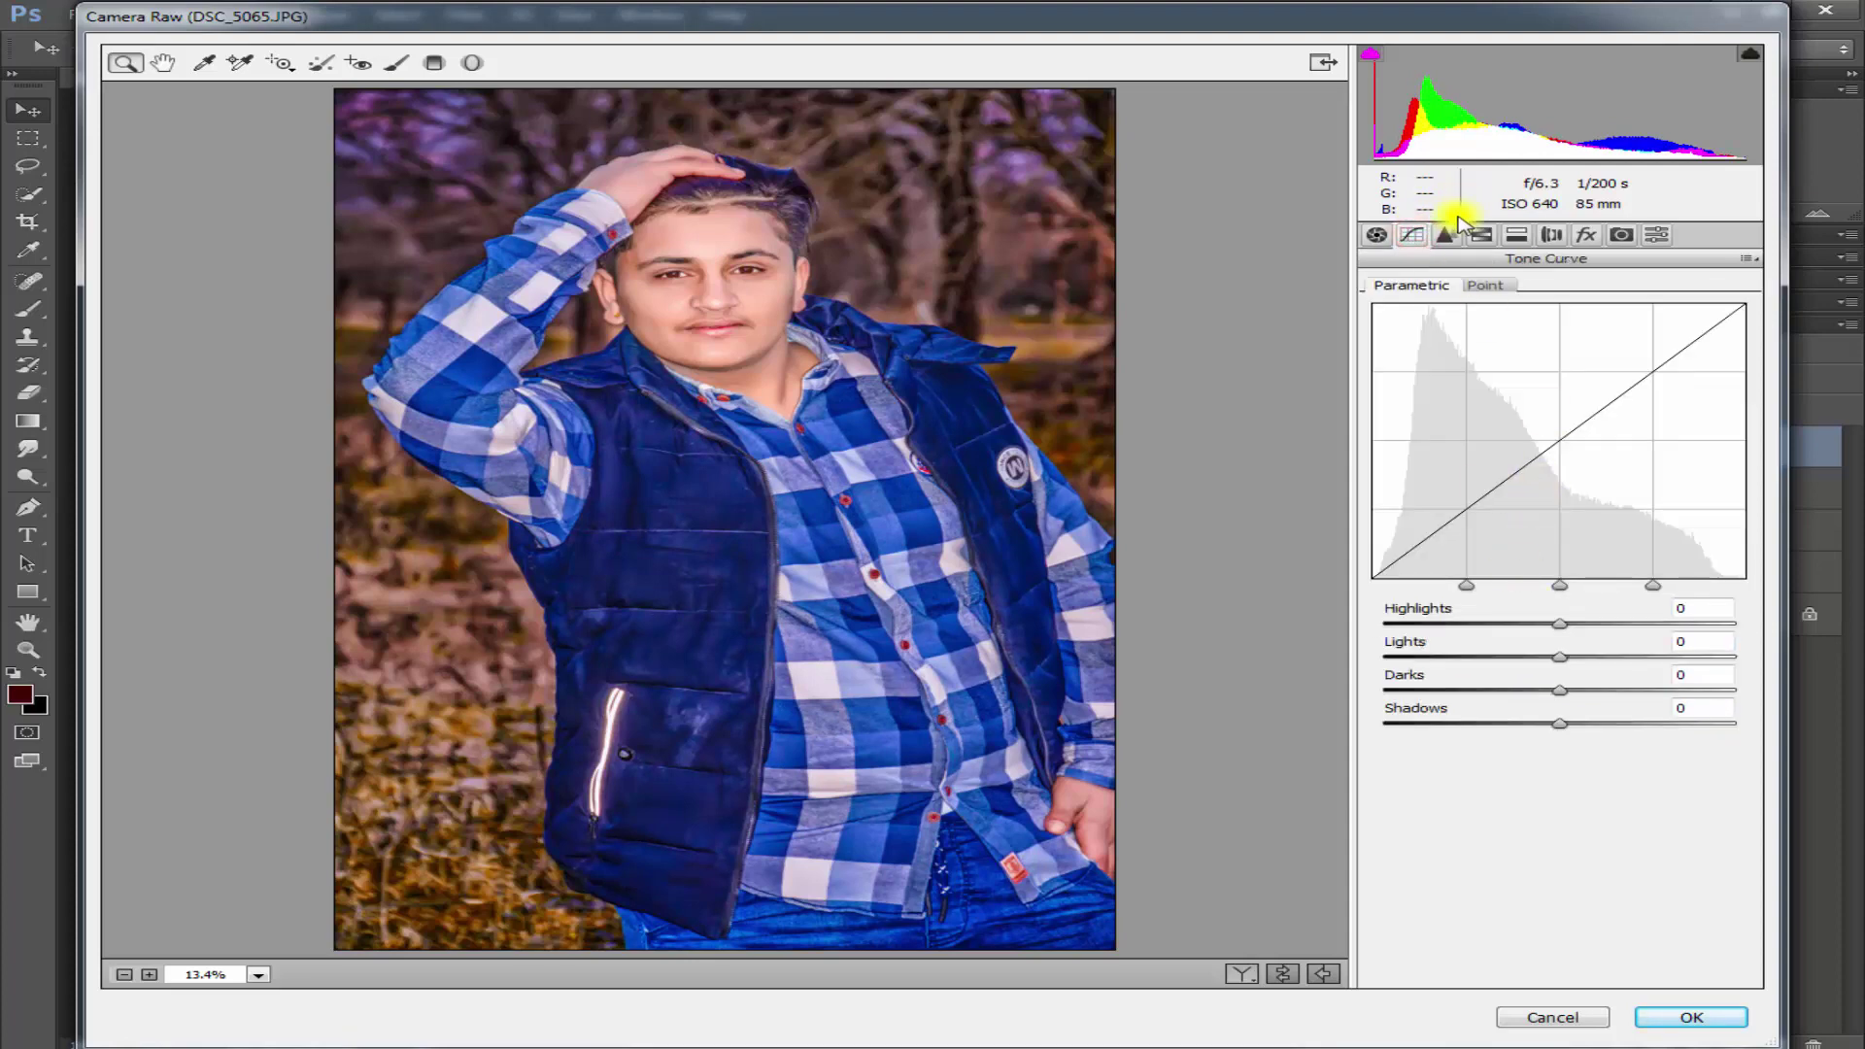
click(1447, 233)
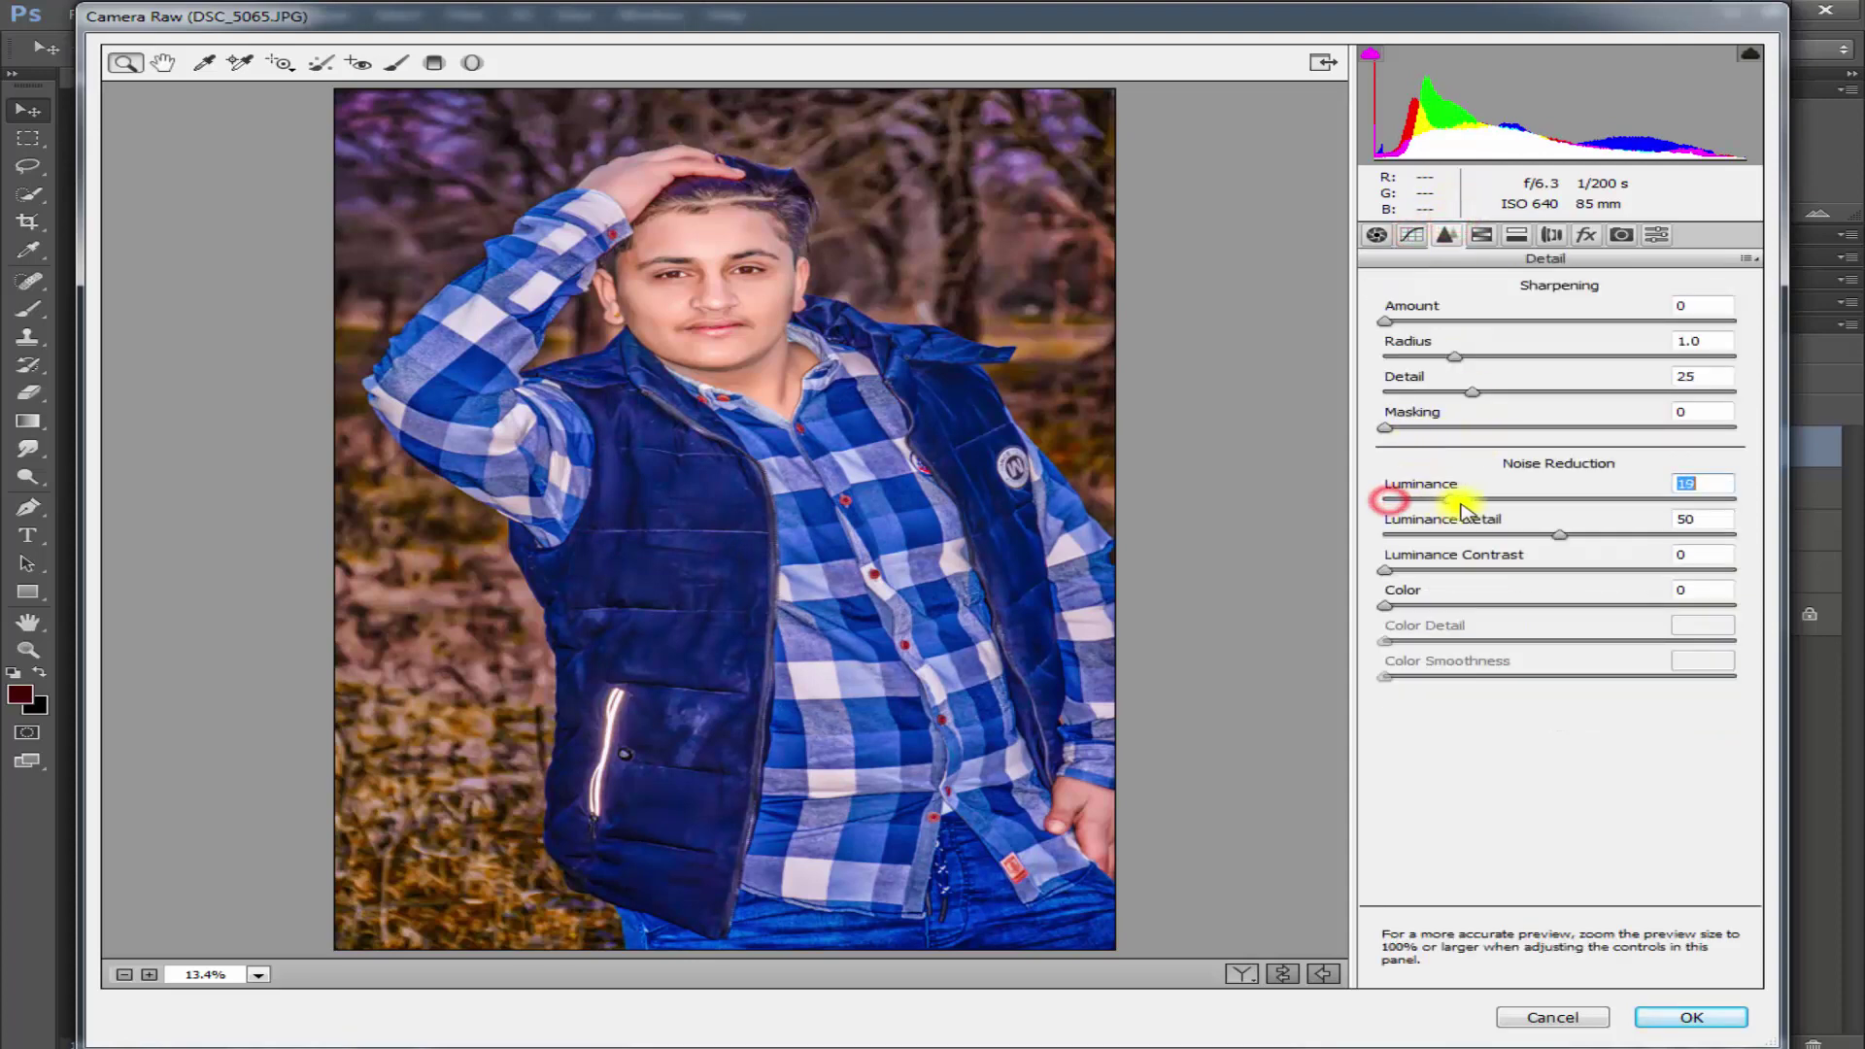
drag(1386, 498, 1490, 499)
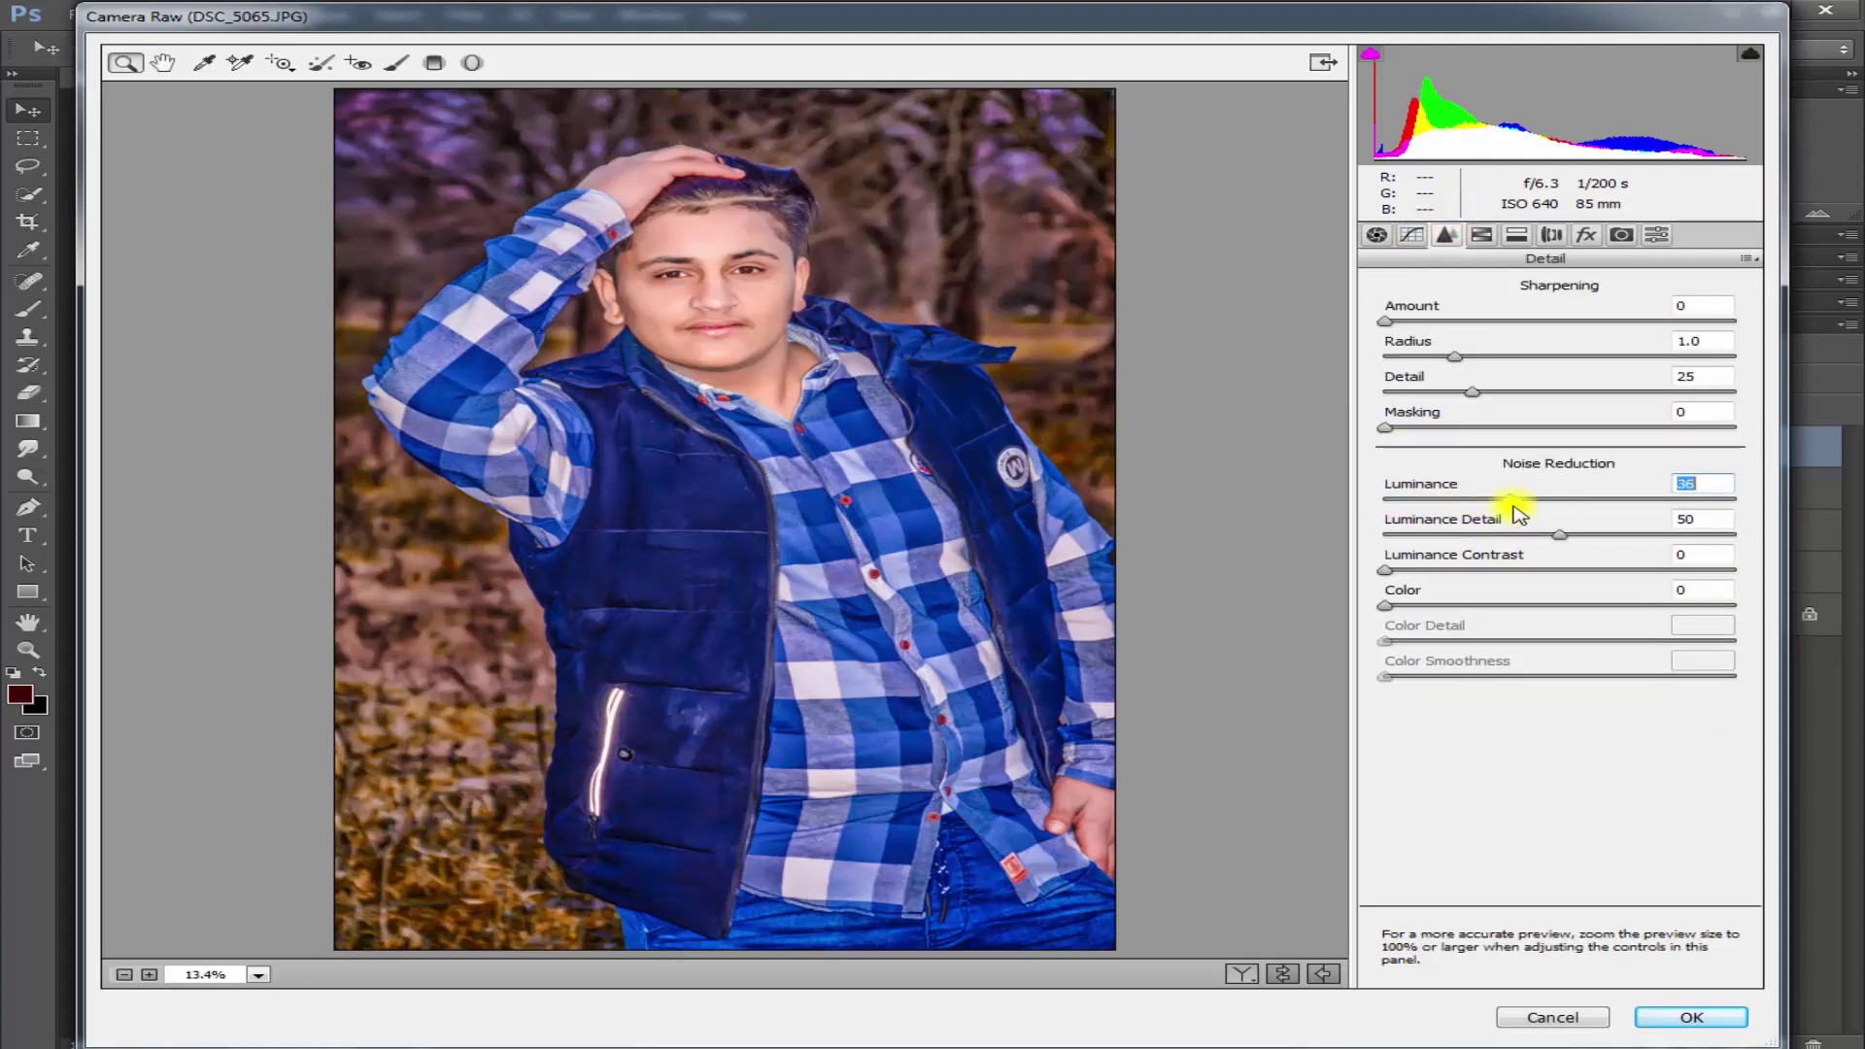
- Shift hues Reds +23, Greens +5, Aquas +100, Blues toward cyan, add a −18 vignette, and apply
click(1478, 236)
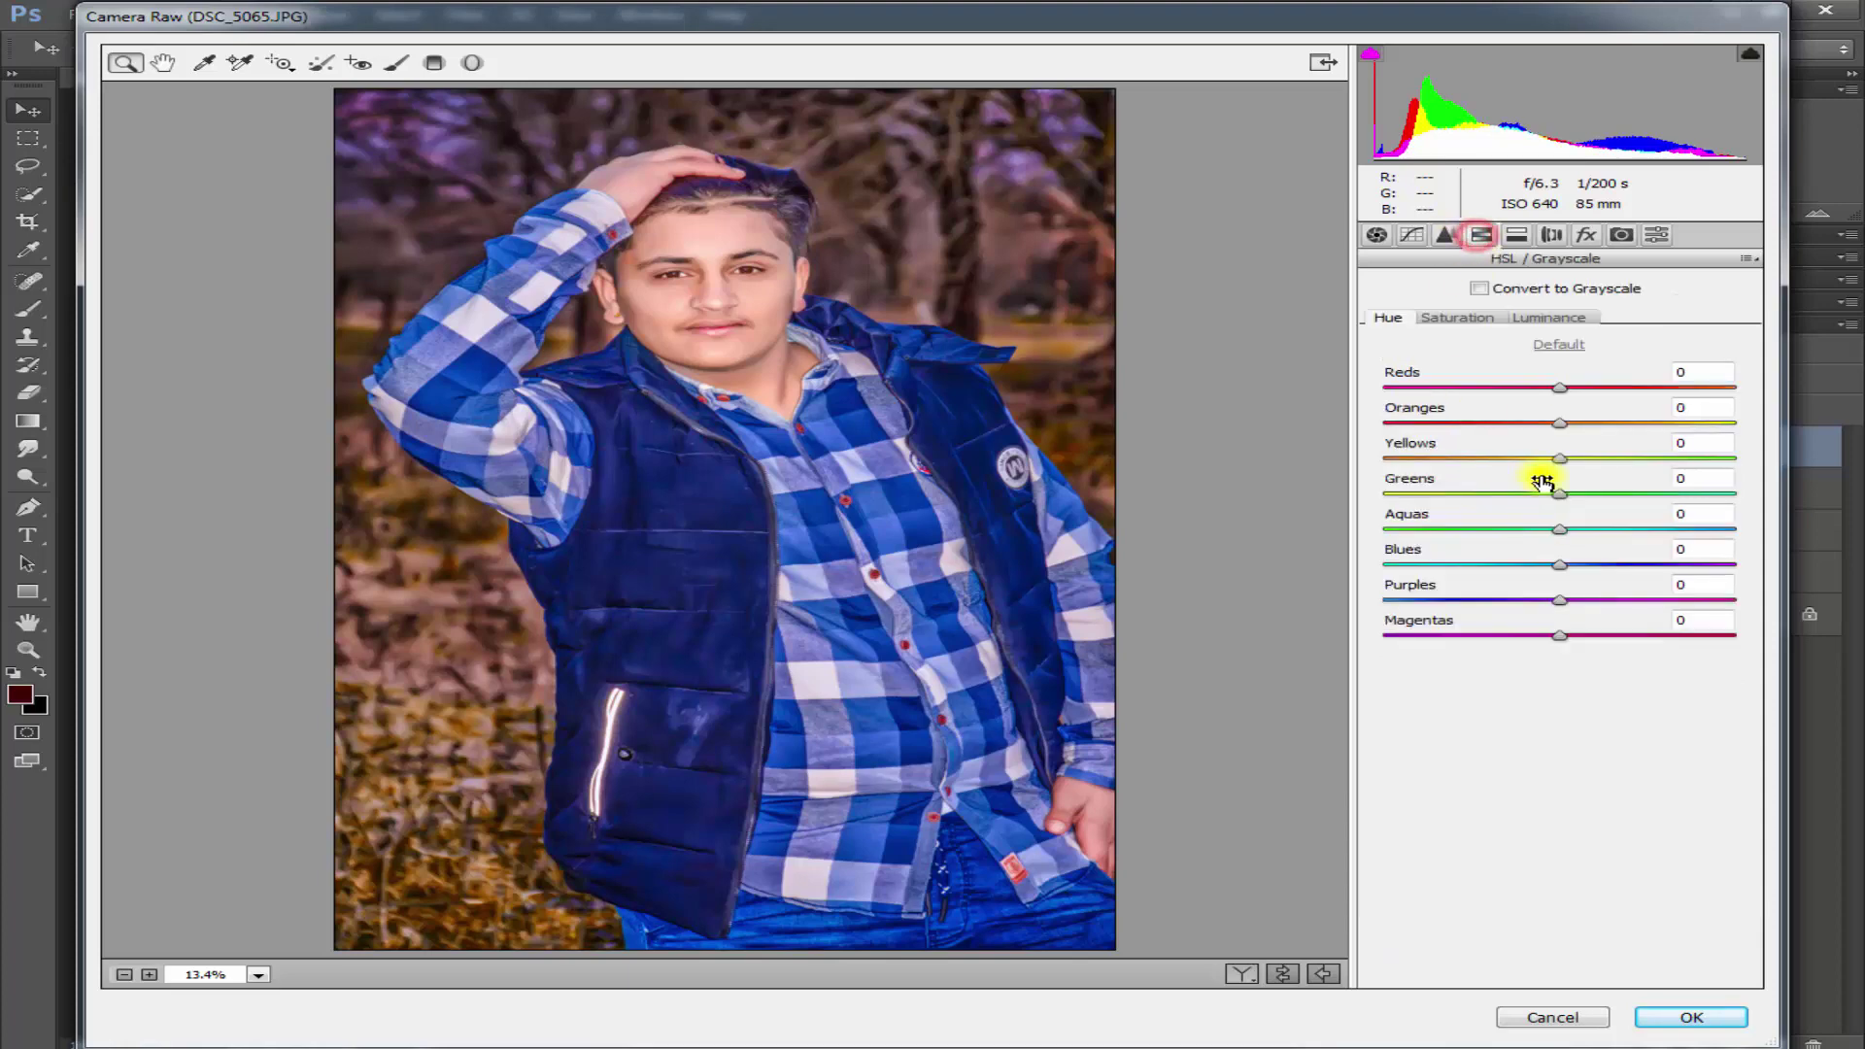
drag(1641, 507, 1573, 519)
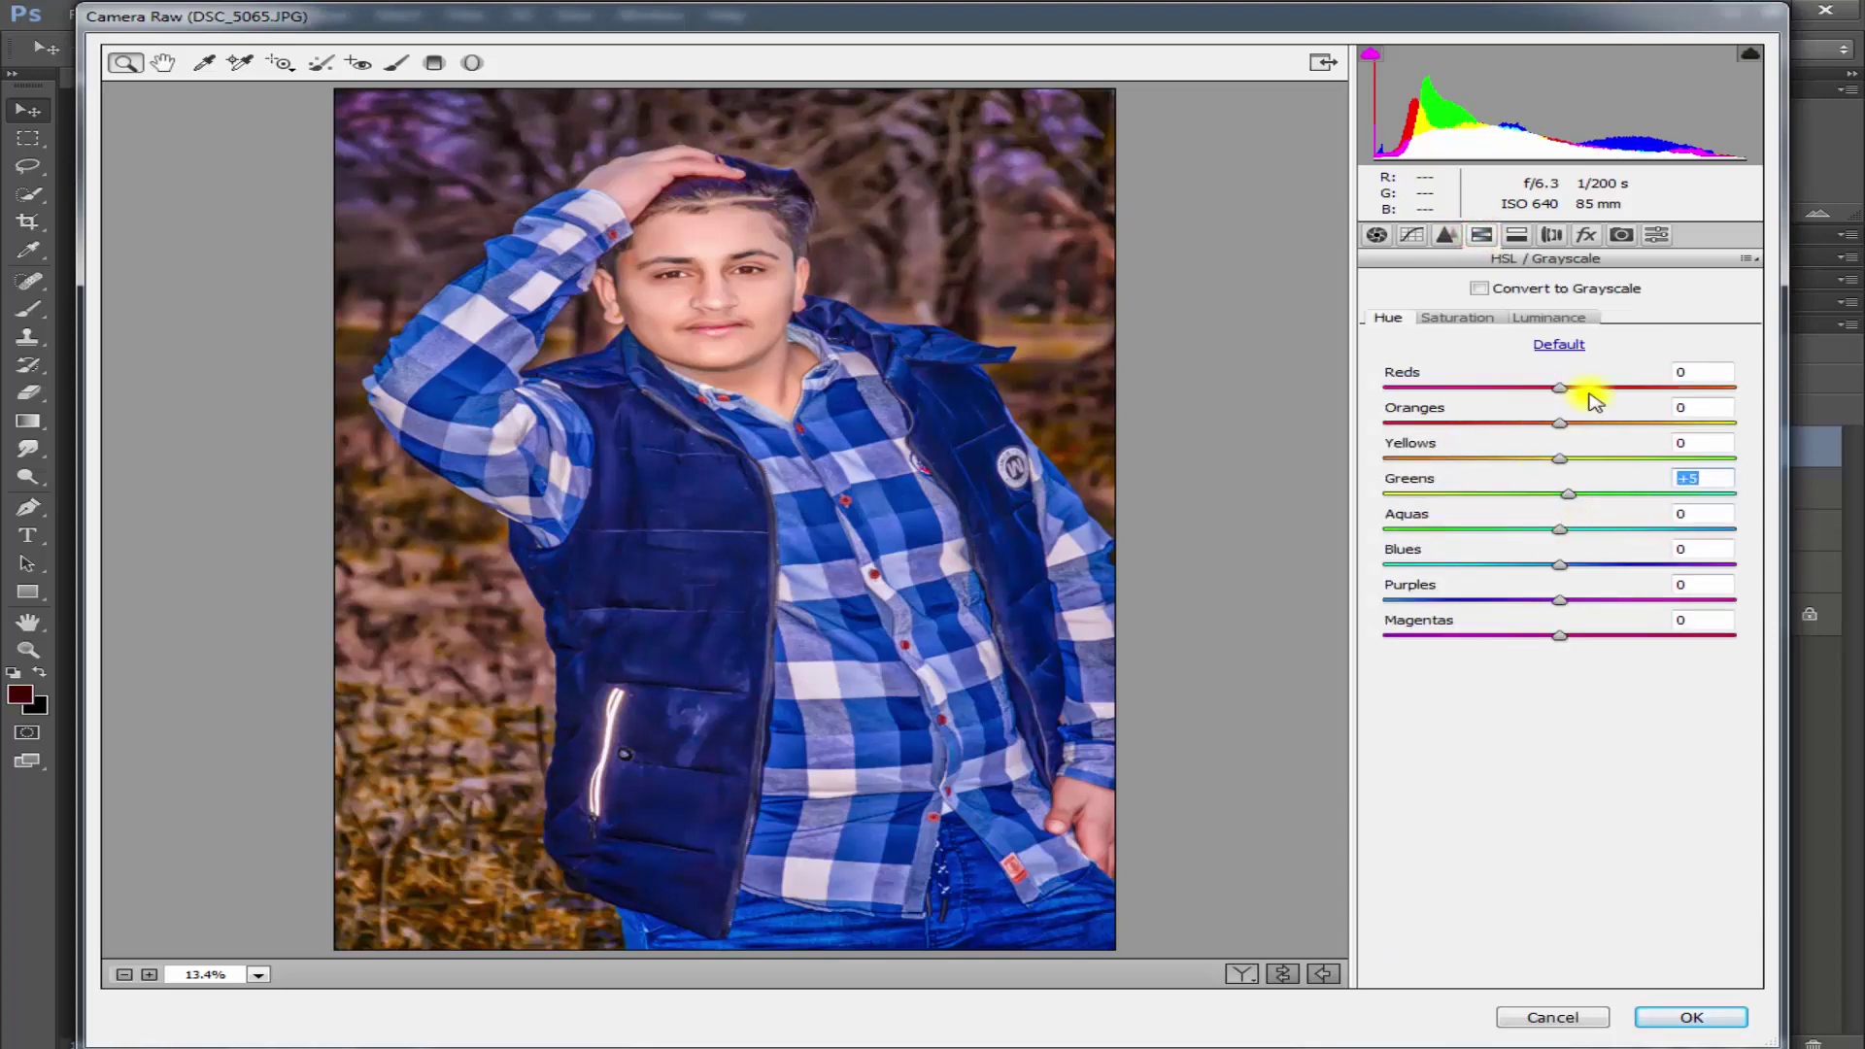
drag(1572, 387, 1411, 388)
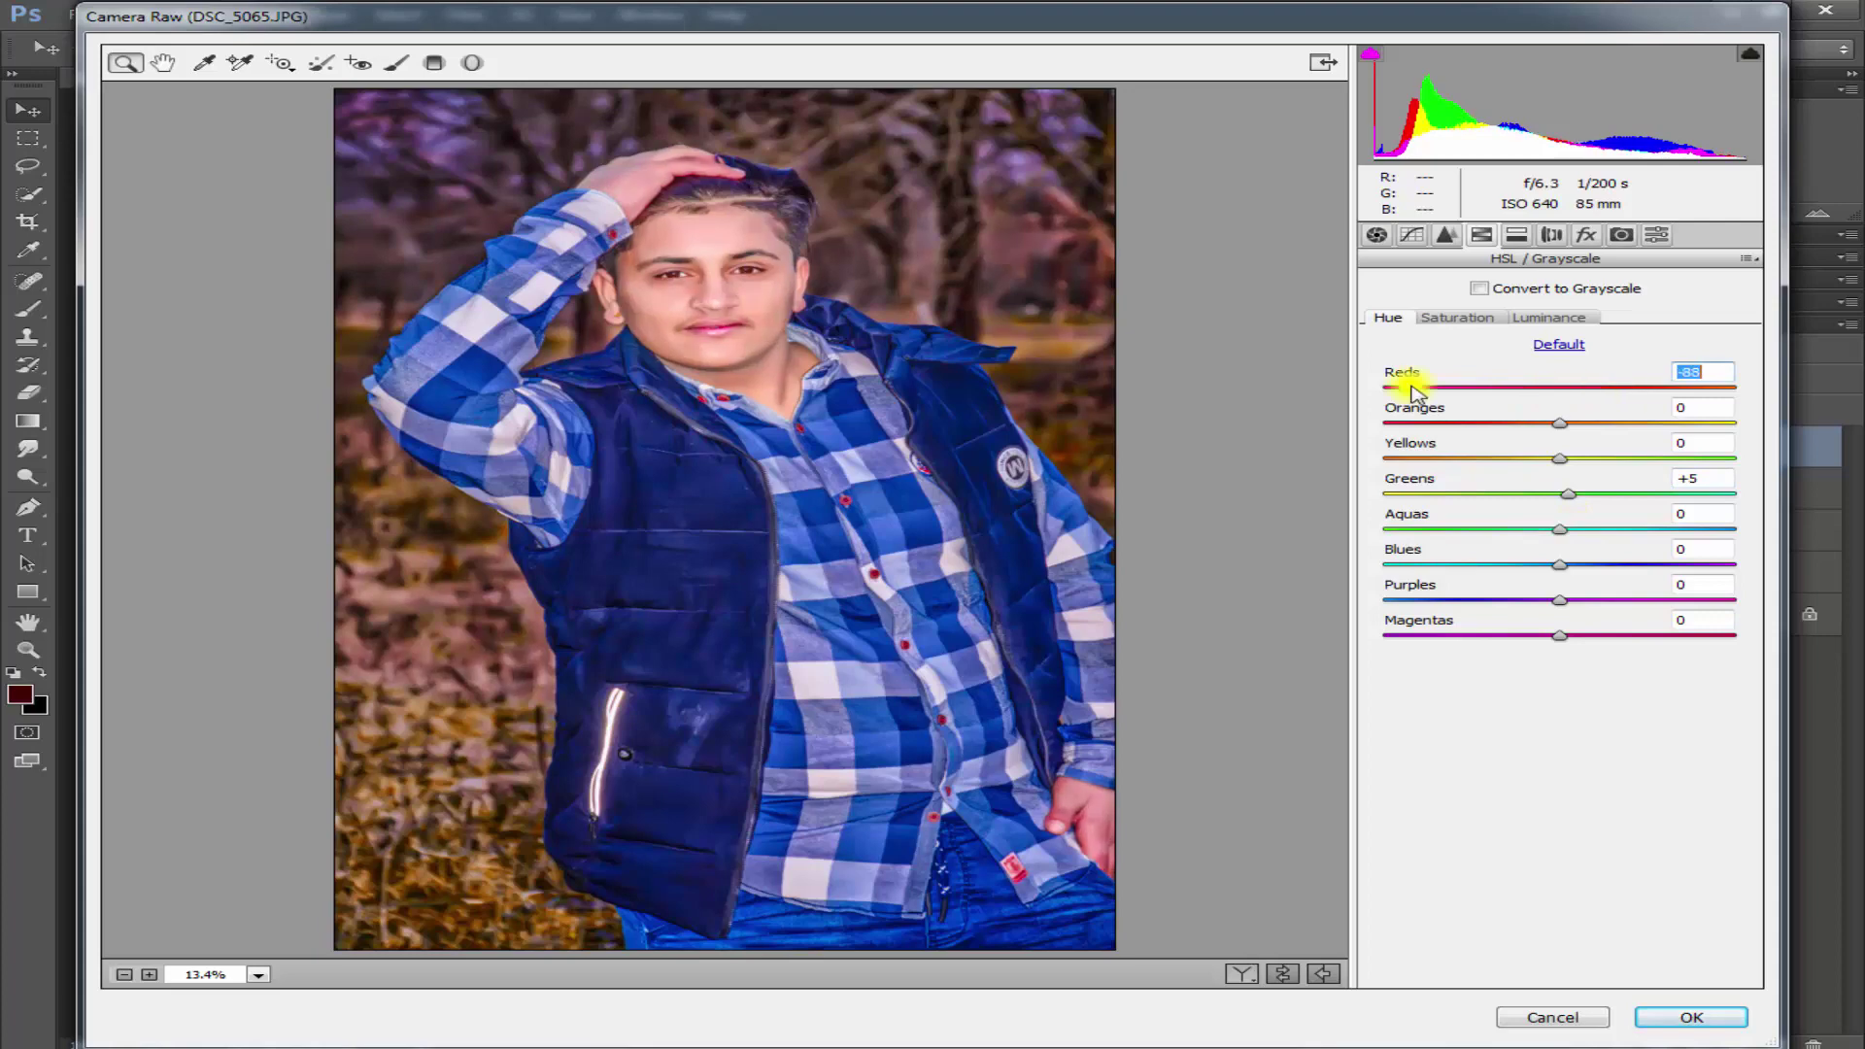
drag(1564, 423, 1555, 424)
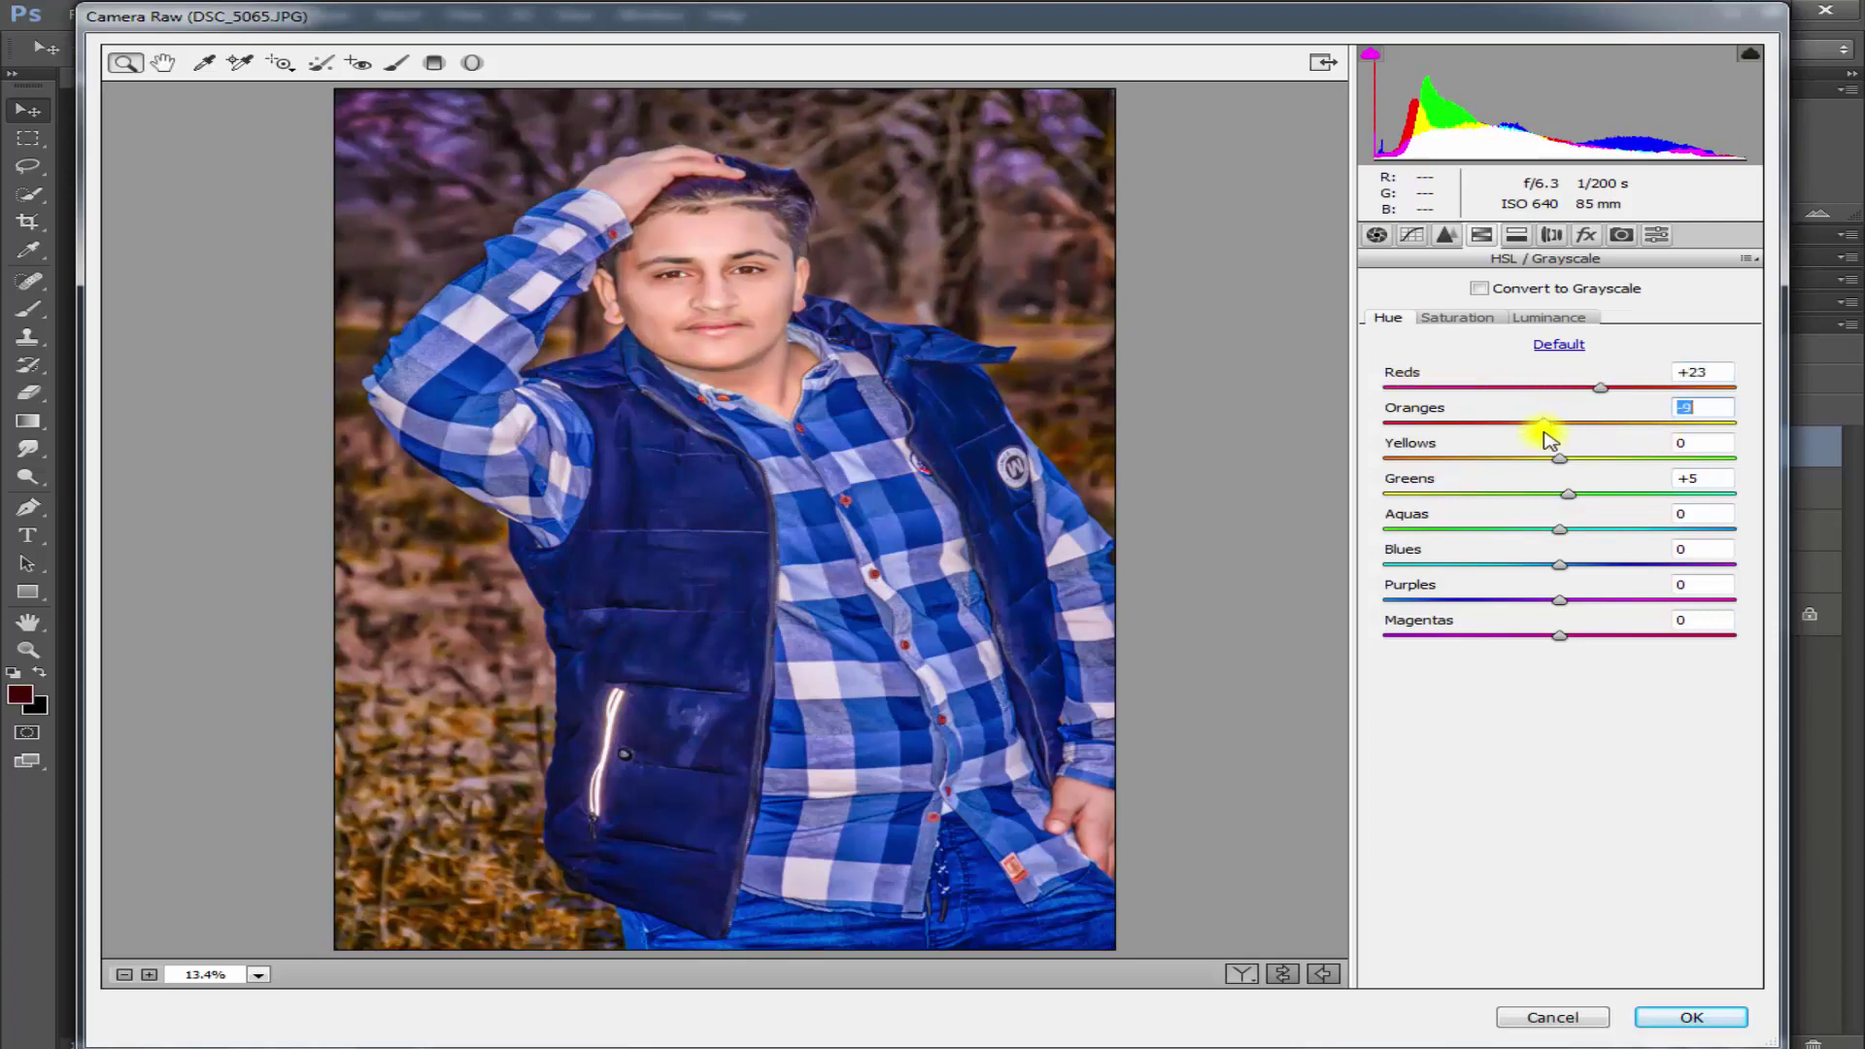
drag(1565, 526, 1762, 526)
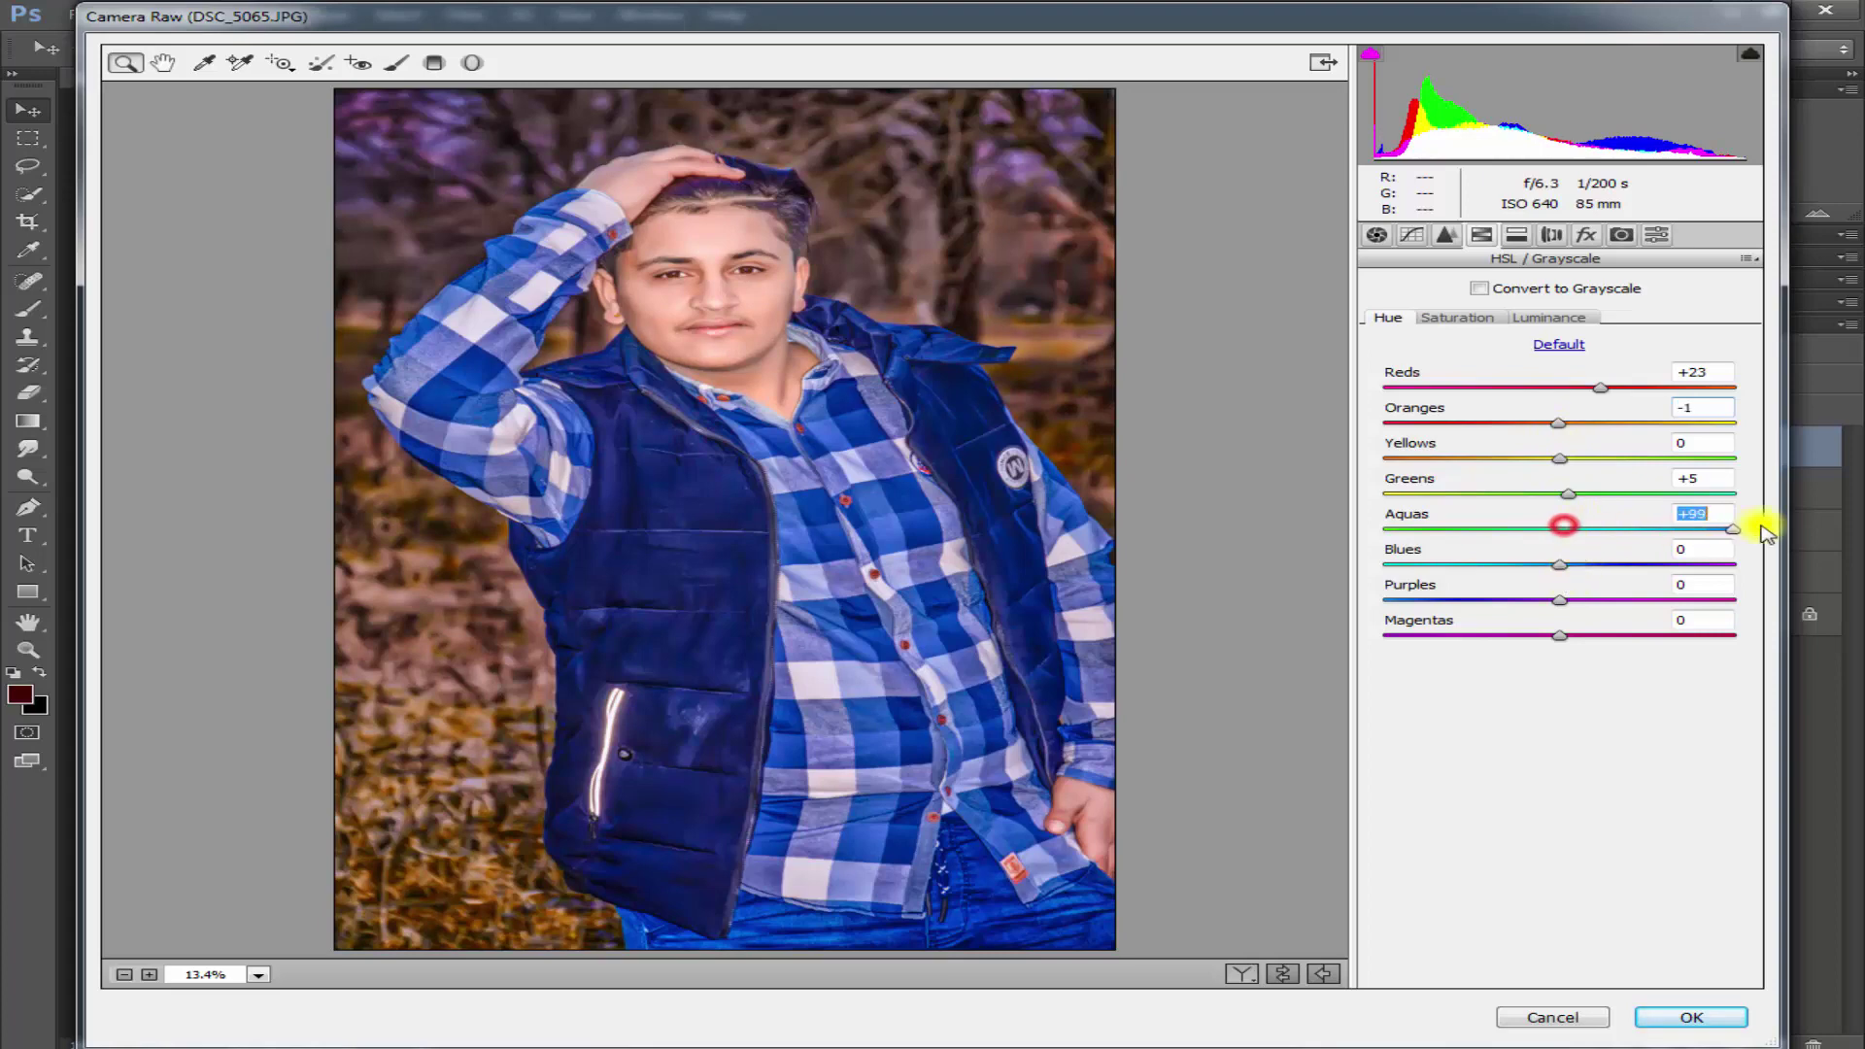
drag(1563, 564, 1515, 564)
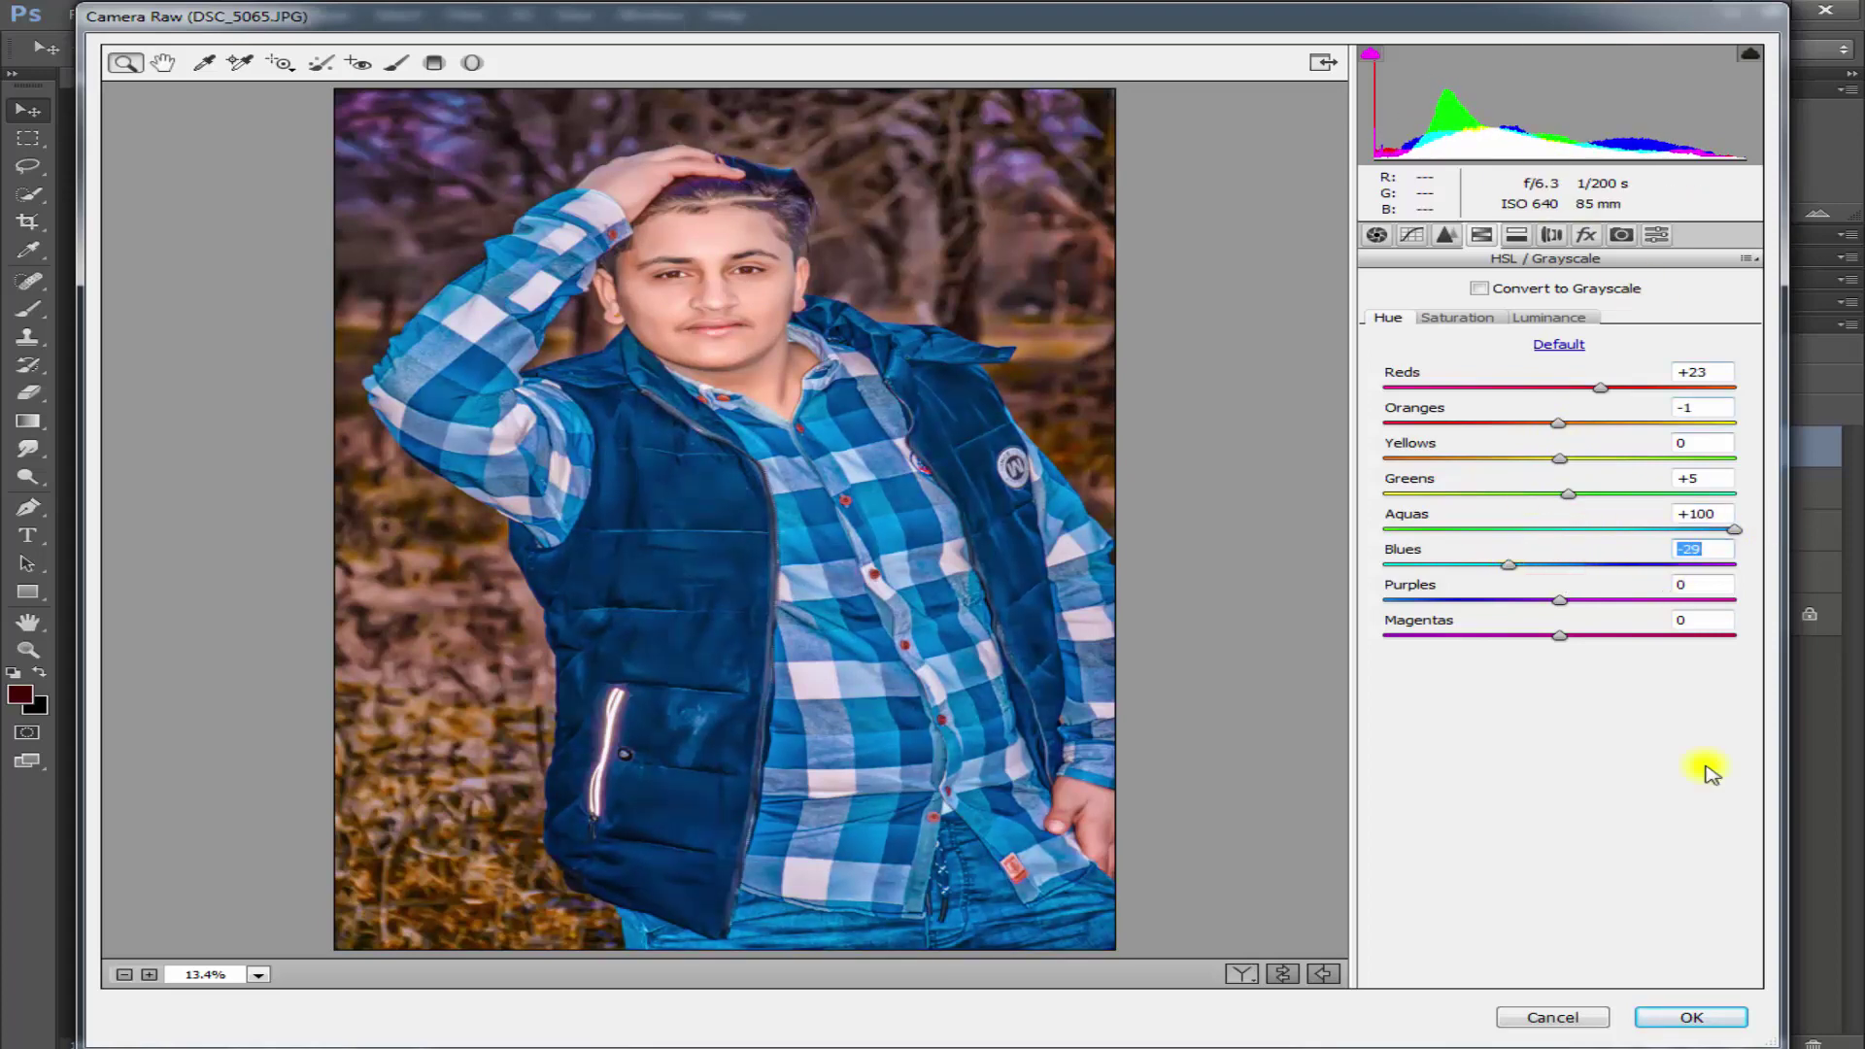
click(1551, 234)
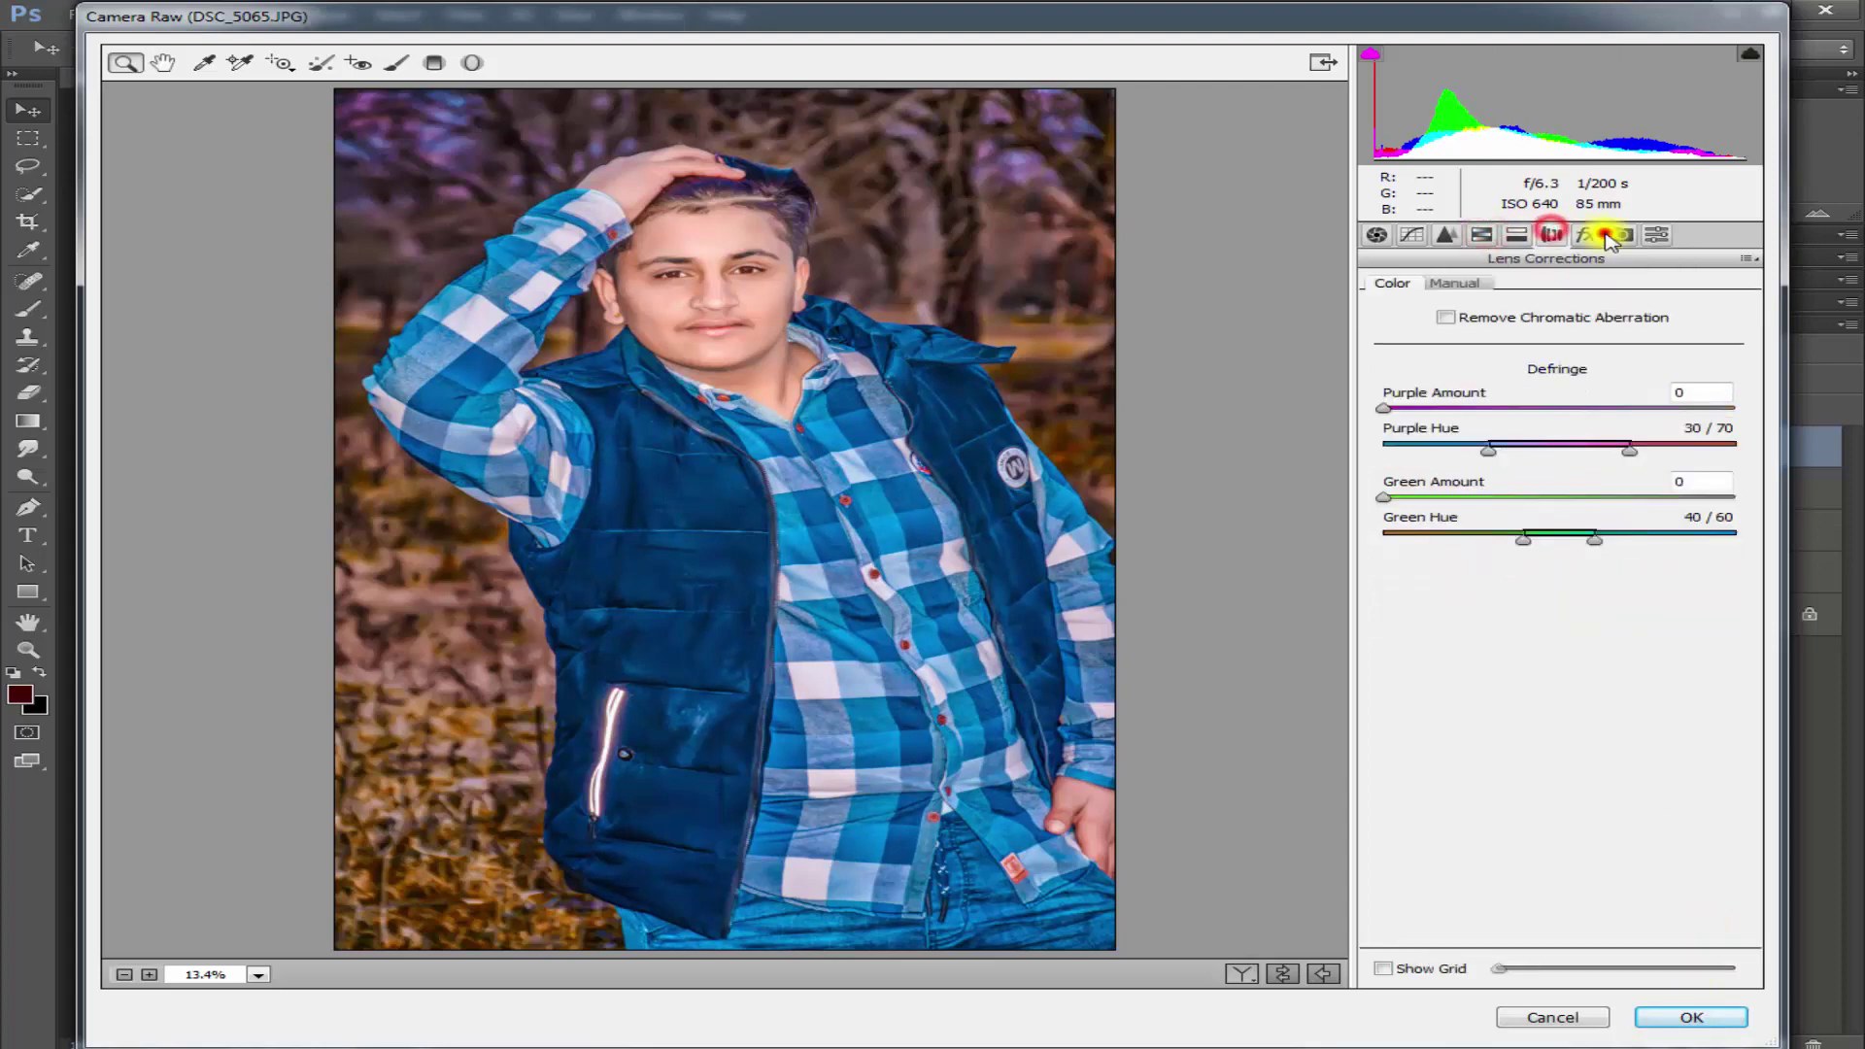
drag(1560, 521, 1531, 525)
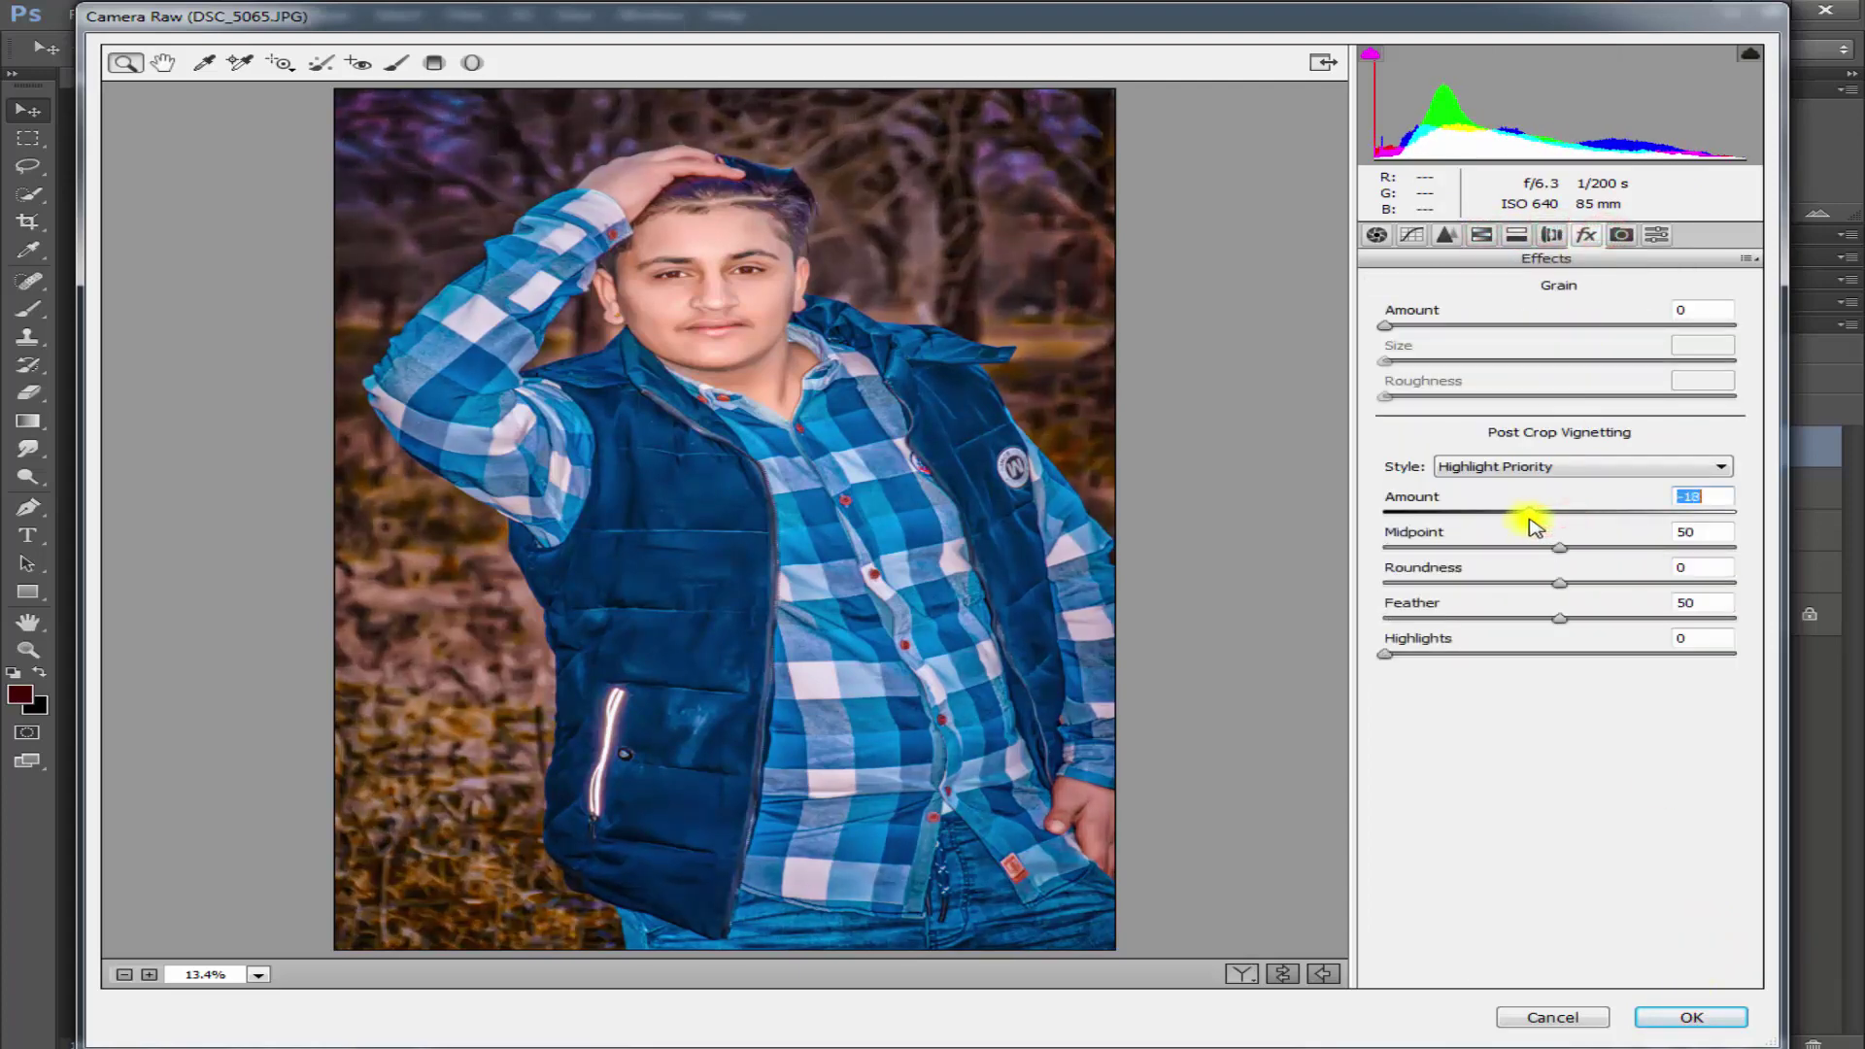
click(1667, 1015)
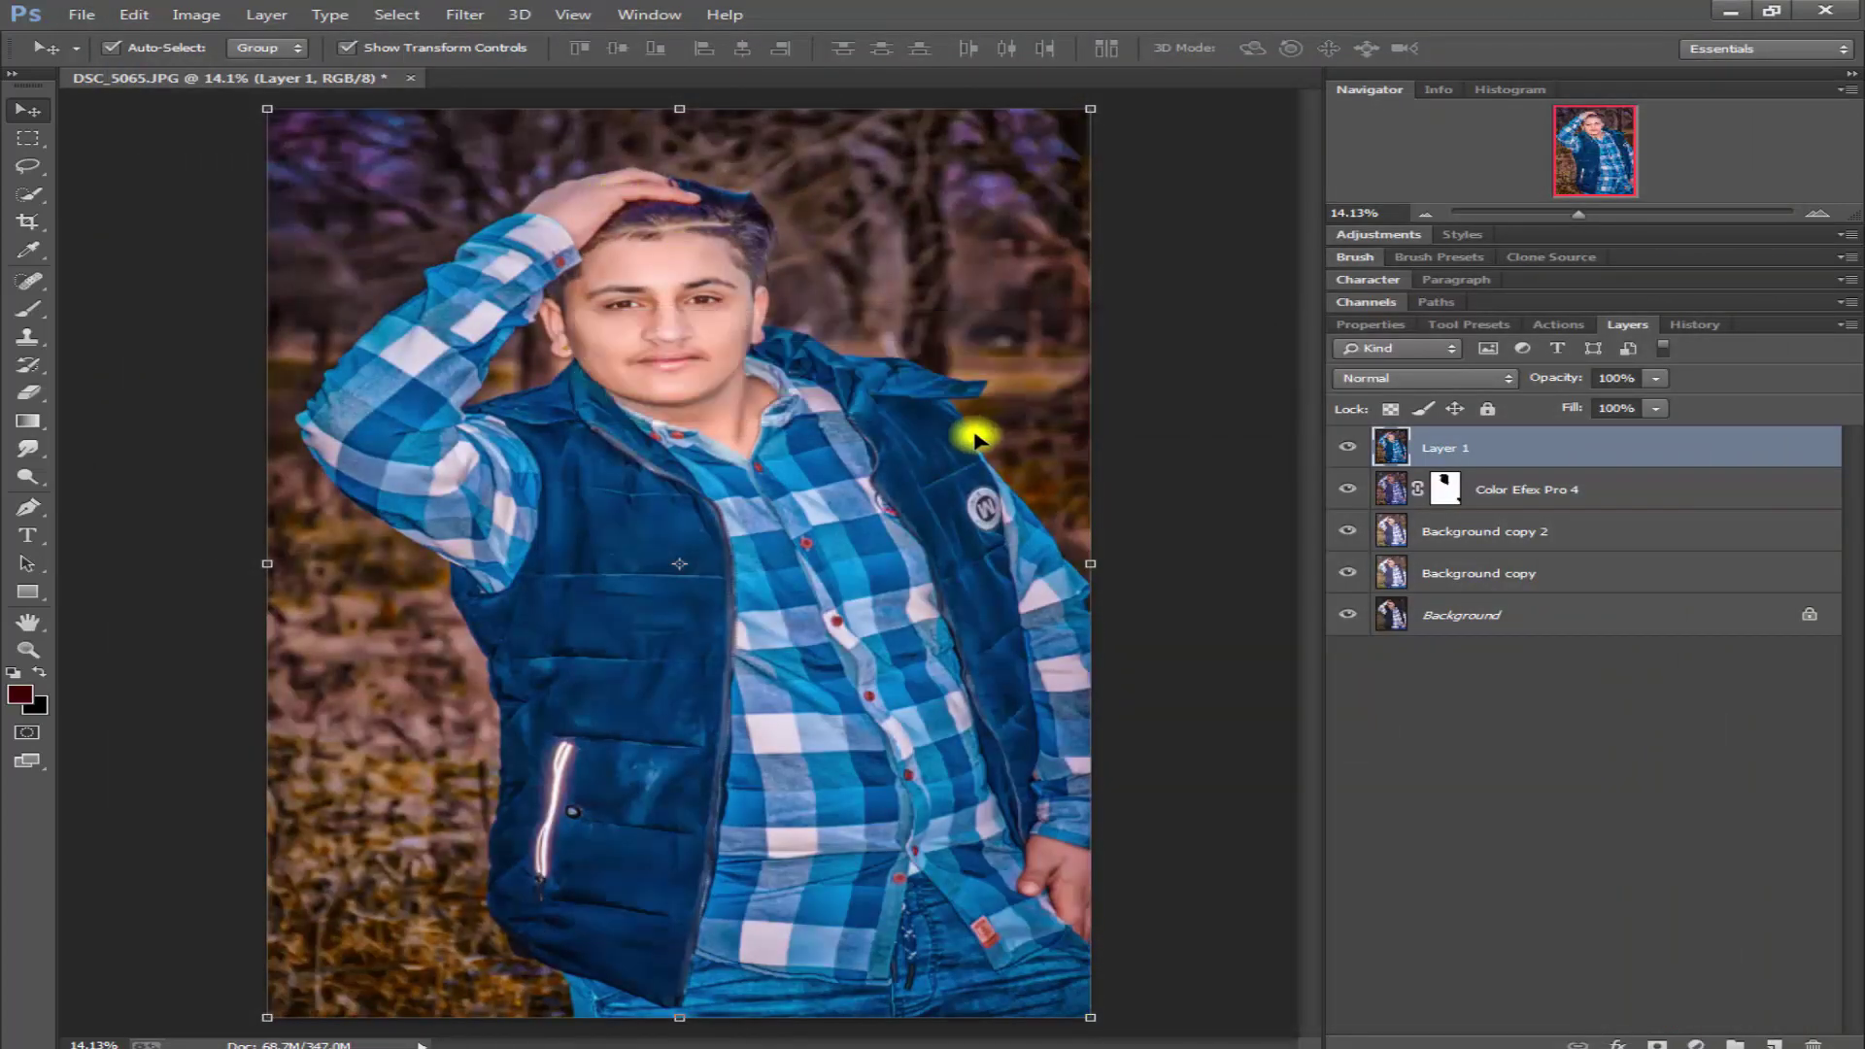
- Duplicate Layer 1 with Ctrl+J and raise the copy's Camera Raw Exposure to about +0.25
key(ctrl+j)
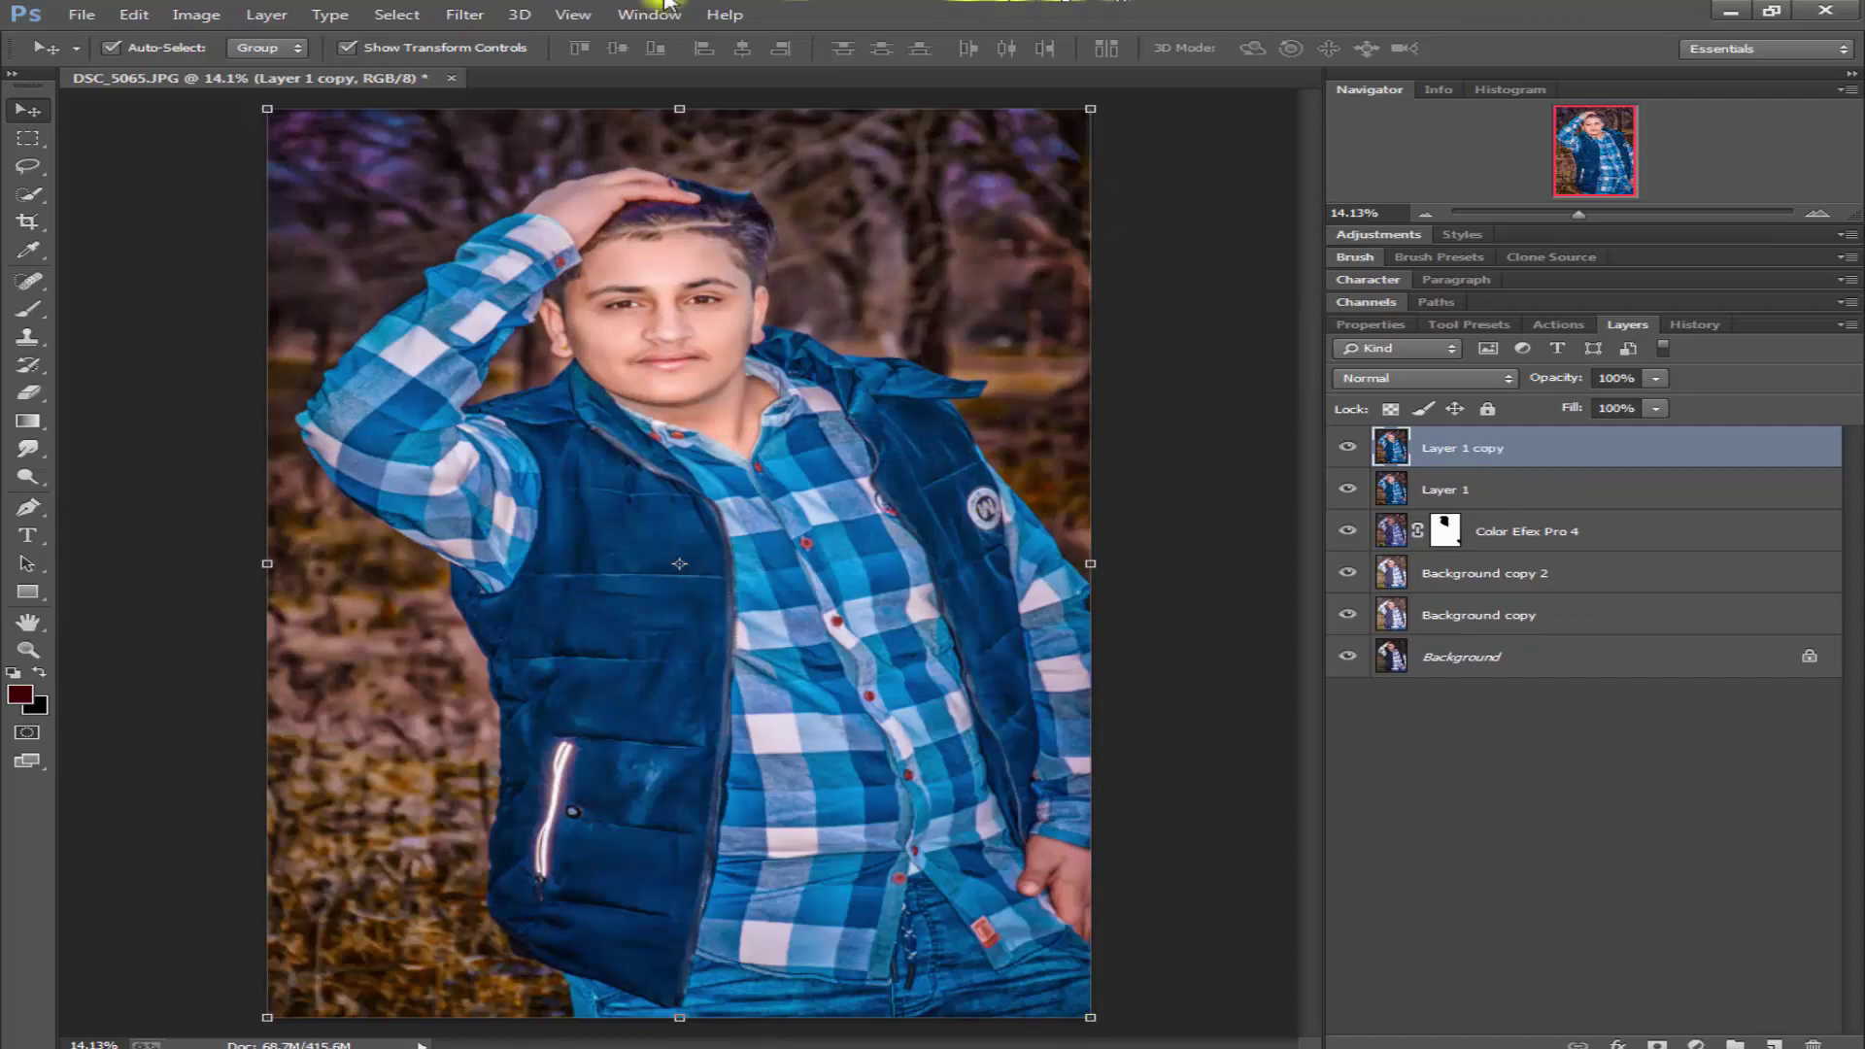
click(464, 14)
click(607, 139)
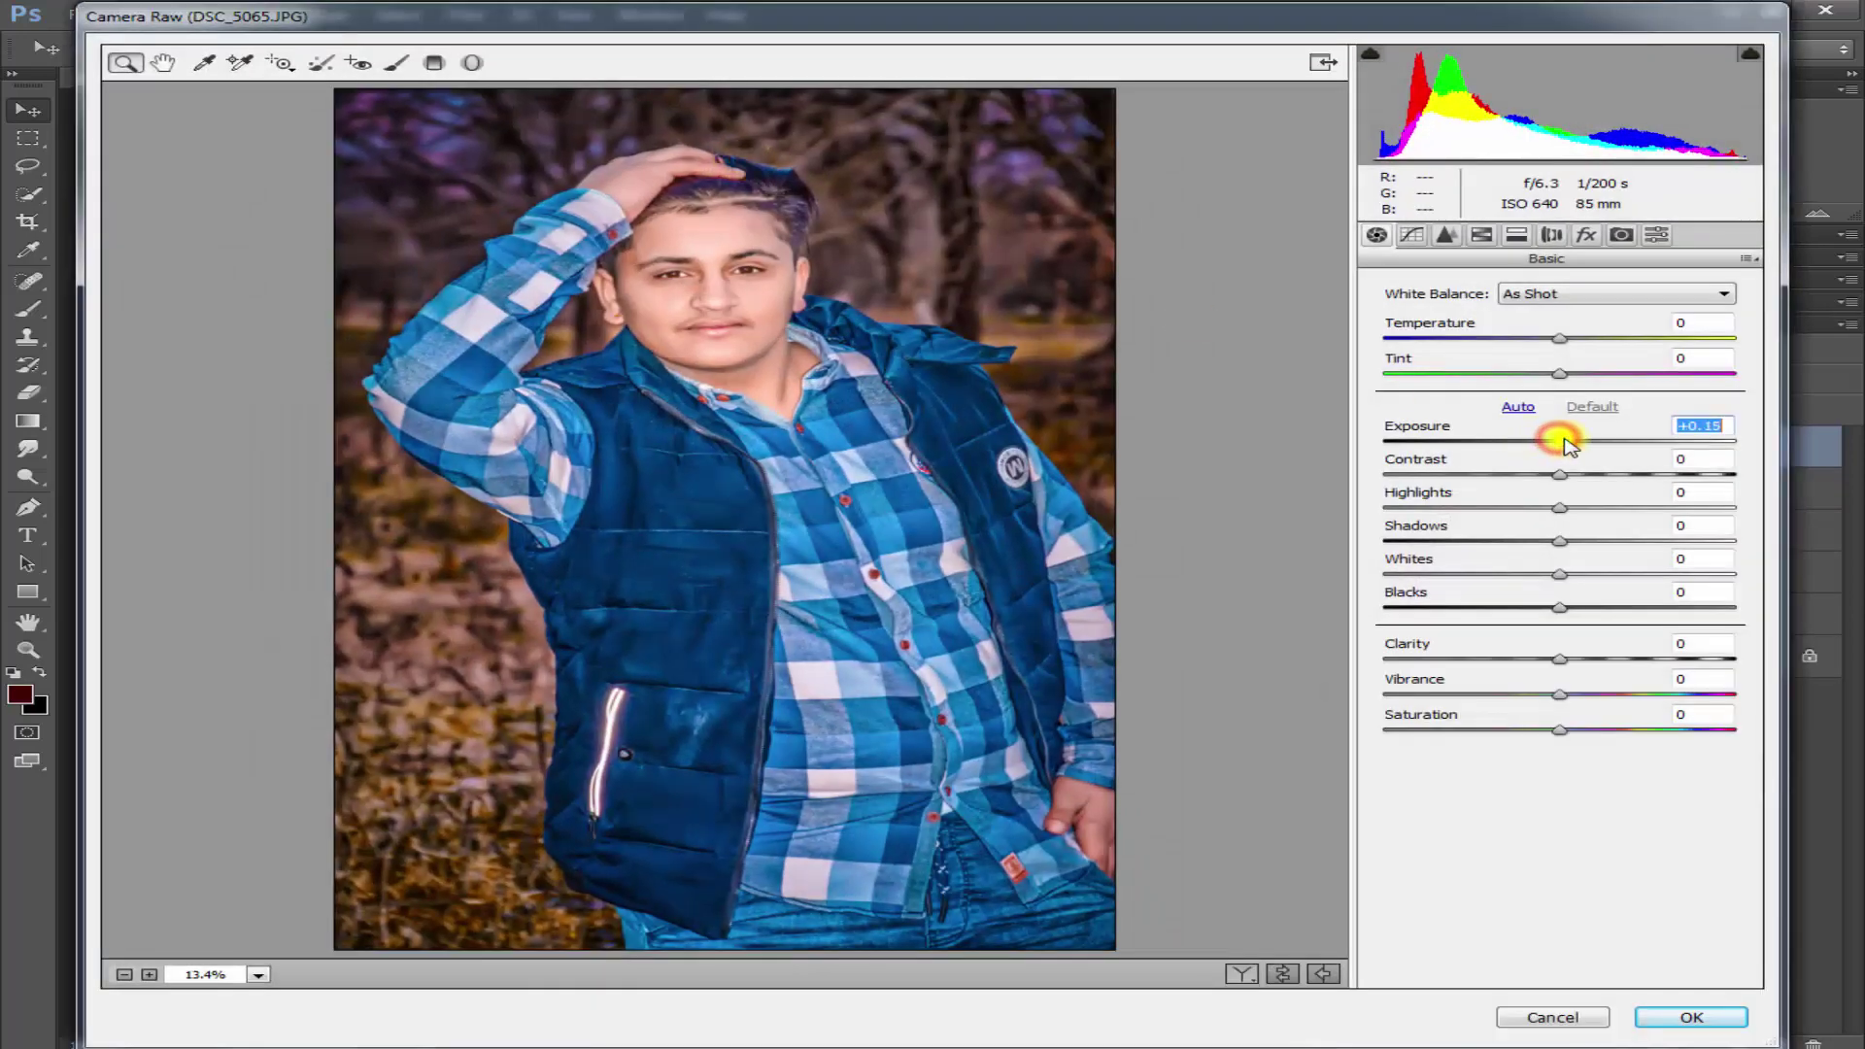
drag(1559, 441, 1572, 446)
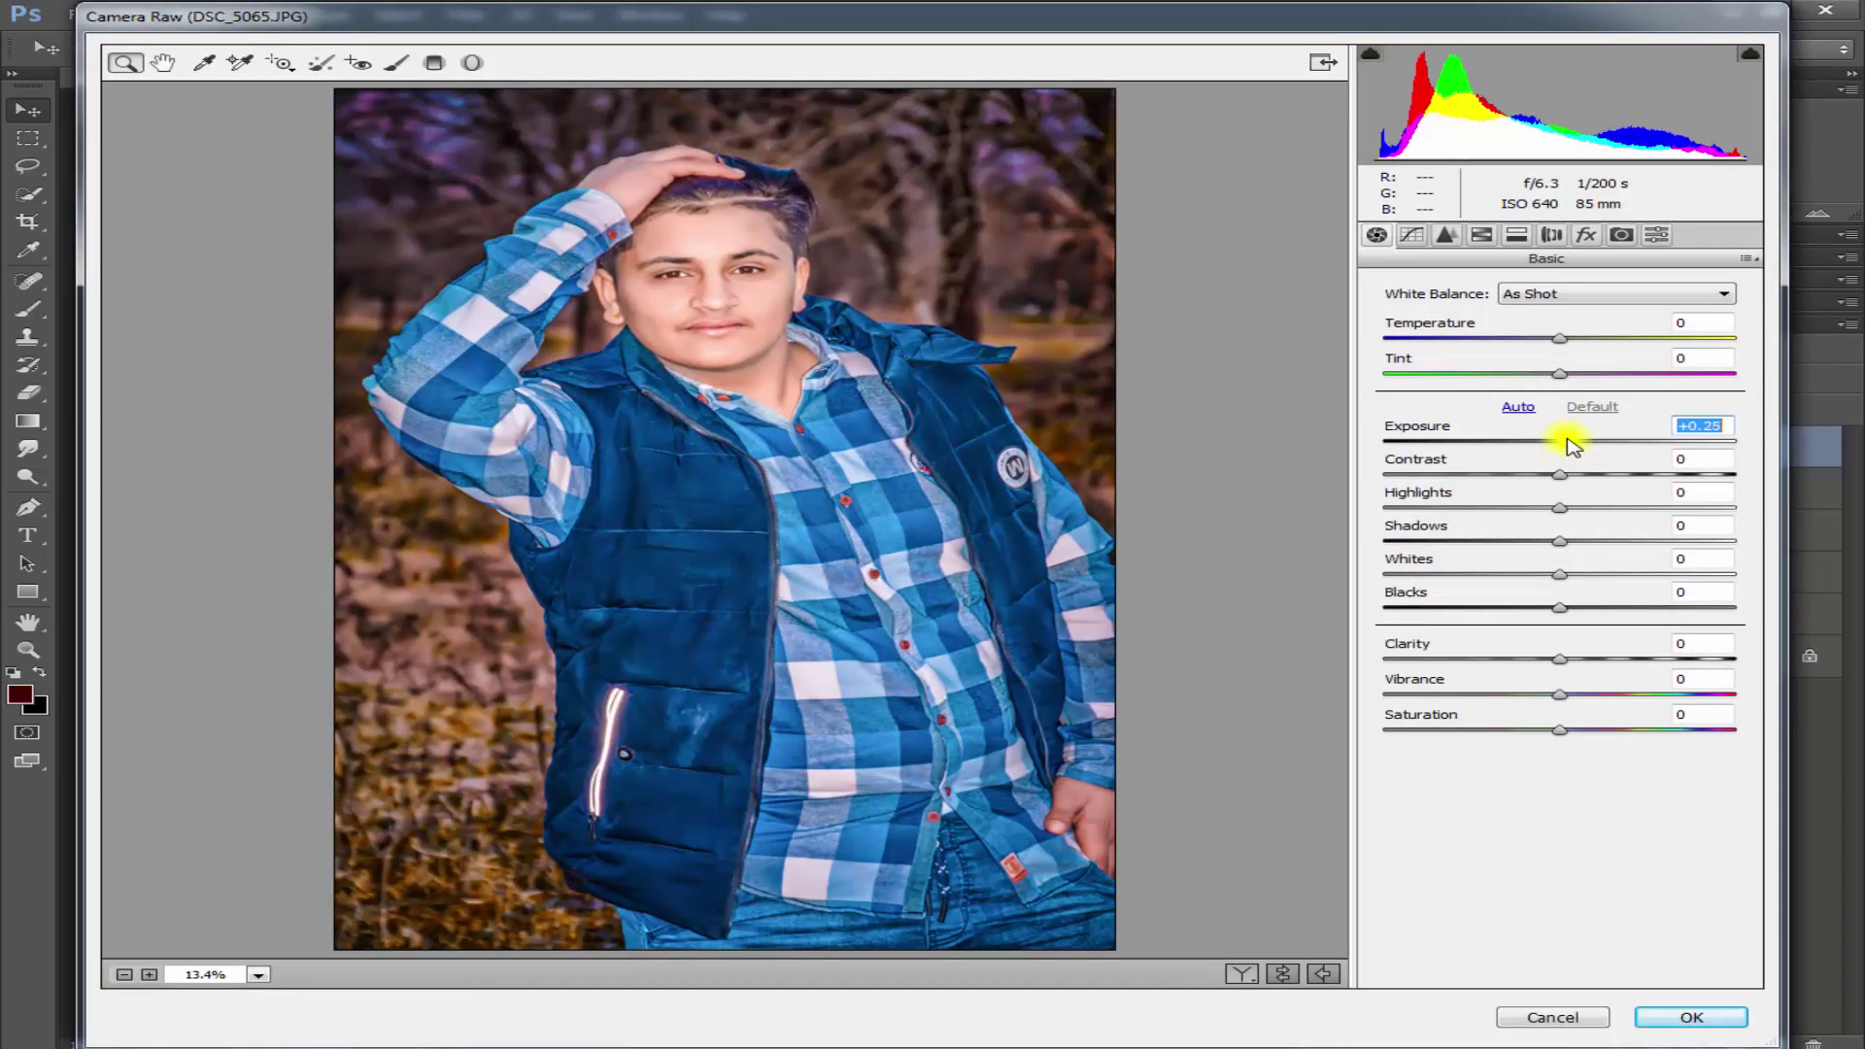
click(1690, 1017)
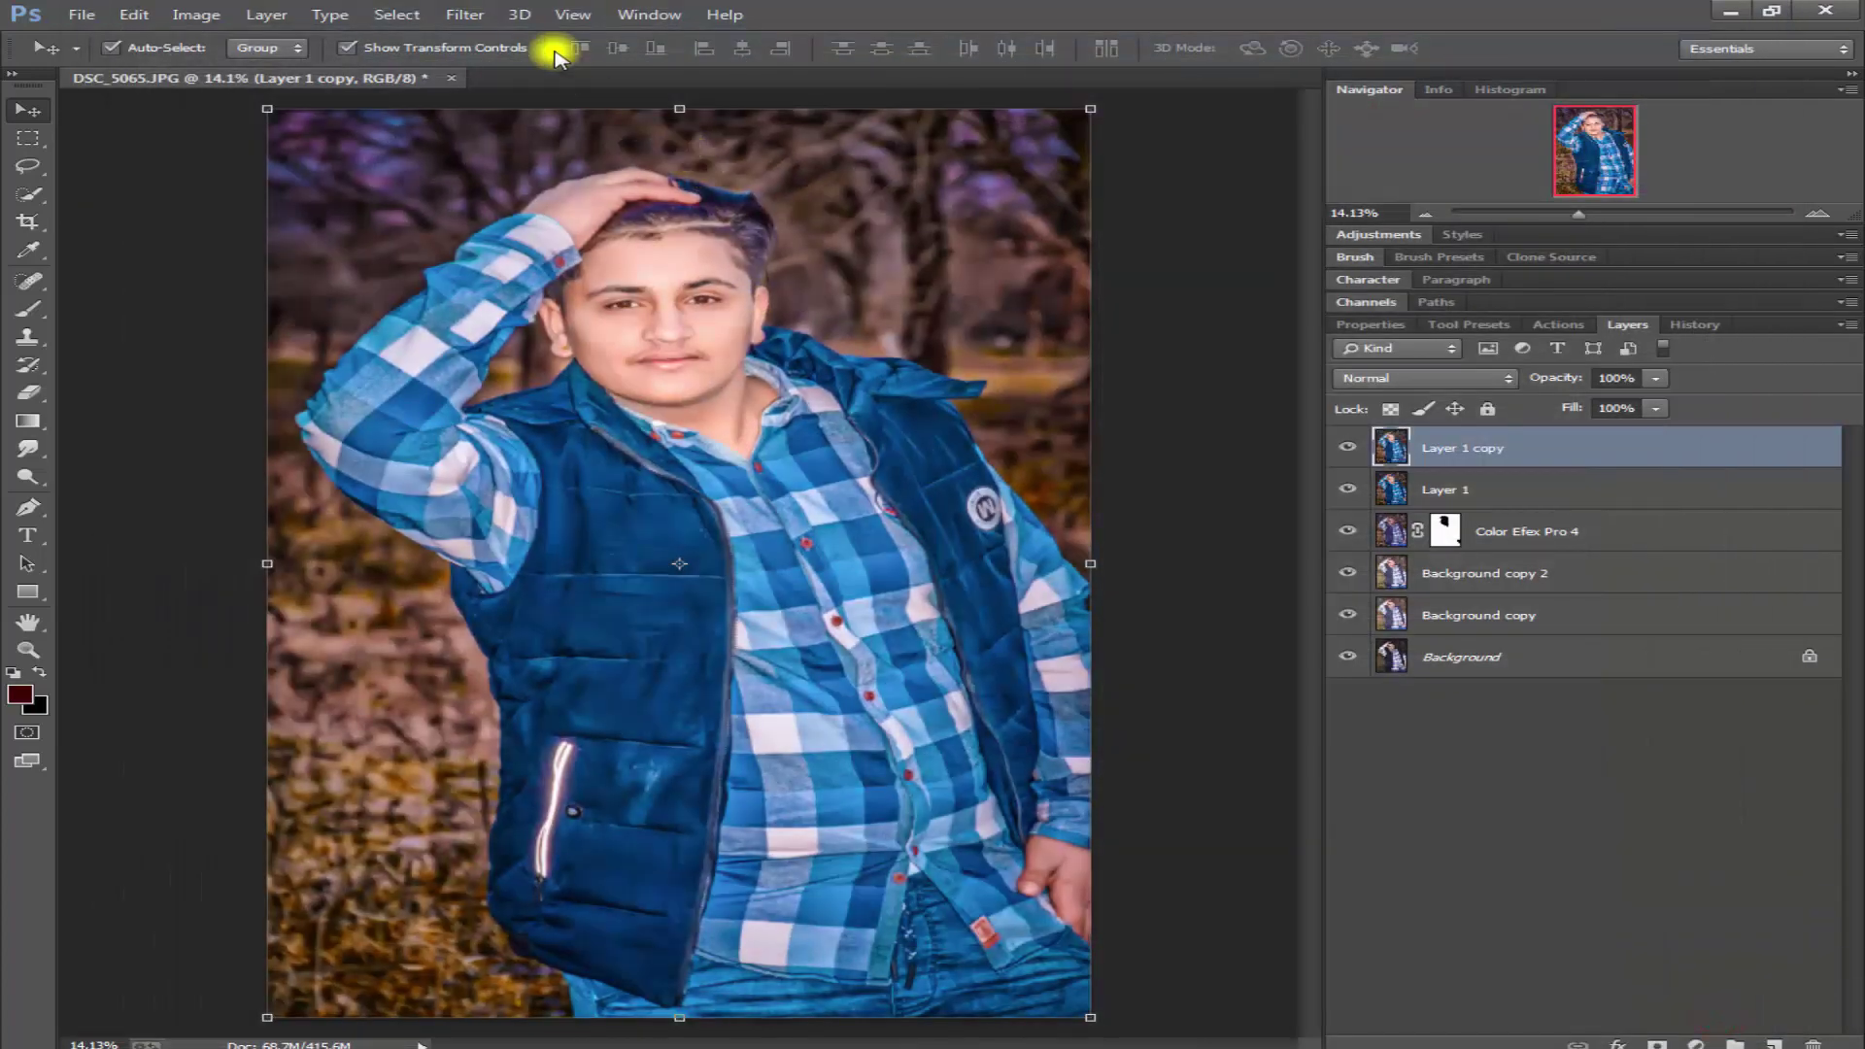
- Open the Oil Paint filter and tune stroke scale, cleanliness and bristle detail to about 1.8
click(465, 15)
click(550, 199)
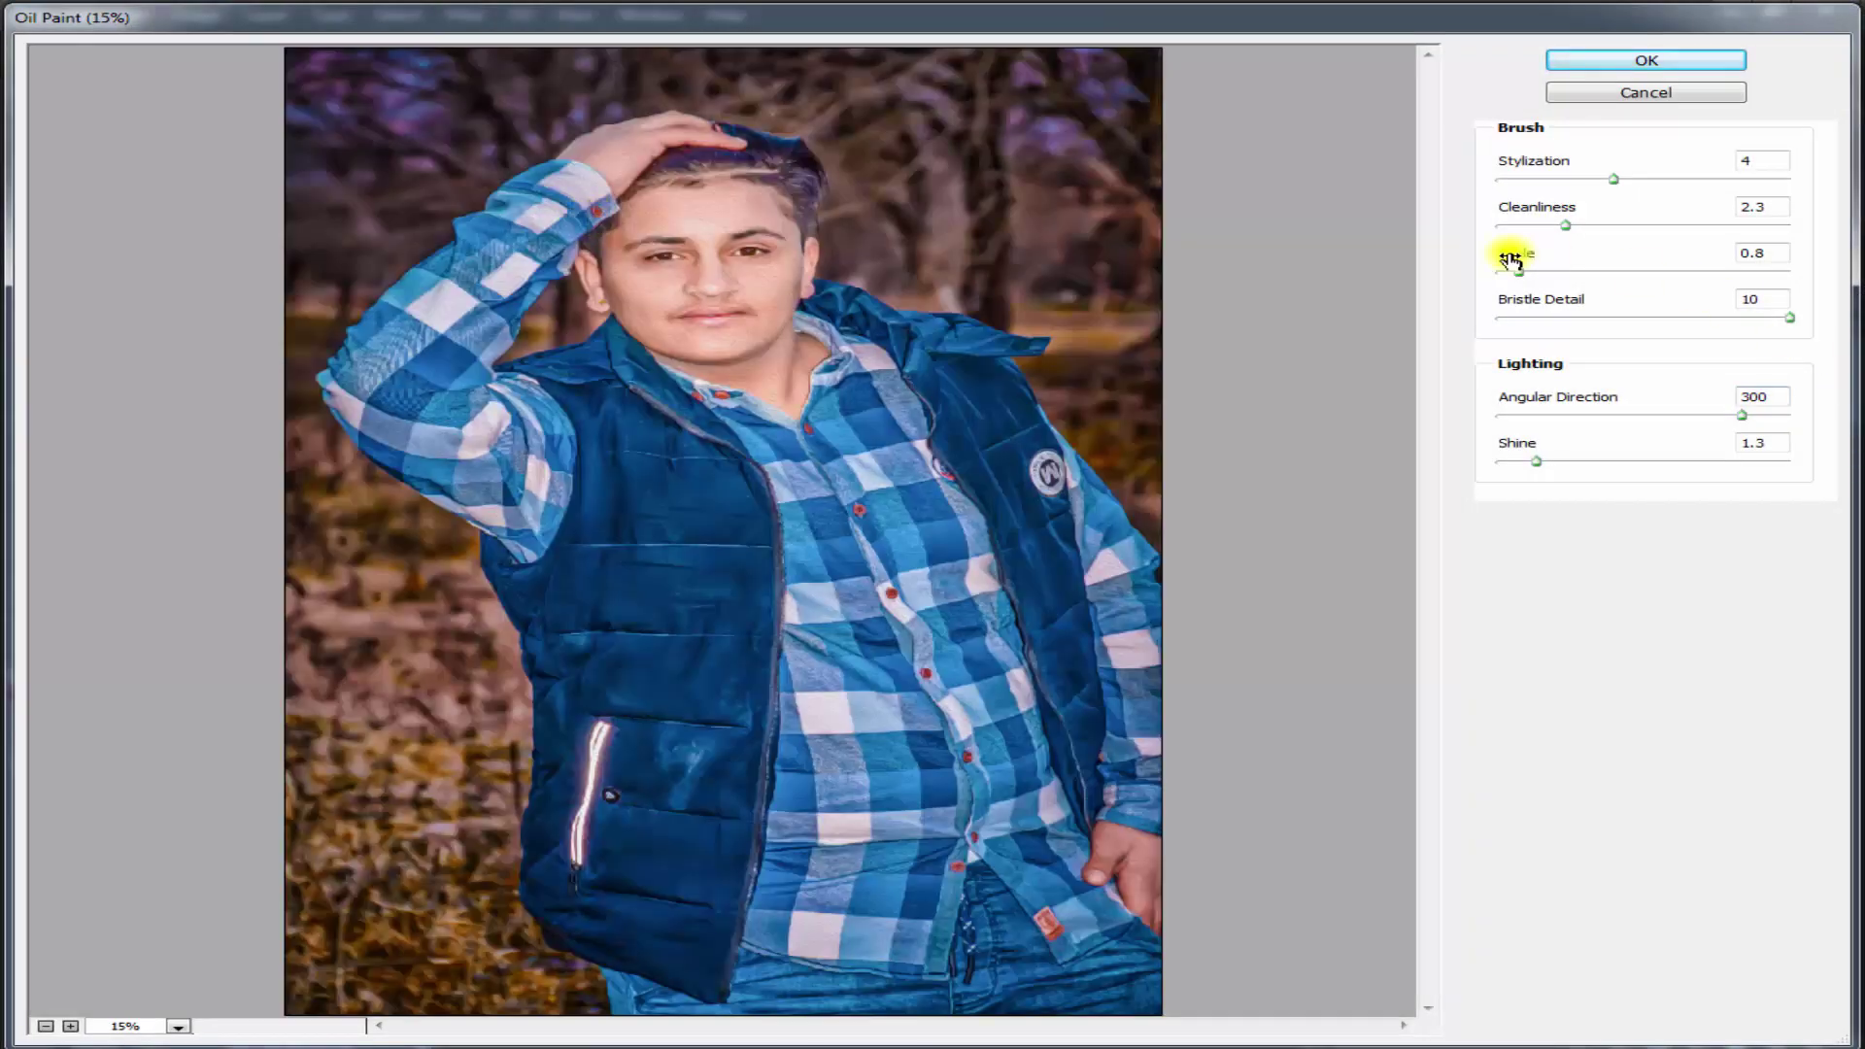
click(1518, 270)
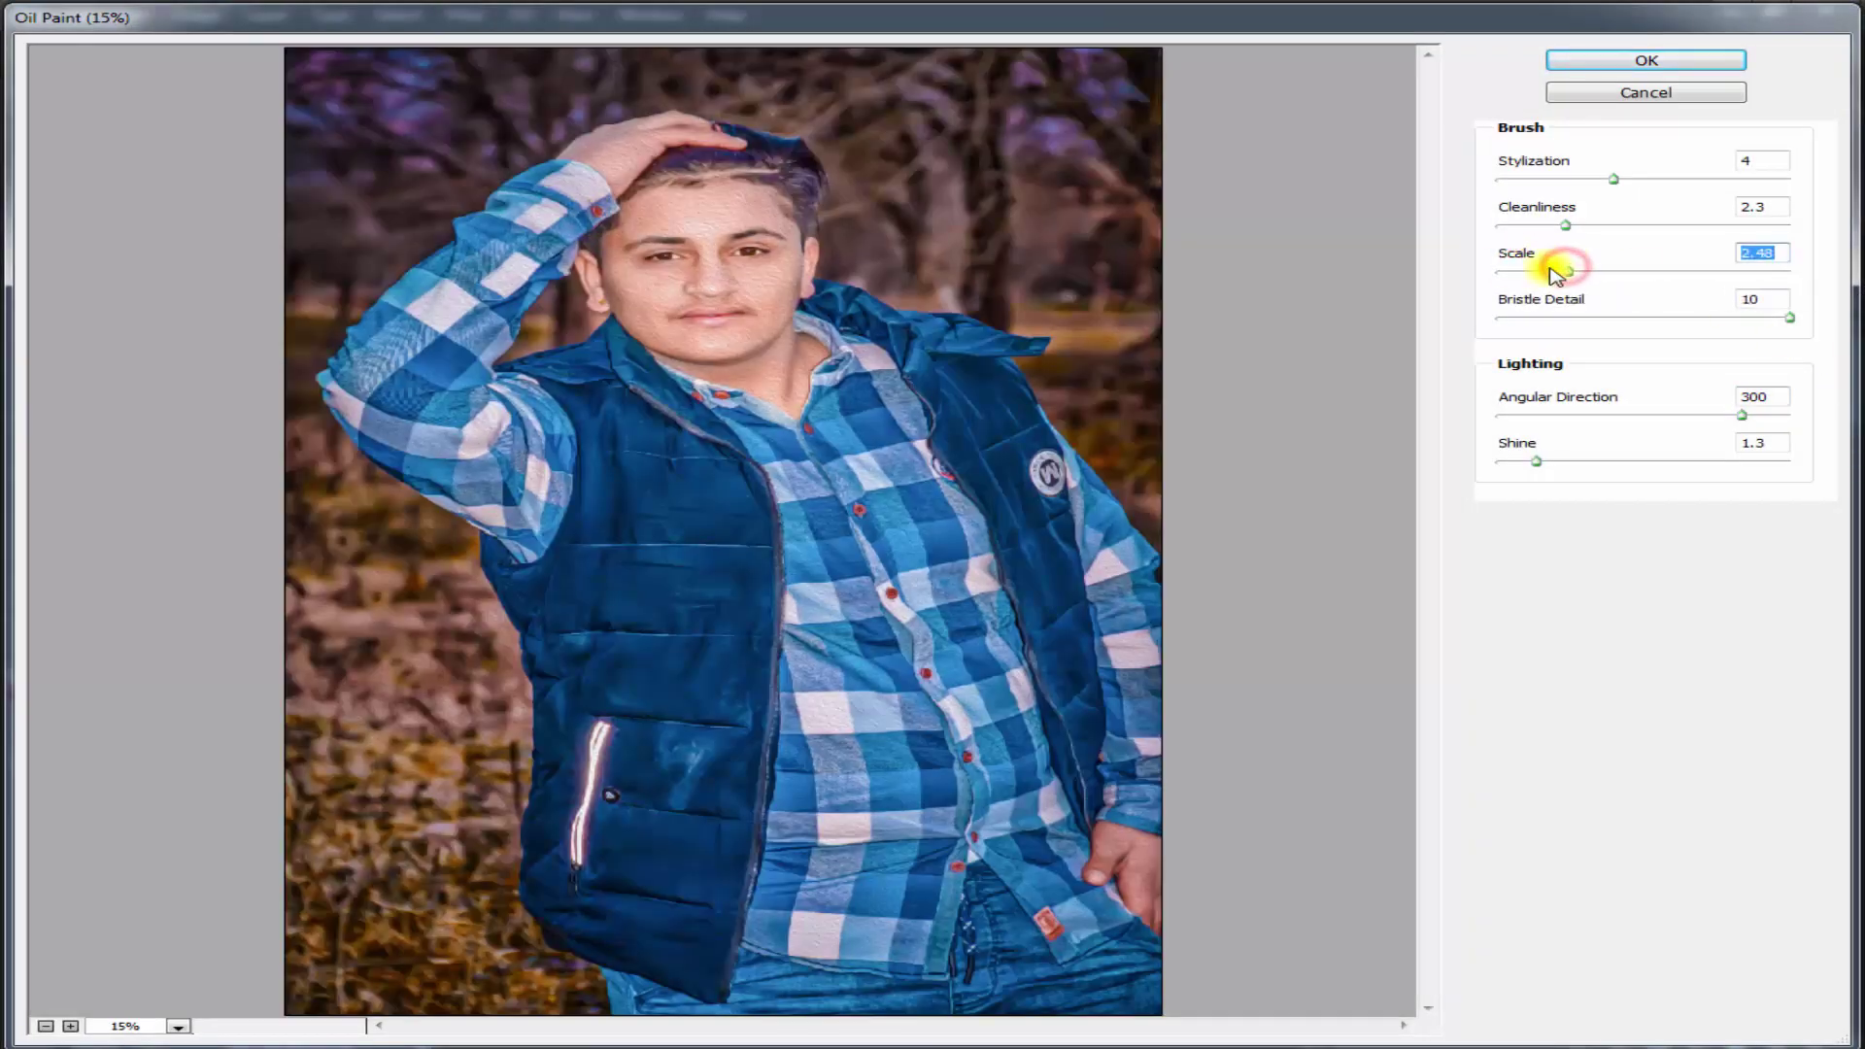
click(1566, 226)
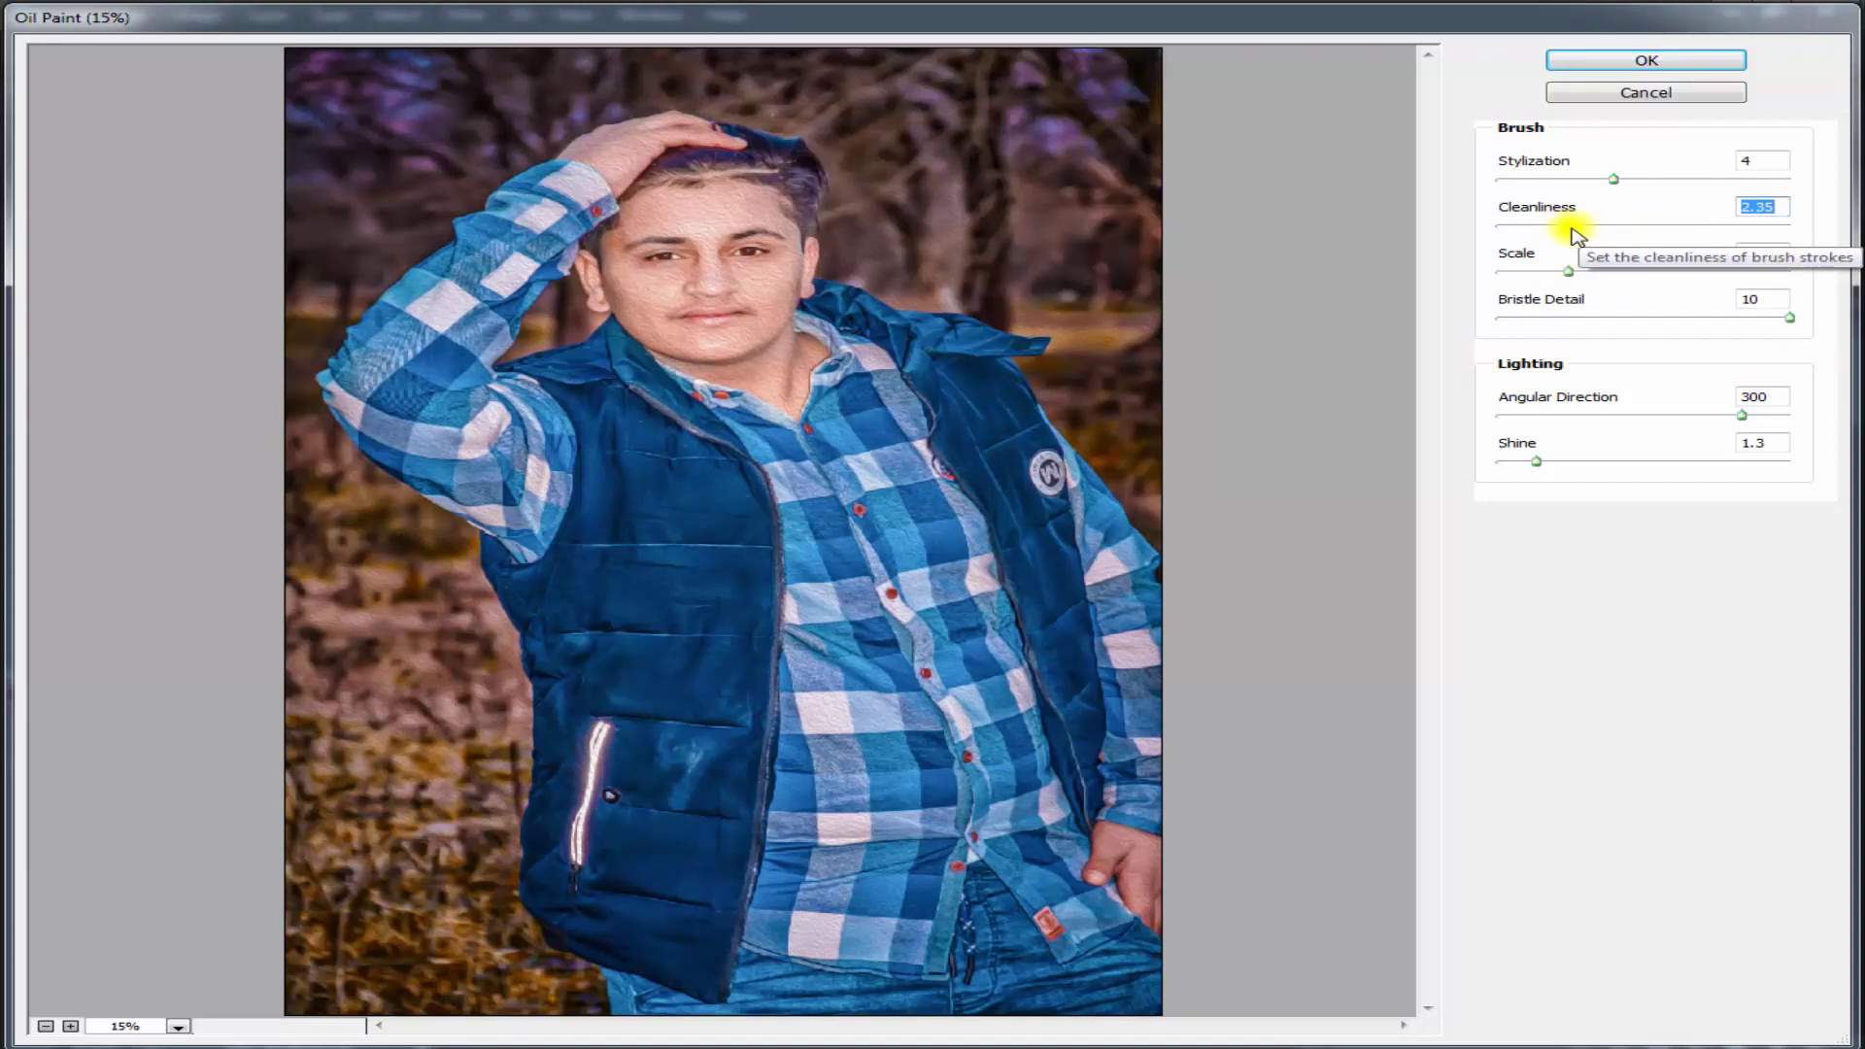
click(1565, 226)
click(1515, 225)
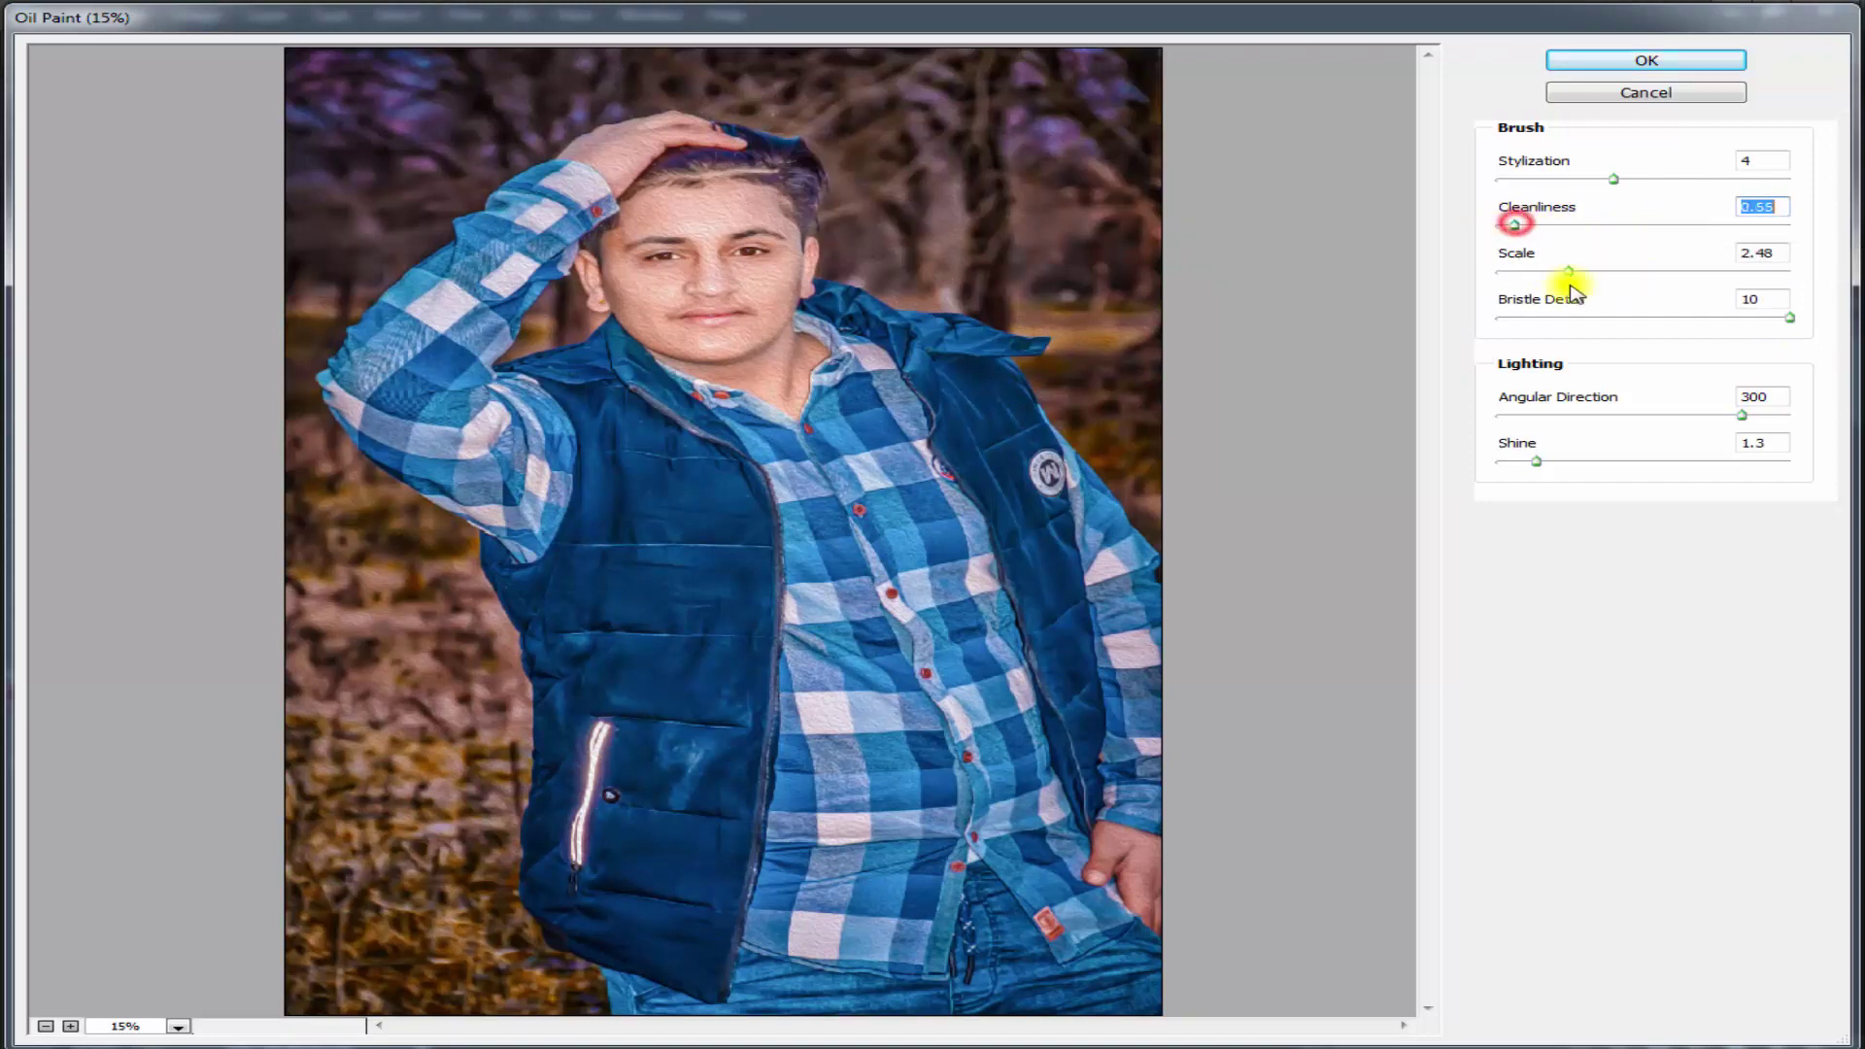
click(1565, 271)
click(1565, 272)
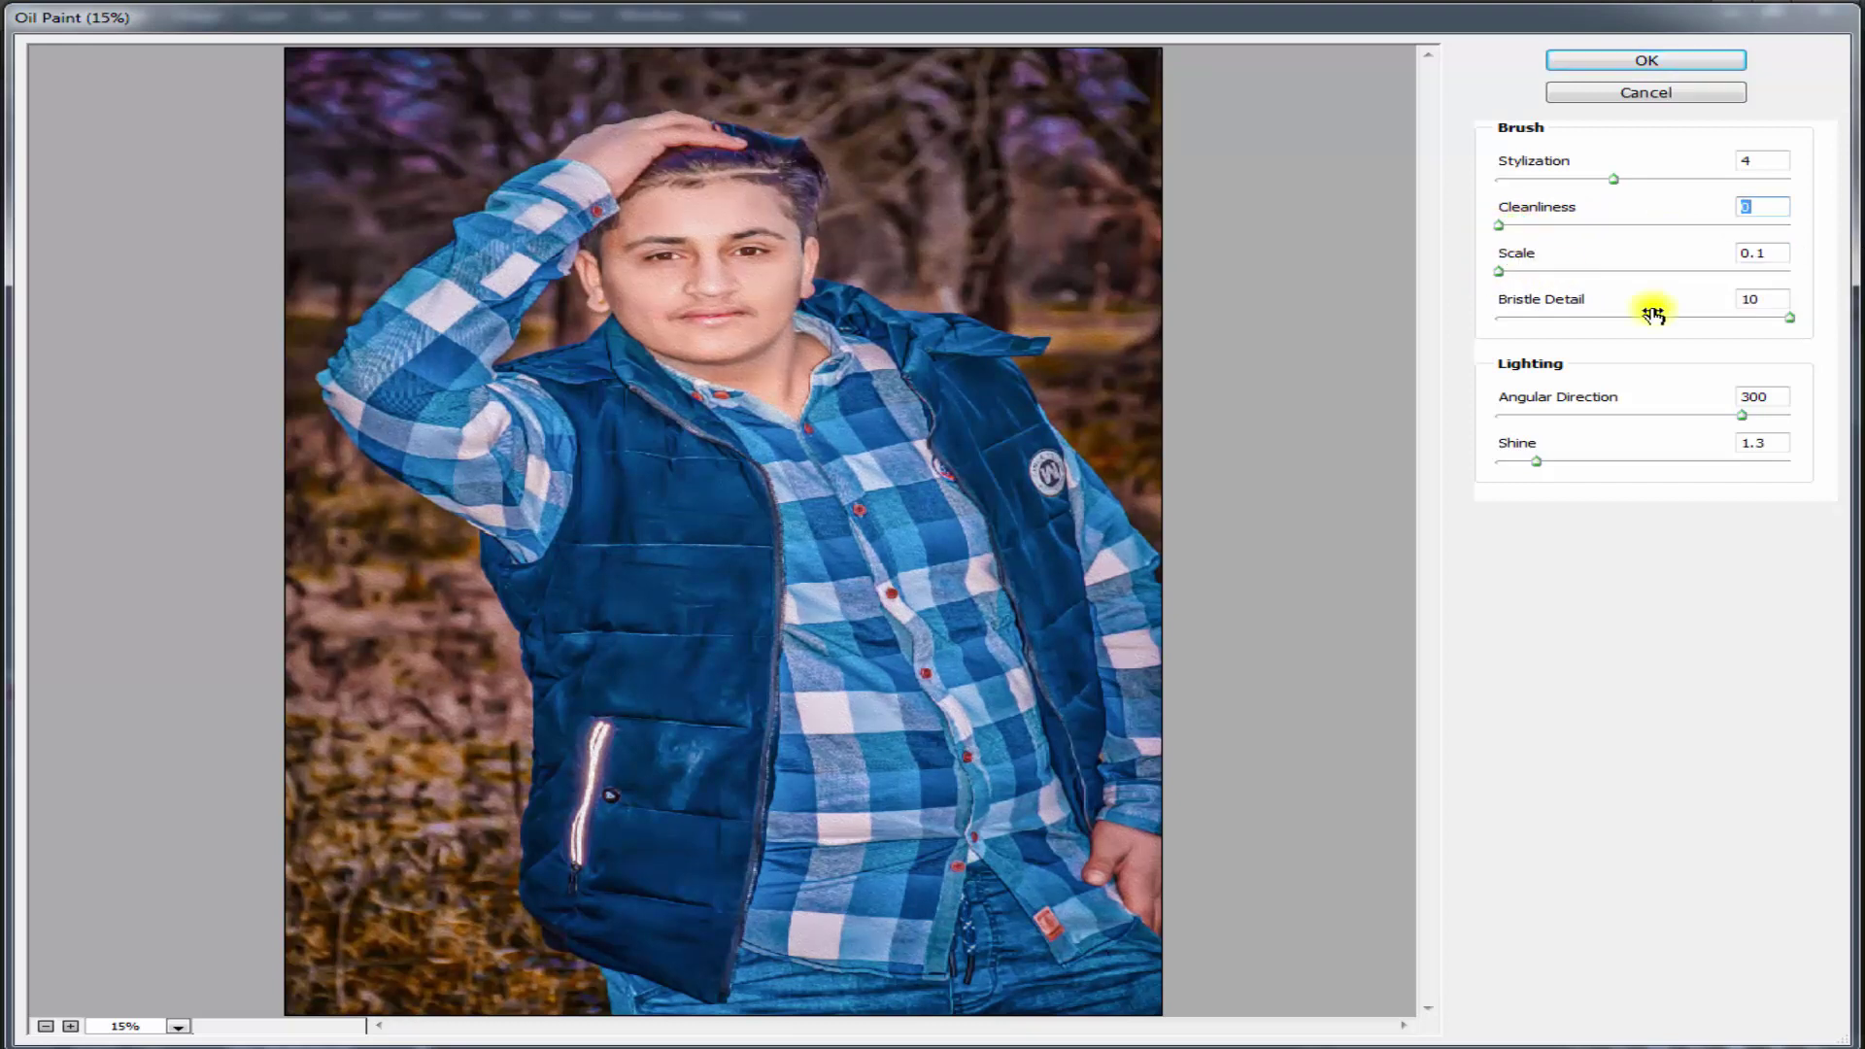
drag(1789, 319, 1549, 322)
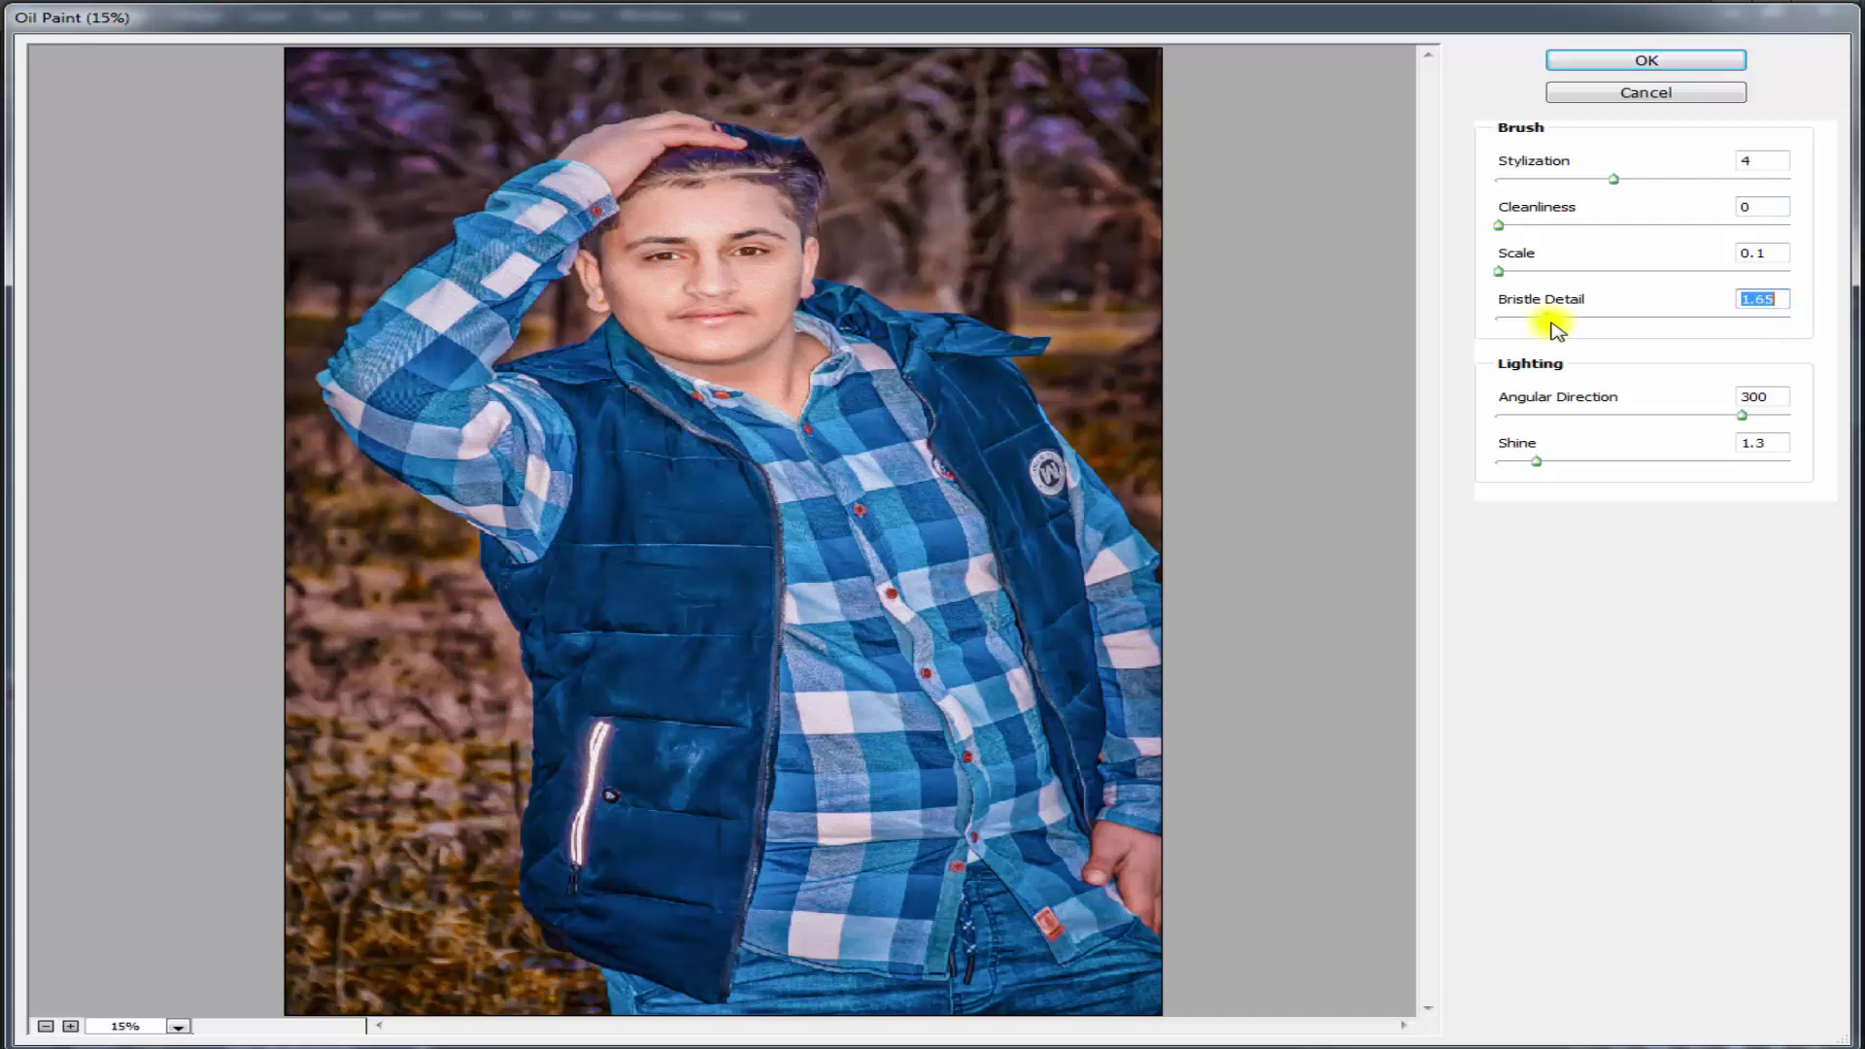
- Centre the face in the preview and adjust the lighting angle and shine to 1.1
scroll(1593, 364, up, 2)
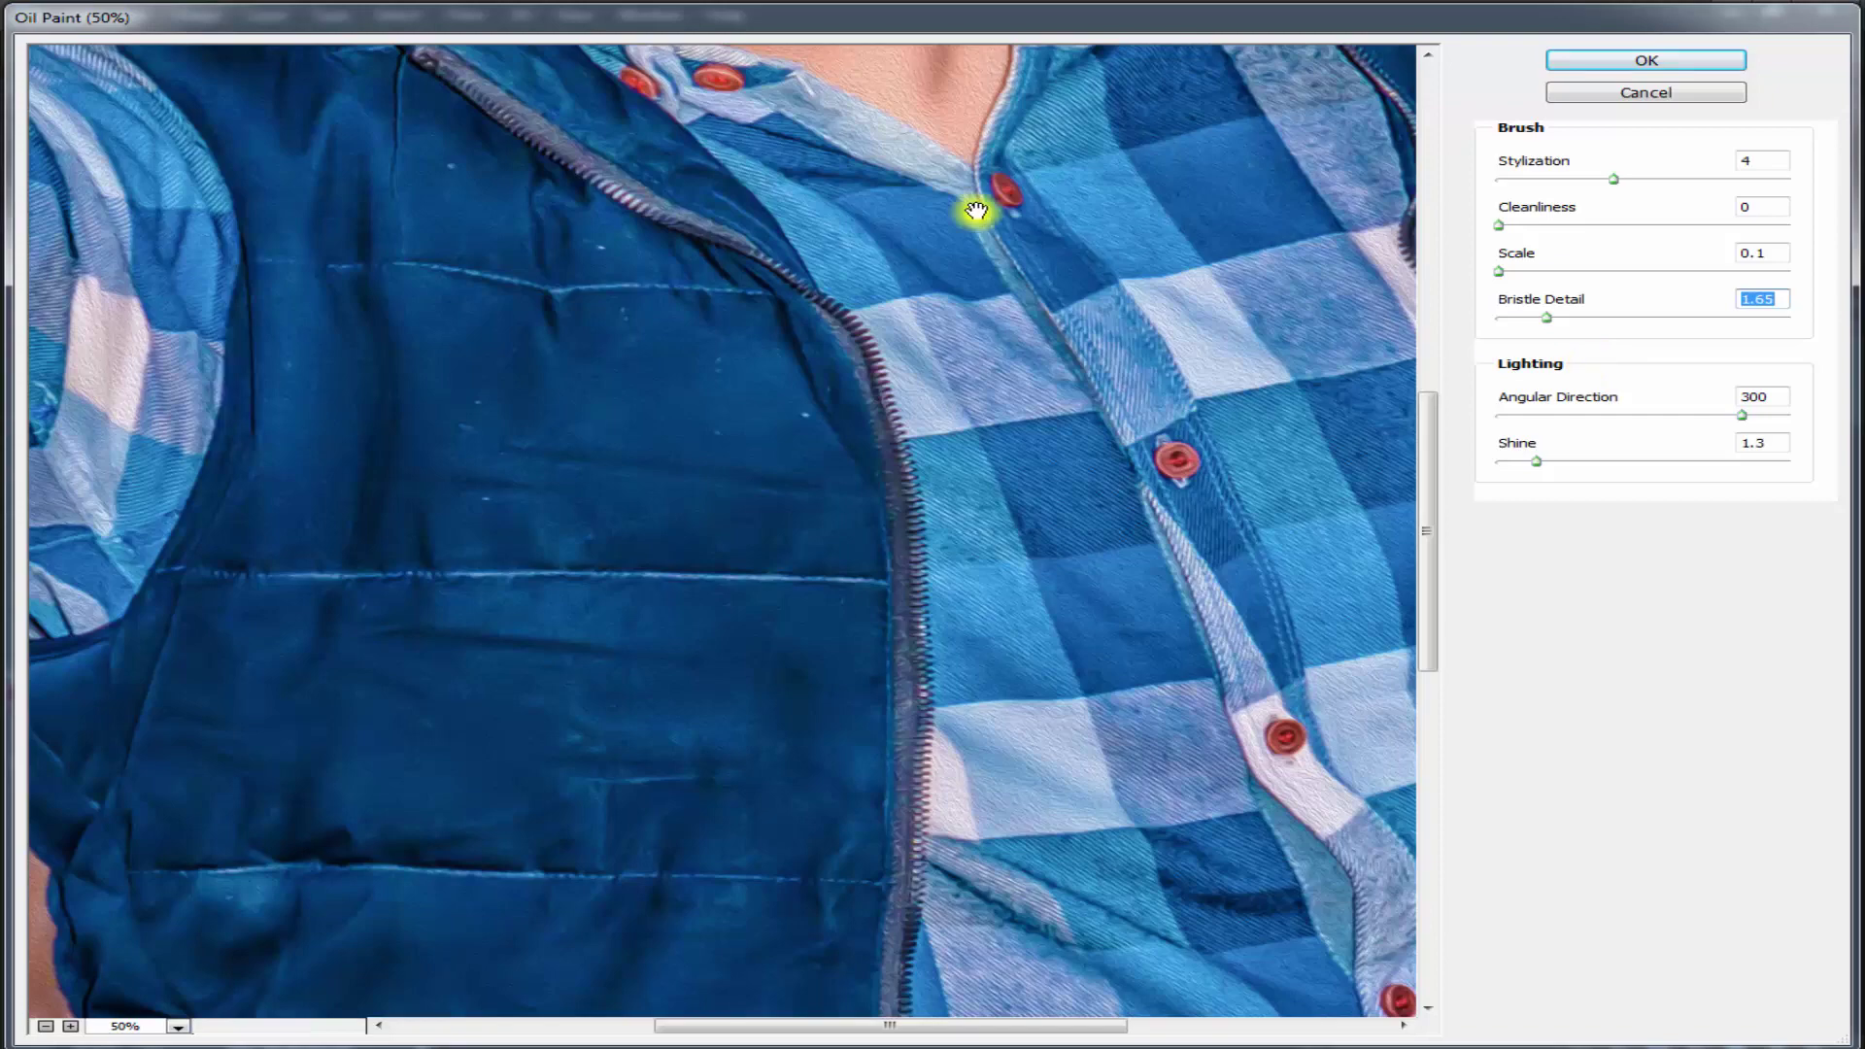
click(865, 404)
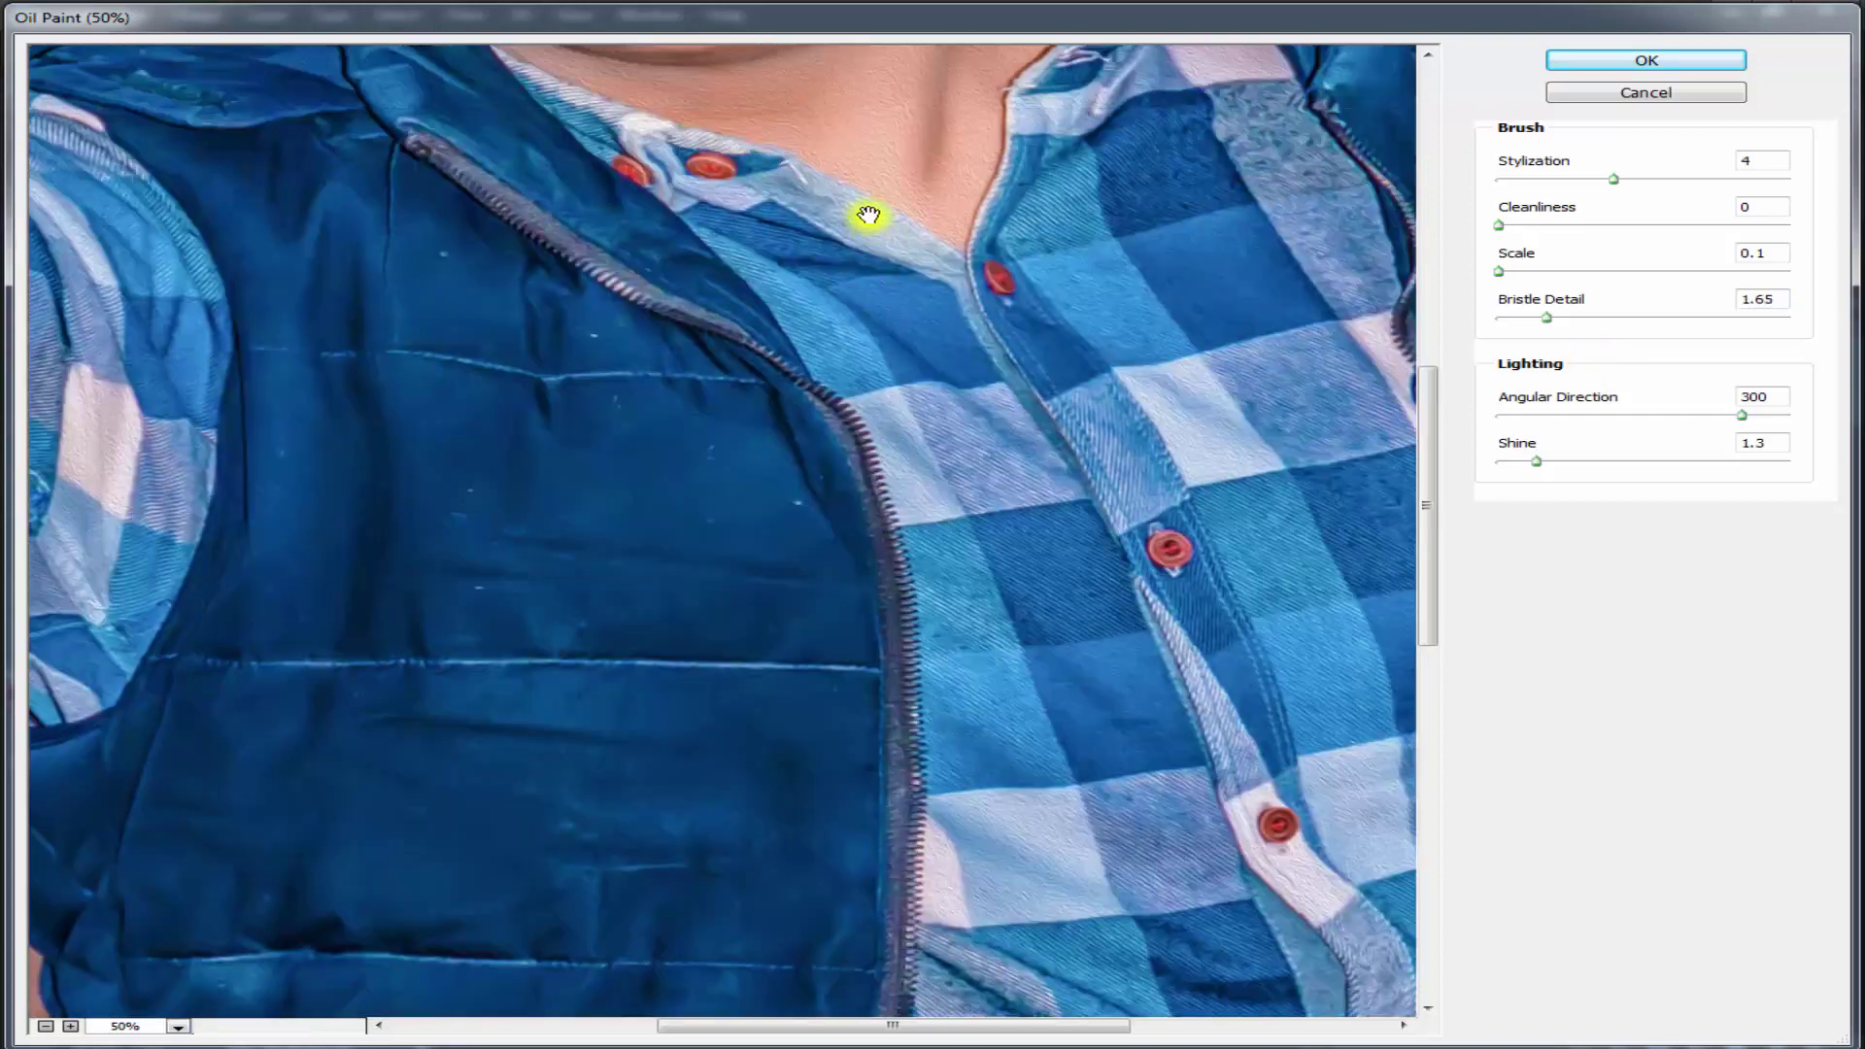
mouse_move(866, 208)
mouse_down()
mouse_move(832, 582)
mouse_move(942, 703)
mouse_up()
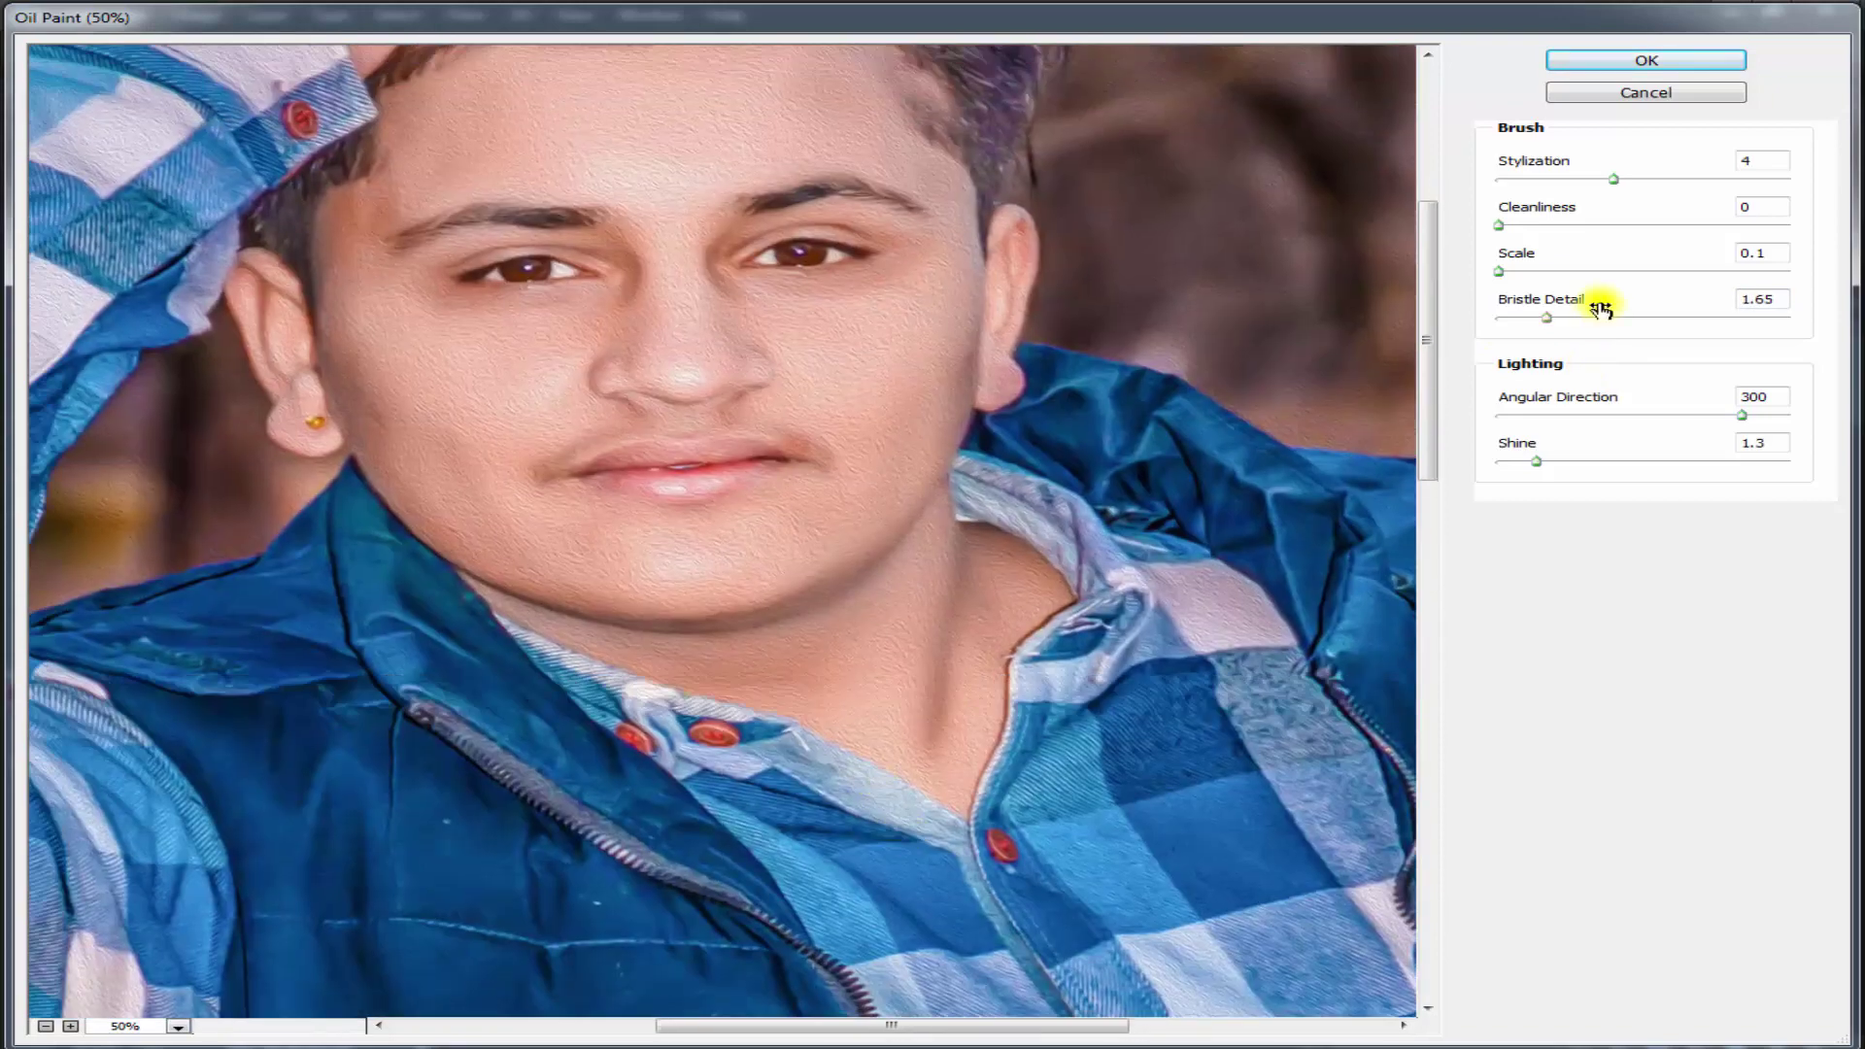
mouse_move(1743, 420)
mouse_down()
mouse_move(1578, 415)
mouse_move(1691, 464)
mouse_up()
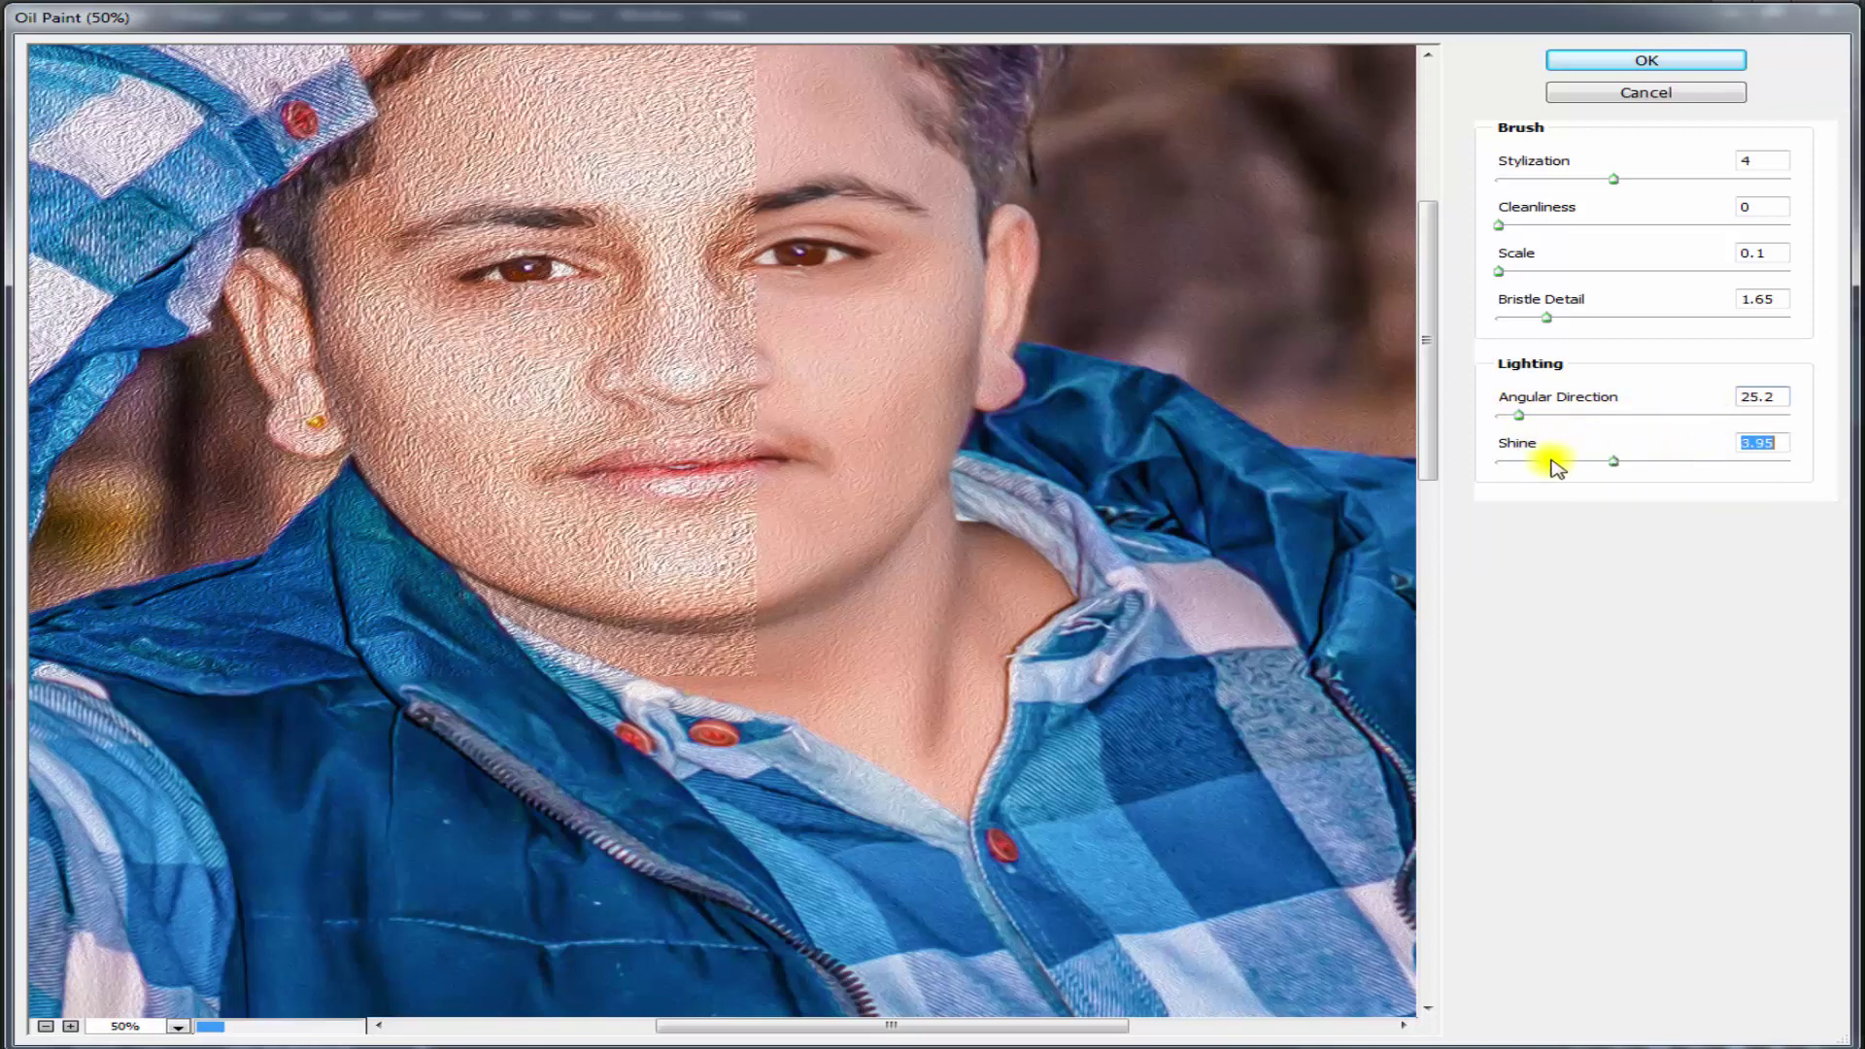
mouse_move(1557, 468)
mouse_down()
mouse_move(1511, 473)
mouse_move(1496, 420)
mouse_move(1767, 437)
mouse_up()
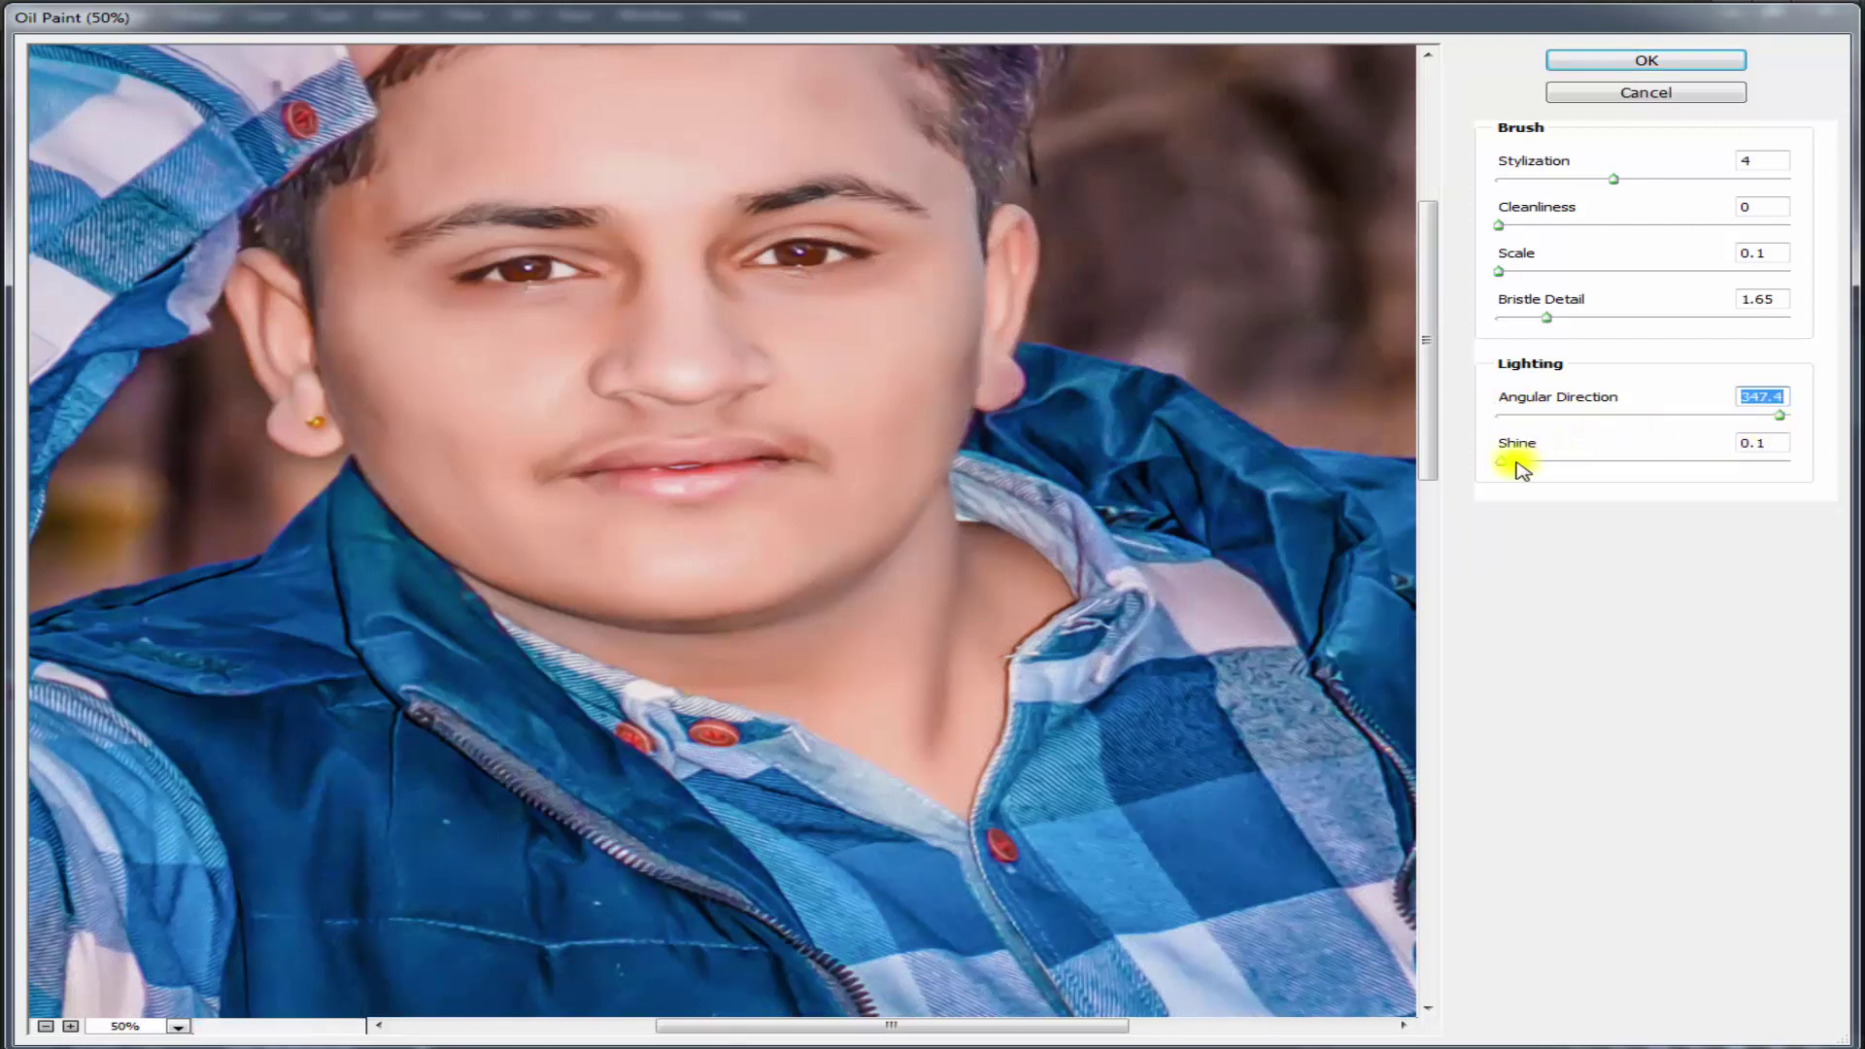
drag(1501, 461, 1539, 469)
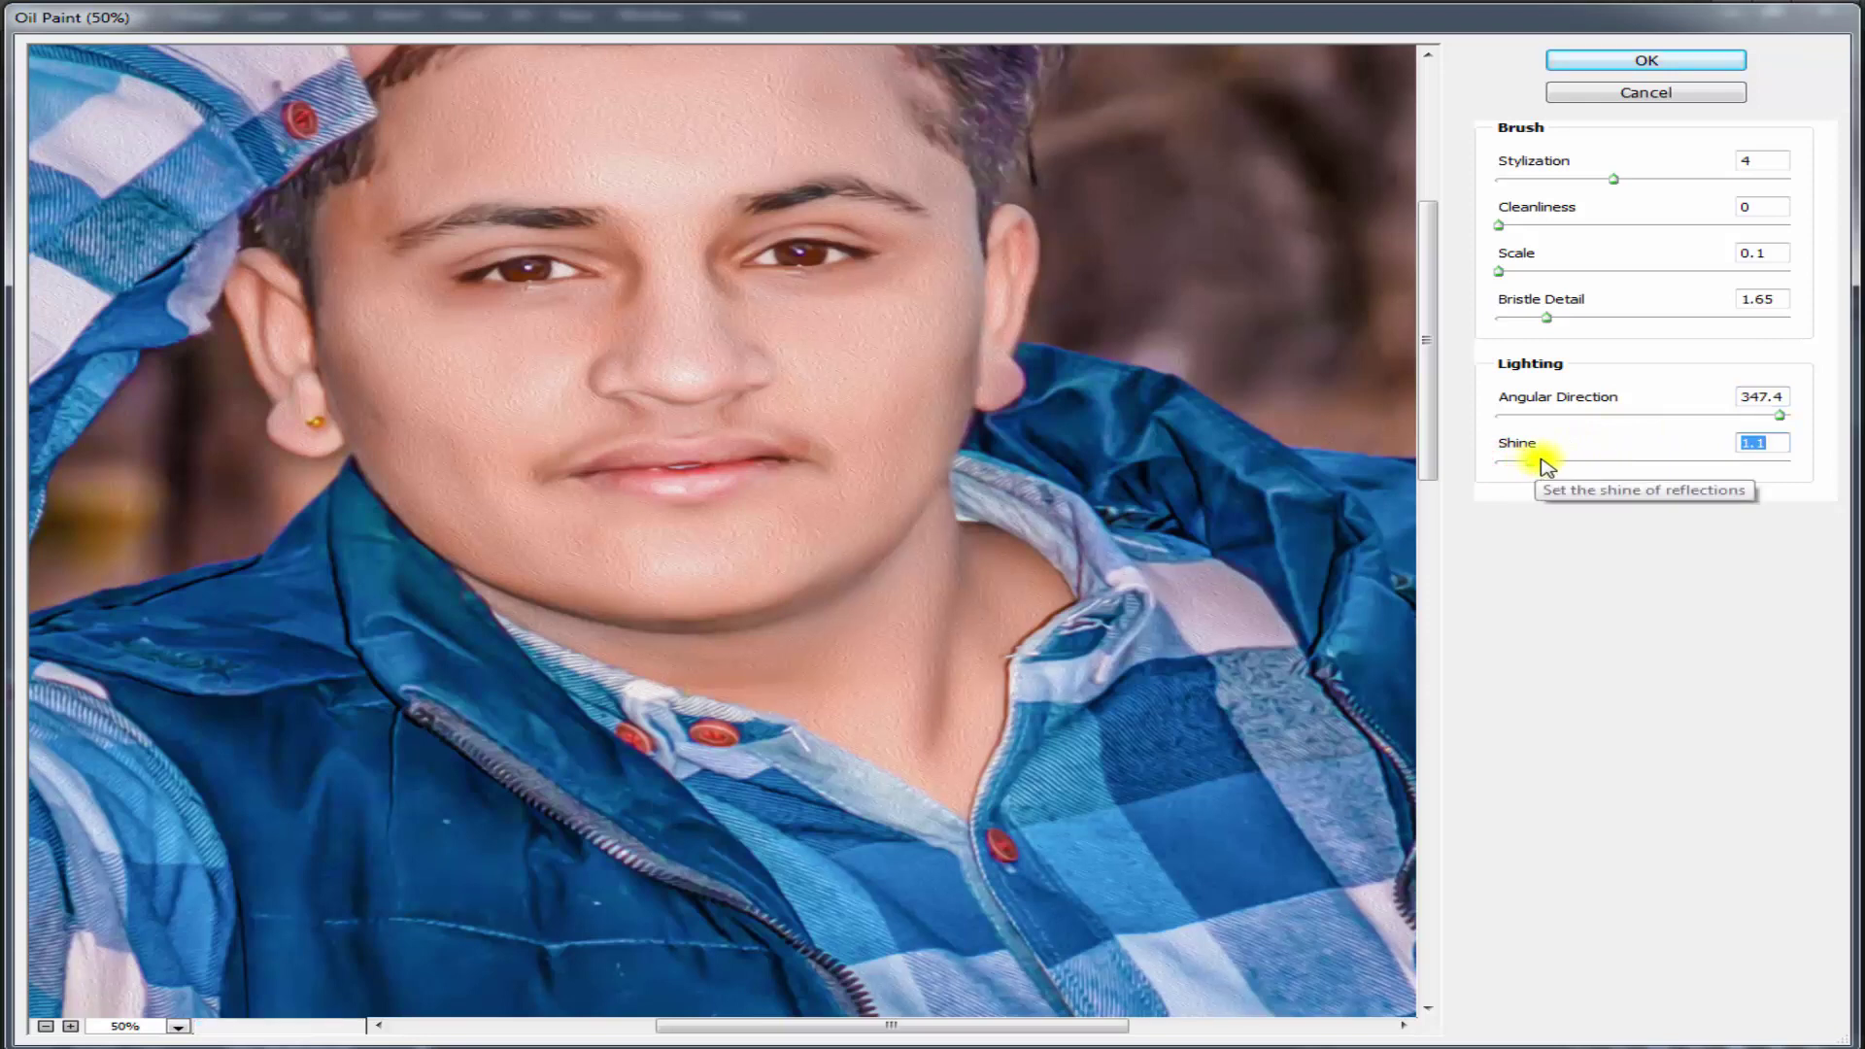
drag(1779, 416, 1610, 417)
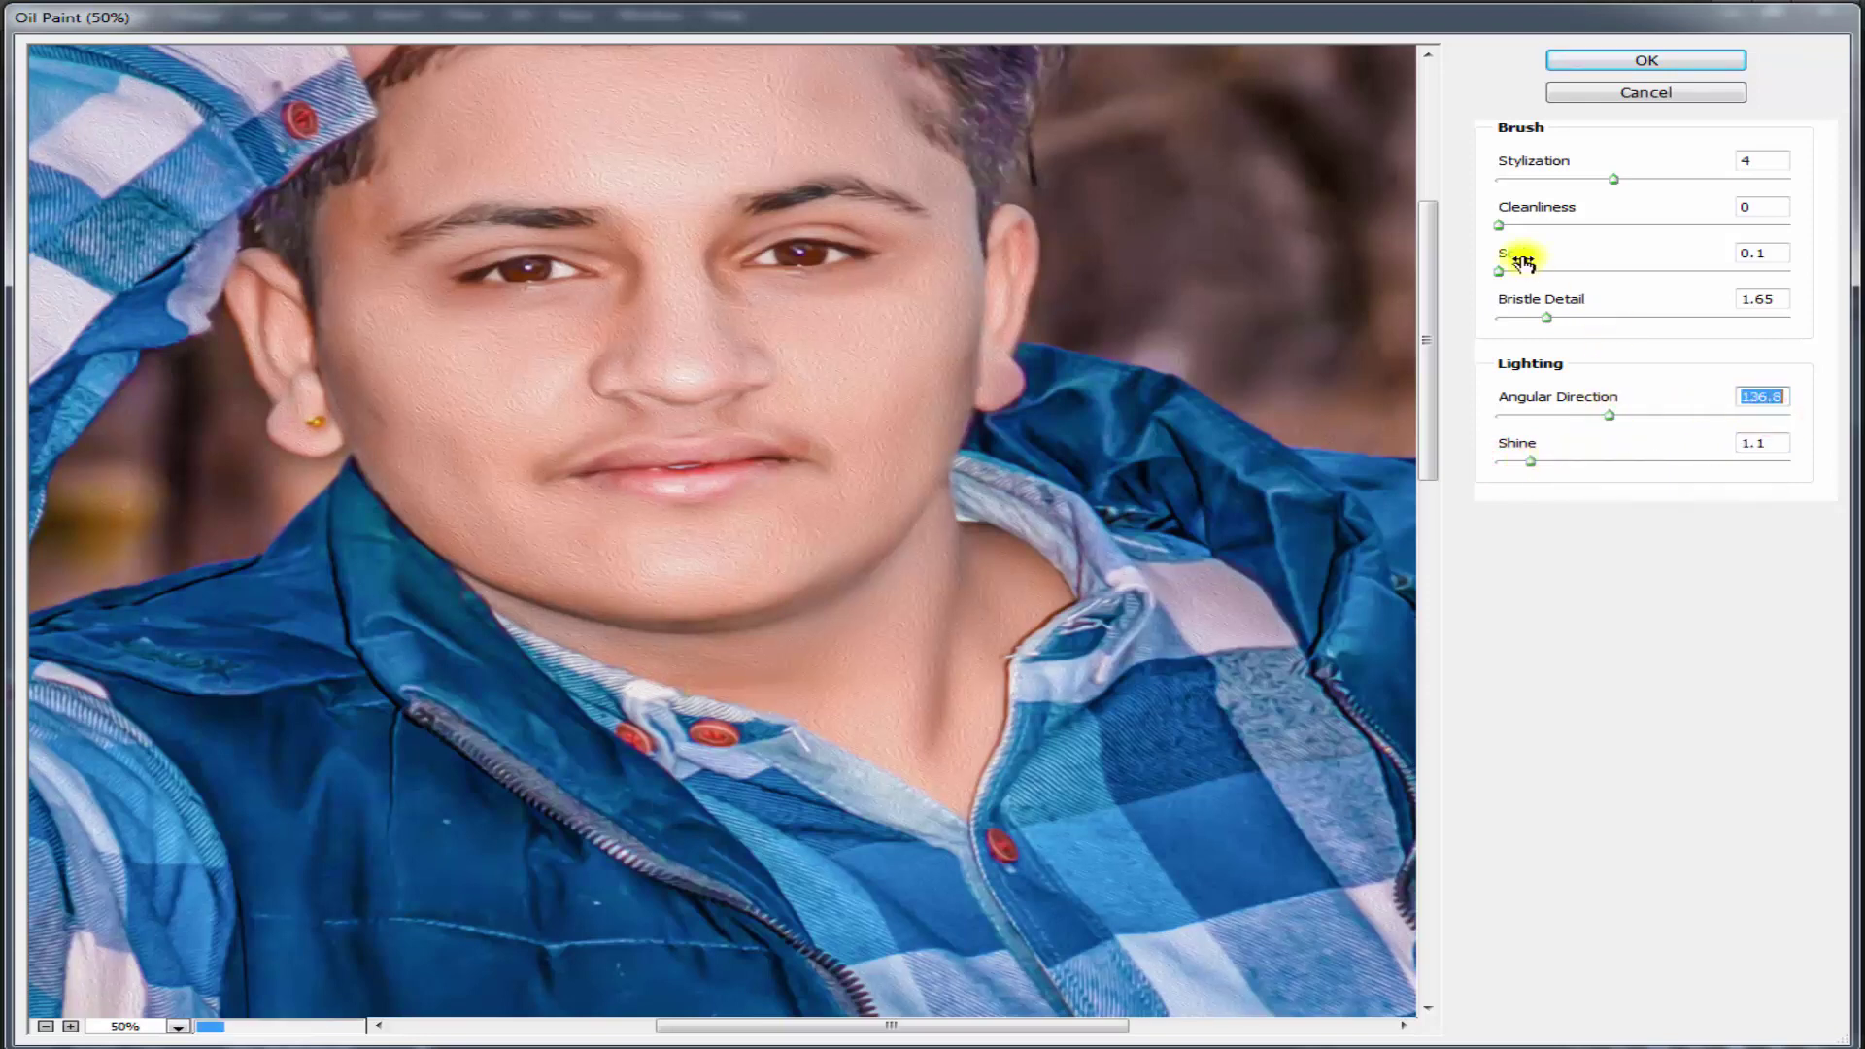
- Raise cleanliness to 9.7, lower stylization to 0.99 and apply the Oil Paint filter
drag(1502, 227, 1711, 229)
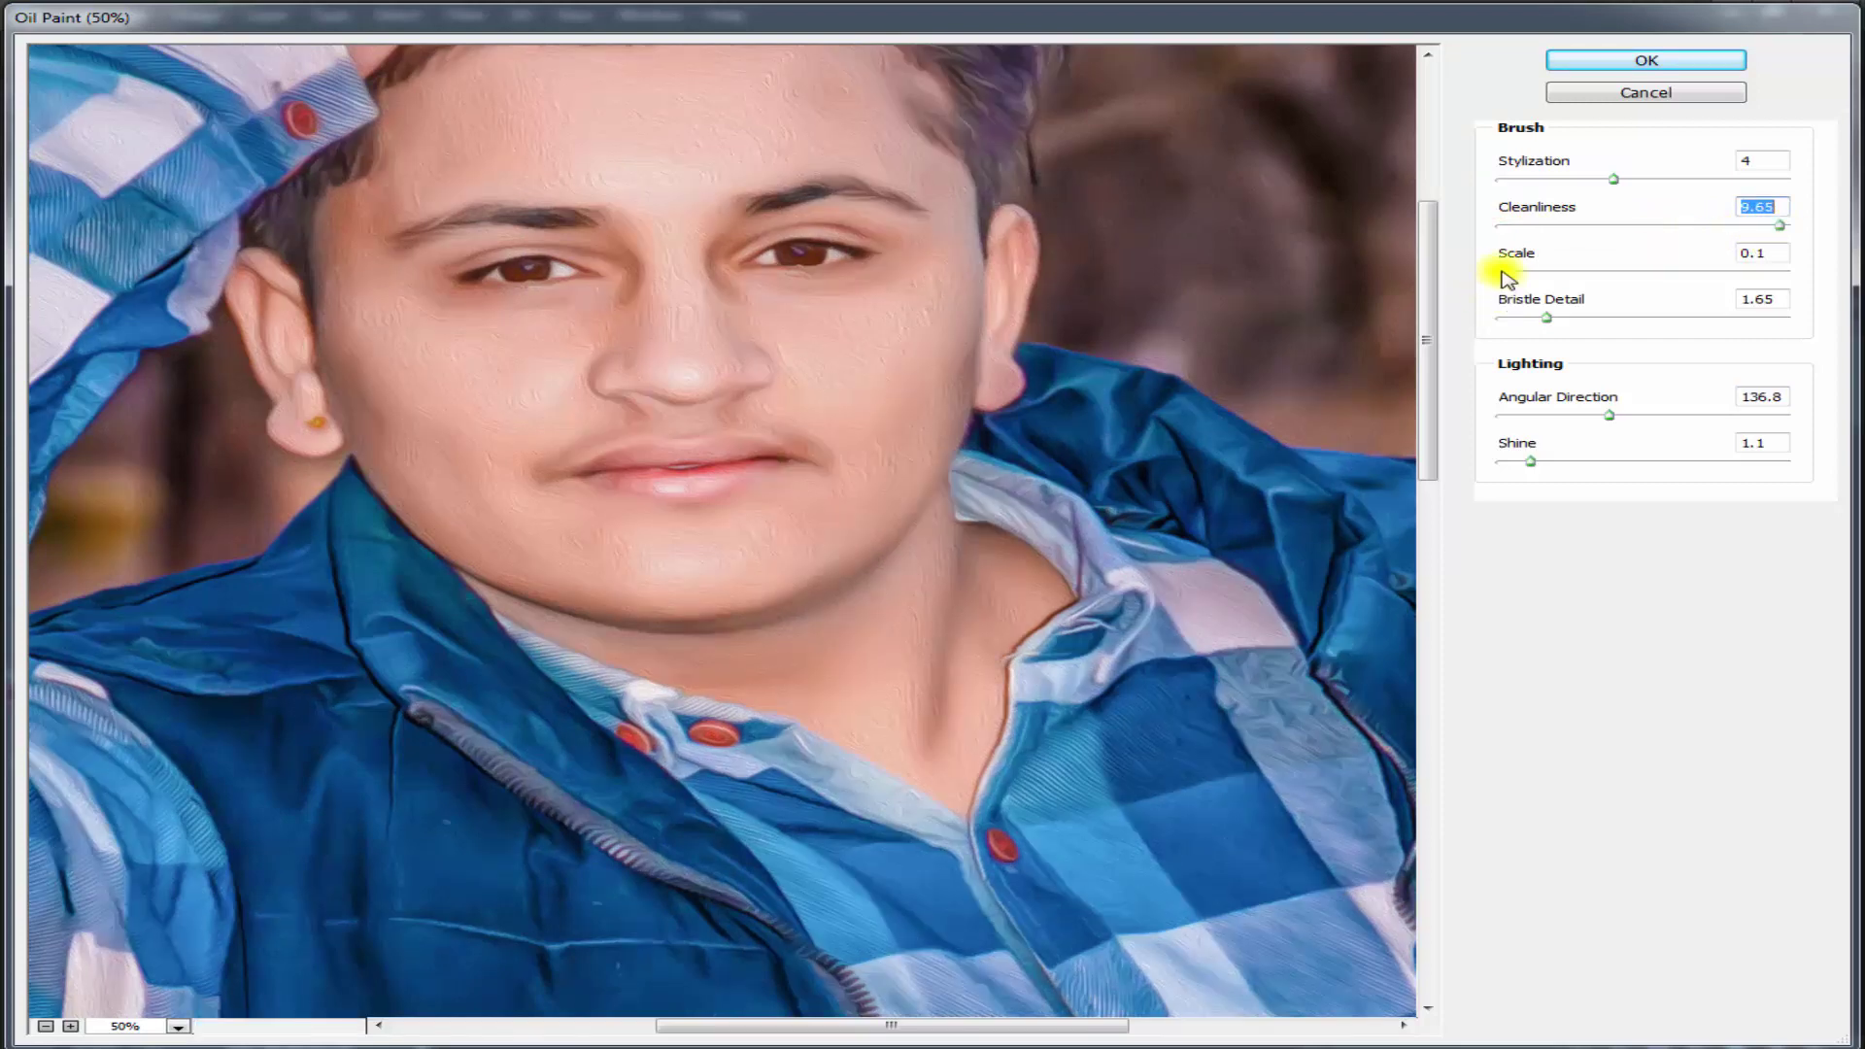
mouse_move(1499, 272)
mouse_down()
mouse_move(1542, 272)
mouse_move(1498, 272)
mouse_up()
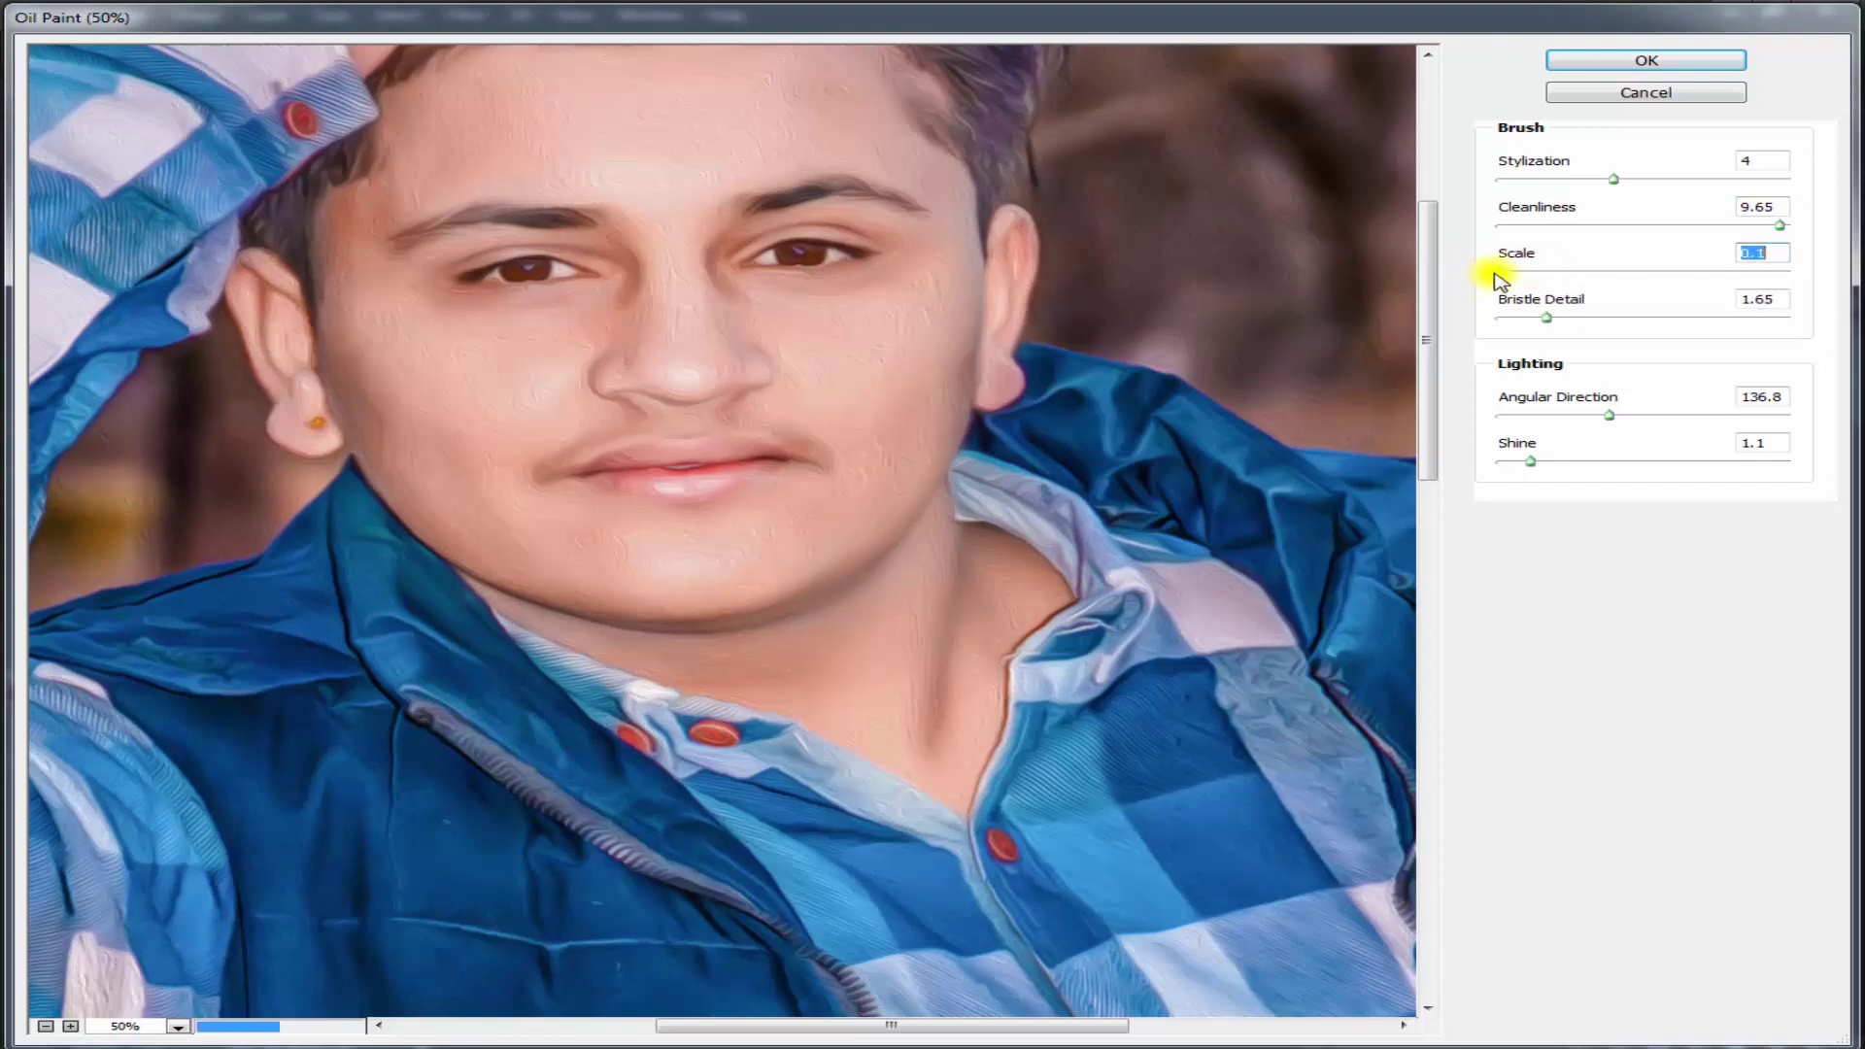
drag(1776, 225, 1834, 243)
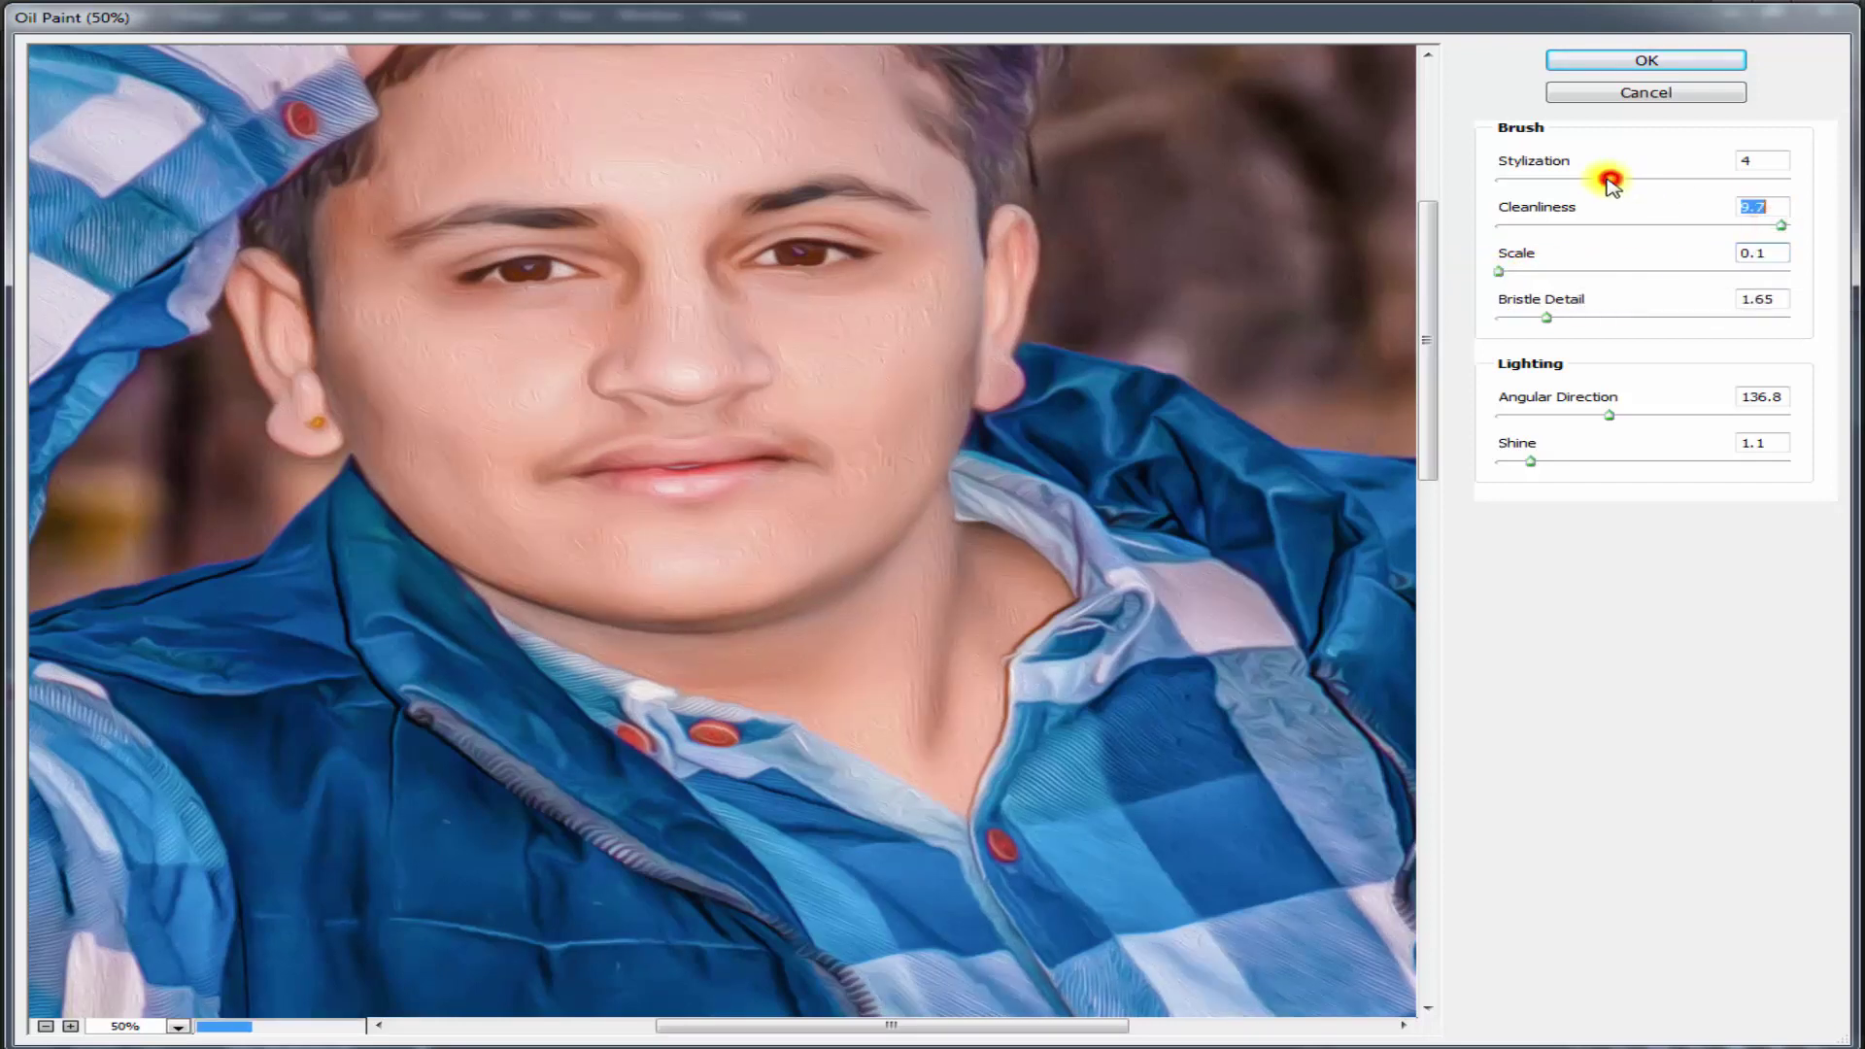
drag(1610, 180, 1528, 188)
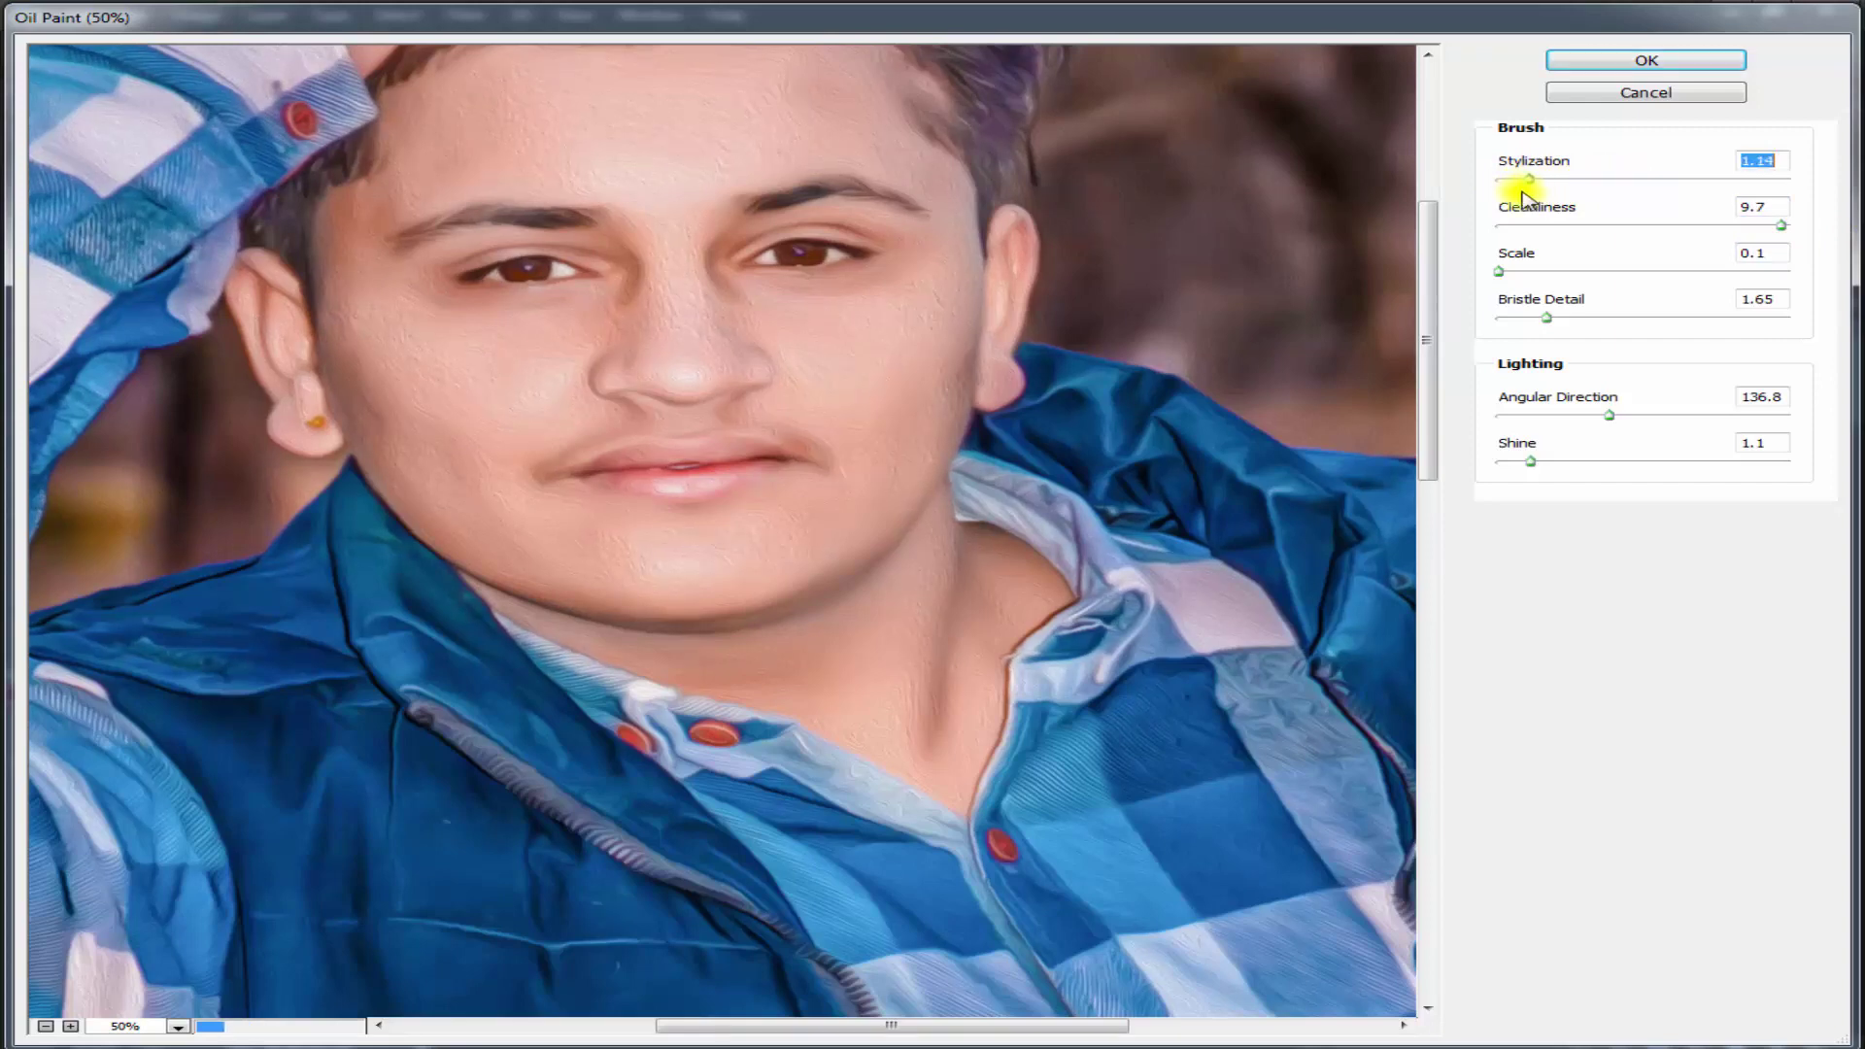
click(1685, 56)
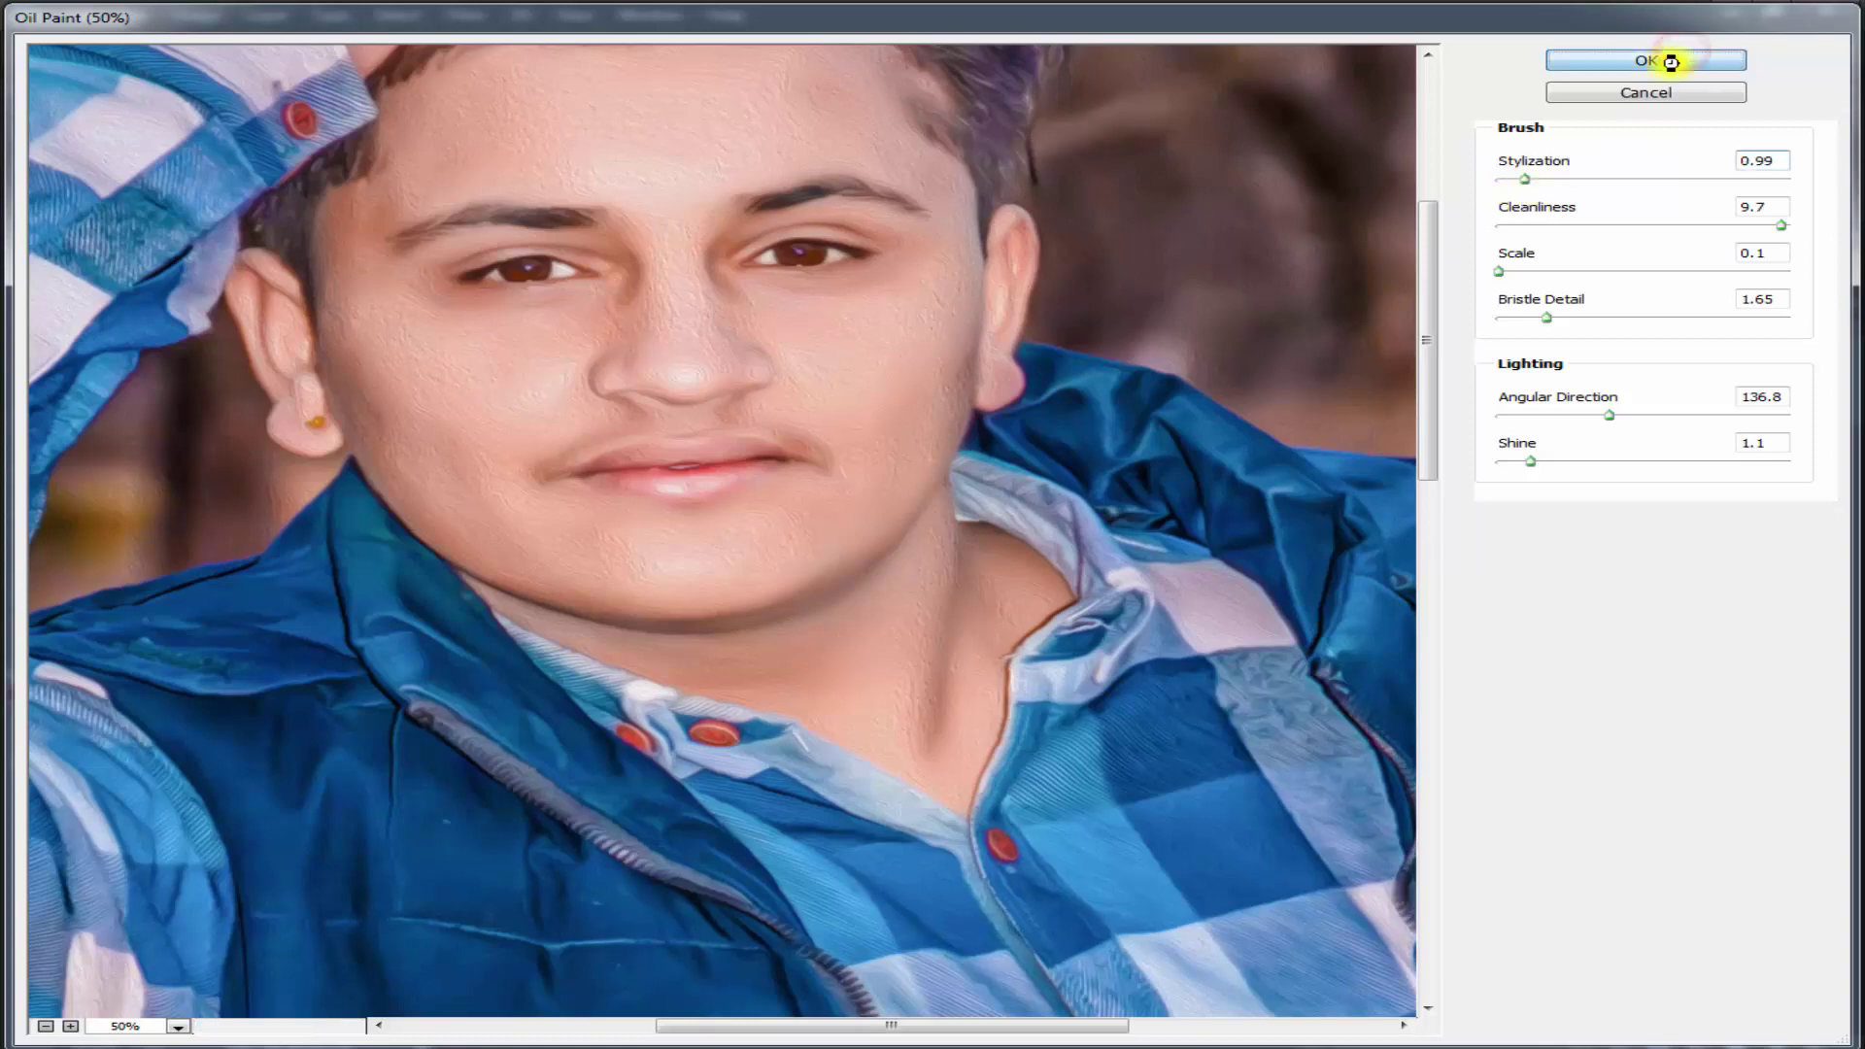
click(1665, 61)
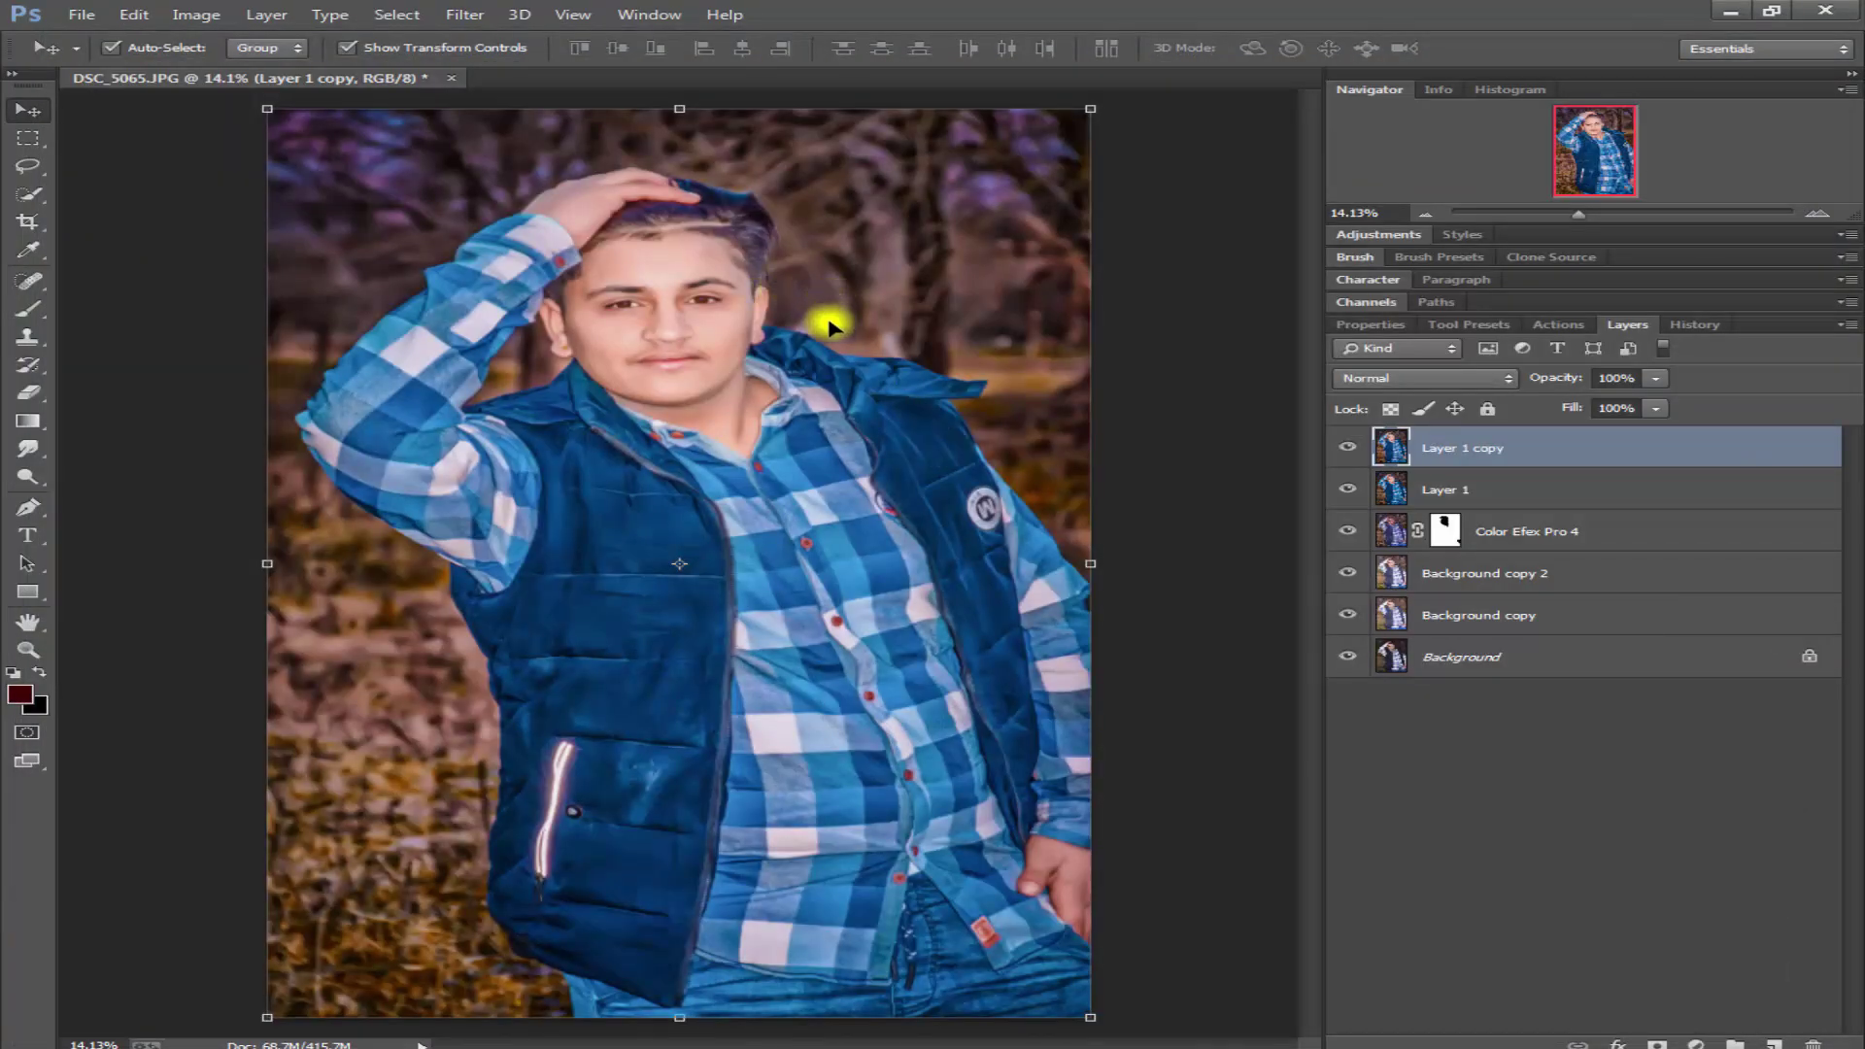
- Zoom to 100% to inspect the painted face, then bring up the File menu
key(ctrl+plus)
key(ctrl+plus)
key(ctrl+plus)
key(ctrl+plus)
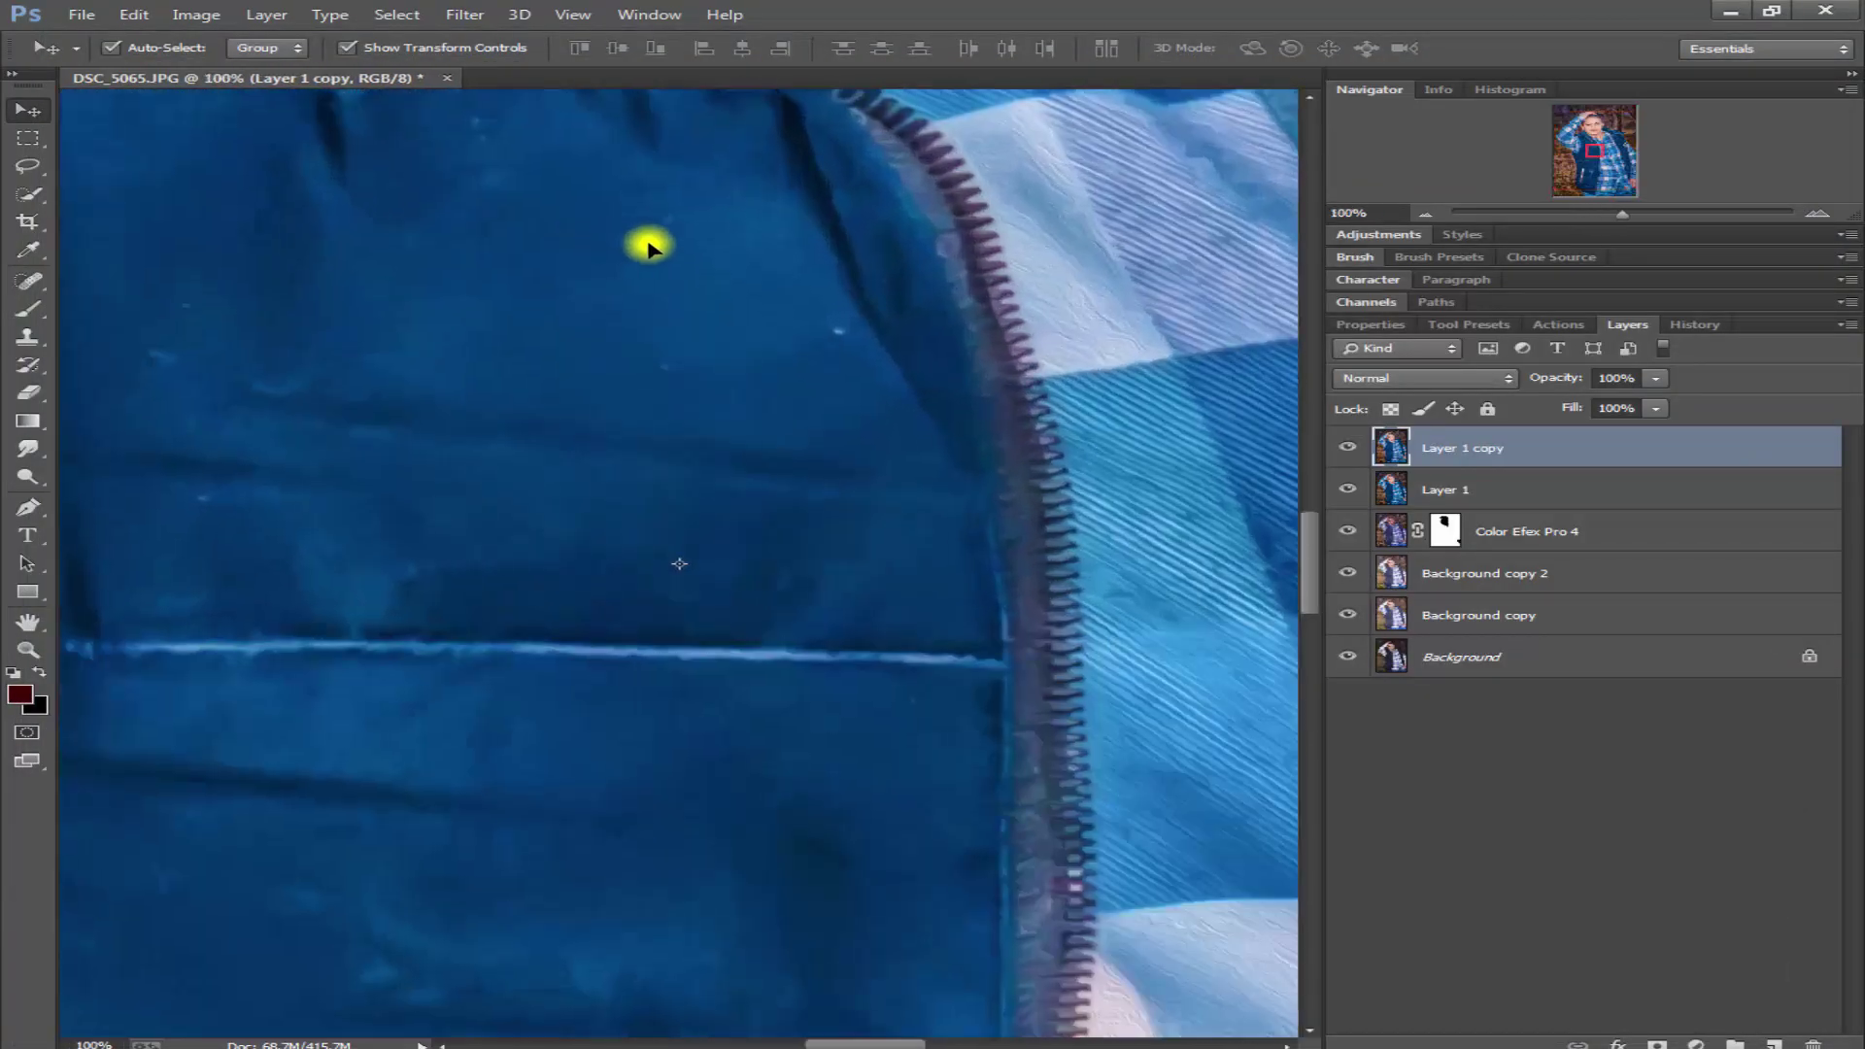
key(ctrl+plus)
key(ctrl+plus)
scroll(575, 406, up, 5)
scroll(550, 358, up, 5)
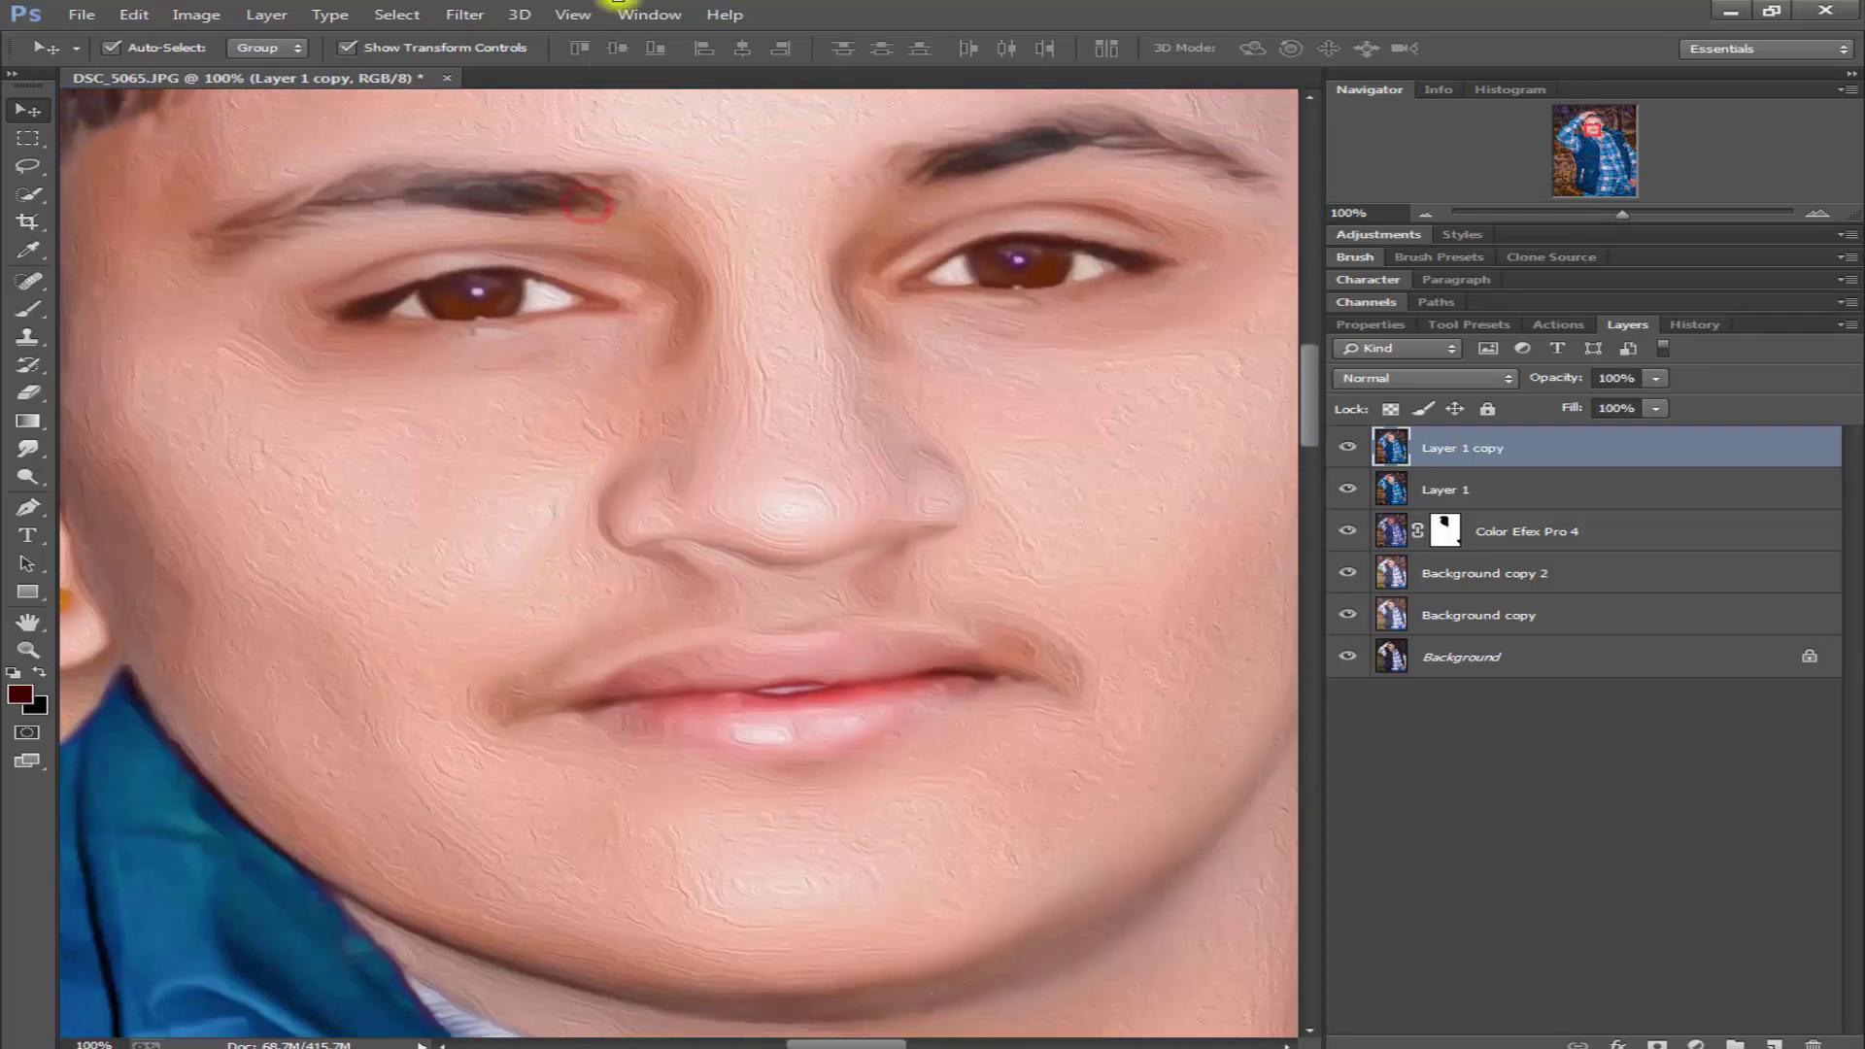
click(458, 13)
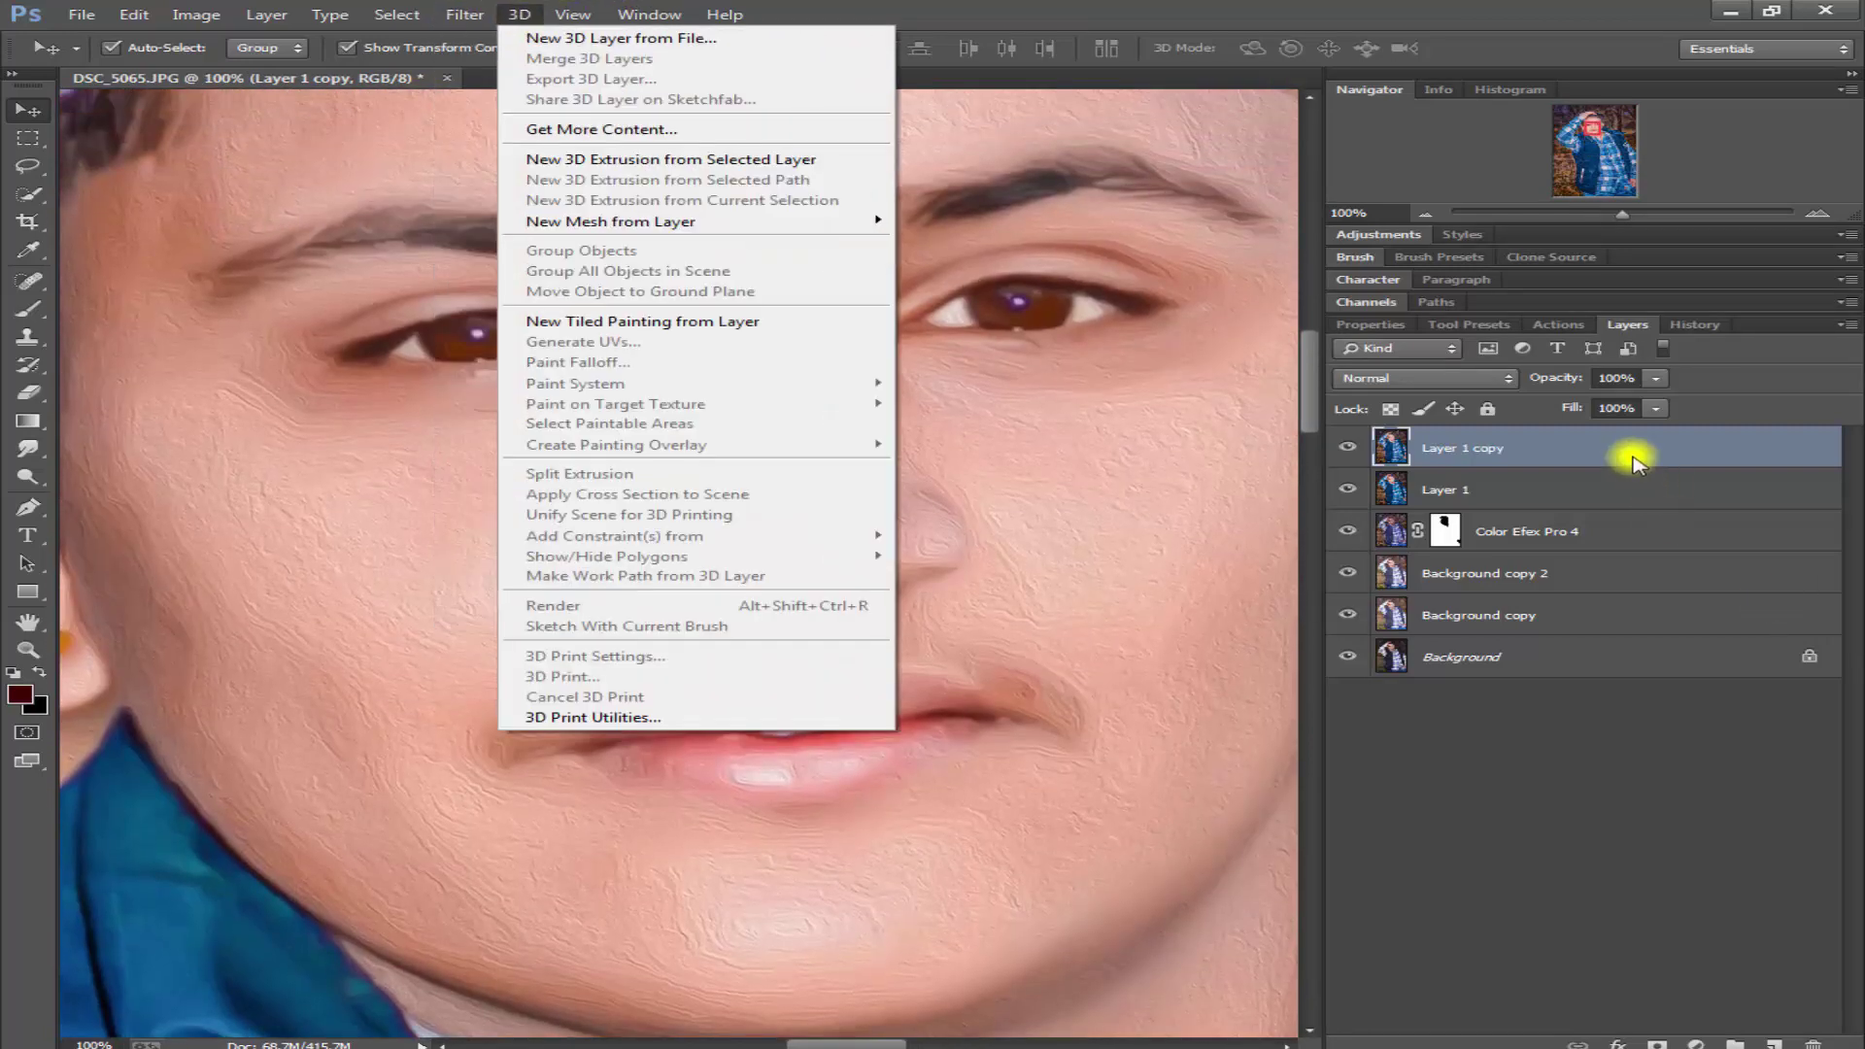
click(1574, 448)
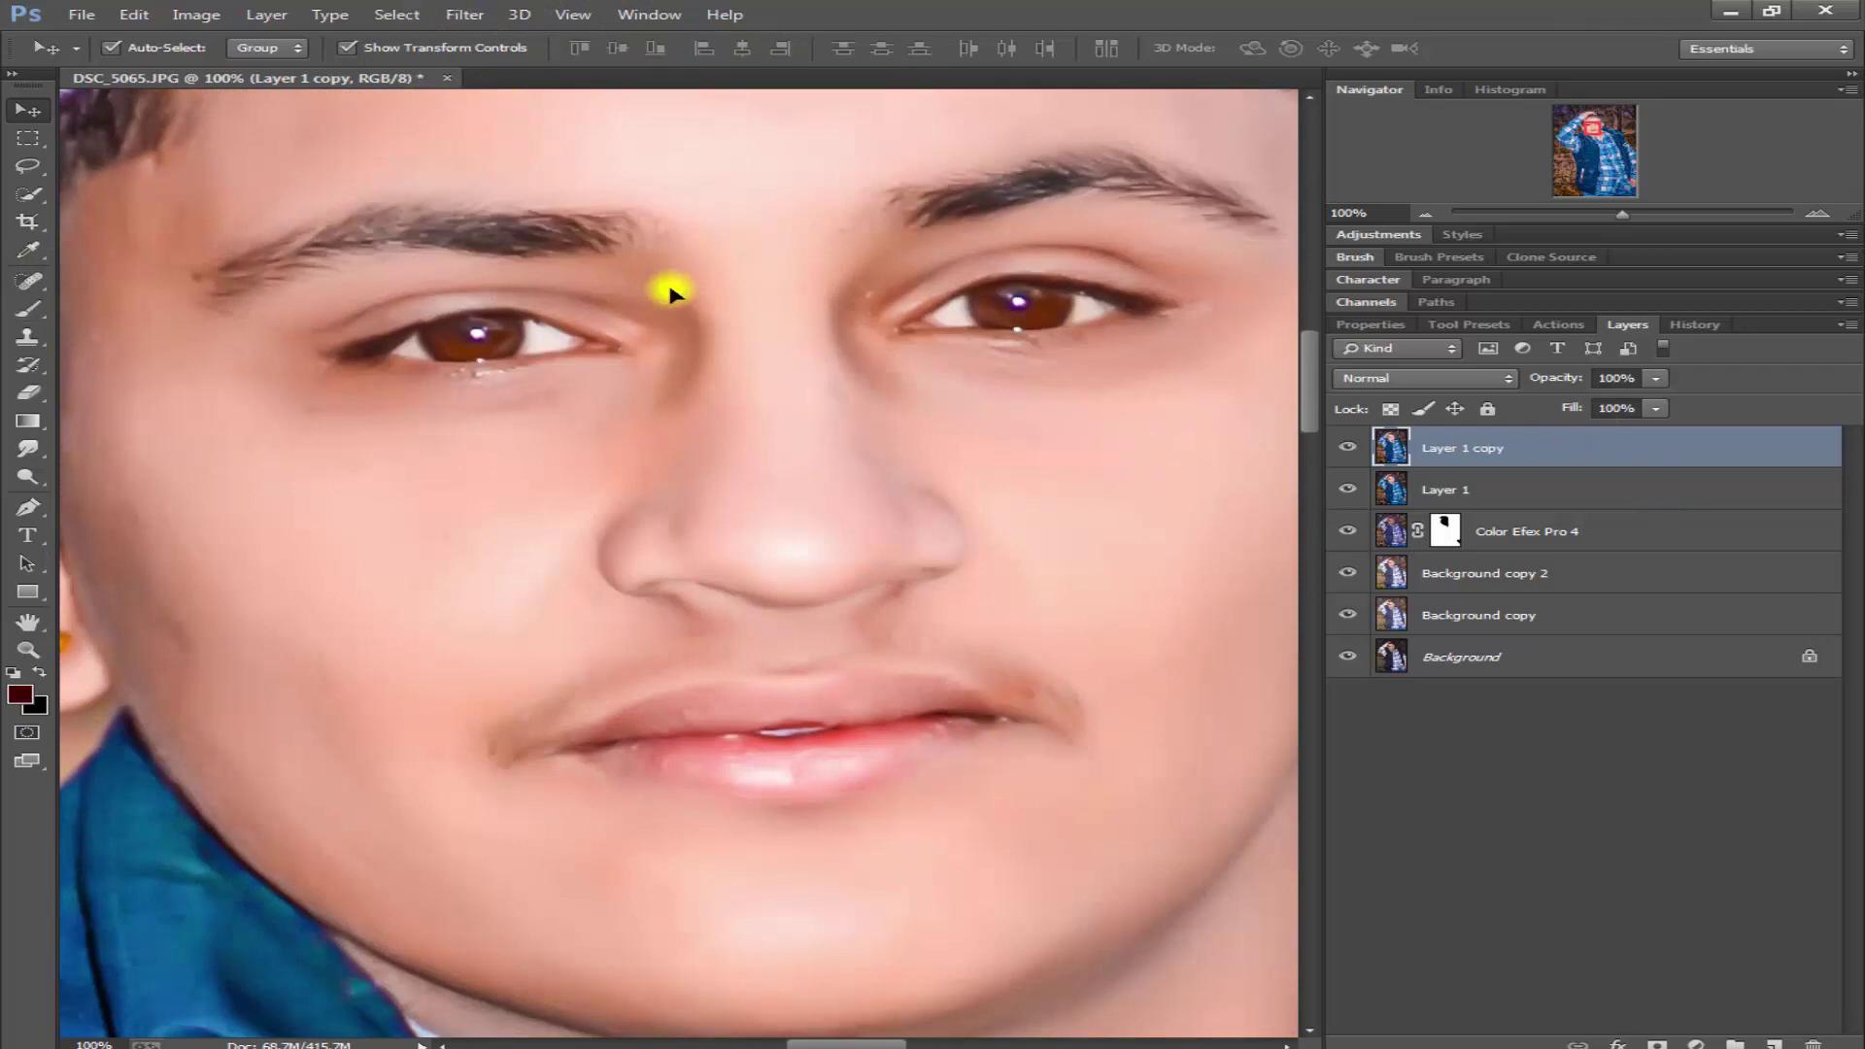
click(82, 14)
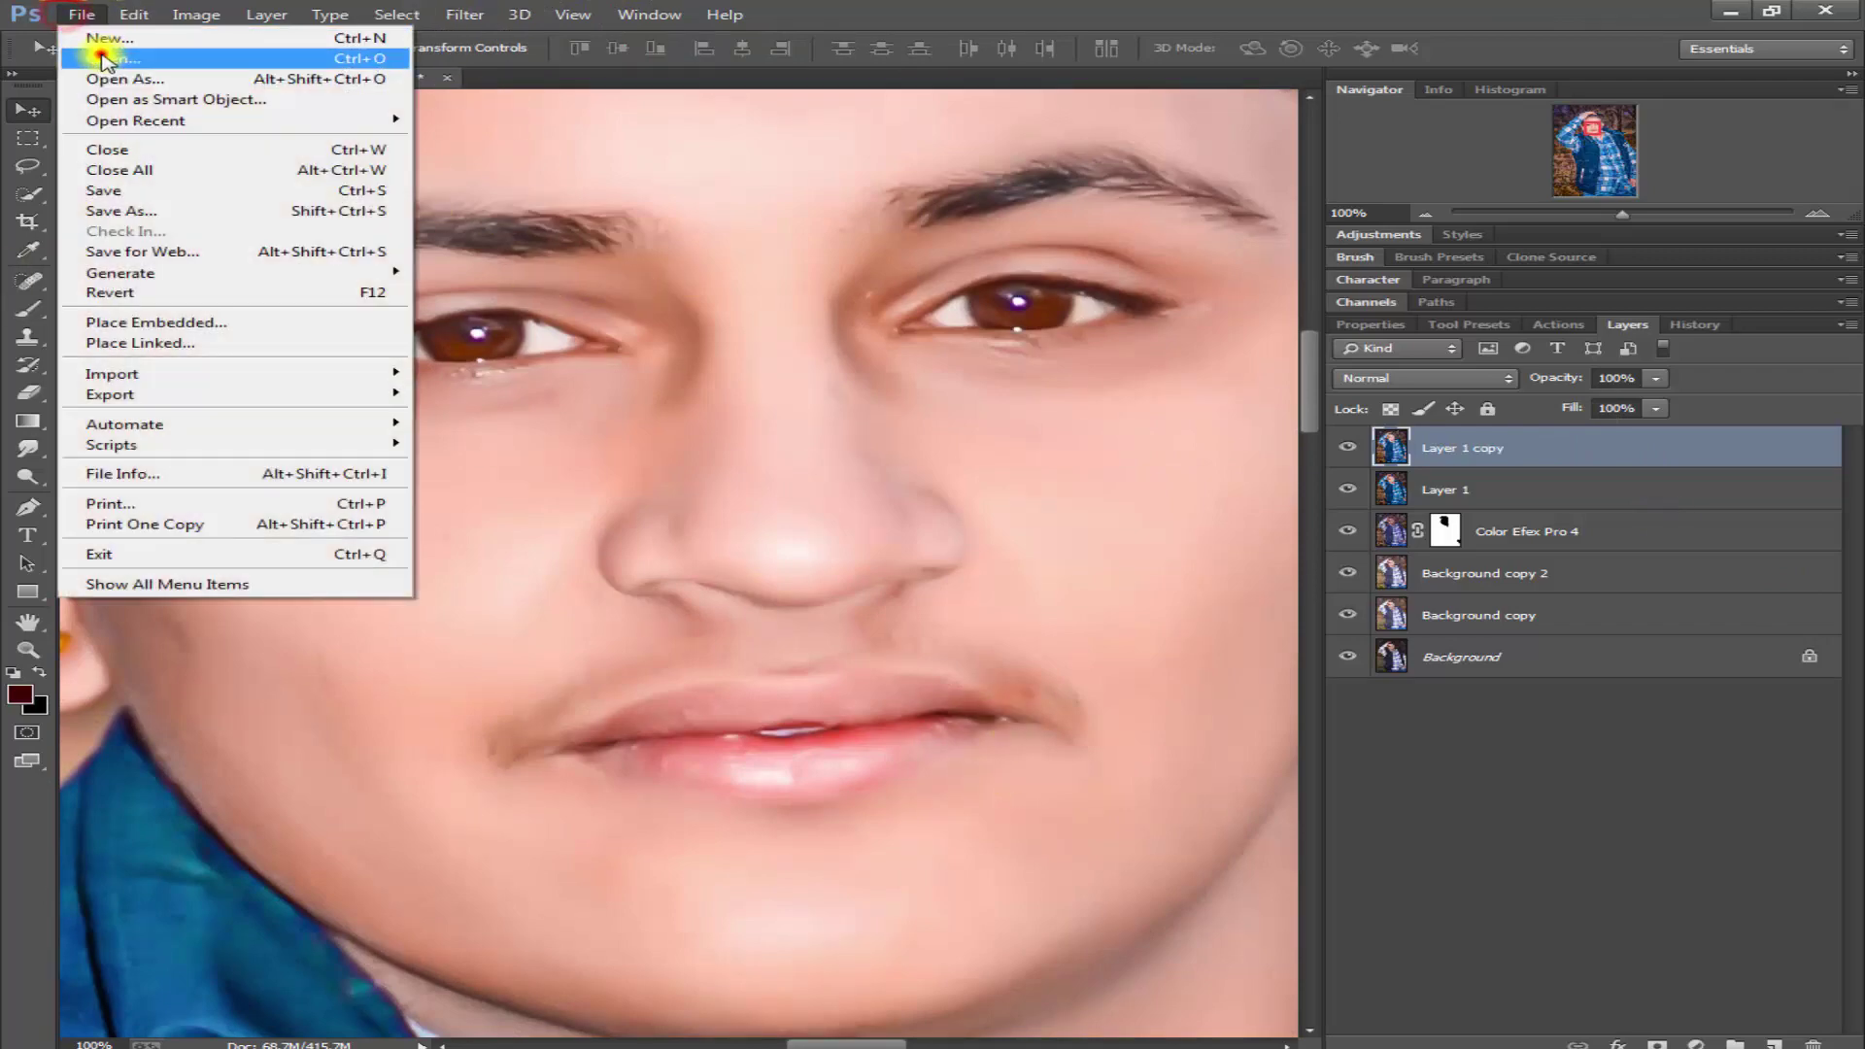
- Start opening a file and browse to the Manipulation Stock folder on drive E
click(107, 56)
click(118, 396)
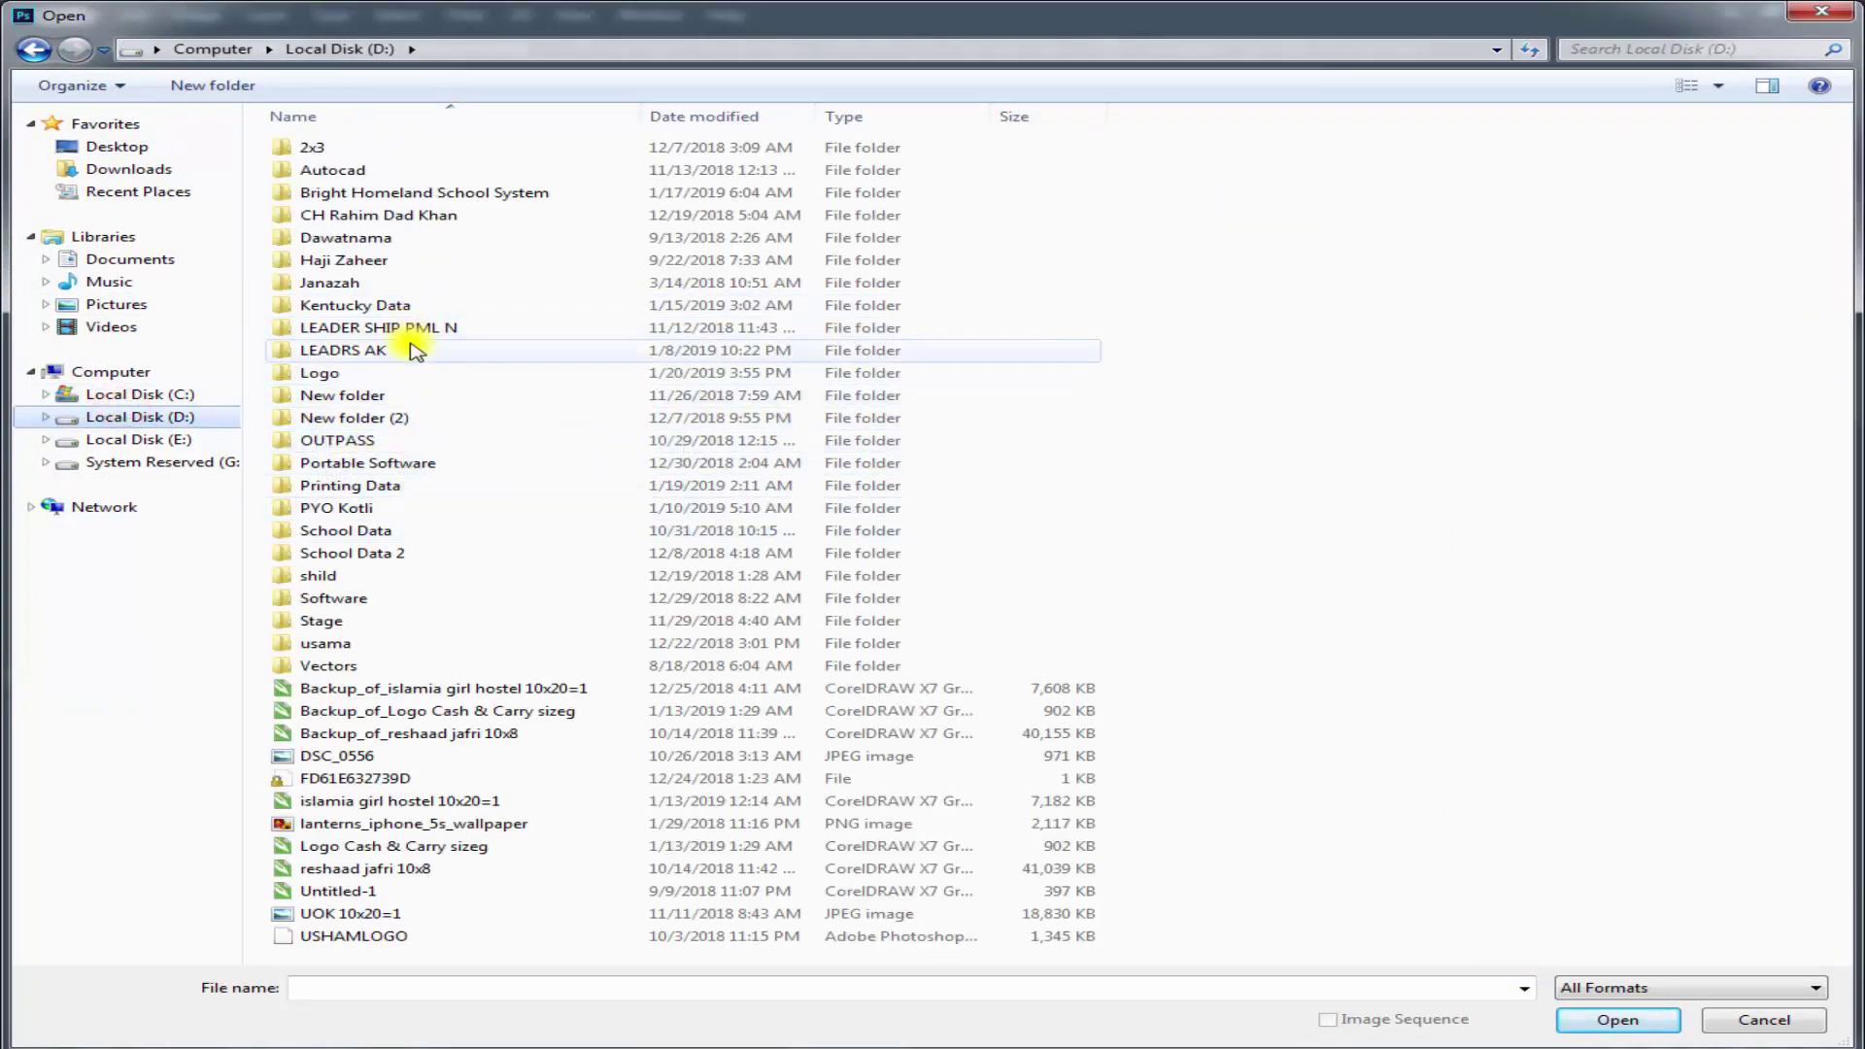
click(223, 439)
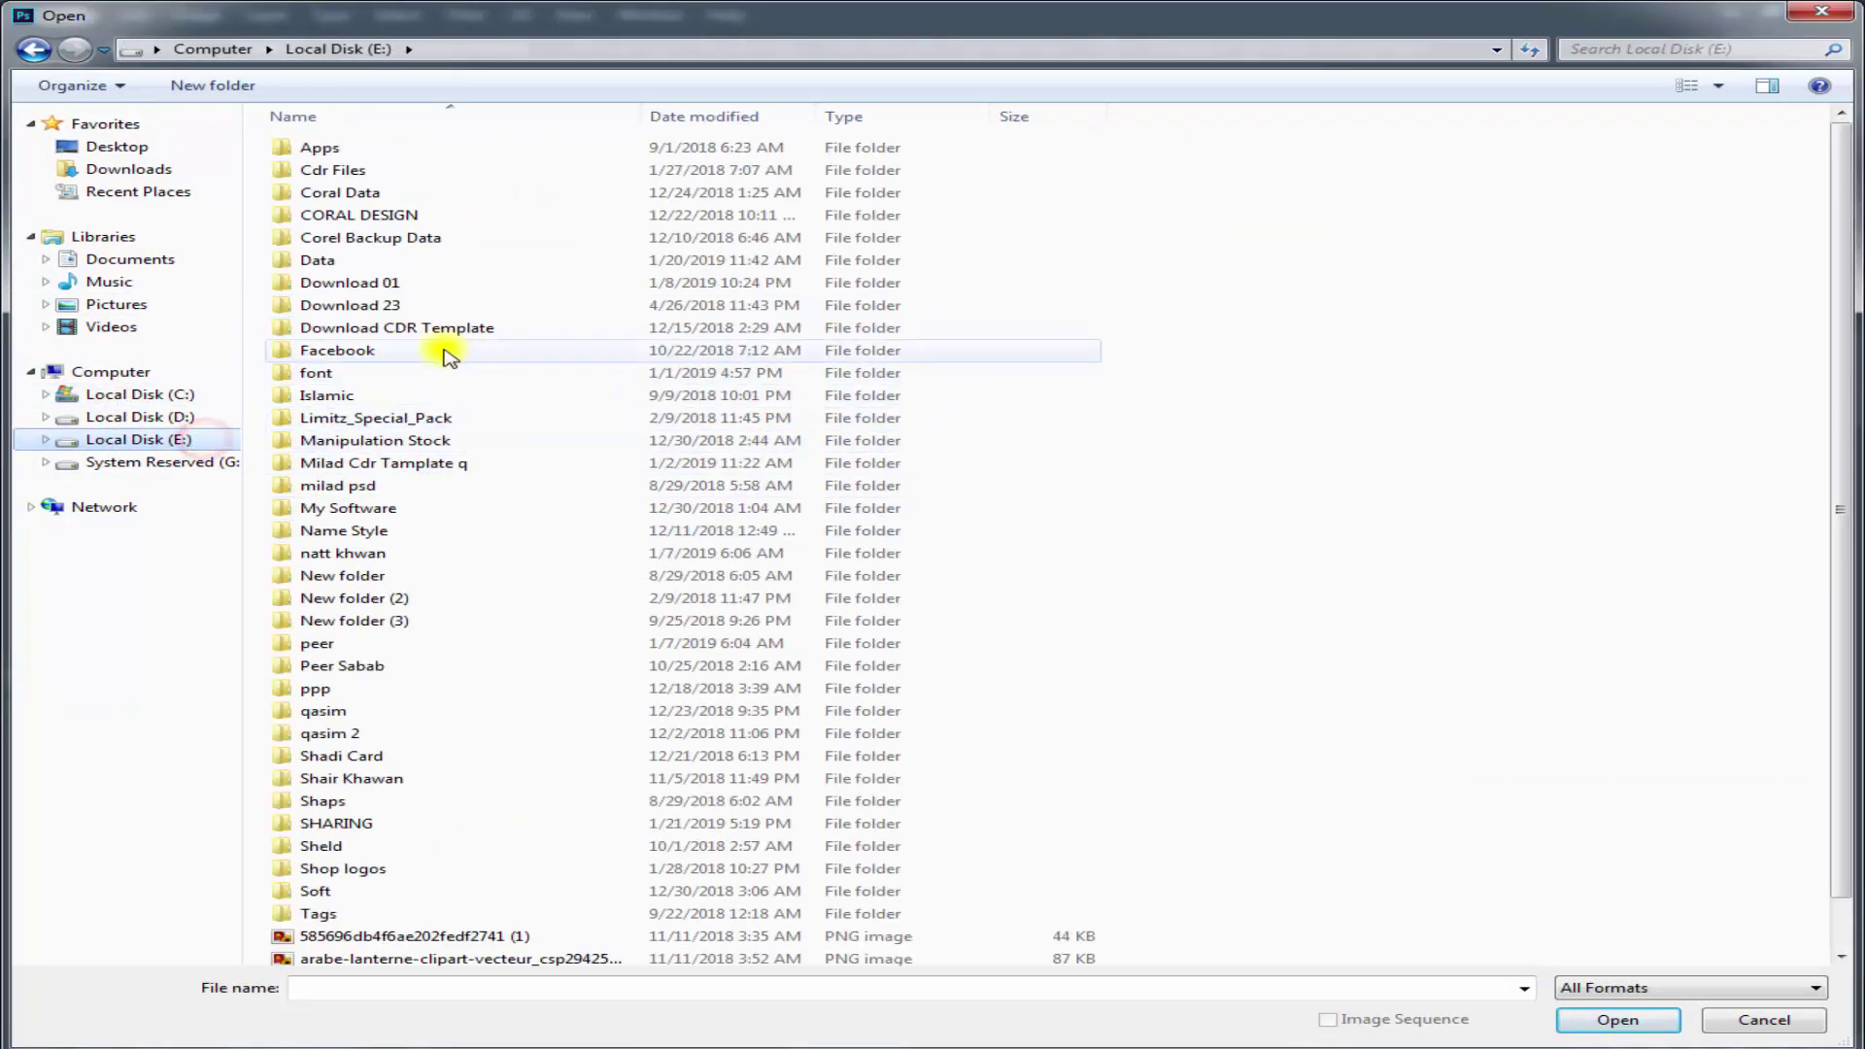
click(388, 443)
right_click(398, 445)
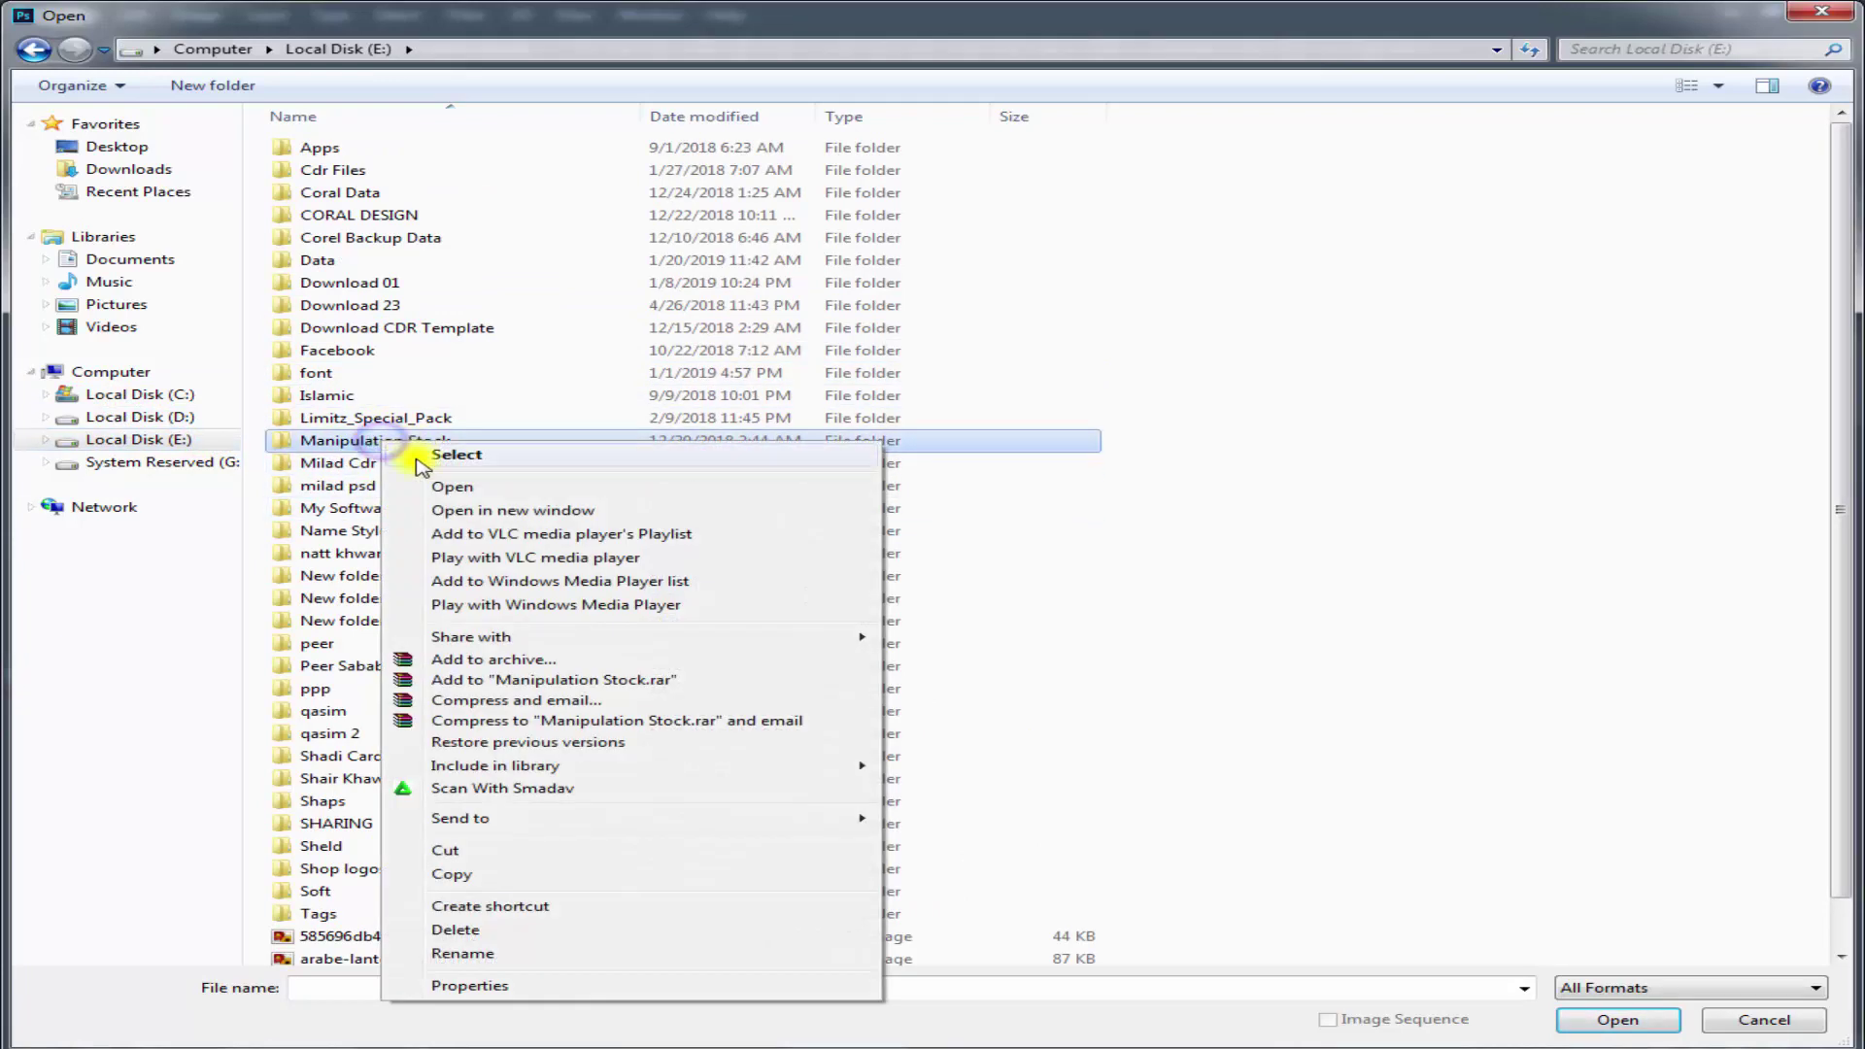
click(416, 462)
- Go into Sony Jackson Stock > God Of War and open Eye-psd63727[1][1]
right_click(1568, 170)
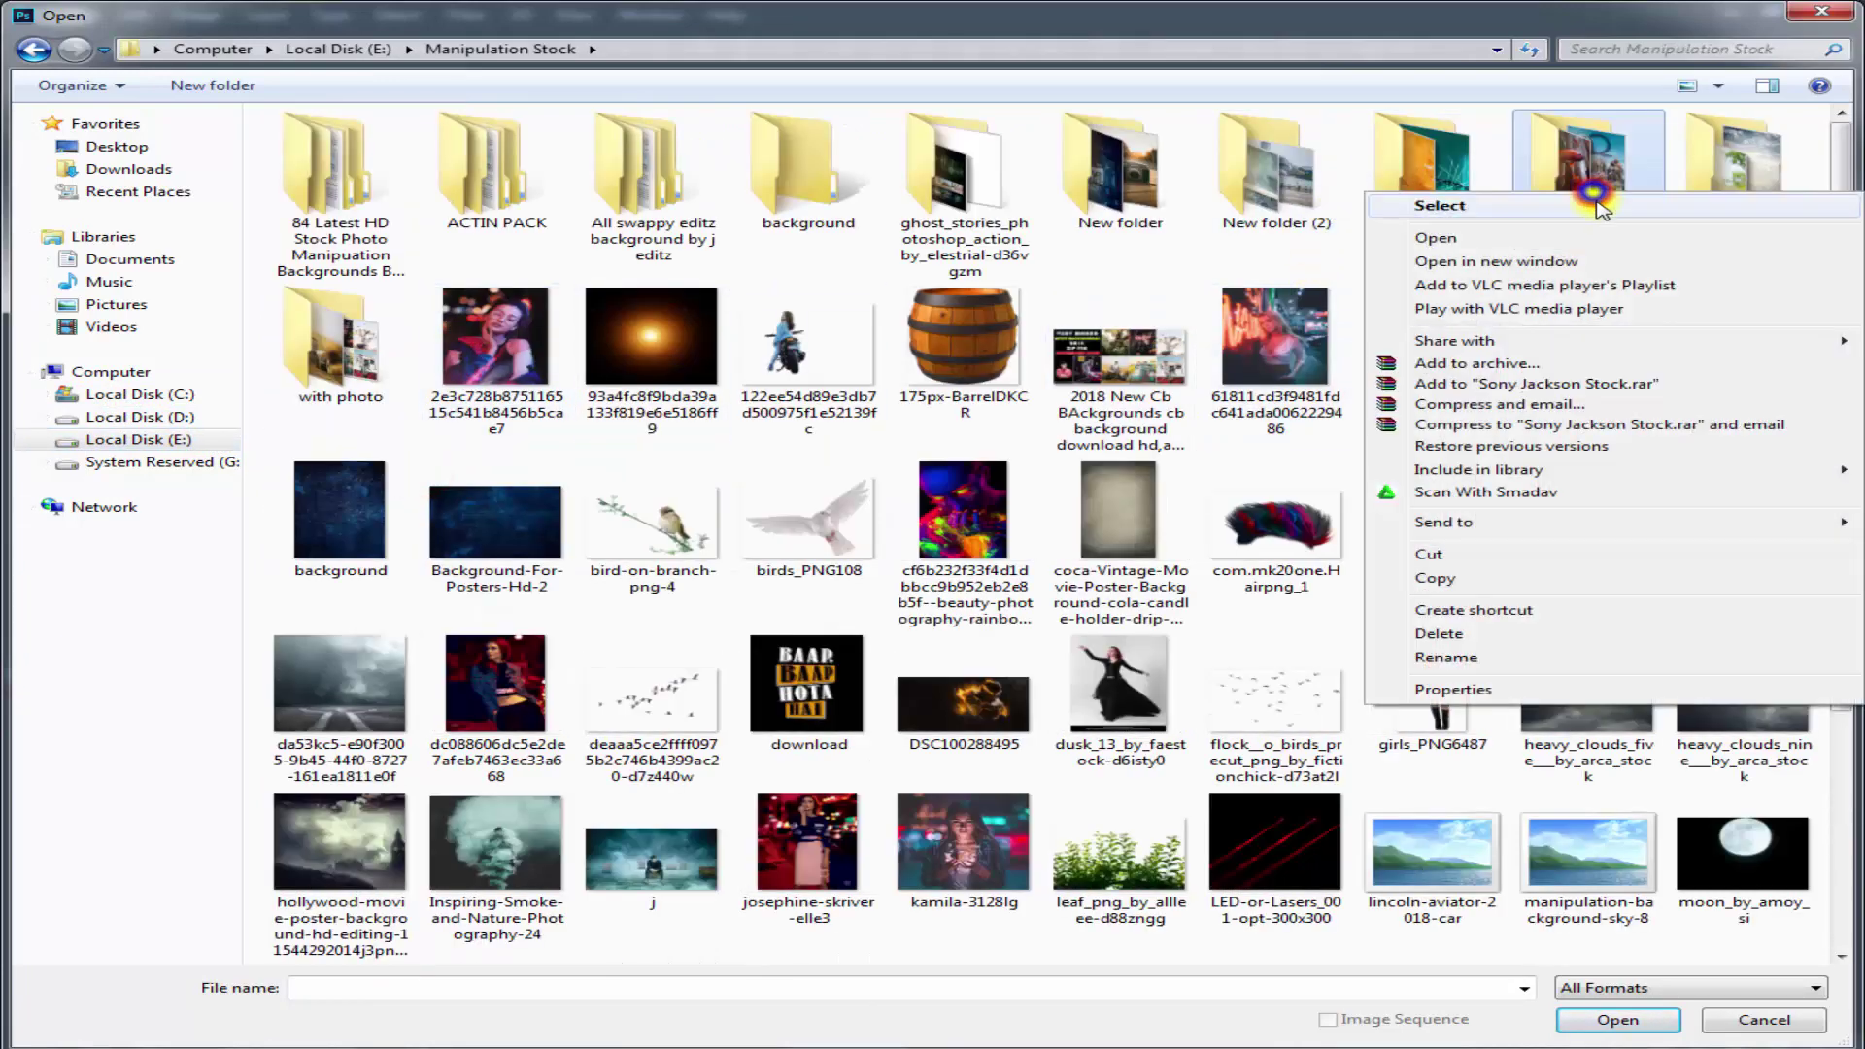
click(1418, 194)
right_click(500, 191)
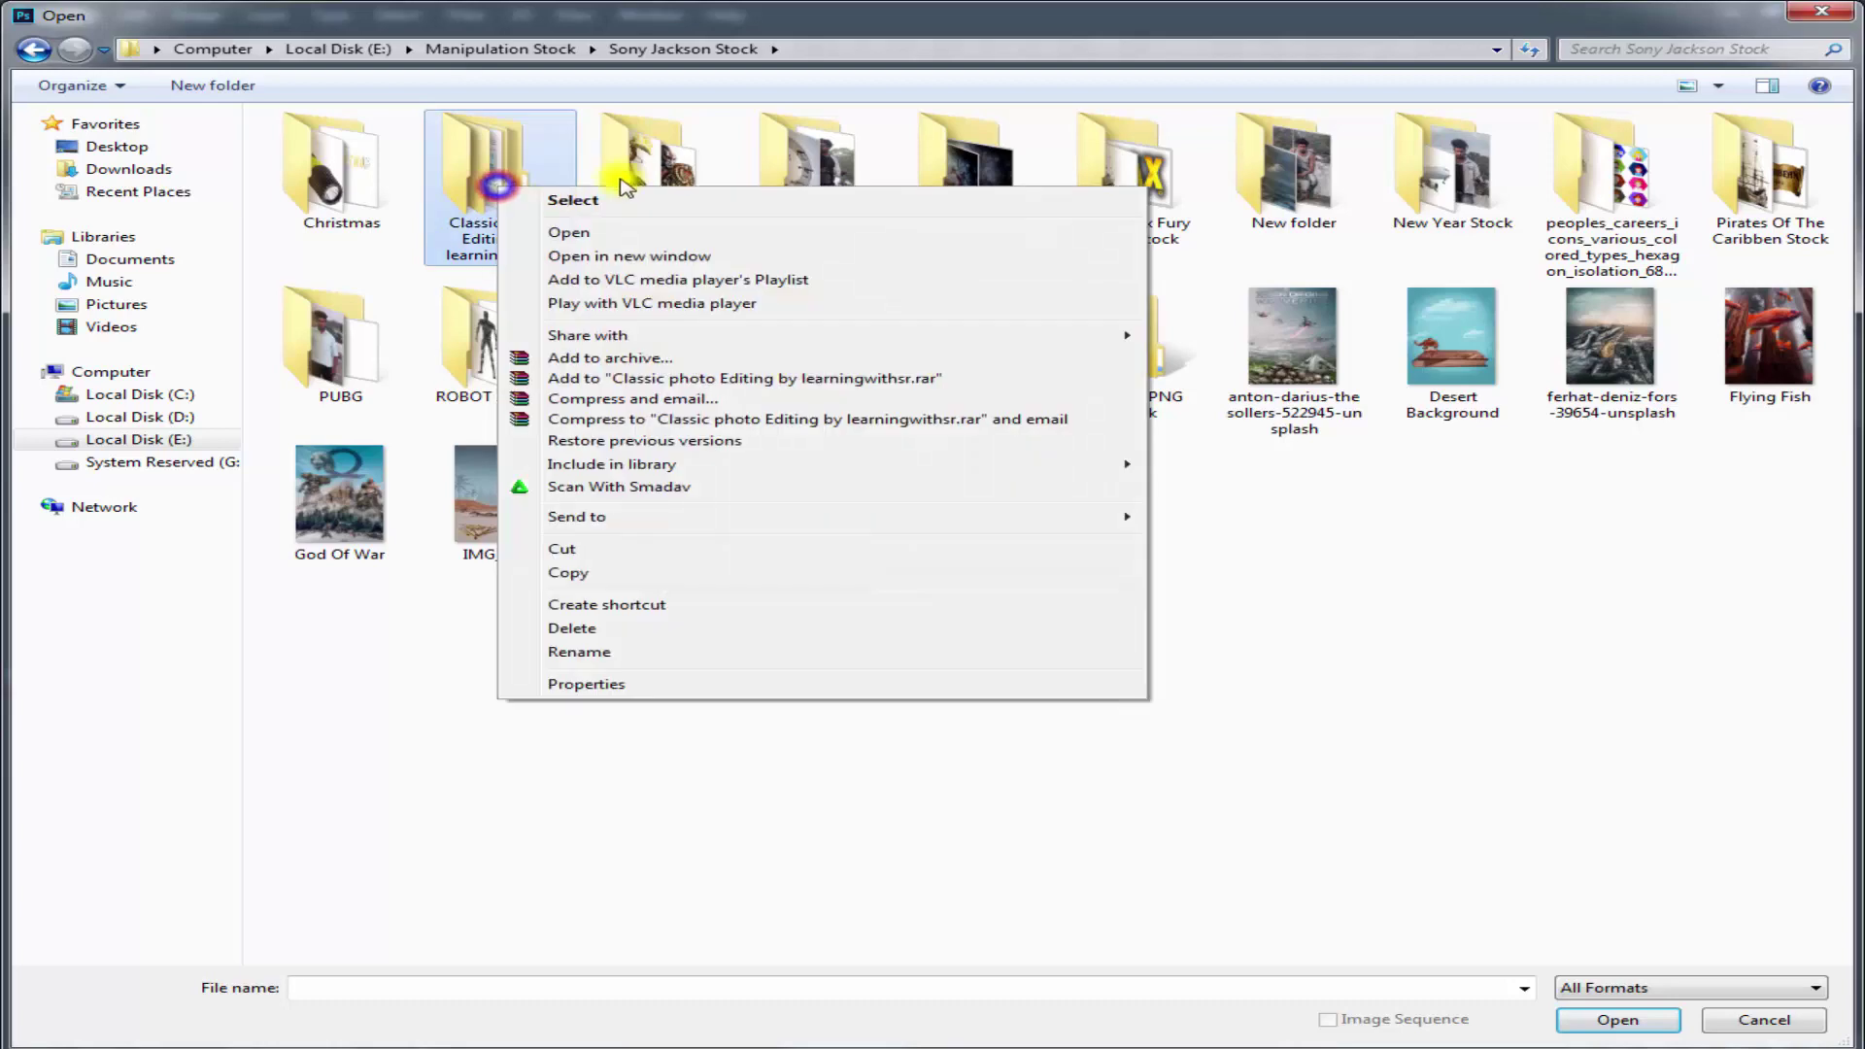
right_click(666, 147)
click(711, 192)
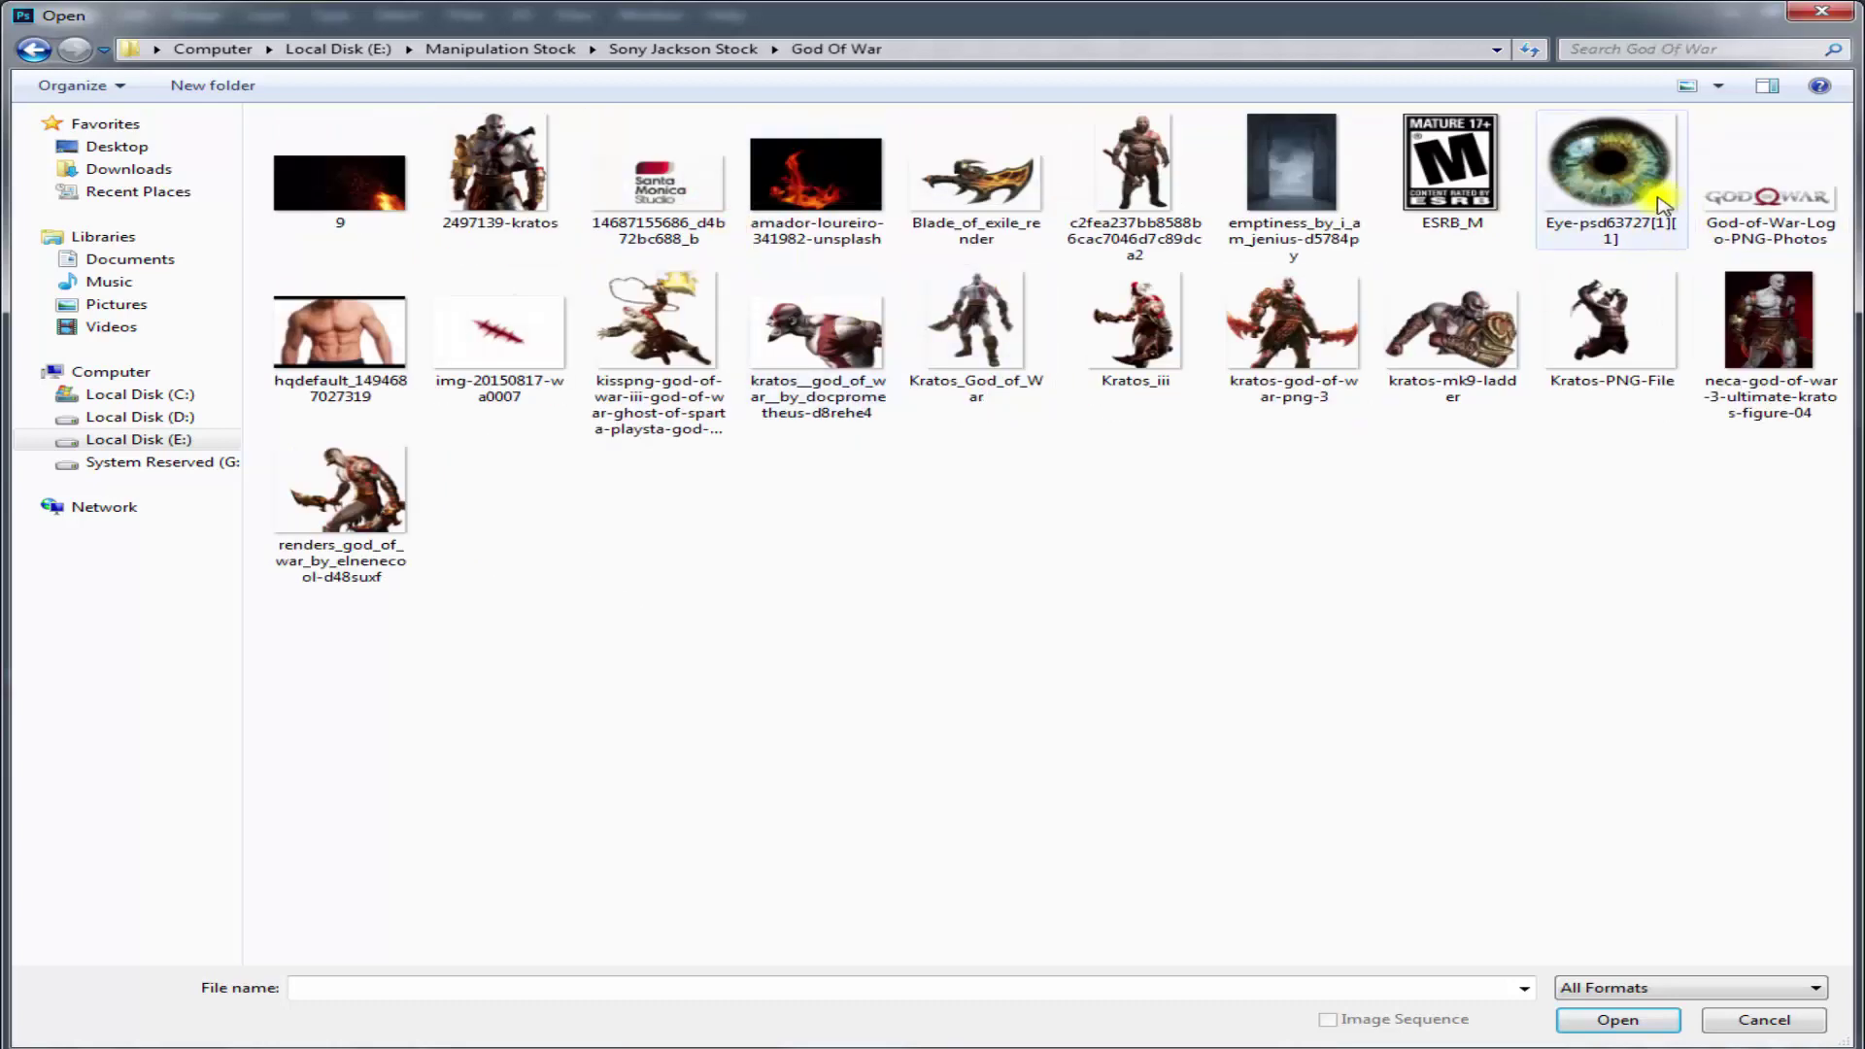
click(1552, 189)
click(1632, 1026)
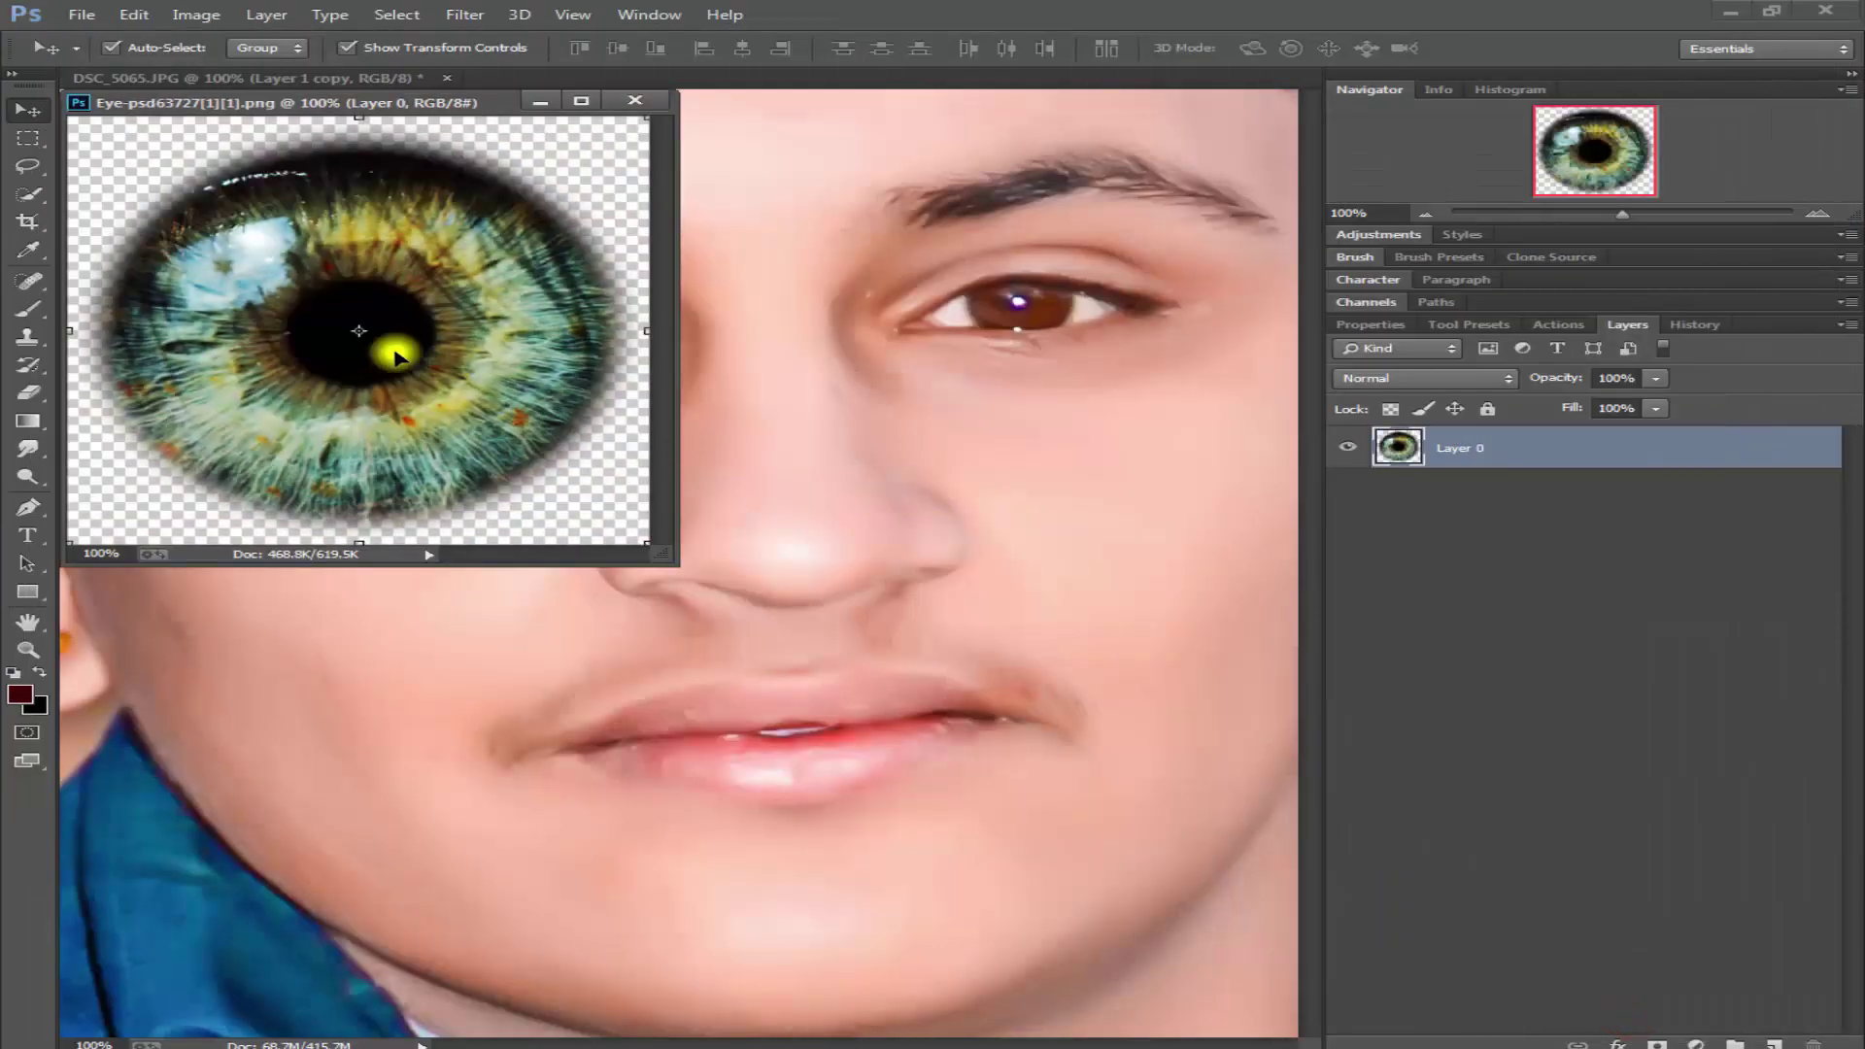
- Drag the green iris into the portrait, scale it to 19.5% and position it over the right eye
drag(399, 362, 983, 326)
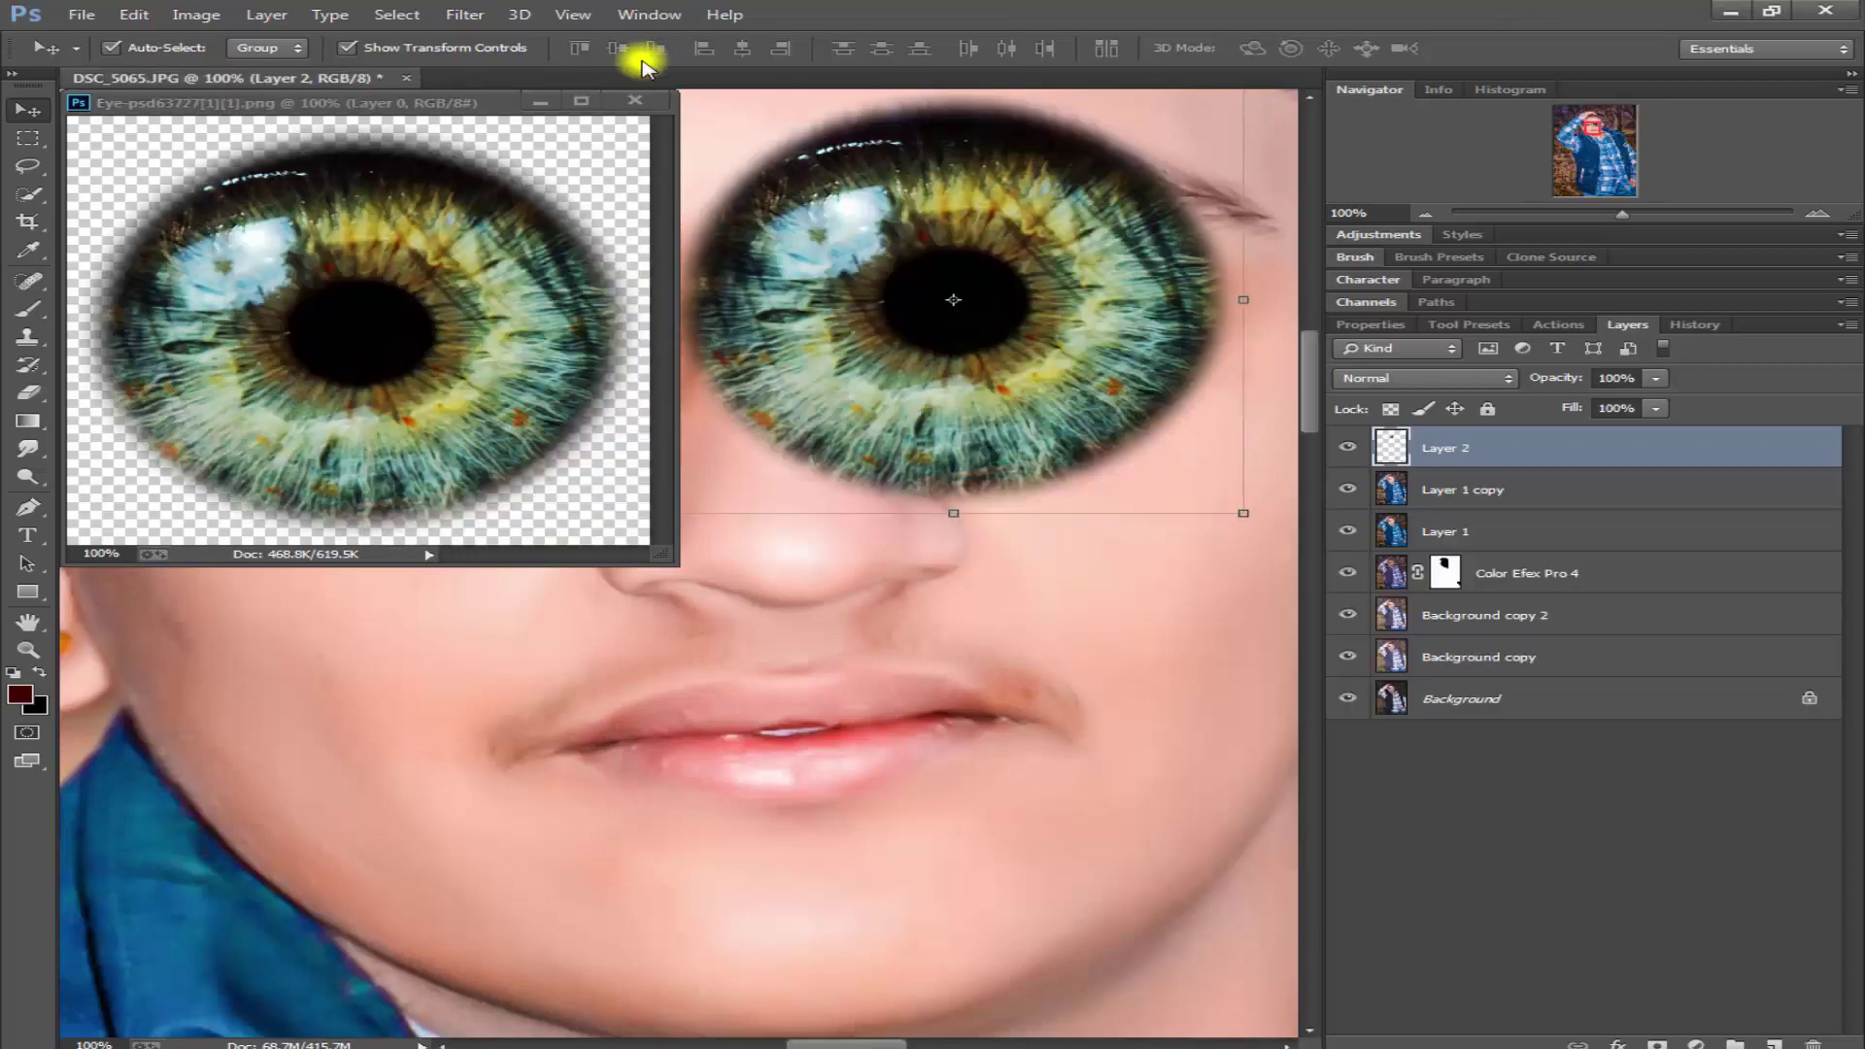
drag(533, 100, 335, 79)
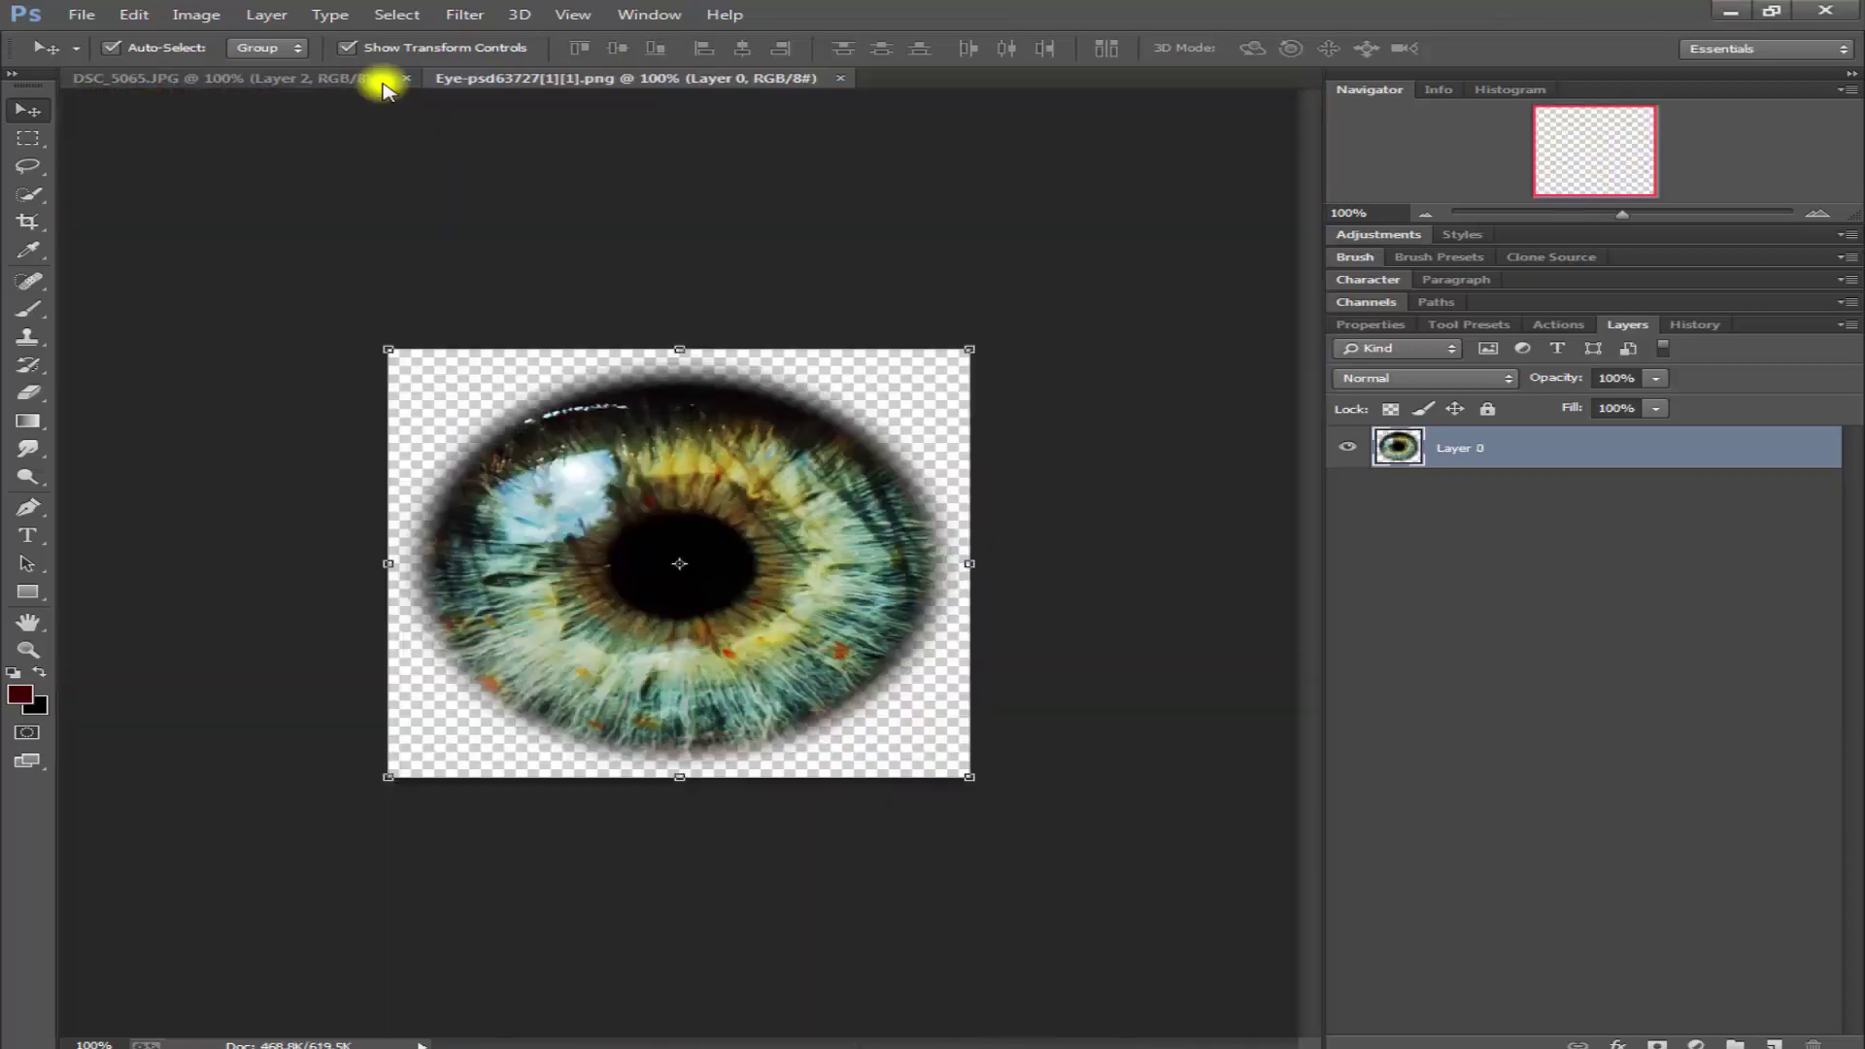
click(335, 79)
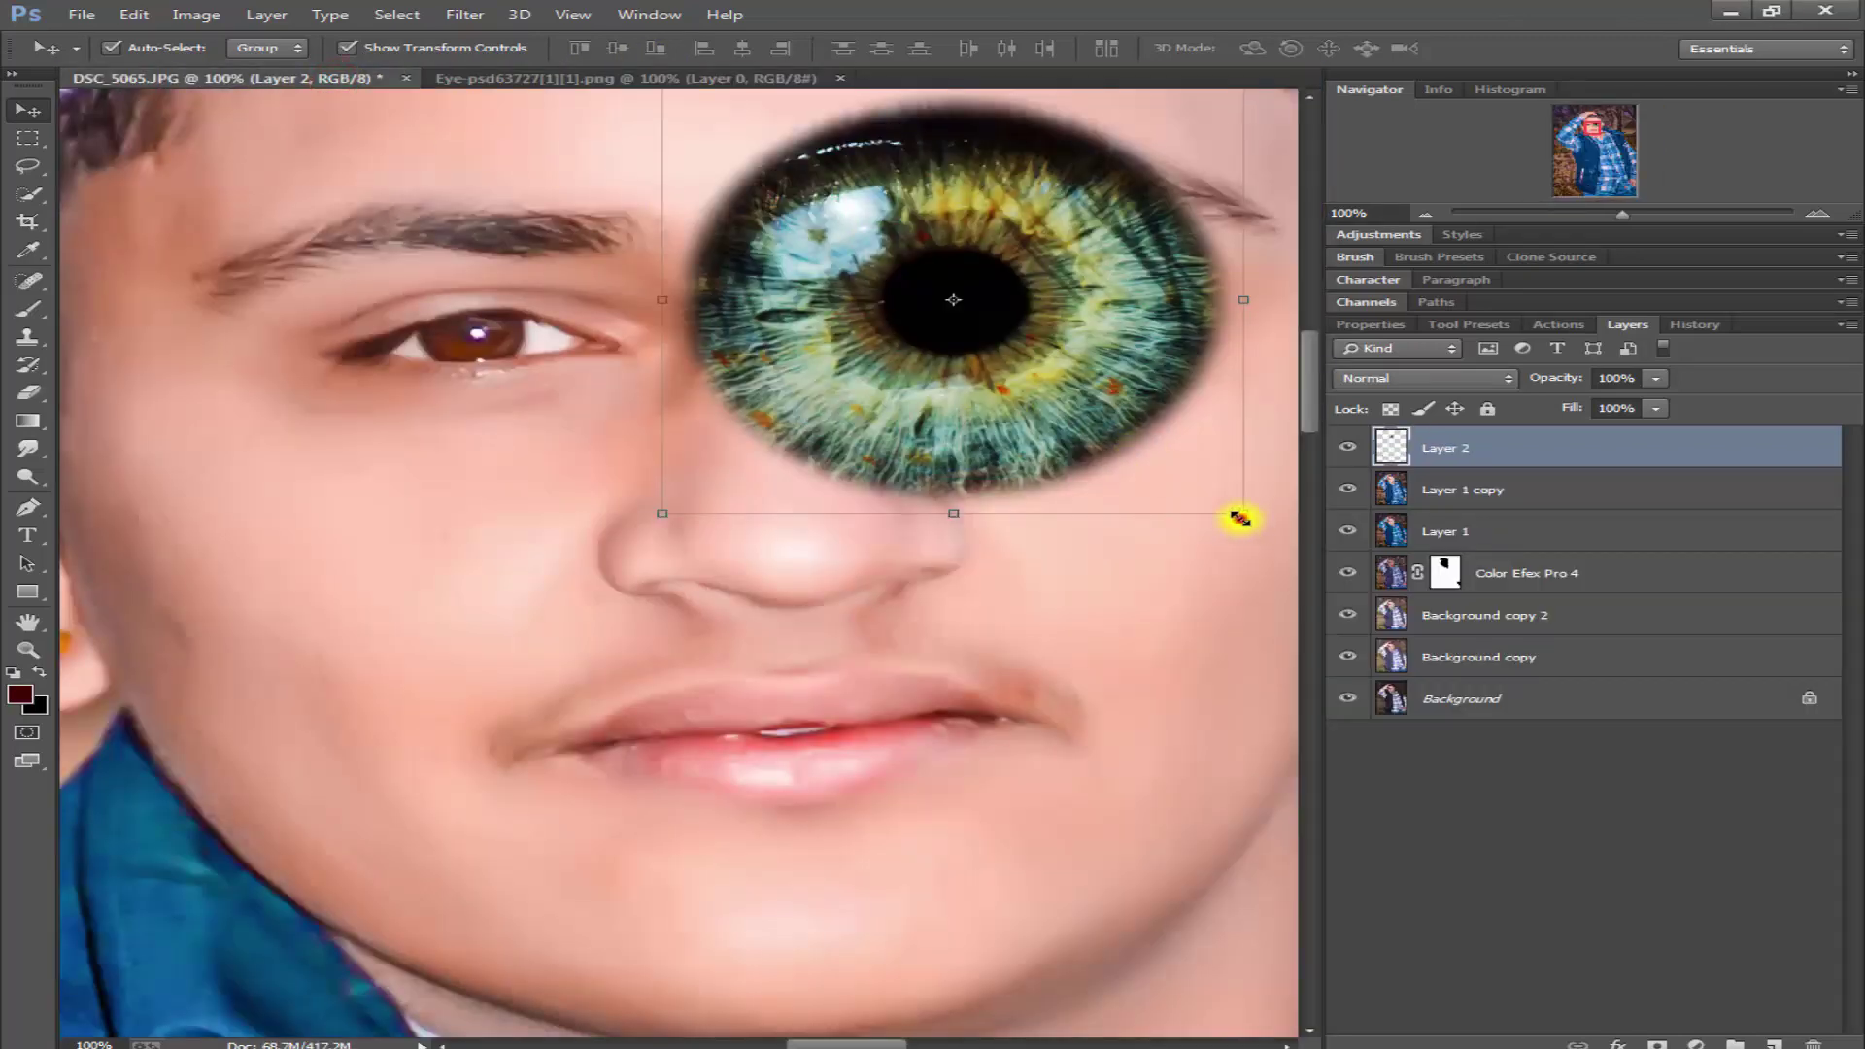
drag(1240, 517, 776, 167)
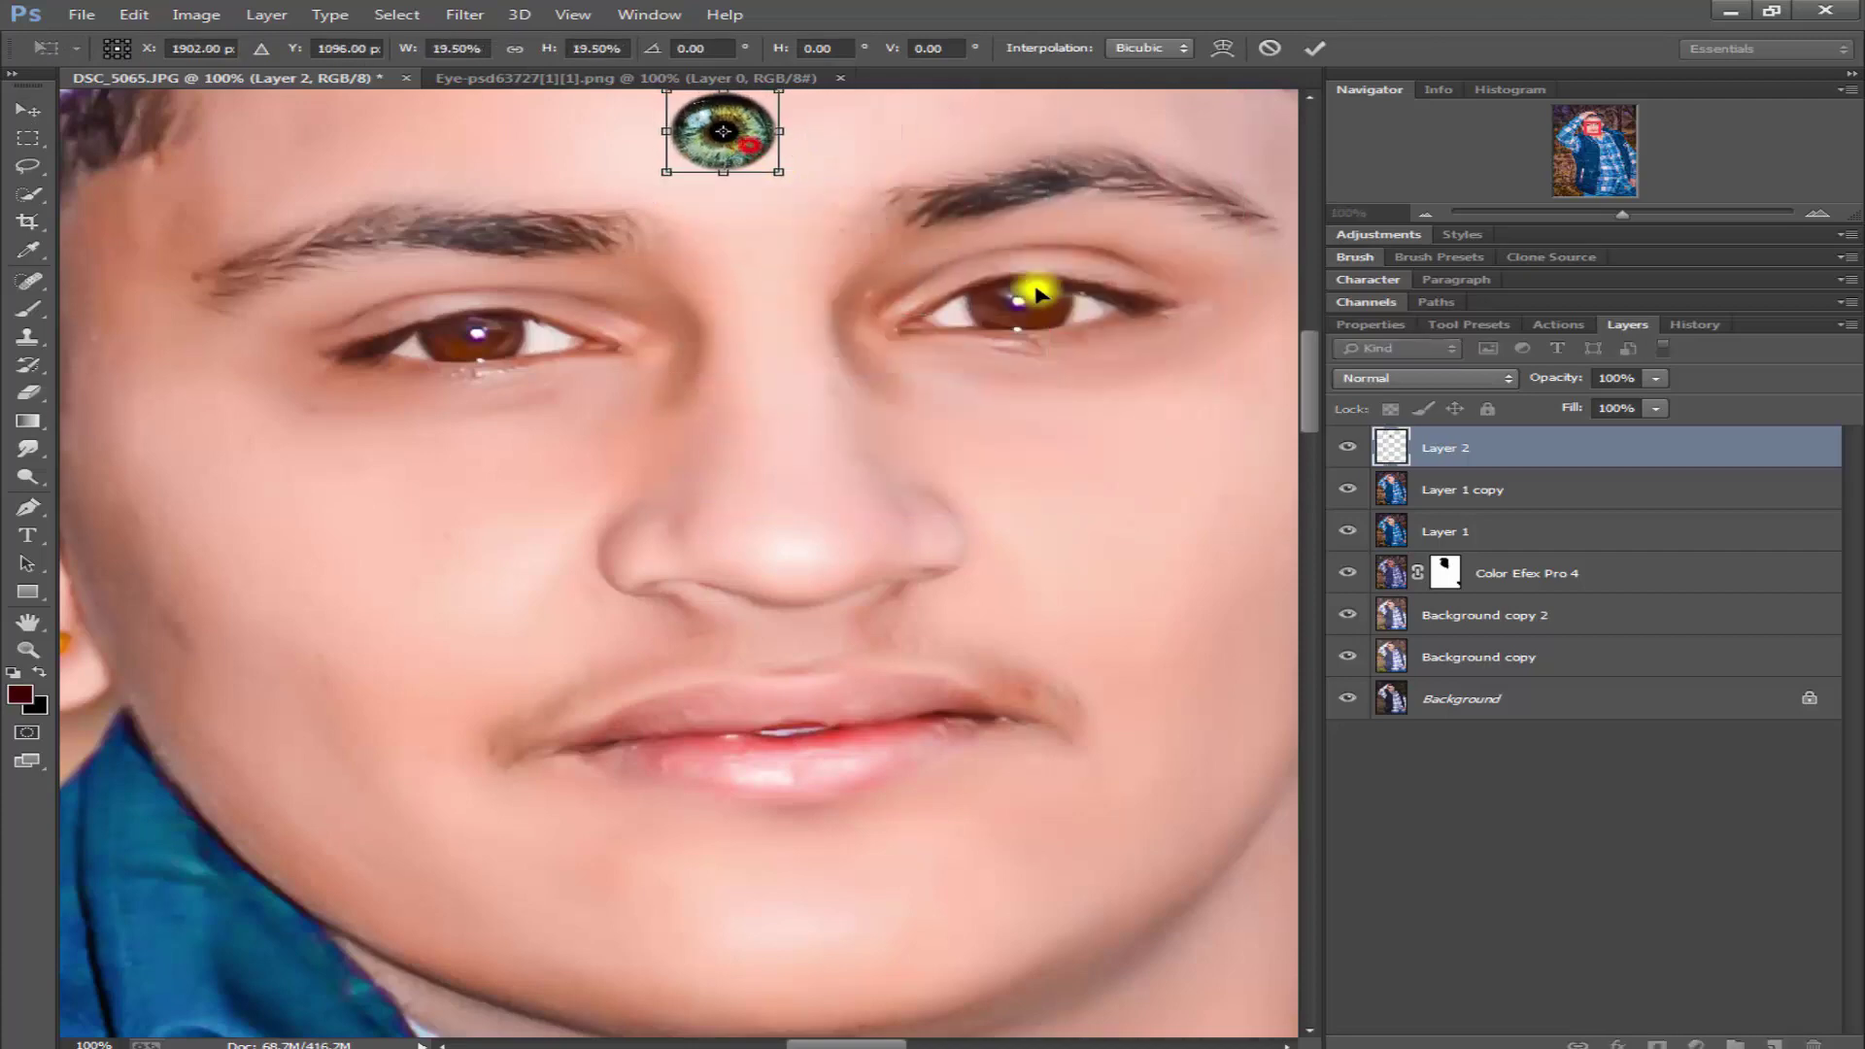
drag(1038, 291, 1058, 323)
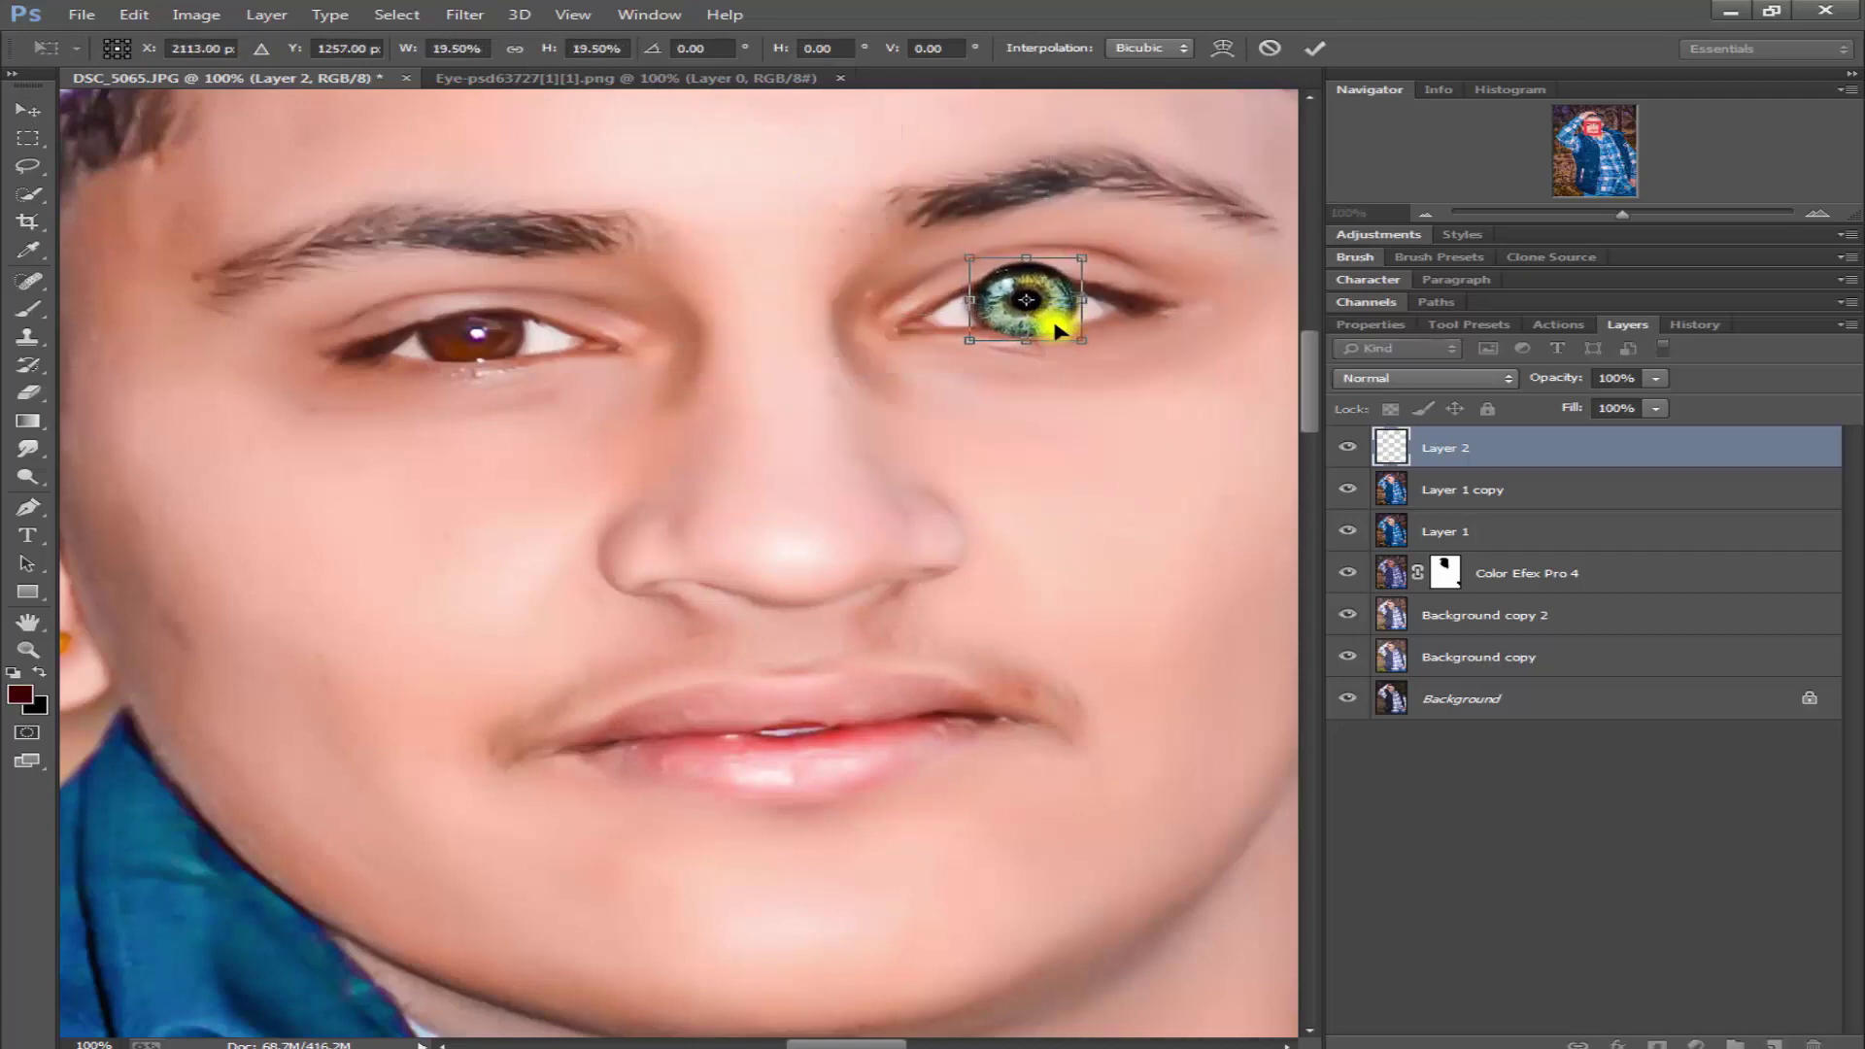
scroll(1049, 324, up, 2)
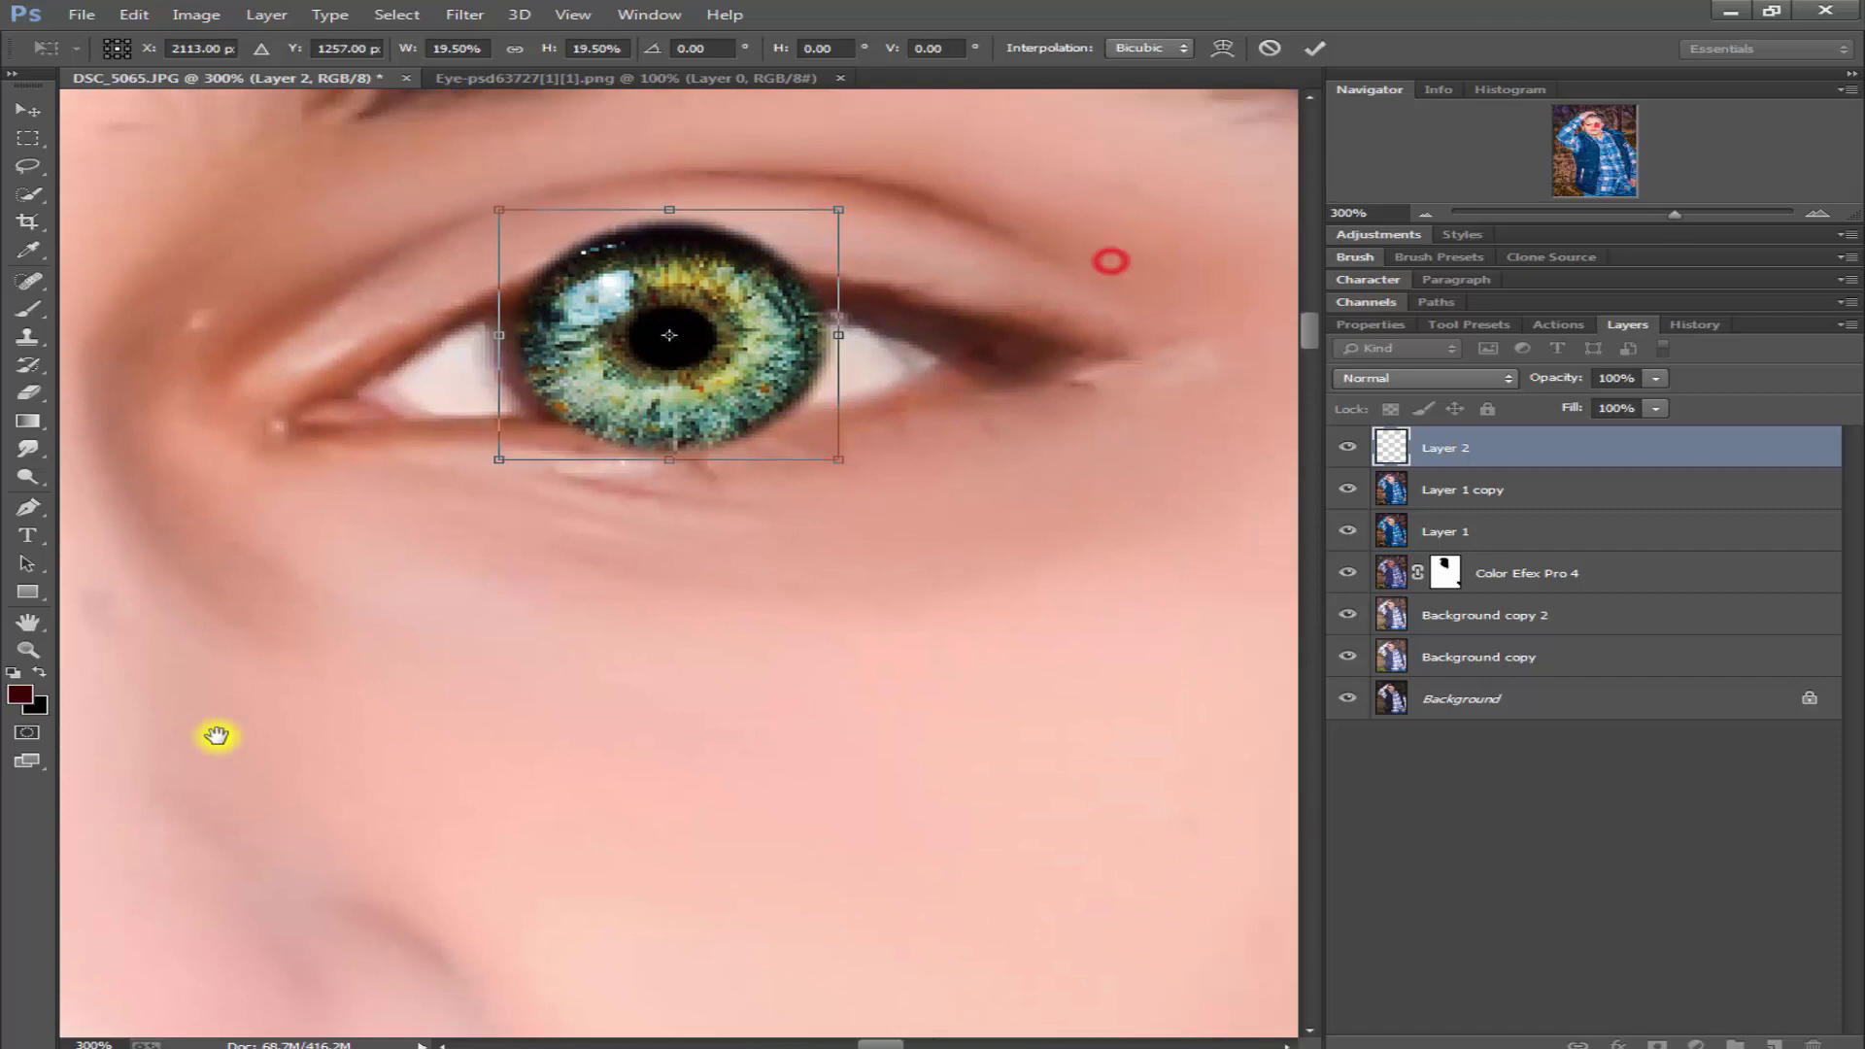
drag(419, 596, 1017, 515)
drag(819, 554, 814, 553)
- Commit the iris placement and mask its edges black under the upper and lower eyelids
key(Return)
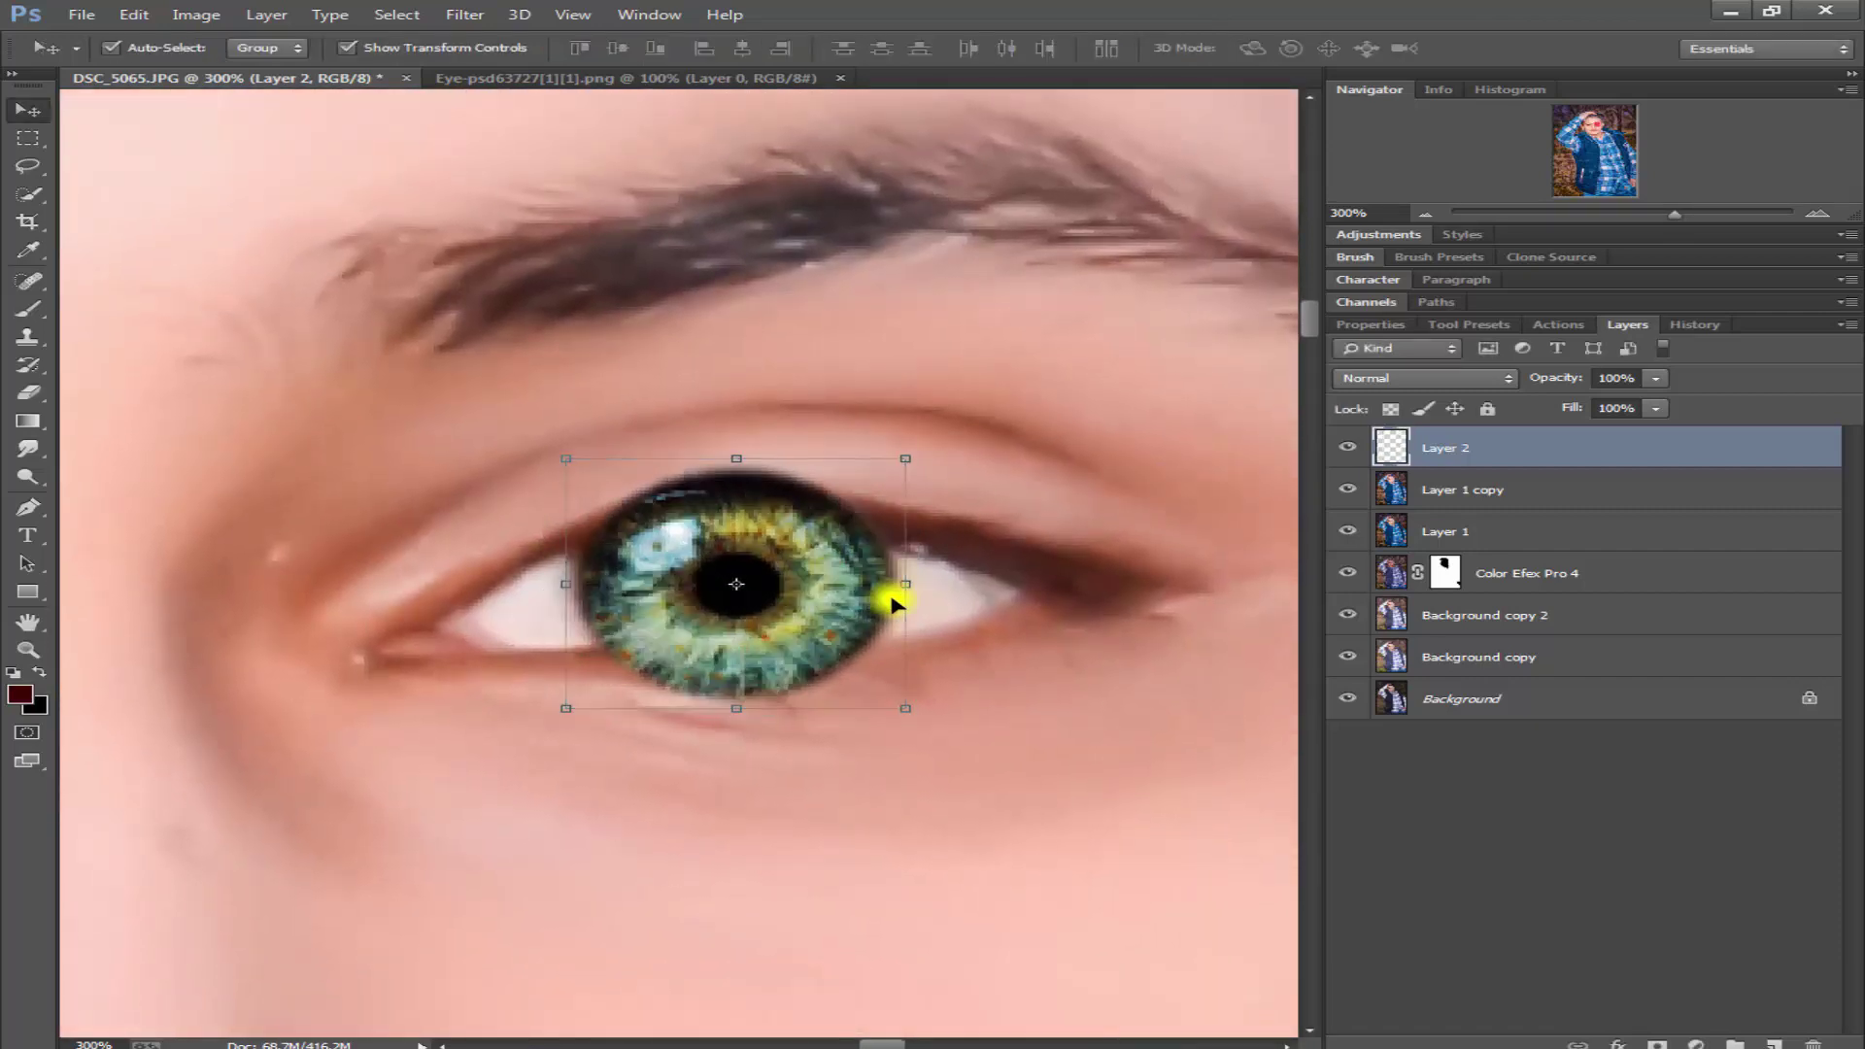
click(1656, 1044)
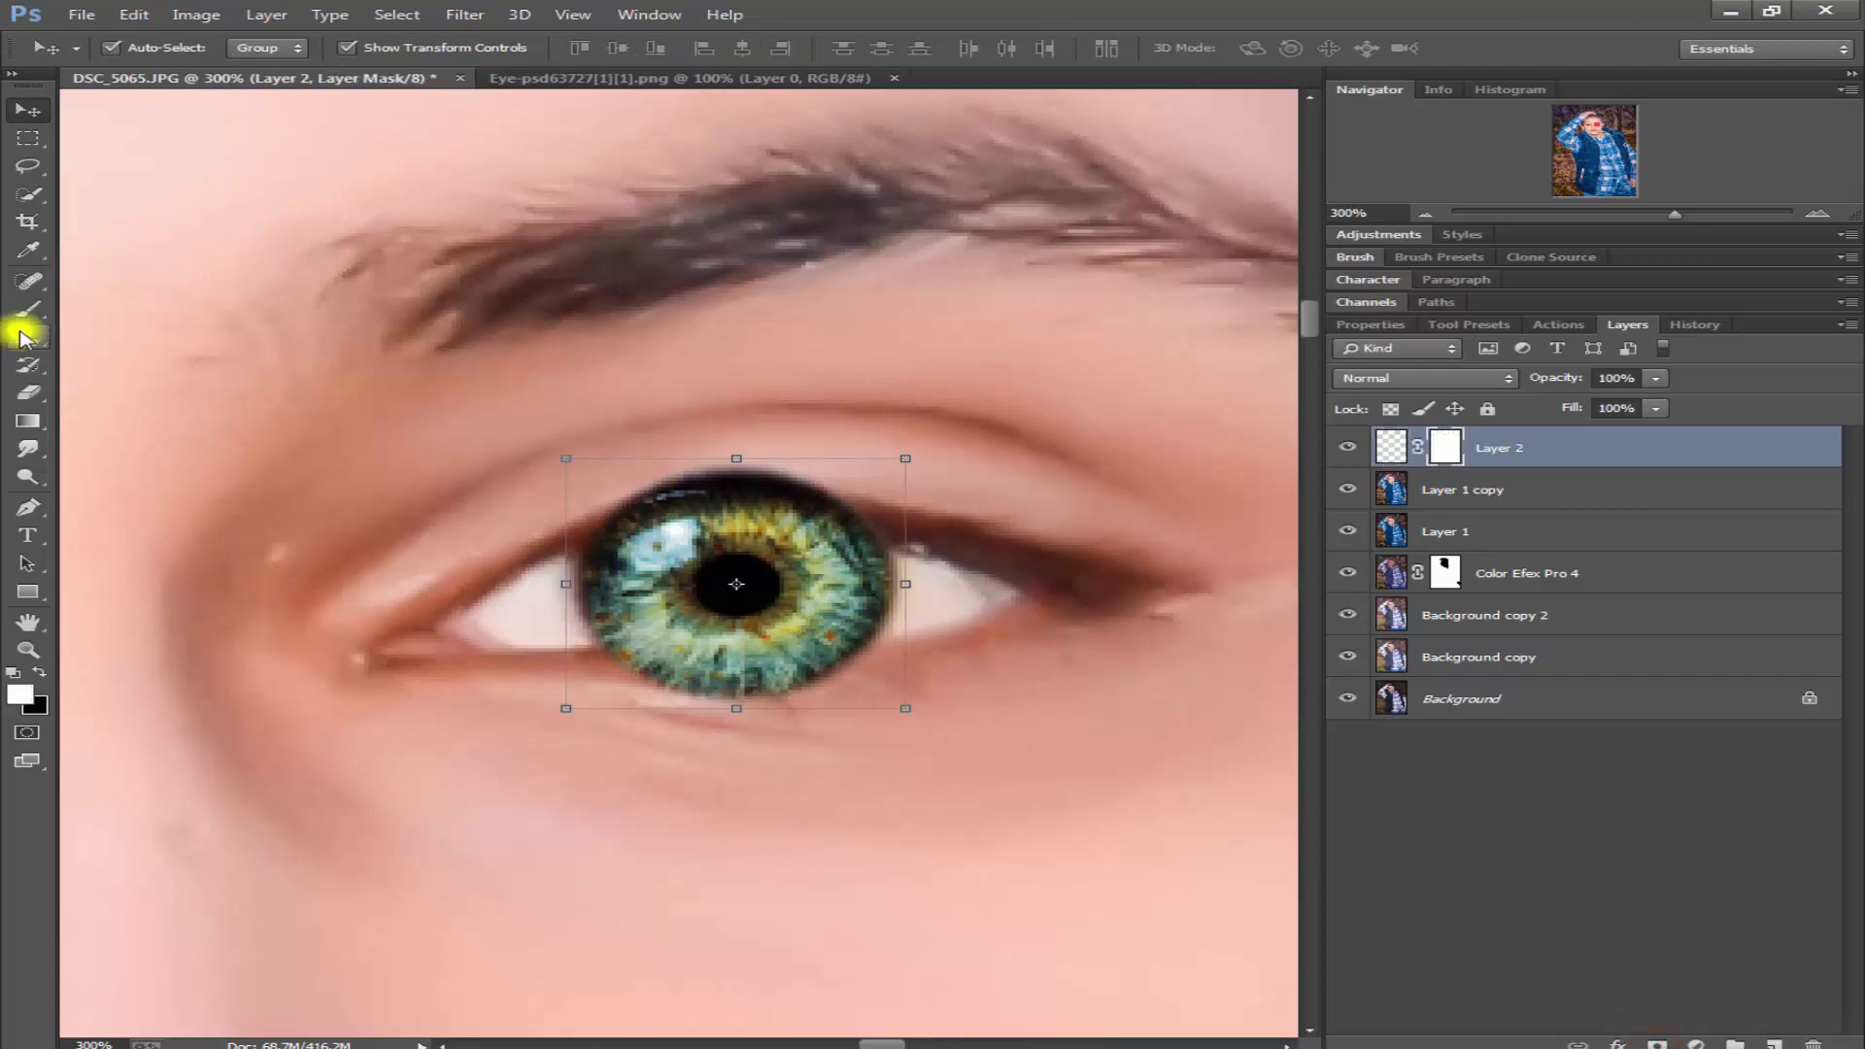
click(25, 313)
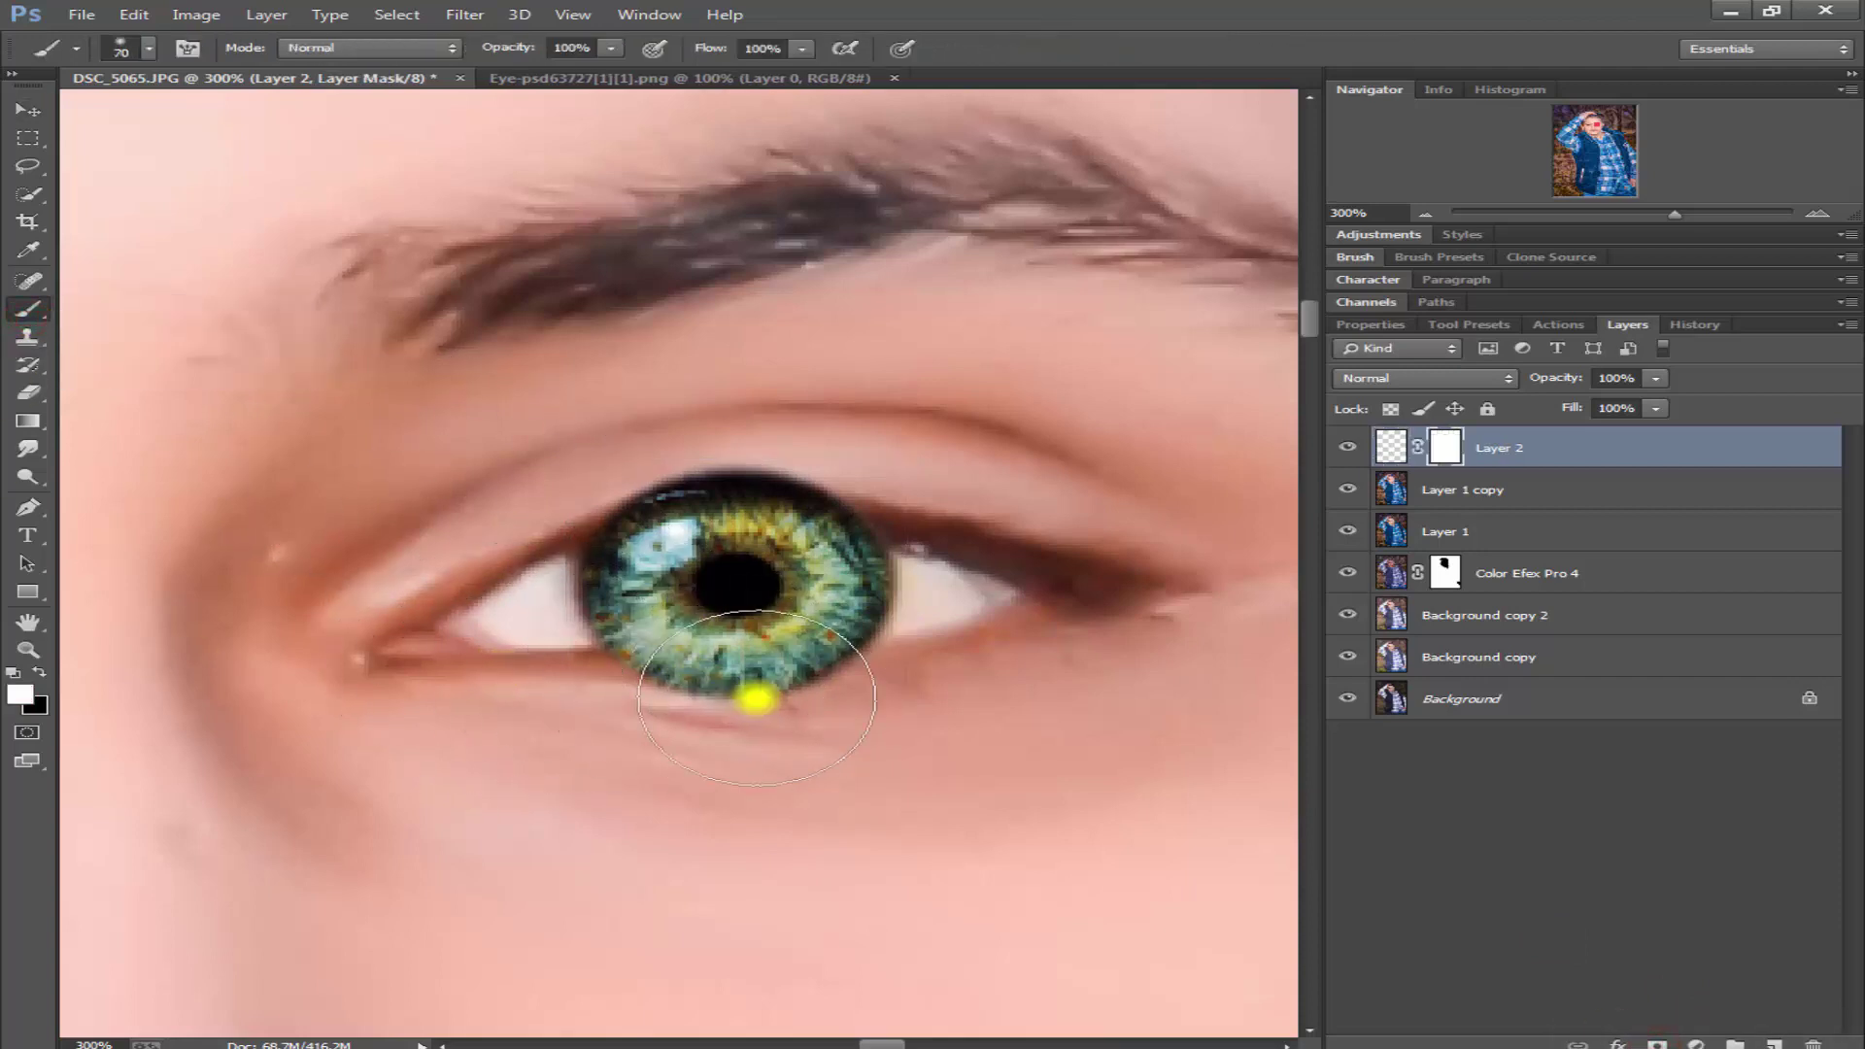
key(bracketleft)
key(bracketleft)
key(bracketleft)
key(bracketleft)
click(836, 680)
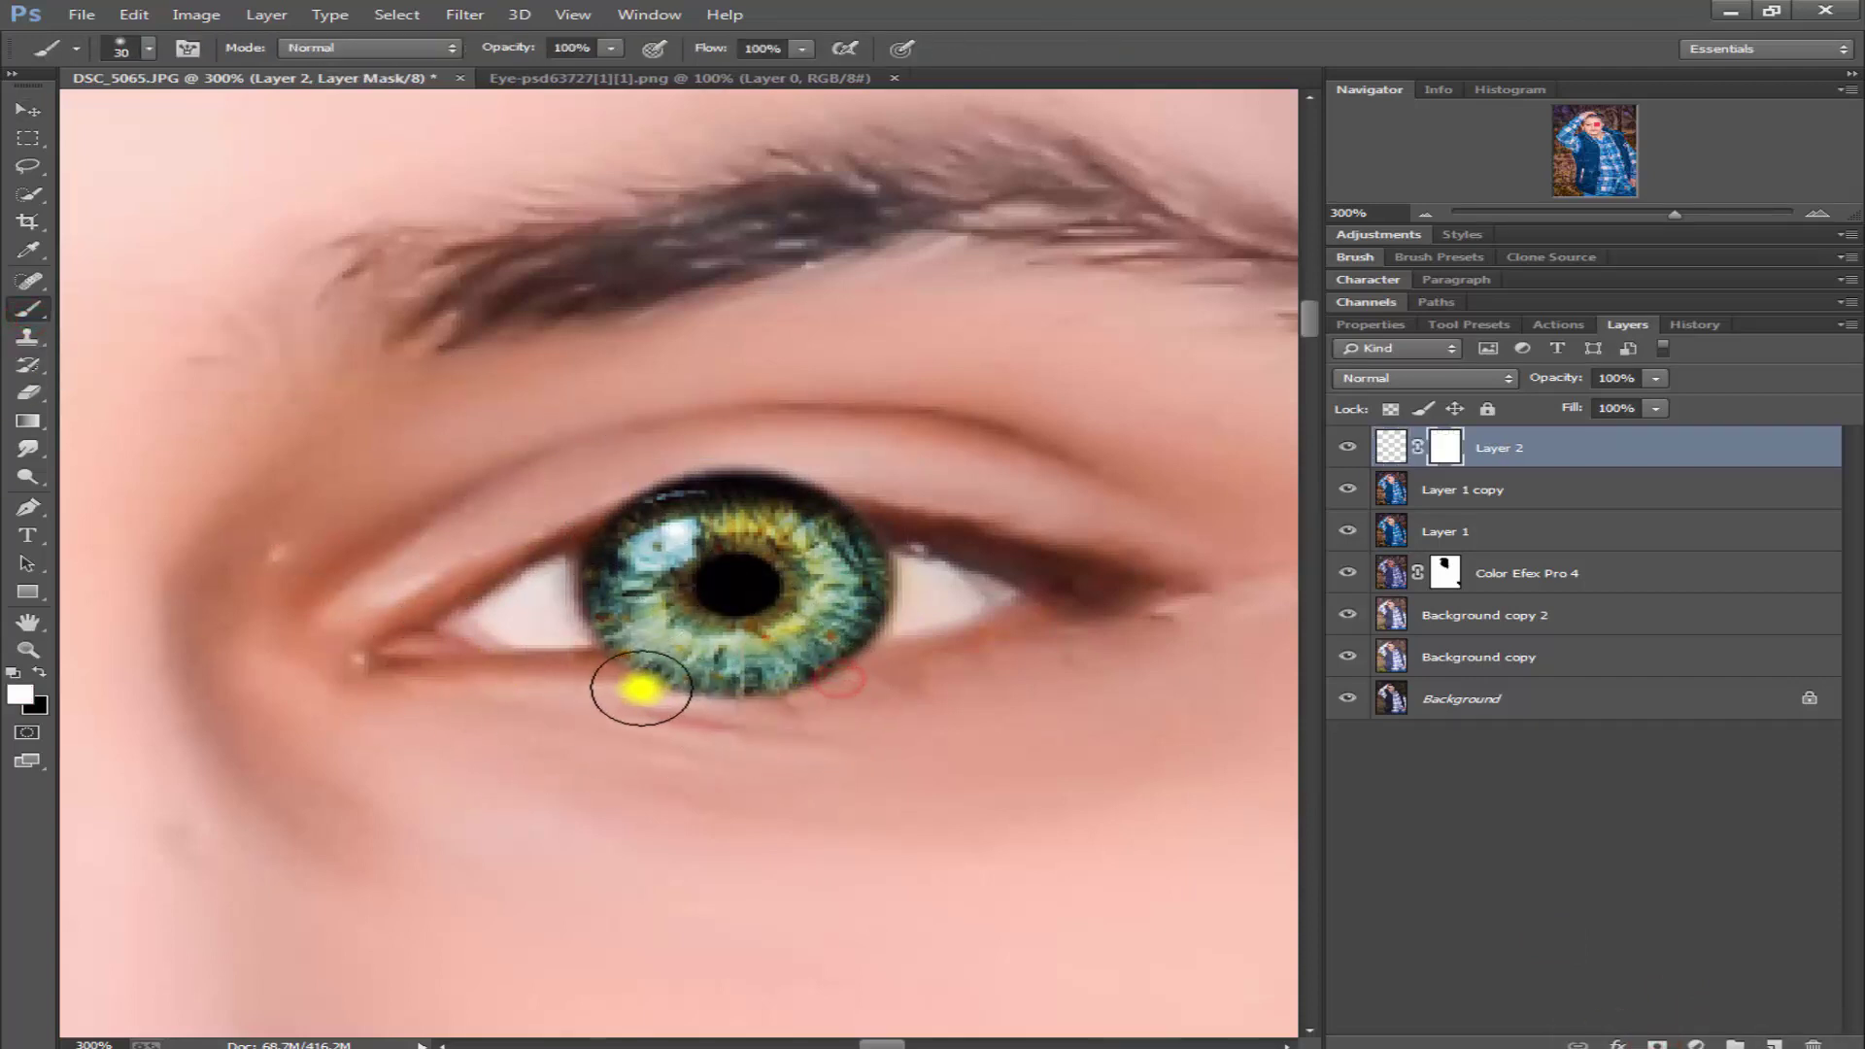
key(x)
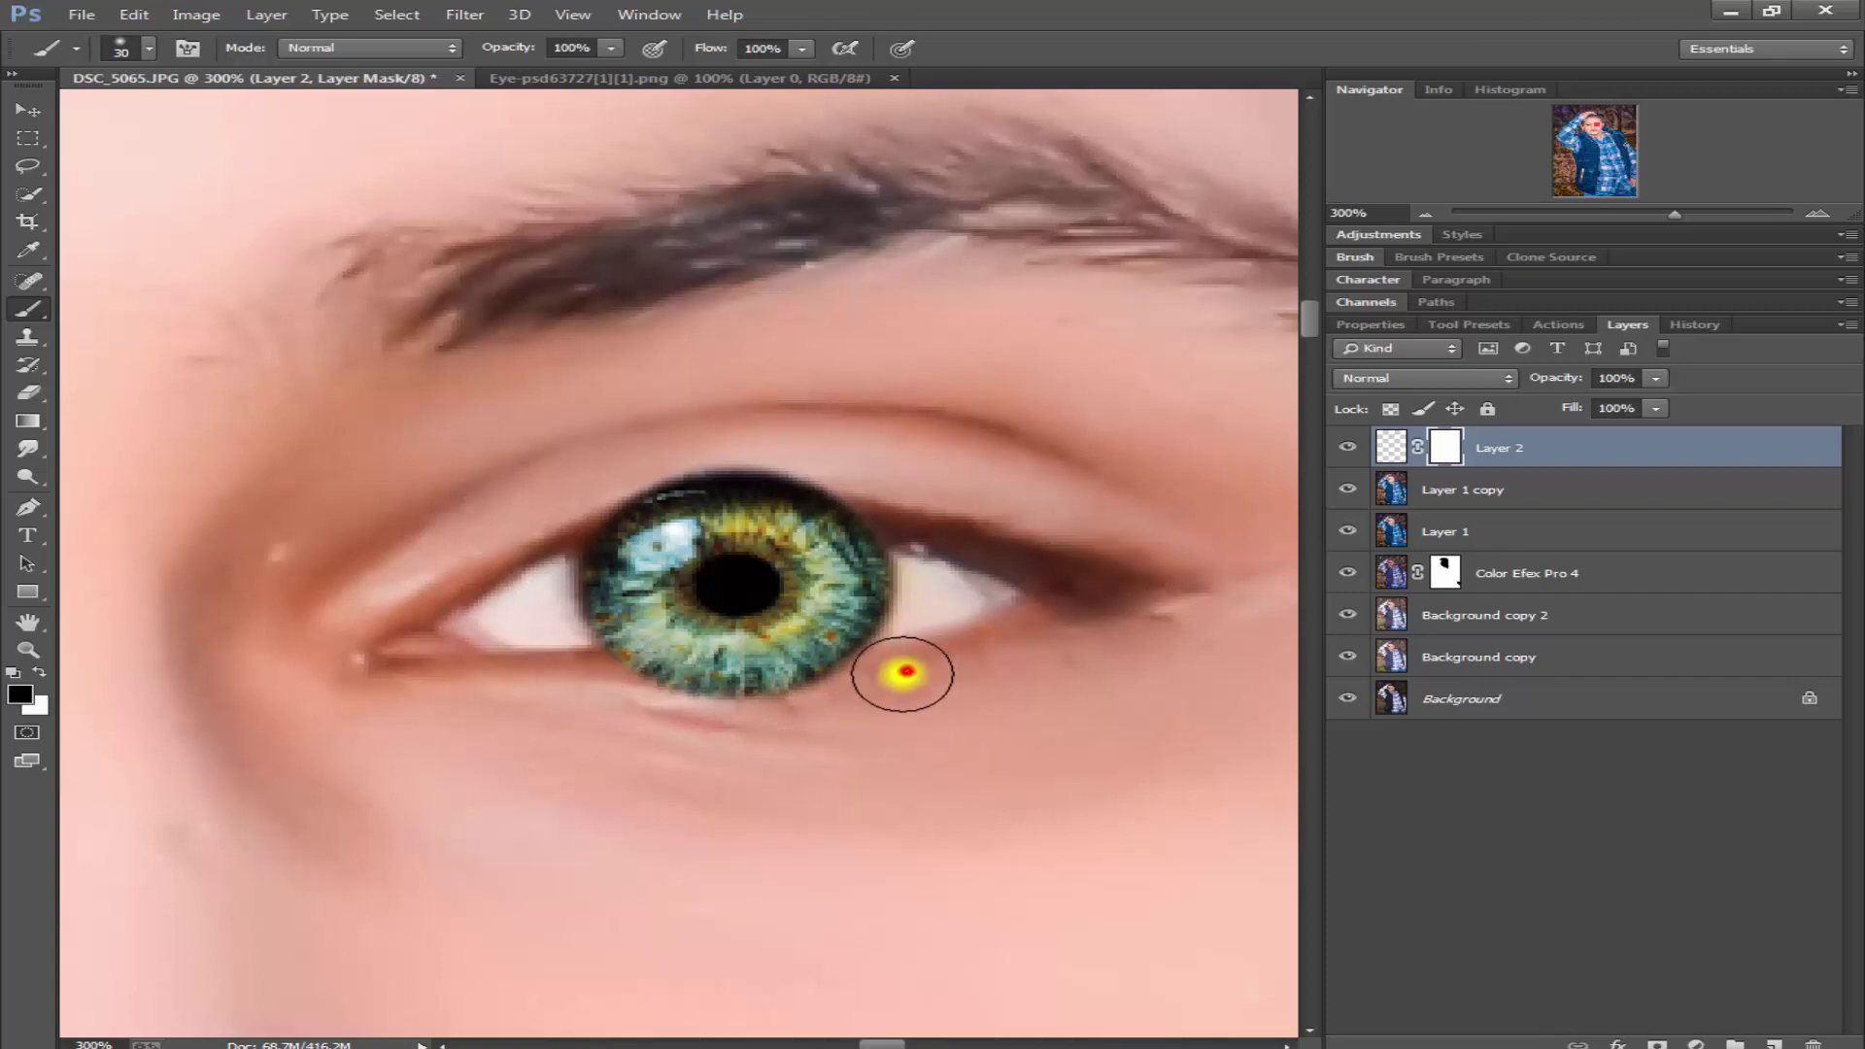
drag(899, 666, 696, 695)
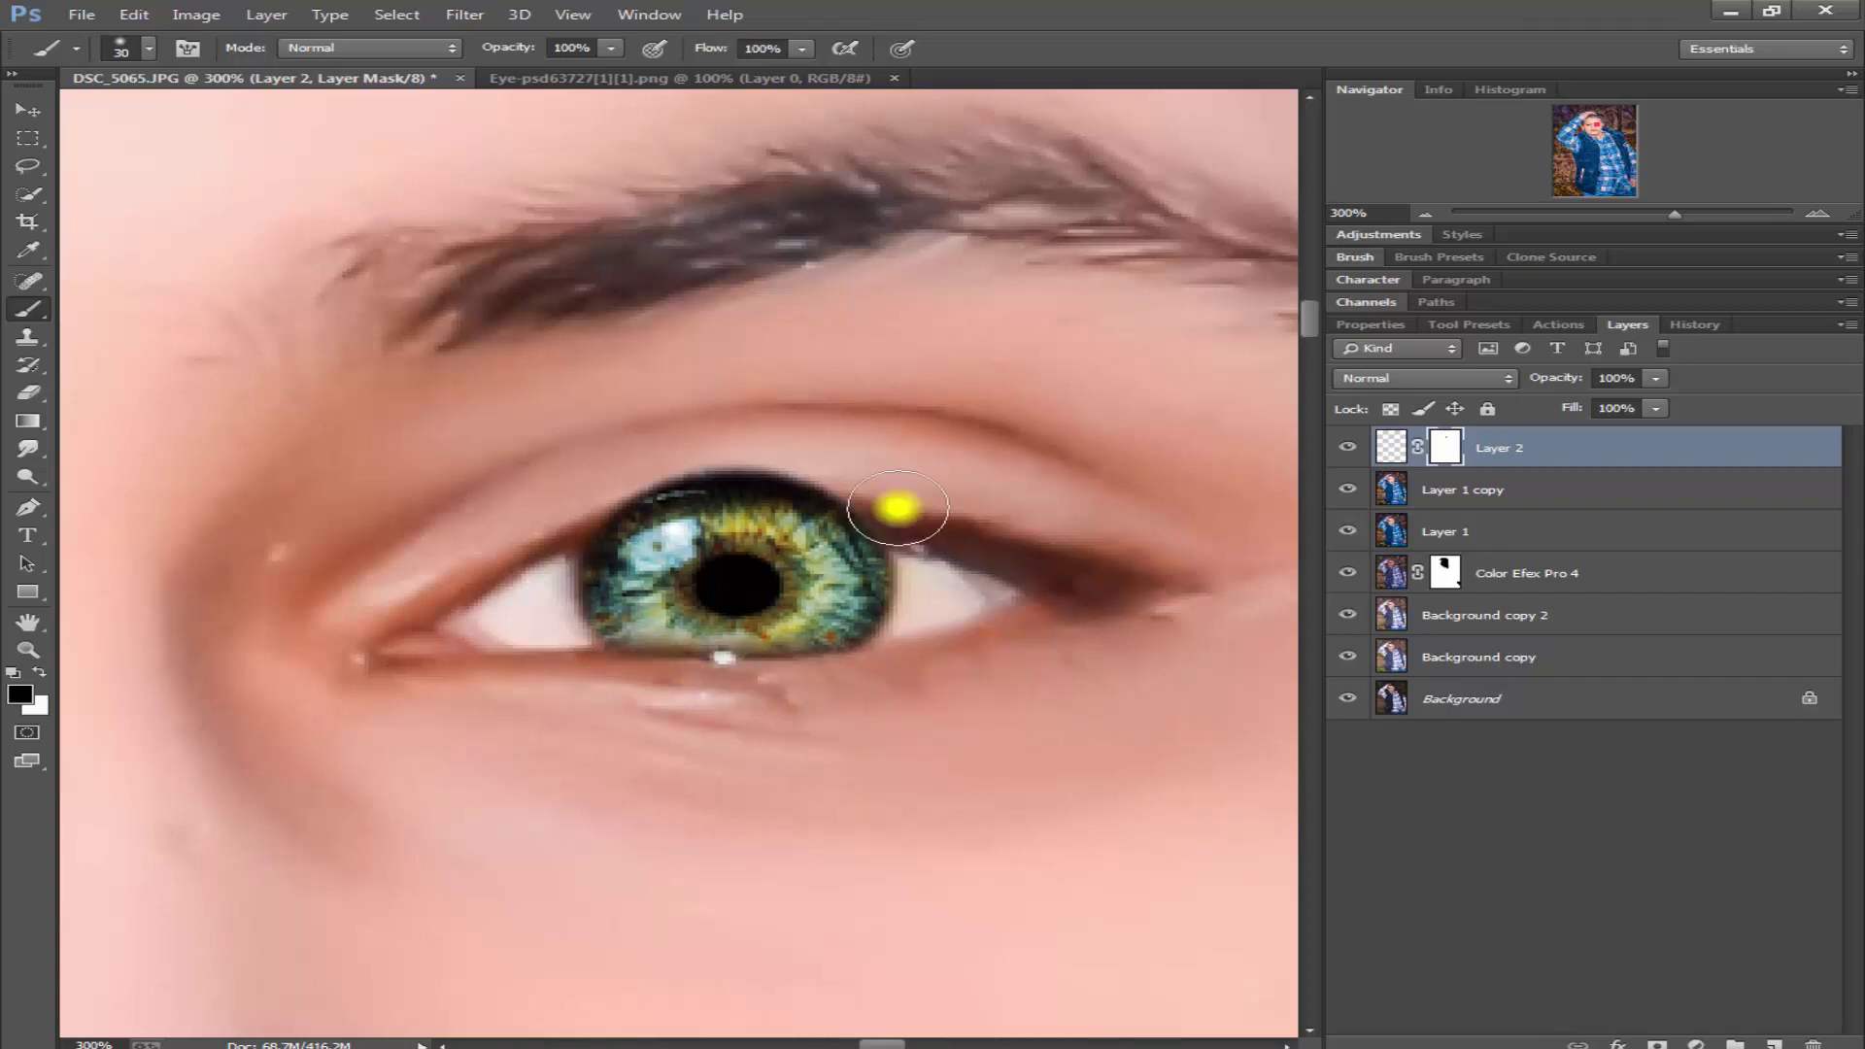
mouse_move(923, 501)
mouse_down()
mouse_move(648, 496)
mouse_move(1062, 528)
mouse_up()
drag(776, 692, 770, 709)
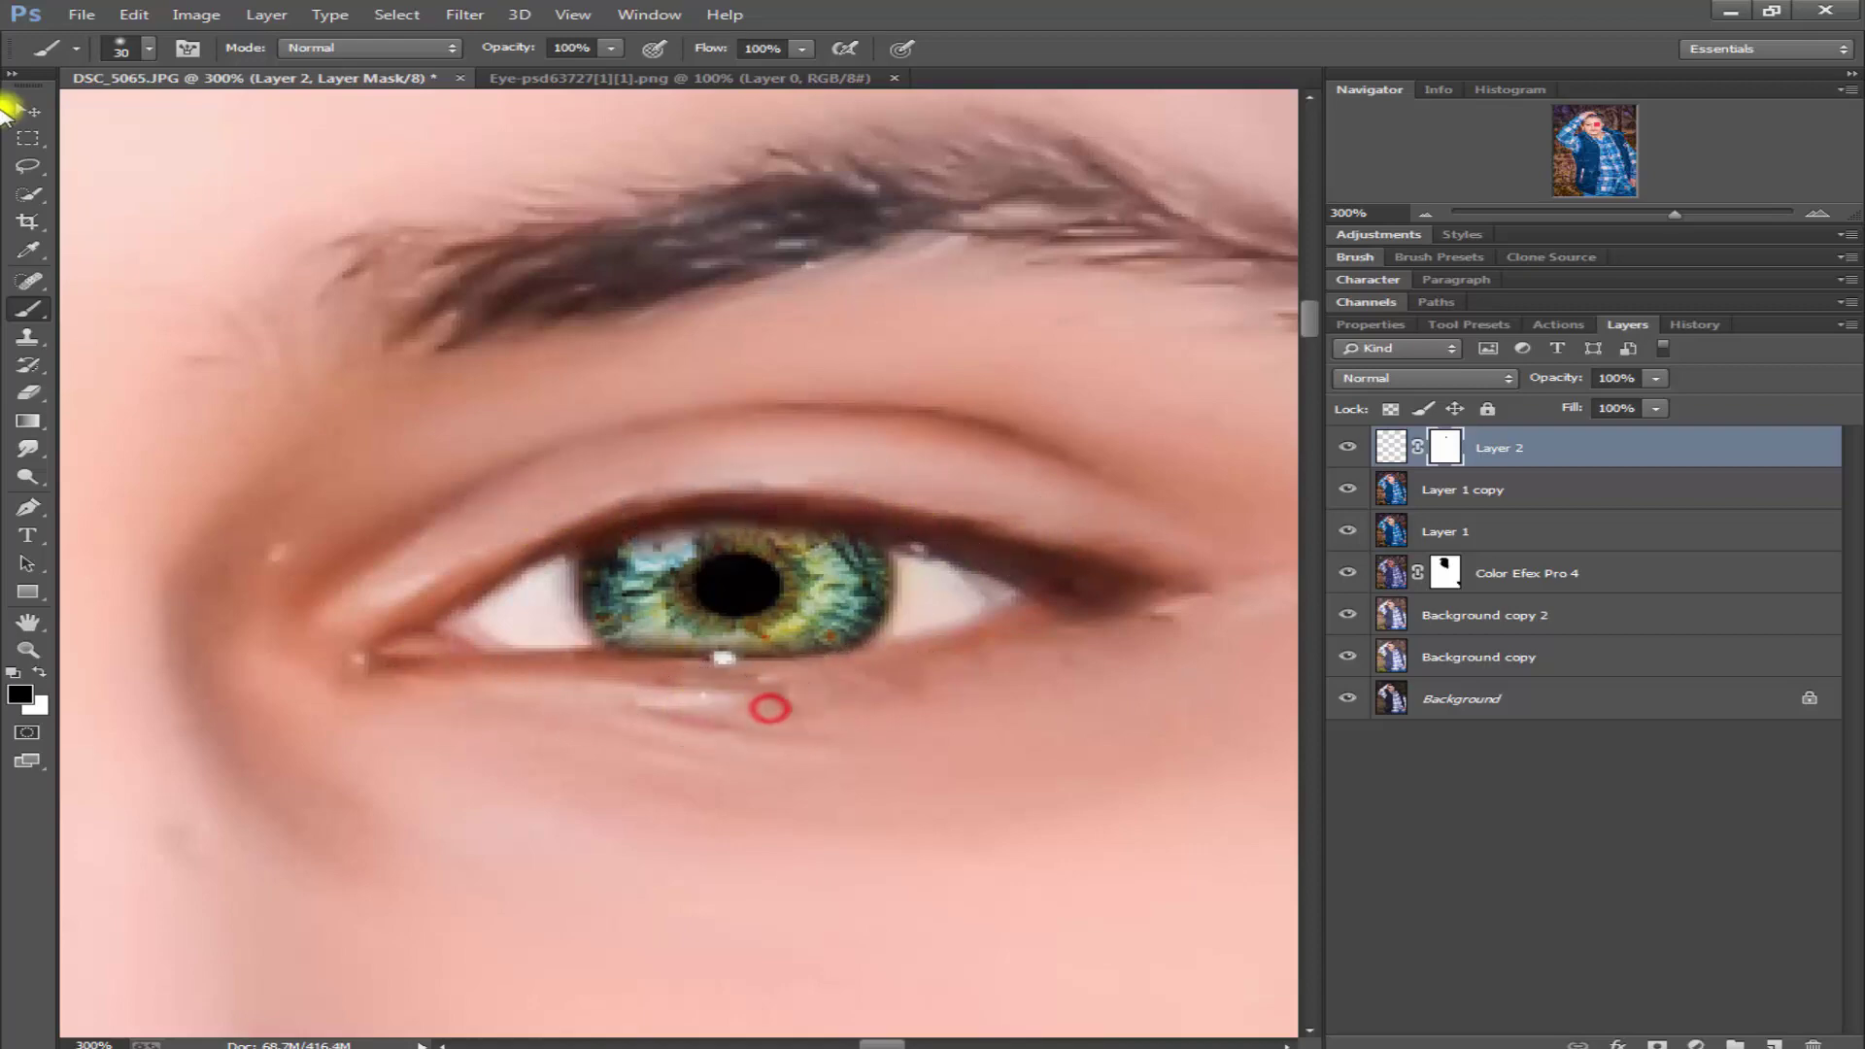
click(9, 115)
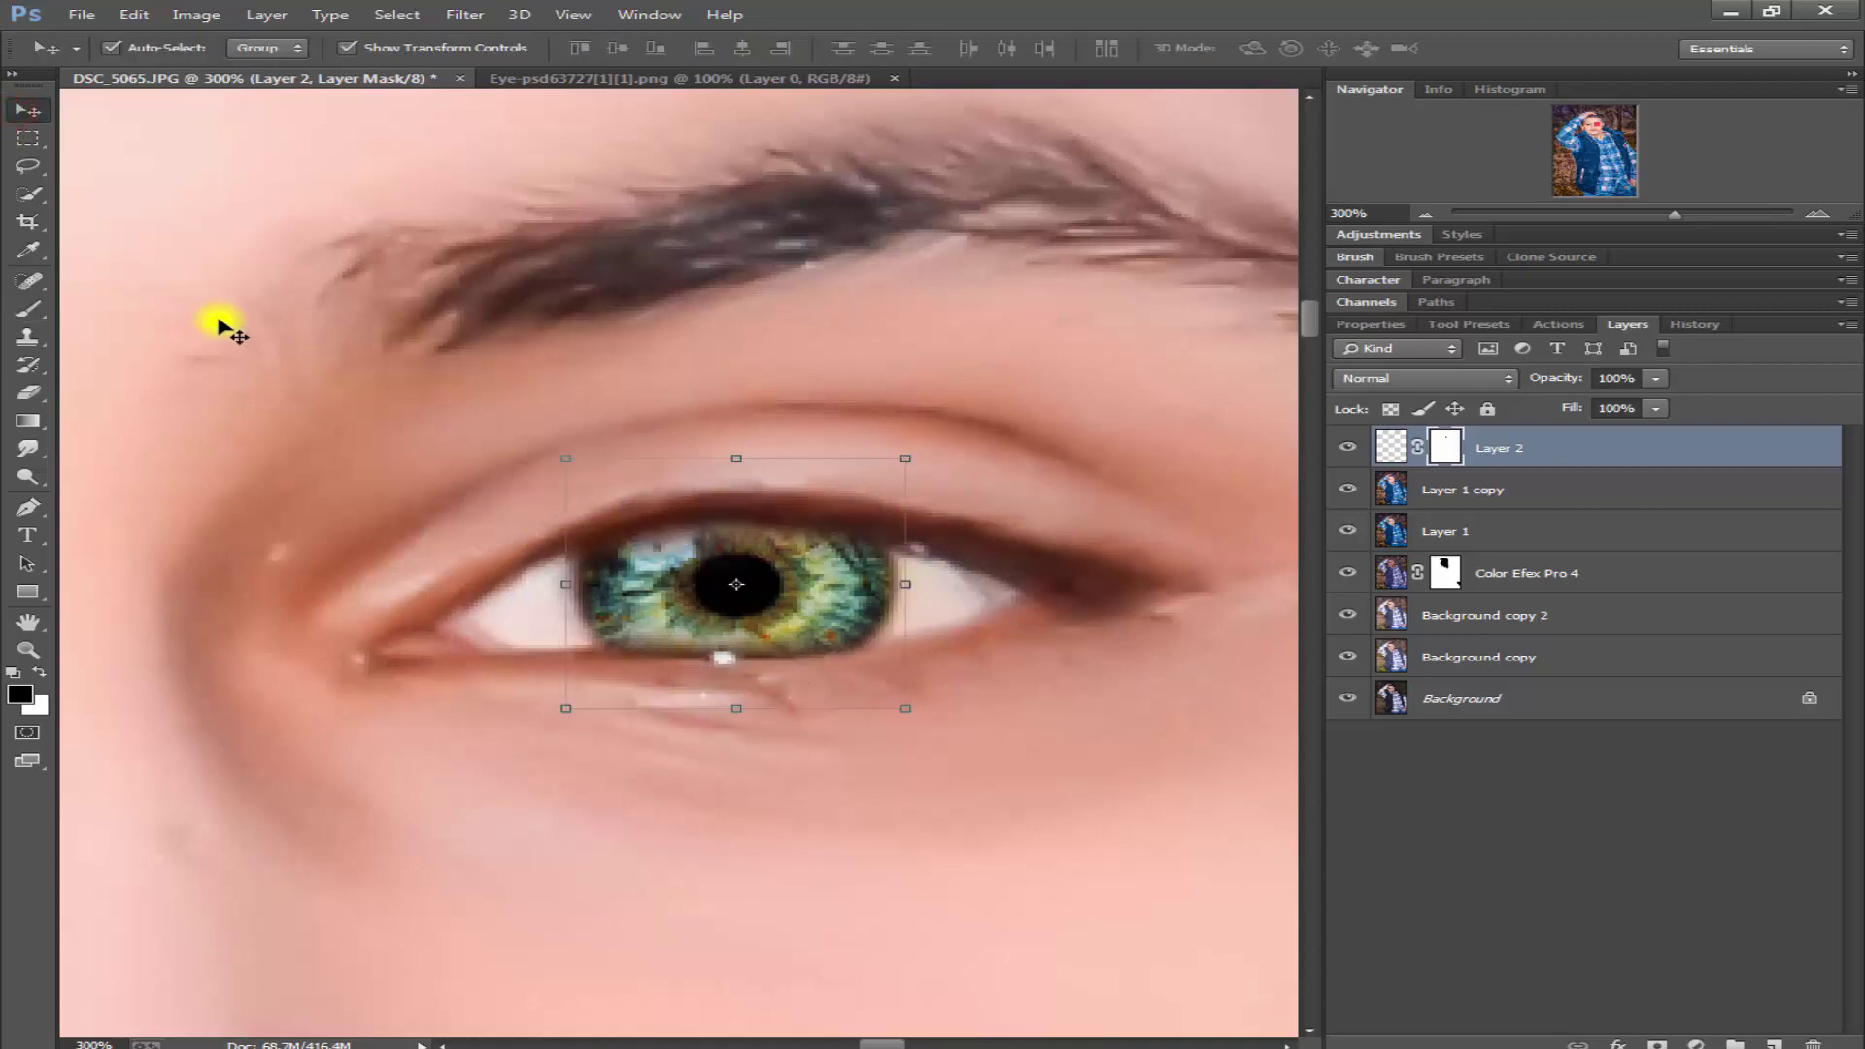
key(ctrl+0)
- Copy the iris layer from the eye image into the portrait and zoom to the eyes
click(586, 84)
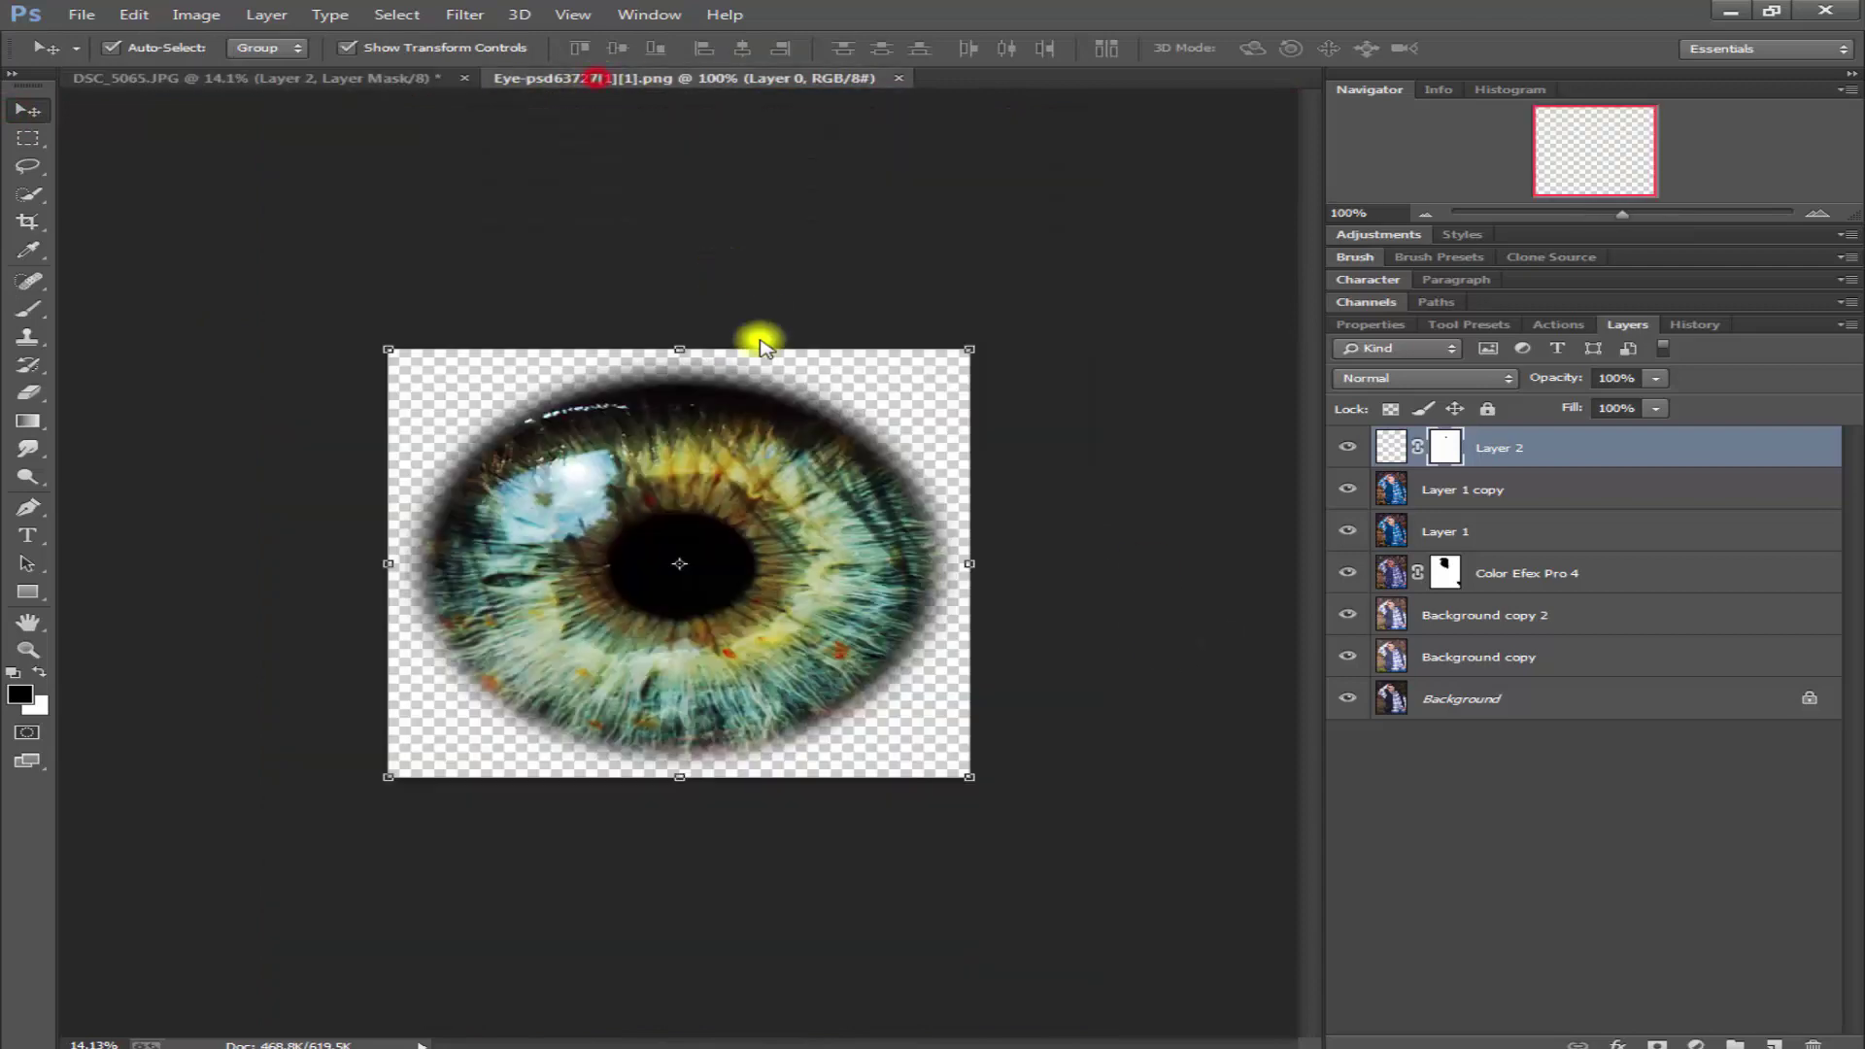
mouse_move(763, 333)
mouse_down()
mouse_move(326, 85)
mouse_move(581, 317)
mouse_up()
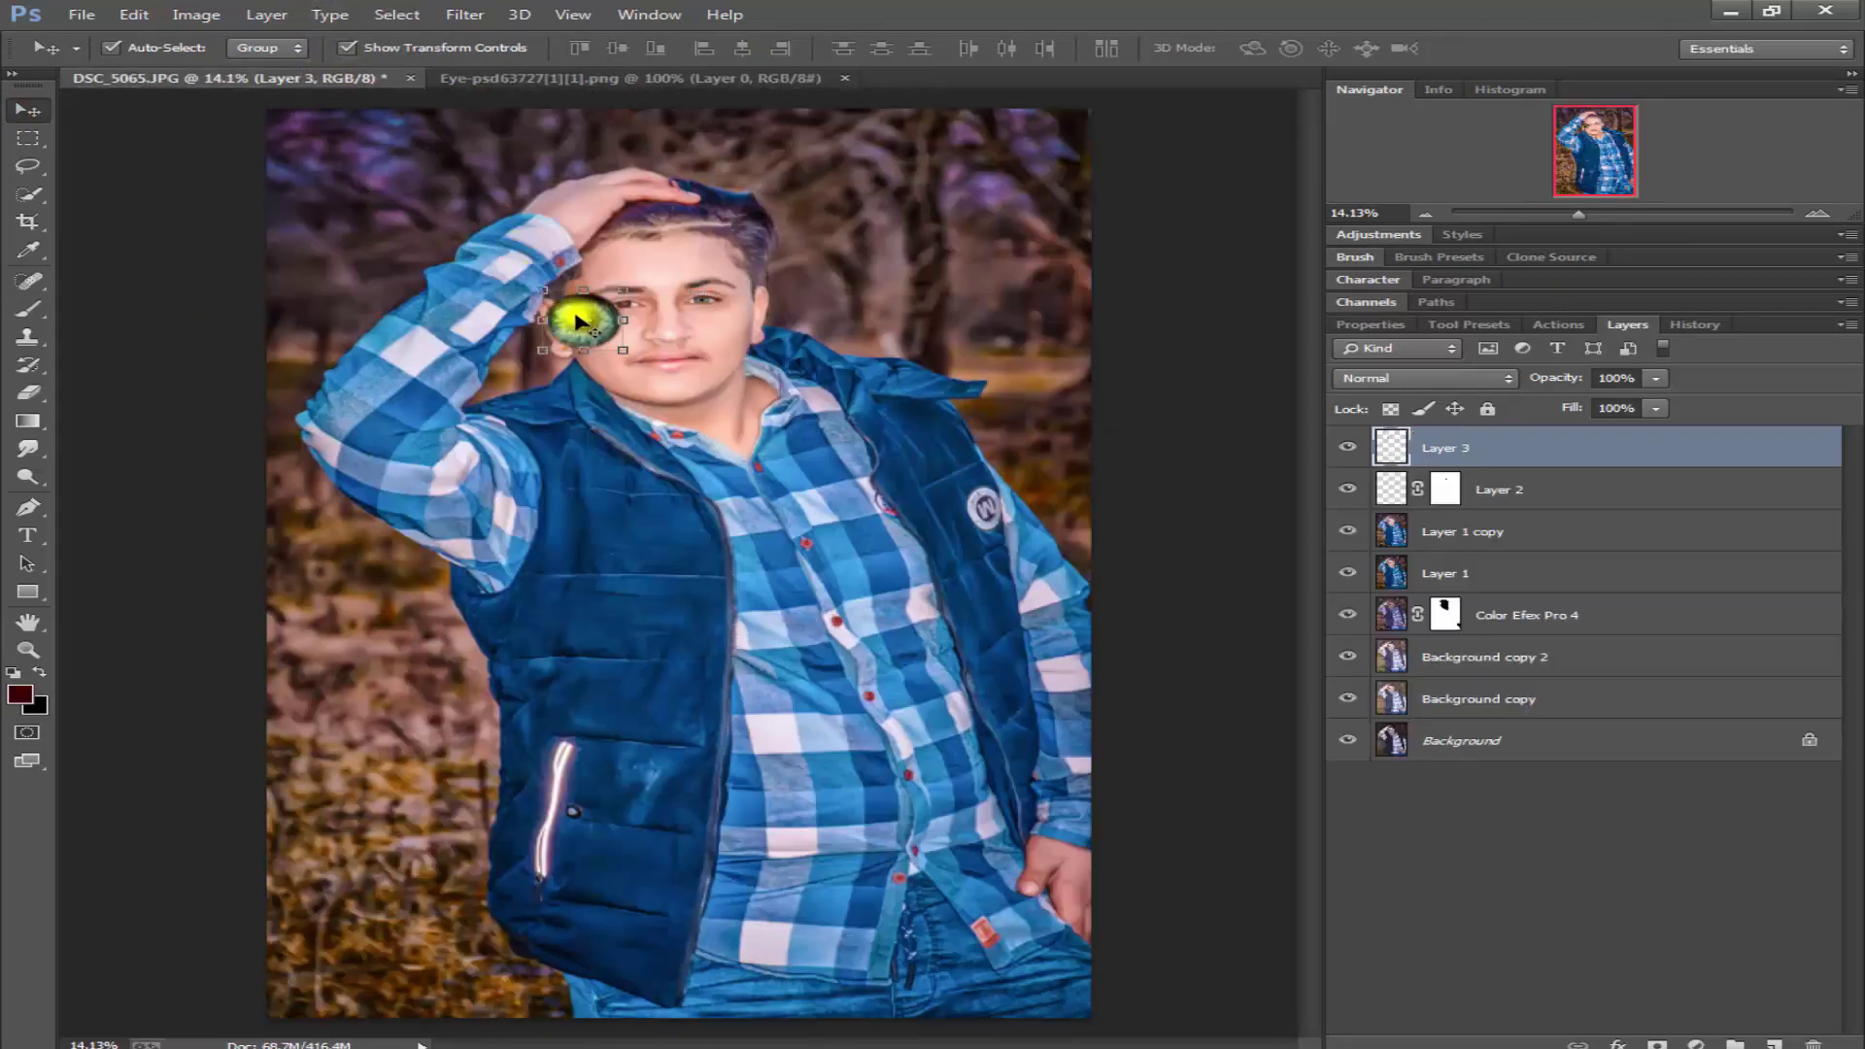
scroll(577, 321, up, 2)
scroll(604, 299, up, 2)
scroll(608, 296, up, 2)
drag(520, 217, 636, 813)
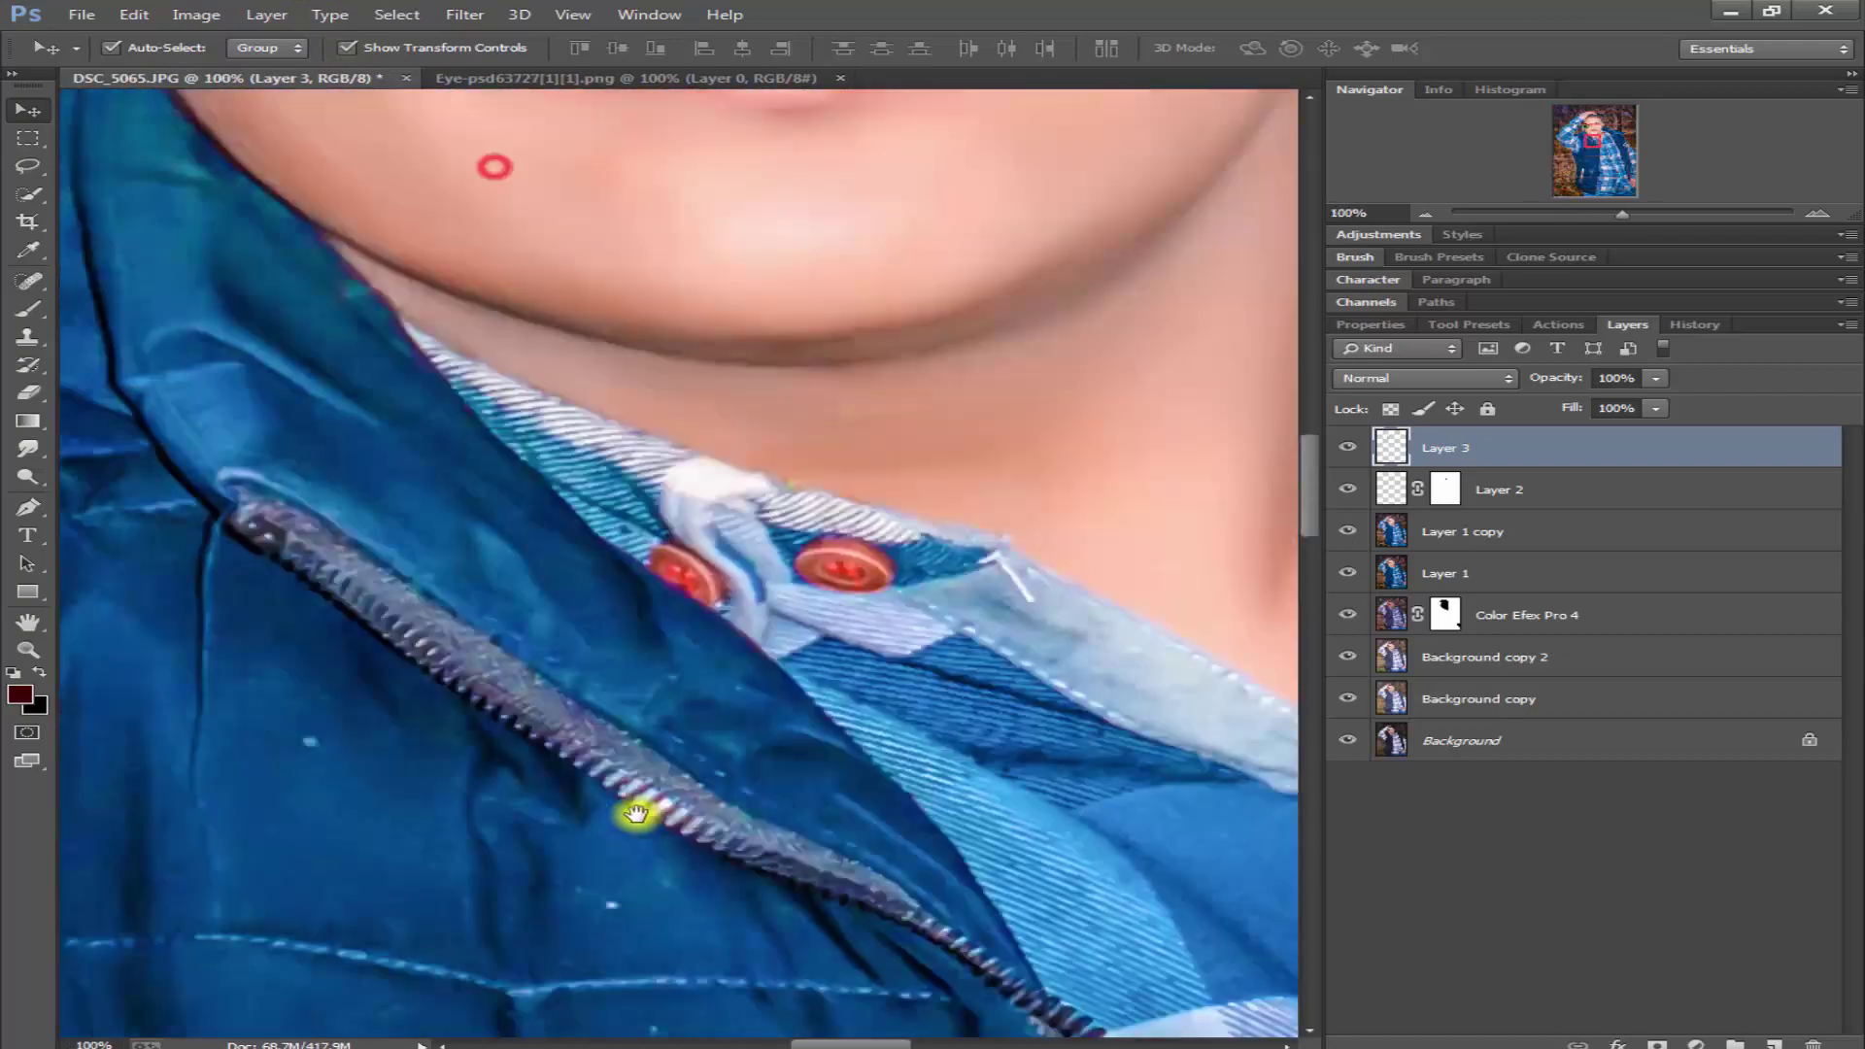
mouse_move(602, 170)
mouse_down()
mouse_move(604, 645)
mouse_move(654, 866)
mouse_up()
drag(670, 491, 680, 646)
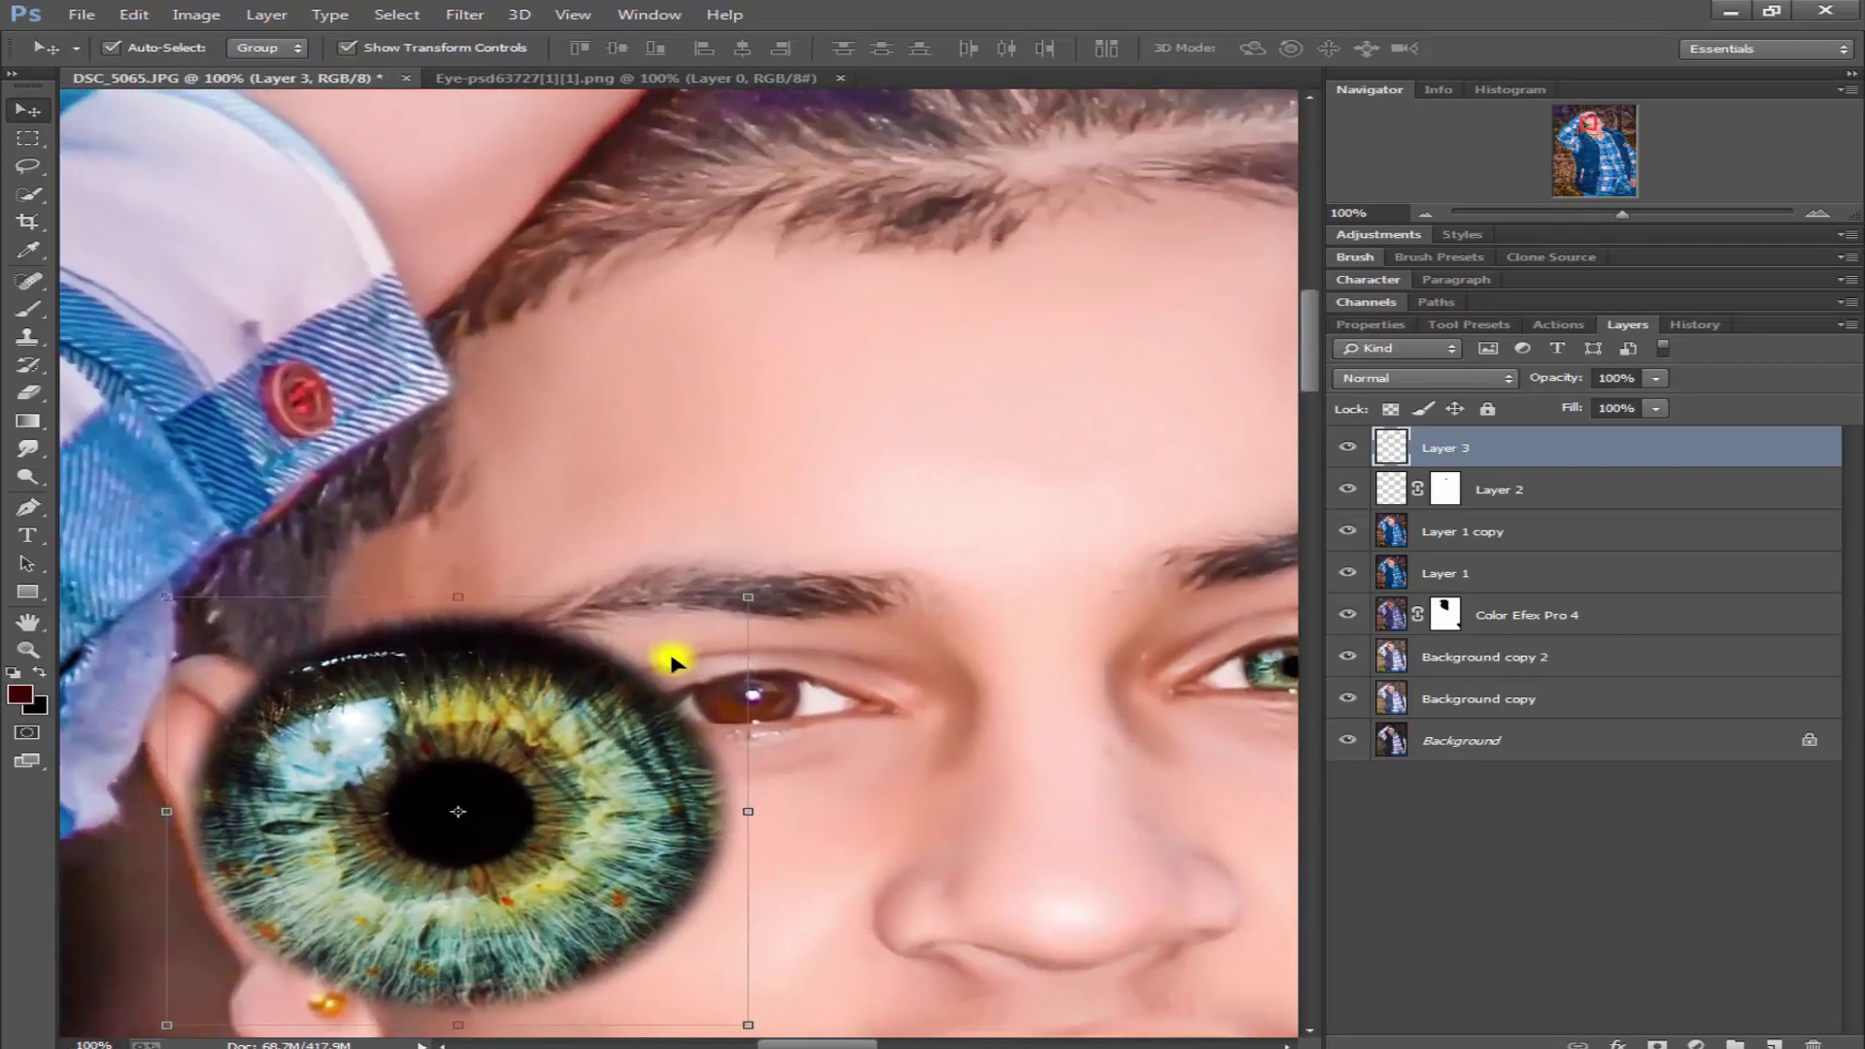
scroll(670, 660, up, 1)
- Scale the iris to 20% and position it over the second eye
drag(450, 791, 748, 632)
click(1145, 451)
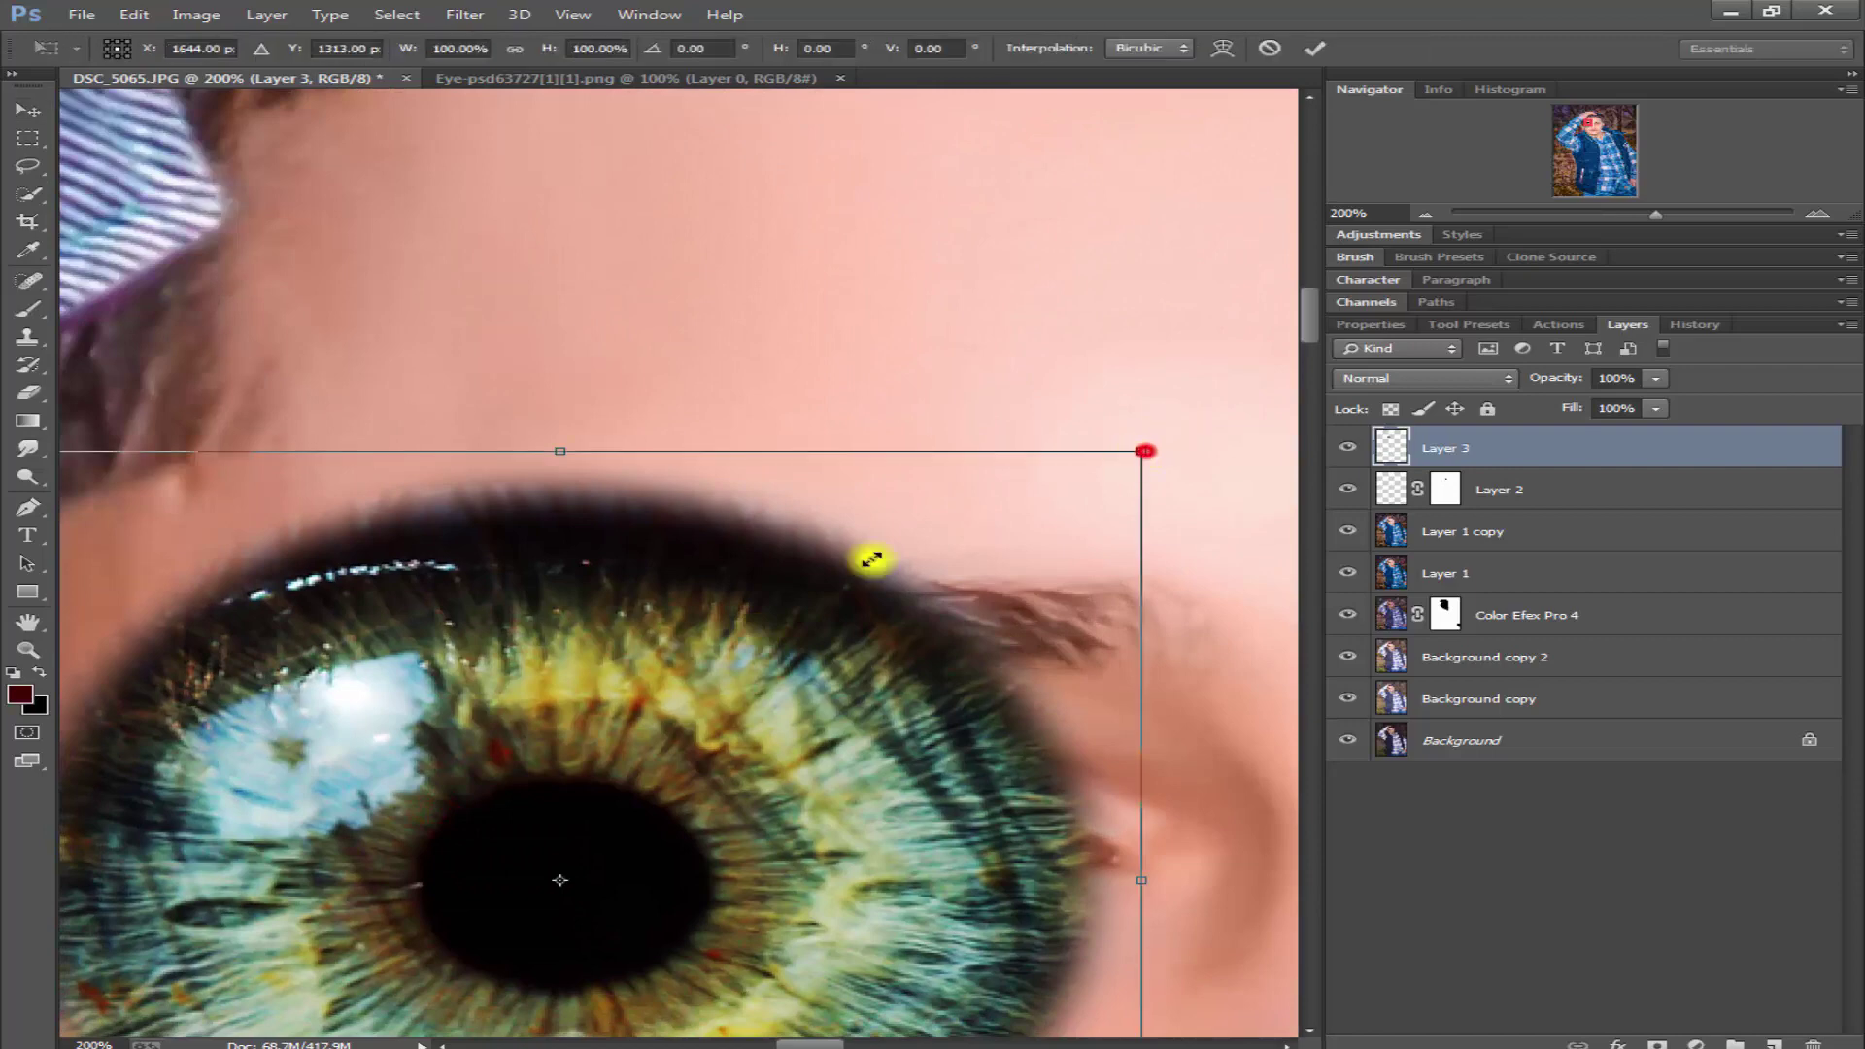
drag(871, 558, 366, 783)
drag(295, 1015, 895, 651)
mouse_move(1063, 594)
mouse_down()
mouse_move(1147, 573)
mouse_move(767, 833)
mouse_move(939, 837)
mouse_move(937, 818)
mouse_up()
drag(934, 915, 960, 934)
drag(876, 890, 860, 872)
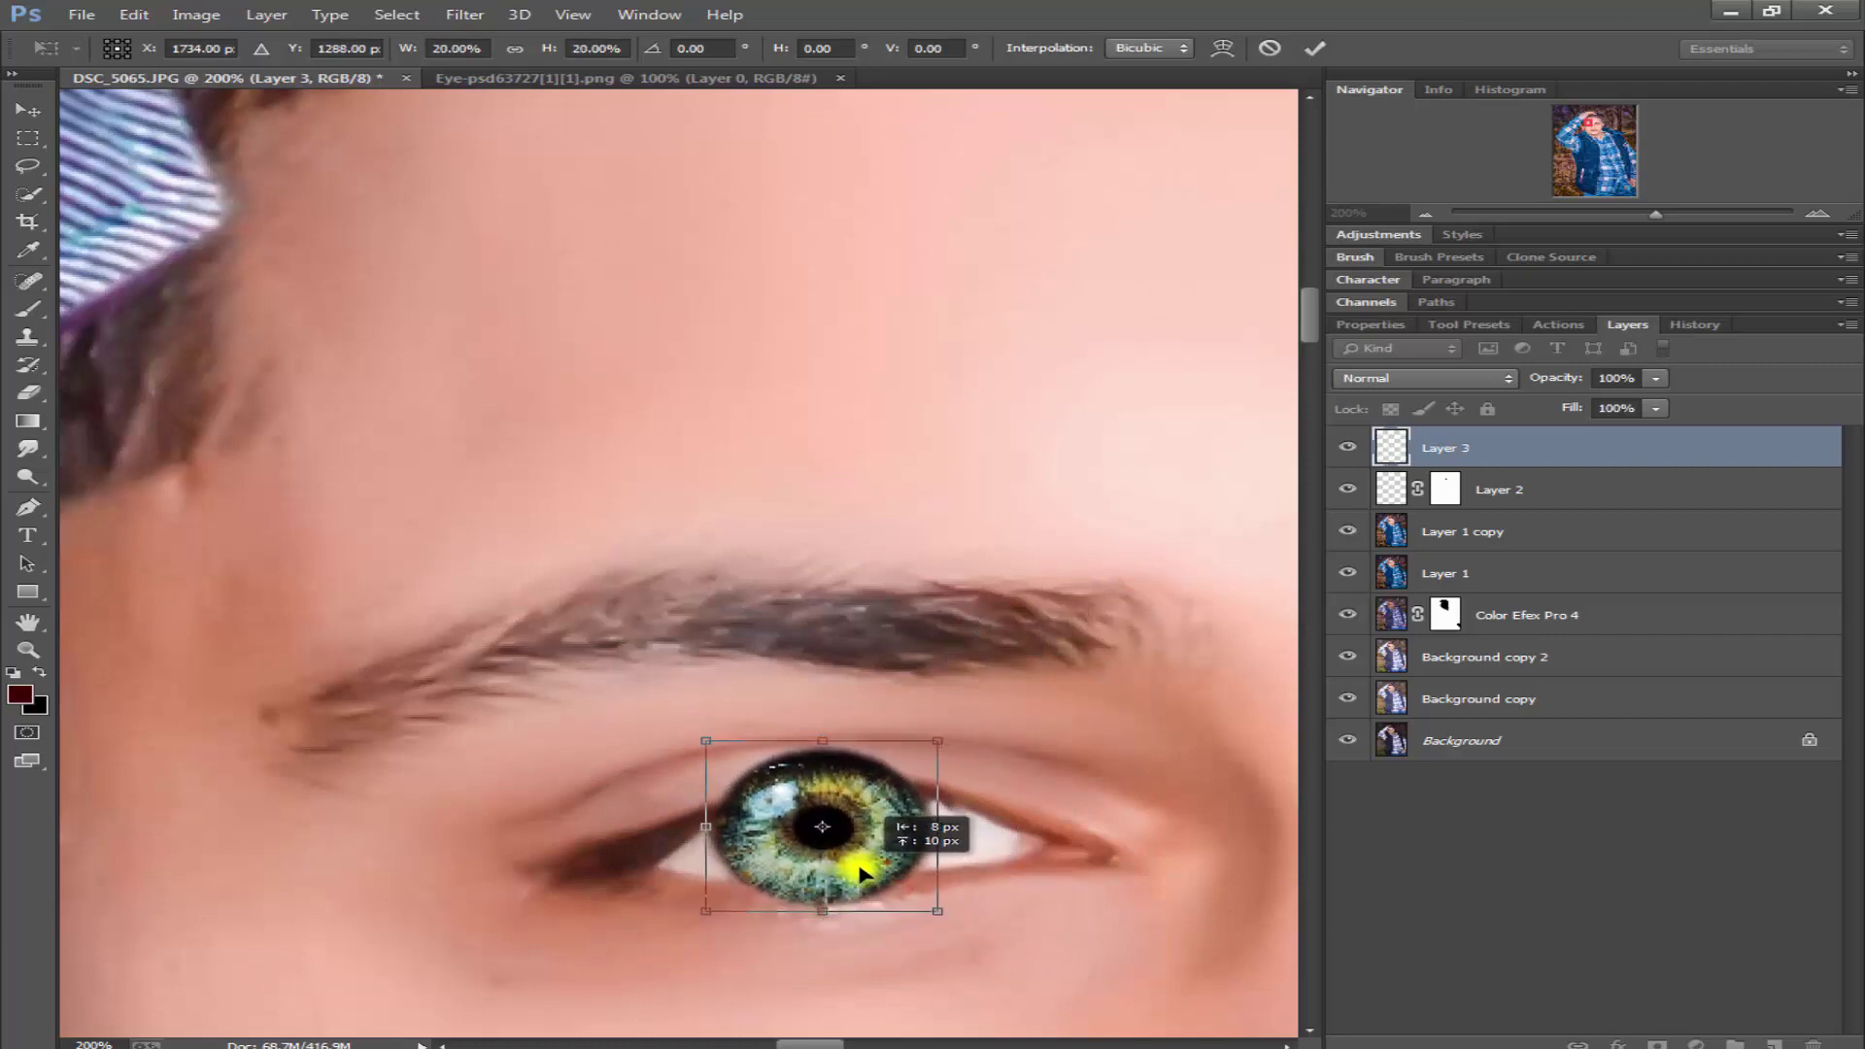
key(Return)
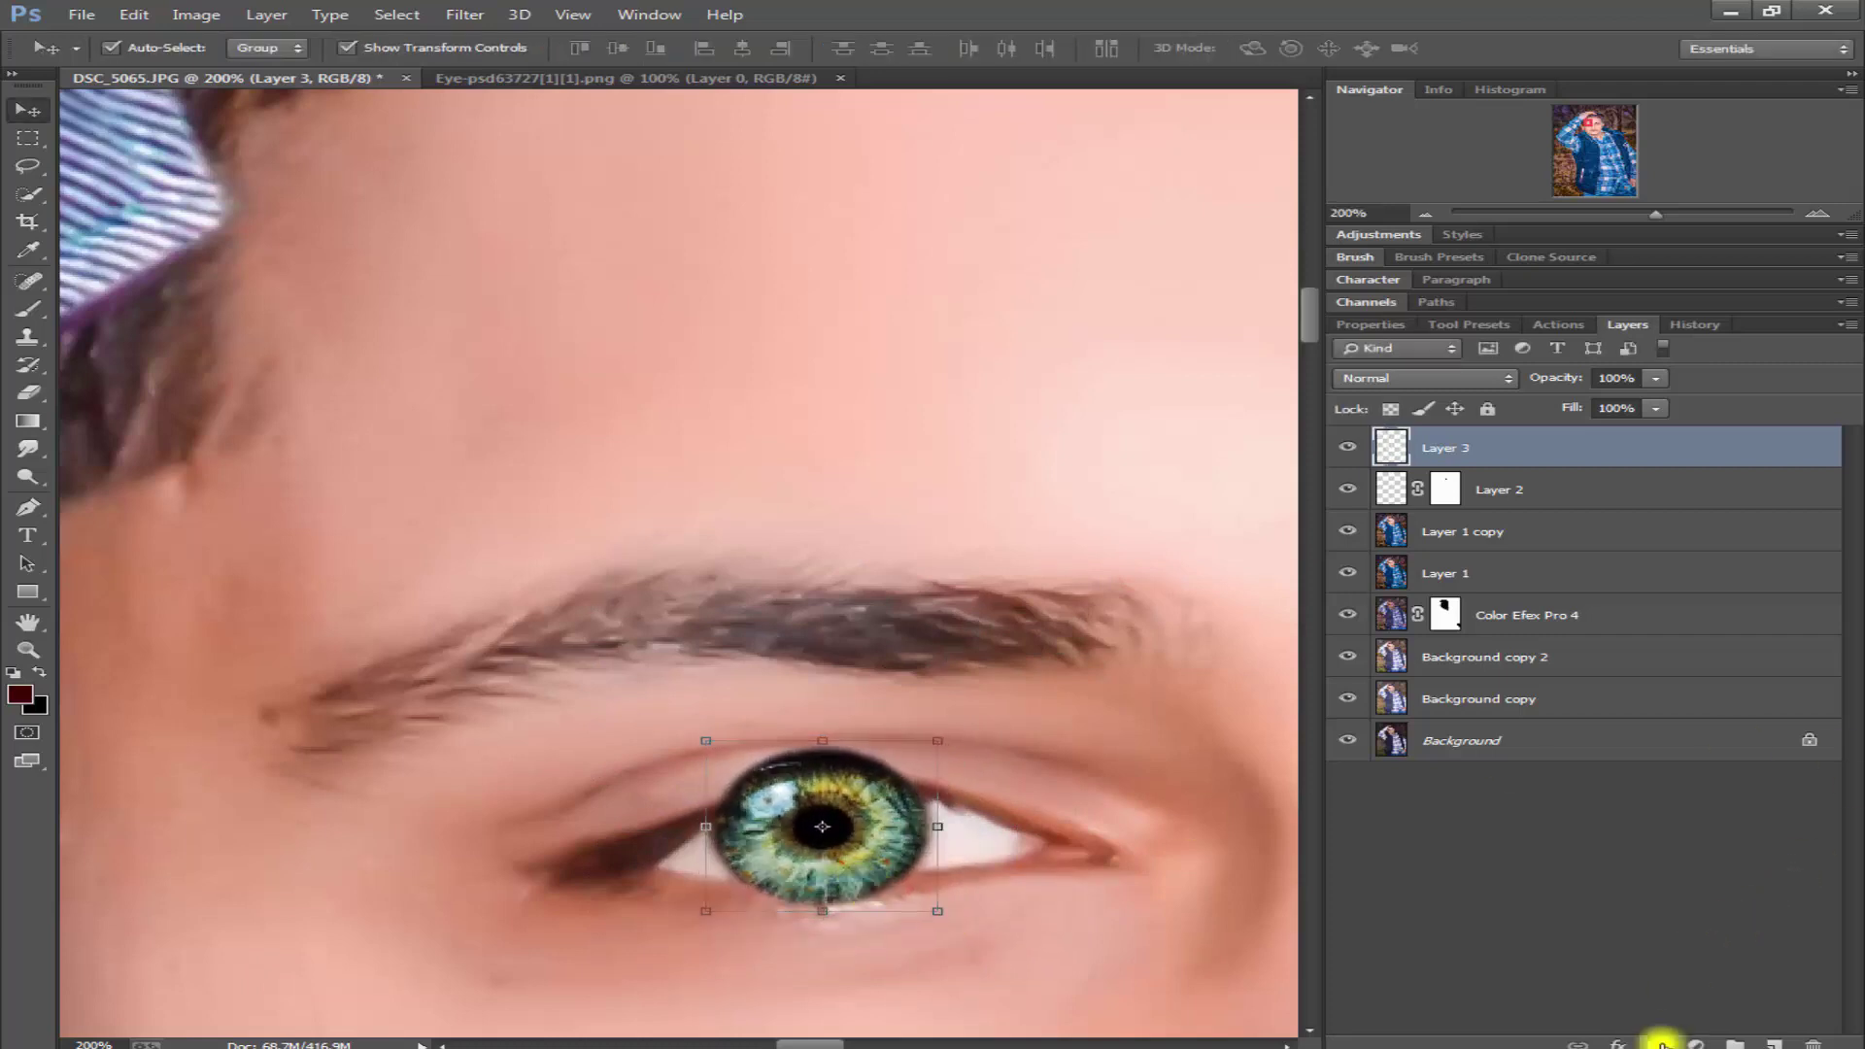
- Add a mask to Layer 3 and paint black to hide the iris top under the eyelid
click(1660, 1044)
click(30, 311)
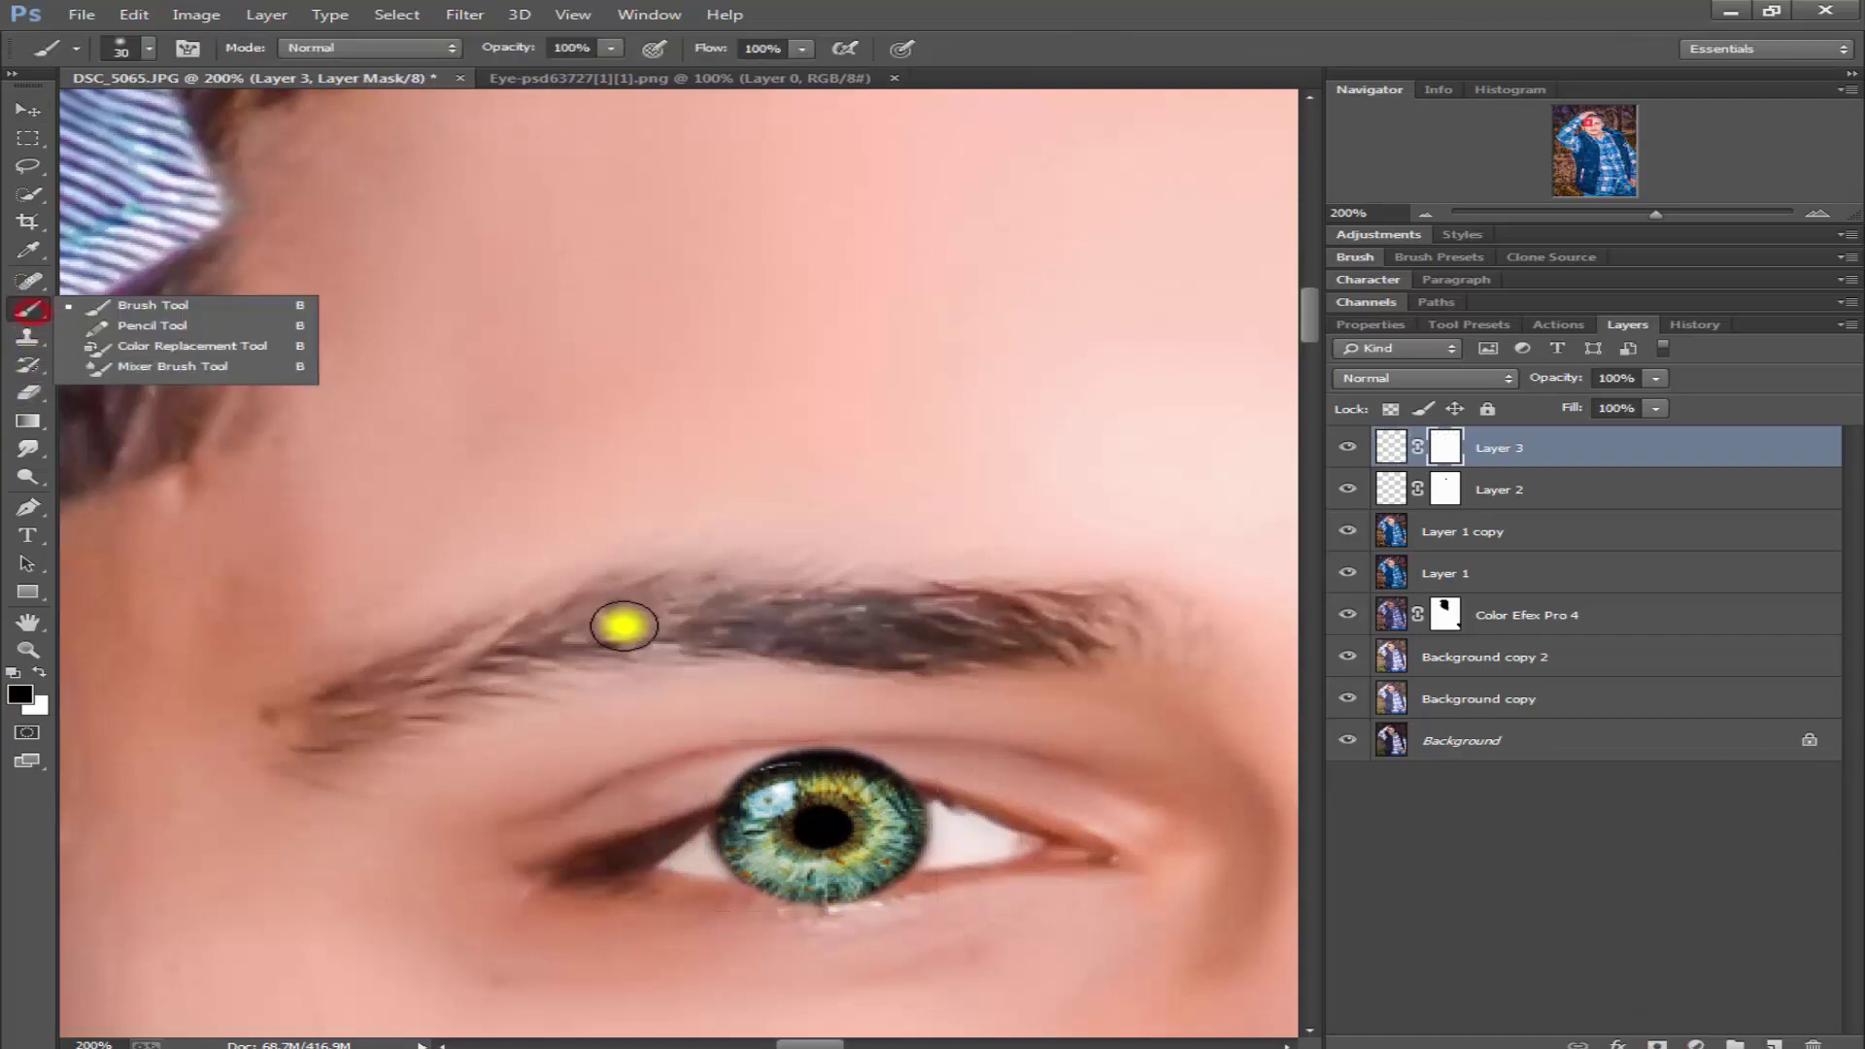
mouse_move(891, 765)
mouse_down()
mouse_move(1016, 853)
mouse_move(833, 894)
mouse_move(699, 887)
mouse_move(941, 886)
mouse_move(769, 918)
mouse_up()
click(45, 110)
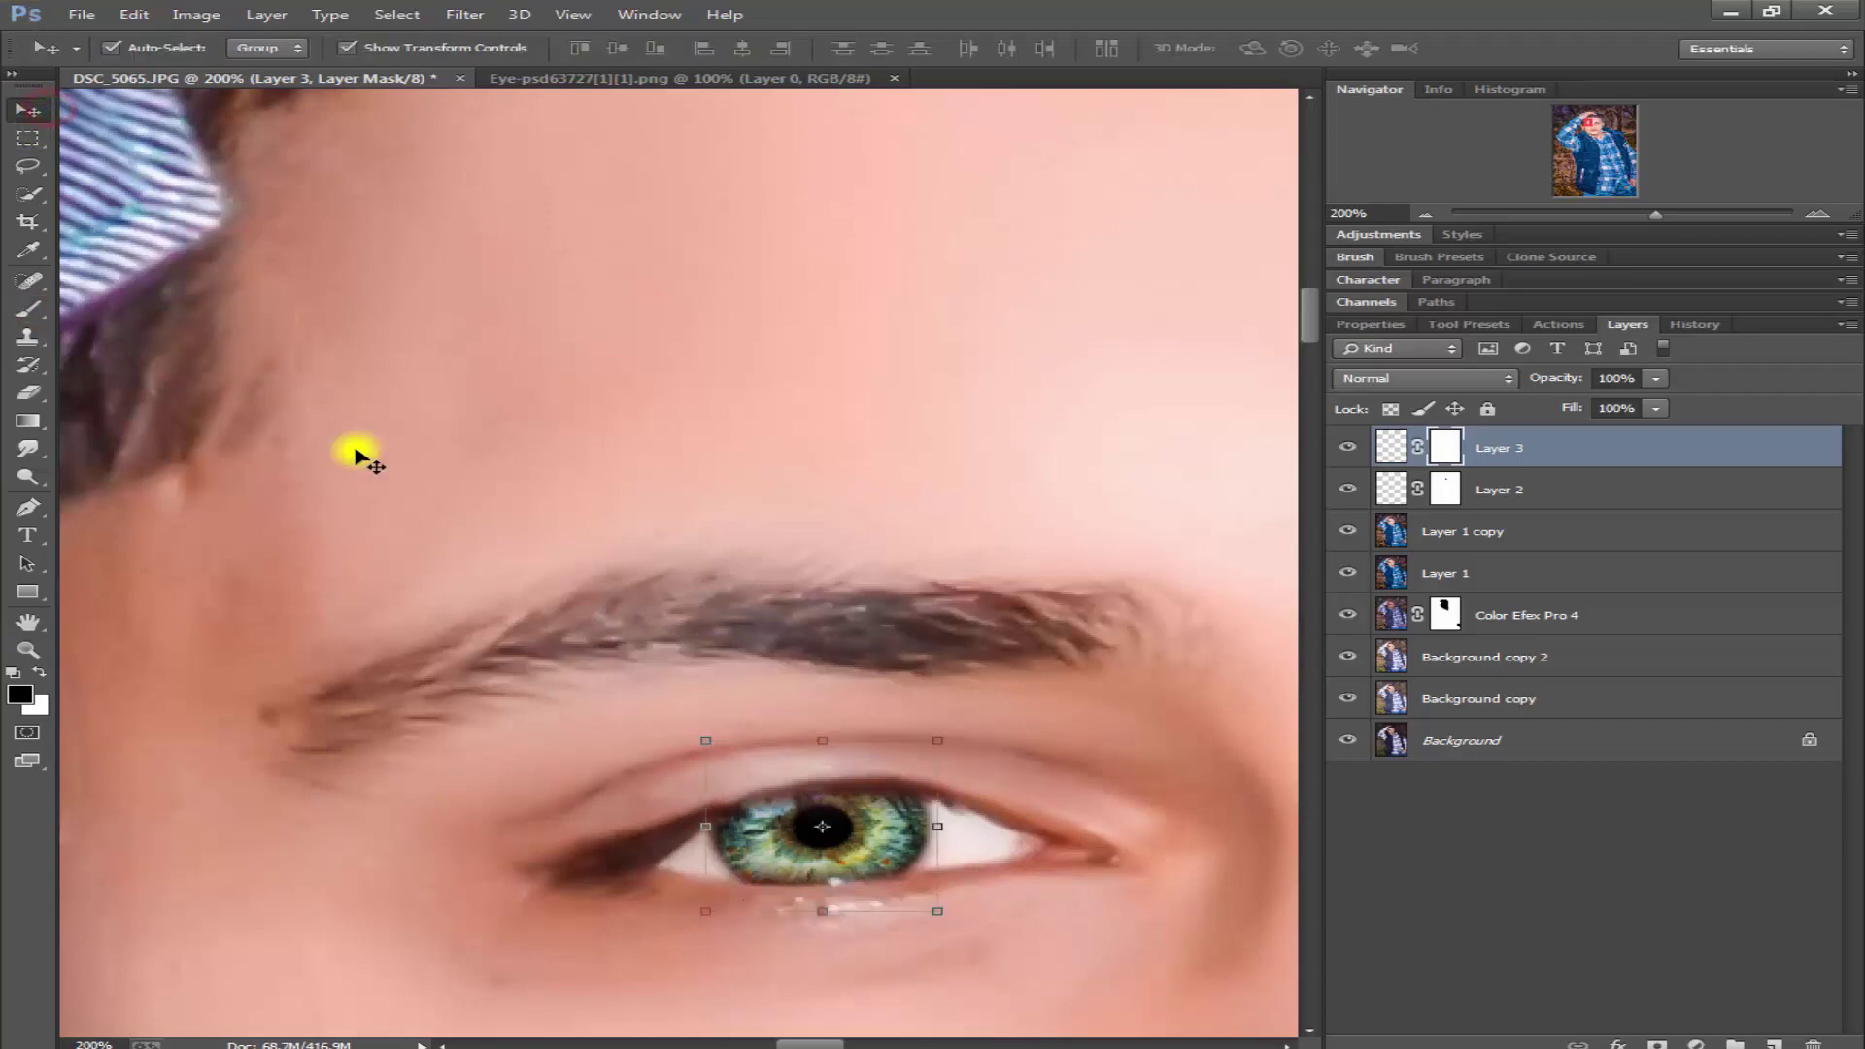
key(ctrl+0)
- Select Layer 3 and add a new empty layer above it
click(1054, 355)
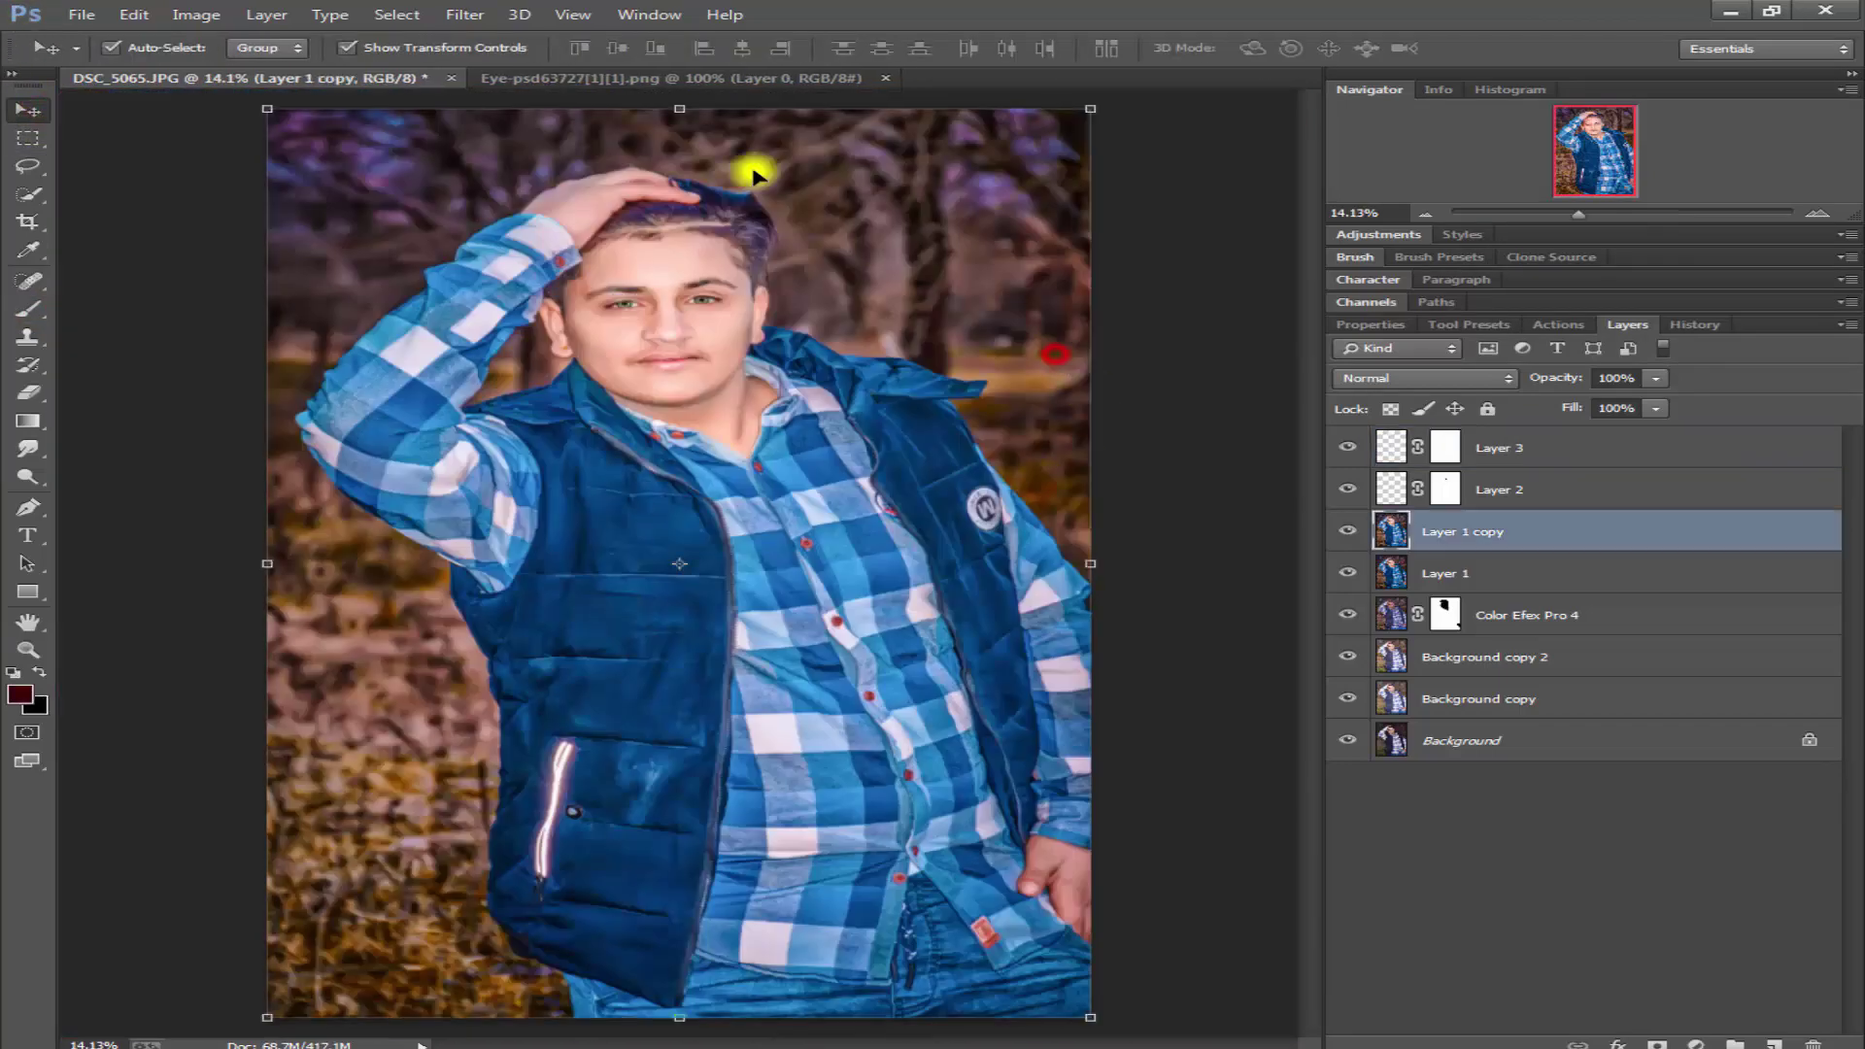
click(1214, 363)
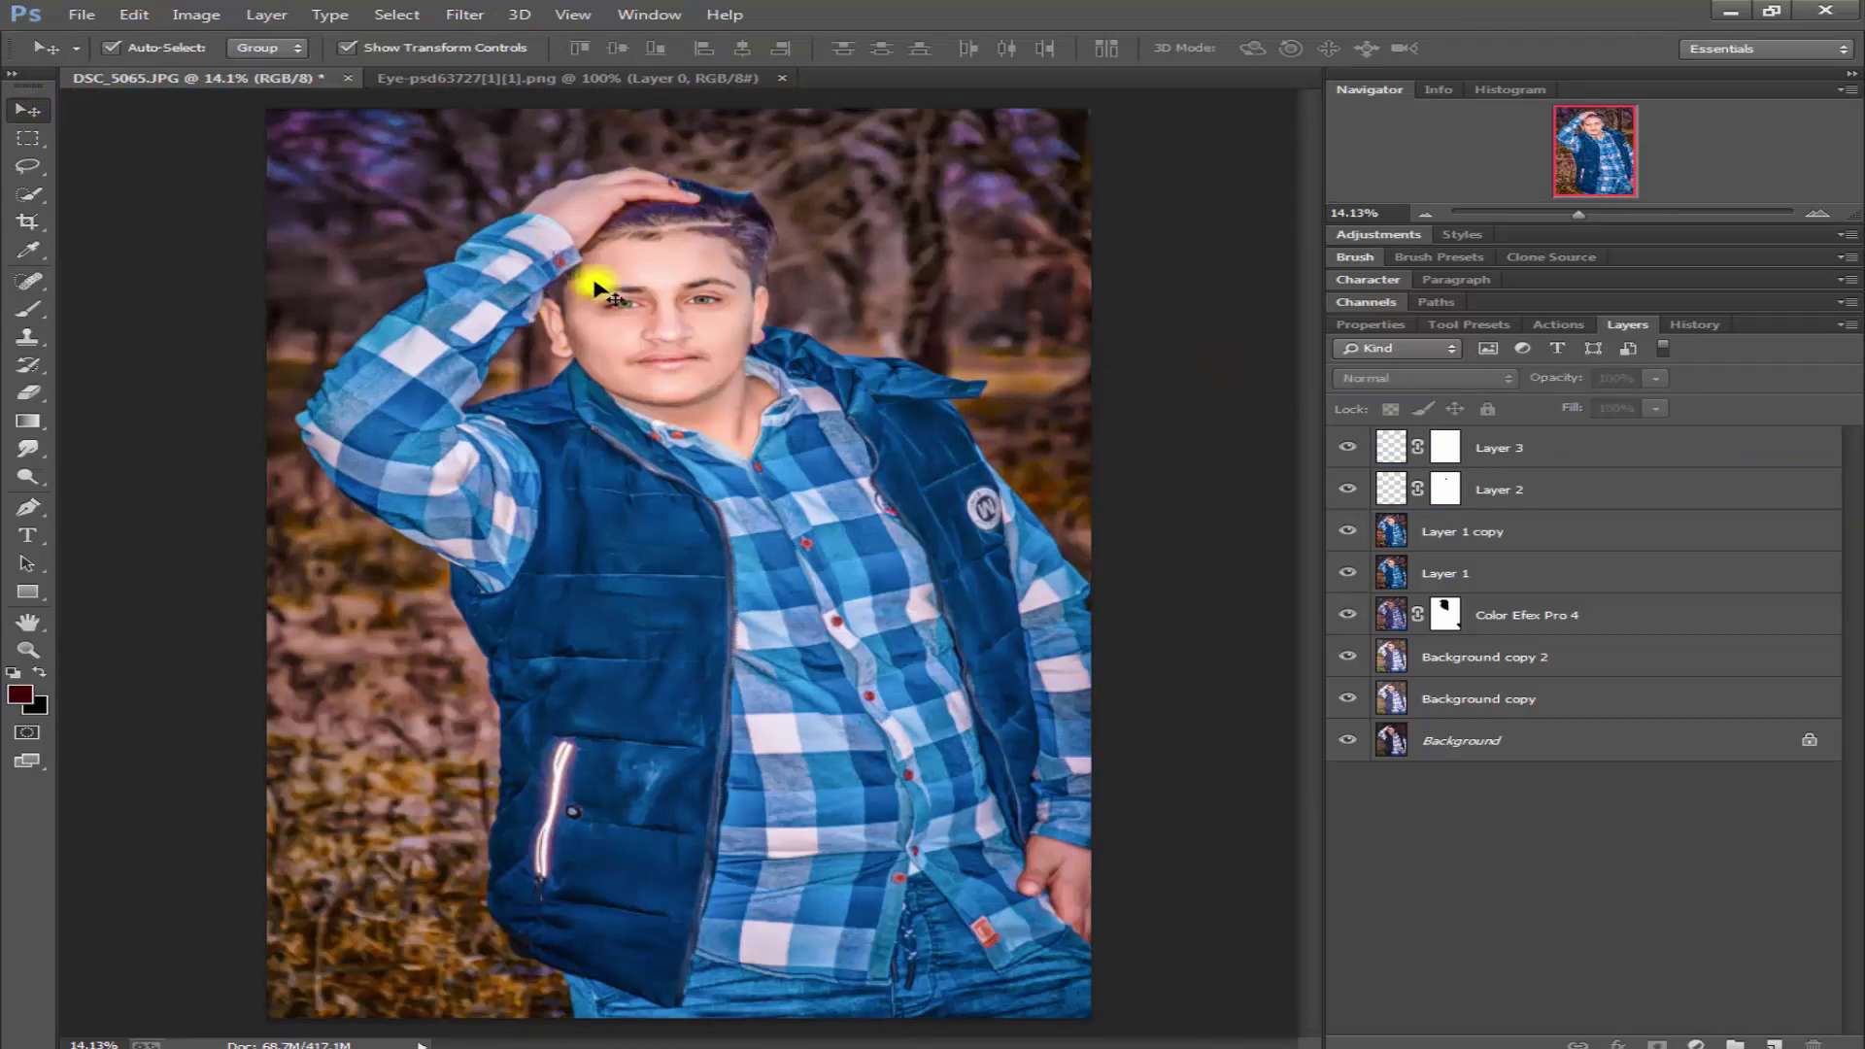
click(1649, 449)
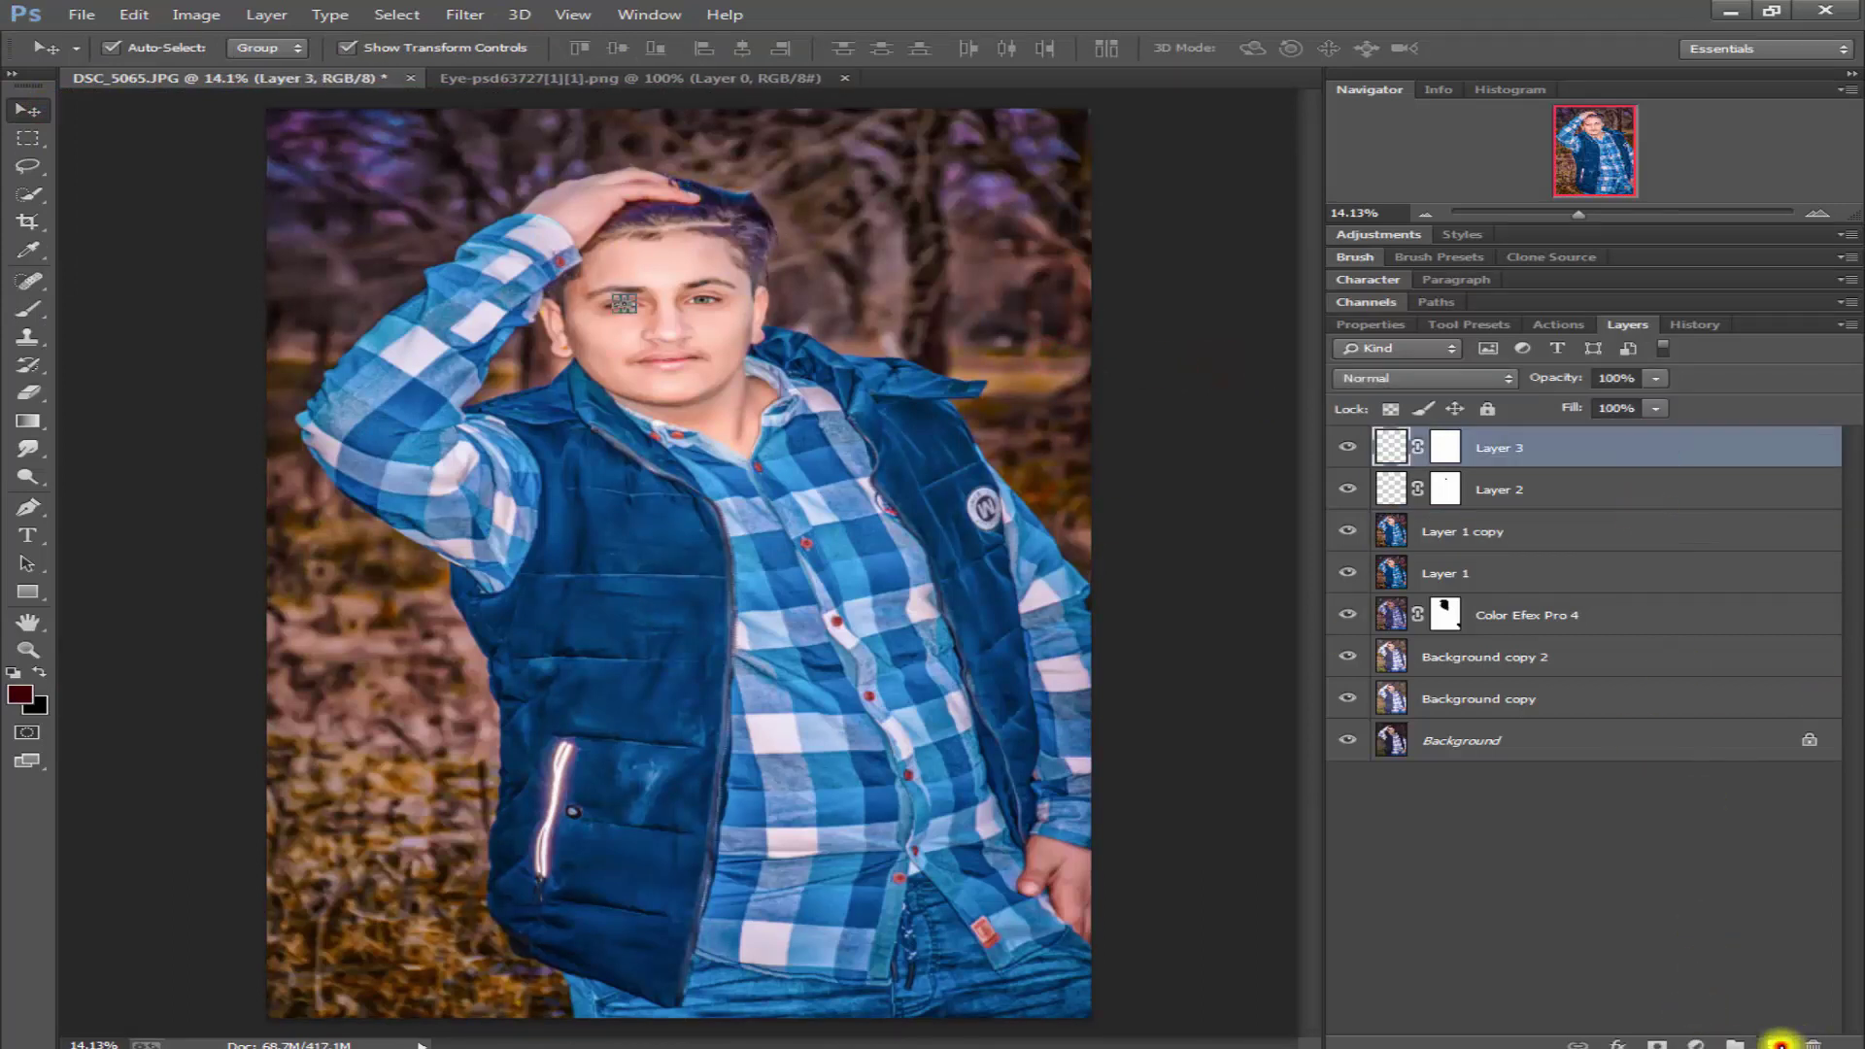
click(1780, 1044)
- Fill Layer 4 with a merged copy of the picture using Apply Image
click(187, 17)
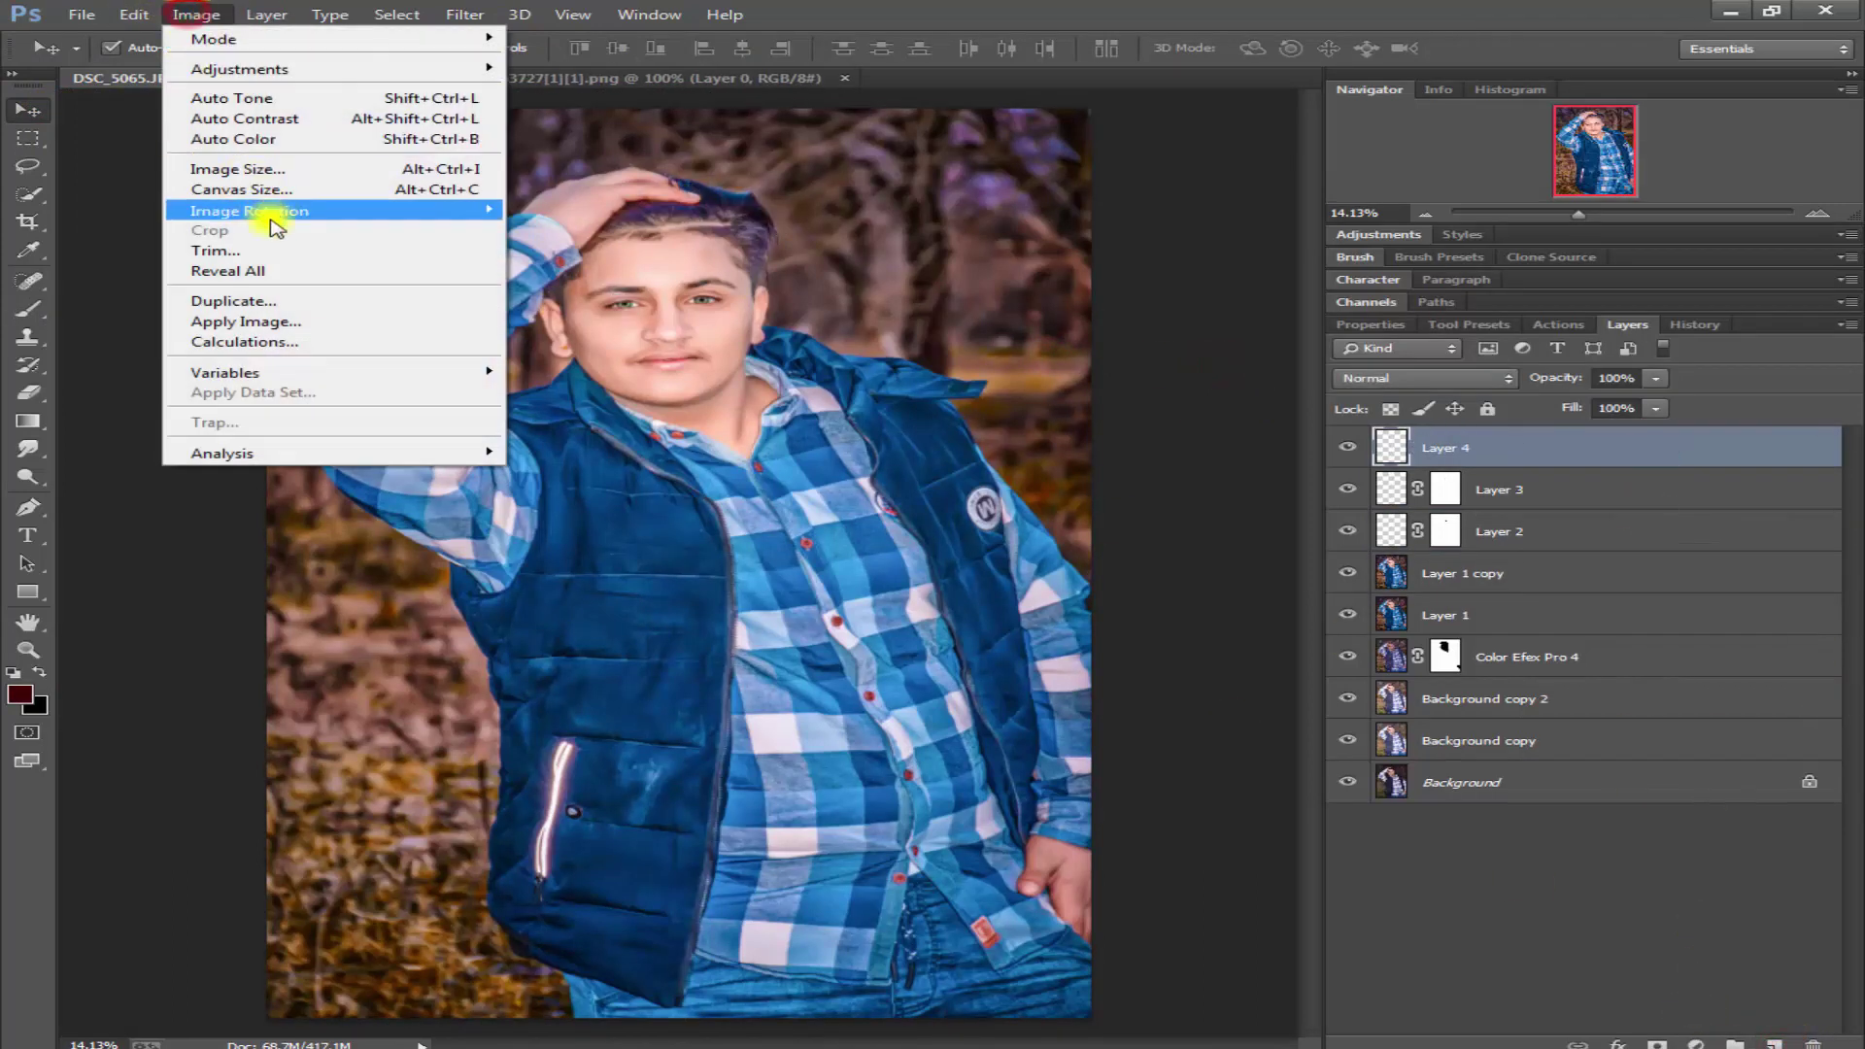
click(300, 313)
click(1165, 310)
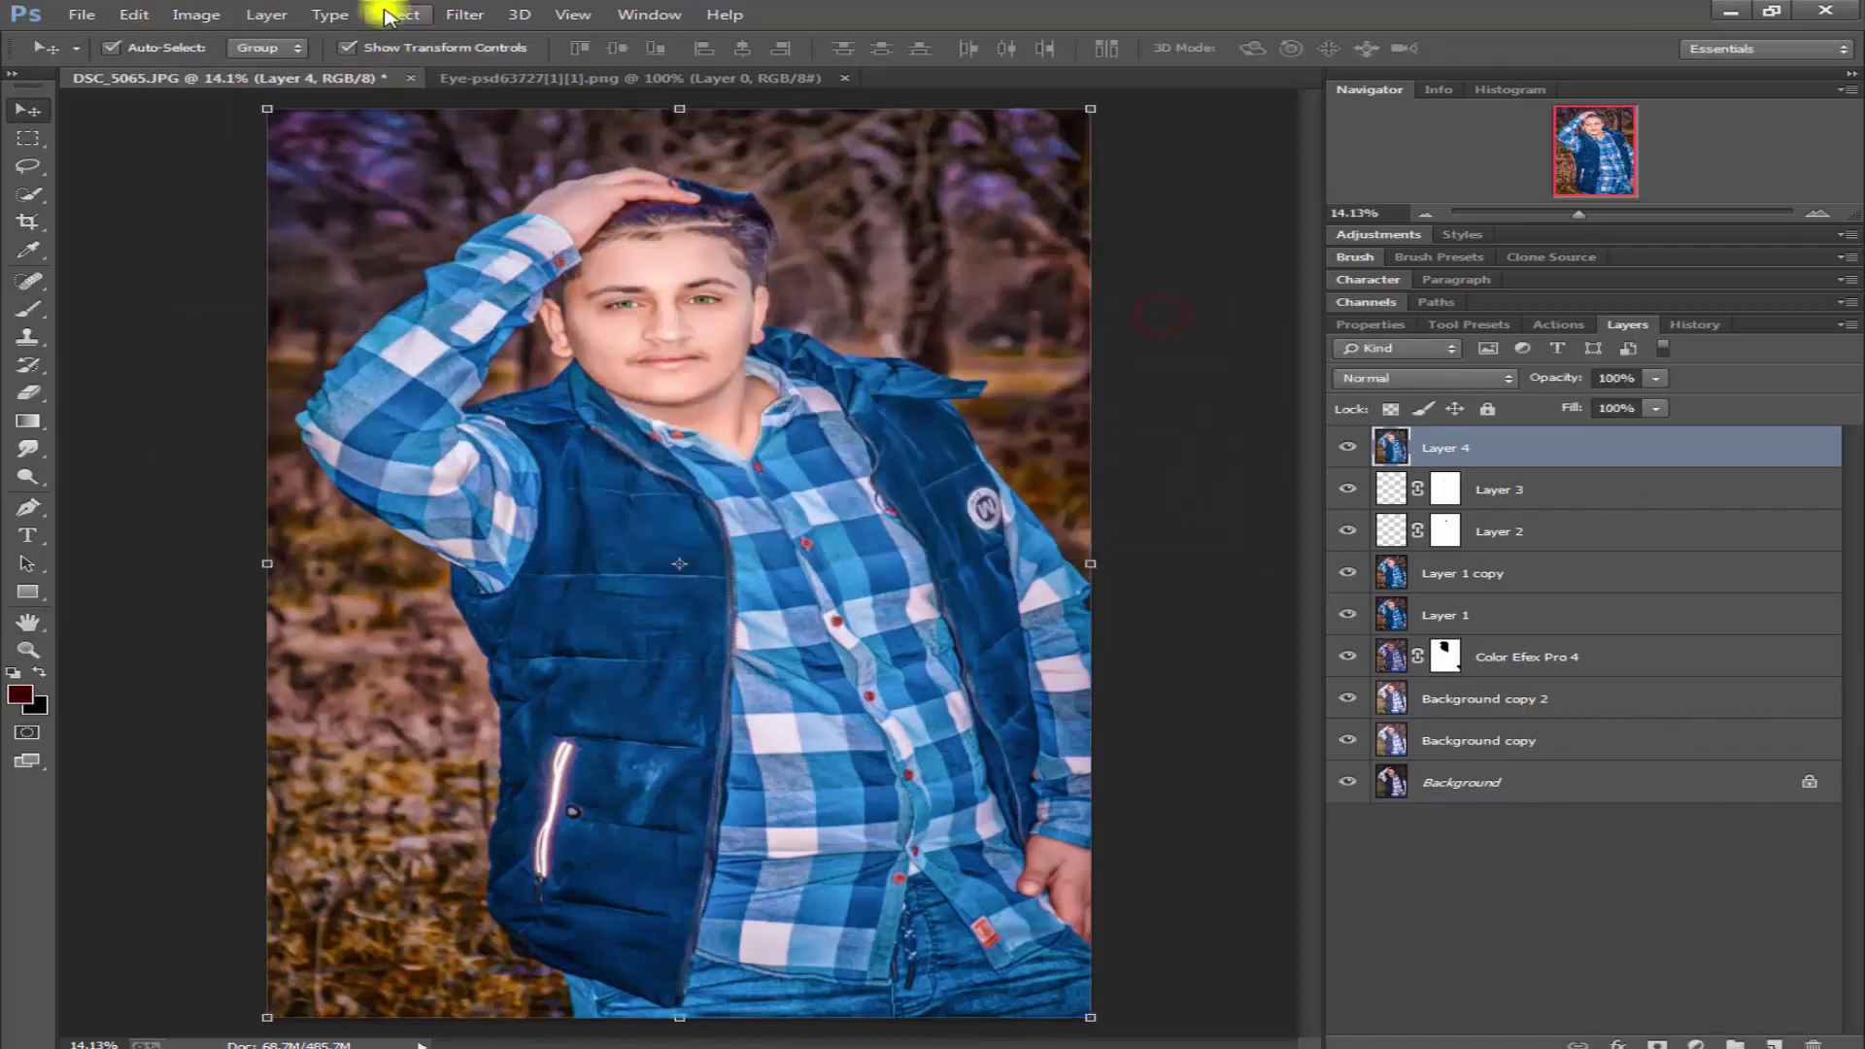
- Tint the Blacks with Selective Color (Black +6, Yellow +8, Magenta +8) and duplicate the layer
click(393, 14)
mouse_move(239, 68)
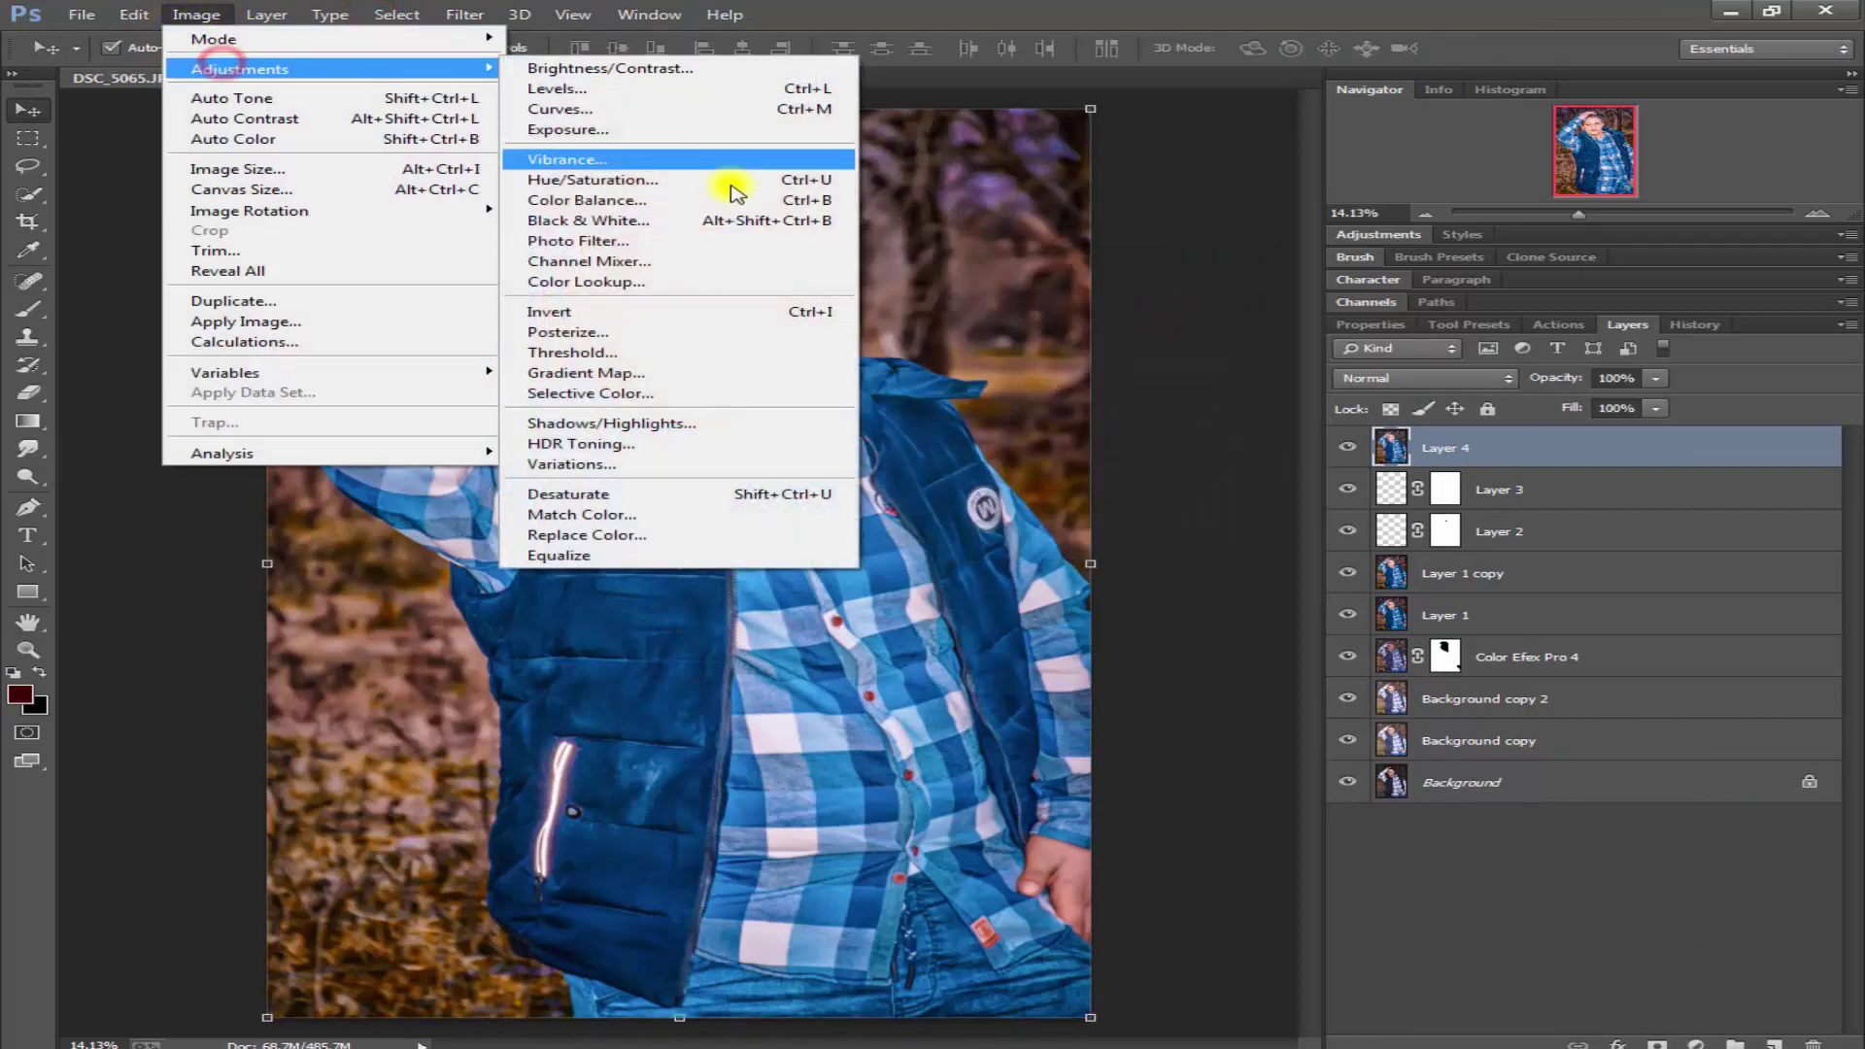
click(661, 395)
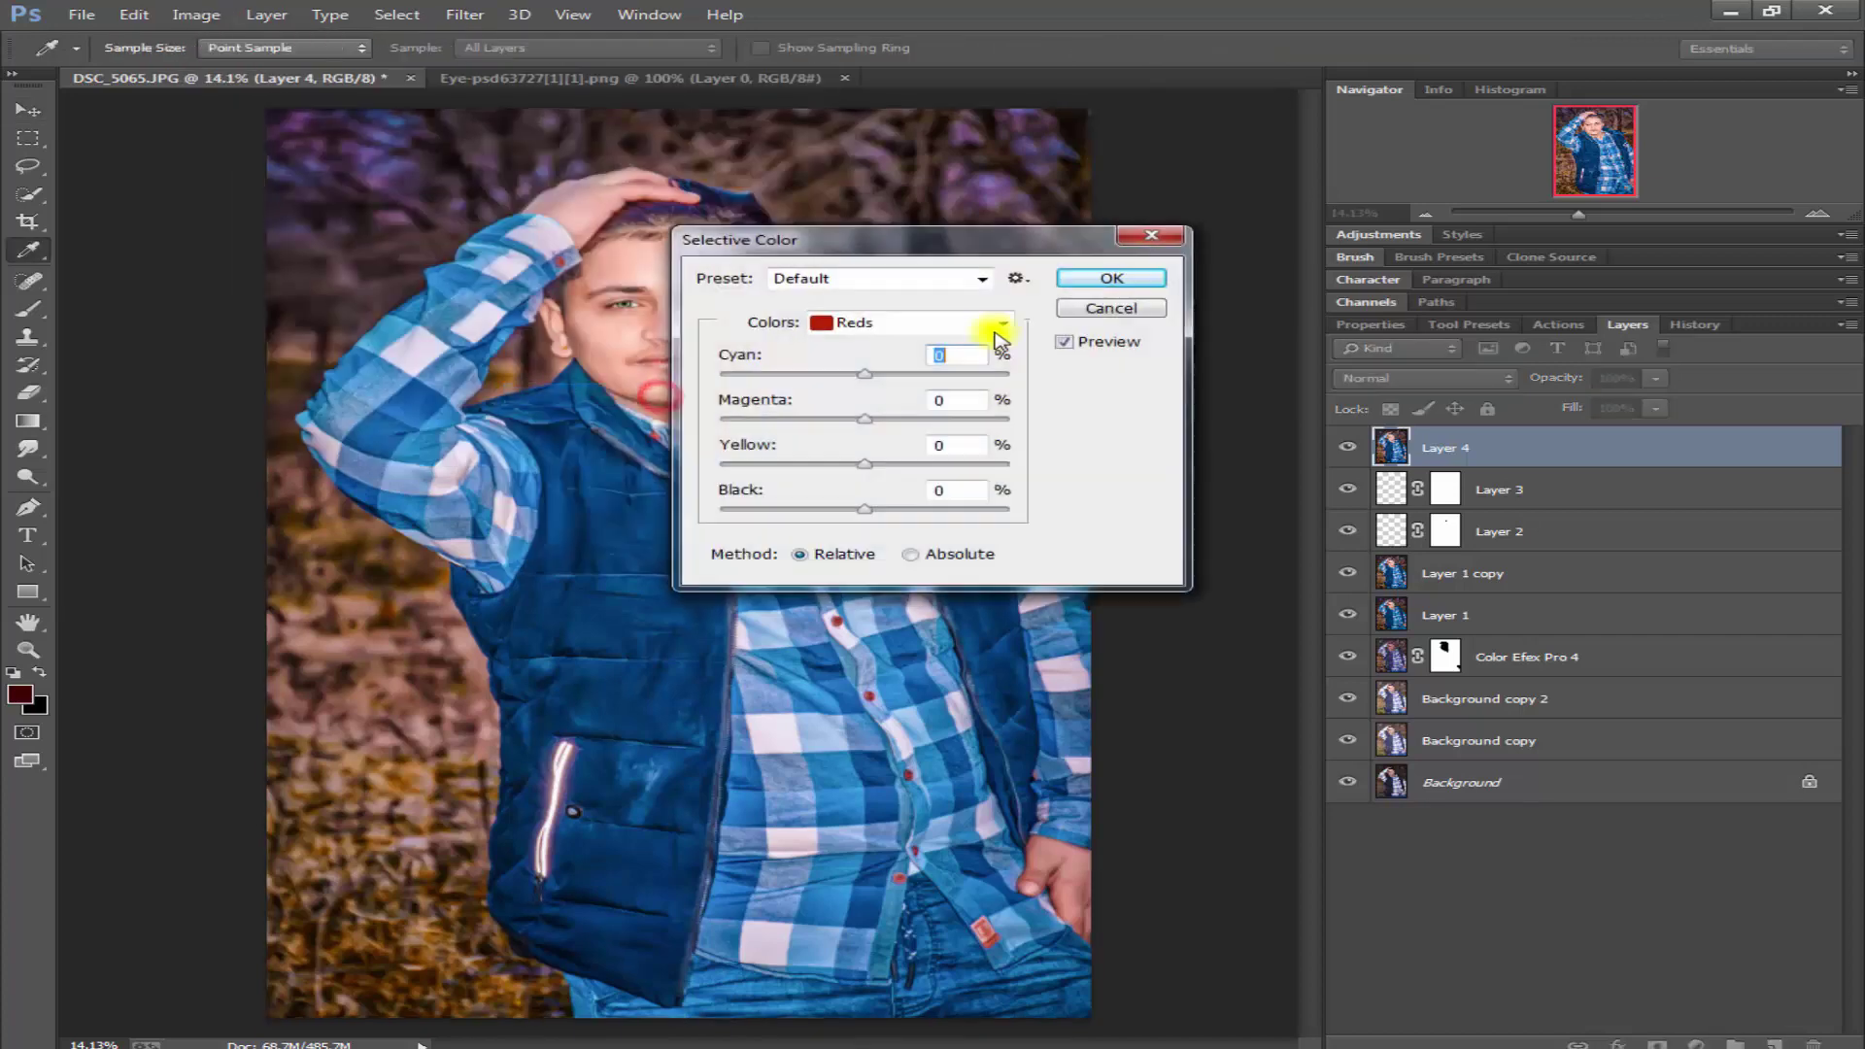
click(913, 313)
click(962, 519)
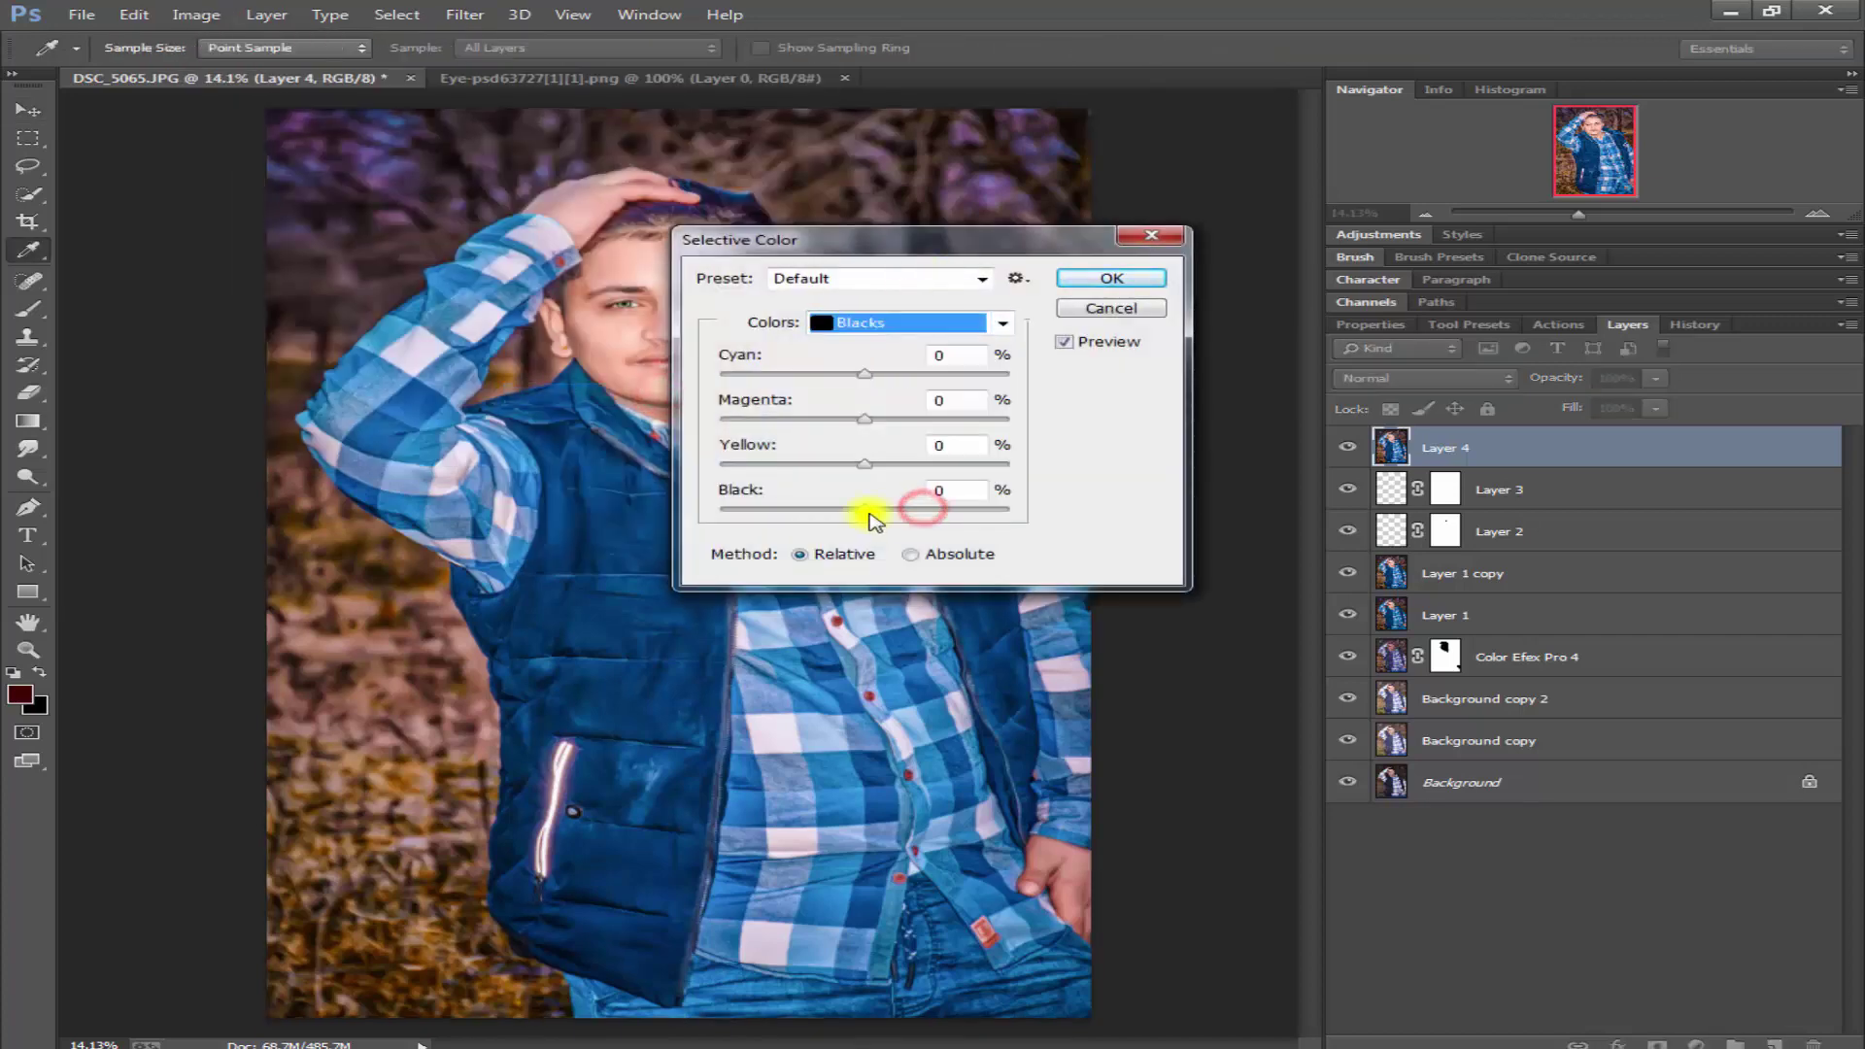
drag(864, 508, 885, 510)
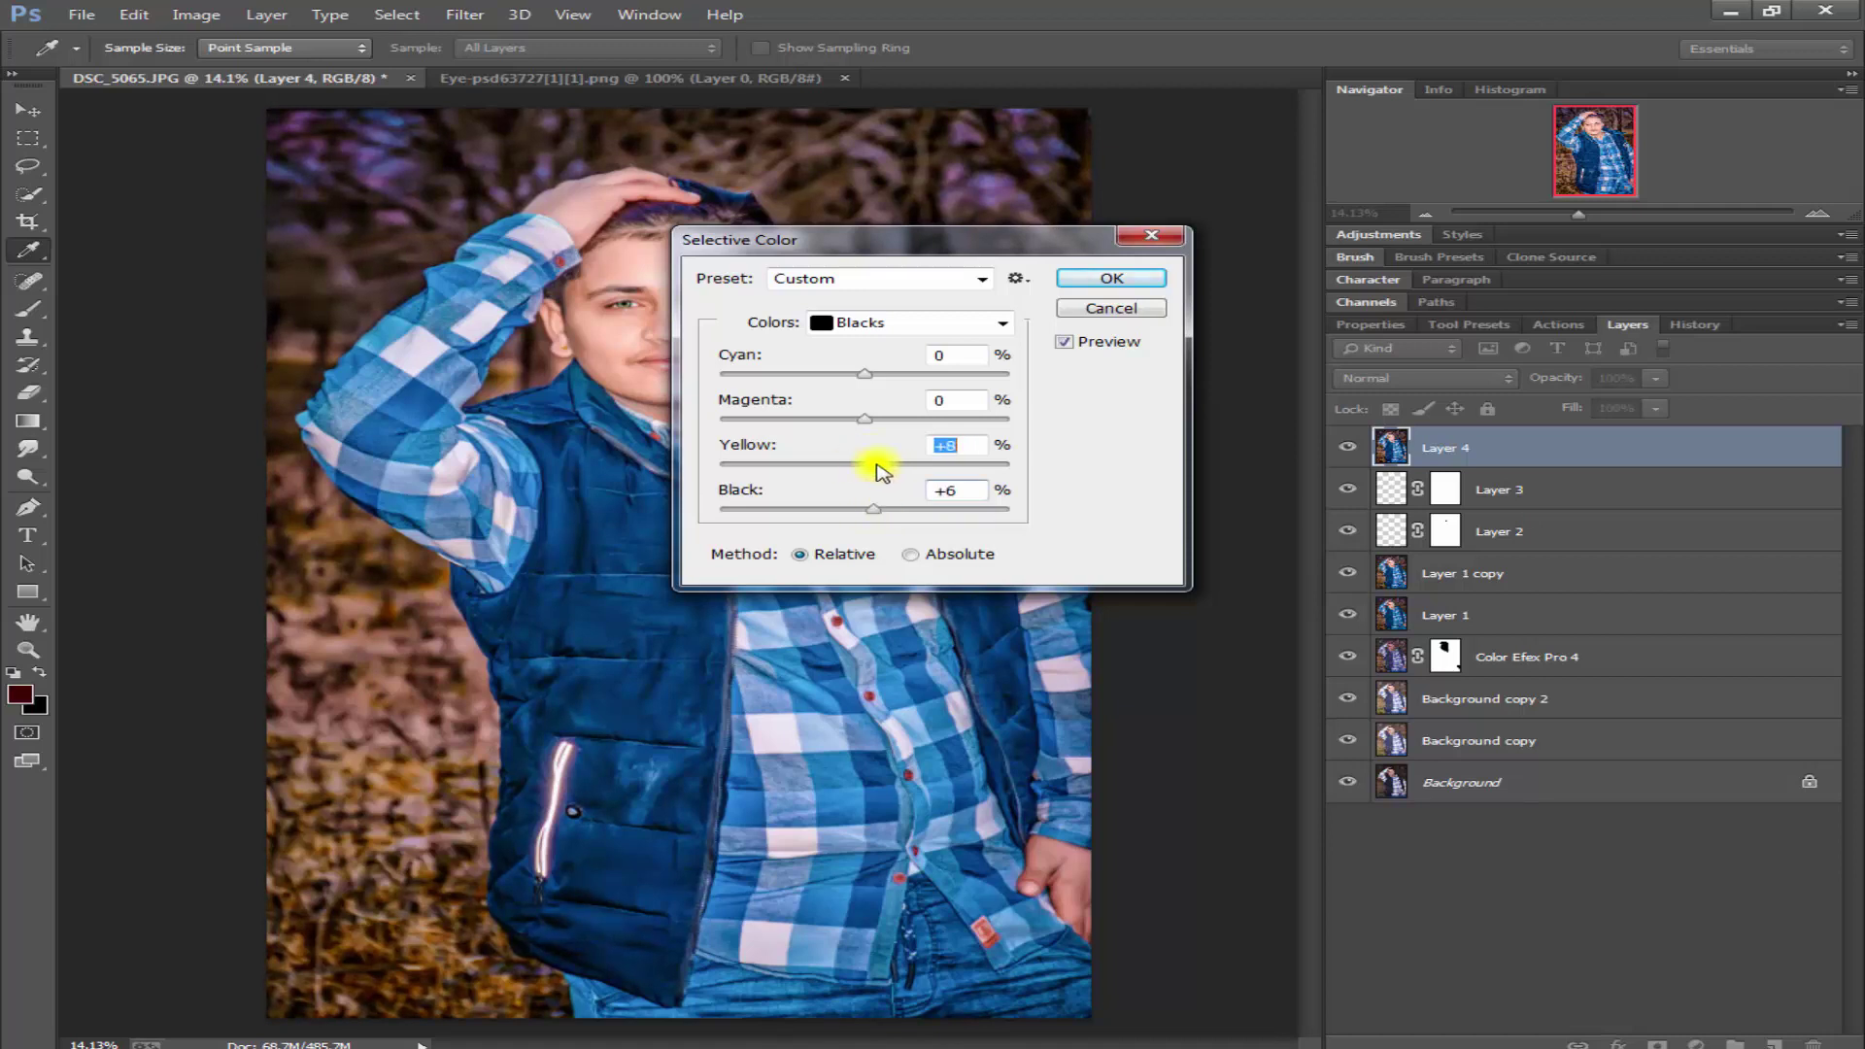
drag(867, 418, 879, 421)
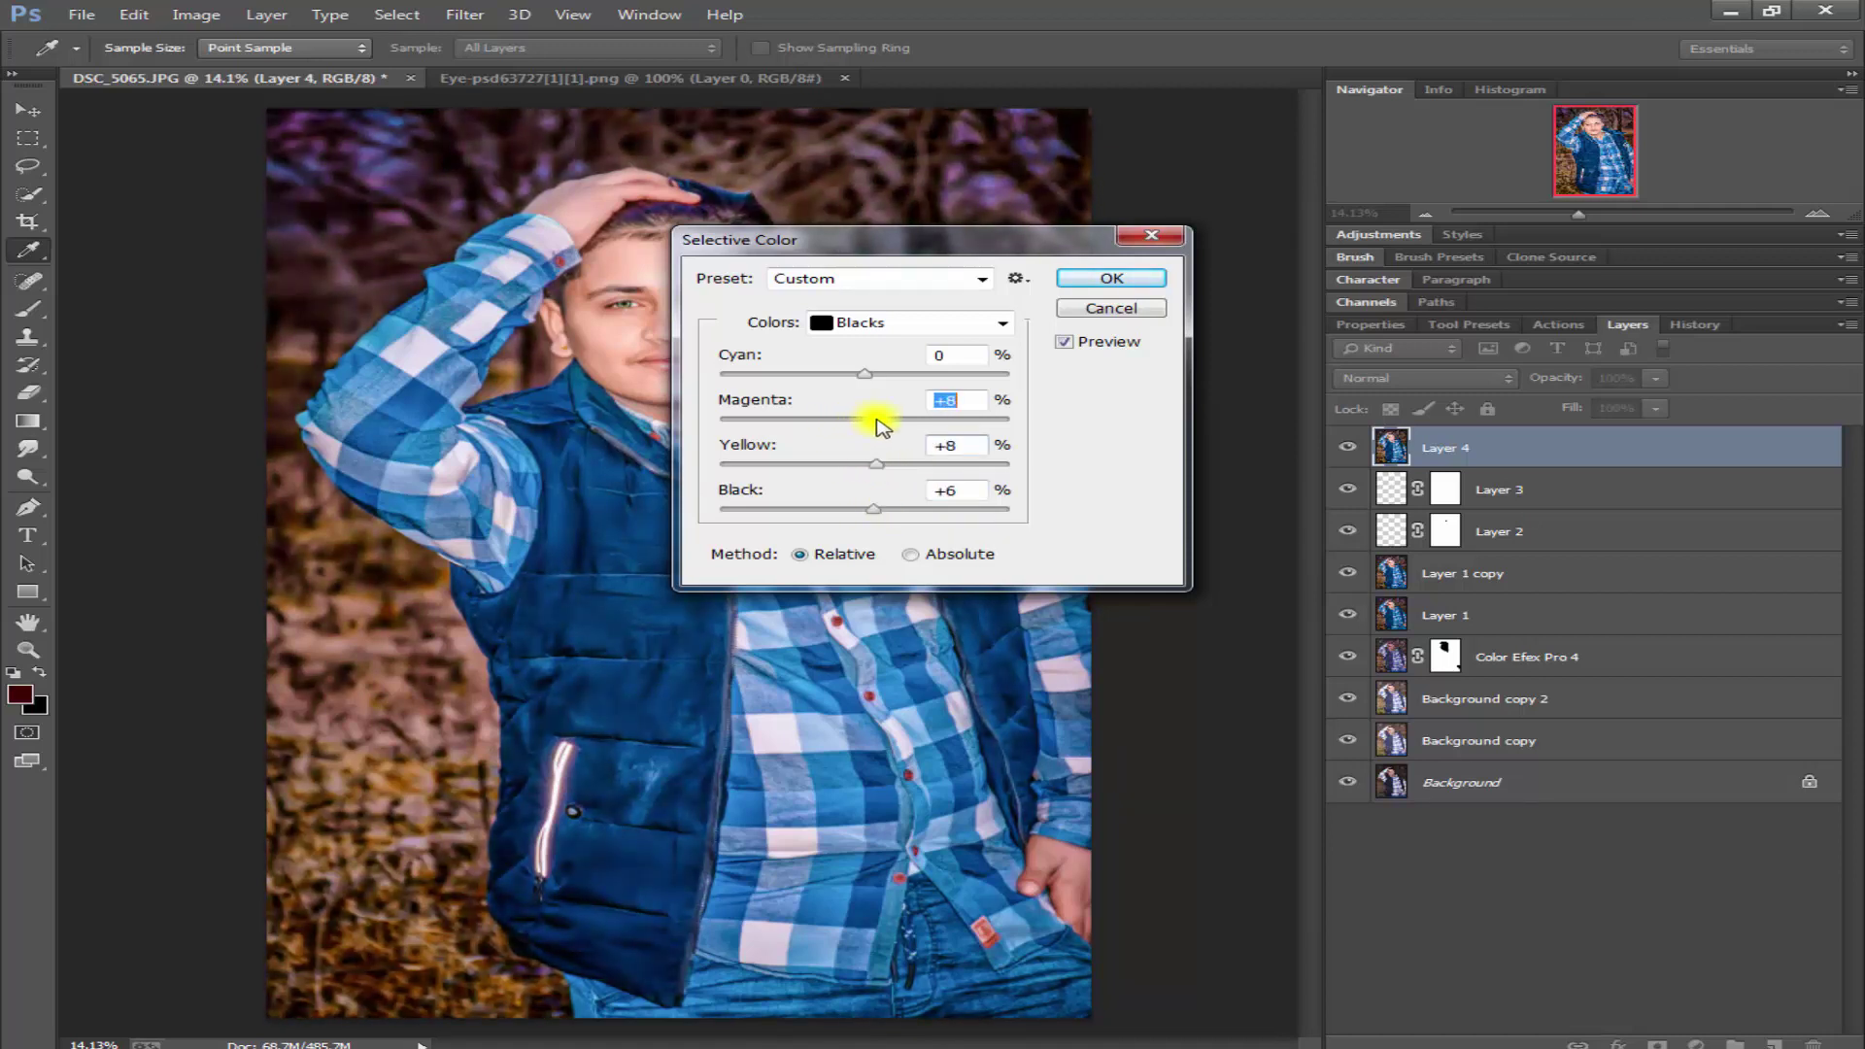
click(1088, 281)
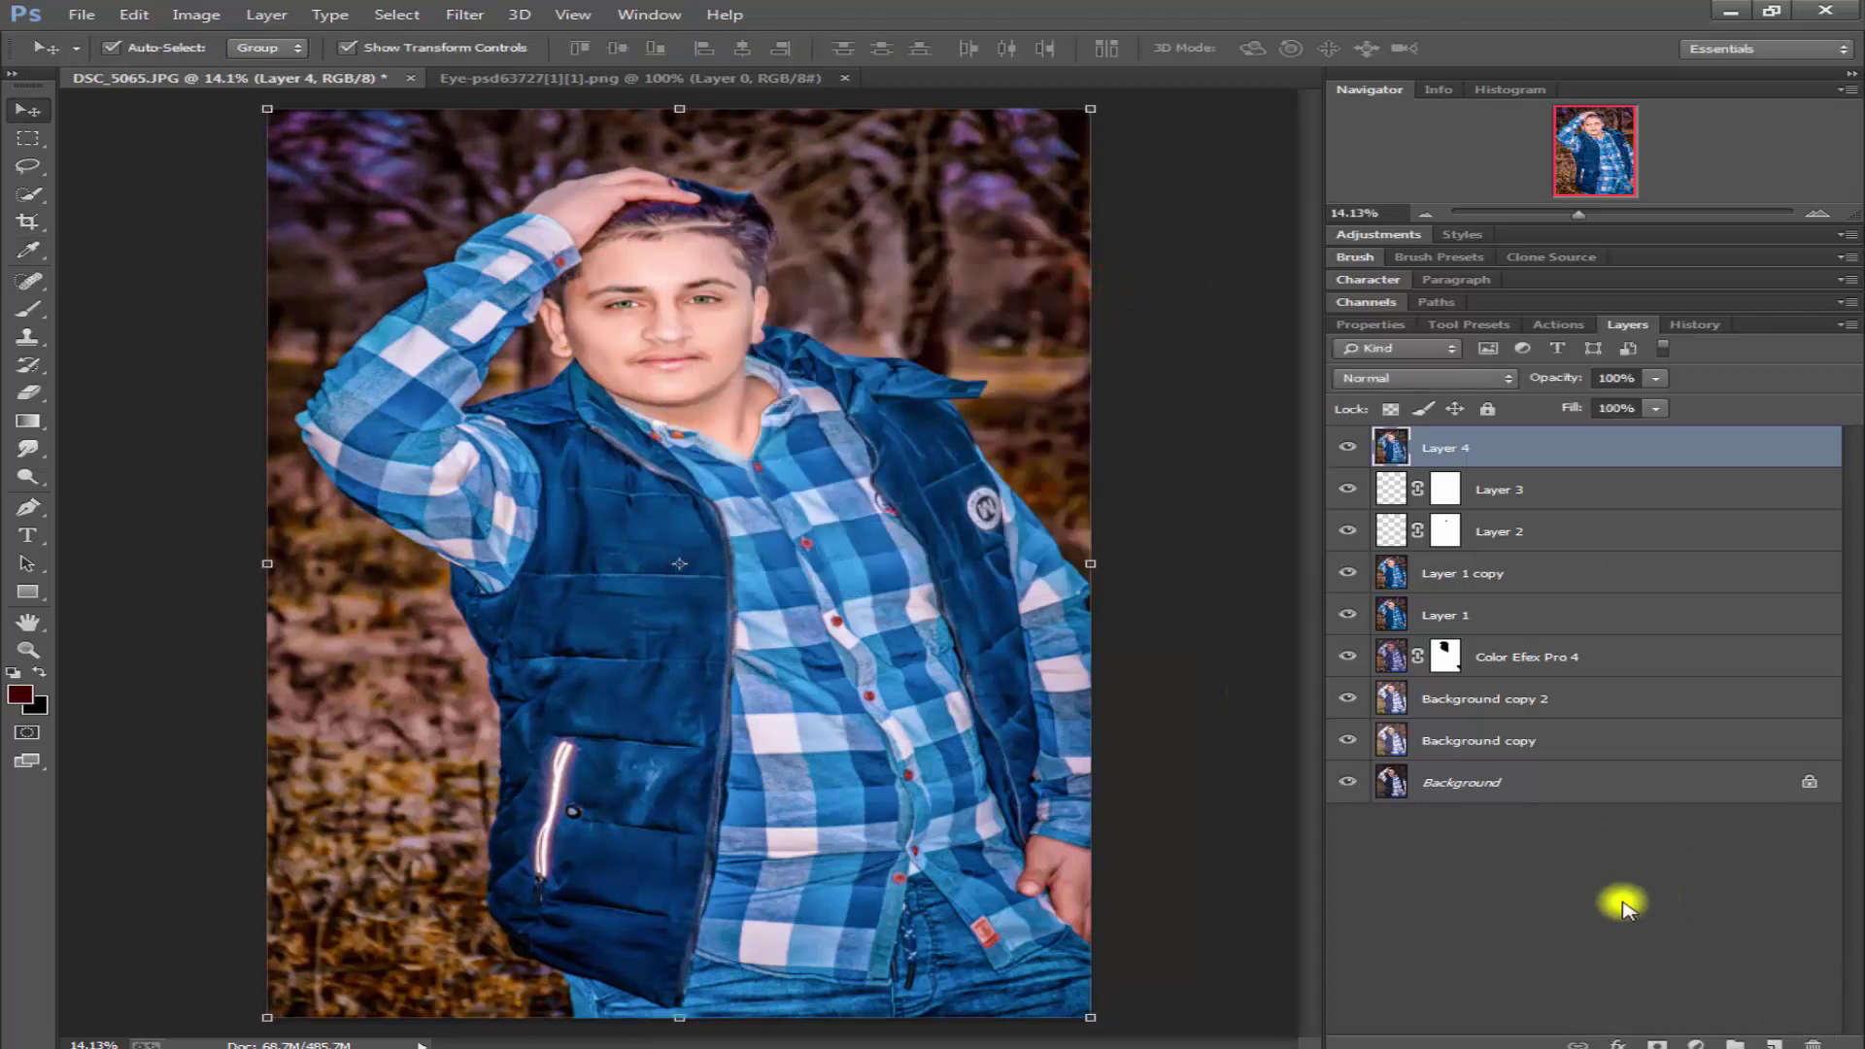
key(ctrl+j)
- Apply Oil Paint to Layer 4 copy, zoom to 50% on the face and add a layer mask
click(476, 11)
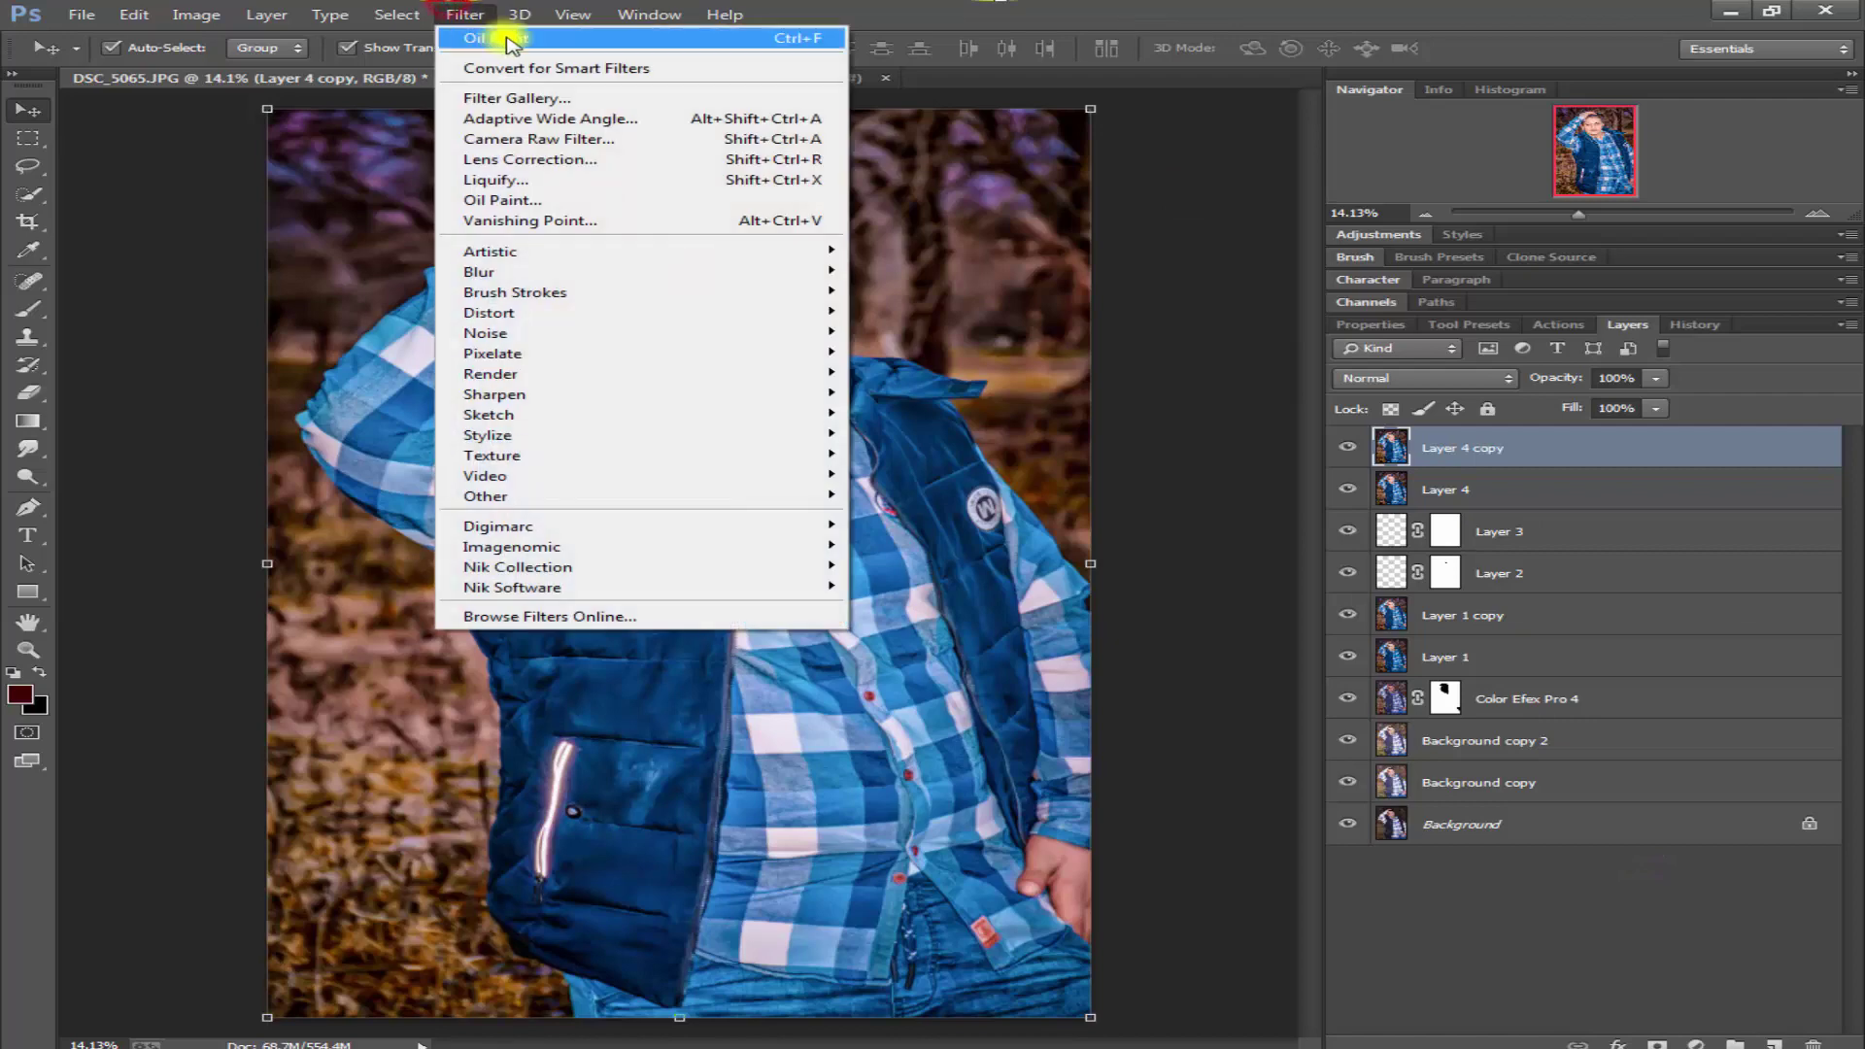
click(711, 245)
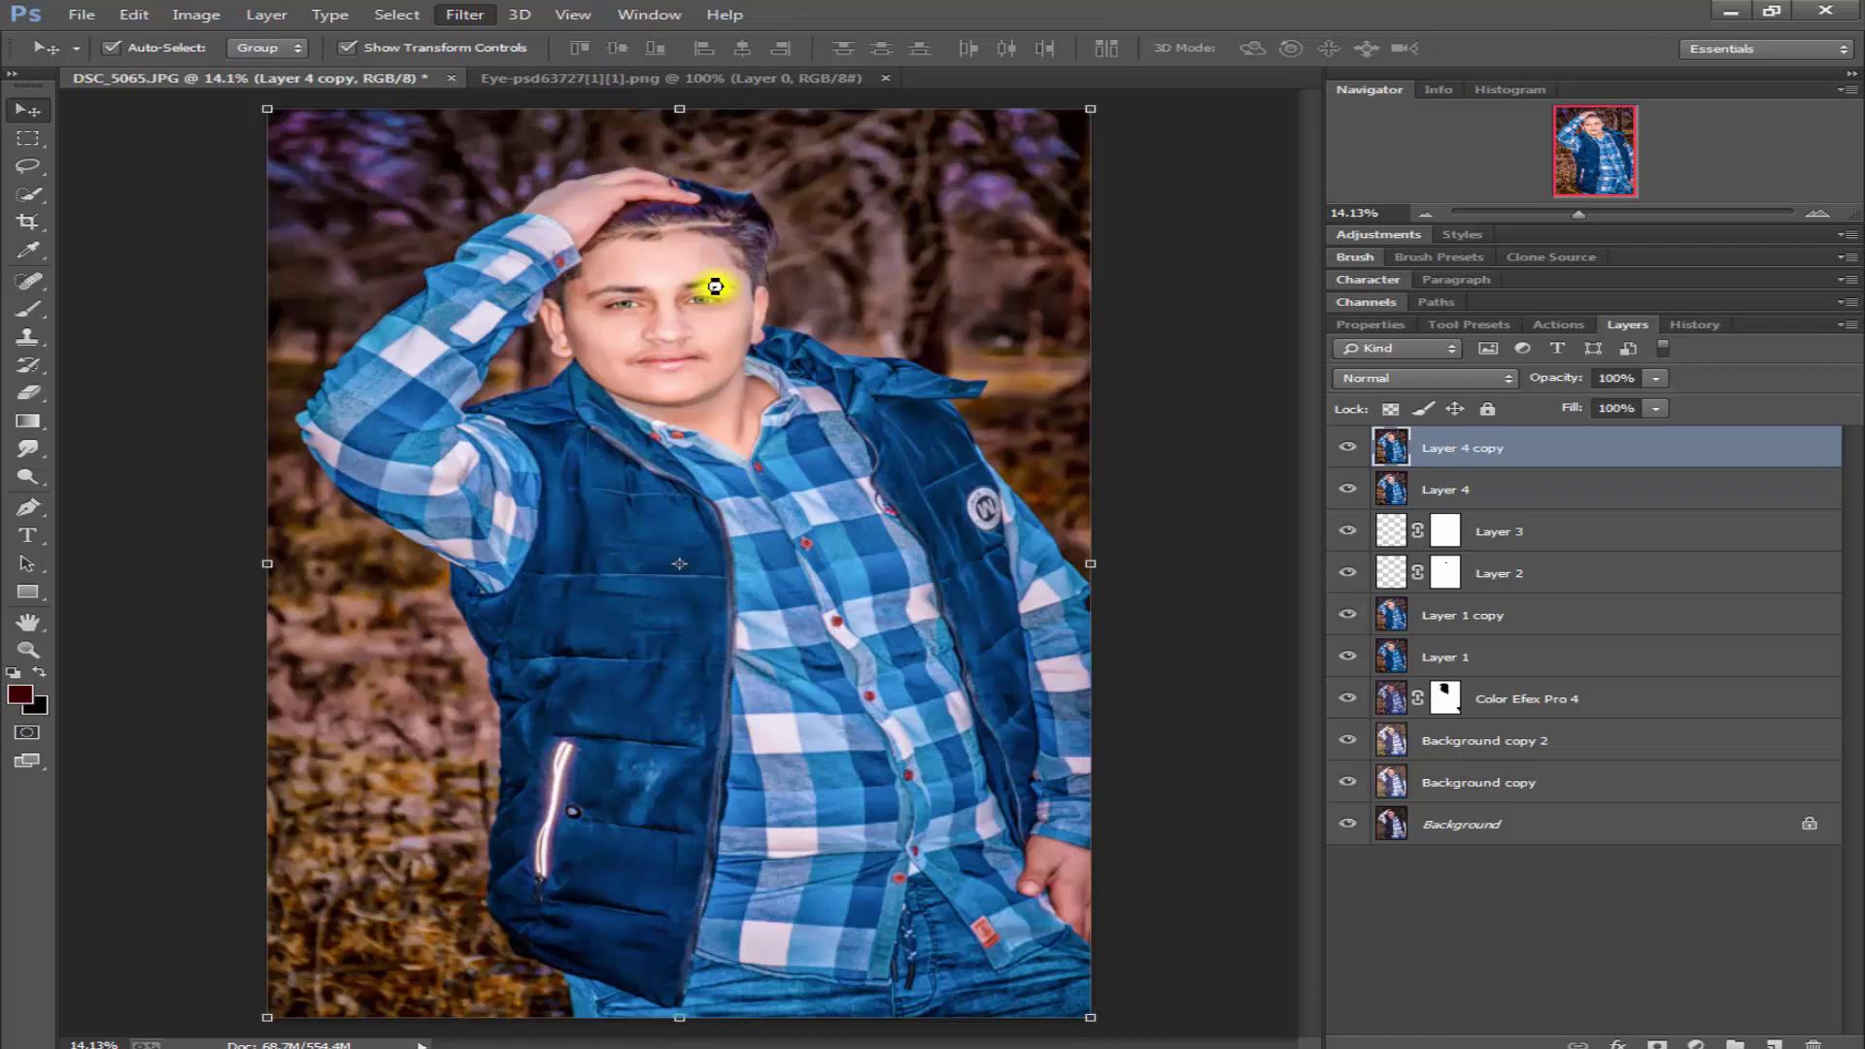
key(ctrl+plus)
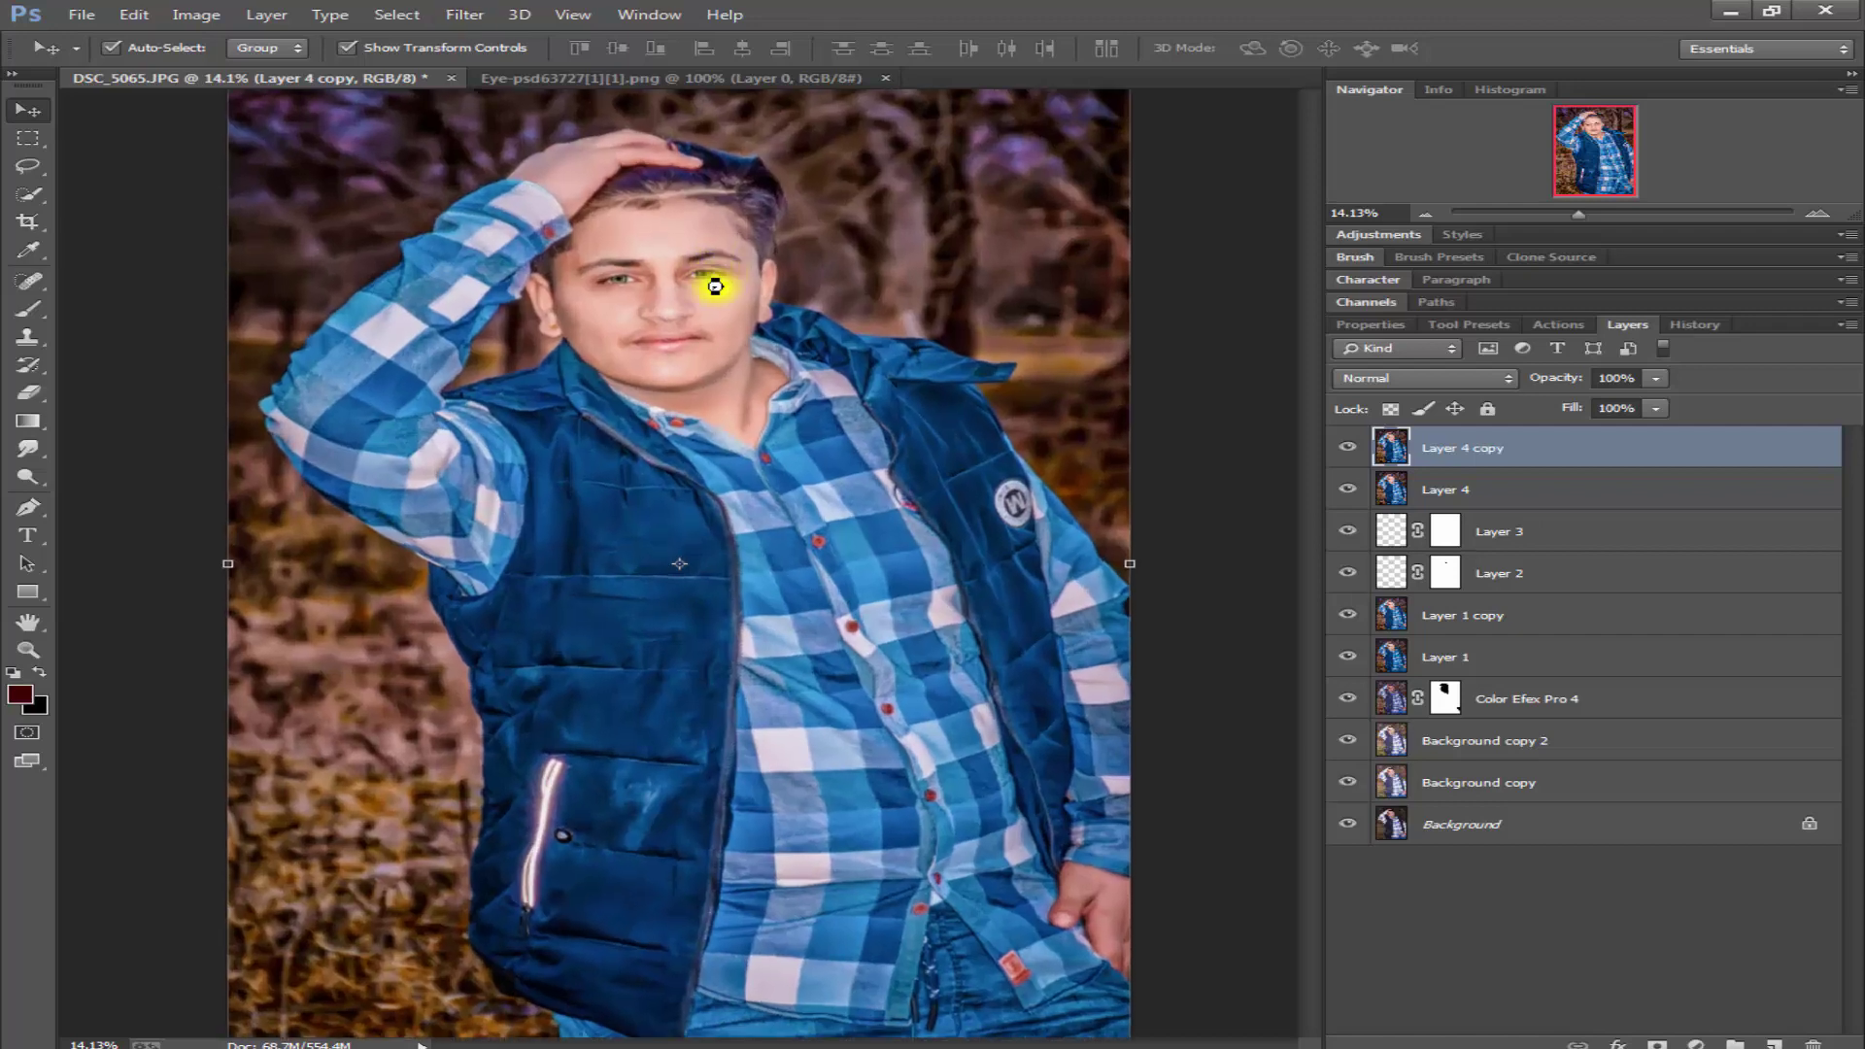
key(ctrl+plus)
key(ctrl+plus)
key(ctrl+plus)
drag(715, 285, 741, 530)
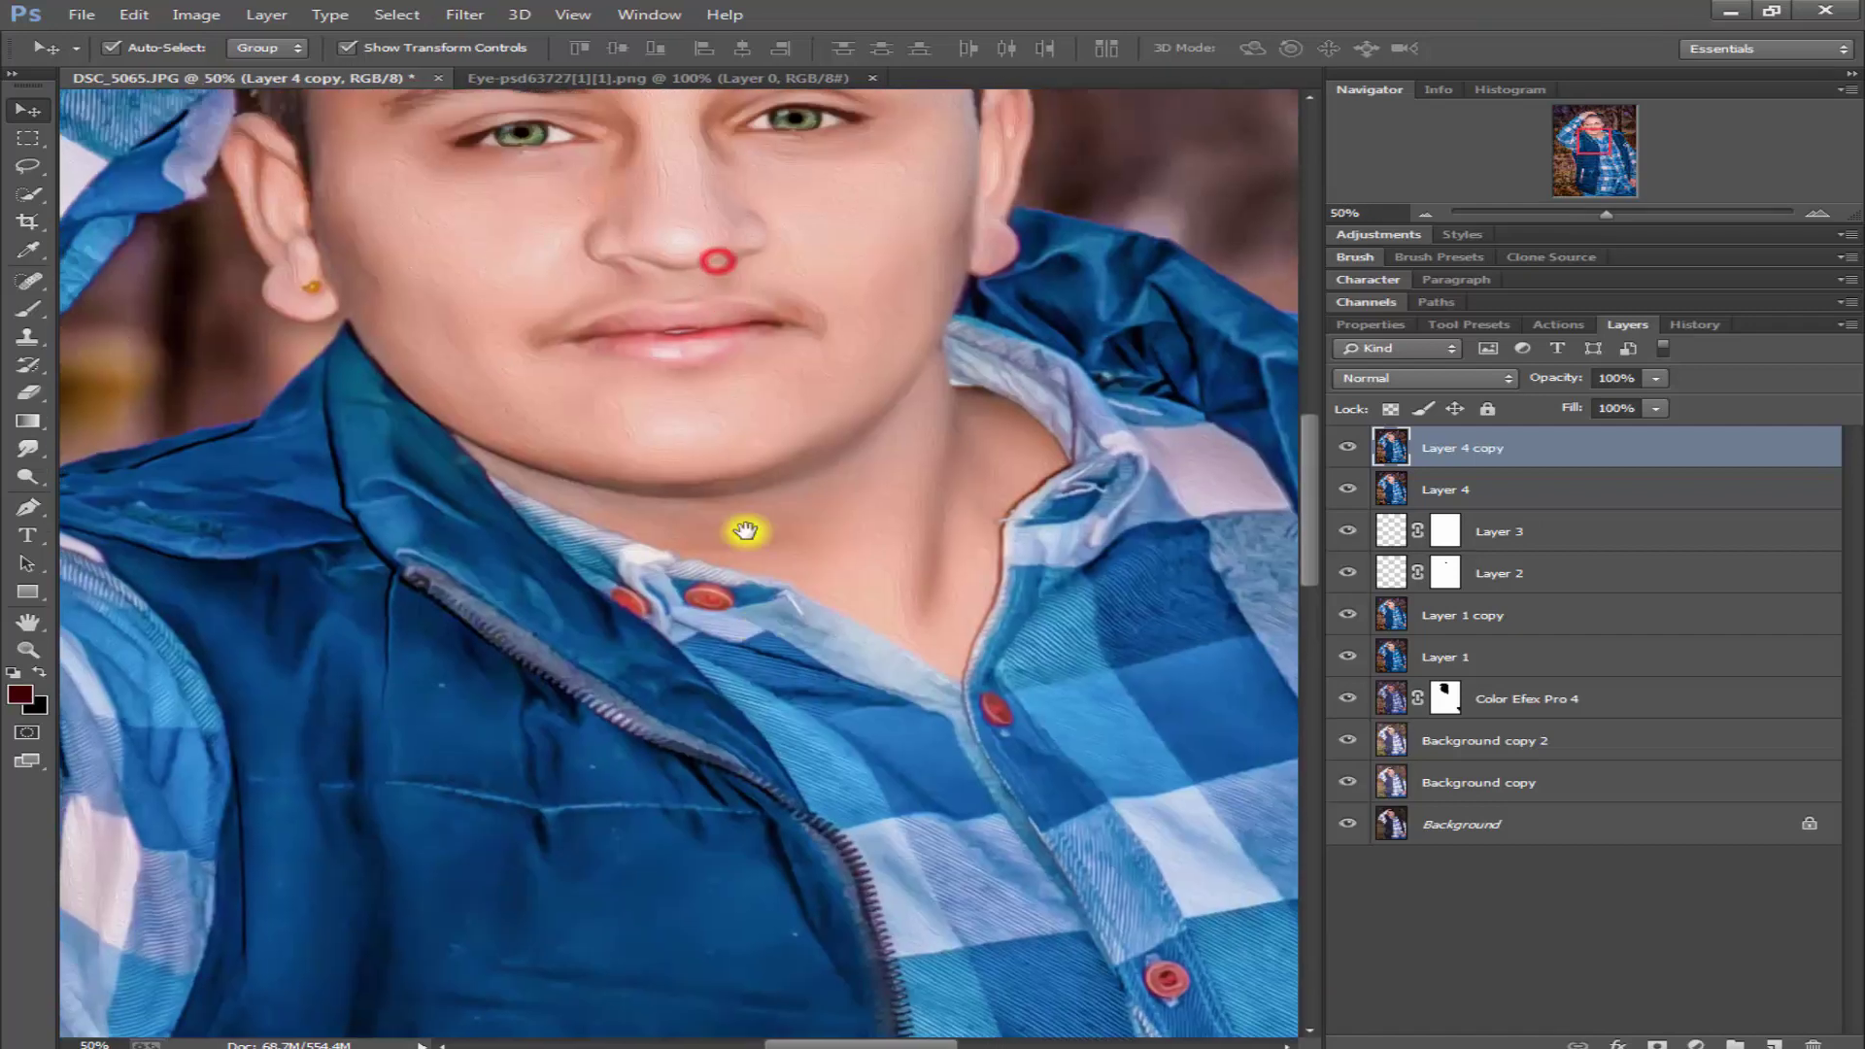
drag(700, 155, 686, 395)
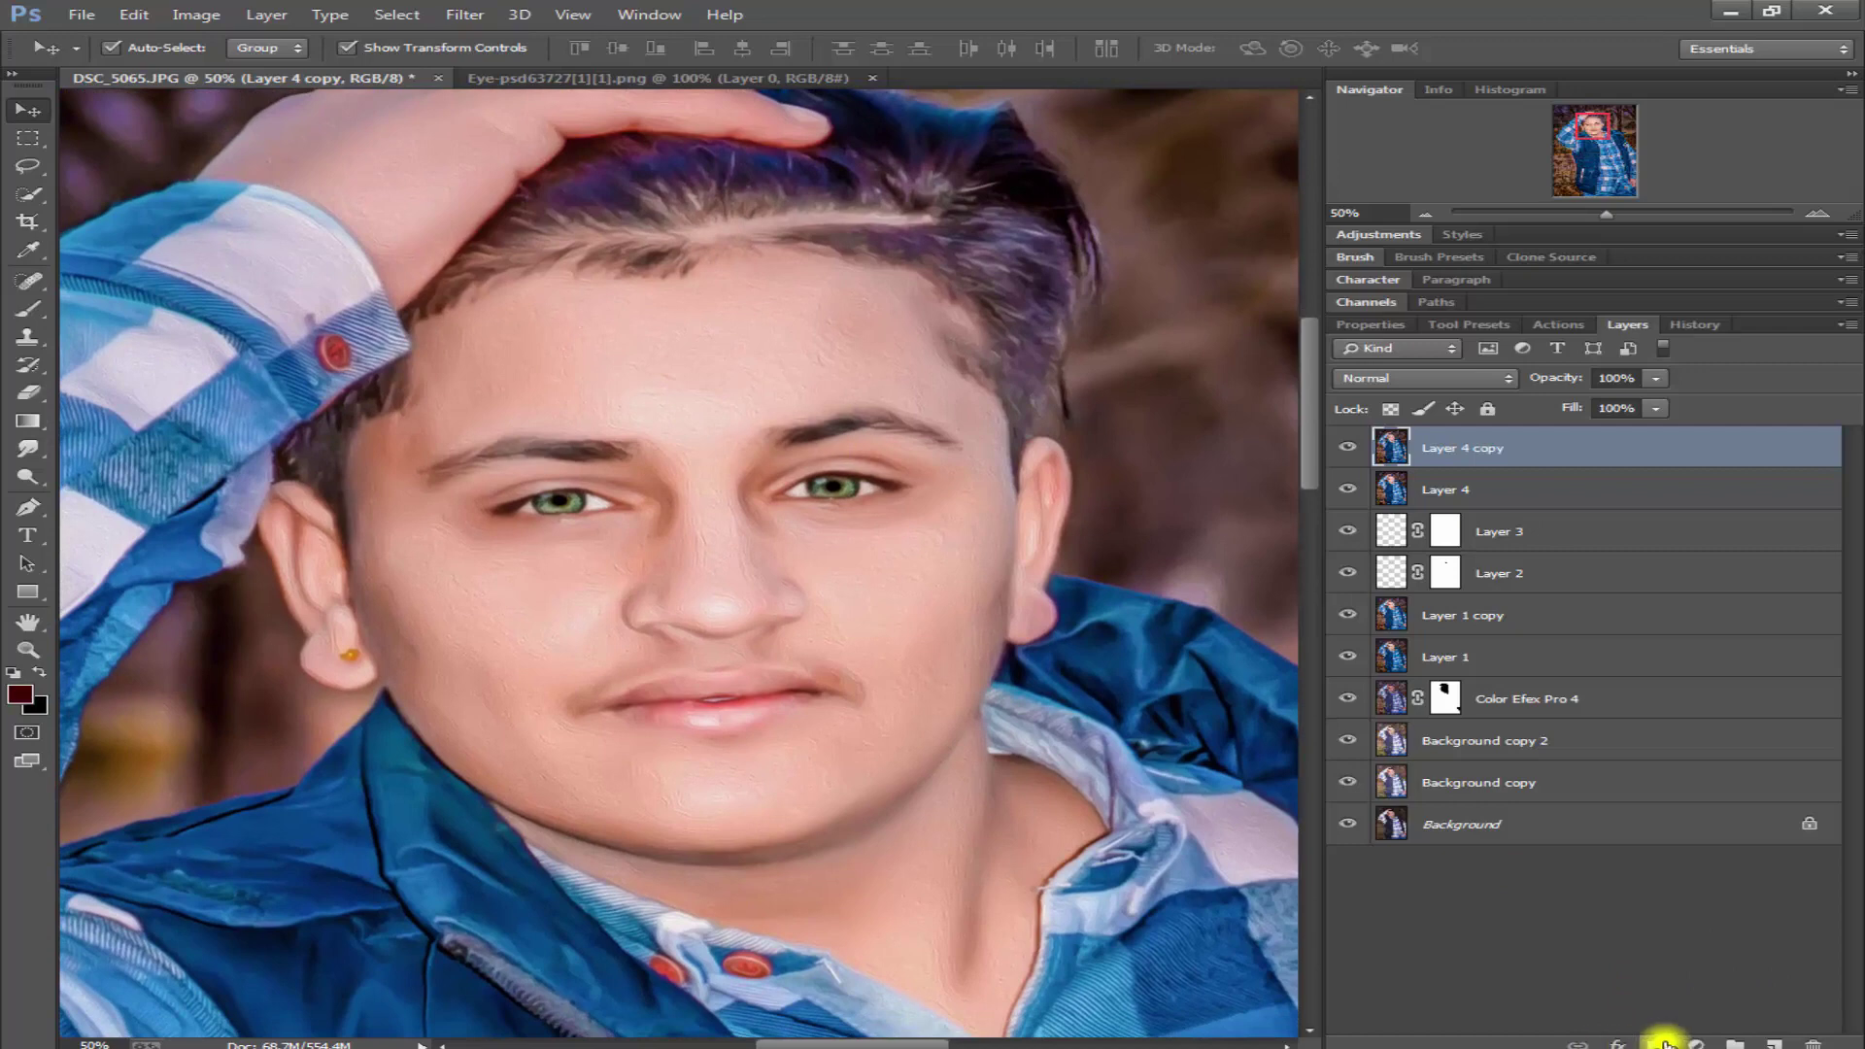
click(1661, 1044)
- Set the brush to 400 px size, 36% opacity and 70% flow
click(21, 308)
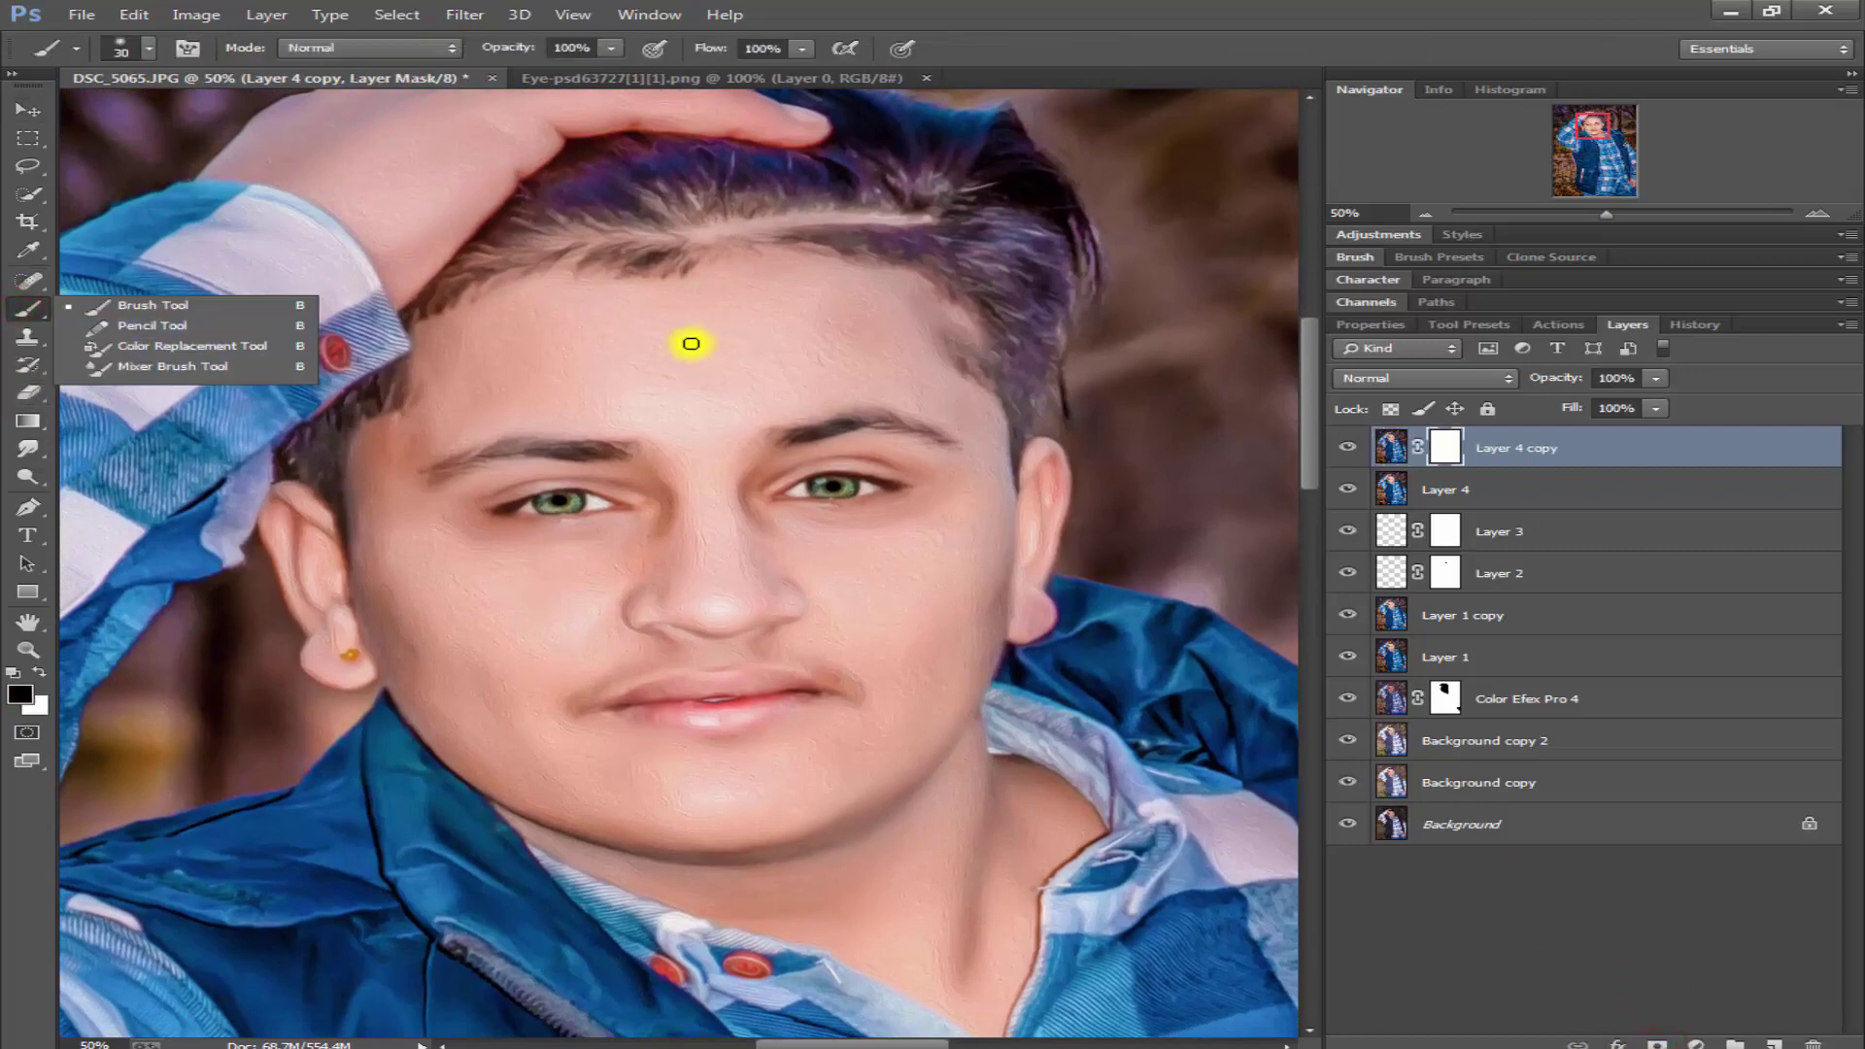
key(bracketright)
key(bracketright)
key(bracketright)
key(bracketright)
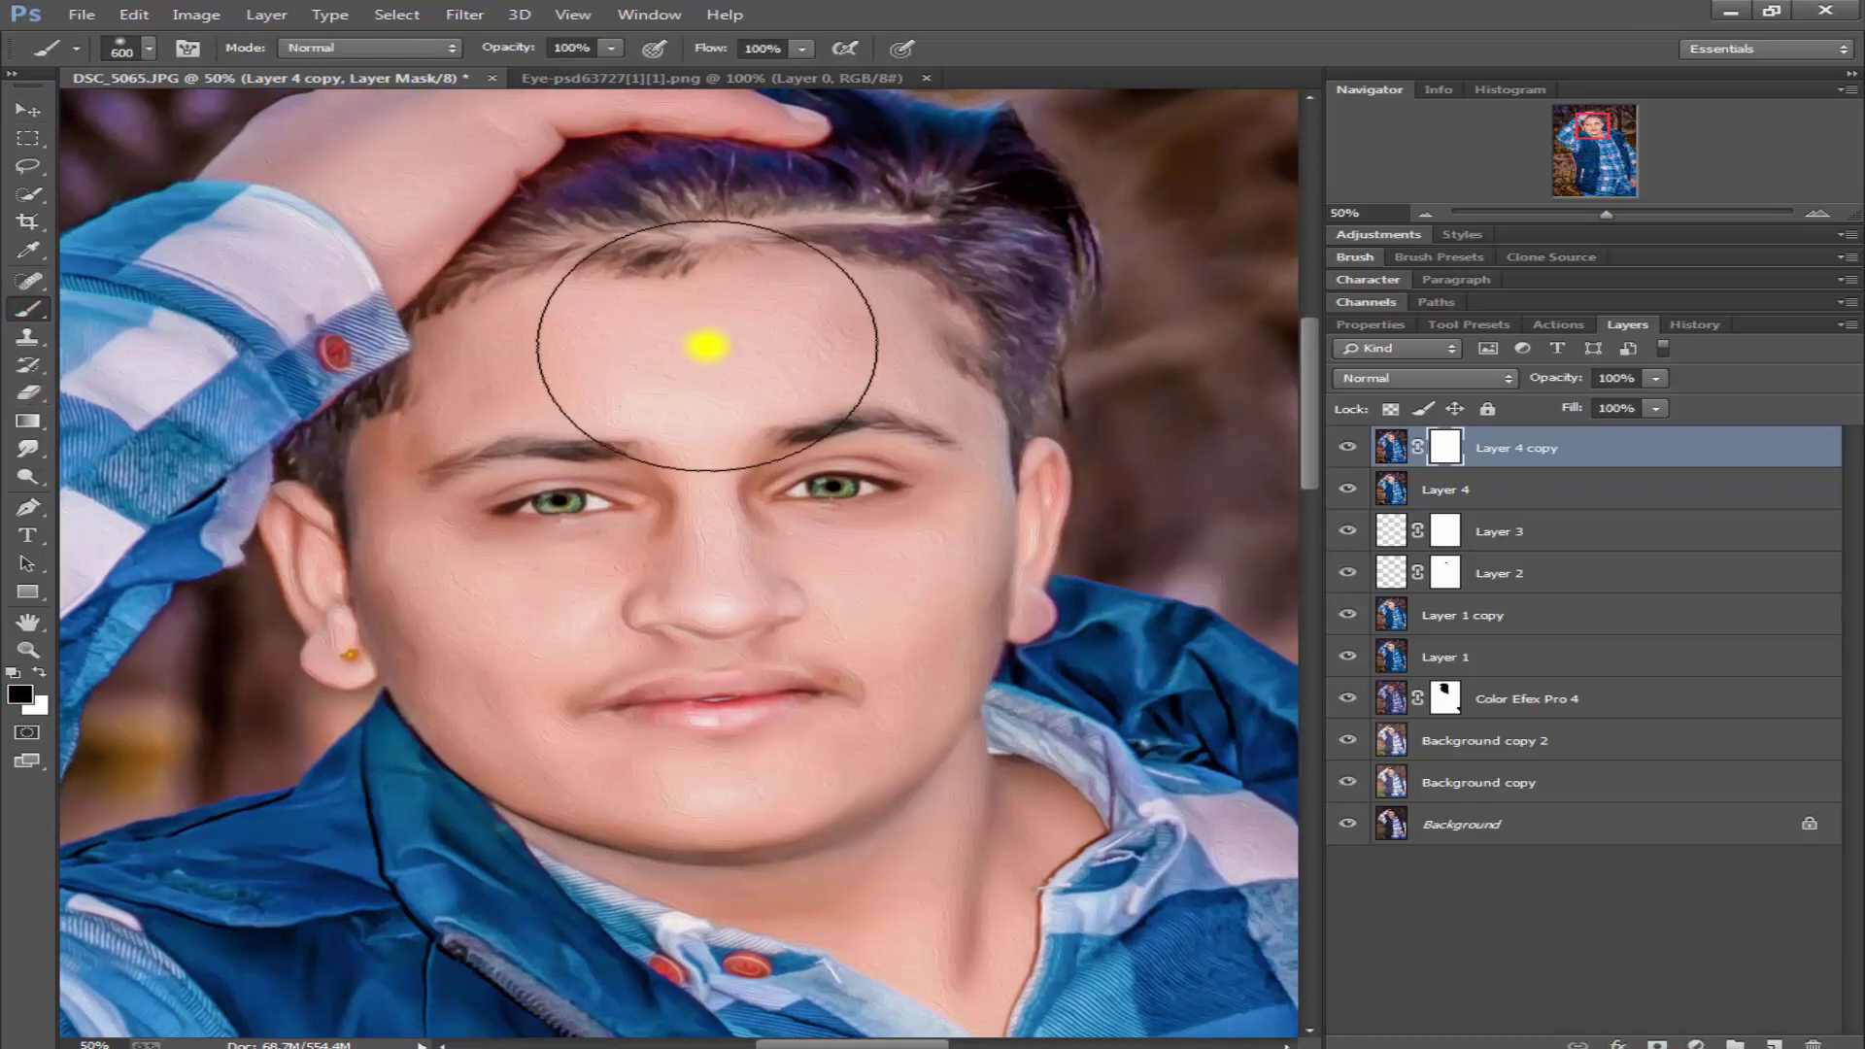
click(611, 48)
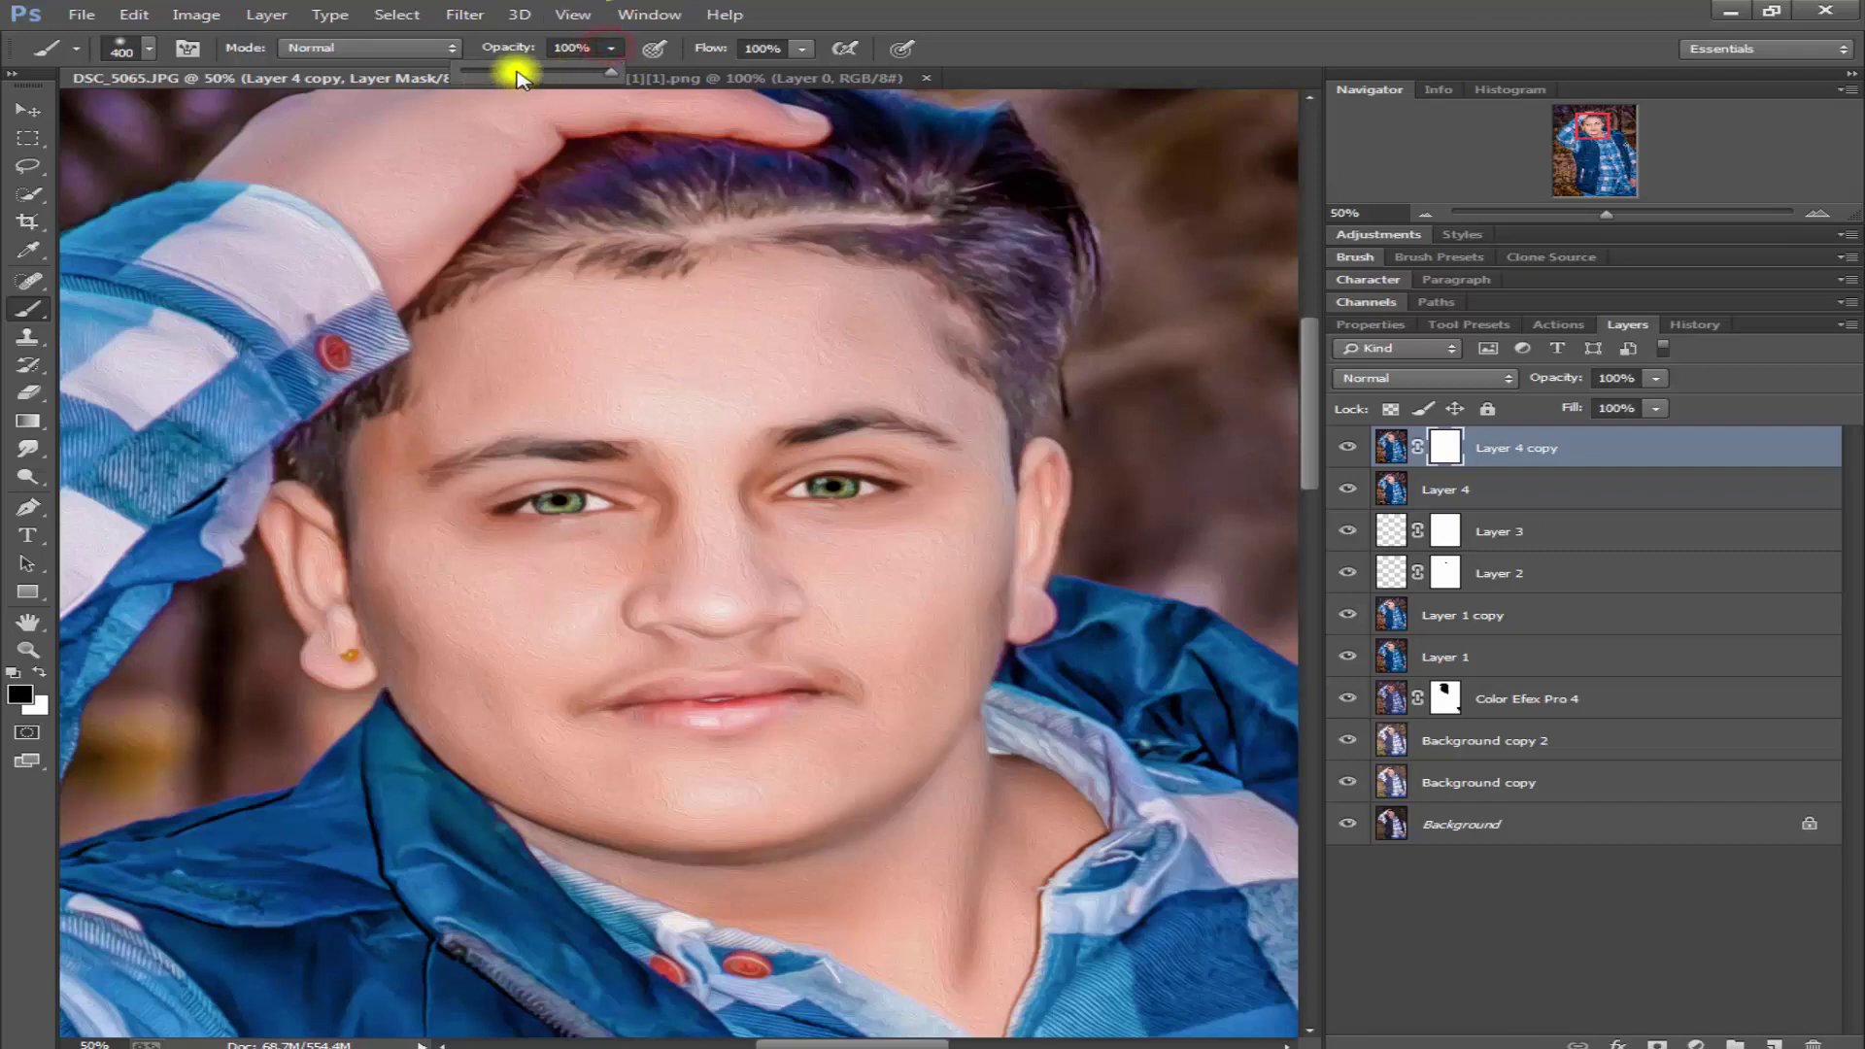
click(518, 76)
click(802, 49)
click(748, 76)
- Paint black on the mask over the forehead, eye area, cheeks and chin
click(886, 312)
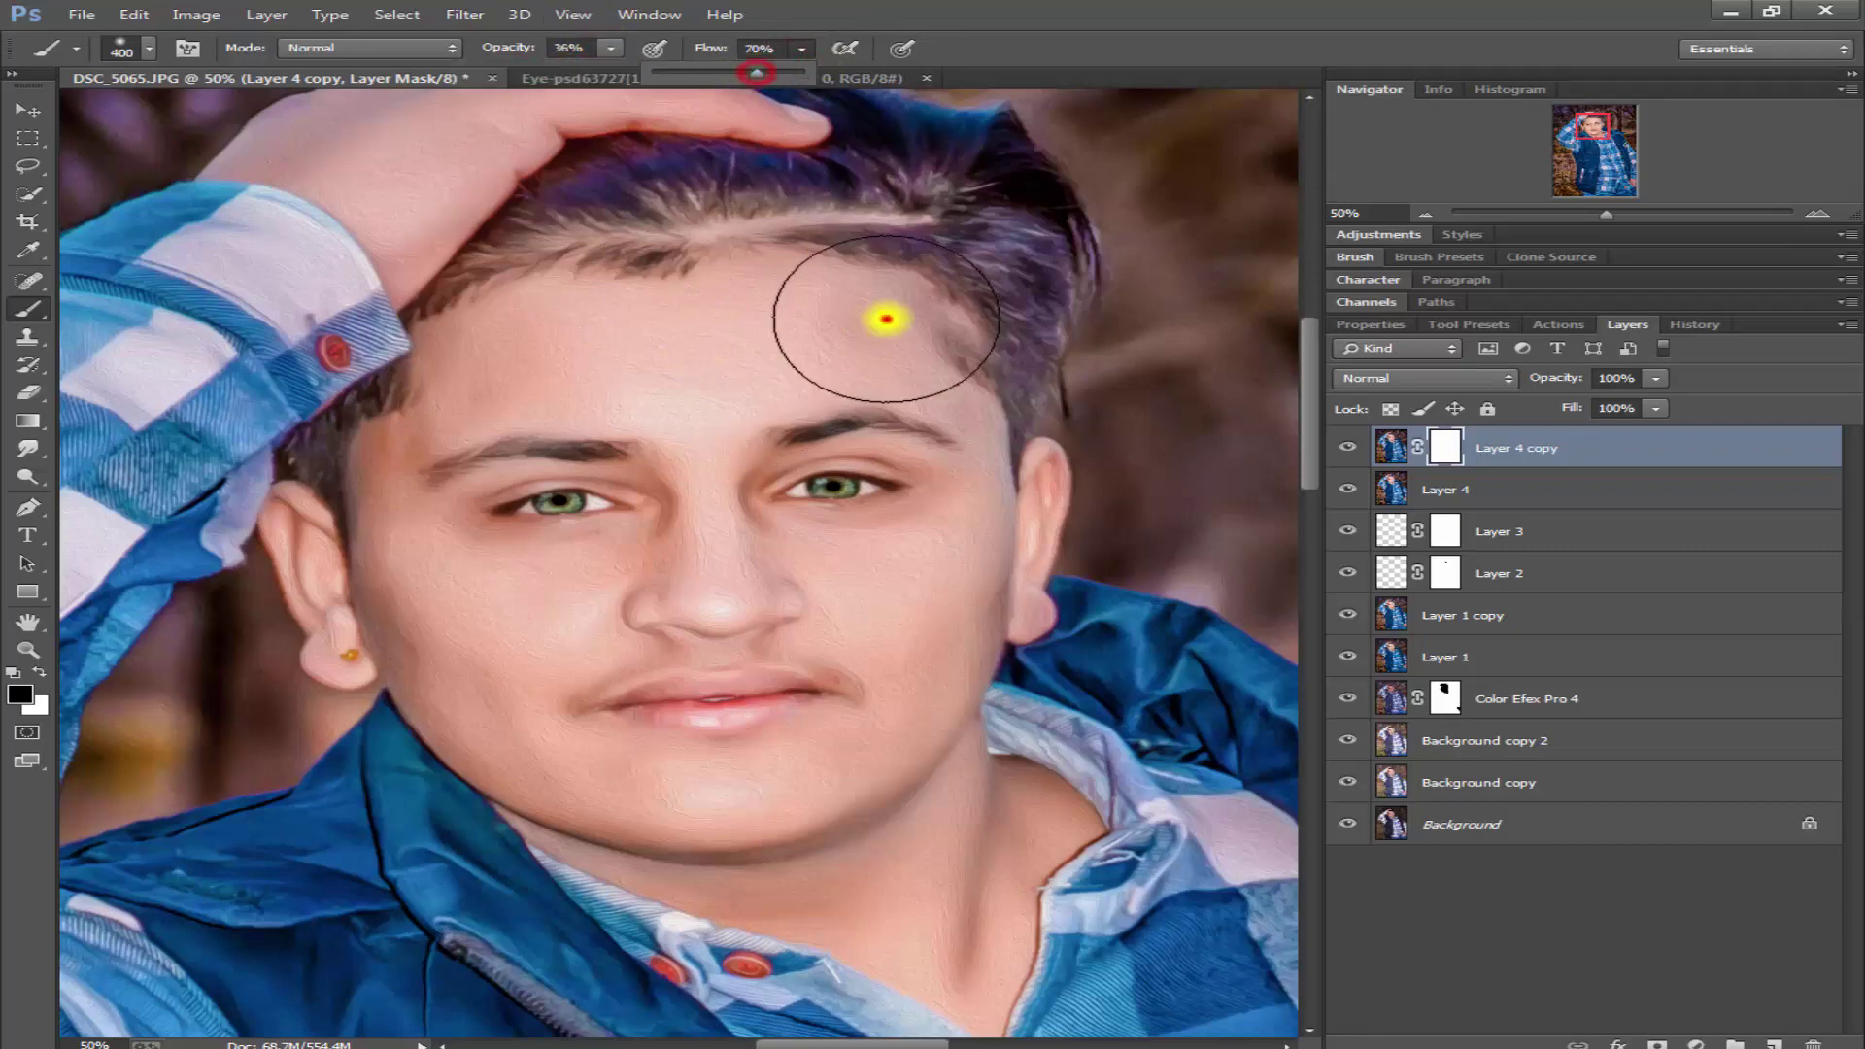
click(717, 367)
click(537, 387)
click(493, 409)
click(473, 512)
click(495, 612)
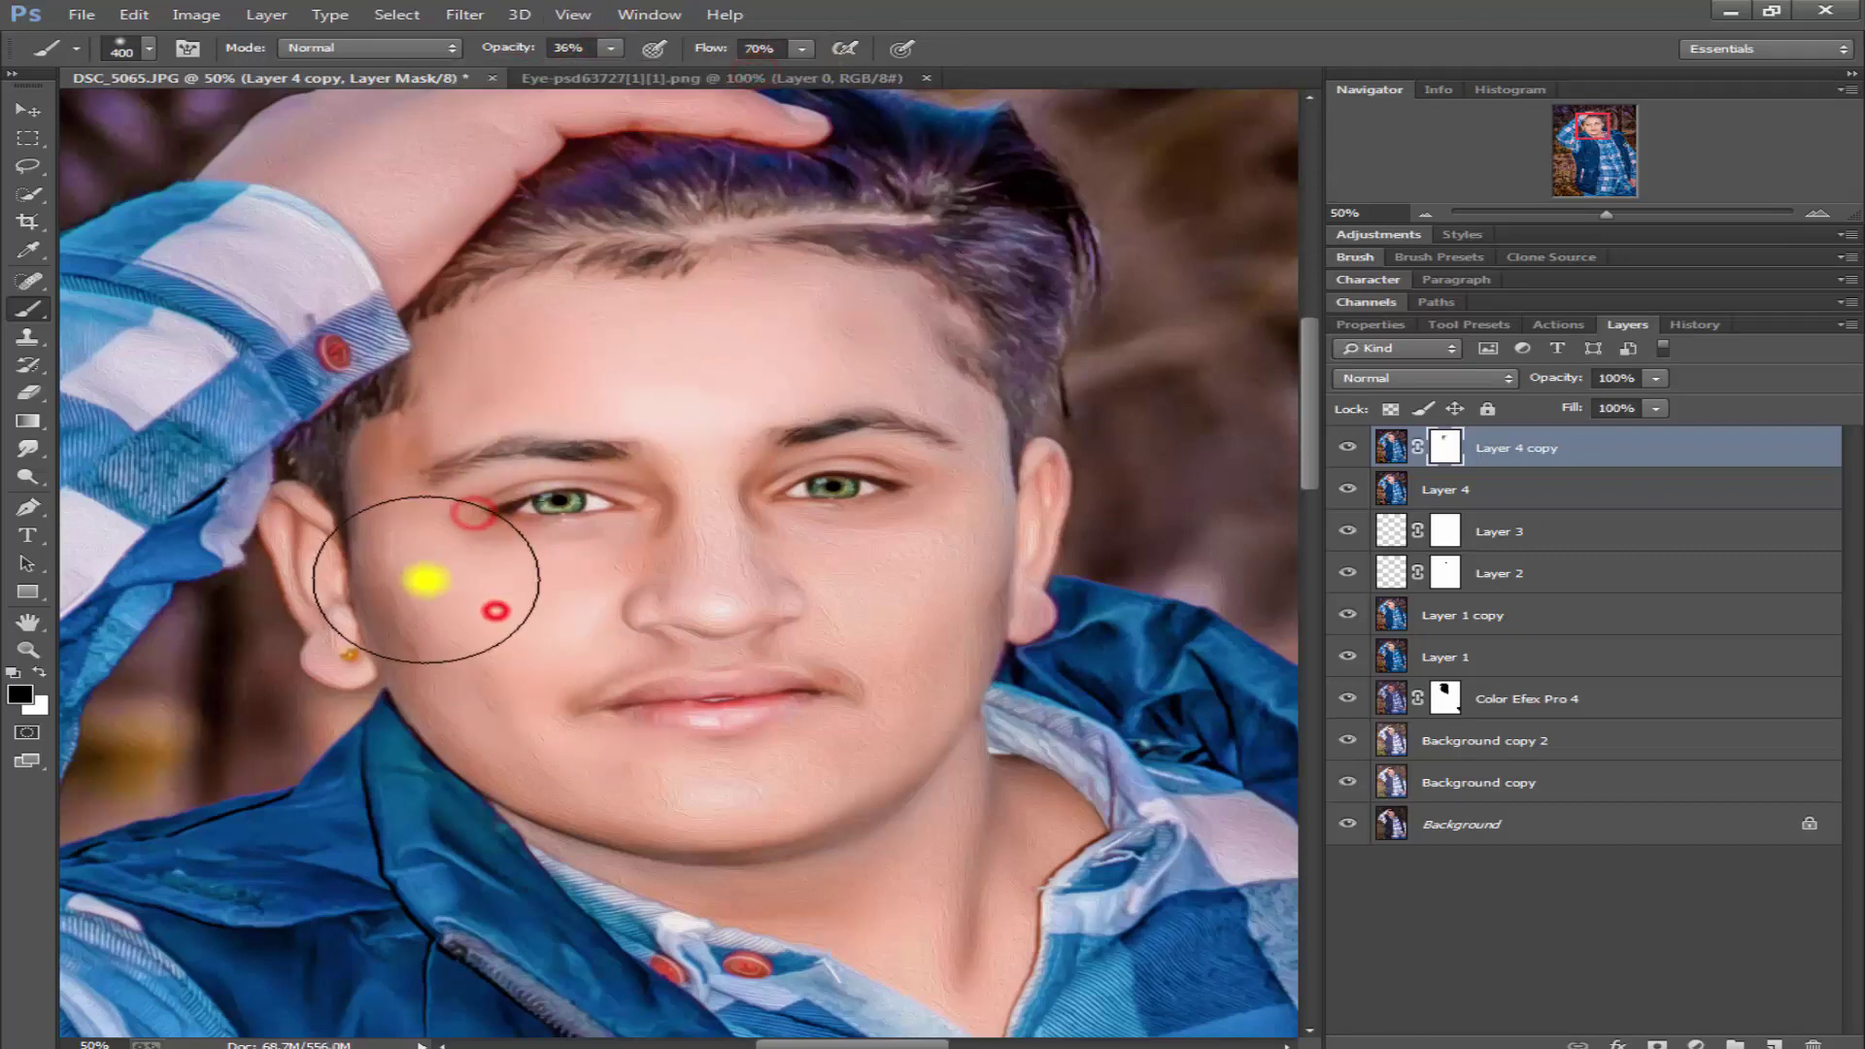
click(516, 647)
click(571, 722)
click(860, 703)
click(901, 627)
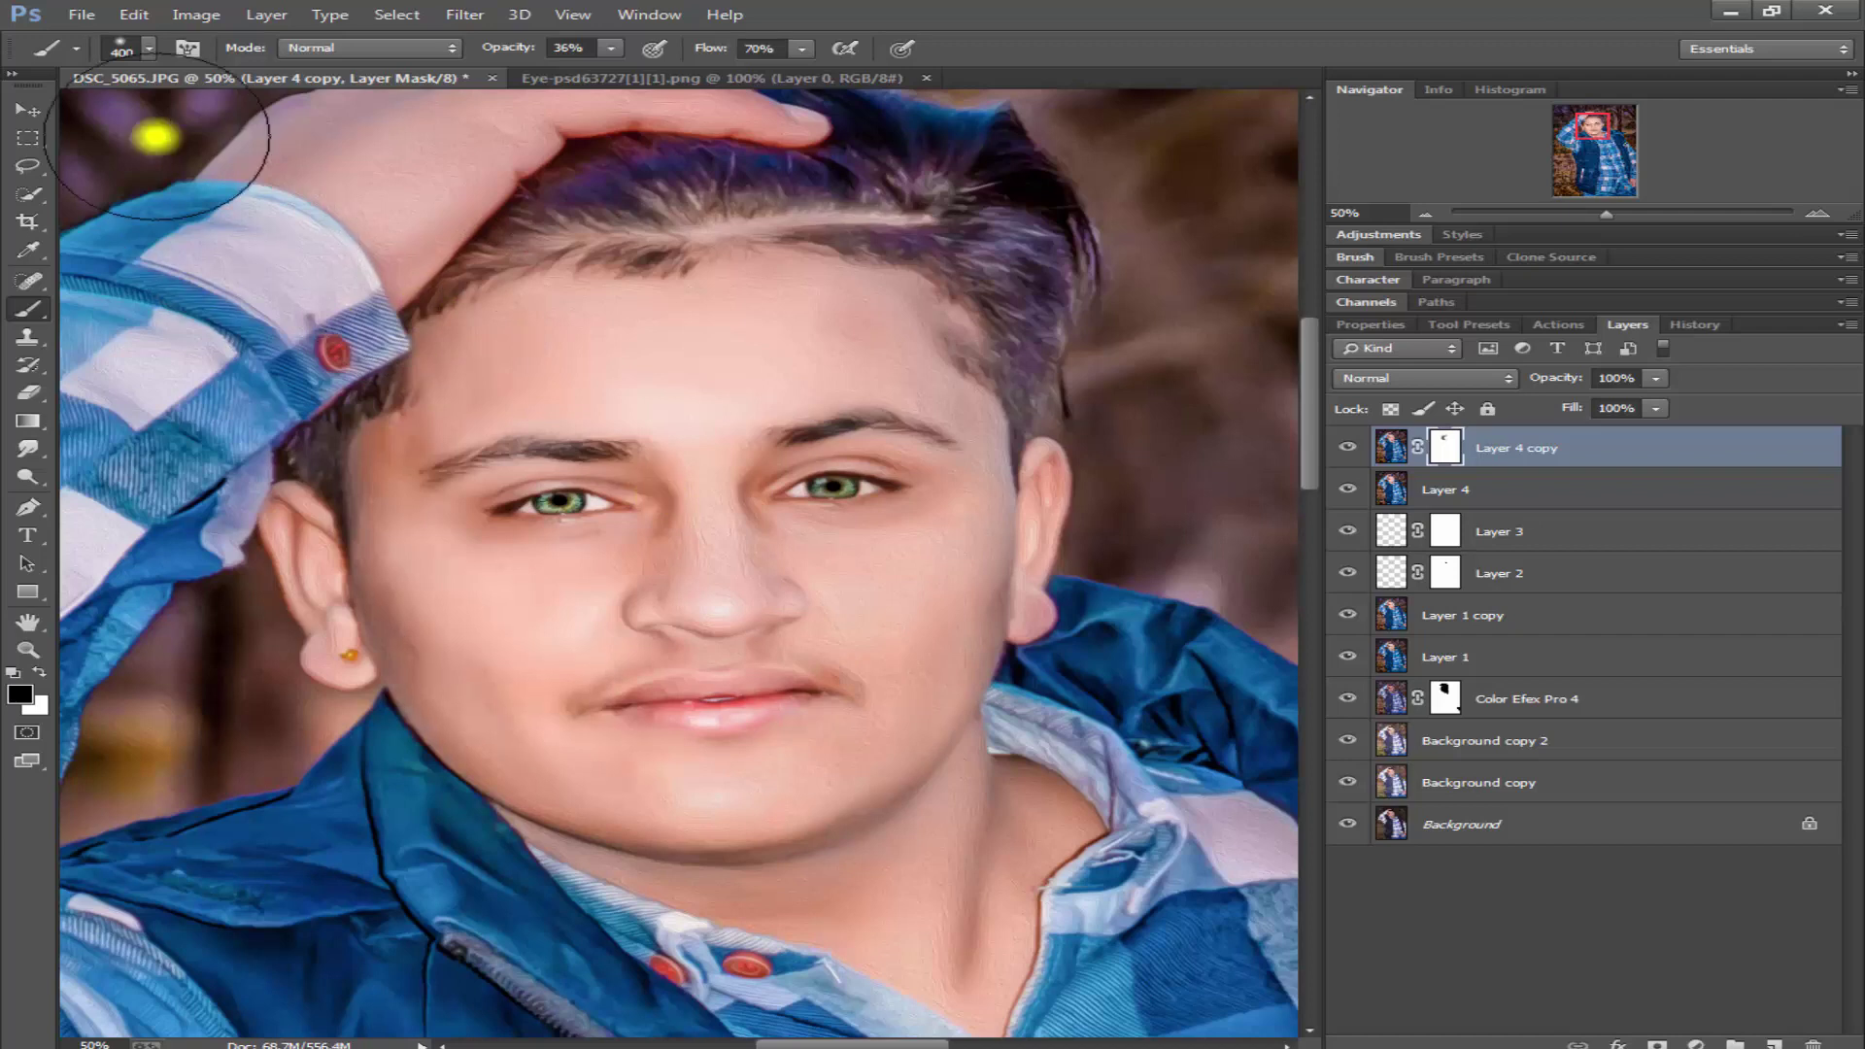
click(27, 110)
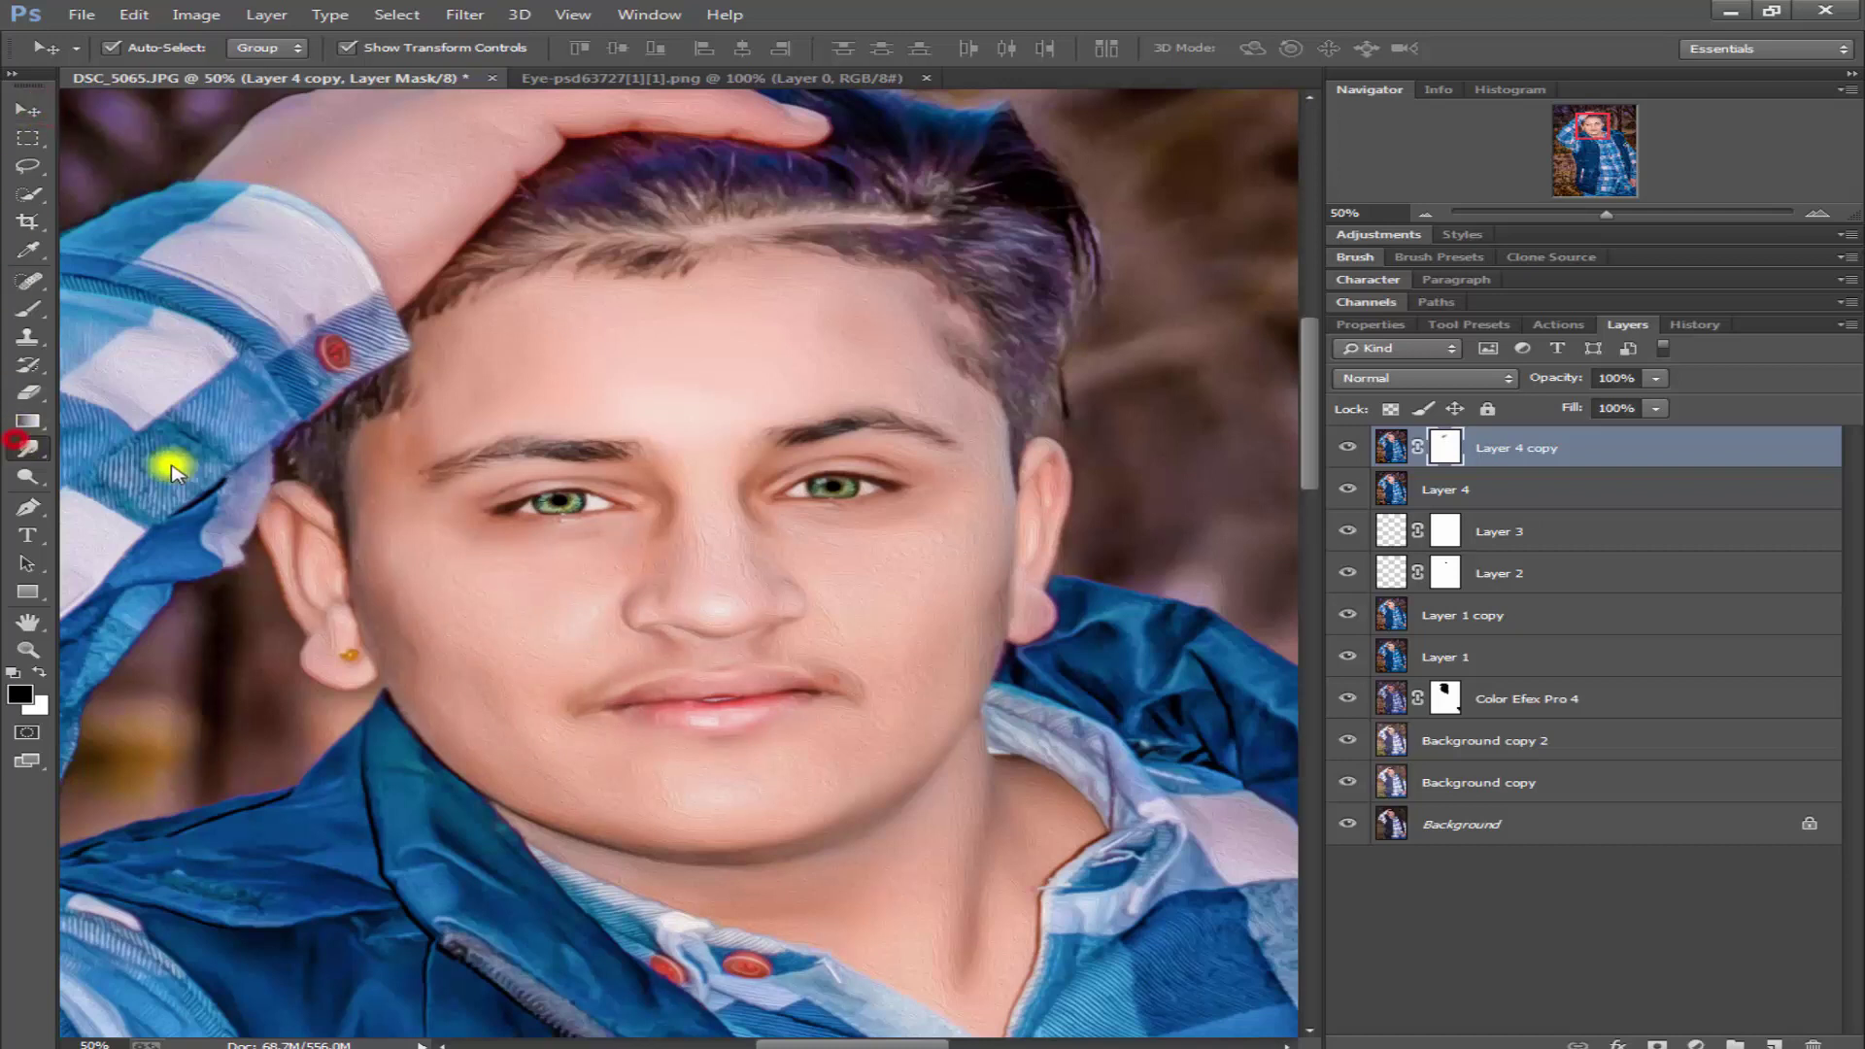
- Set the Smudge tool to a soft round 114 px brush at 9% strength
click(157, 57)
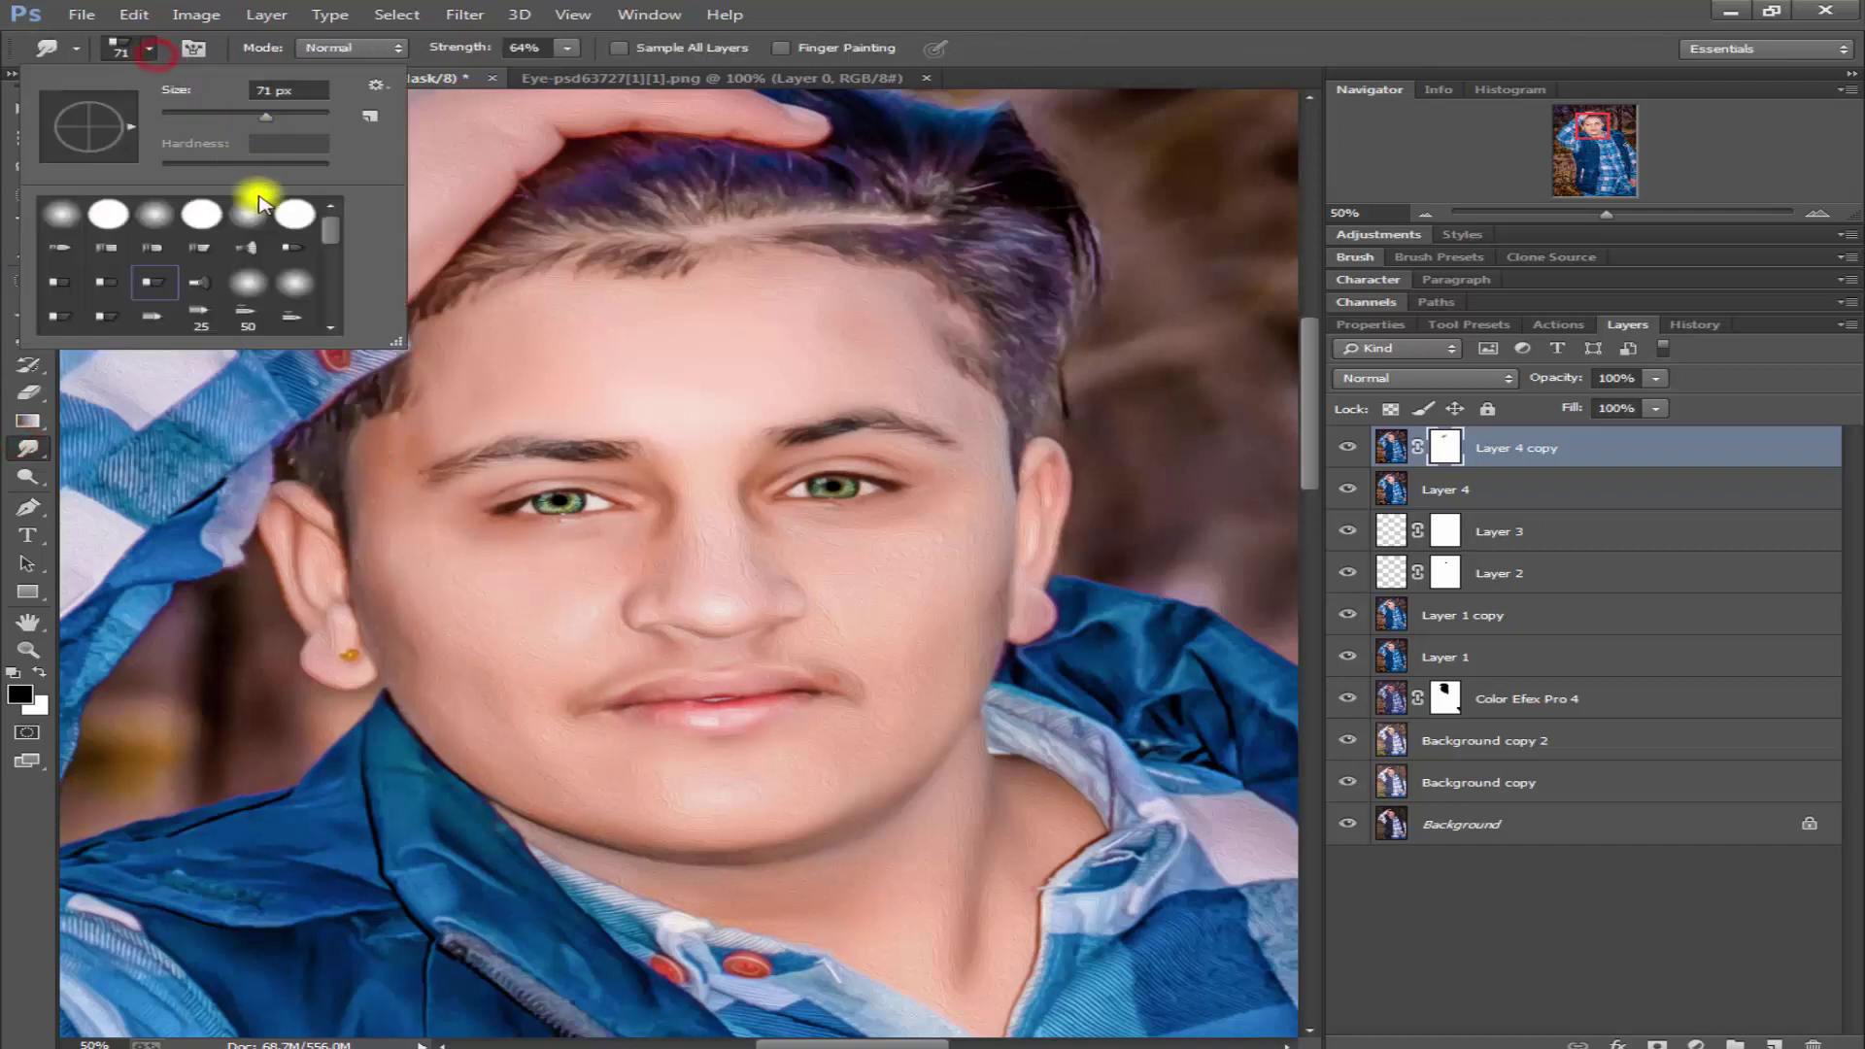
click(257, 208)
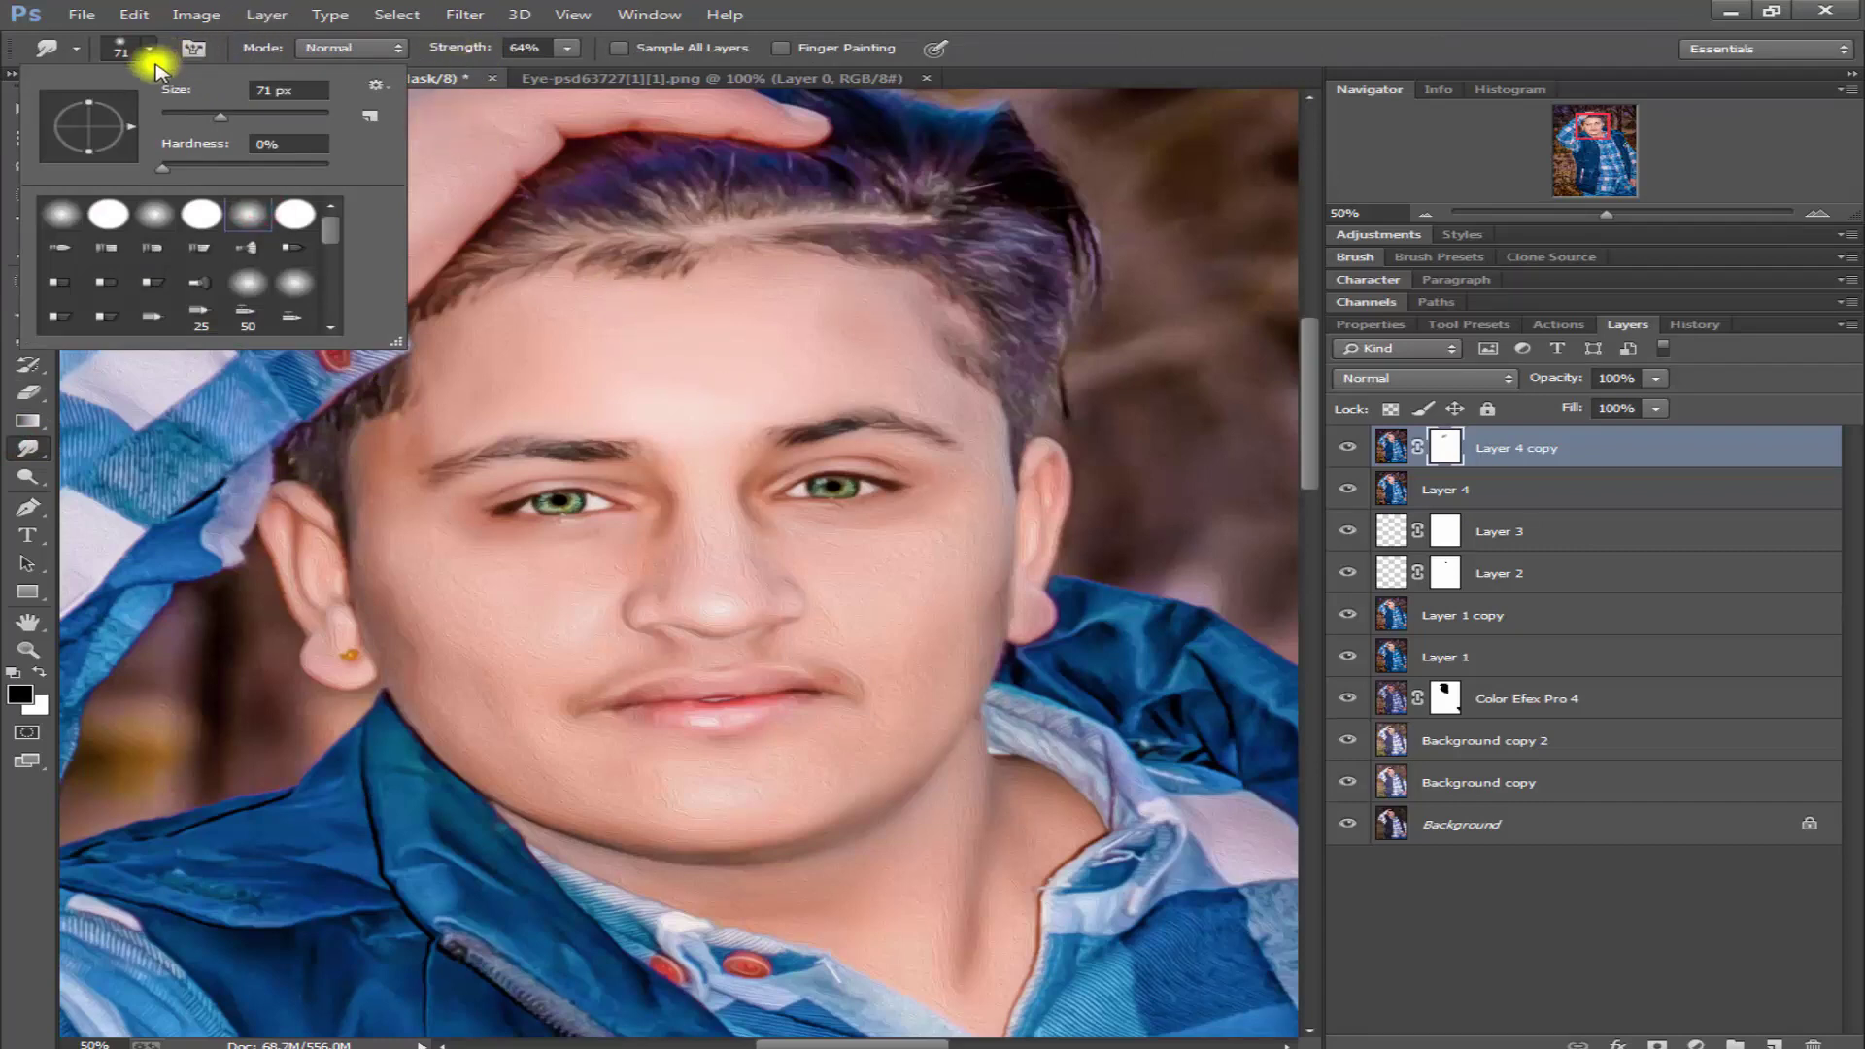
drag(286, 119, 284, 116)
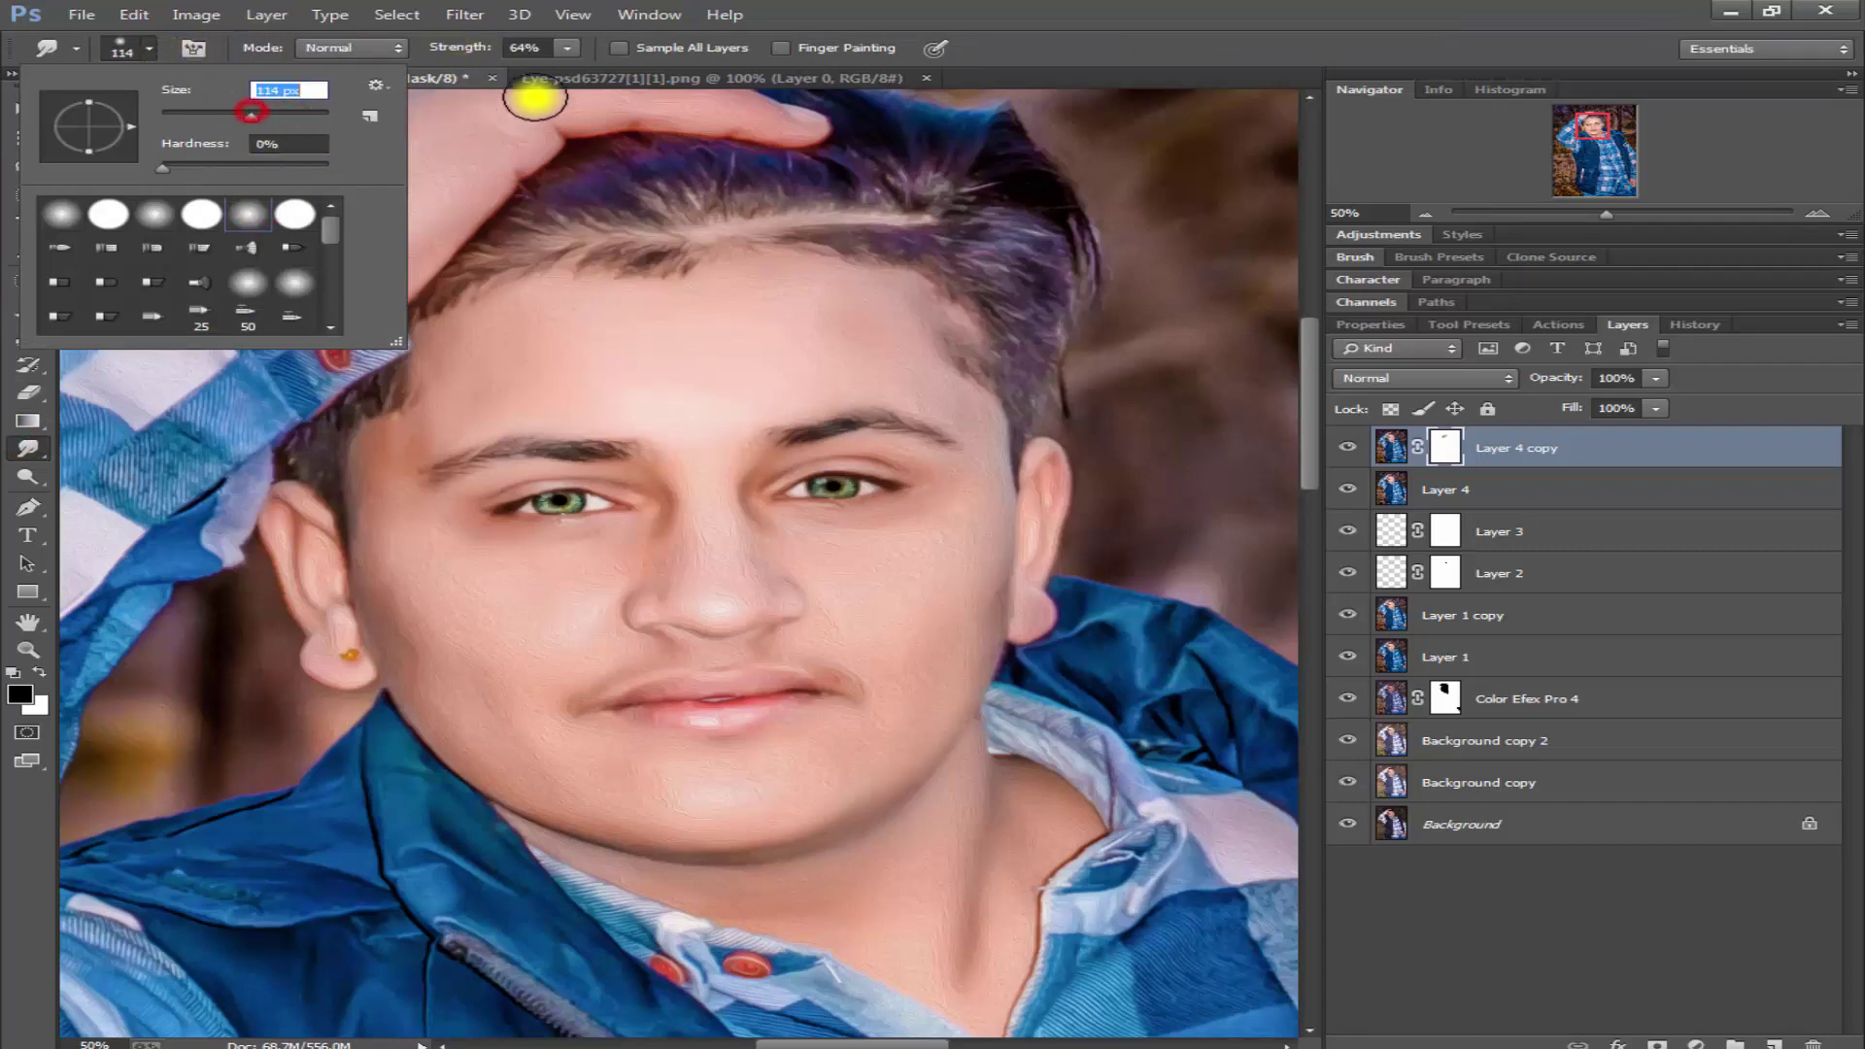
click(566, 49)
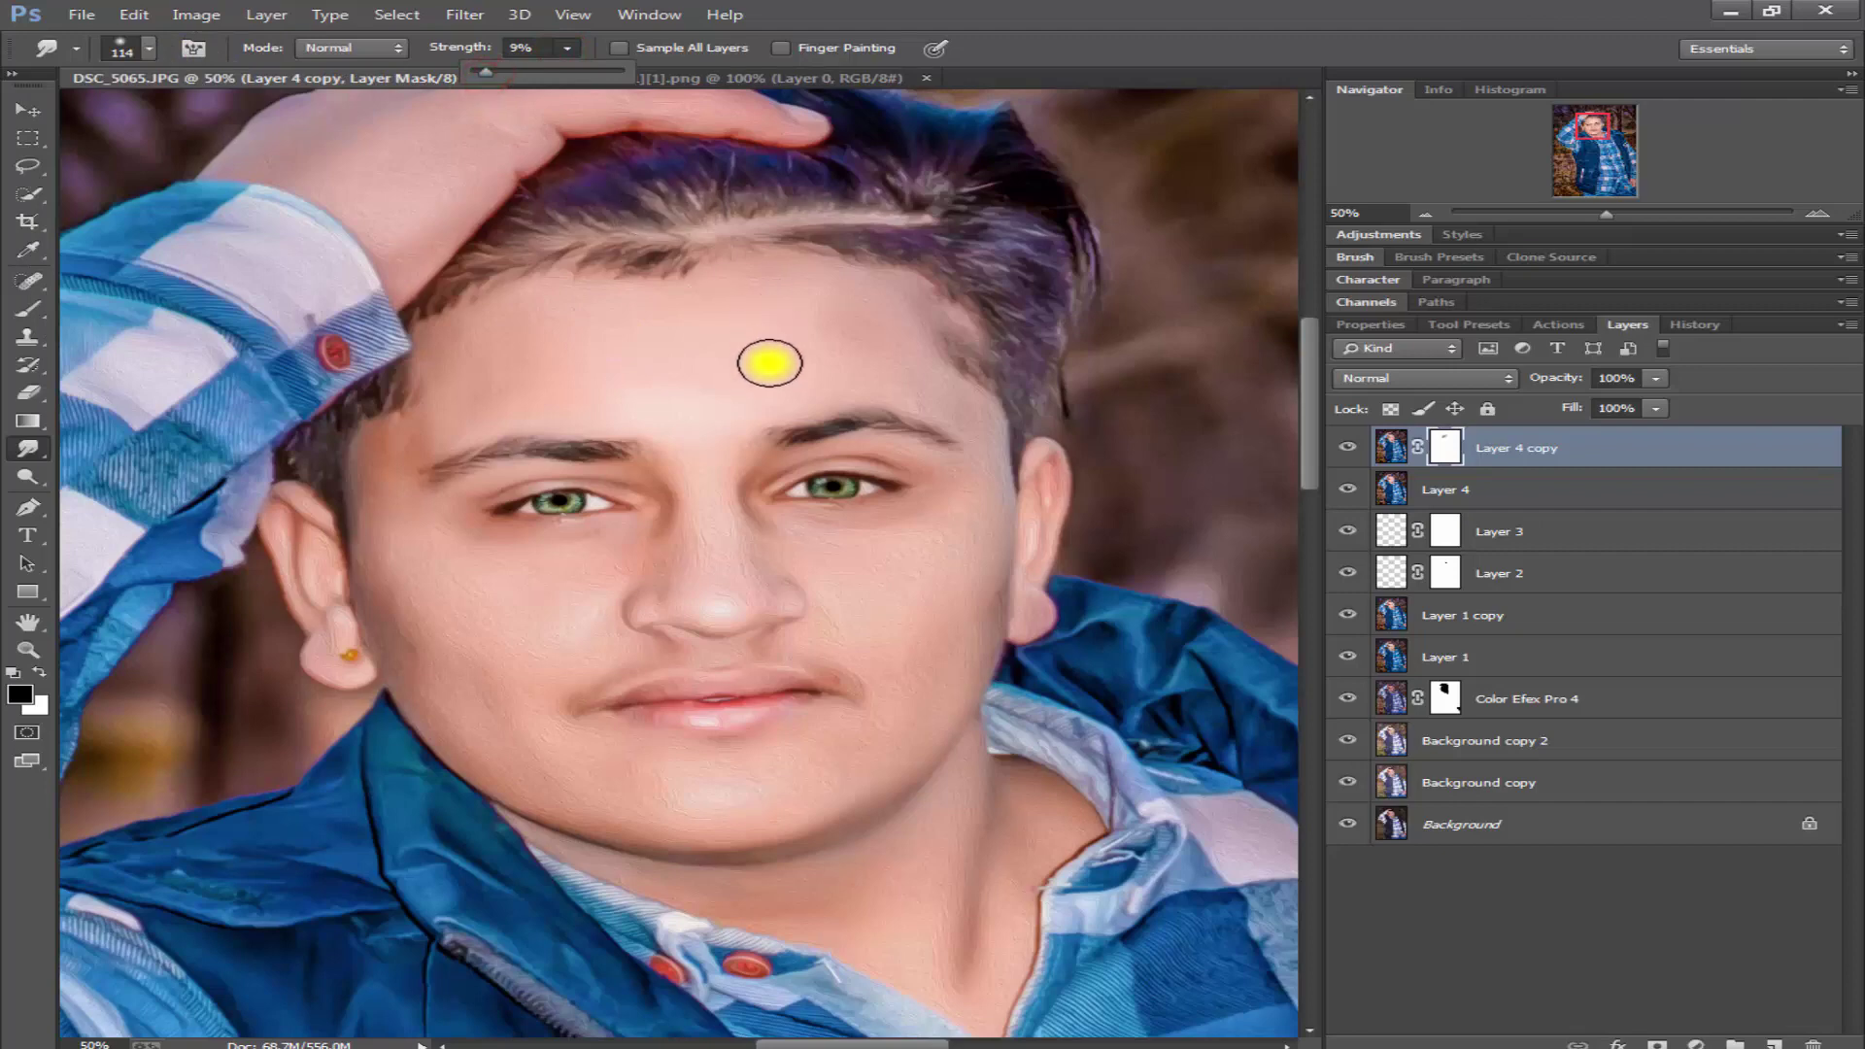
- Zoom in on the face, bring the forehead into view and dab it with the smudge brush
scroll(737, 387, up, 1)
scroll(737, 386, up, 2)
scroll(736, 387, up, 1)
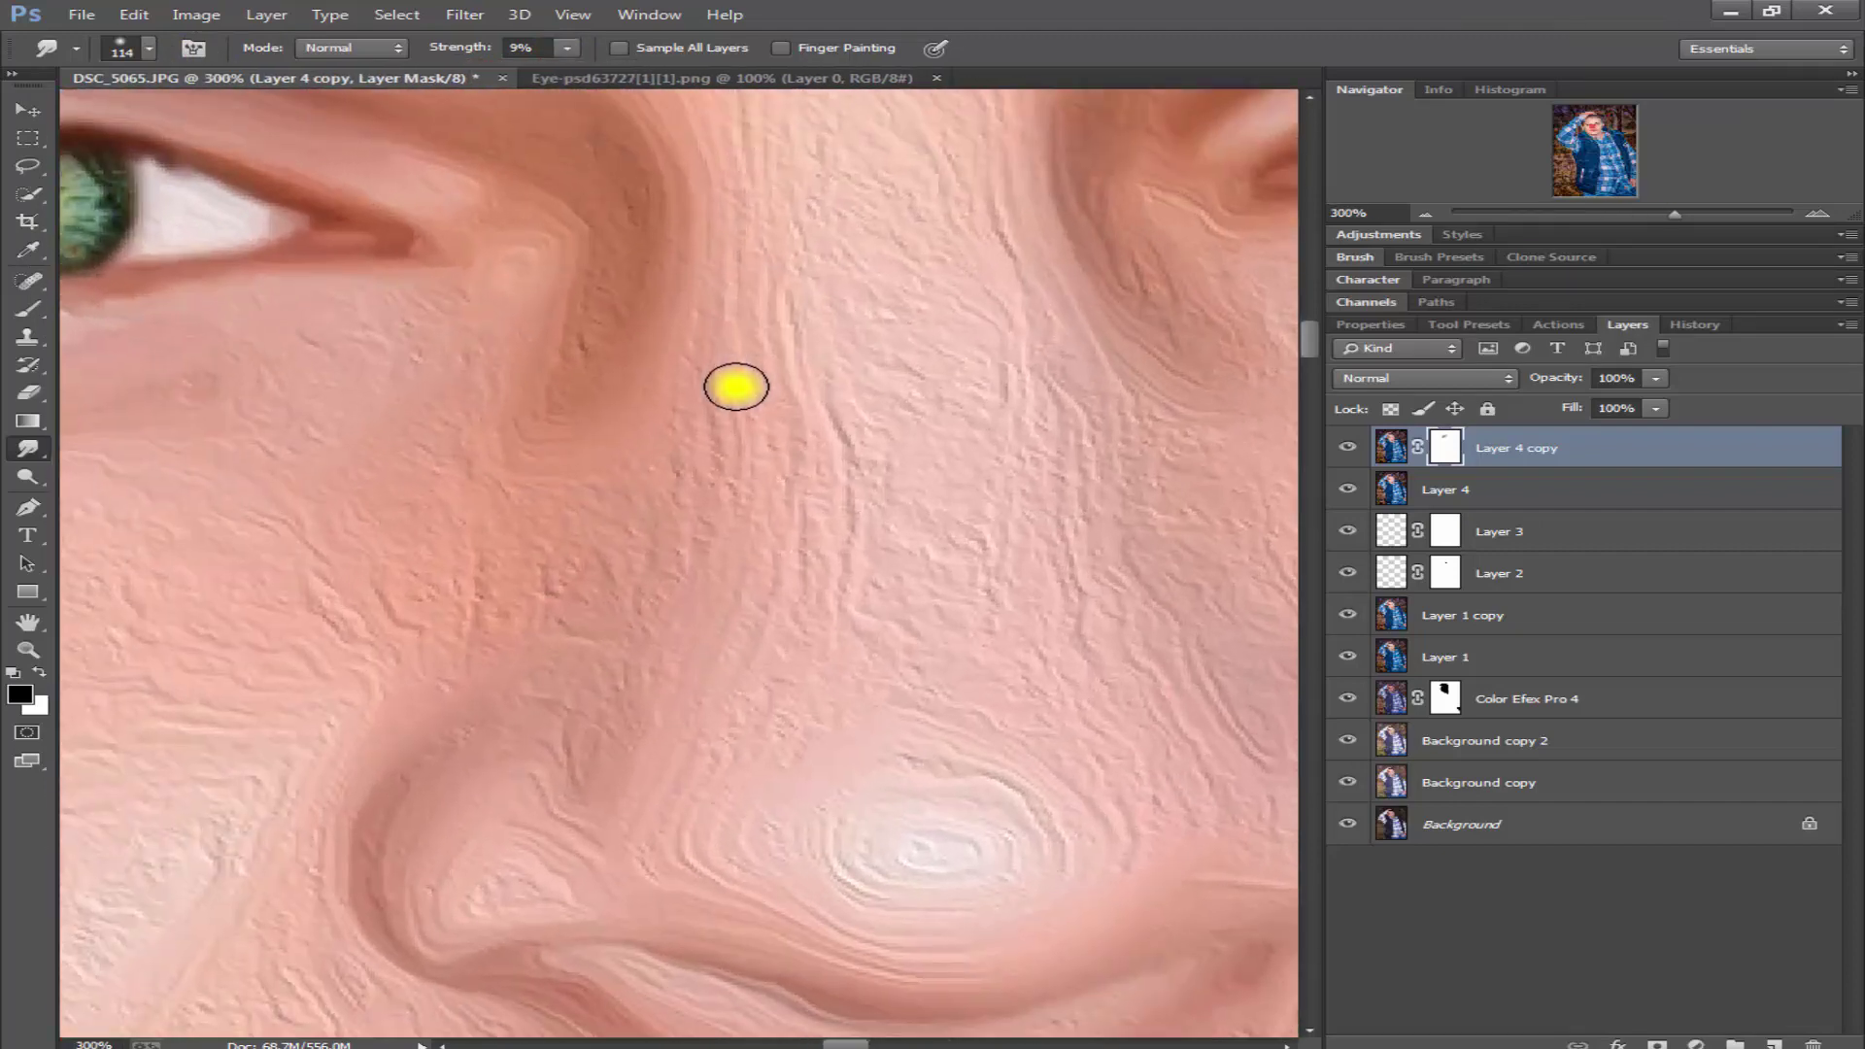
scroll(736, 387, down, 2)
scroll(736, 386, down, 1)
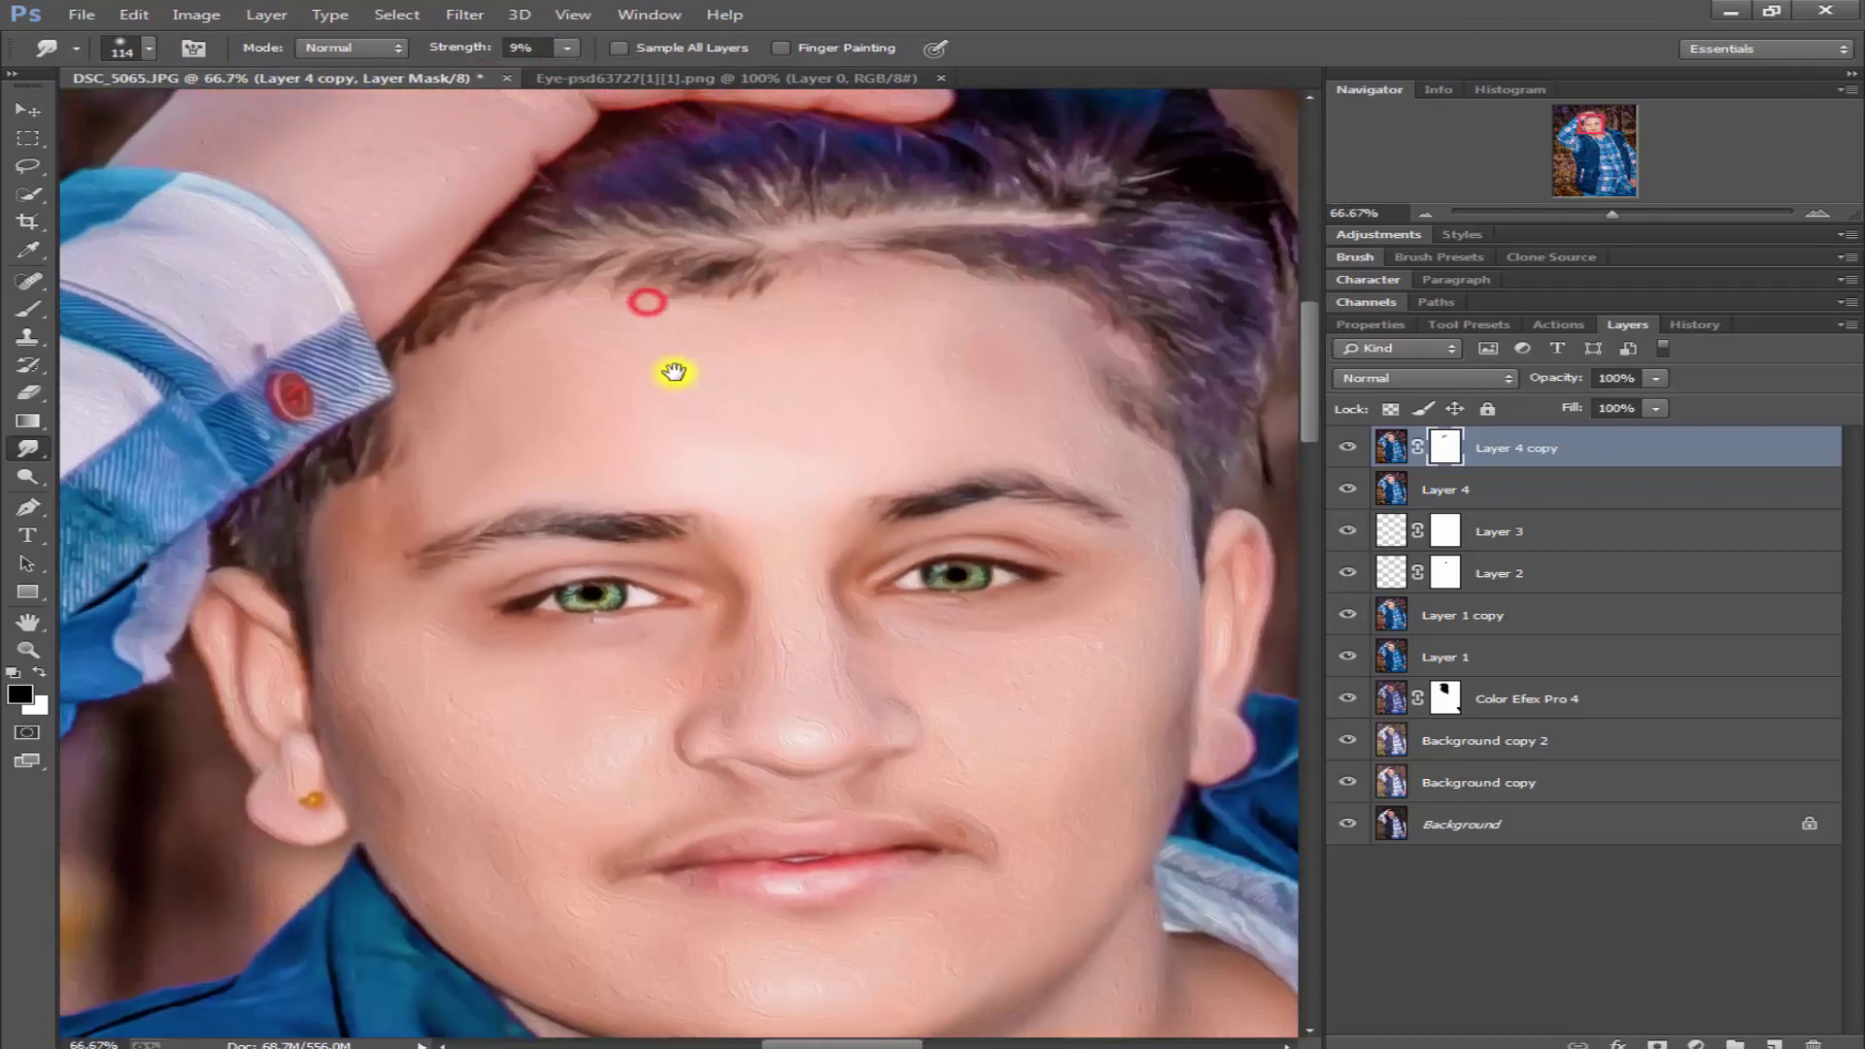
drag(649, 319, 723, 437)
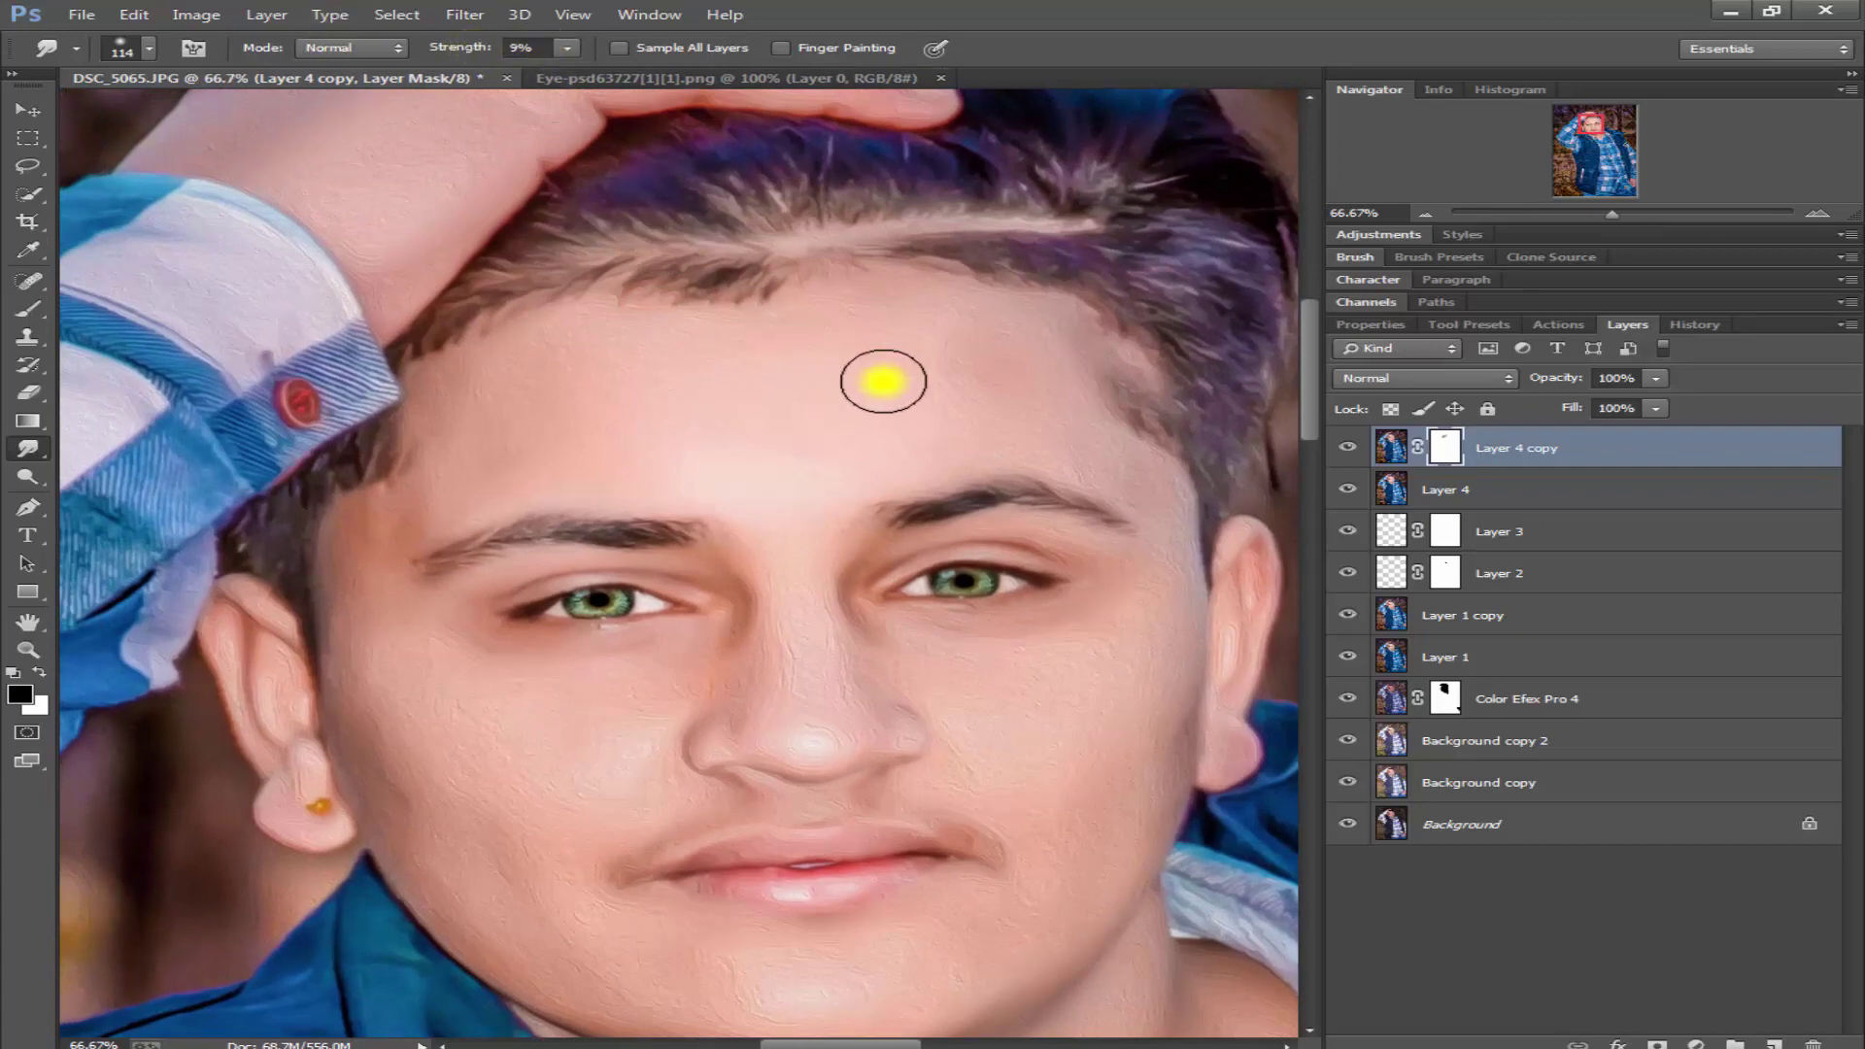
click(876, 366)
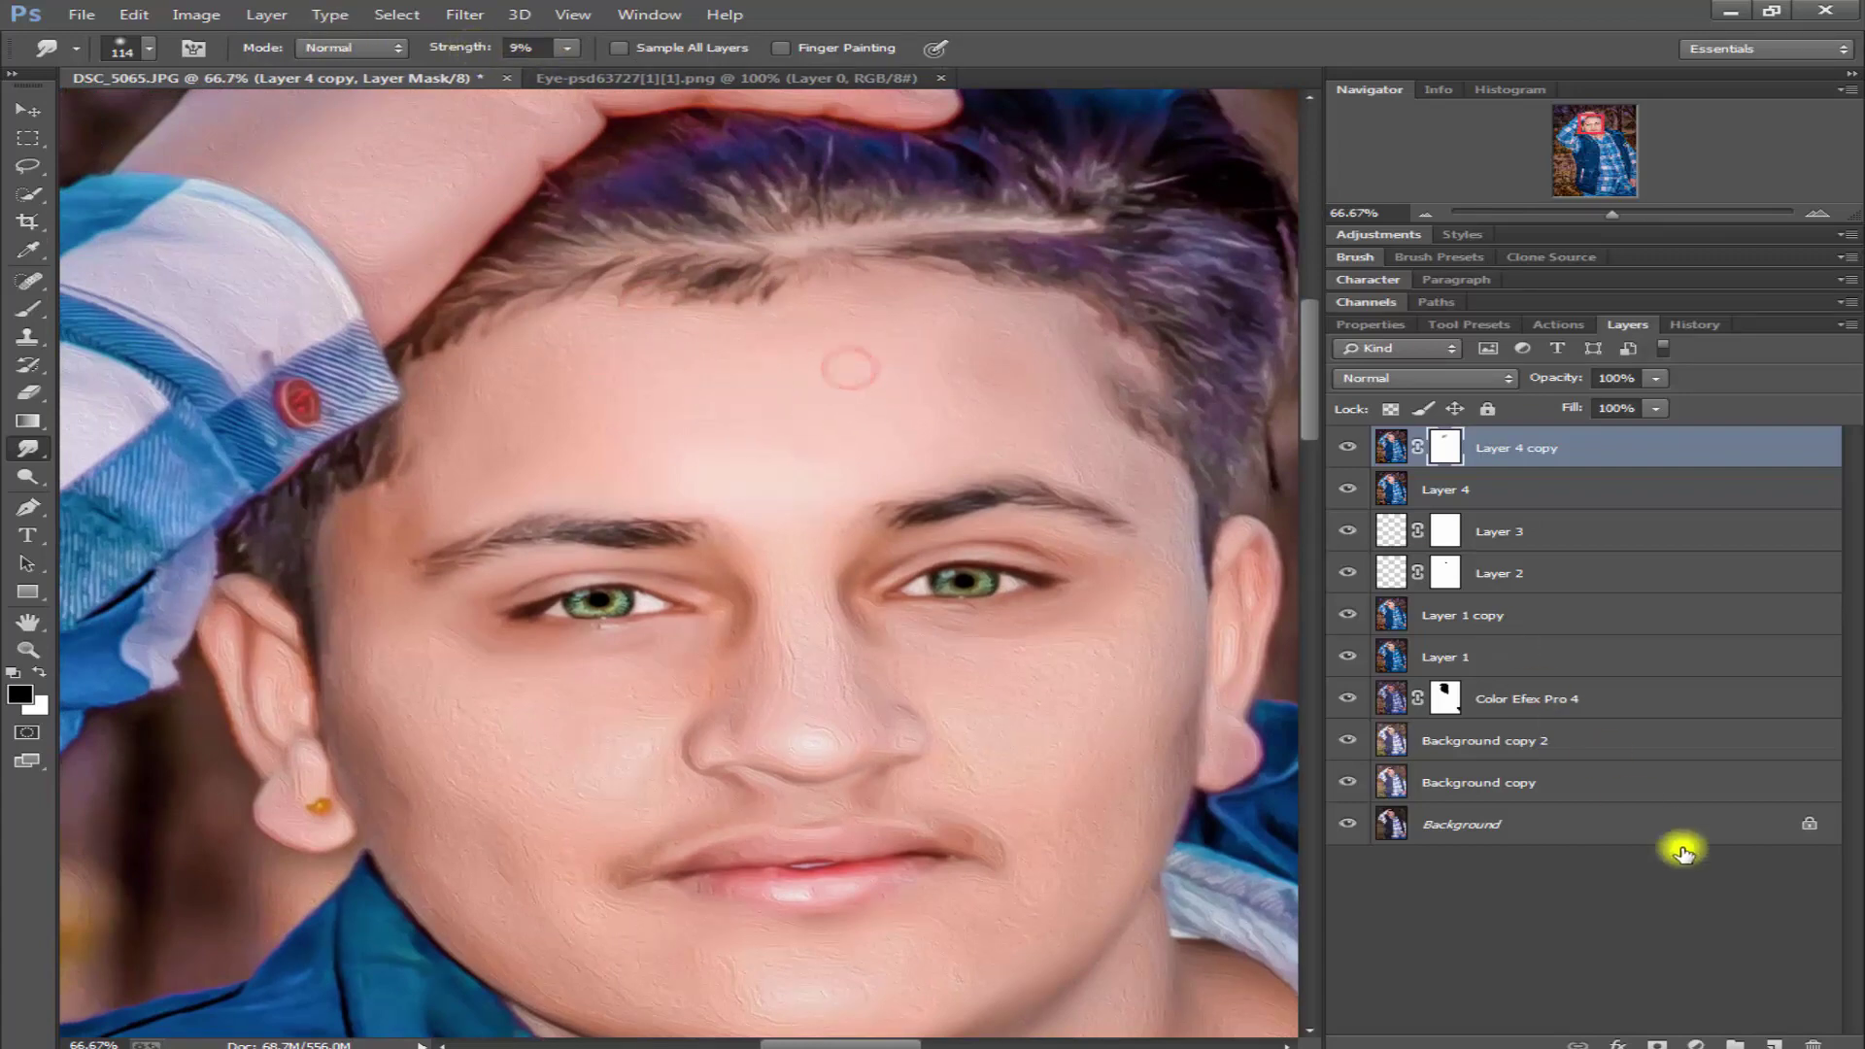
- Create Layer 5 above Layer 4 copy and stamp the merged image onto it with Apply Image
click(1773, 1044)
click(209, 20)
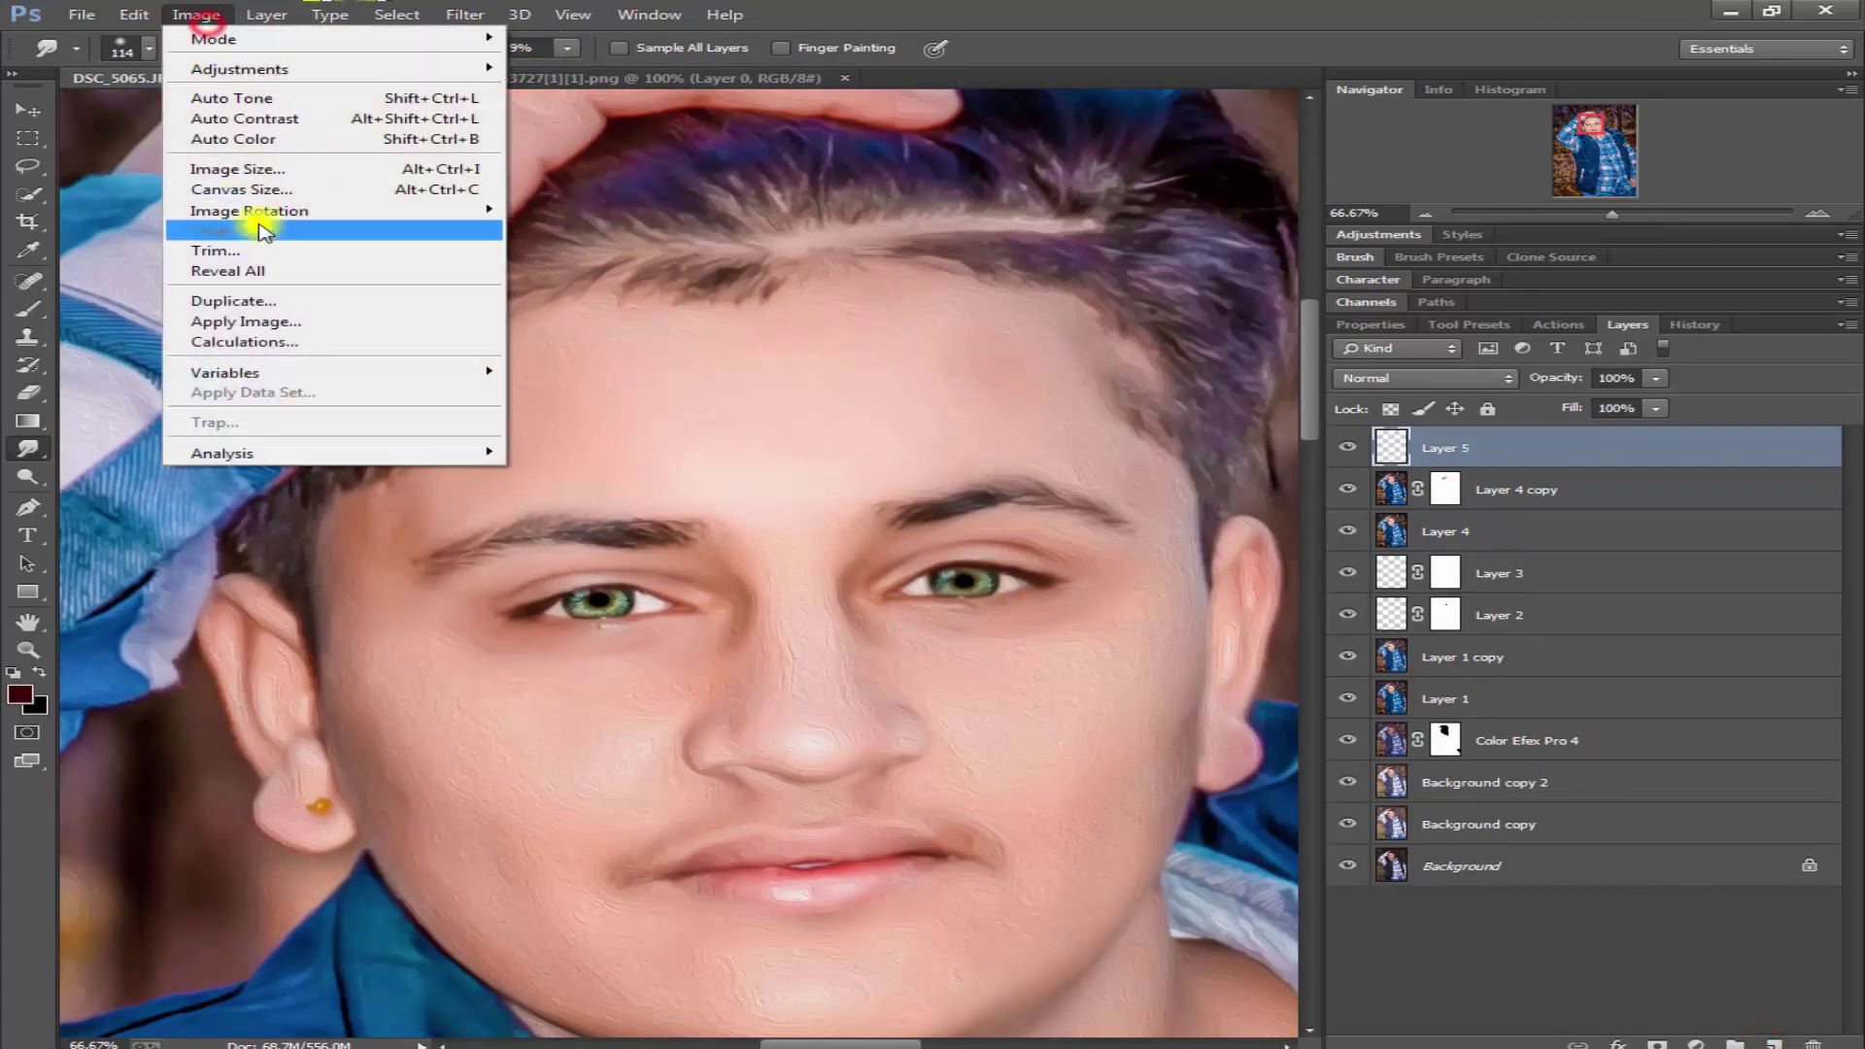
click(287, 316)
click(1187, 309)
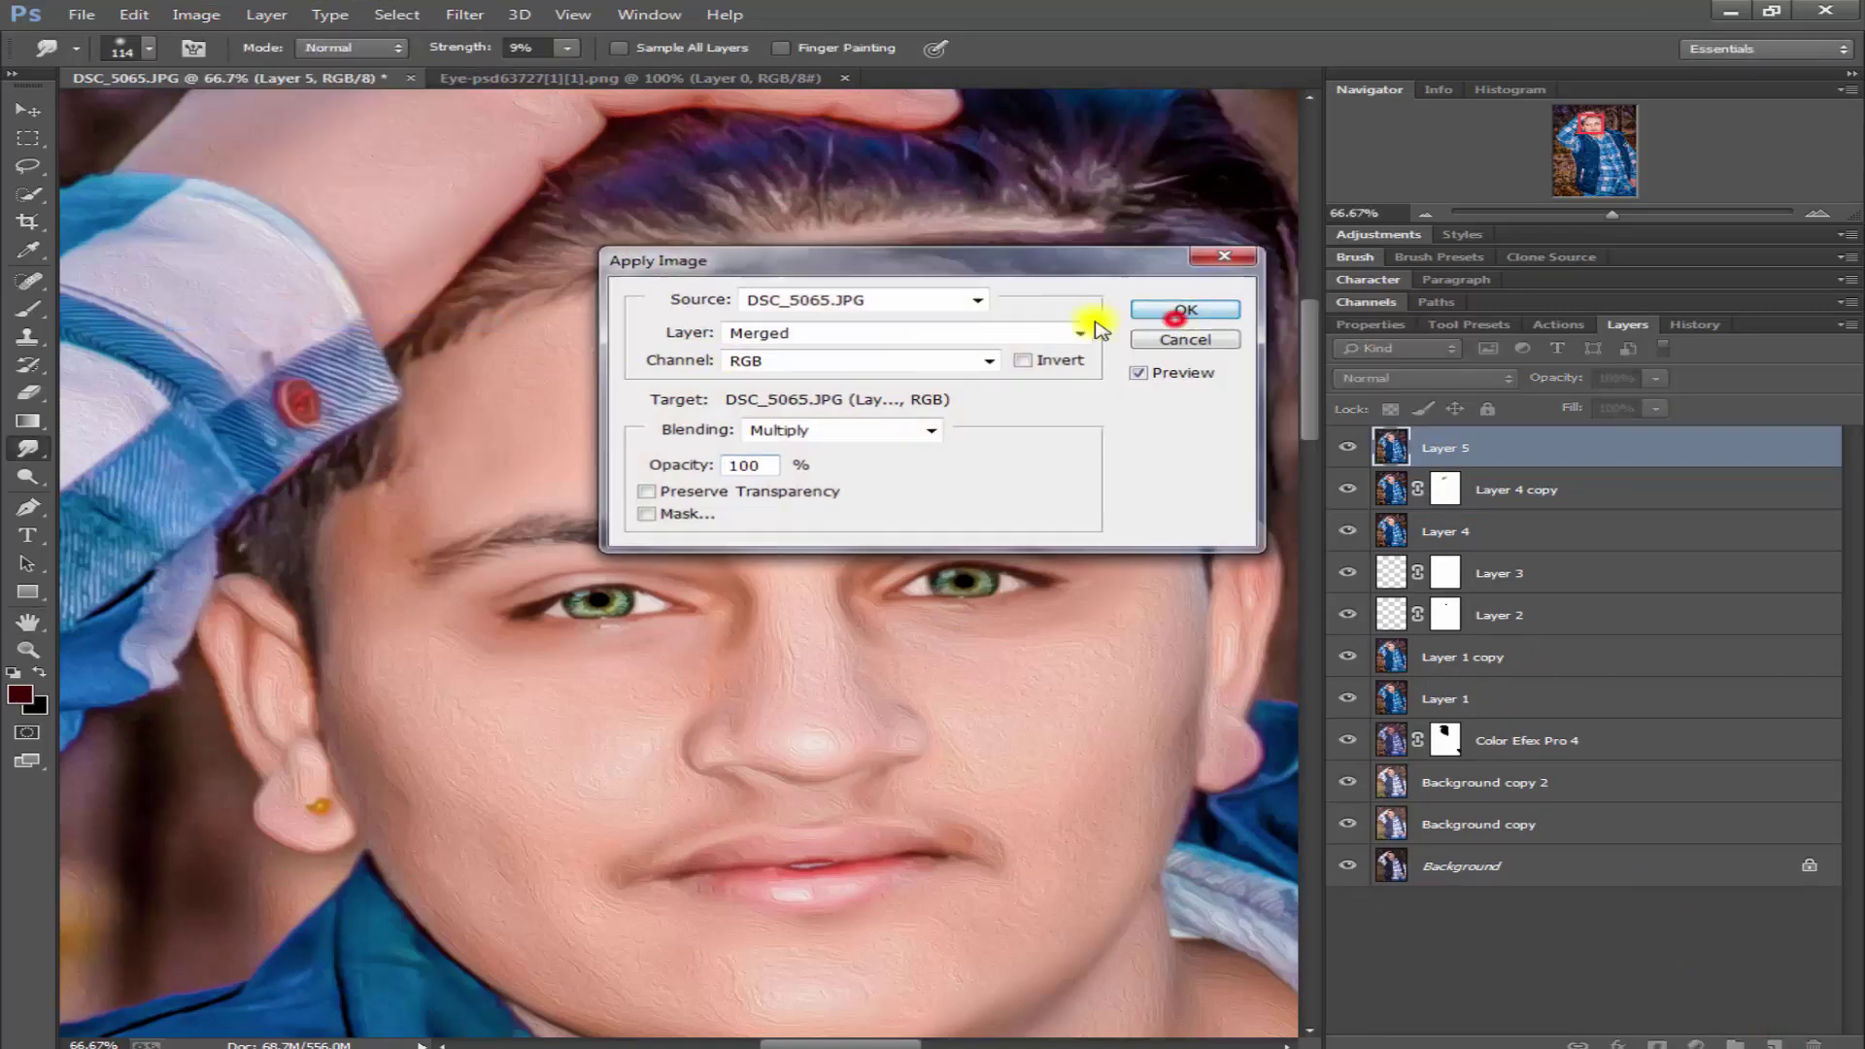
- Enlarge the smudge brush to 142 px and smooth the nose bridge and forehead
click(155, 55)
click(907, 393)
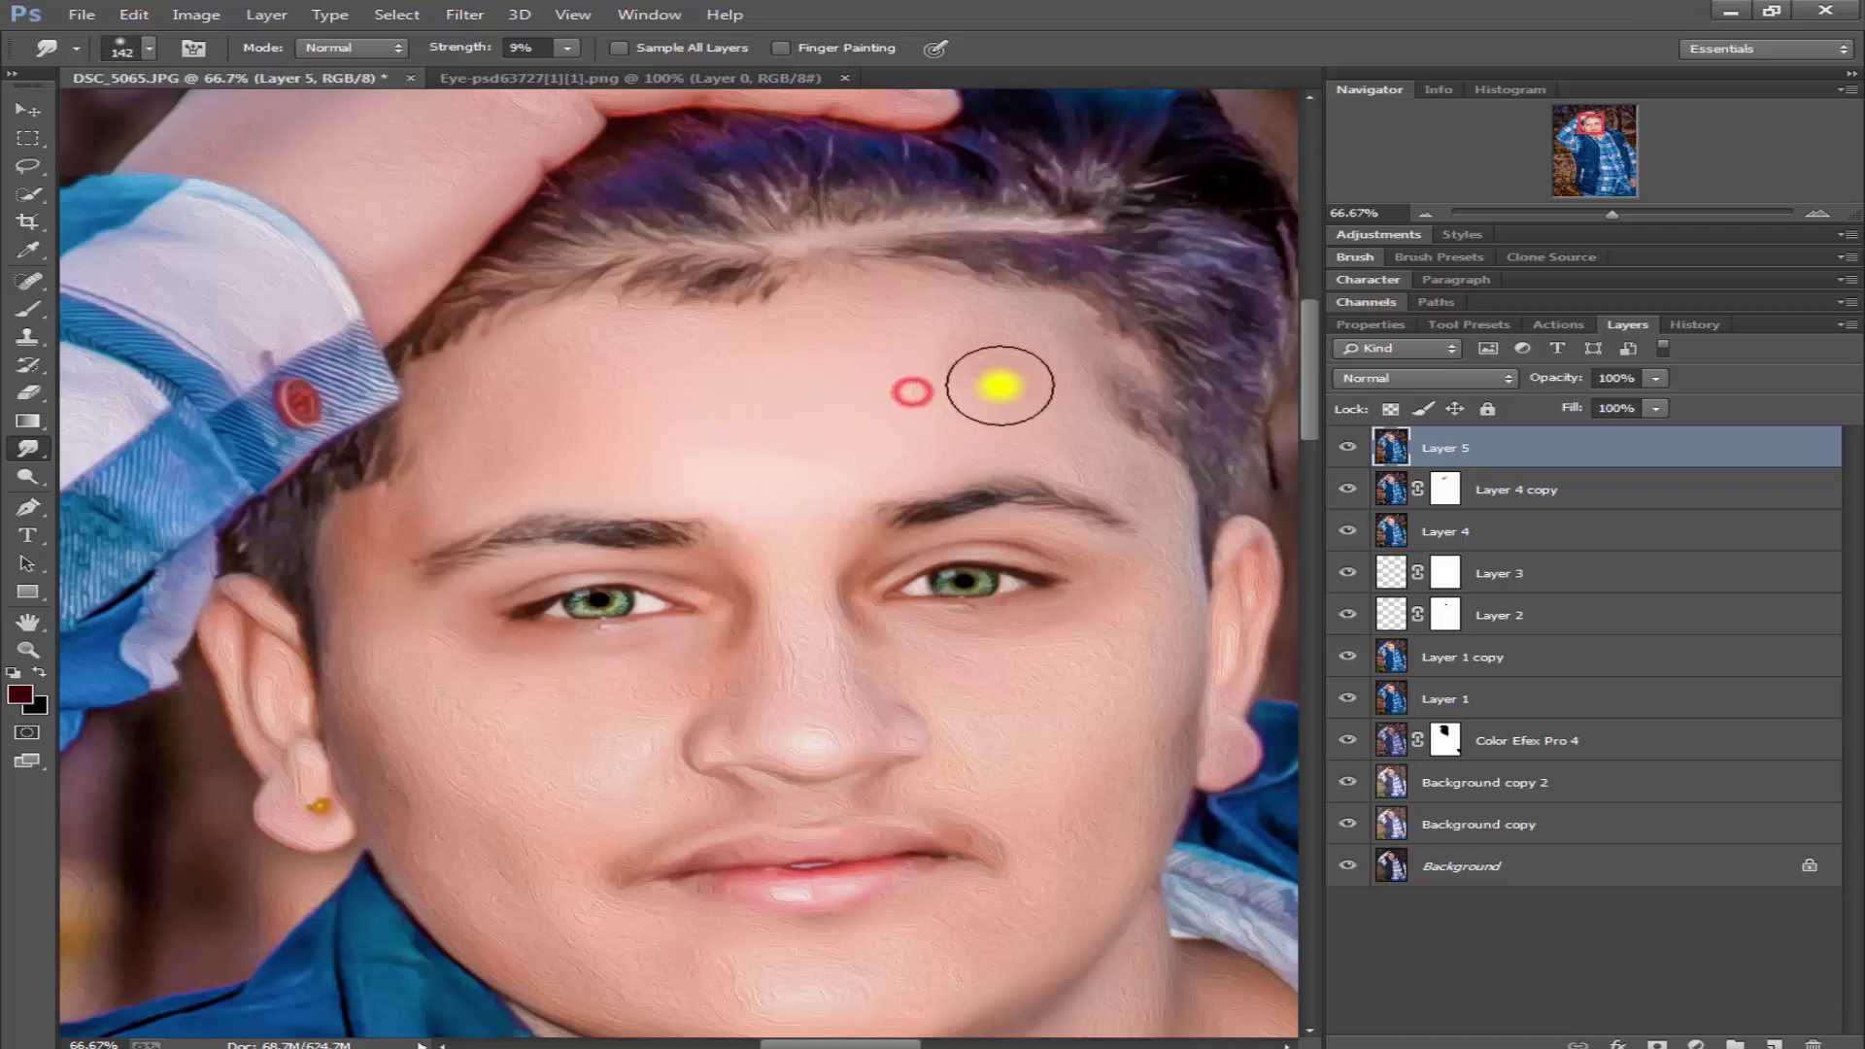
mouse_move(791, 503)
mouse_down()
mouse_move(790, 616)
mouse_move(804, 603)
mouse_up()
mouse_move(674, 362)
mouse_down()
mouse_move(583, 387)
mouse_move(544, 470)
mouse_up()
mouse_move(661, 476)
mouse_down()
mouse_move(805, 461)
mouse_move(950, 366)
mouse_up()
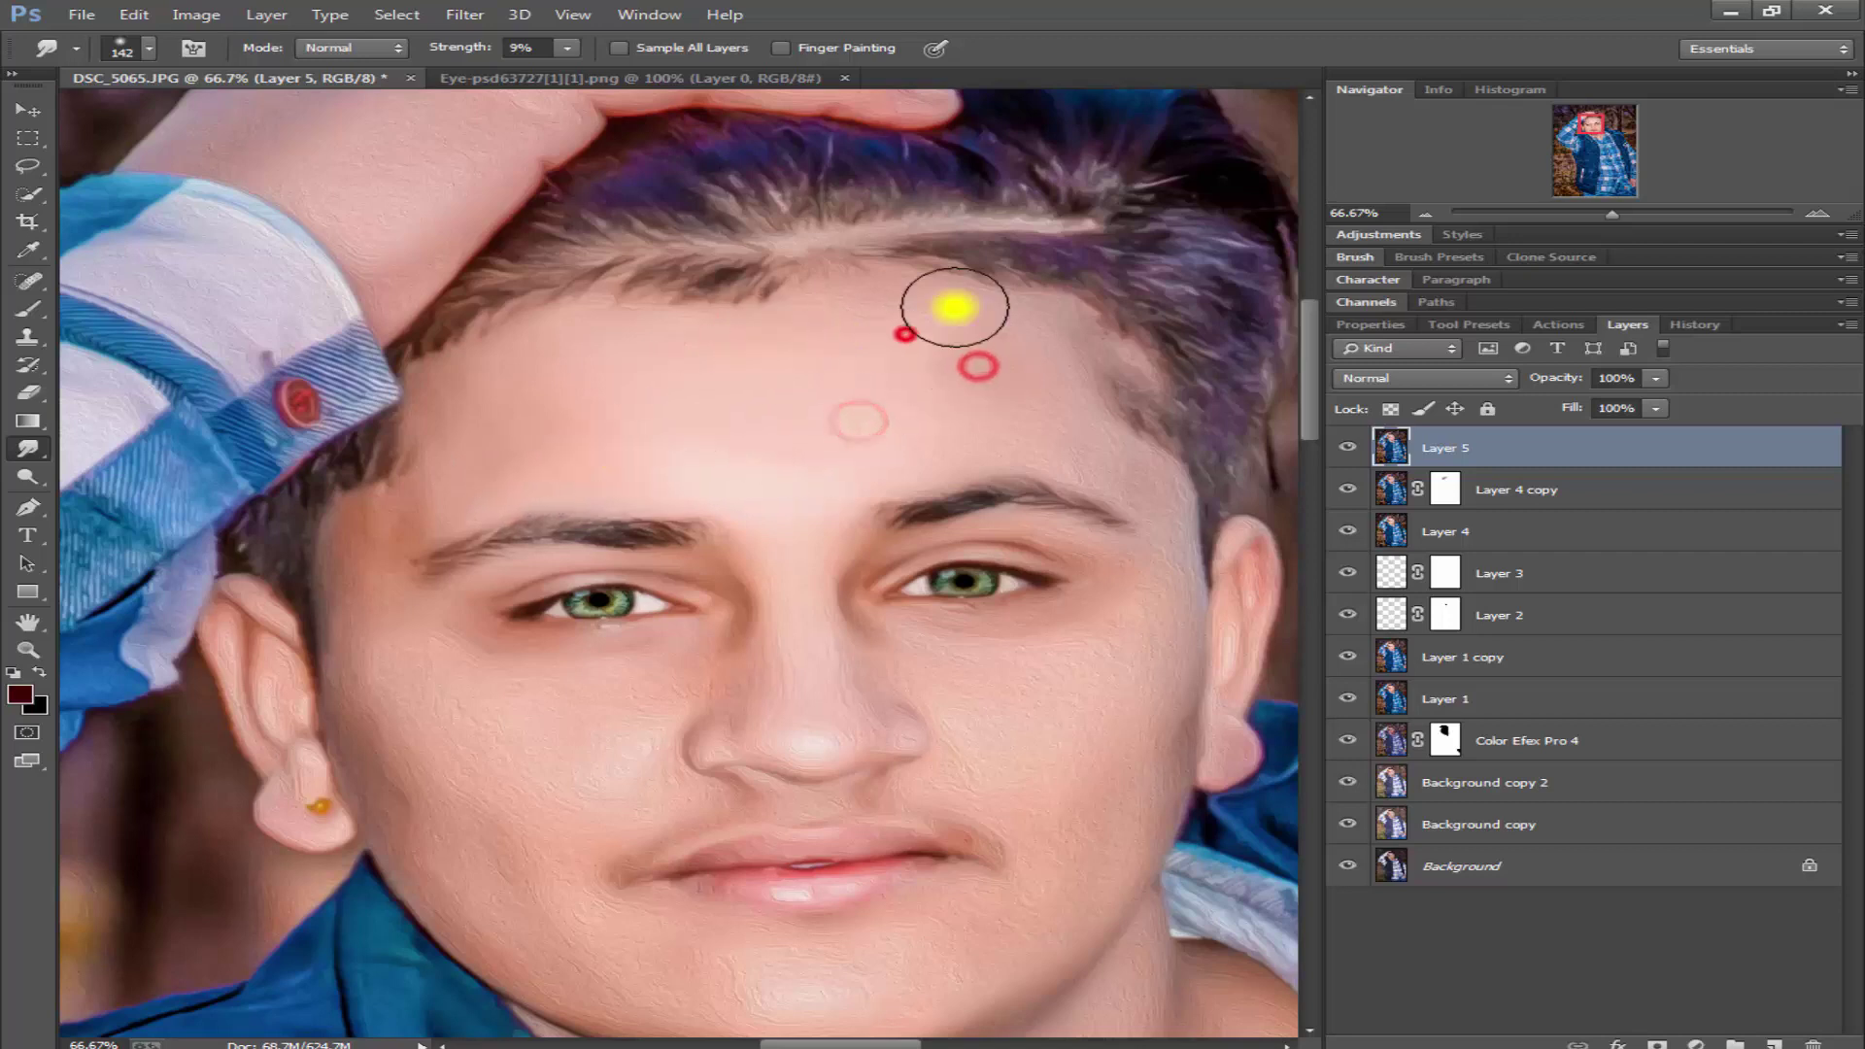
mouse_move(961, 296)
mouse_down()
mouse_move(799, 333)
mouse_move(541, 345)
mouse_up()
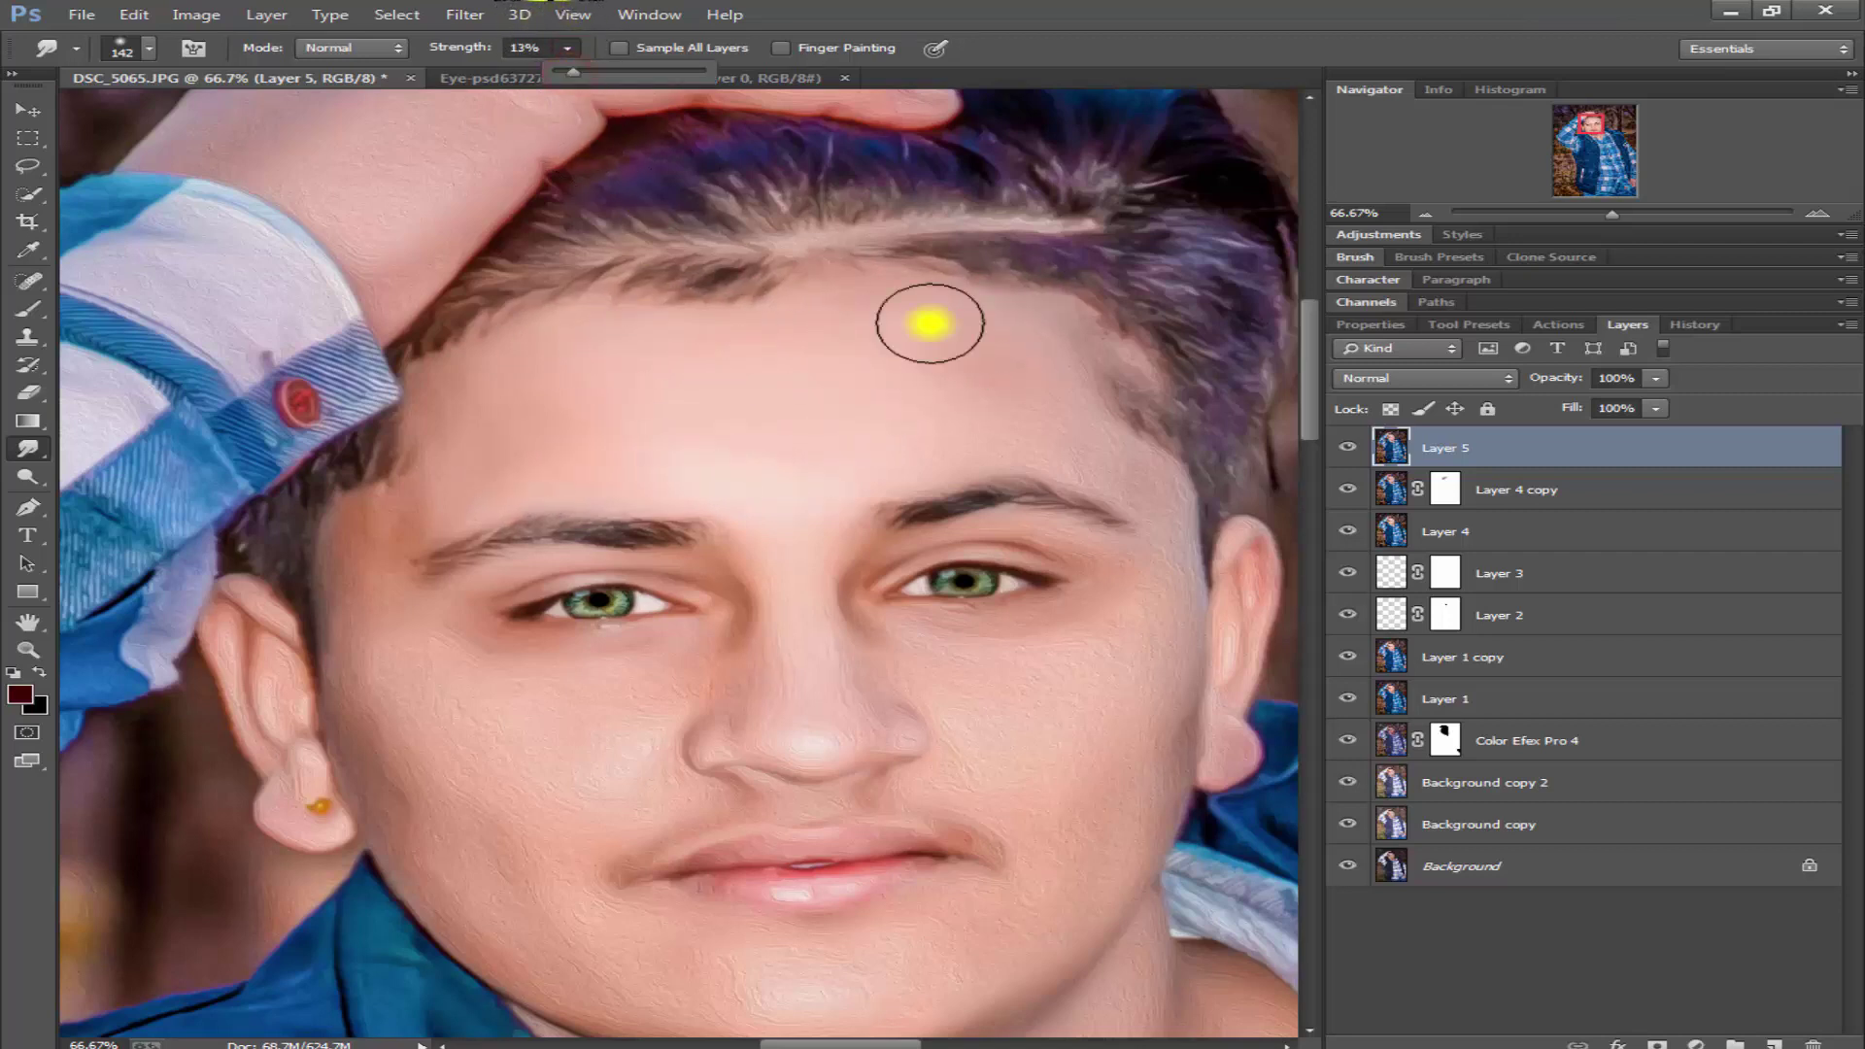
mouse_move(974, 379)
mouse_down()
mouse_move(1133, 470)
mouse_move(841, 429)
mouse_up()
mouse_move(978, 412)
mouse_down()
mouse_move(807, 471)
mouse_move(783, 595)
mouse_up()
- Smooth the skin from the left temple across the left cheek and nose down toward the jaw
mouse_move(525, 457)
mouse_down()
mouse_move(395, 553)
mouse_move(479, 795)
mouse_up()
drag(412, 661, 624, 920)
drag(544, 778, 433, 754)
drag(663, 700, 718, 694)
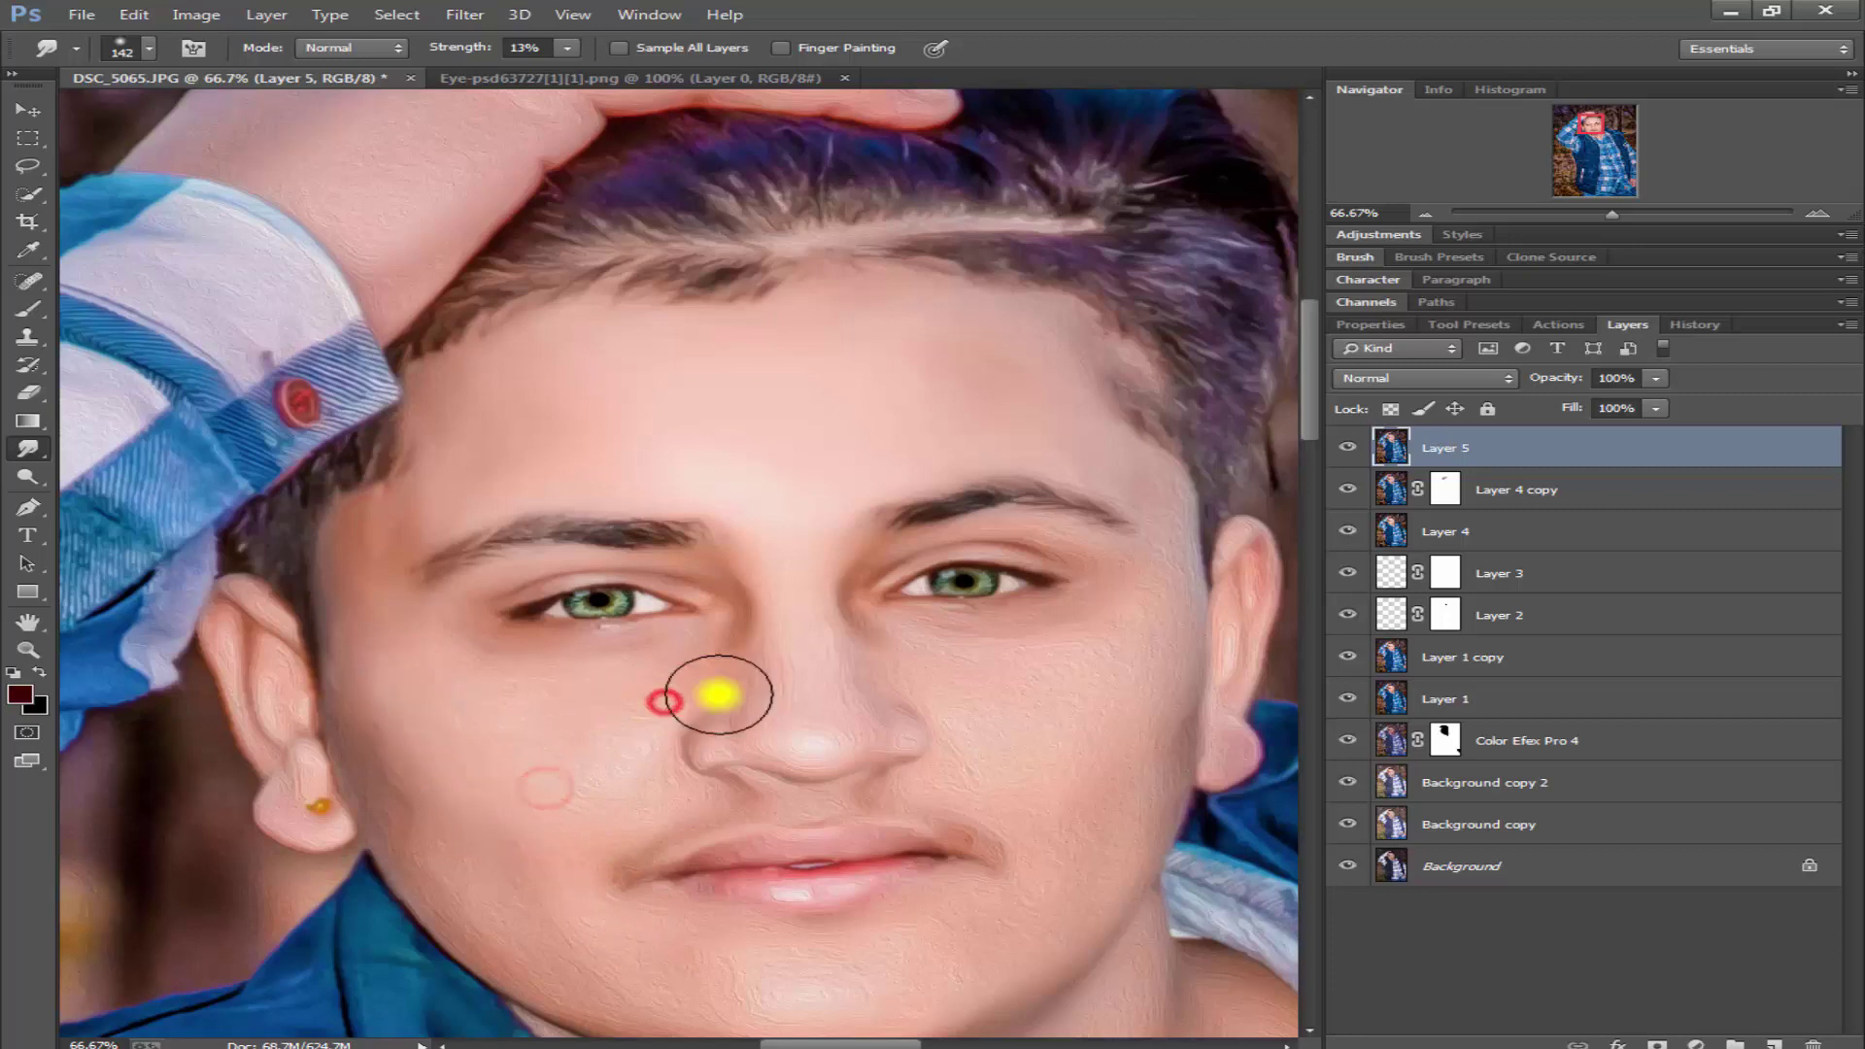
click(699, 691)
mouse_move(433, 649)
mouse_down()
mouse_move(508, 679)
mouse_move(420, 645)
mouse_up()
click(513, 688)
drag(531, 750, 504, 837)
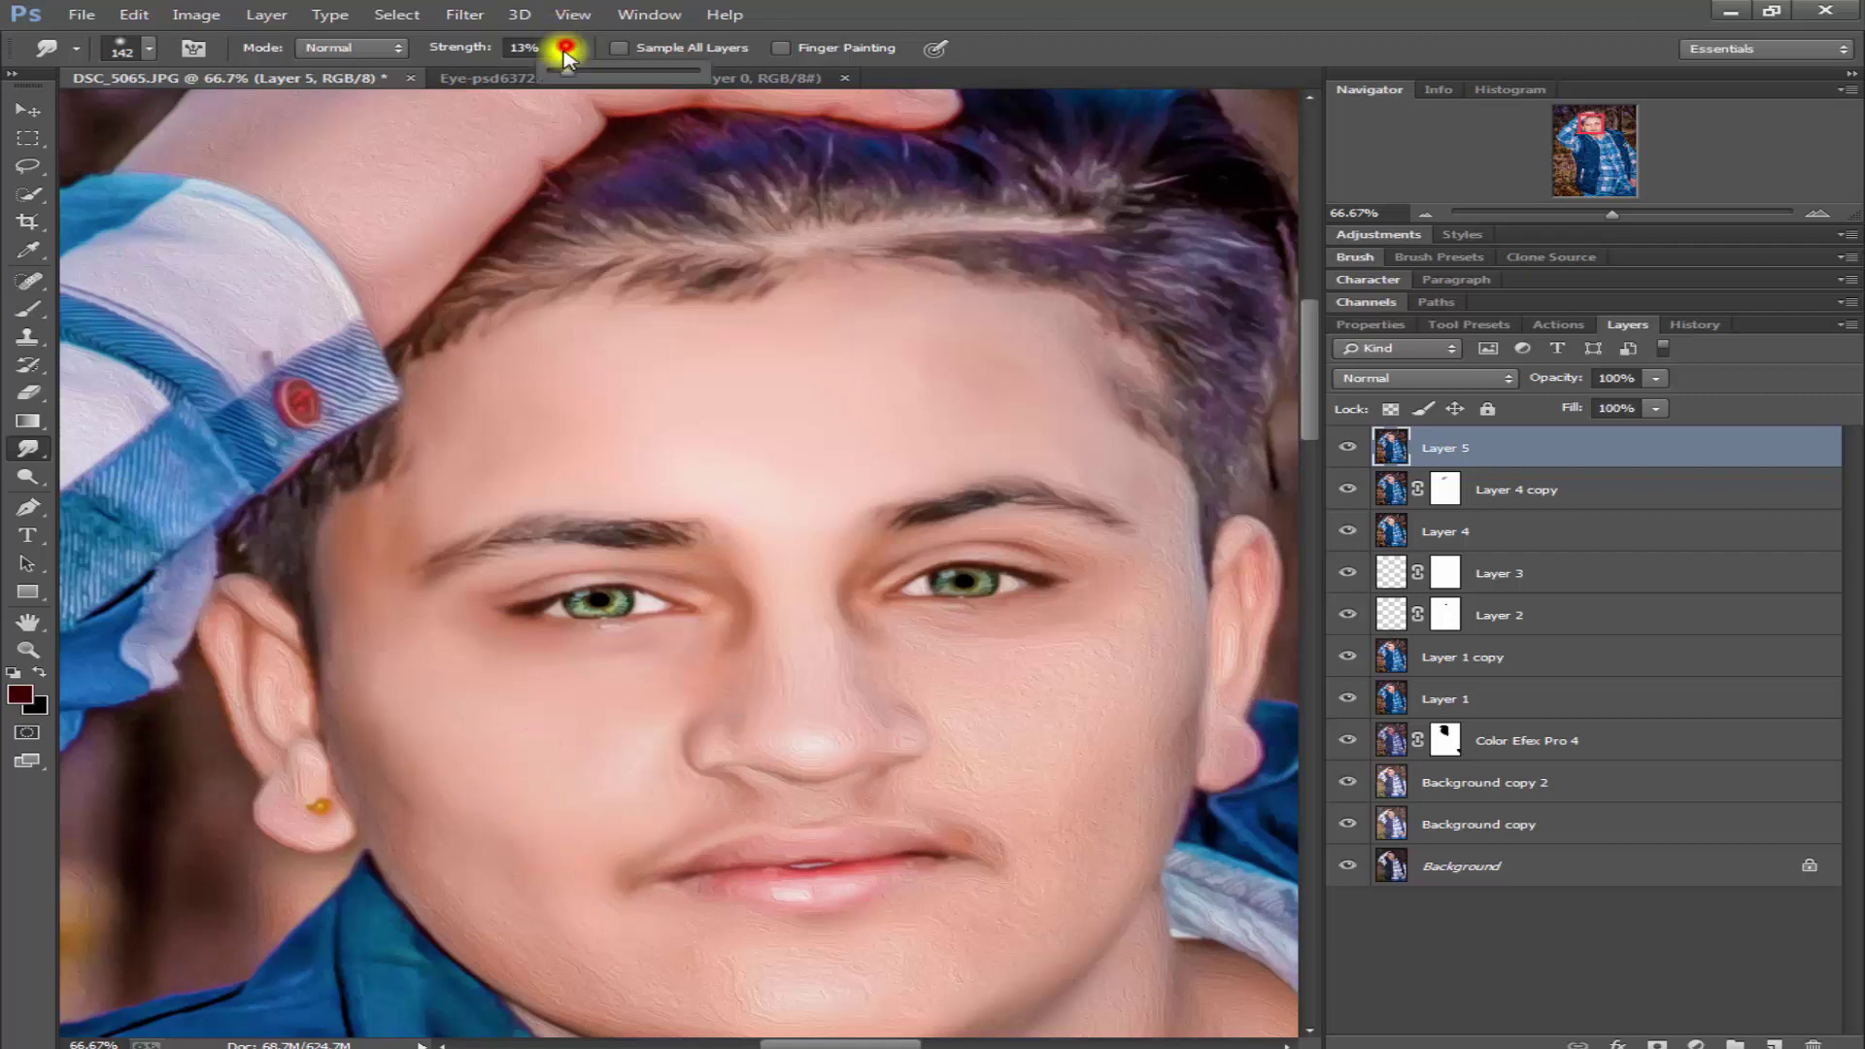
drag(408, 695, 417, 832)
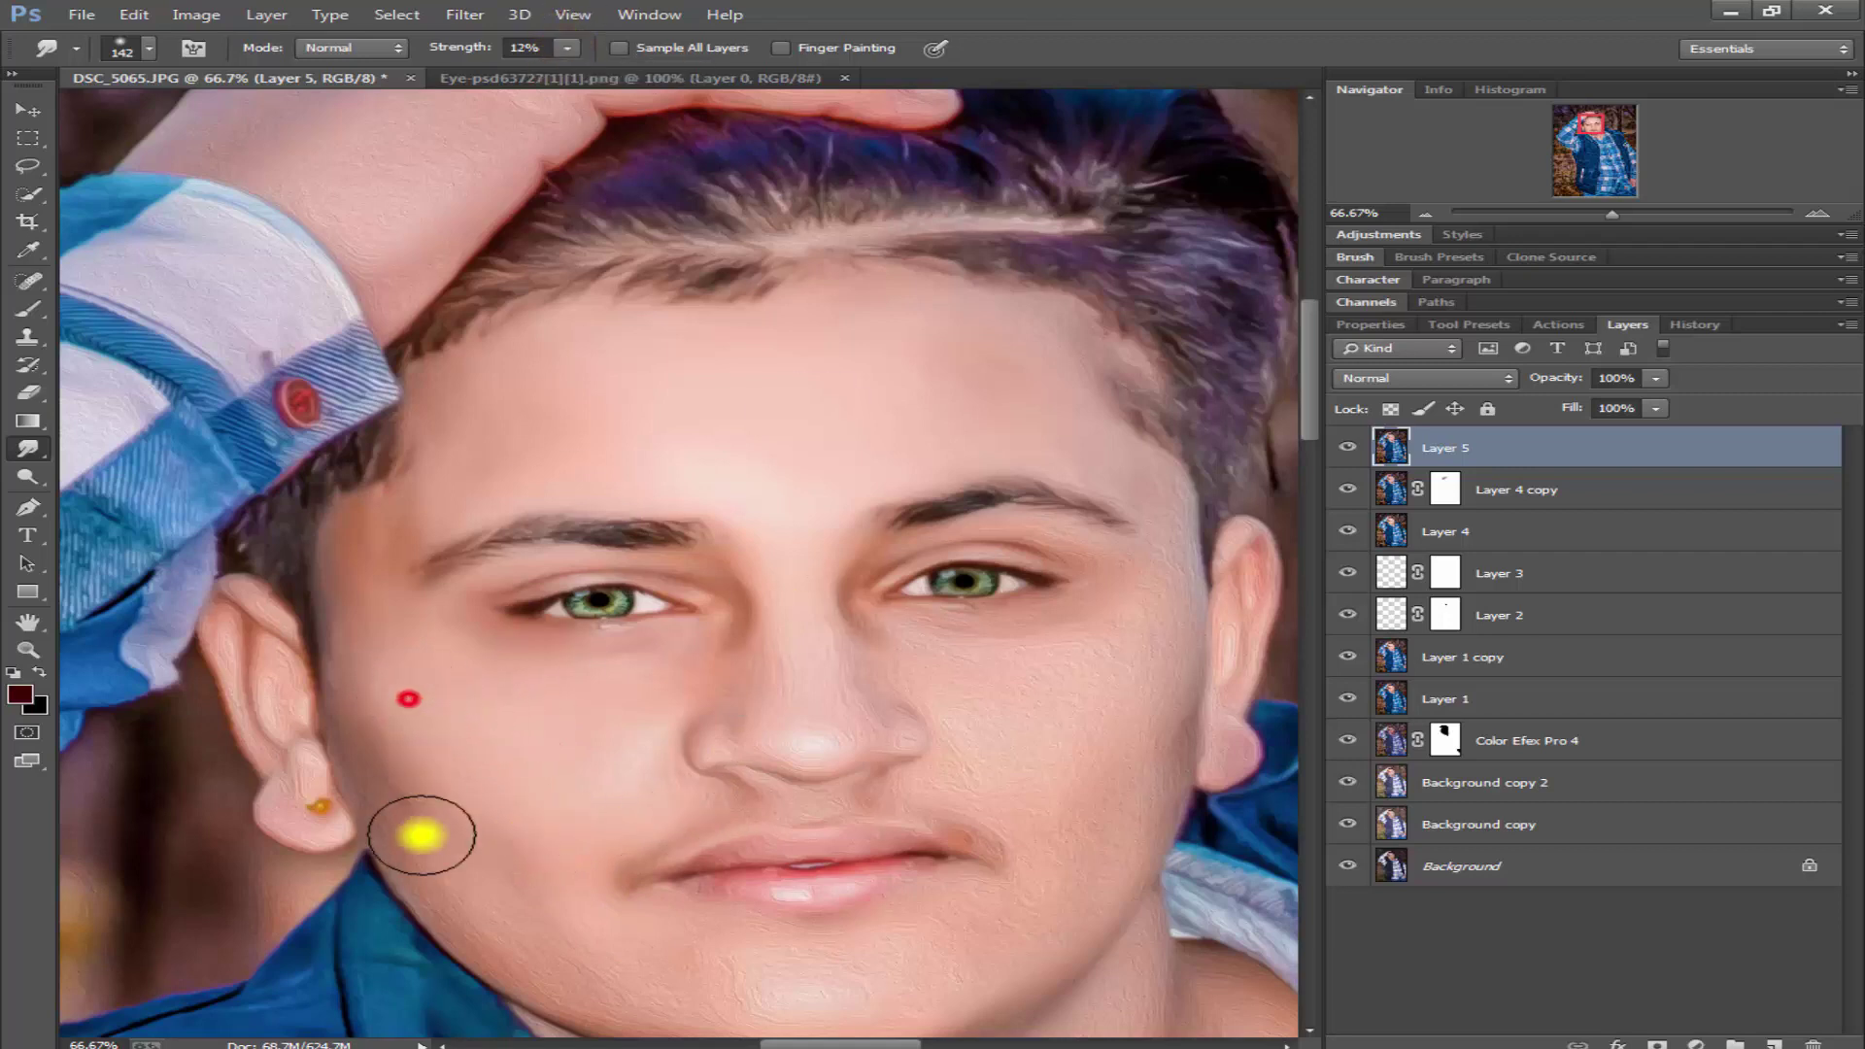
drag(355, 675, 498, 874)
click(449, 837)
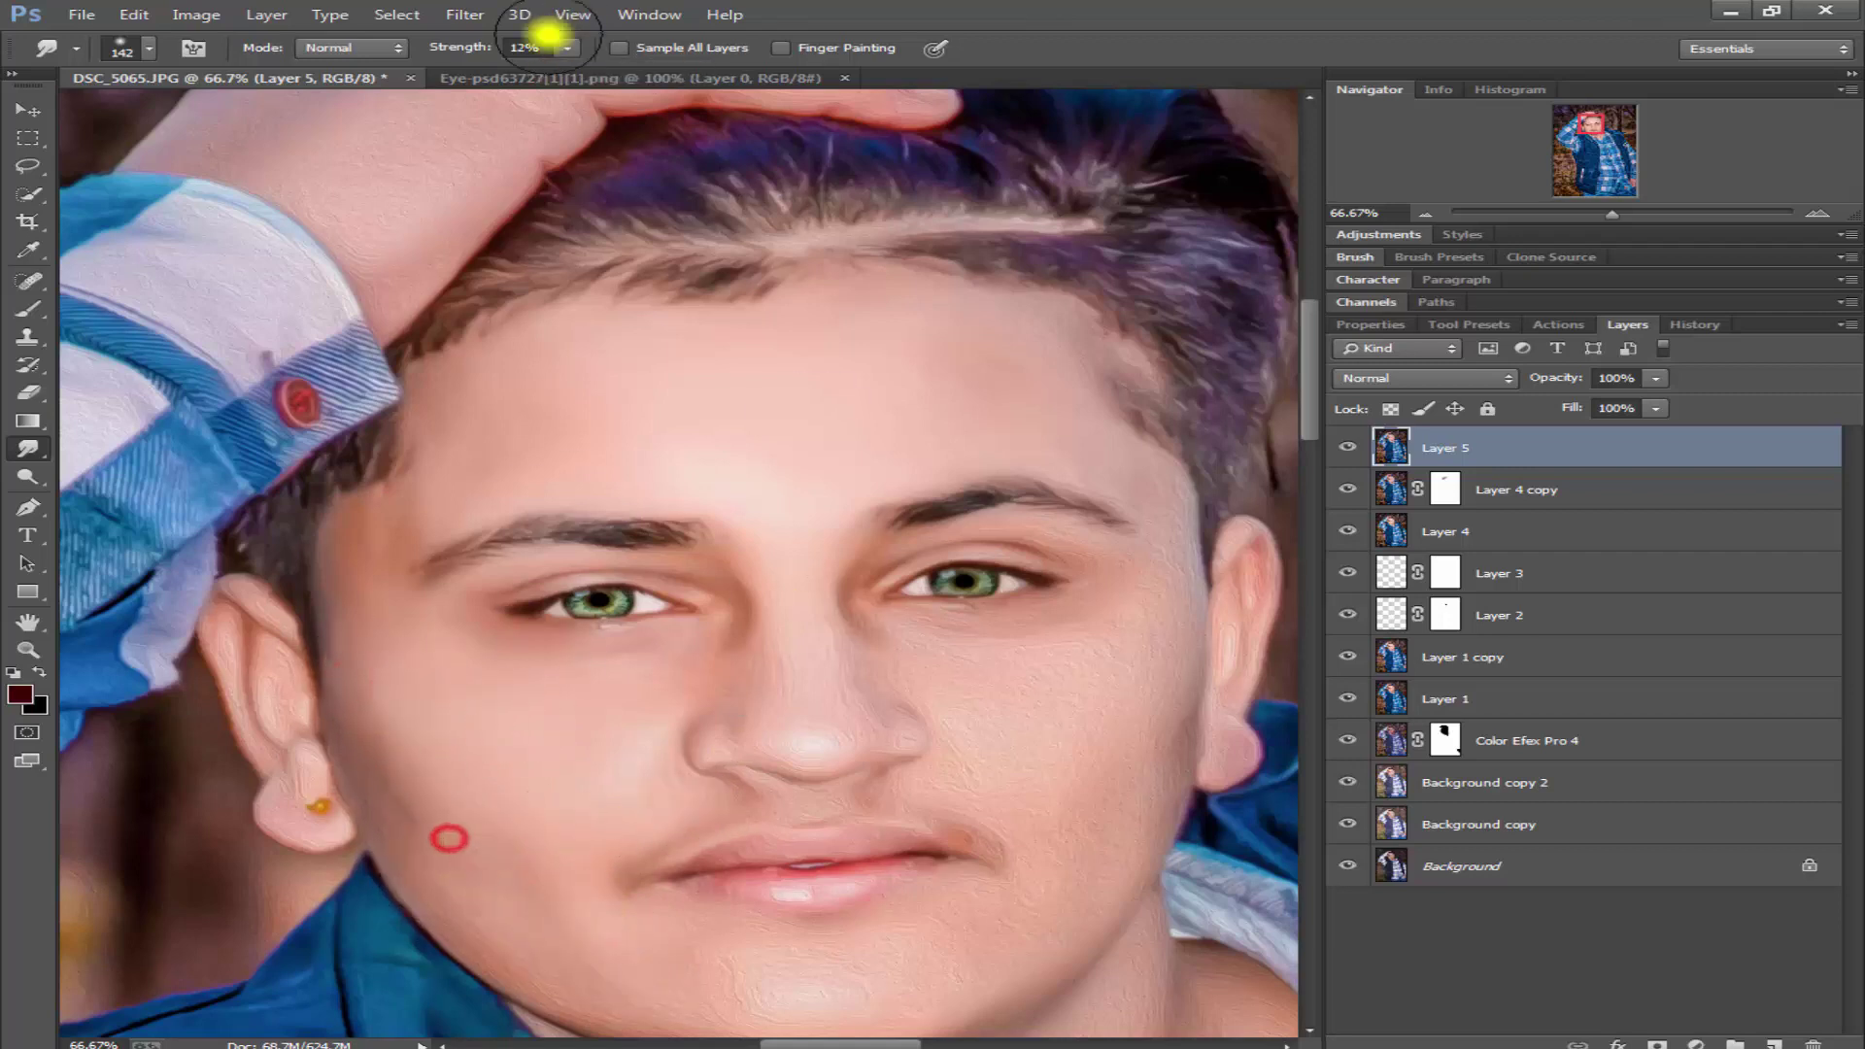
- Zoom in, shrink the brush to 100 px, and smooth the brow, lower cheek and jaw
text(9)
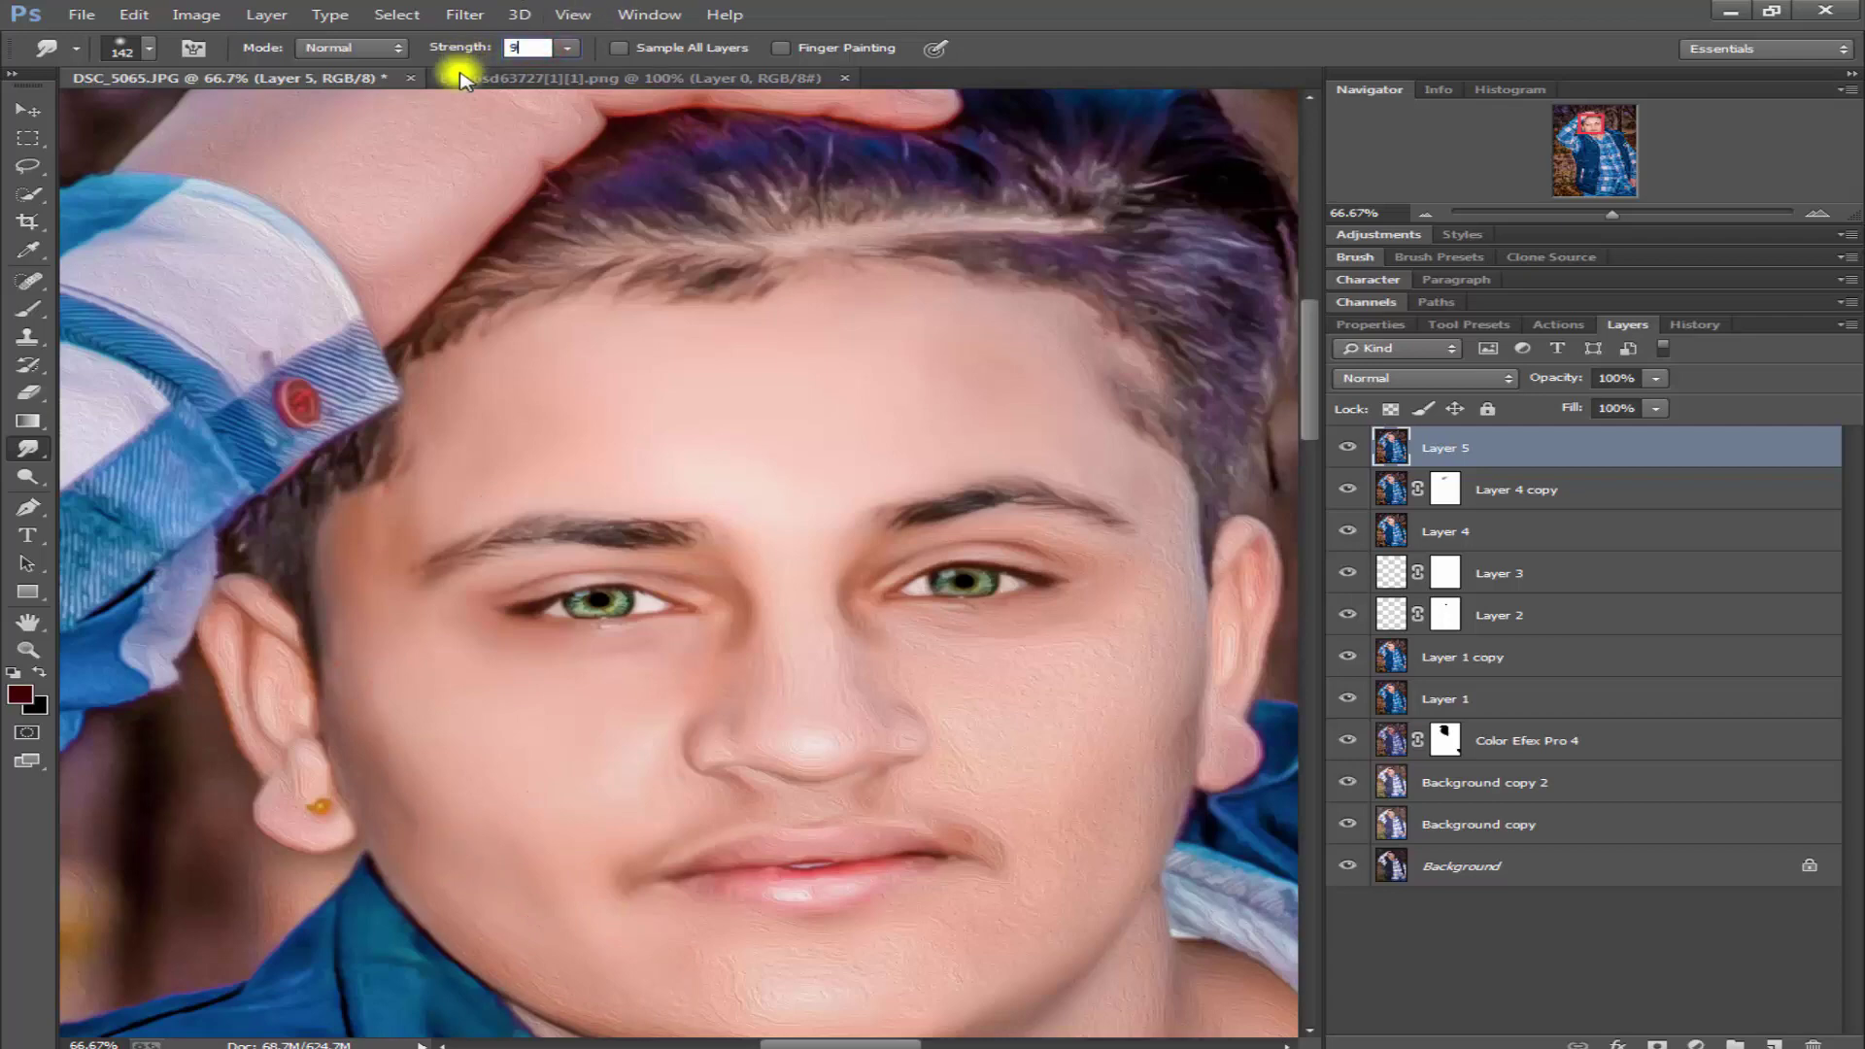
key(ctrl+plus)
key(ctrl+plus)
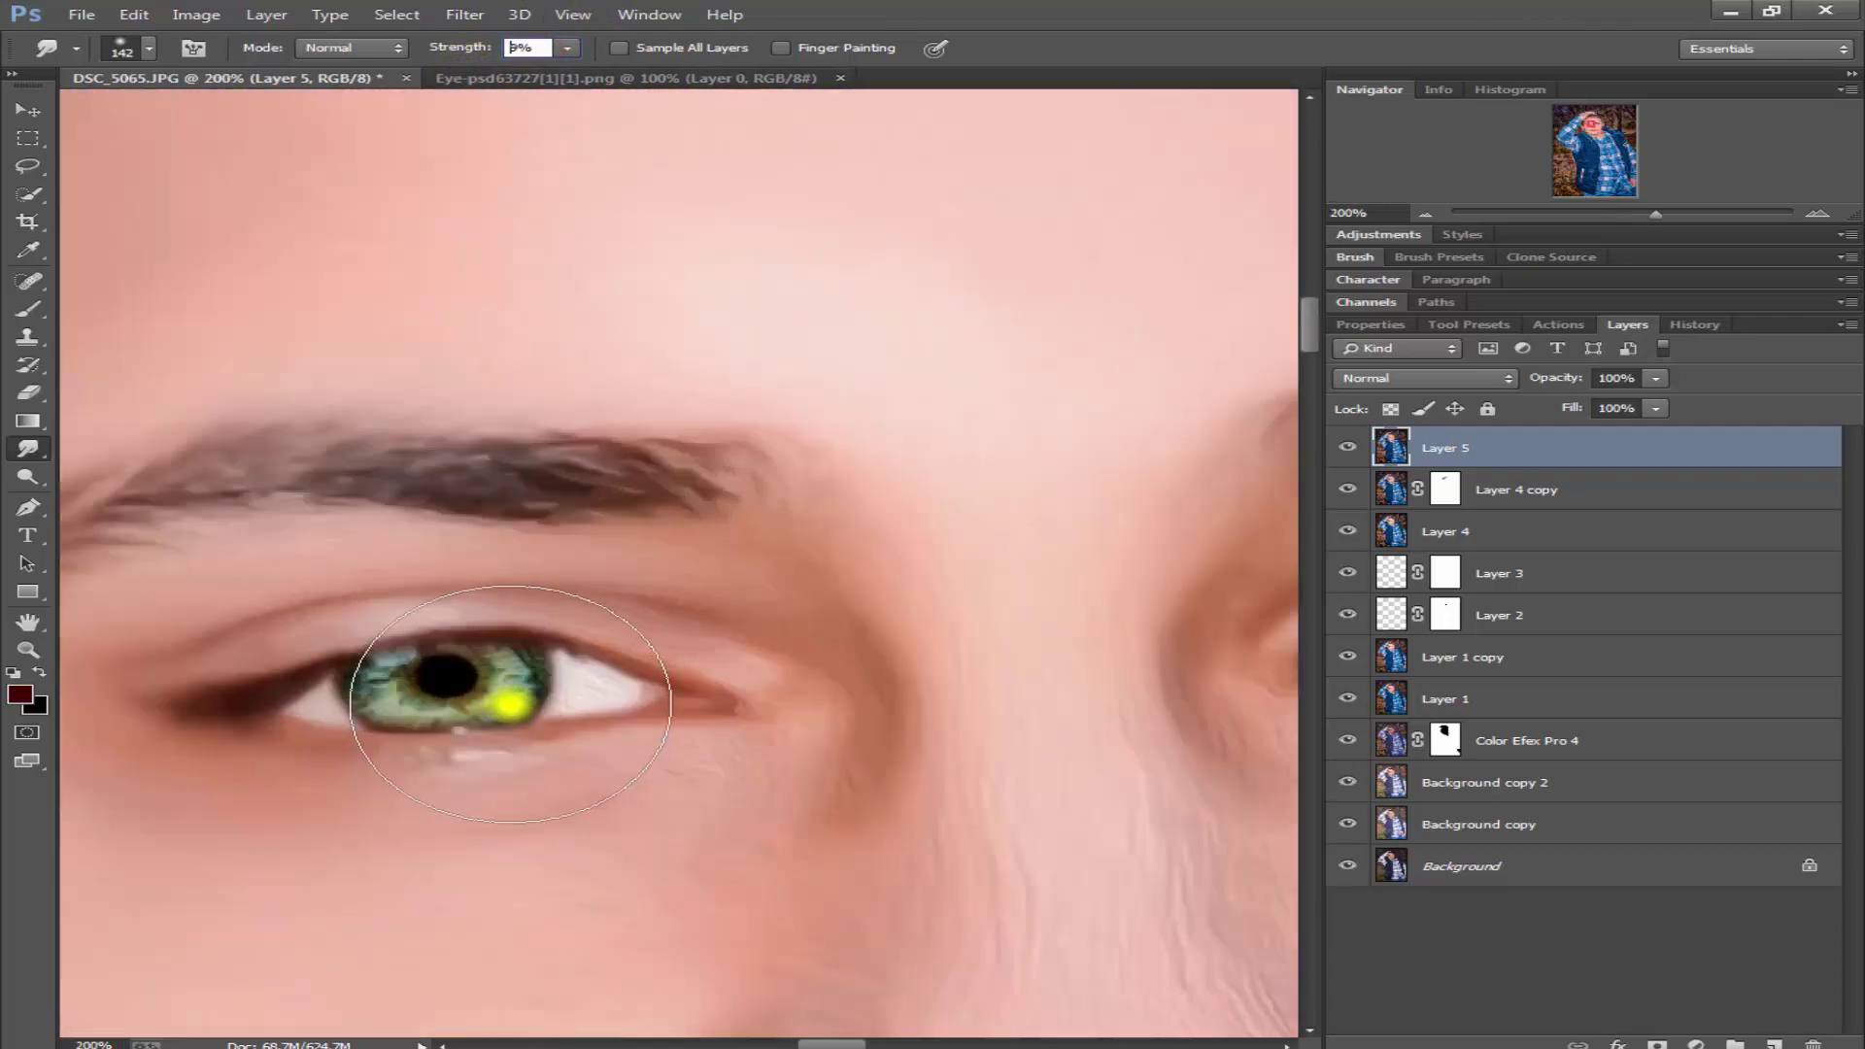
click(707, 568)
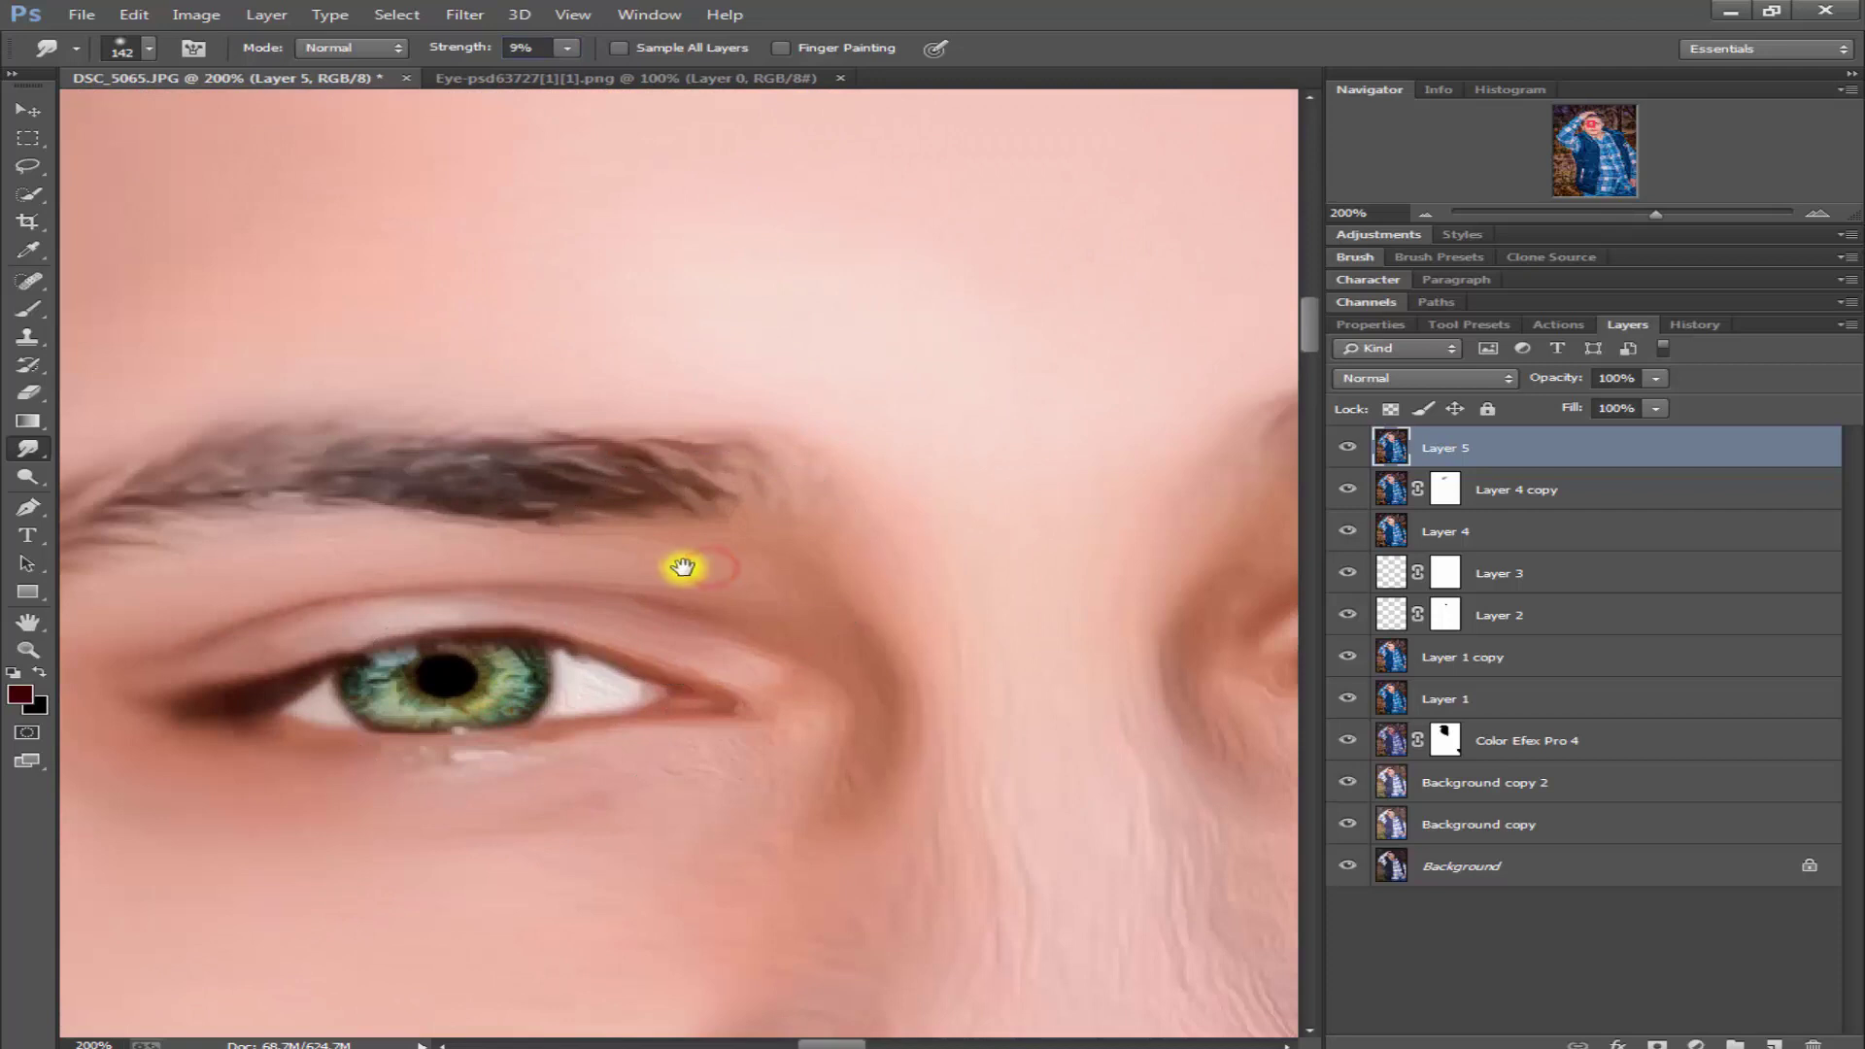
drag(680, 565, 819, 100)
drag(640, 686, 640, 461)
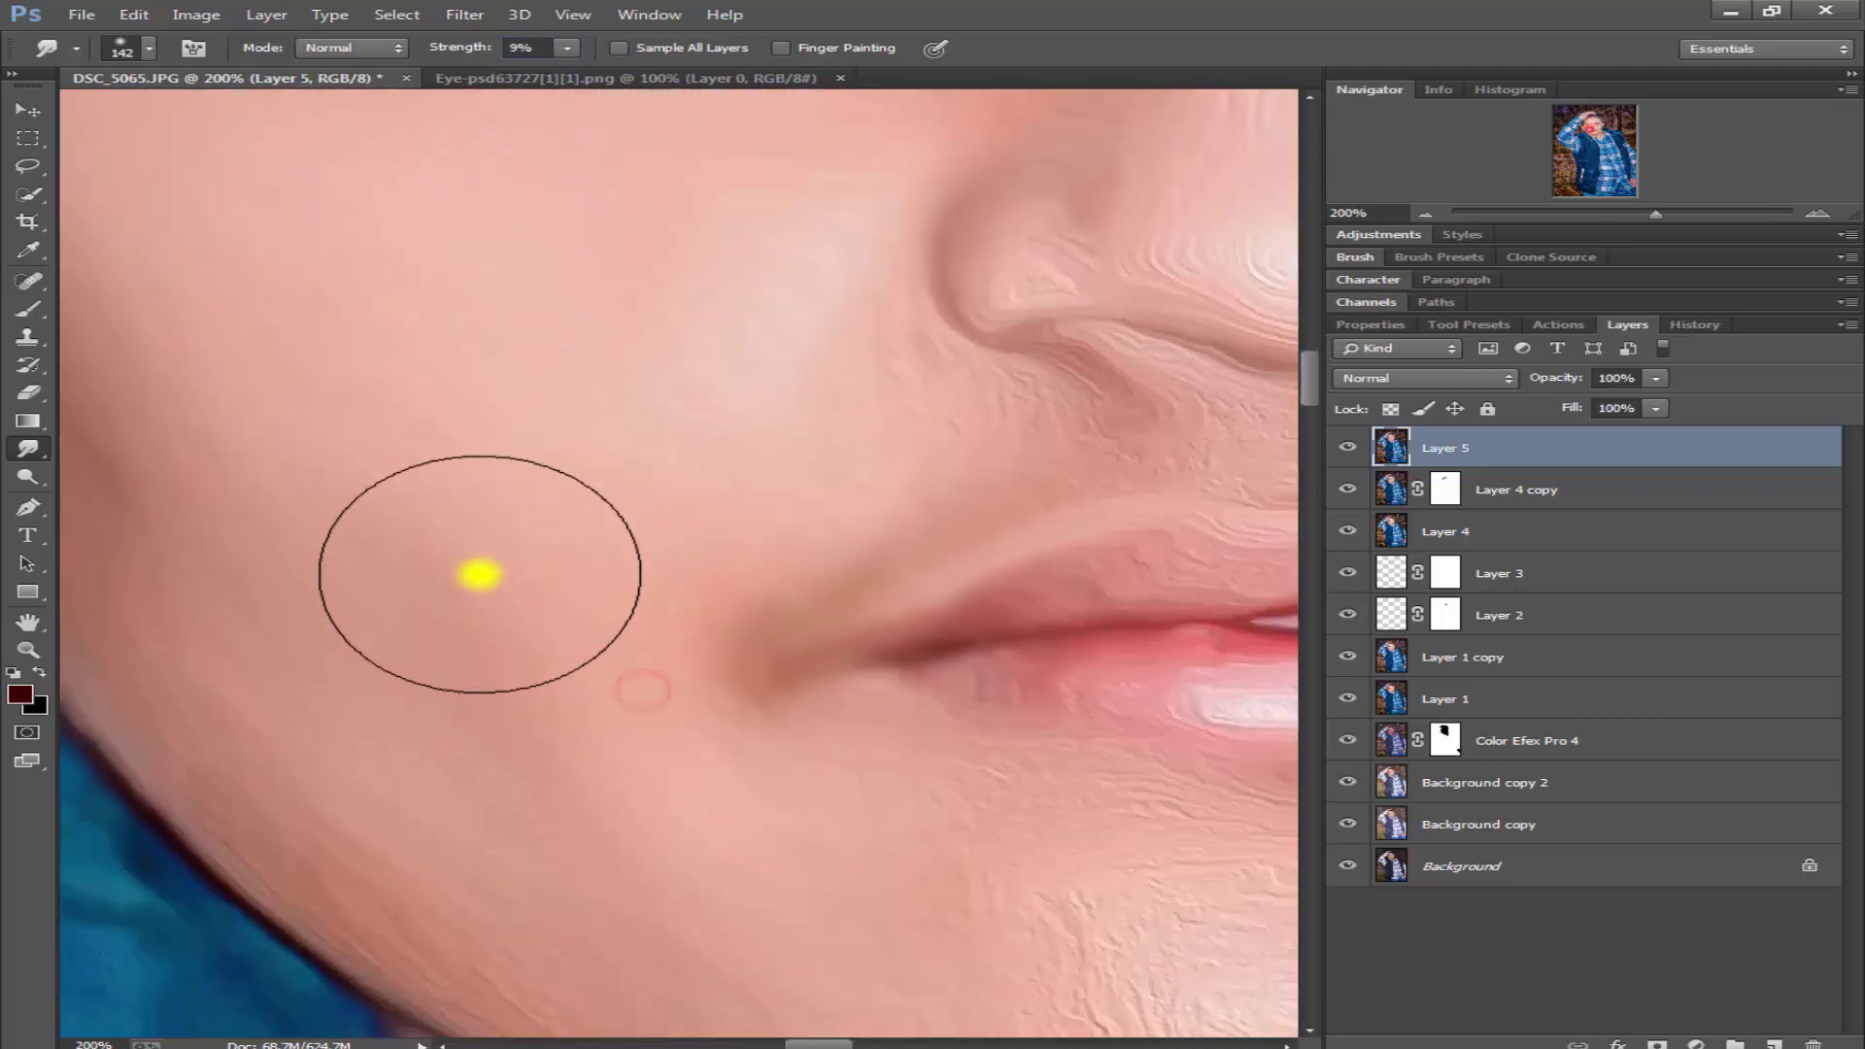
key(bracketleft)
click(509, 239)
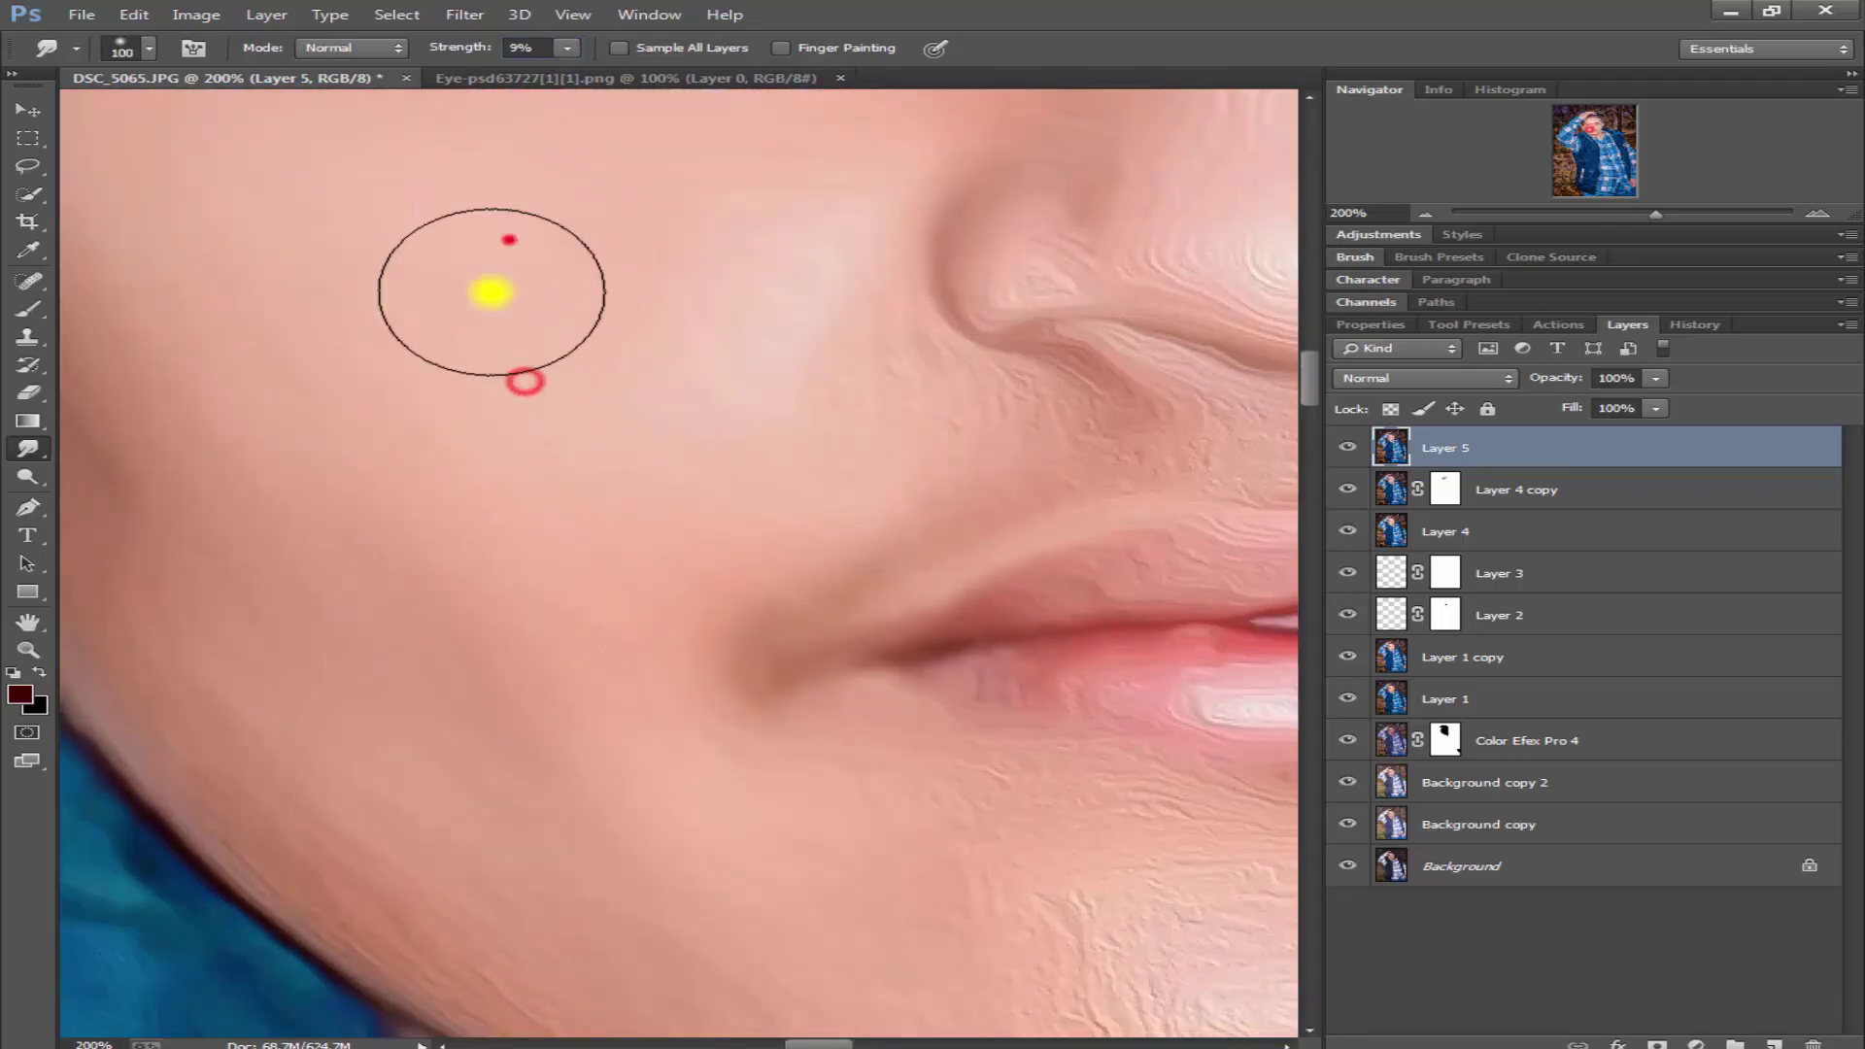
drag(353, 399, 271, 841)
drag(229, 751, 483, 978)
mouse_move(345, 837)
mouse_down()
mouse_move(282, 783)
mouse_move(500, 898)
mouse_up()
- Smooth the skin left of the lips and the chin below the lips
key(space)
drag(585, 662, 613, 625)
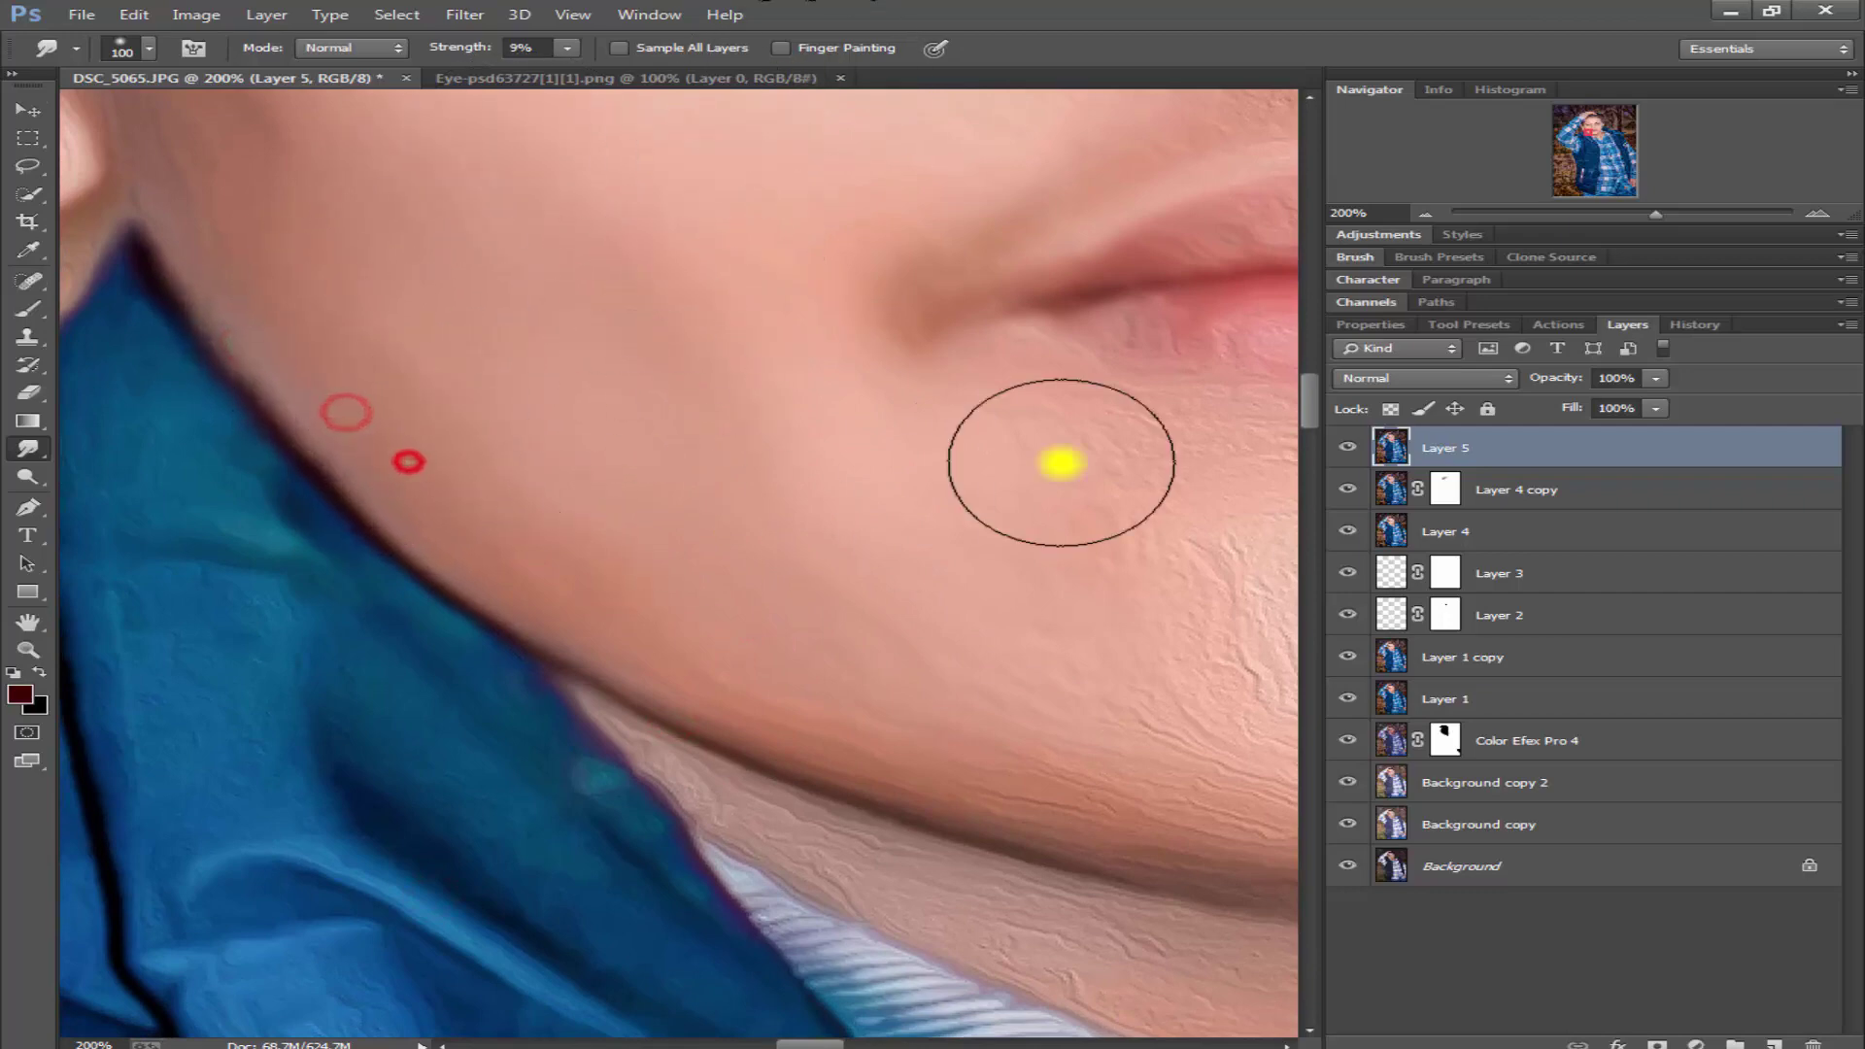
drag(1063, 450, 738, 504)
mouse_move(1000, 579)
mouse_down()
mouse_move(354, 387)
mouse_move(433, 437)
mouse_up()
drag(1009, 747, 1032, 849)
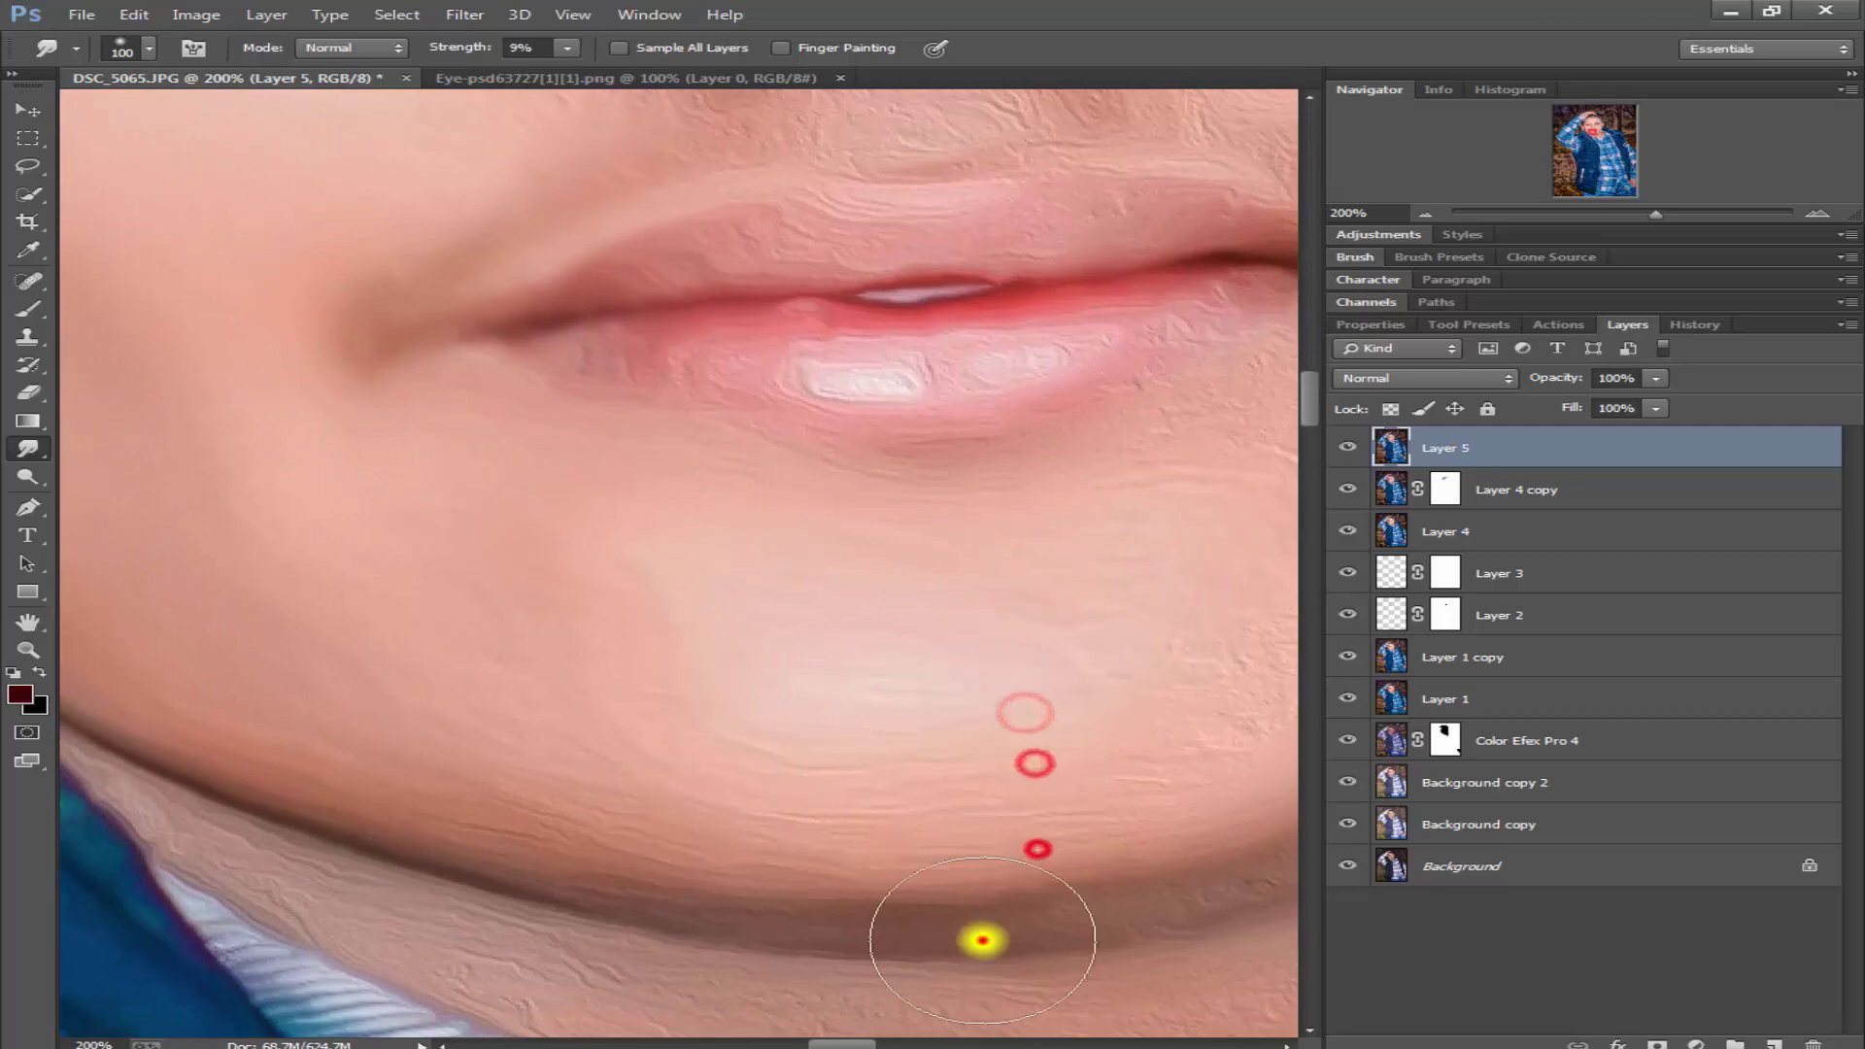
drag(982, 941, 738, 812)
drag(624, 716, 853, 737)
drag(1256, 729, 1080, 732)
- Smooth the textured skin above the right mouth corner and upper cheek, then fit the image on screen
drag(1184, 588, 340, 646)
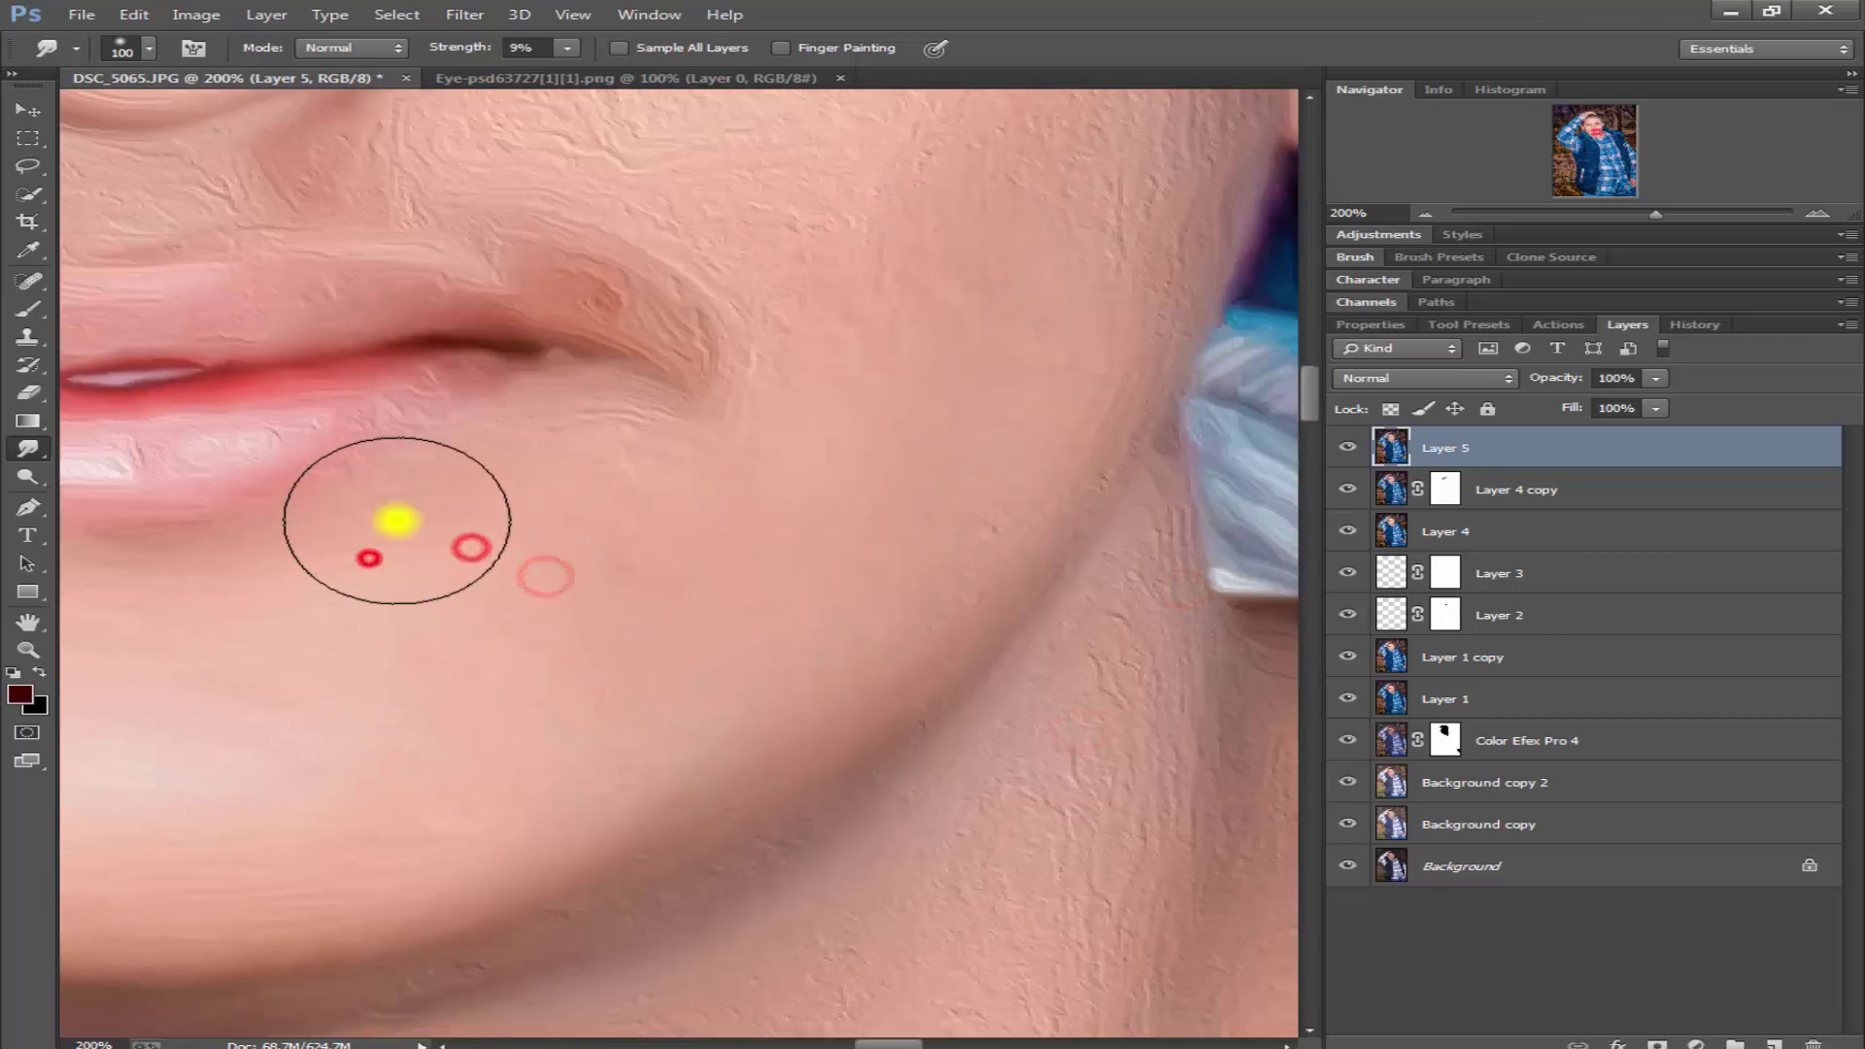
drag(1074, 434, 915, 100)
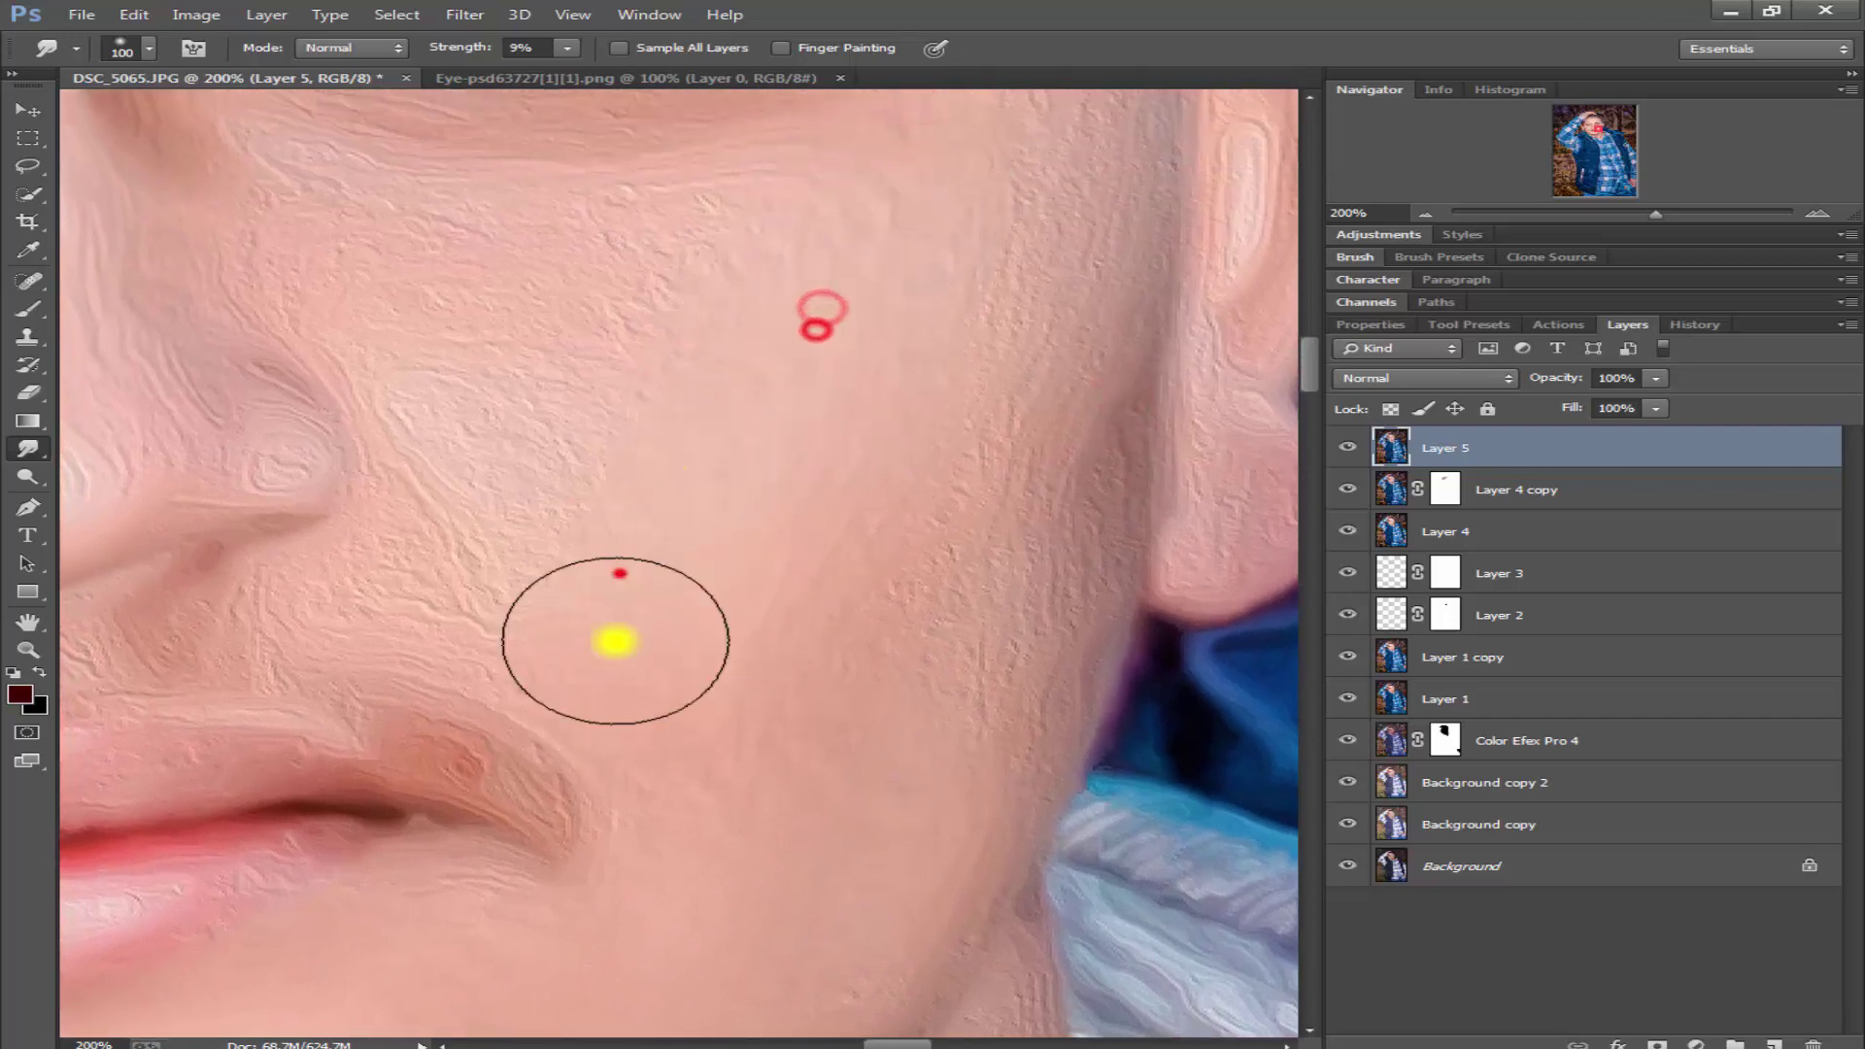
drag(615, 573, 446, 457)
drag(491, 570, 369, 720)
drag(503, 411, 467, 475)
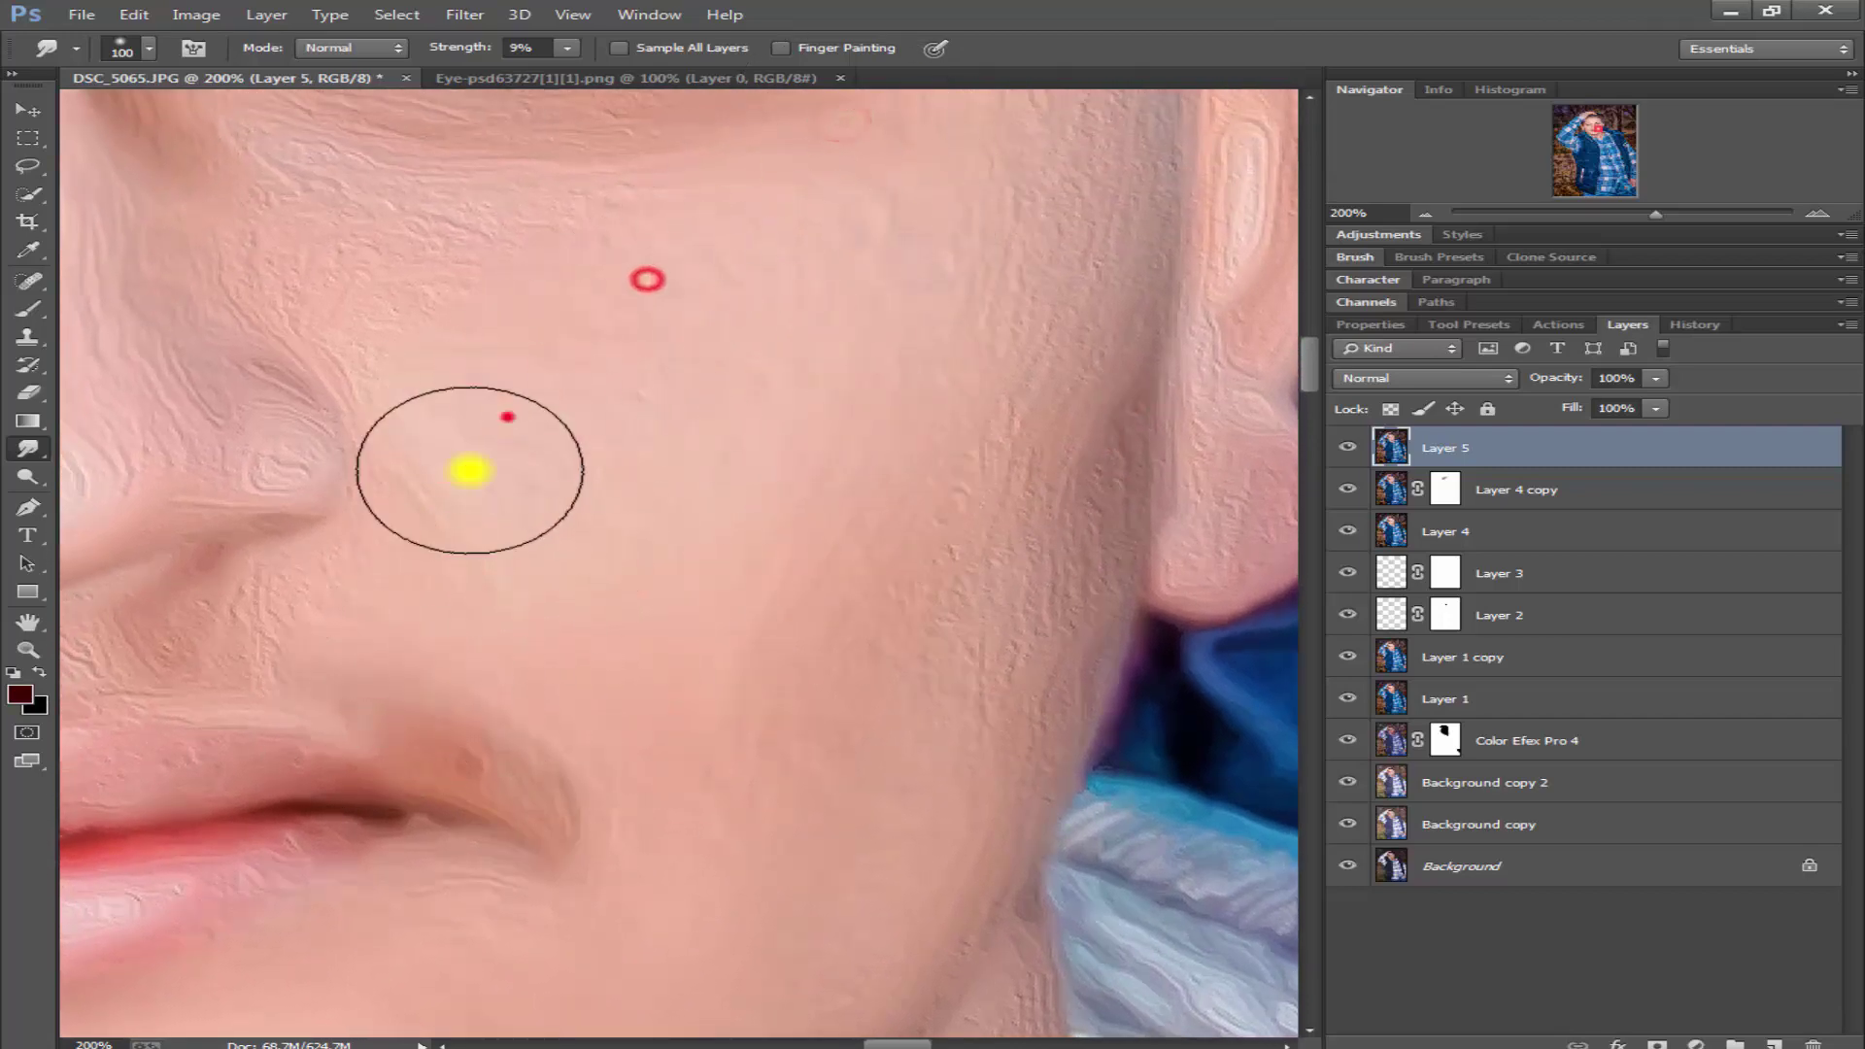
drag(687, 242, 799, 271)
drag(620, 258, 482, 268)
key(ctrl+0)
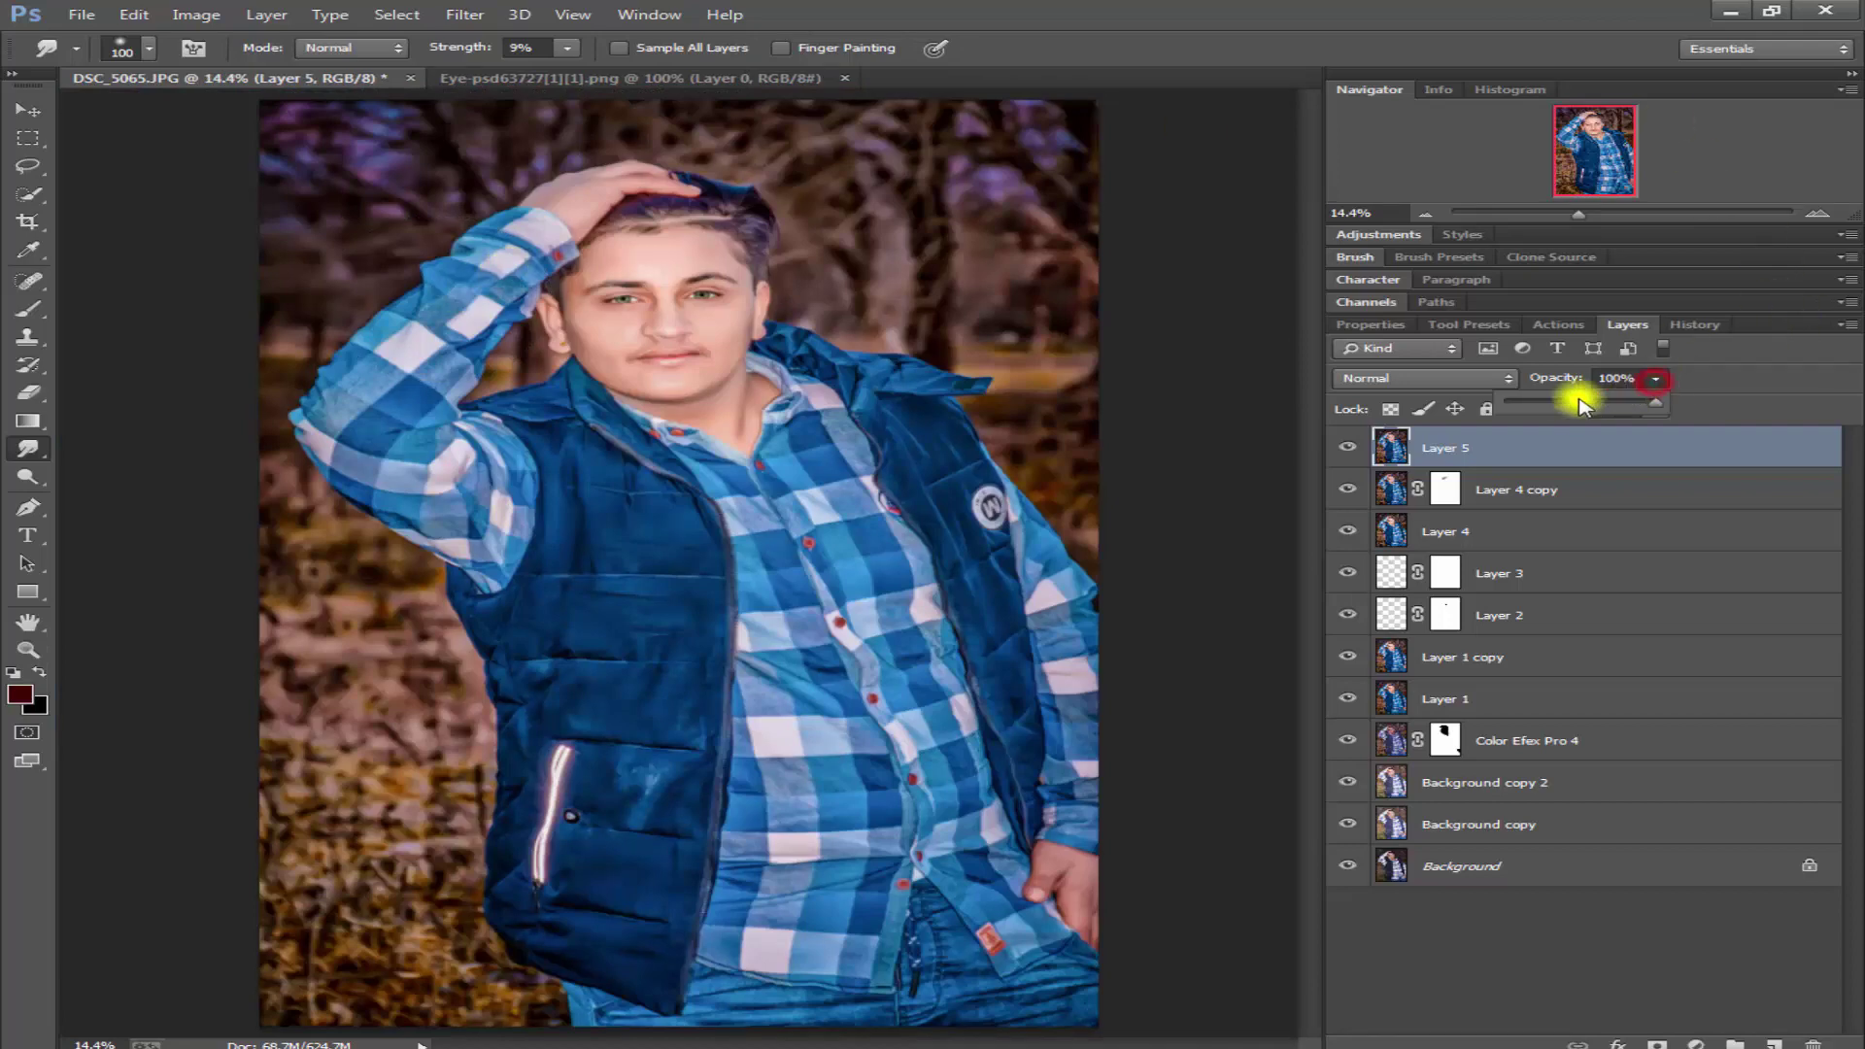
- Zoom in on the portrait and add a layer mask to Layer 5
key(ctrl+plus)
key(ctrl+plus)
key(ctrl+plus)
key(ctrl+plus)
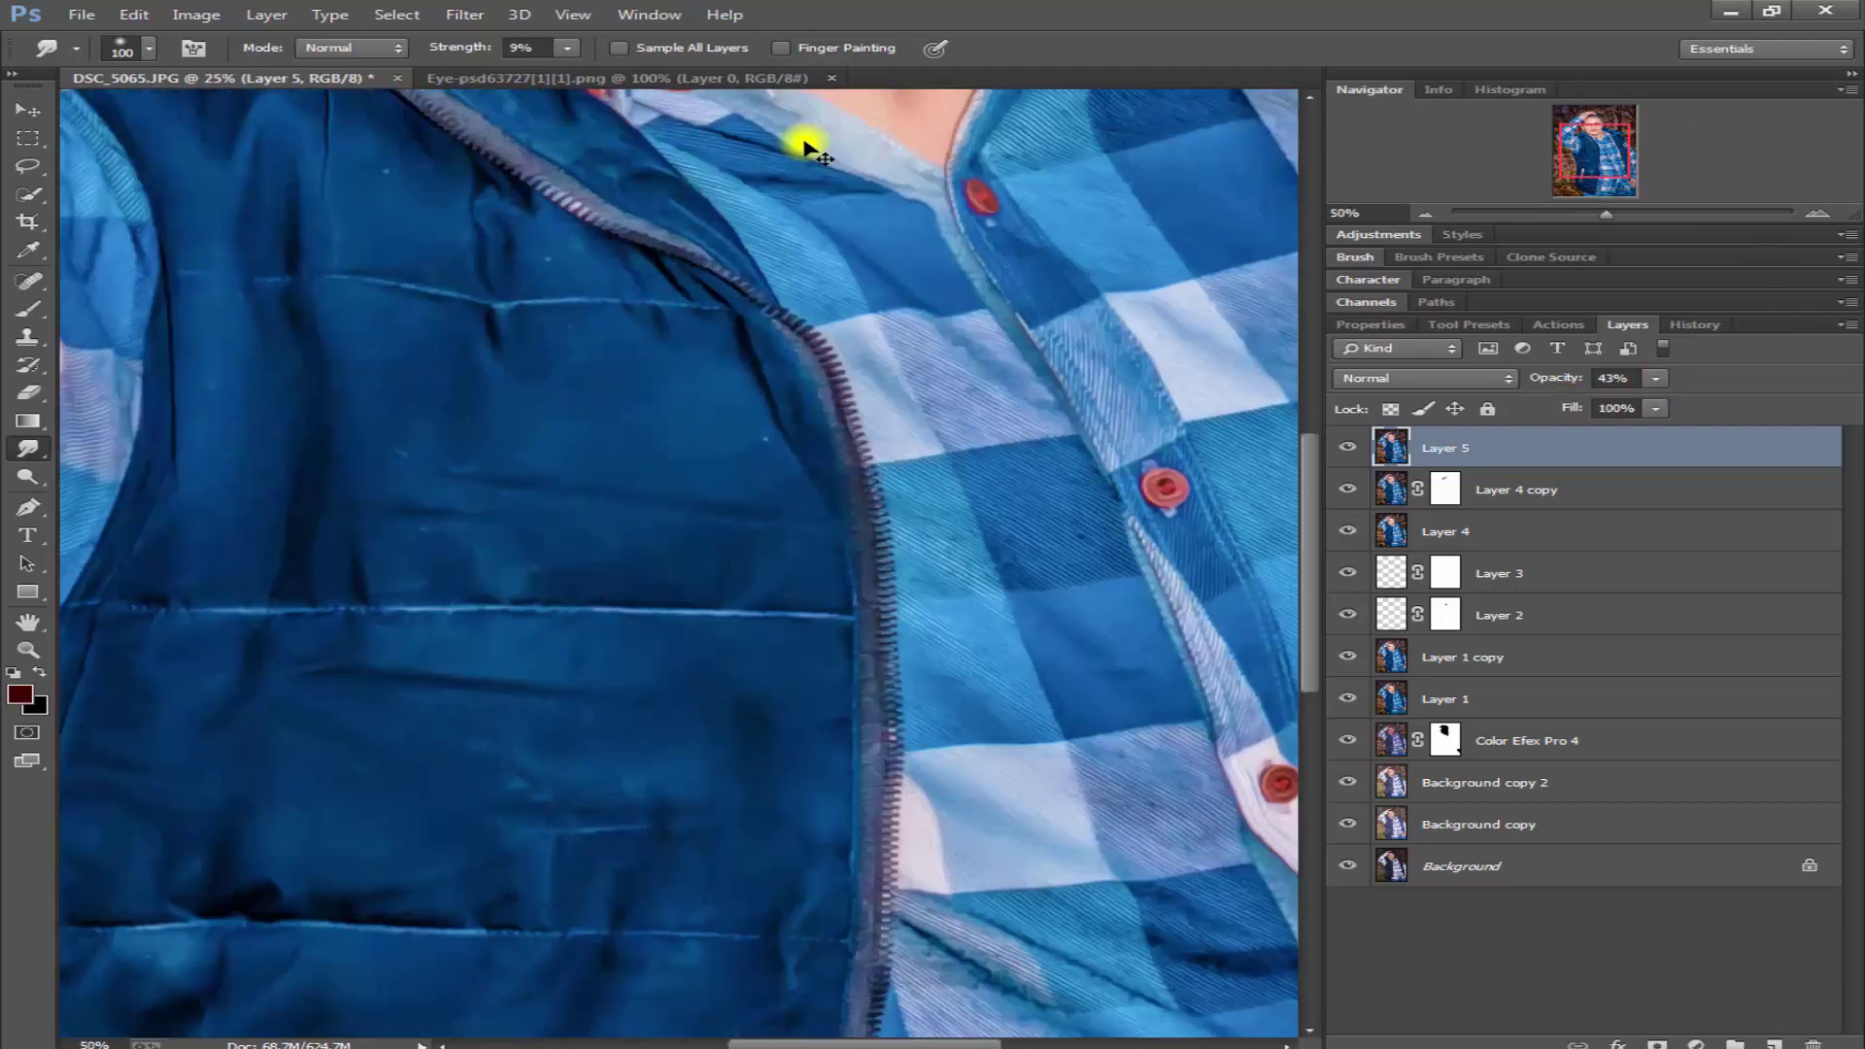
key(ctrl+plus)
scroll(1024, 670, up, 10)
scroll(707, 308, up, 5)
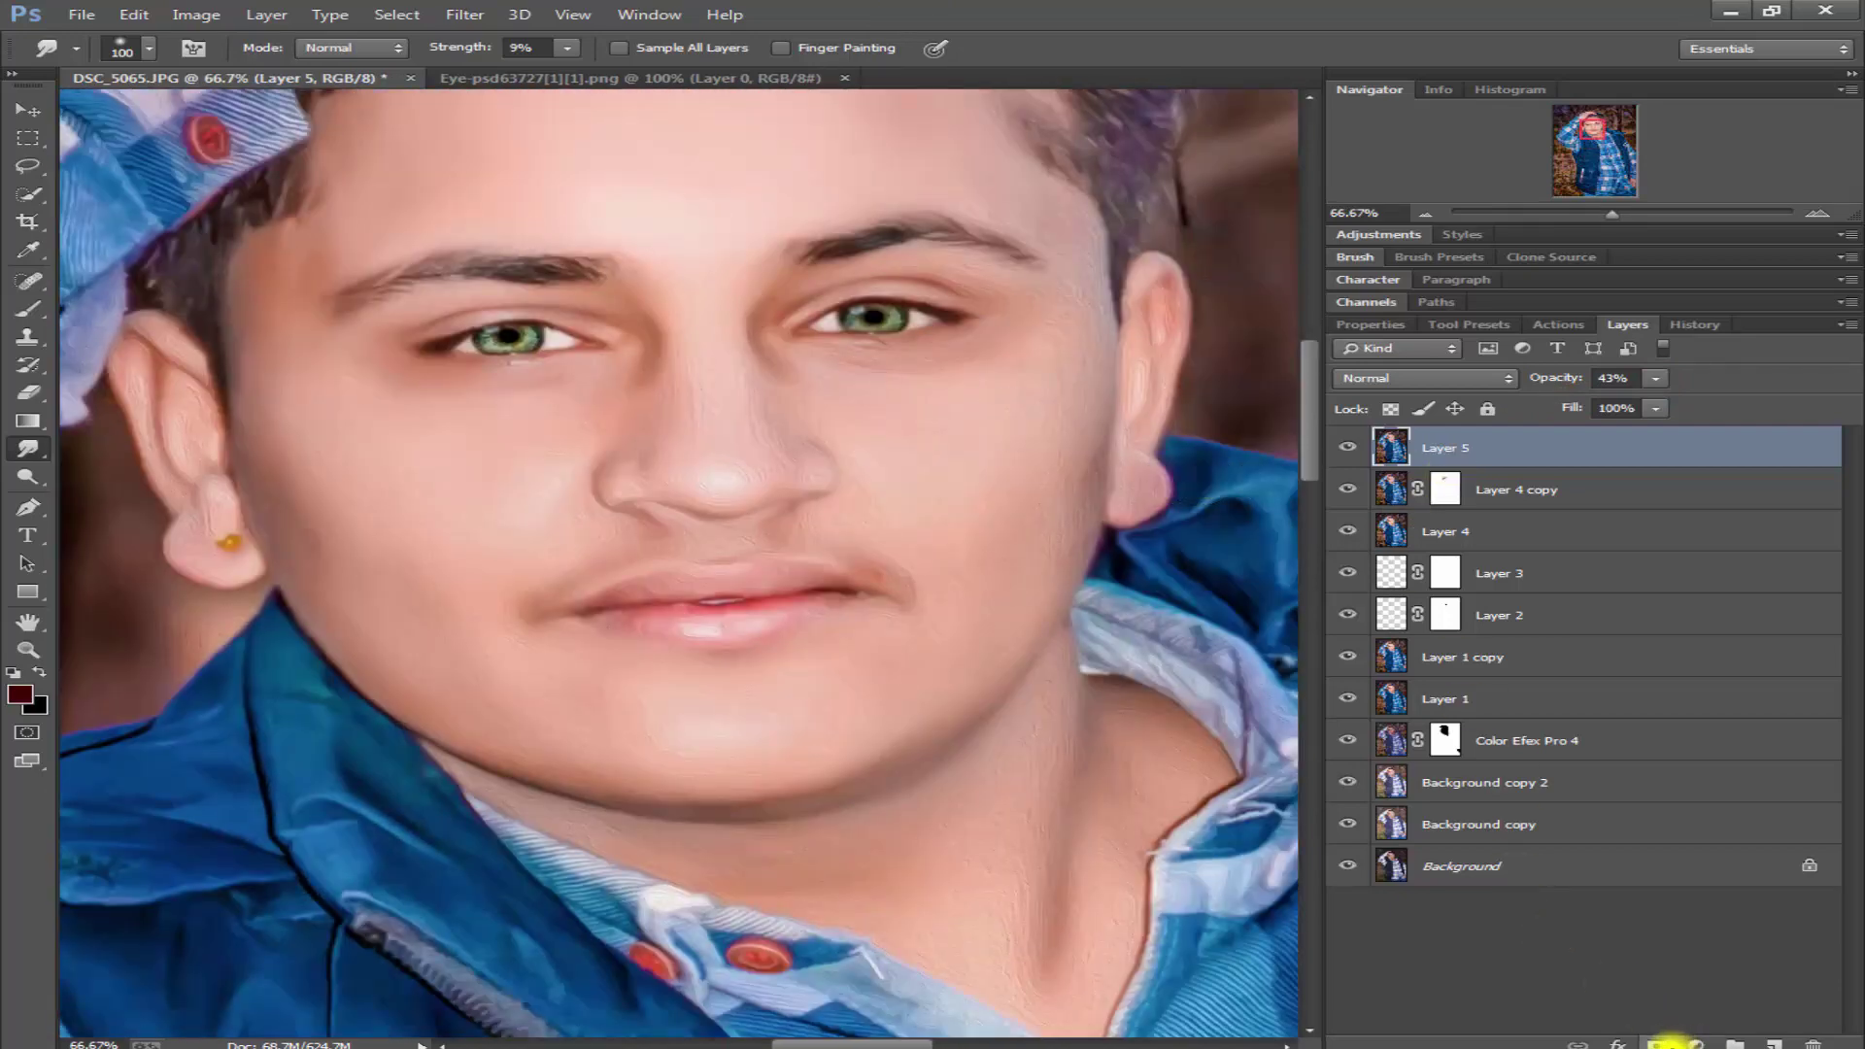
click(1665, 1044)
- Paint white at 69% brush opacity on Layer 5's mask near the nose, right cheek and brow
drag(26, 308, 136, 309)
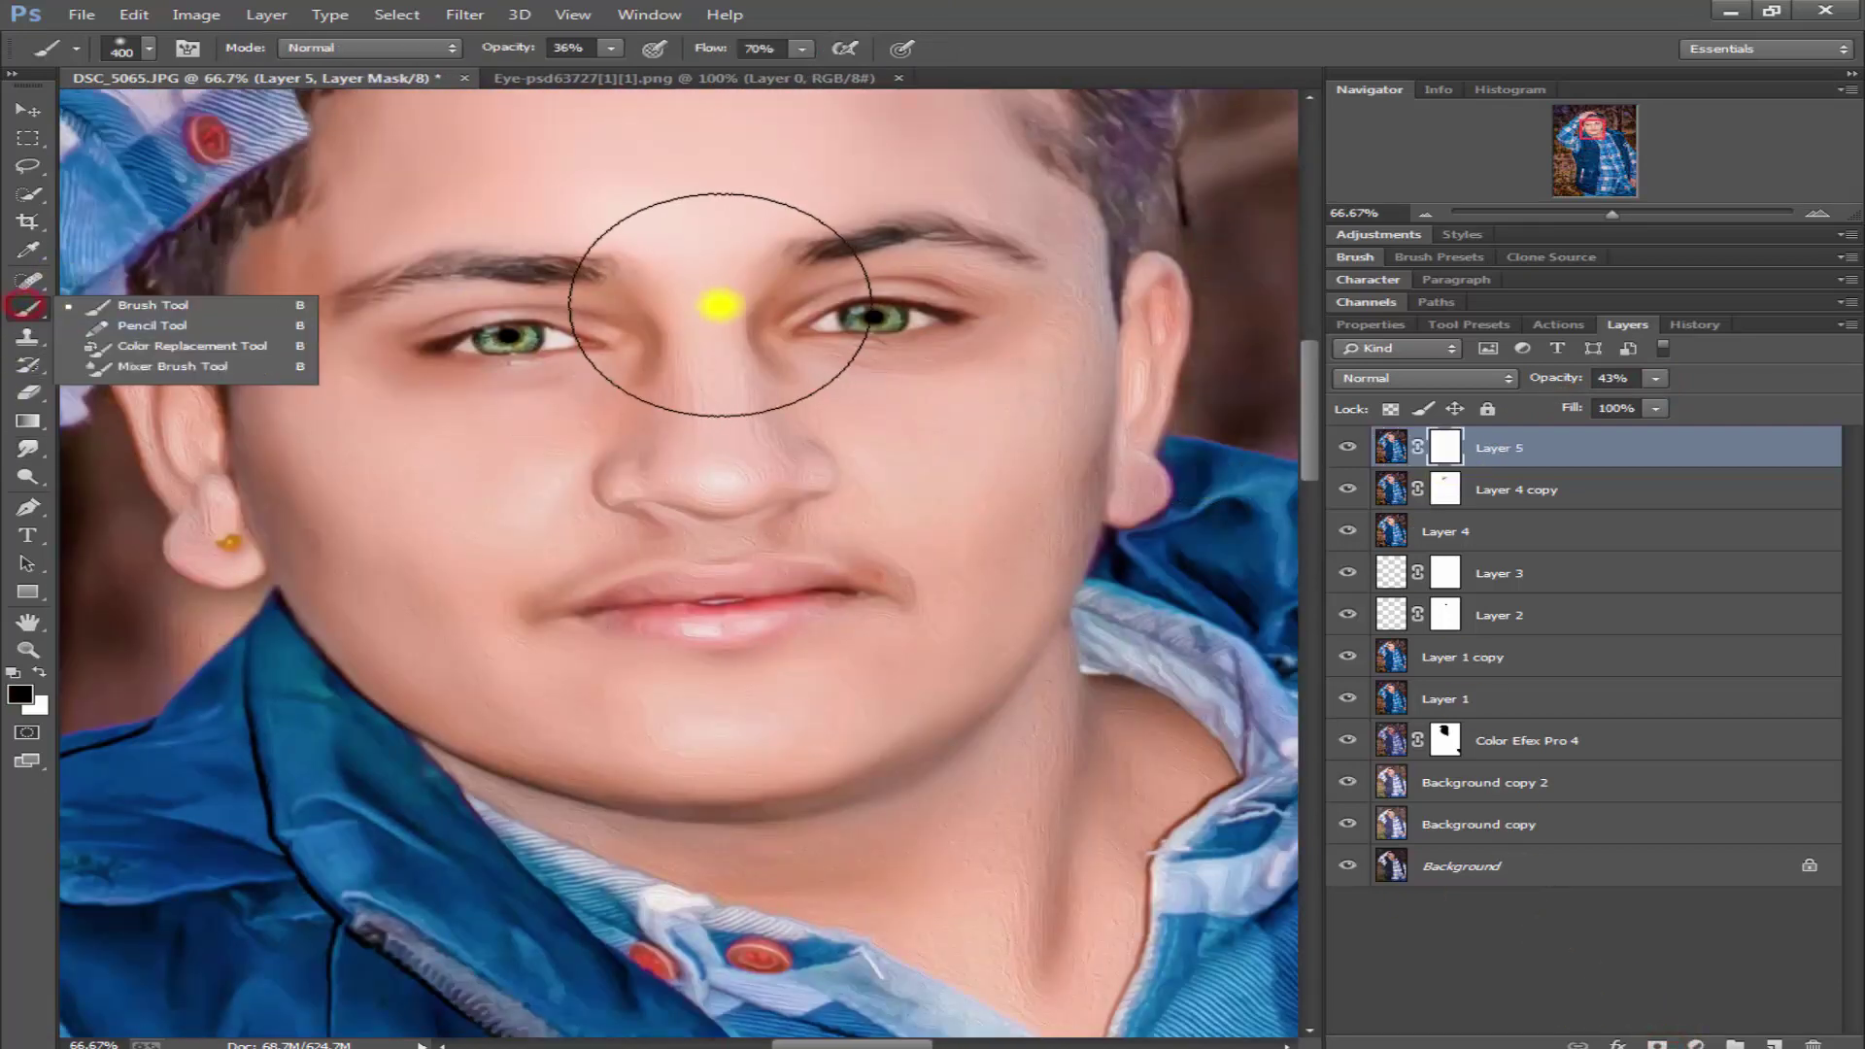
key(x)
click(758, 375)
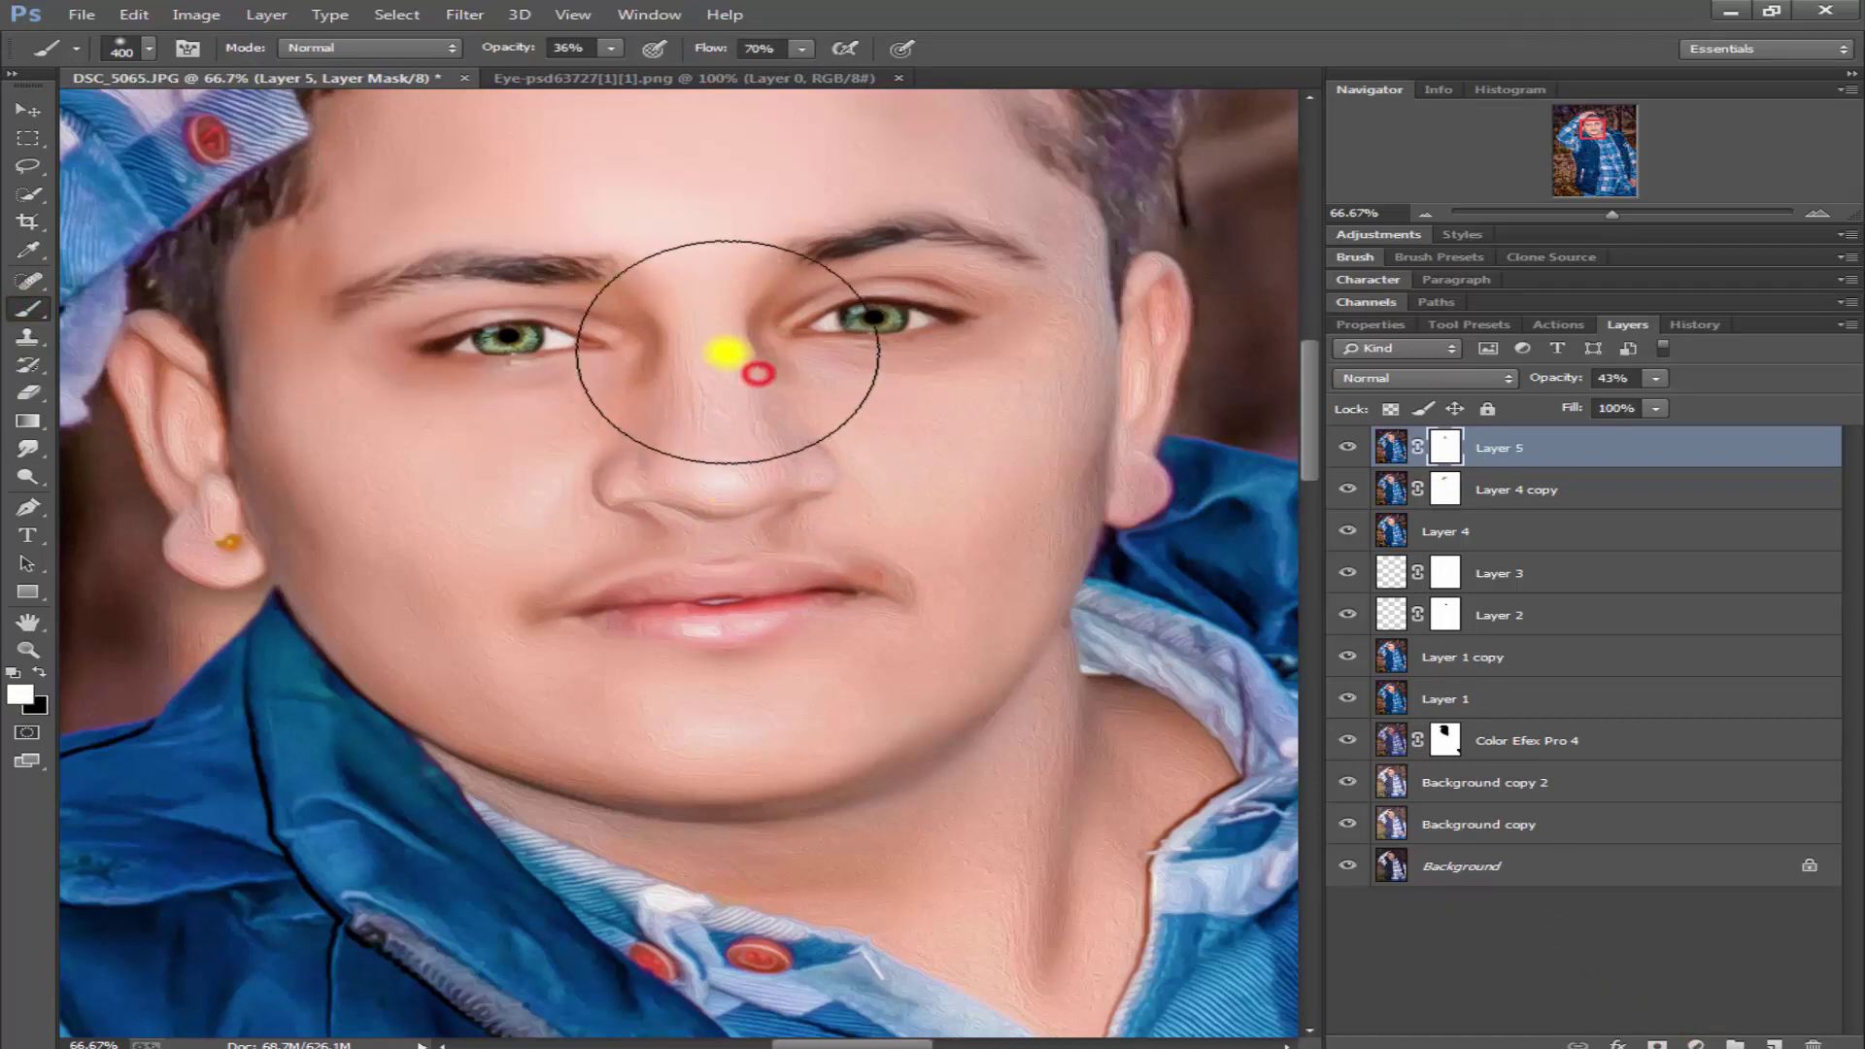
click(729, 285)
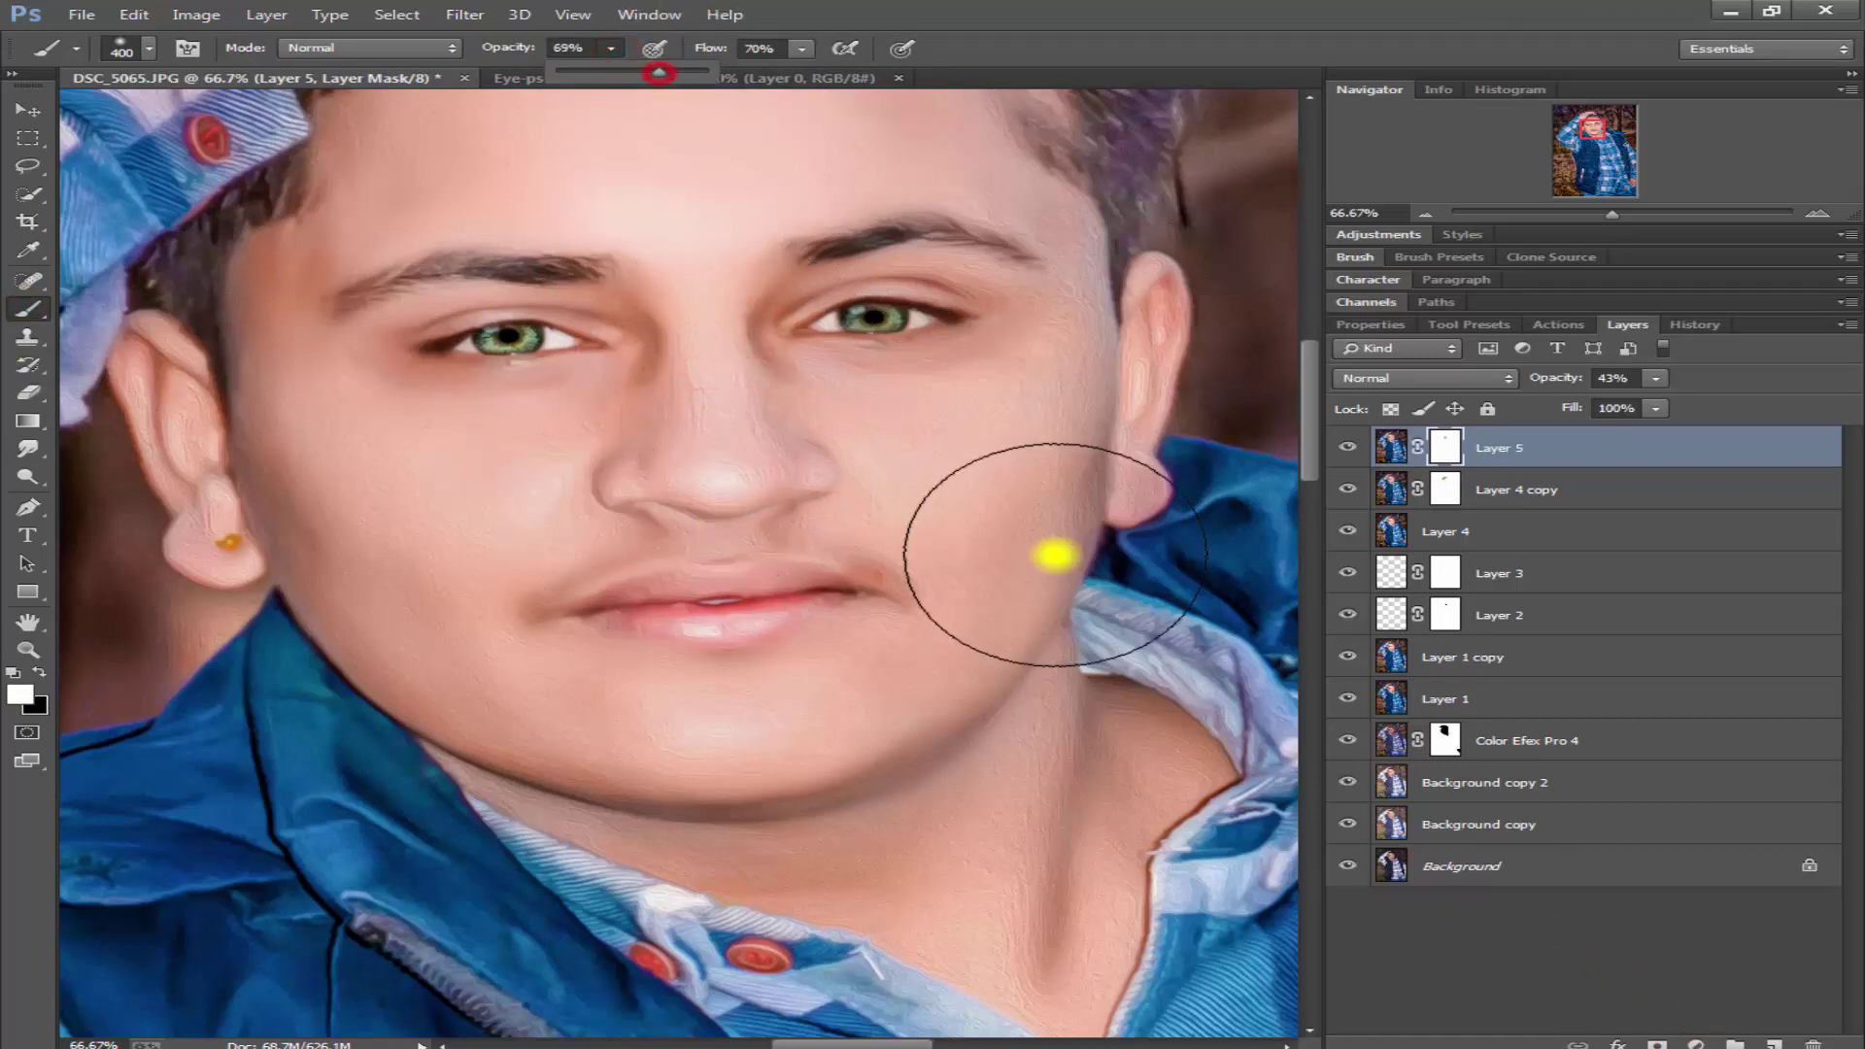
click(1011, 366)
click(834, 276)
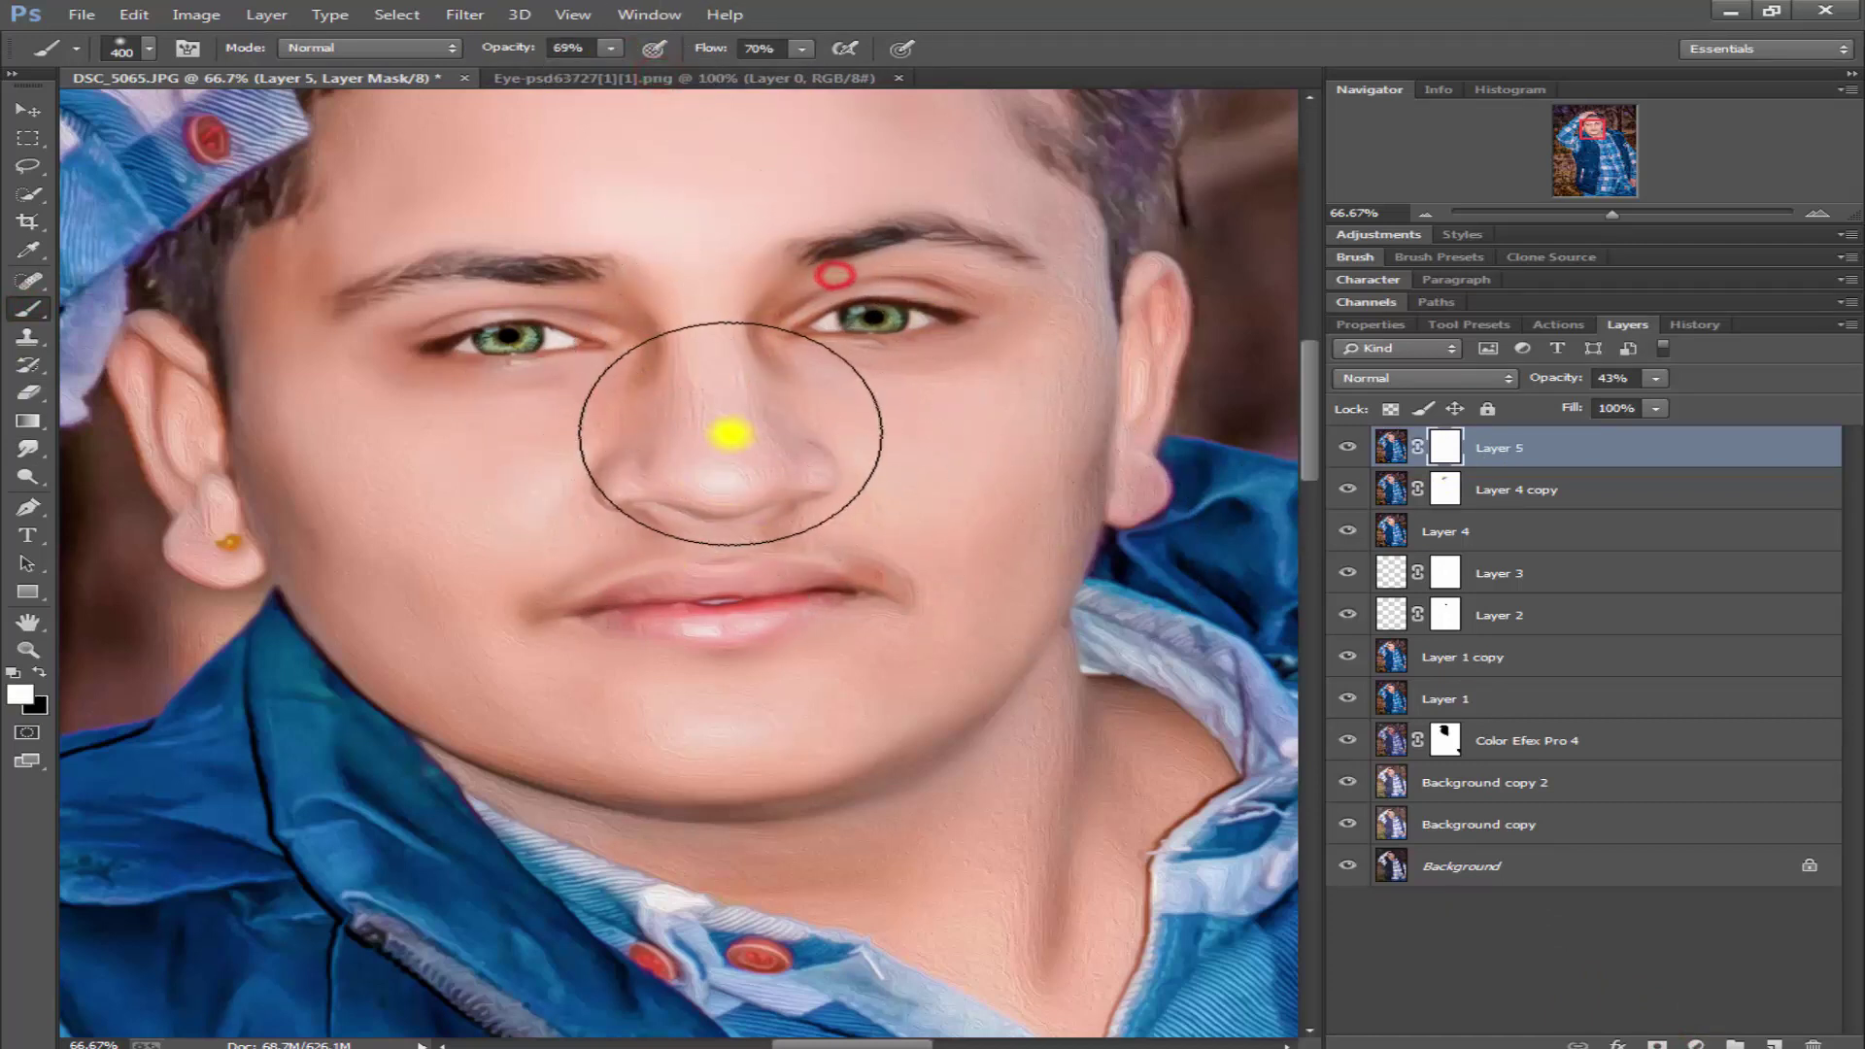
- Paint black on Layer 5's mask at the right eye, cheek and across the nose
key(x)
click(888, 309)
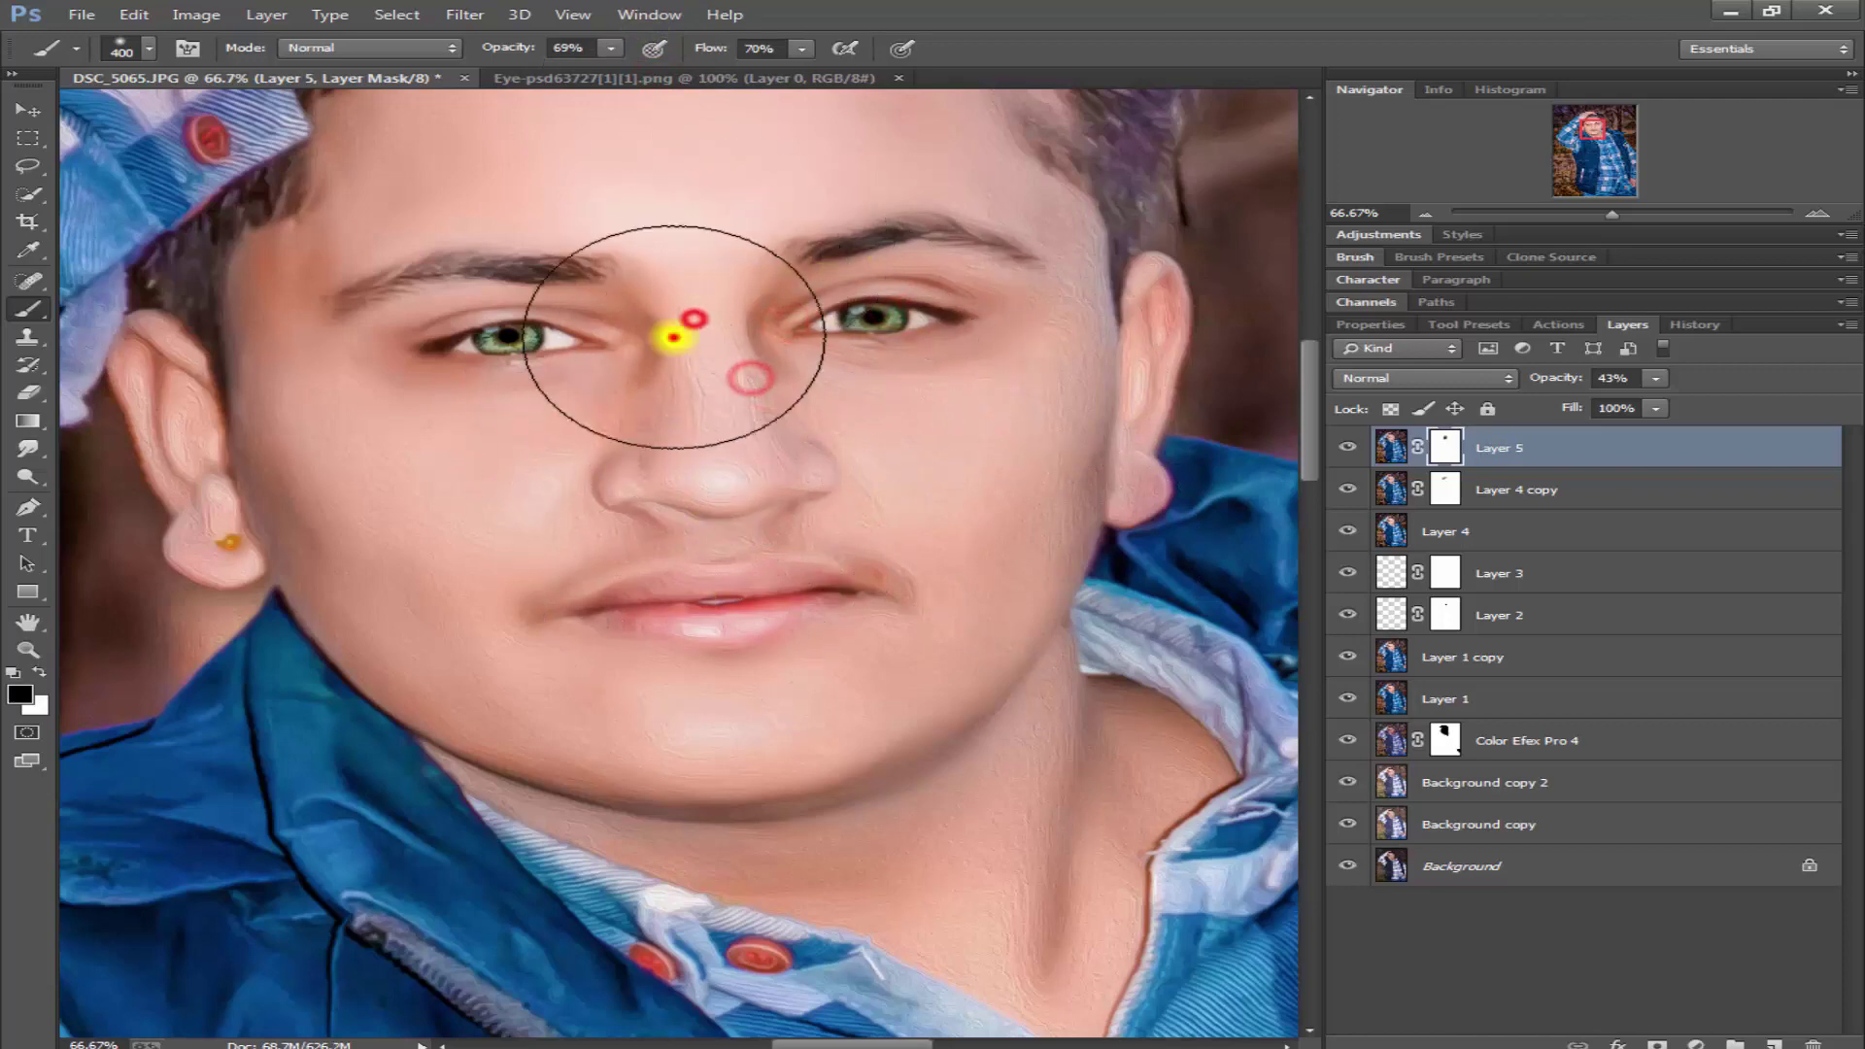
click(583, 393)
click(804, 387)
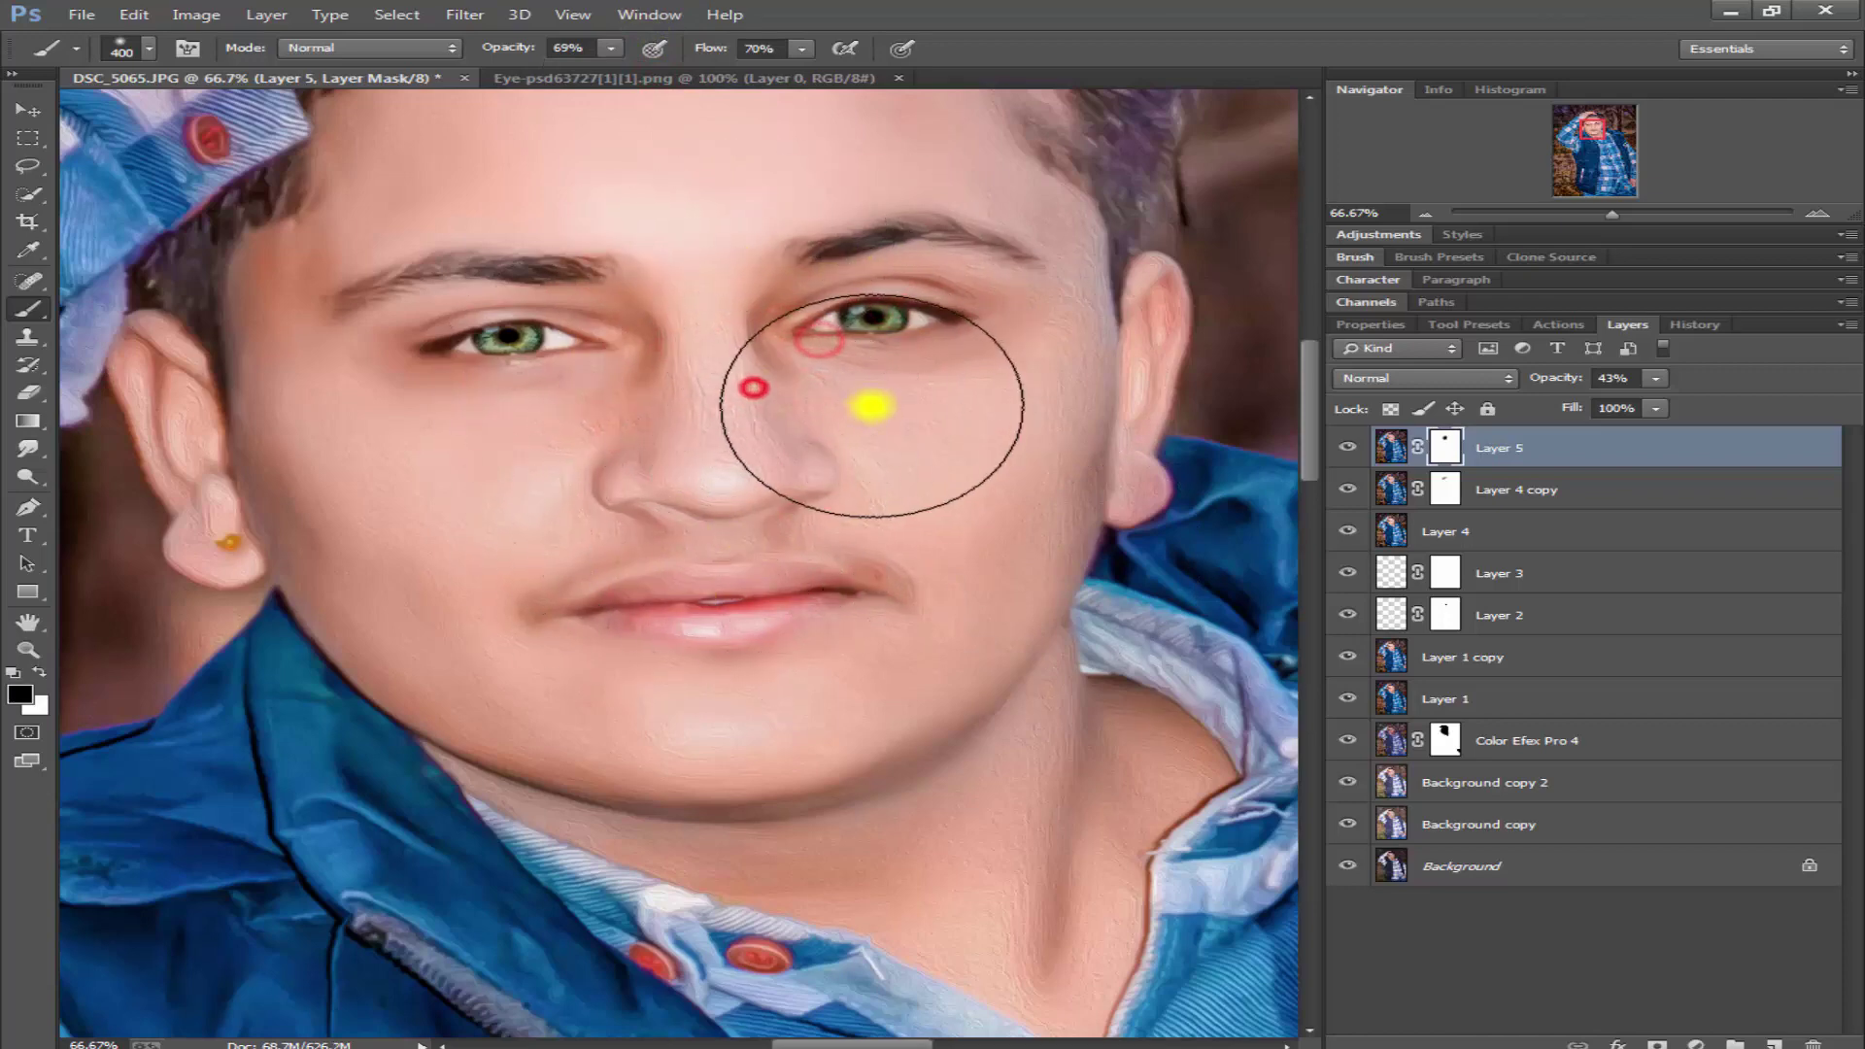
right_click(1445, 495)
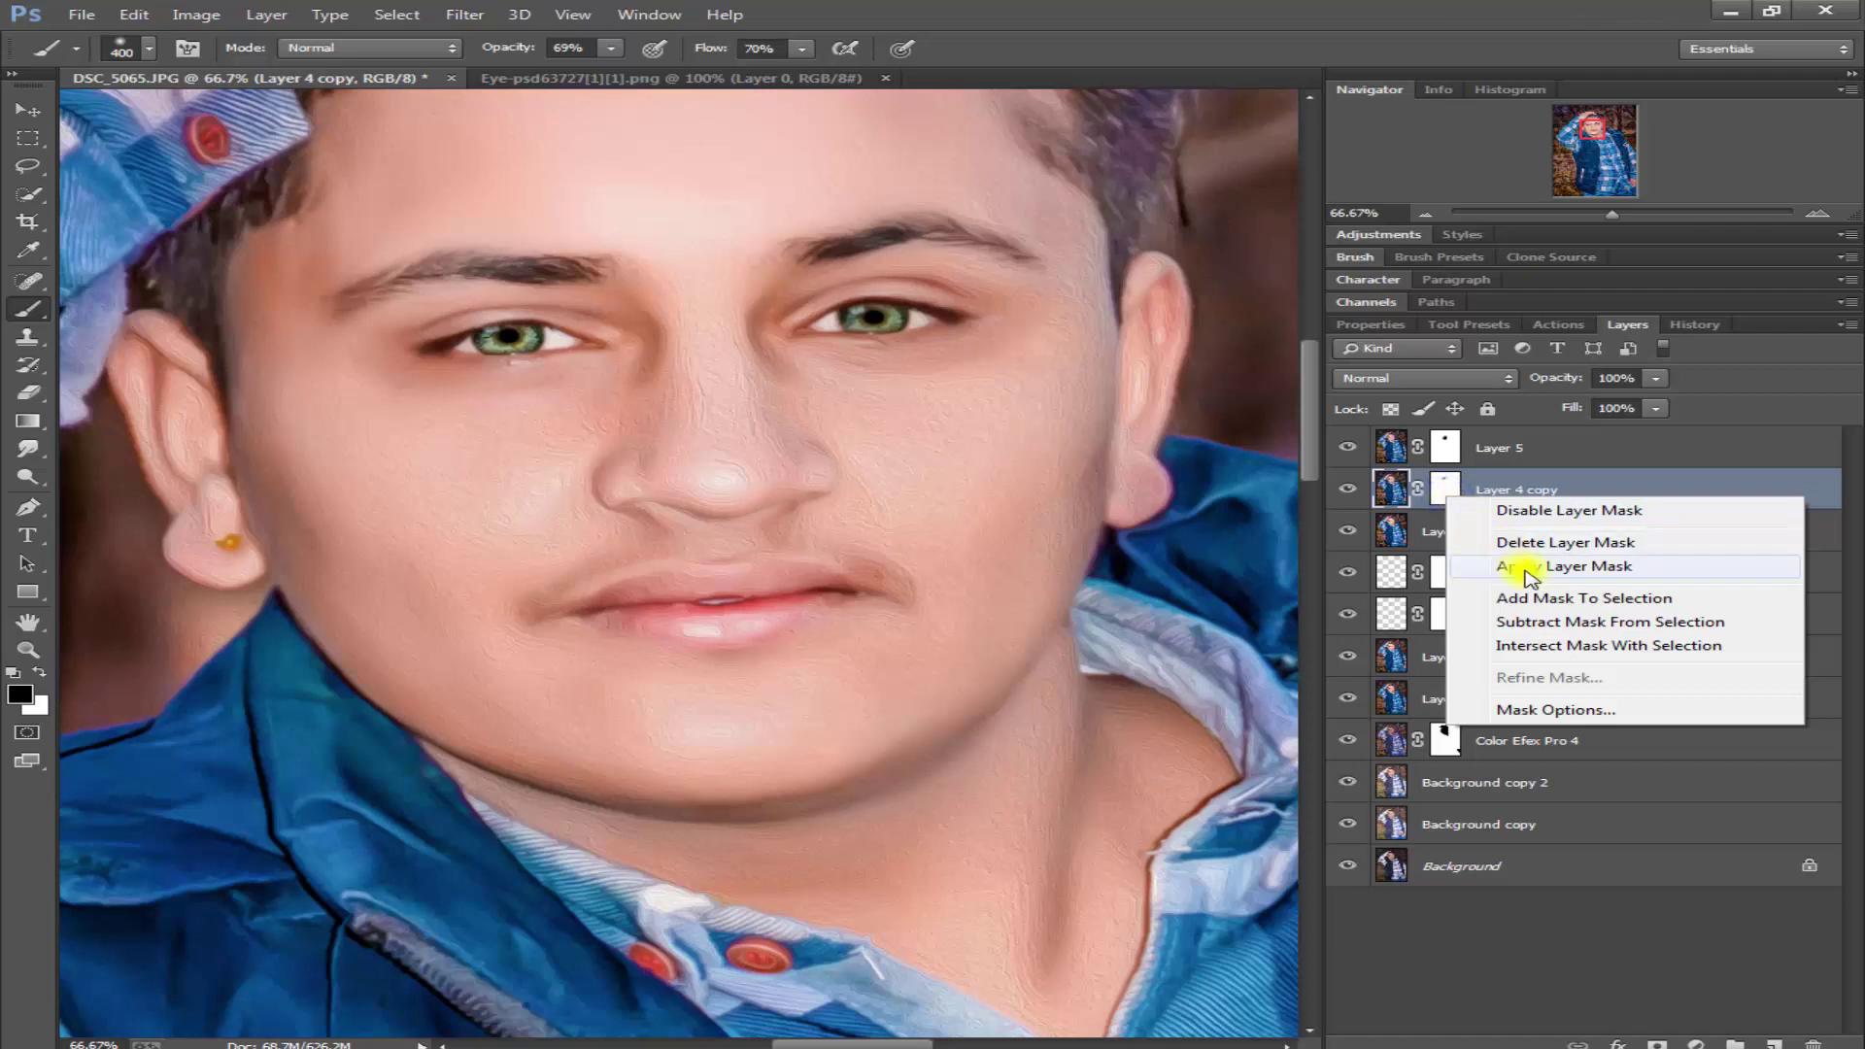
- Delete Layer 4 copy's layer mask and undo the stray paint stroke
click(1551, 544)
mouse_move(855, 418)
mouse_down()
mouse_move(865, 437)
mouse_move(832, 374)
mouse_move(886, 512)
mouse_move(1037, 609)
mouse_up()
key(ctrl+z)
key(ctrl+z)
key(x)
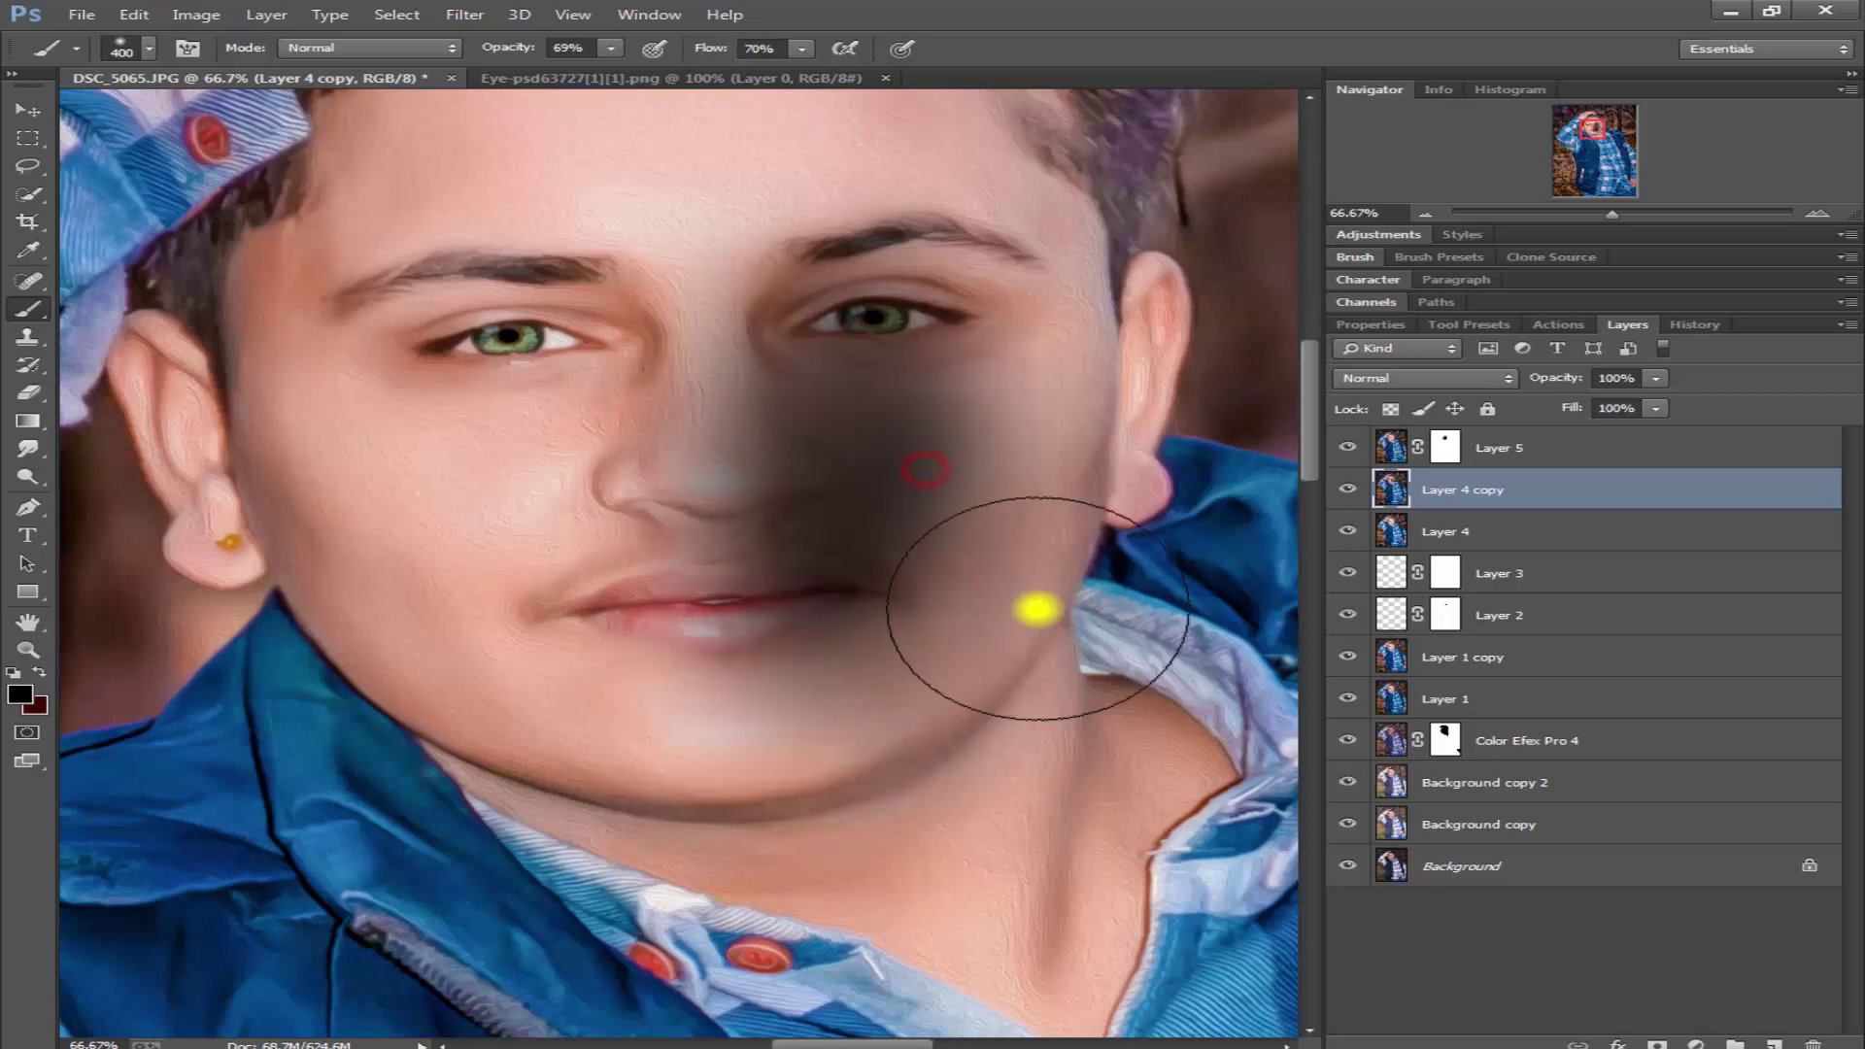
key(ctrl+z)
key(ctrl+z)
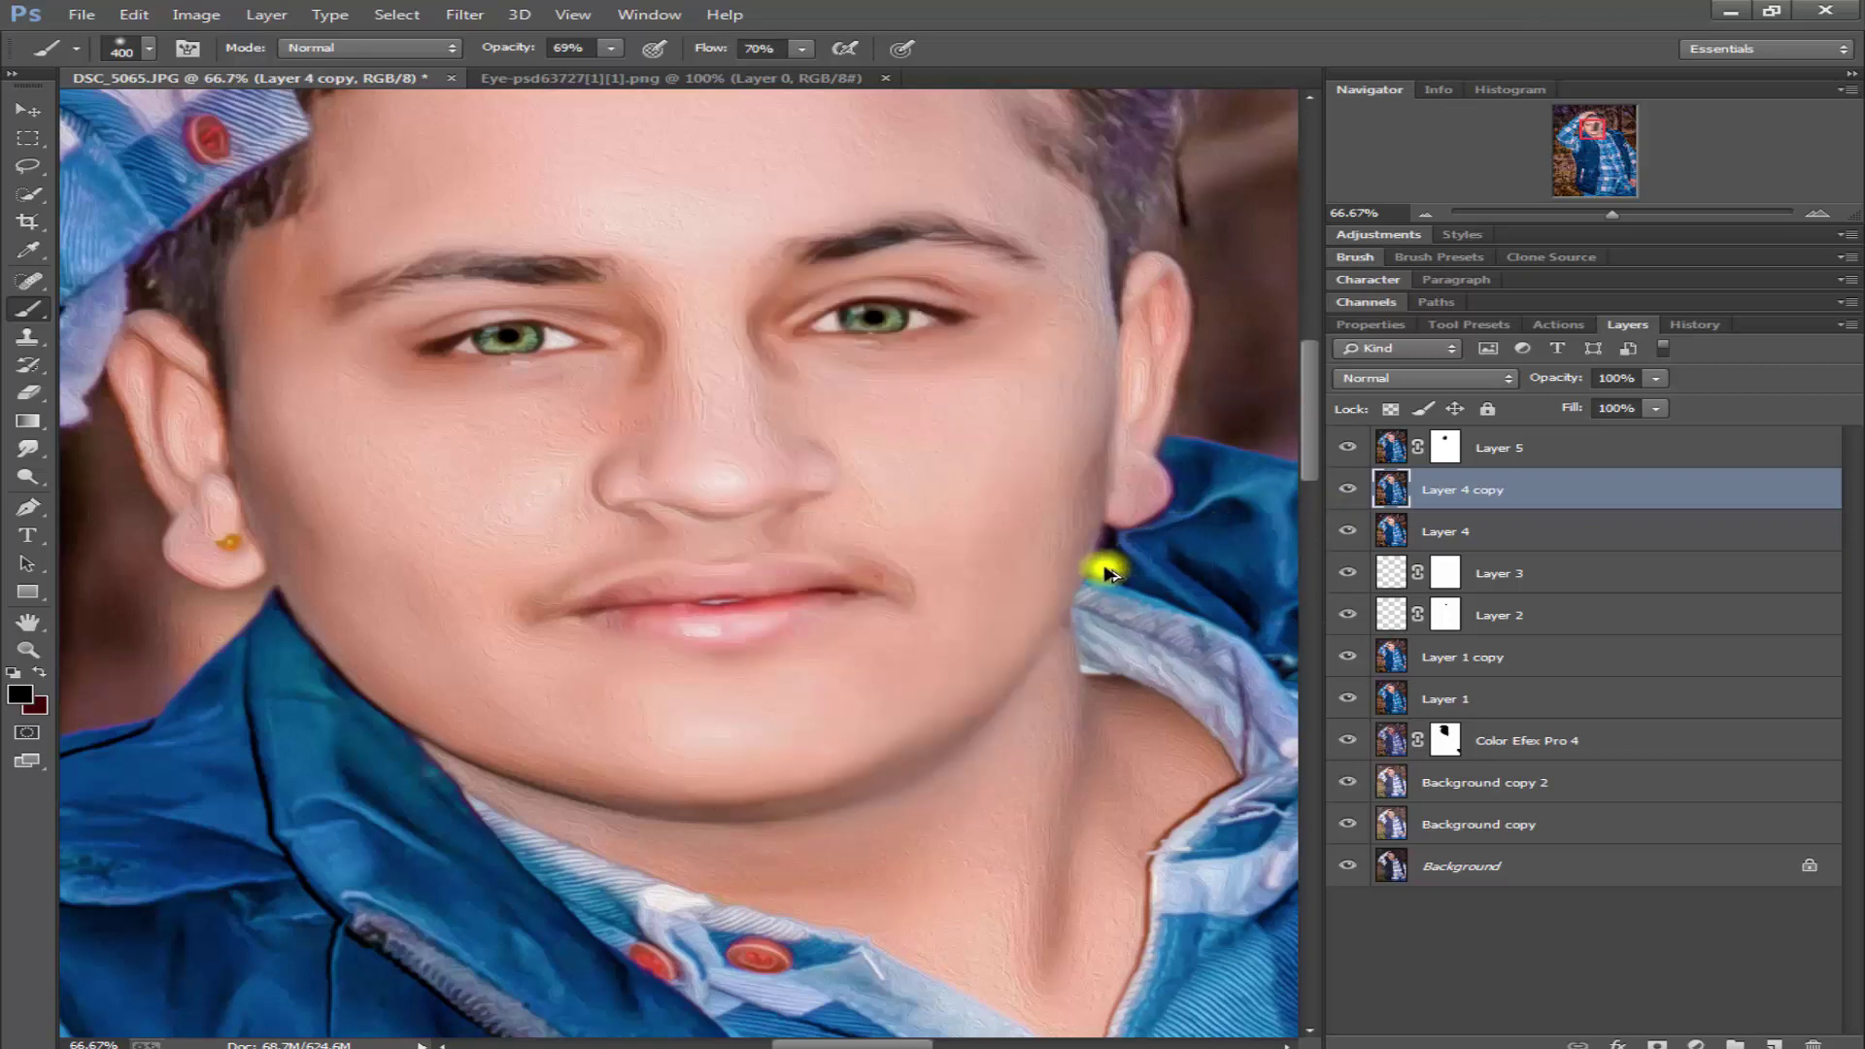
- Paint white at 100% flow on Layer 5's mask over the cheeks and chin
click(1439, 460)
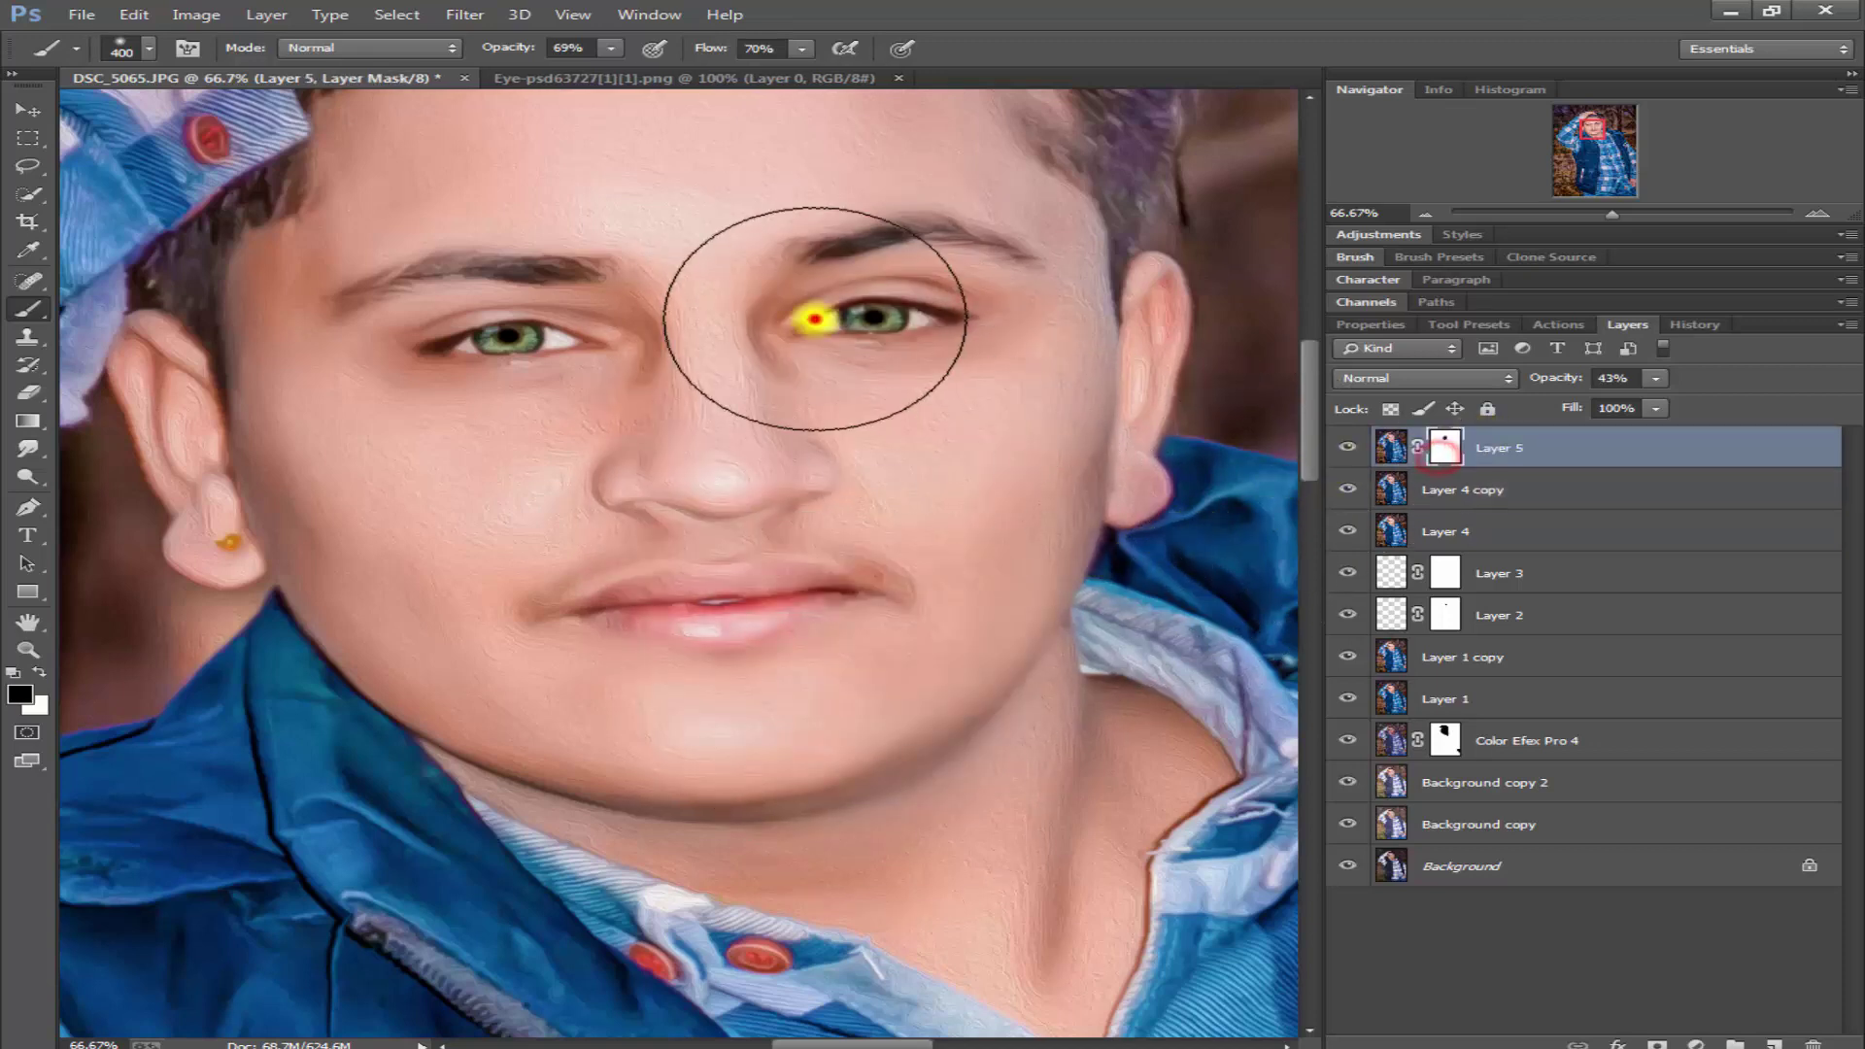
key(x)
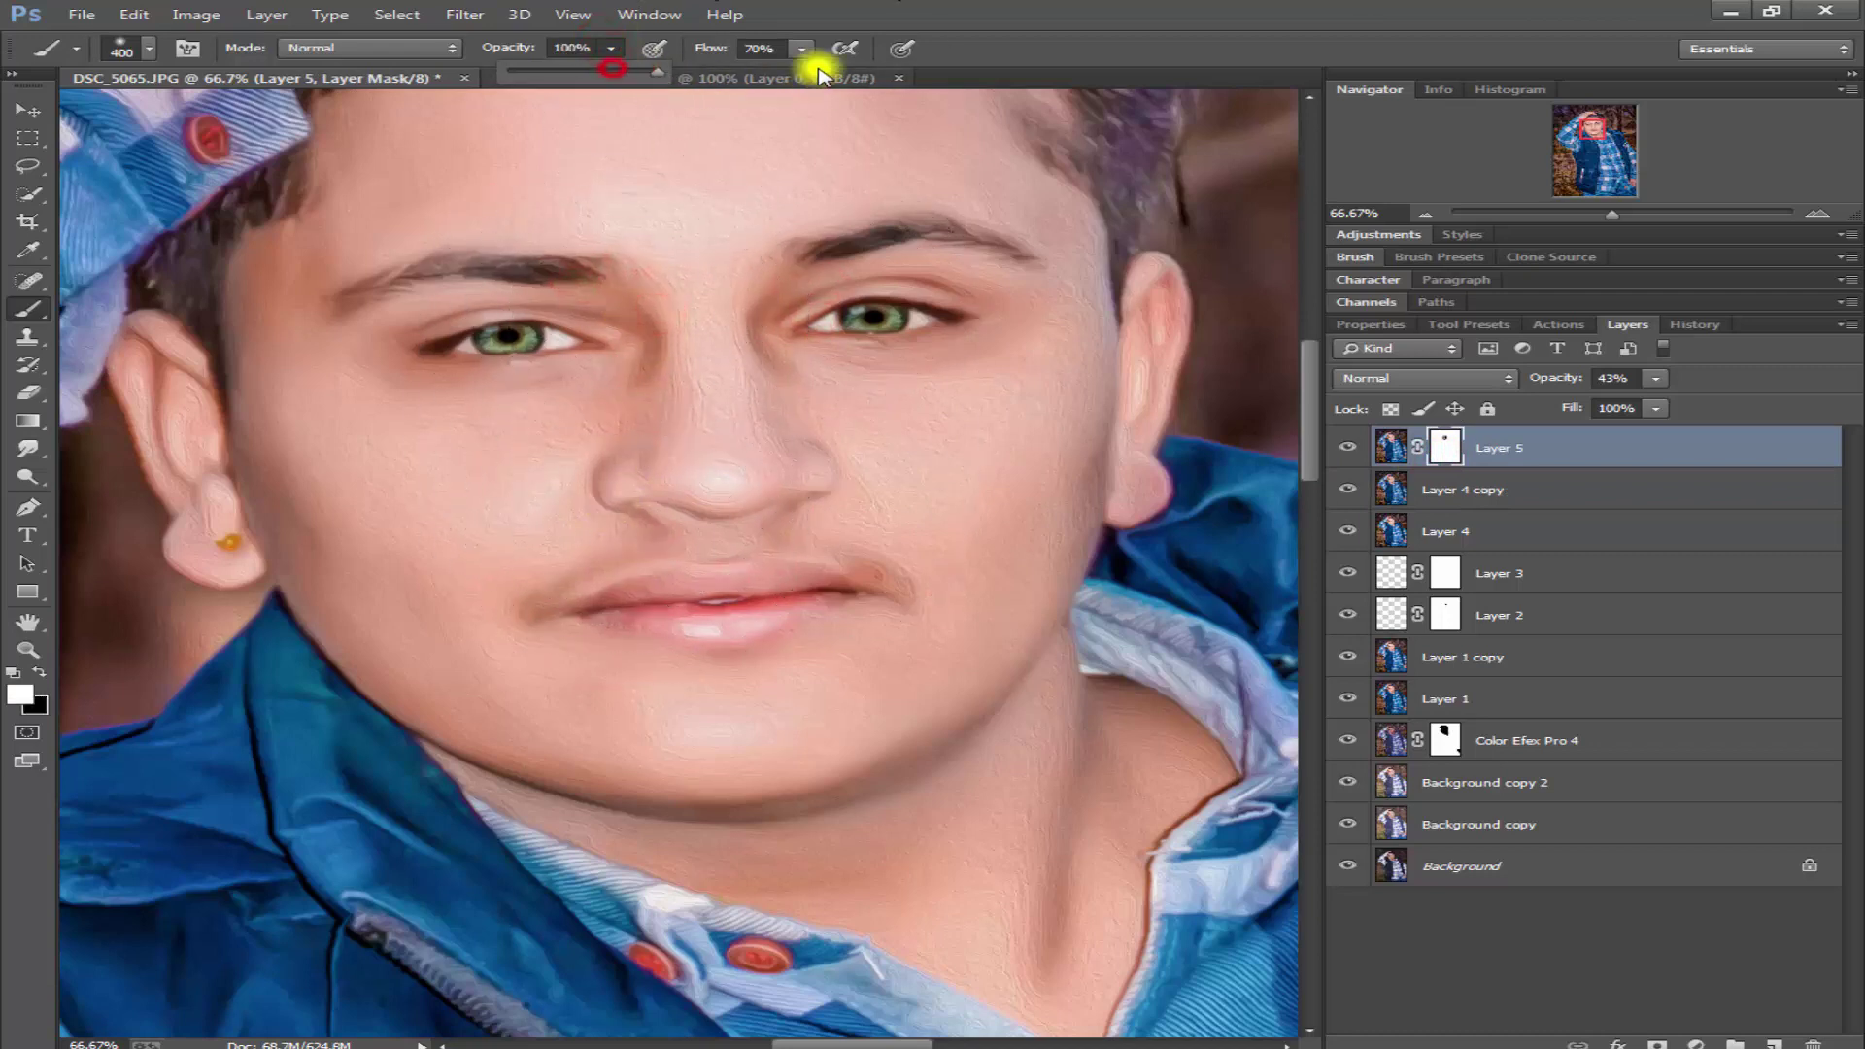
drag(802, 48, 850, 70)
drag(839, 256, 856, 470)
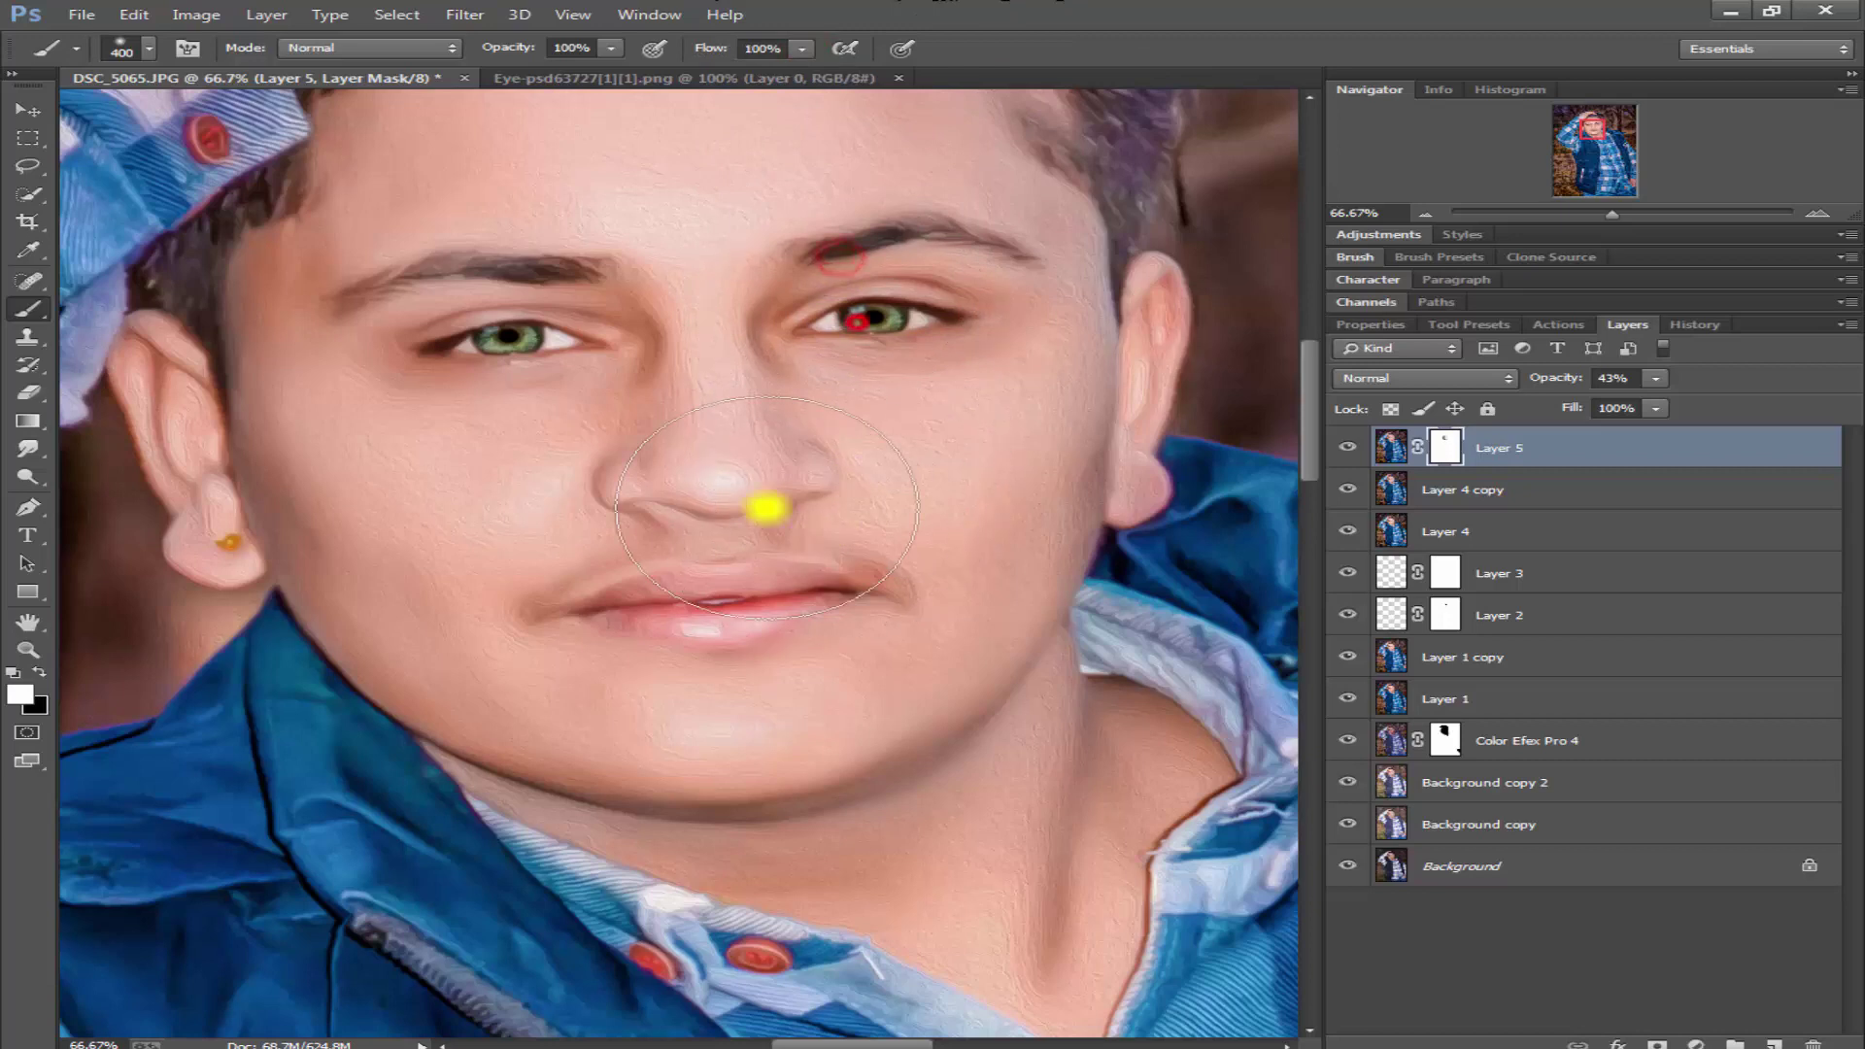
click(612, 413)
click(491, 396)
click(375, 249)
click(387, 387)
click(458, 466)
click(720, 682)
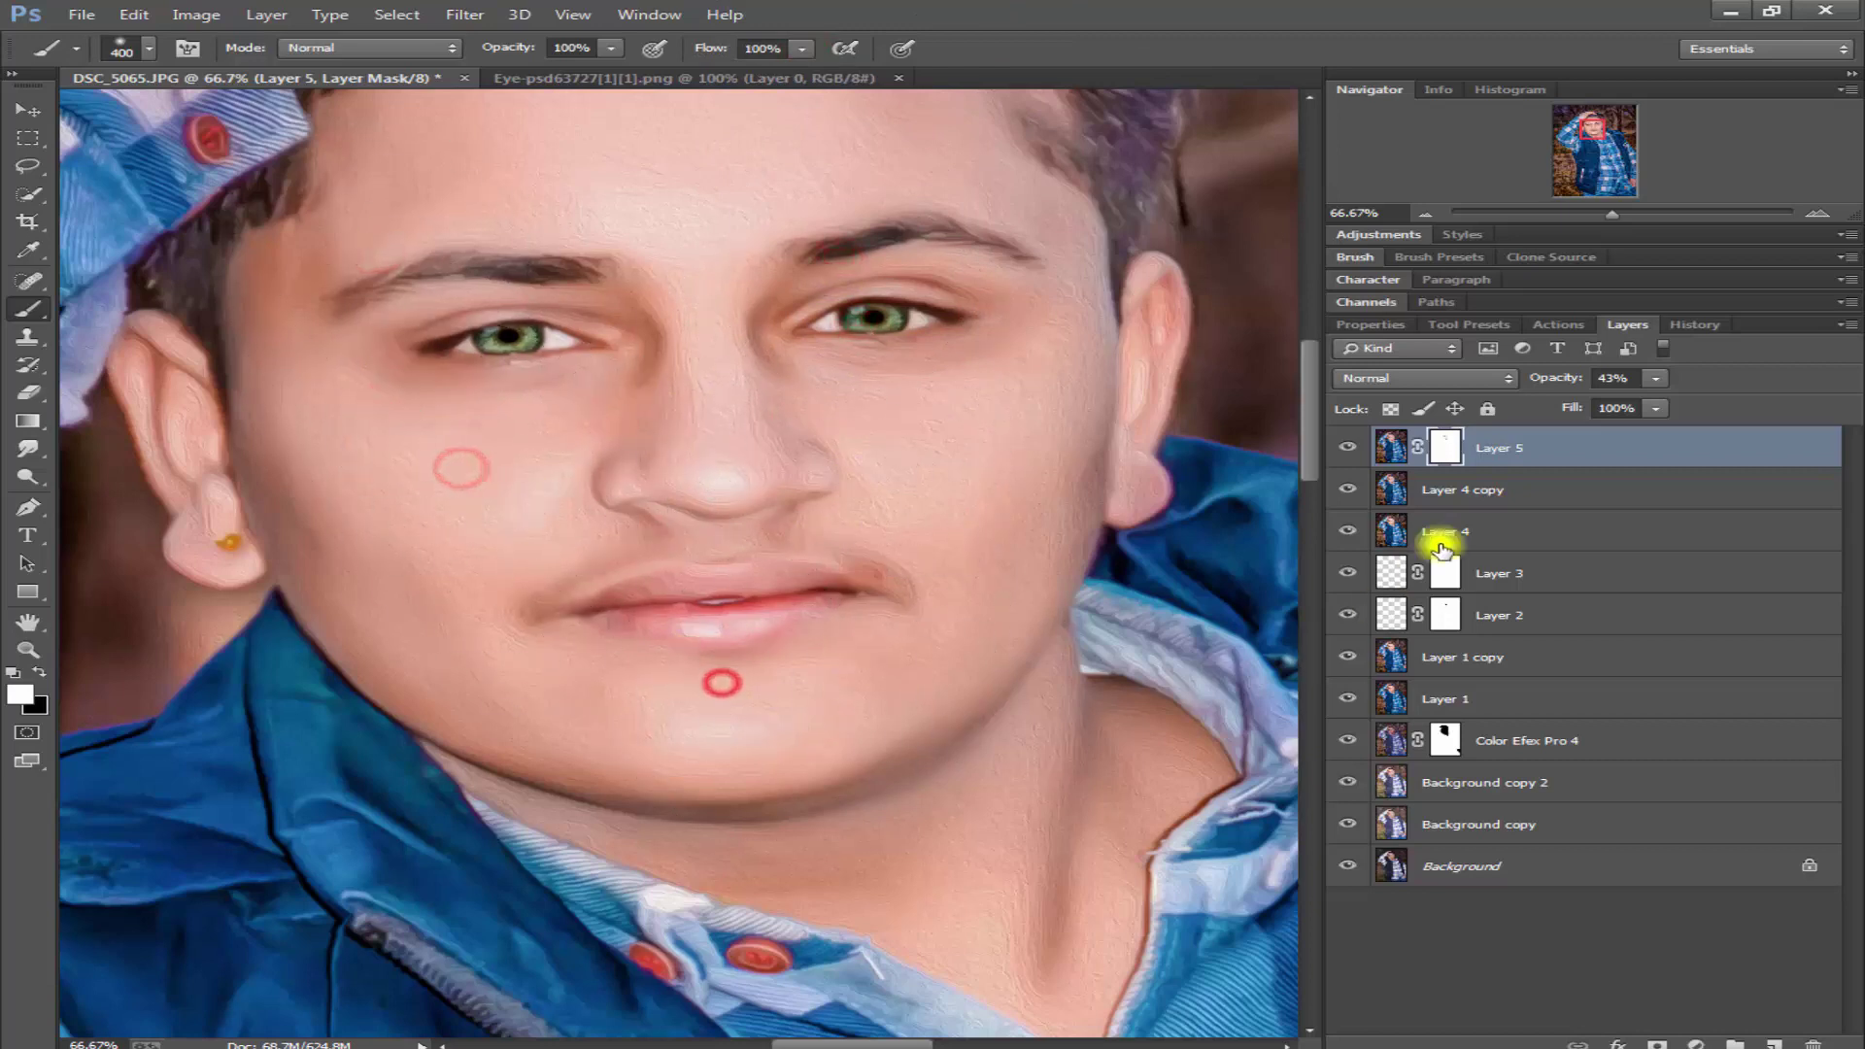
- With Layer 4 copy hidden, paint Layer 5's mask across the face and lips, then show Layer 4 copy again
click(1347, 490)
click(870, 306)
click(699, 428)
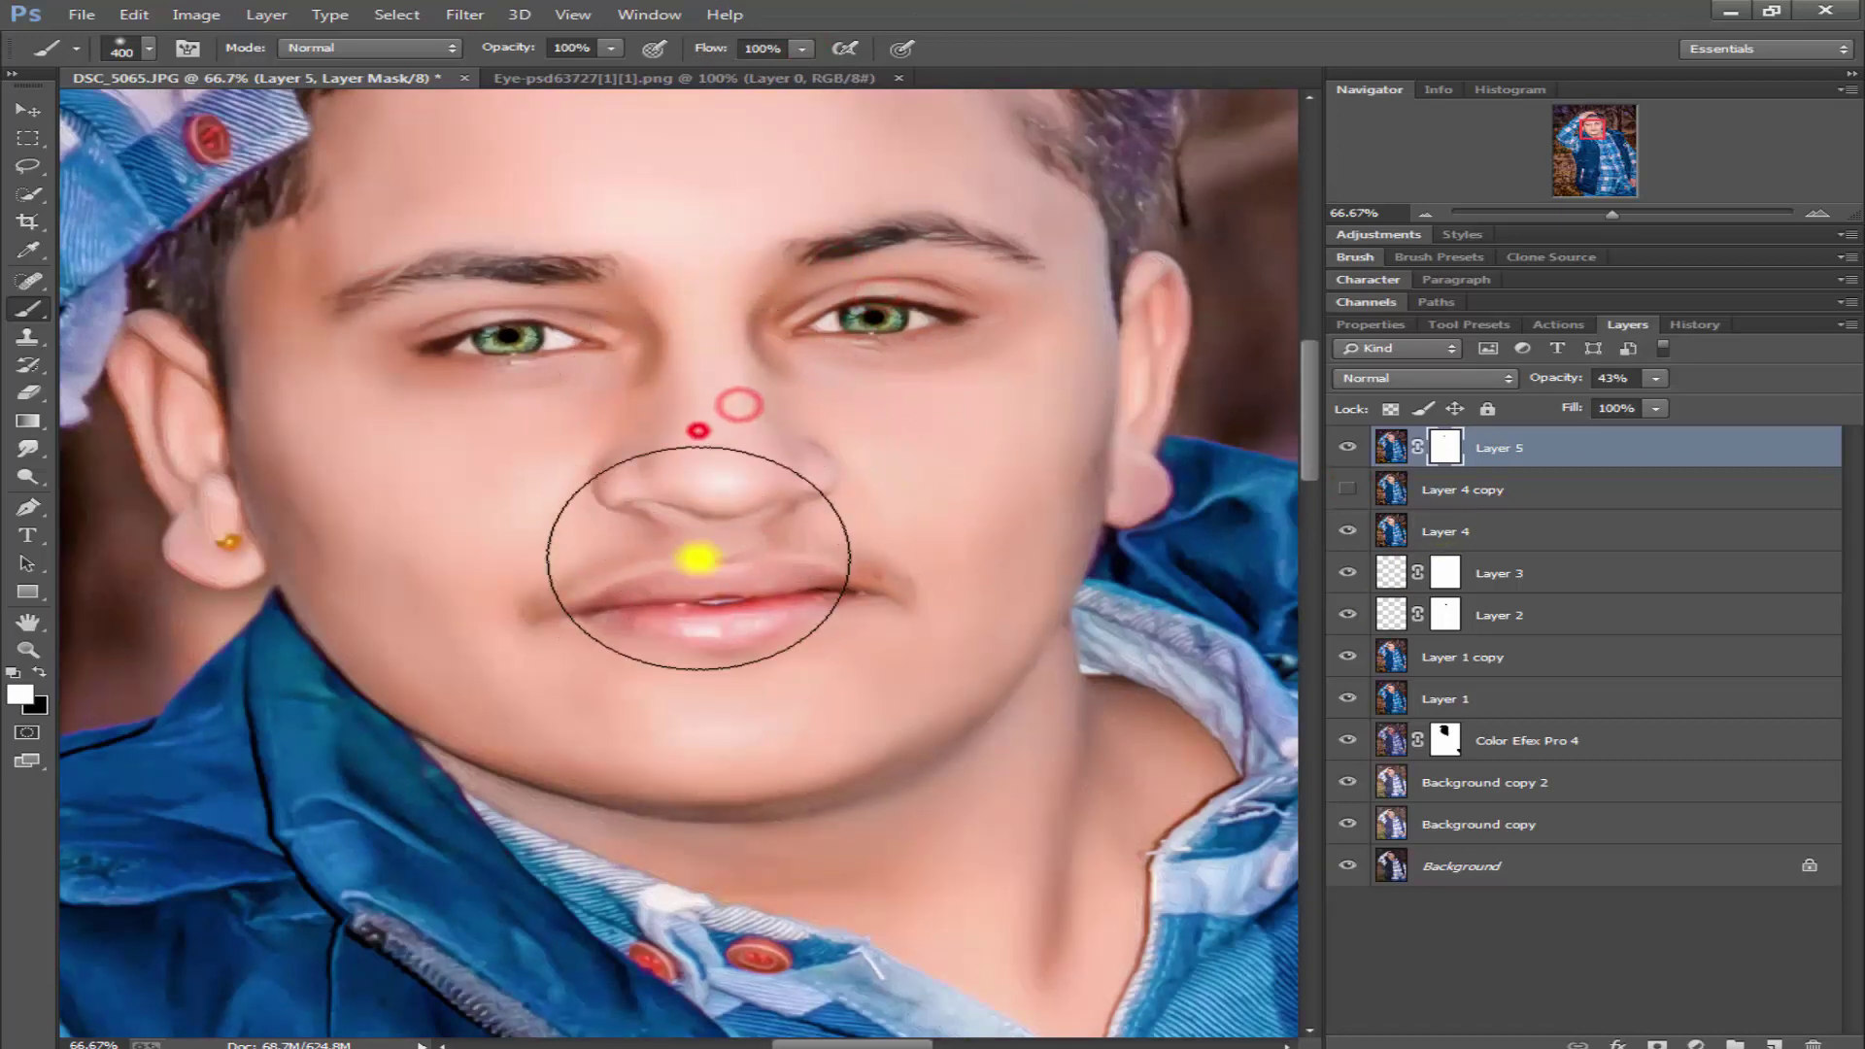
click(686, 386)
click(957, 370)
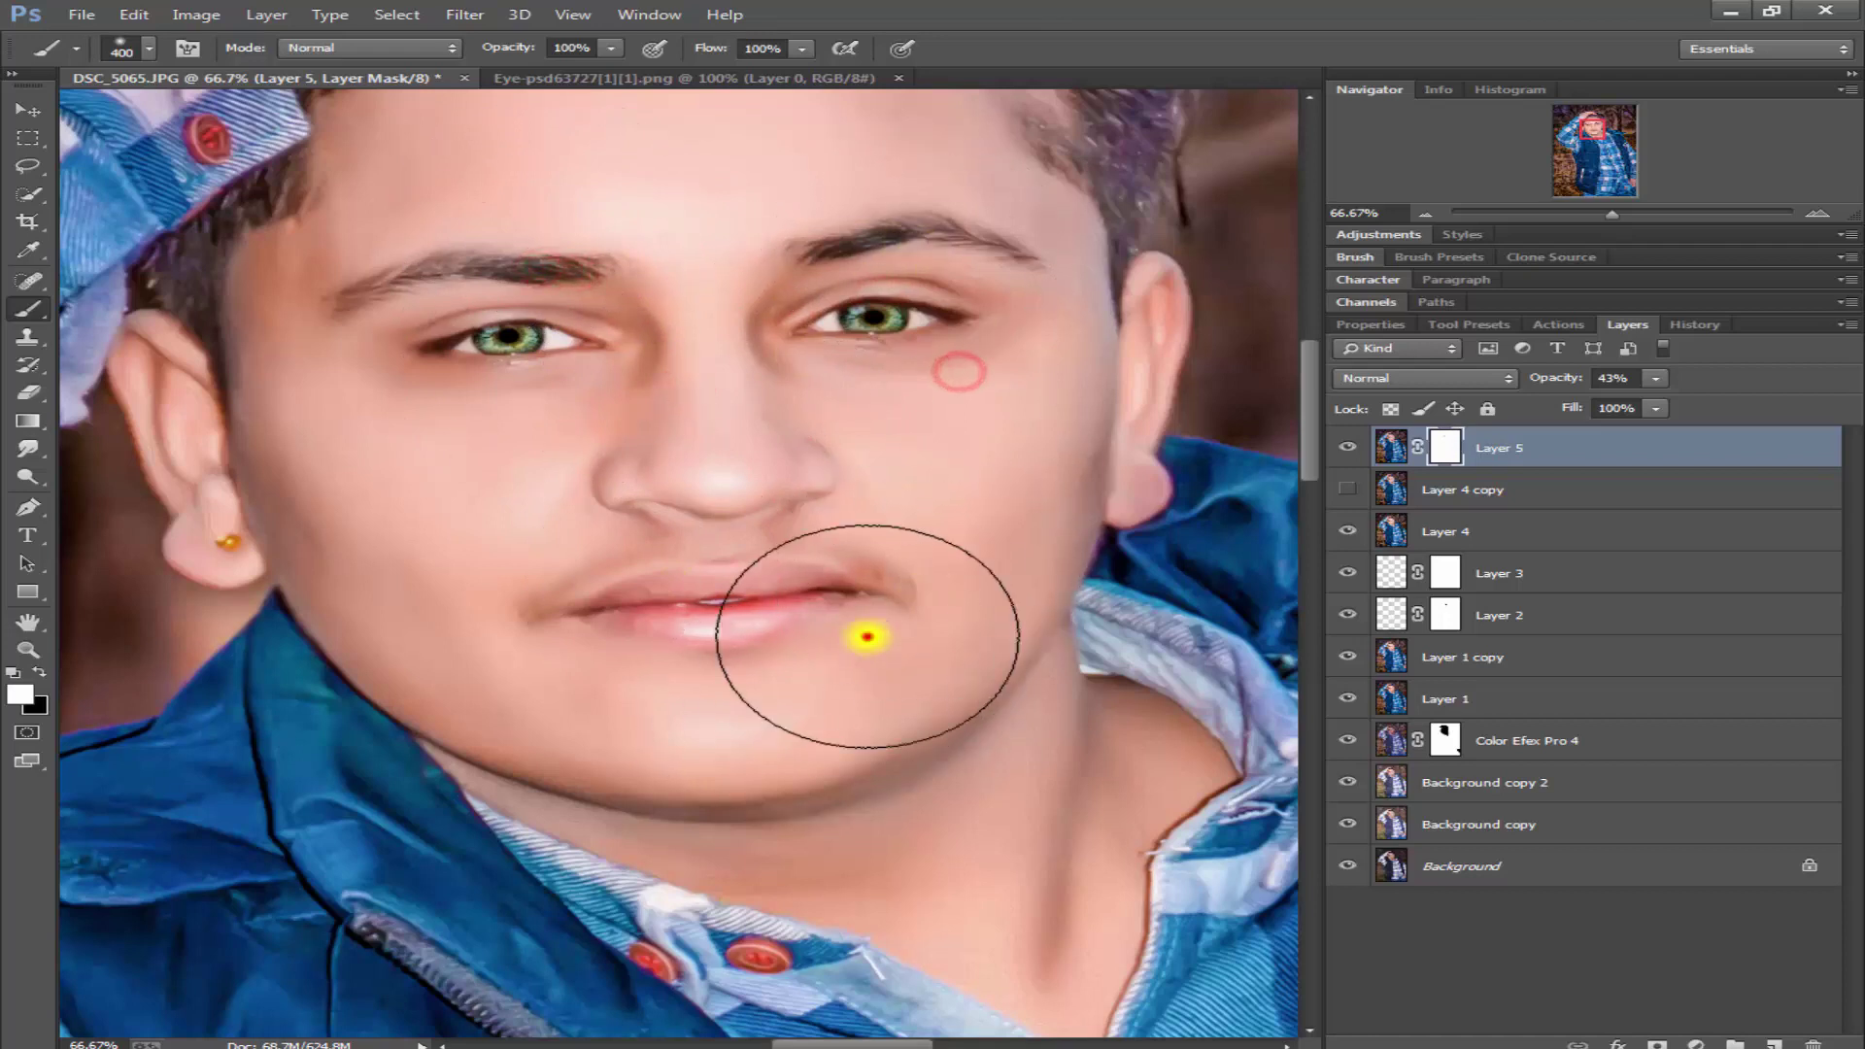
click(868, 637)
click(891, 602)
click(520, 499)
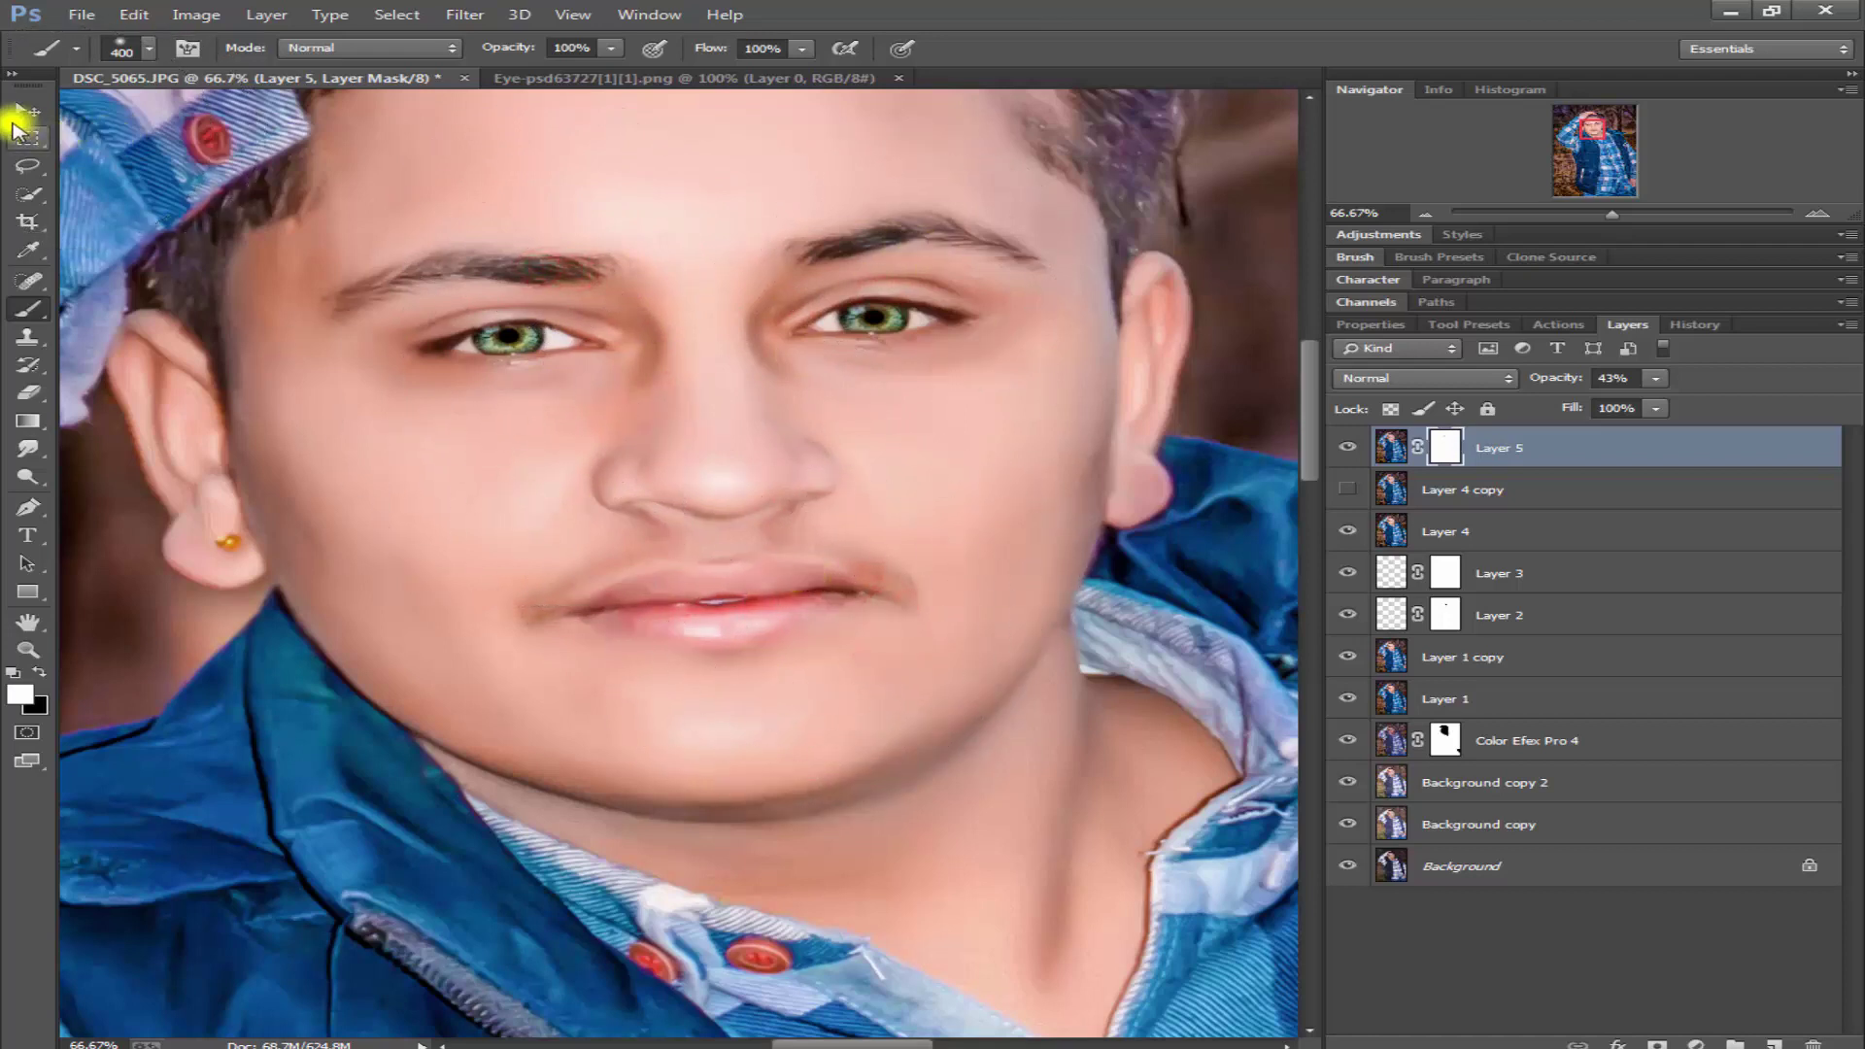
click(21, 111)
click(1355, 491)
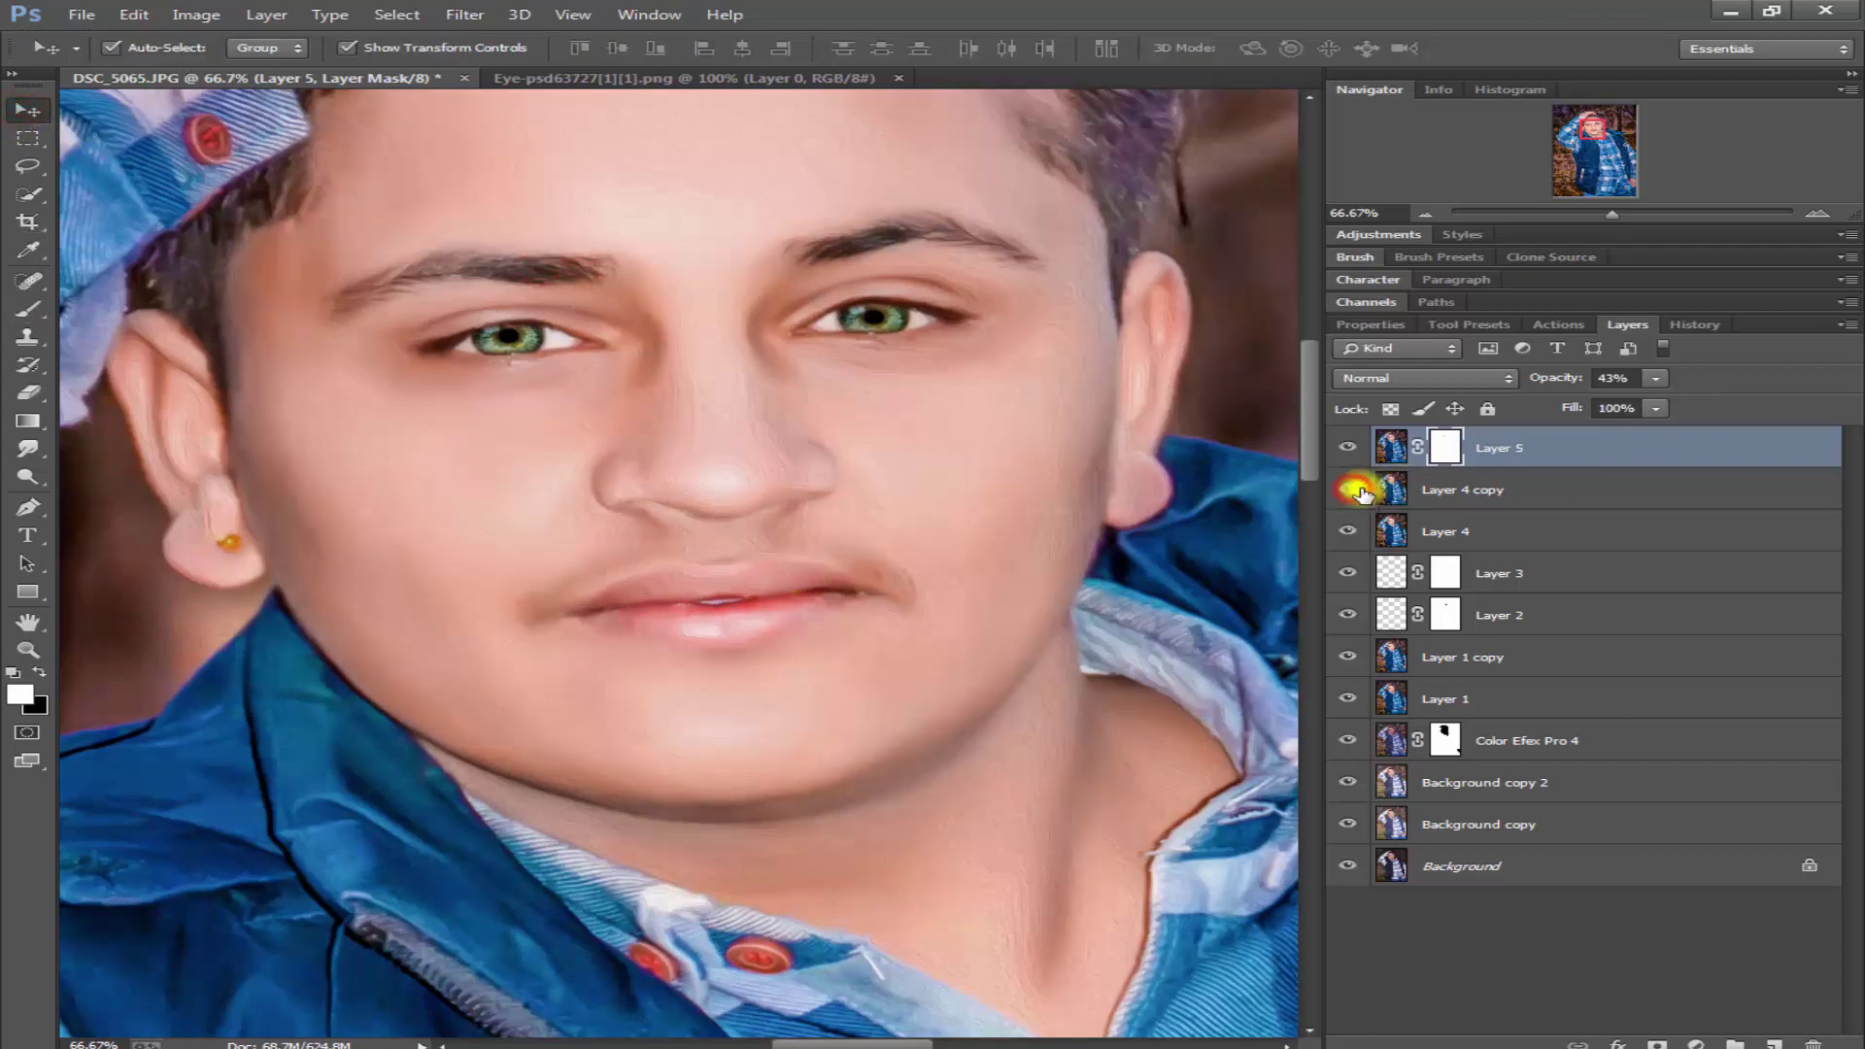
- Add a mask to Layer 4 copy and paint it black over the right eye, face and neck
click(1458, 490)
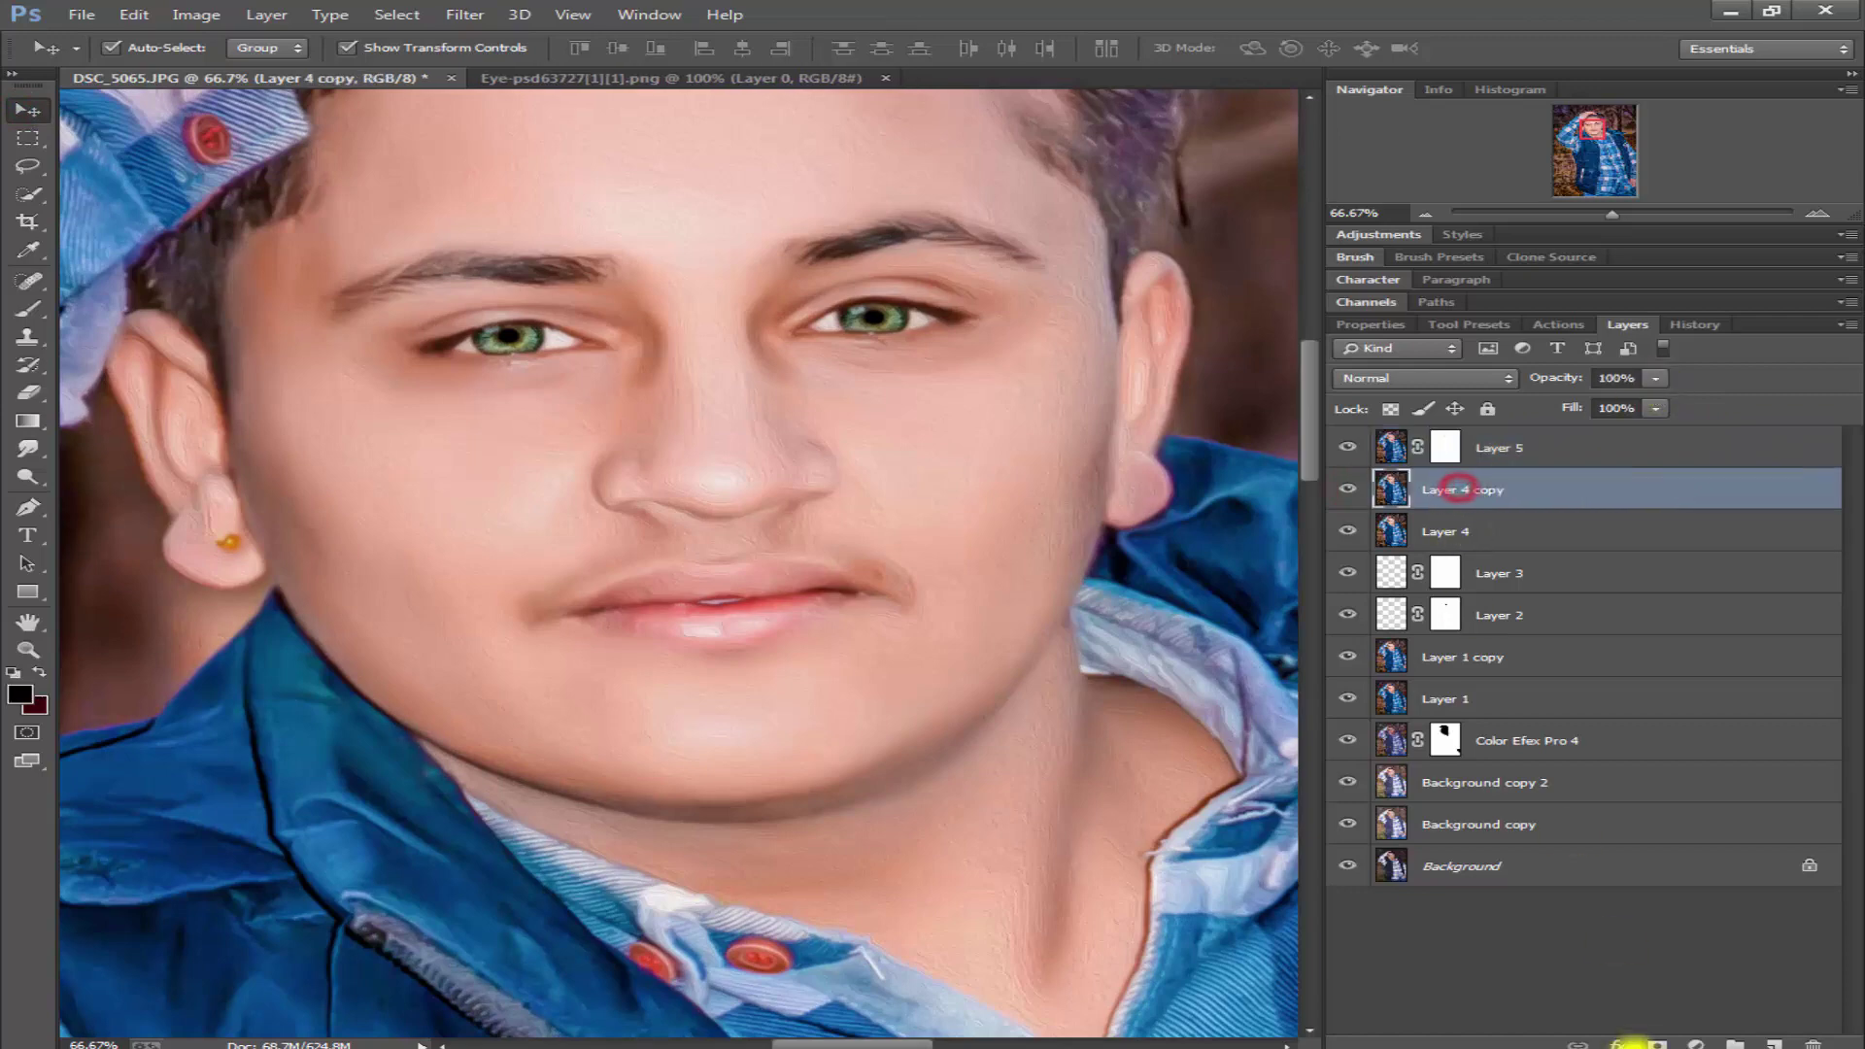
click(1653, 1042)
click(19, 310)
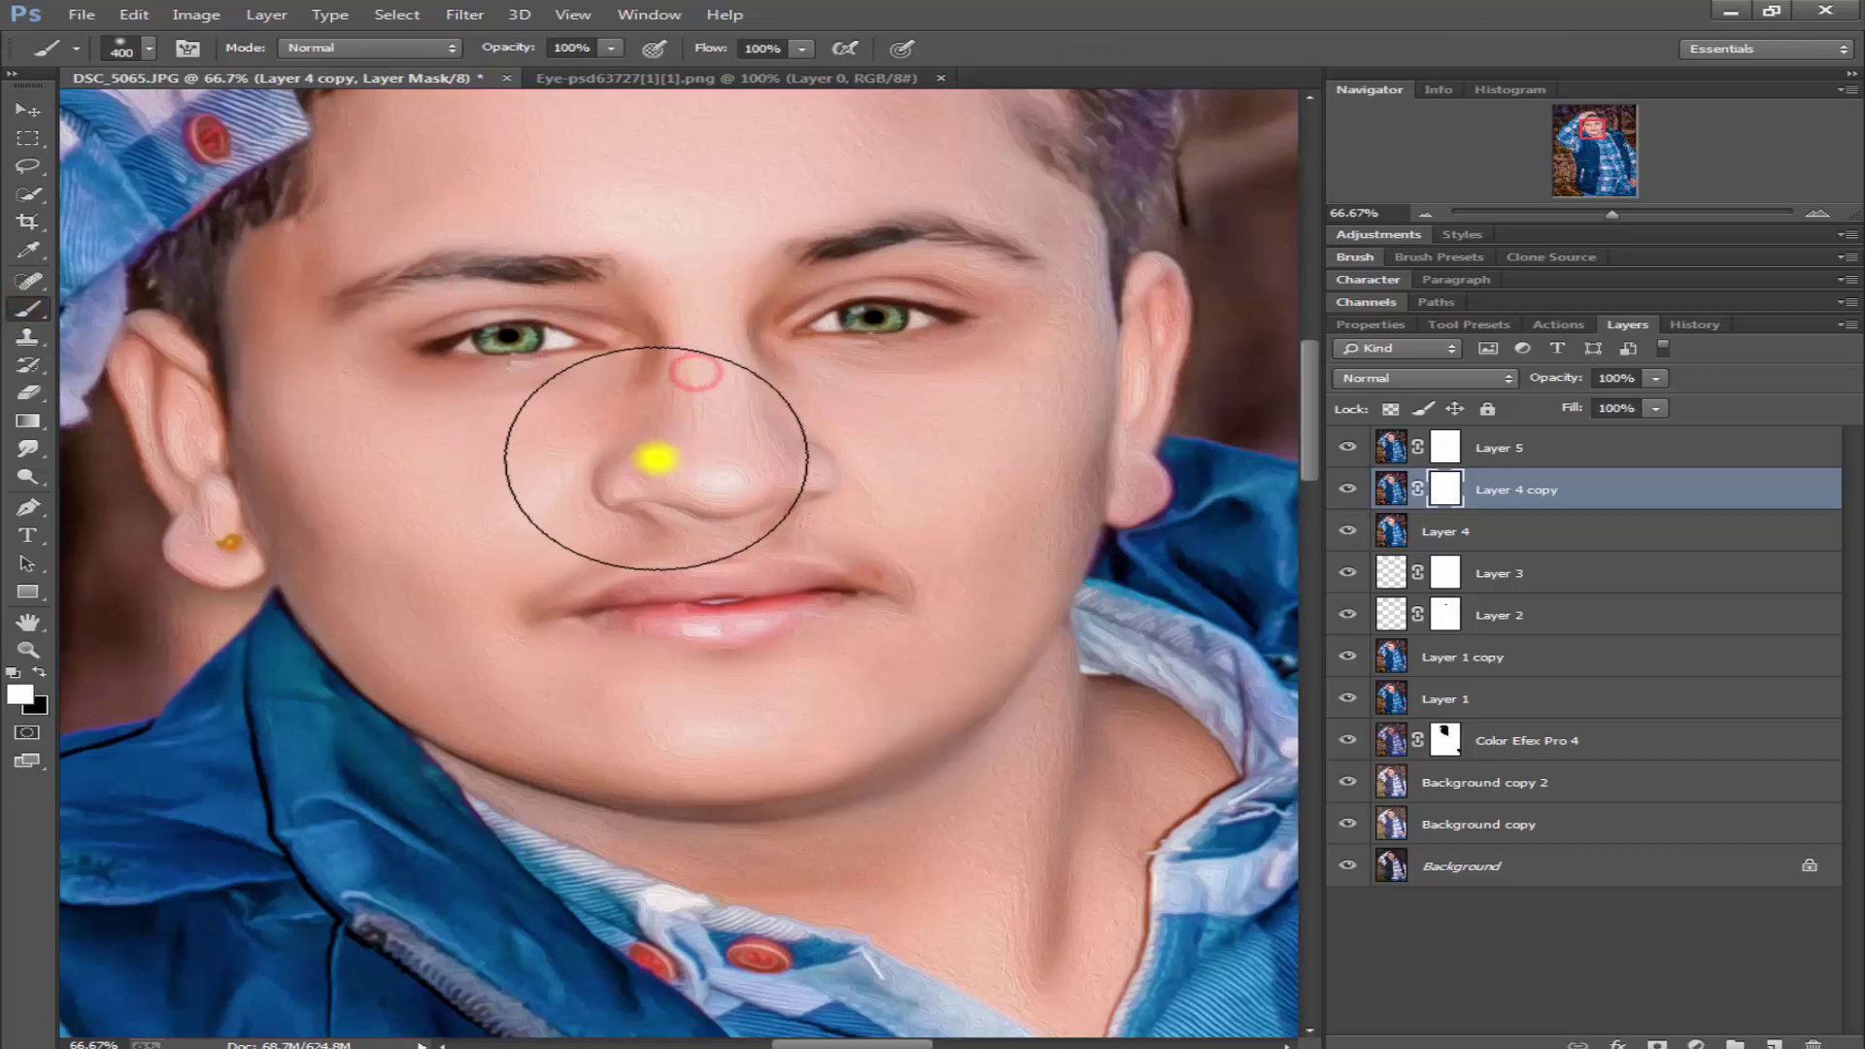
key(x)
click(855, 311)
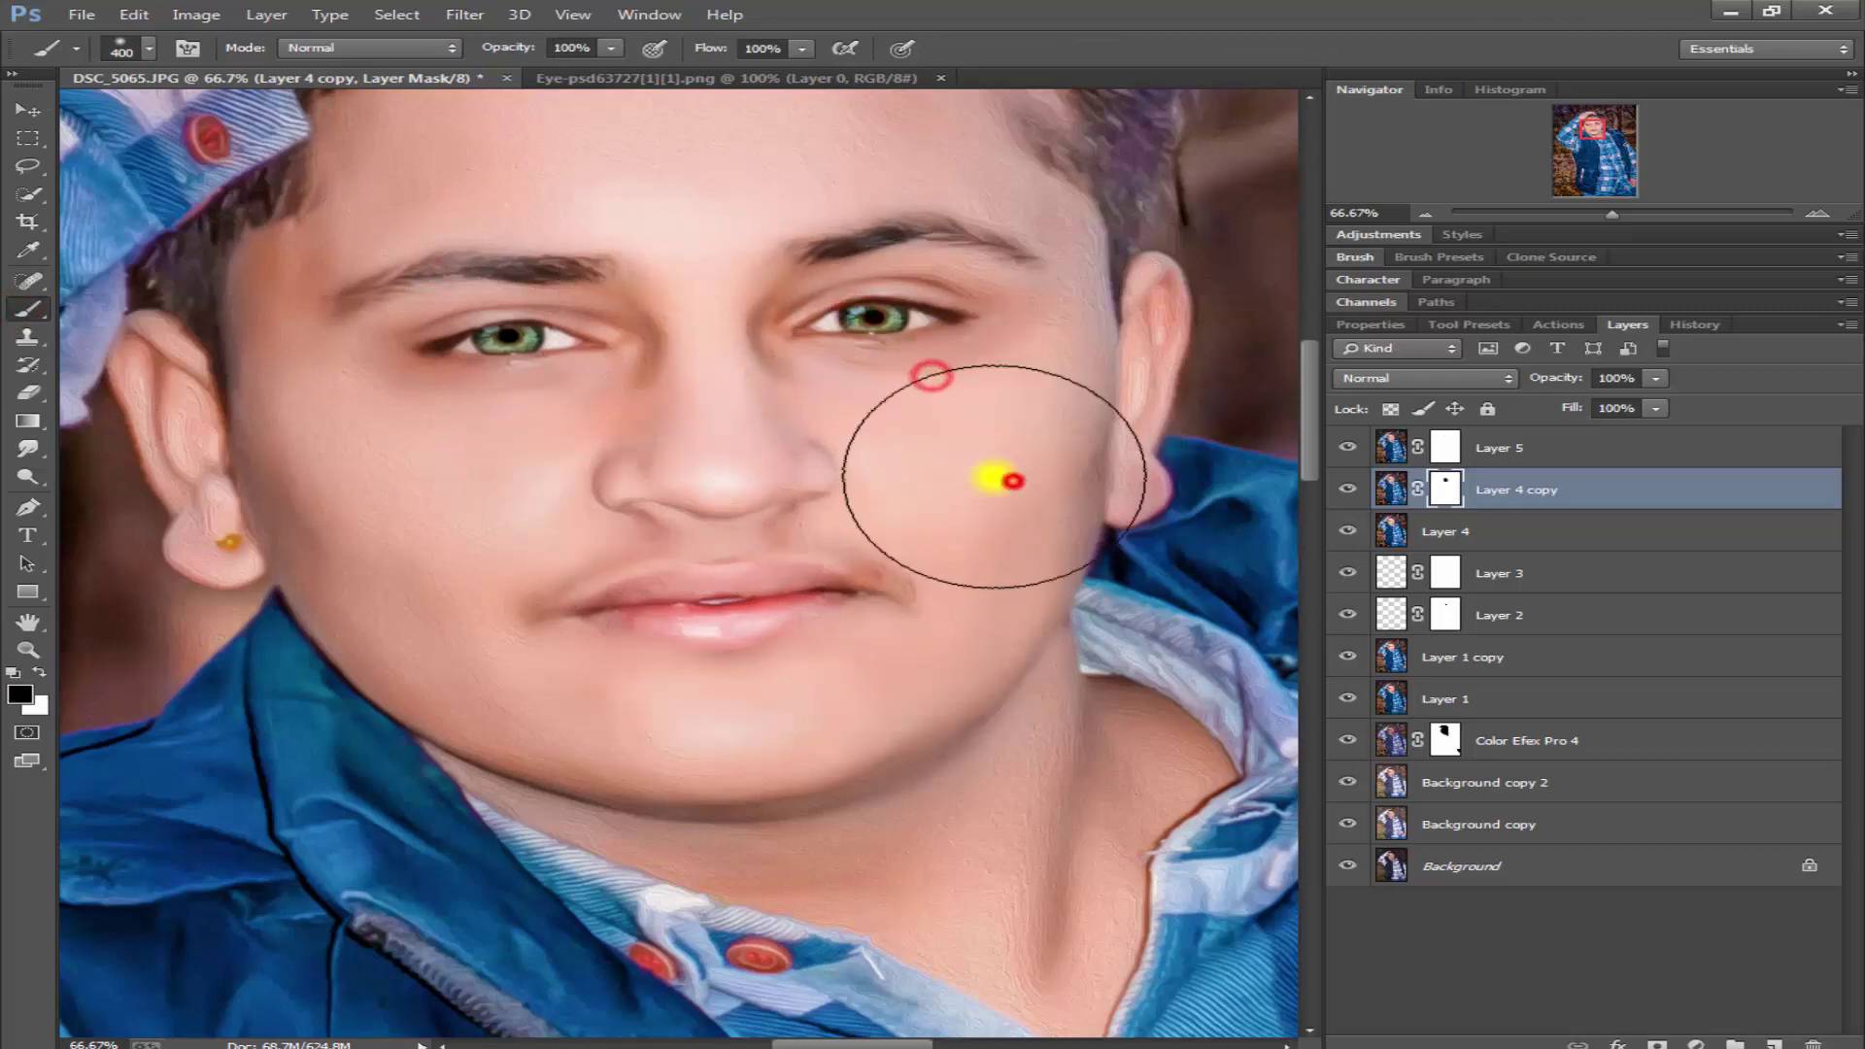
mouse_move(311, 445)
mouse_down()
mouse_move(431, 322)
mouse_move(583, 541)
mouse_up()
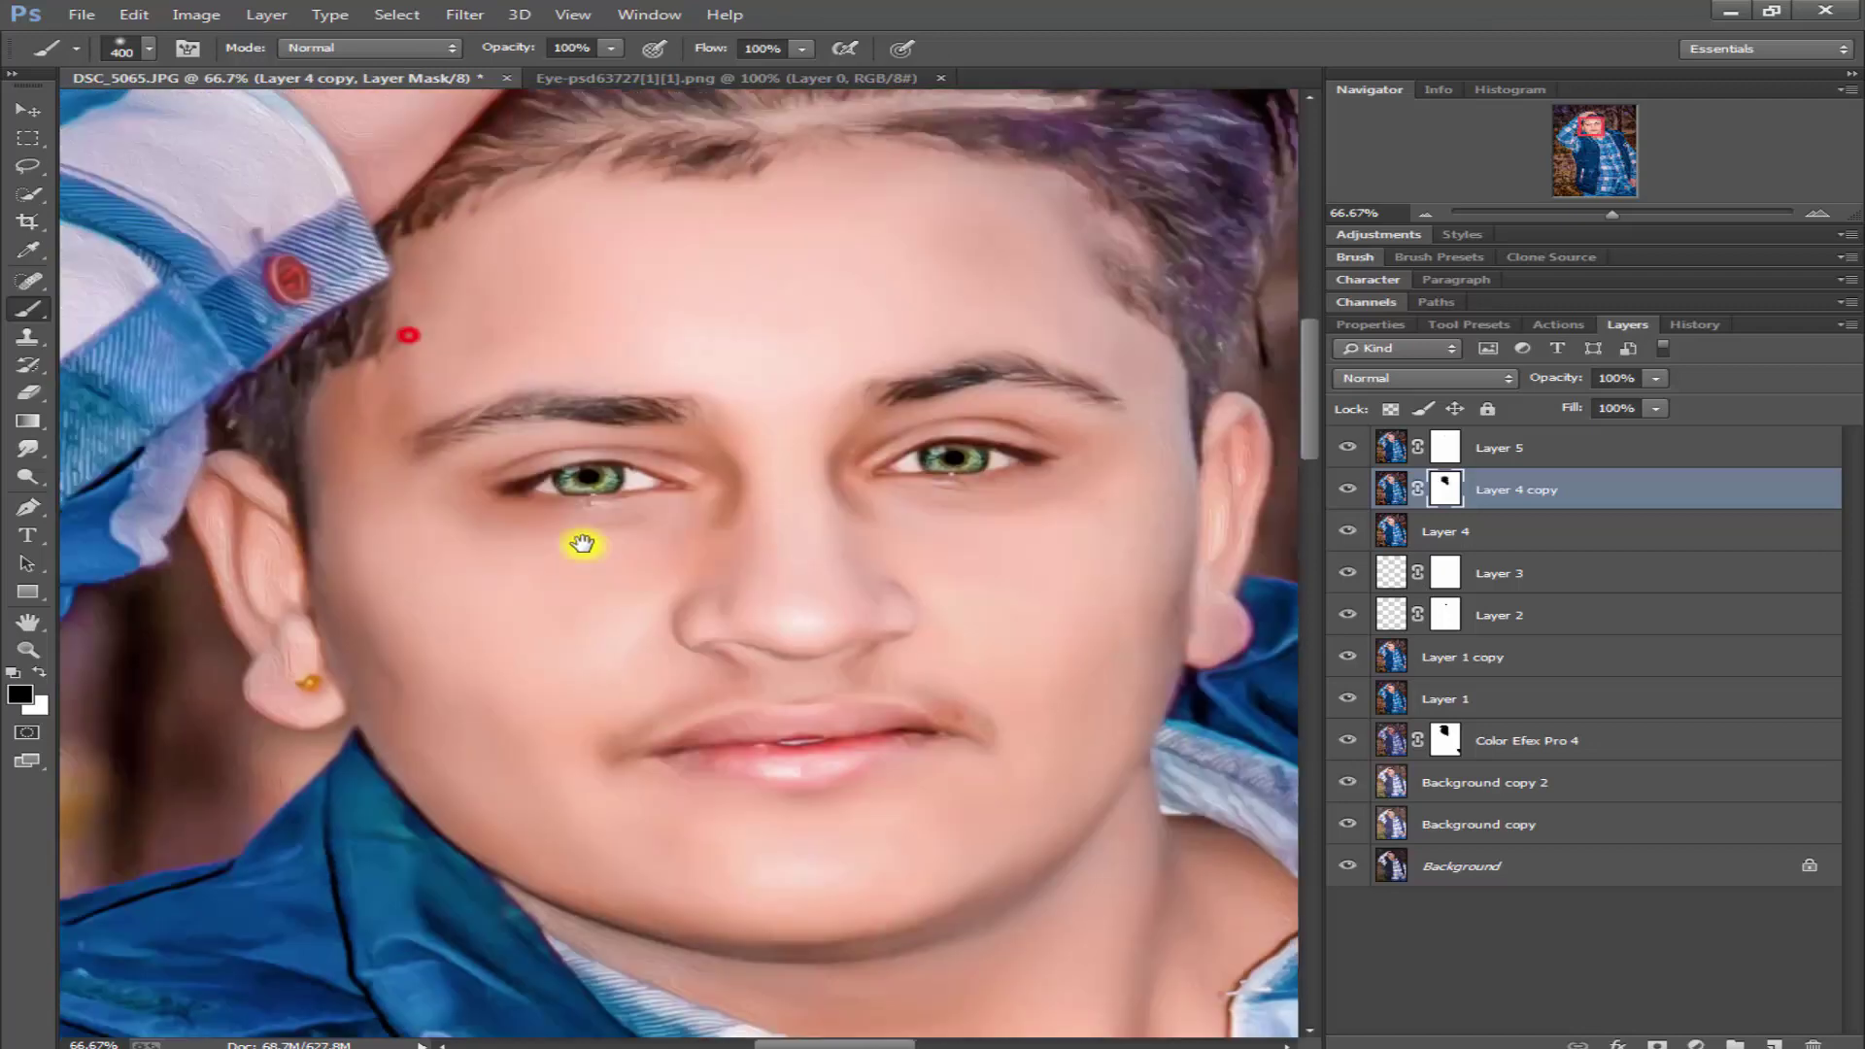
- Mask out Layer 4 copy over the raised hand, check the hand at the waist, then fit the image
drag(416, 582, 630, 793)
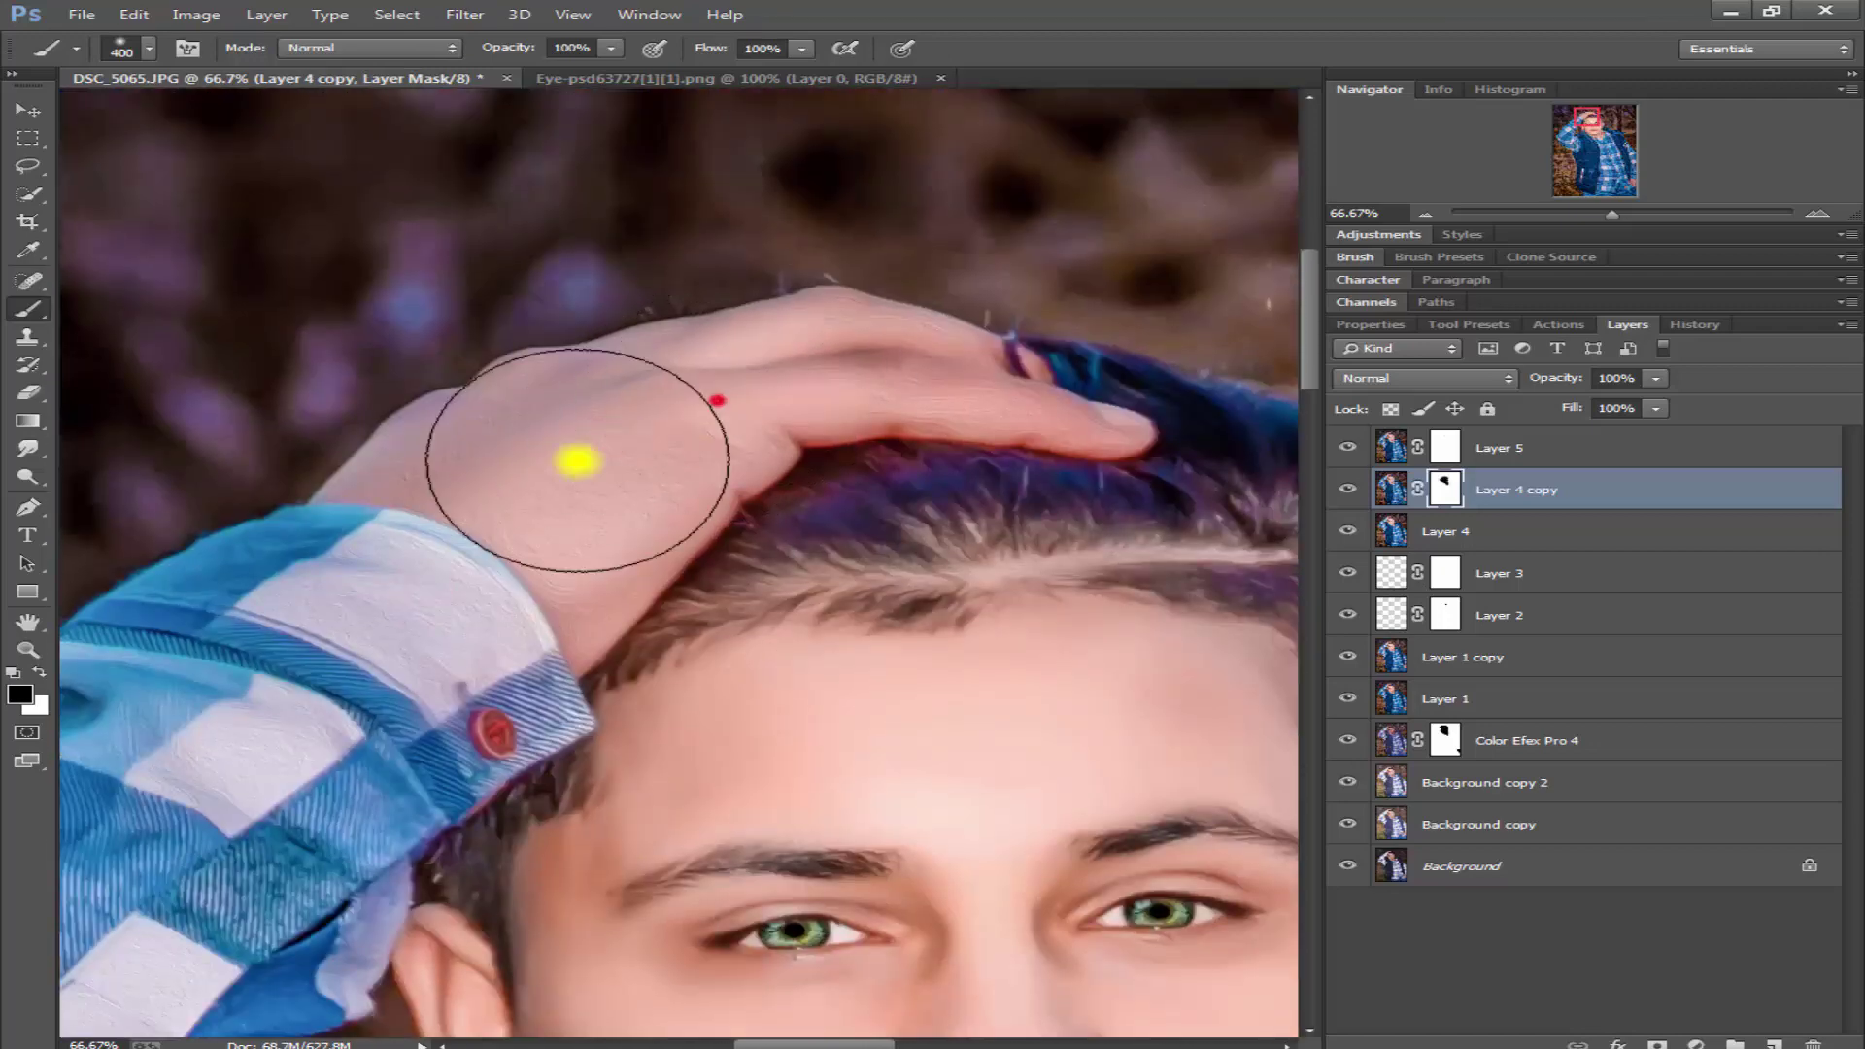
mouse_move(735, 384)
mouse_down()
mouse_move(532, 497)
mouse_move(291, 111)
mouse_up()
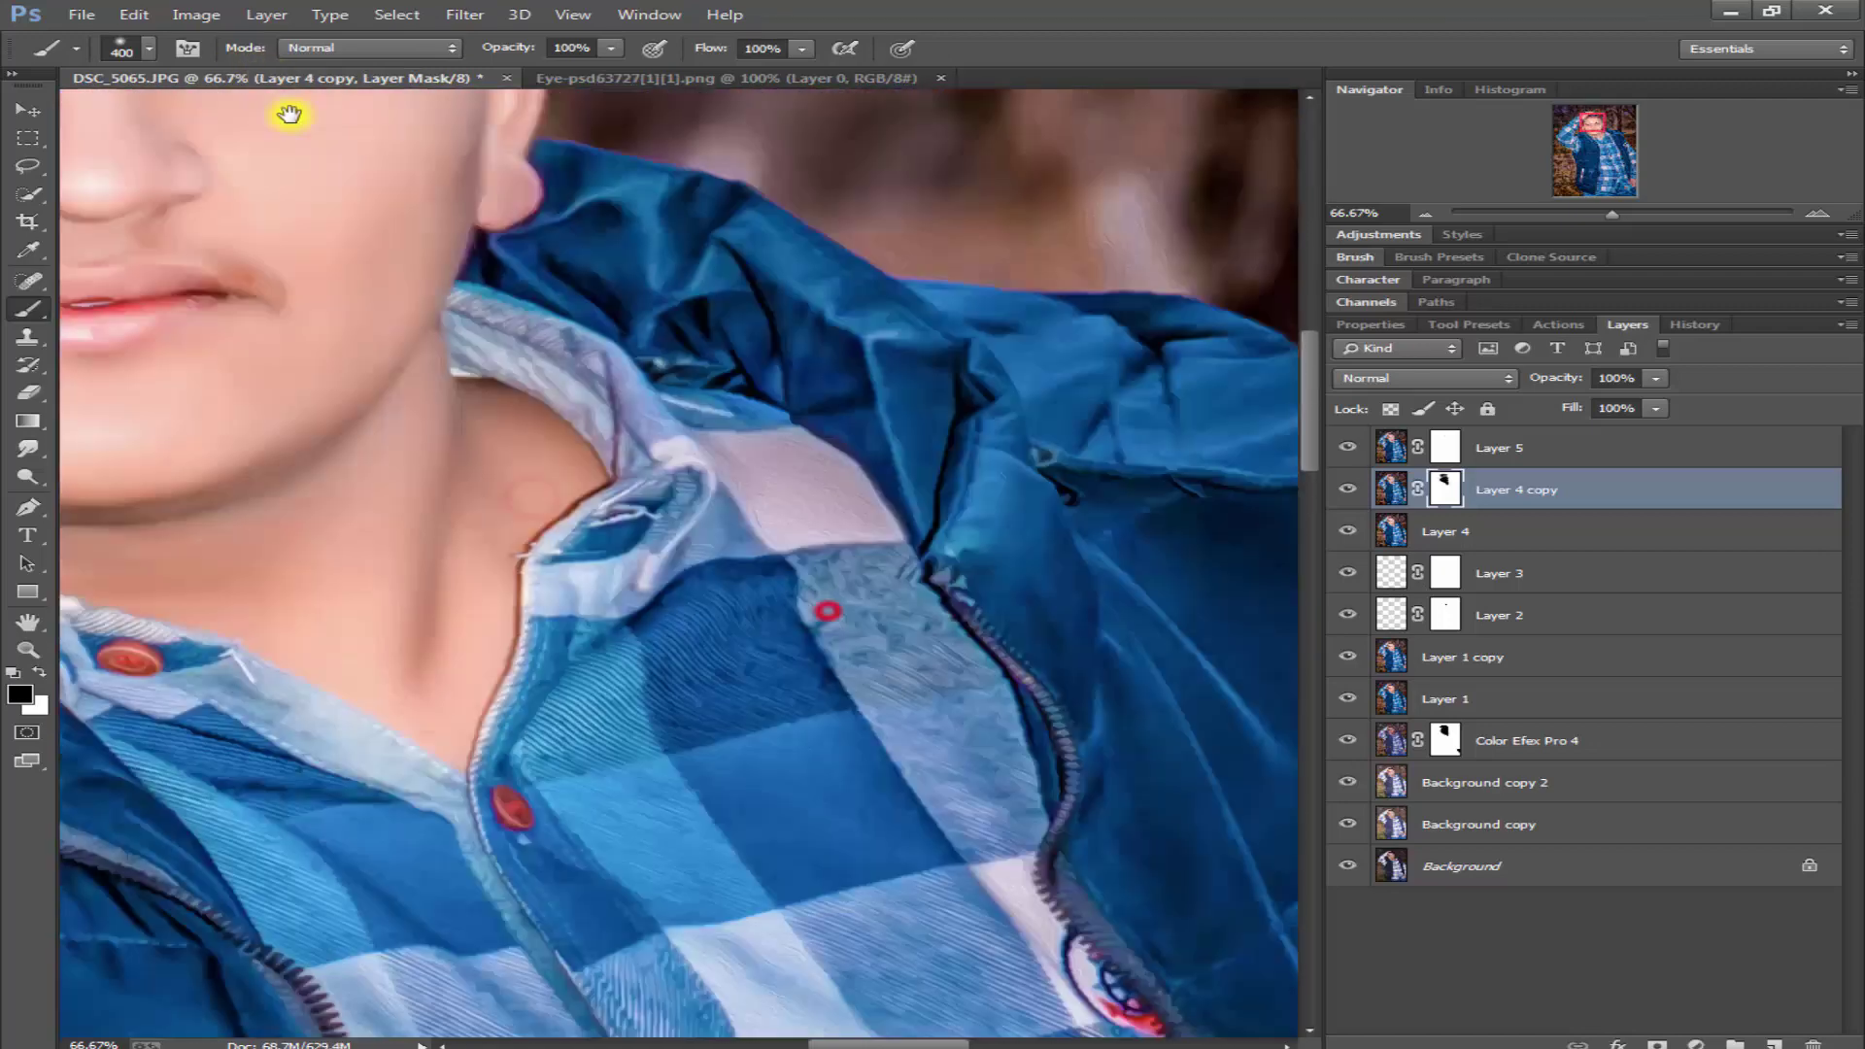
drag(679, 961, 699, 329)
drag(644, 835, 658, 373)
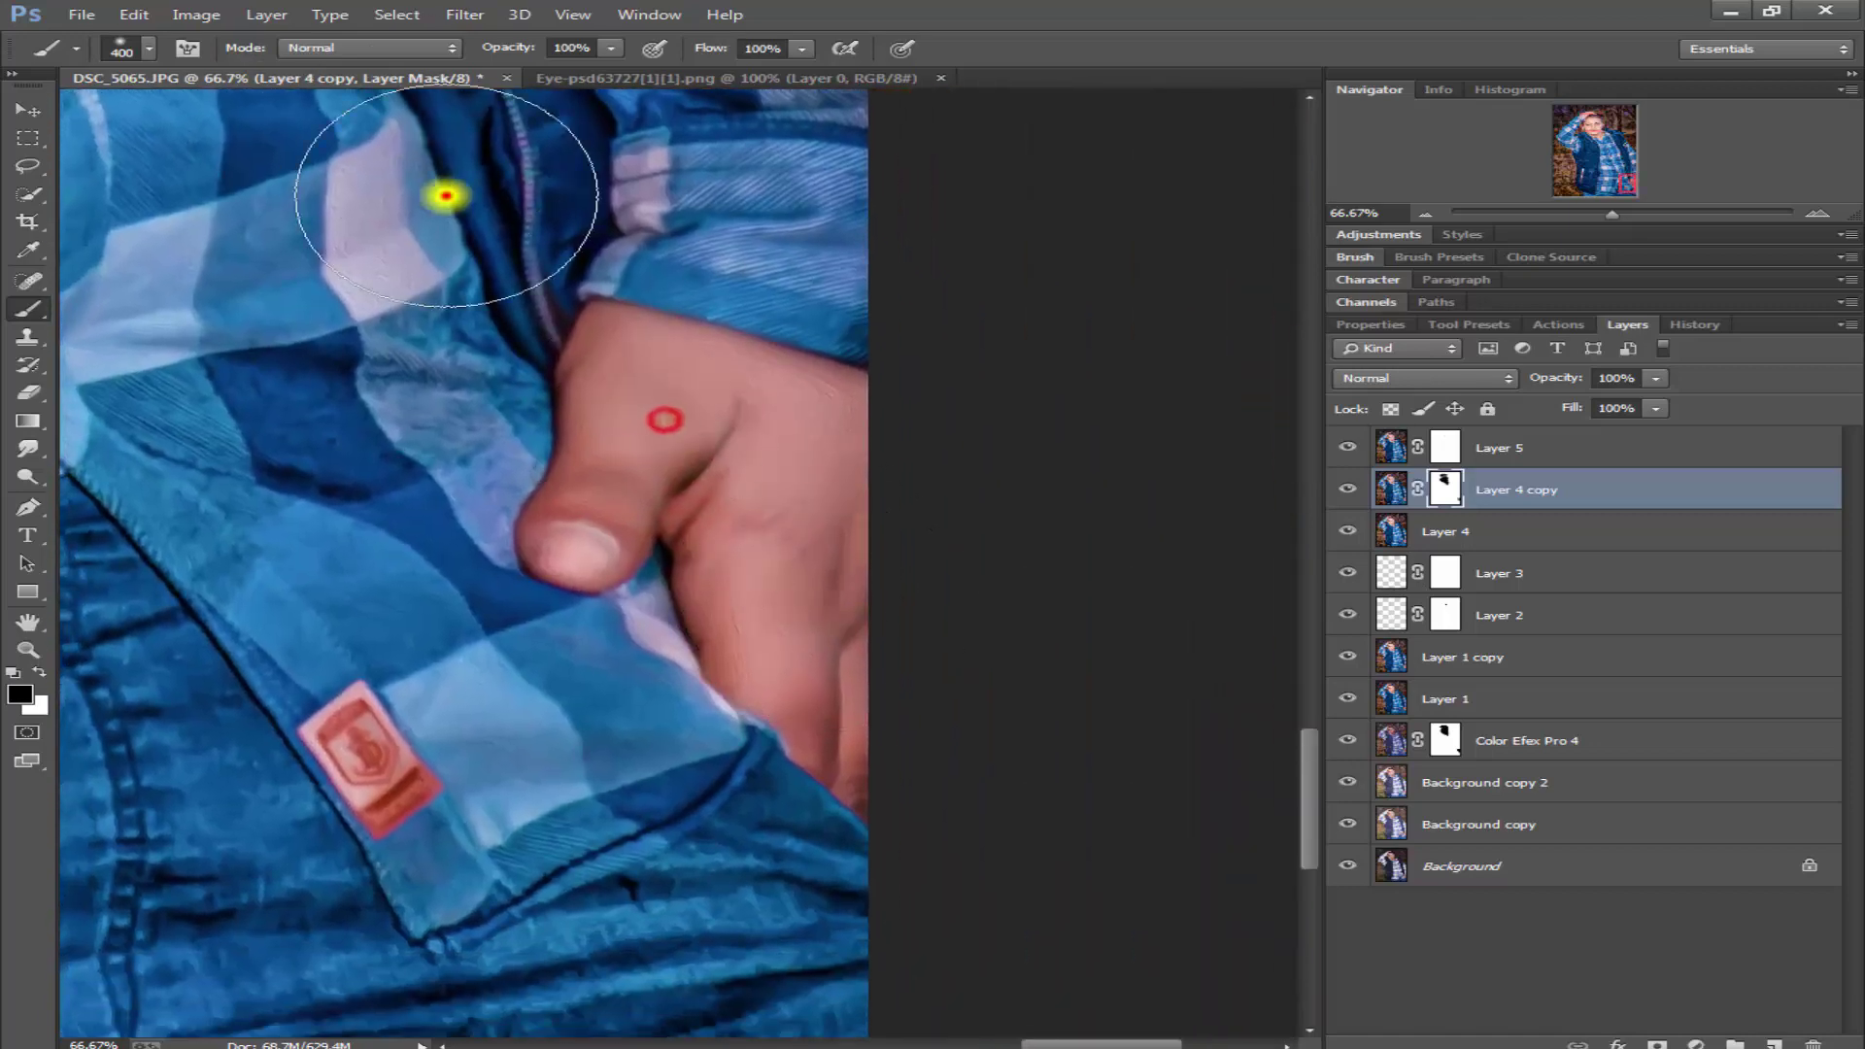
key(ctrl+0)
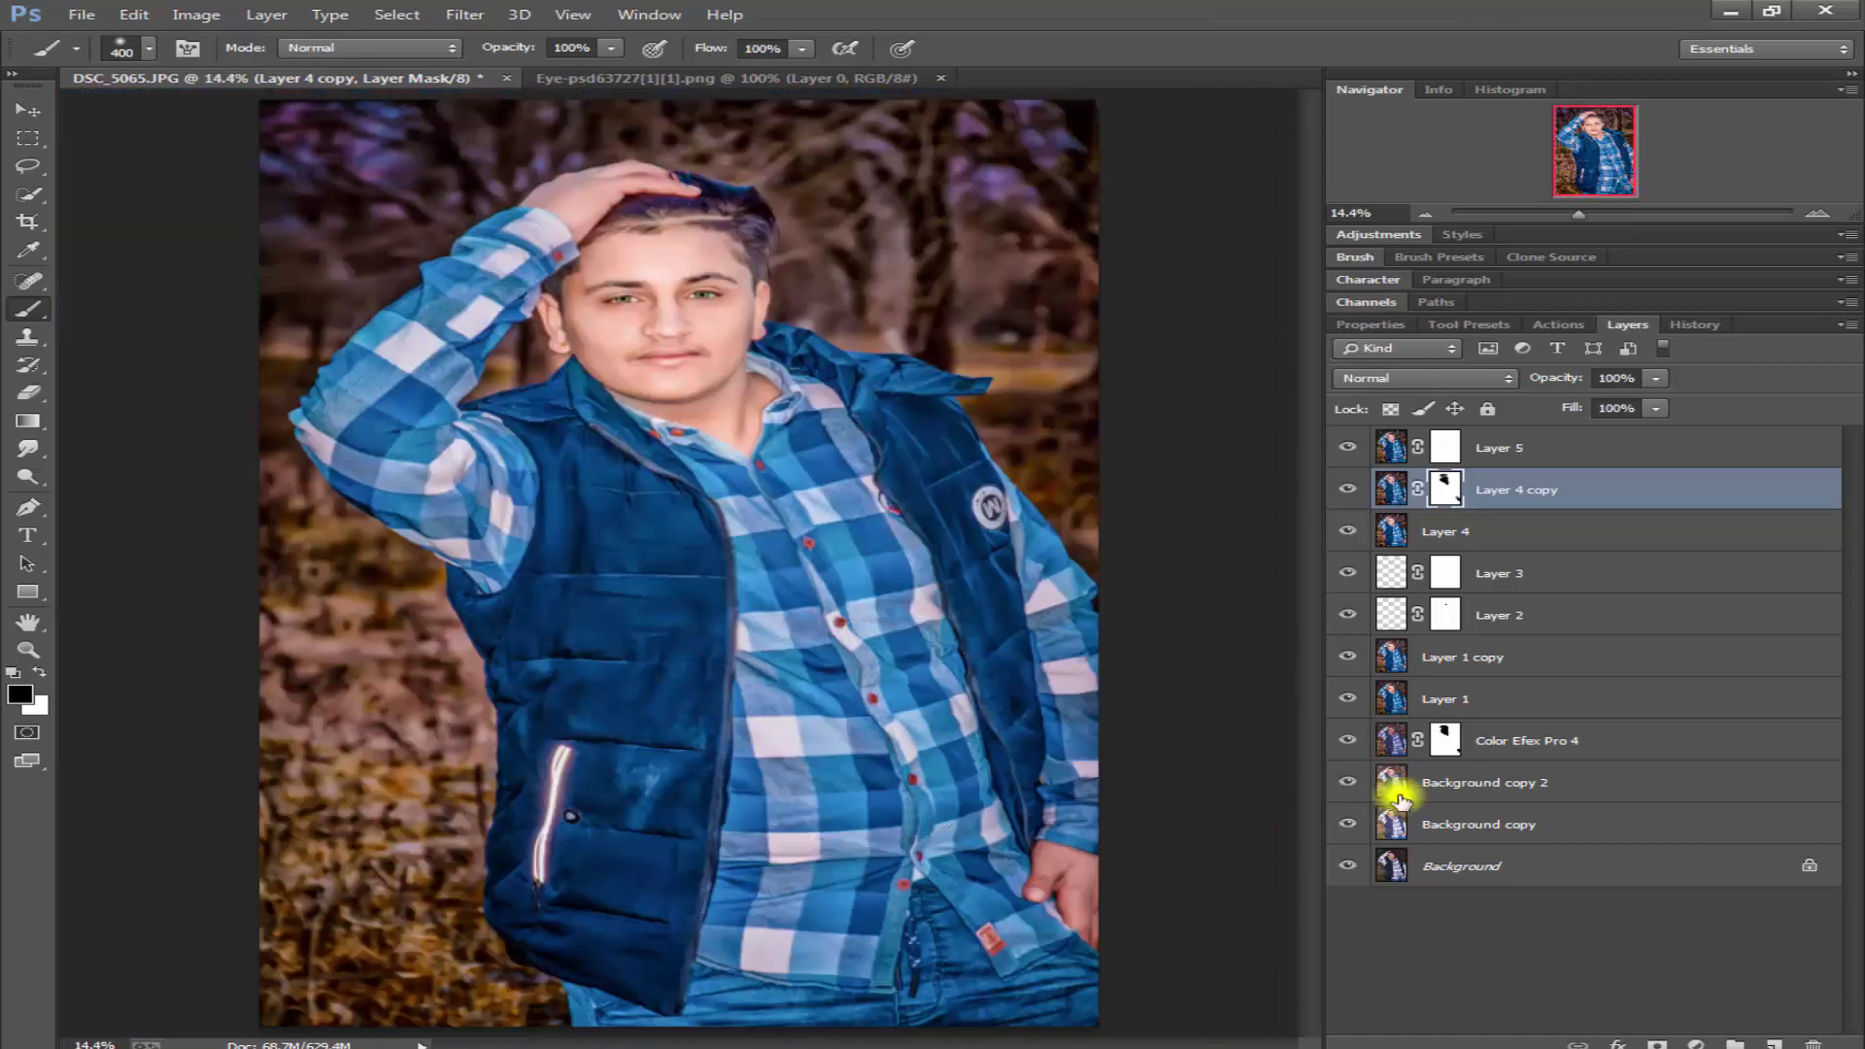
- Create Layer 6 at the top of the stack and stamp the merged image onto it
click(1772, 1044)
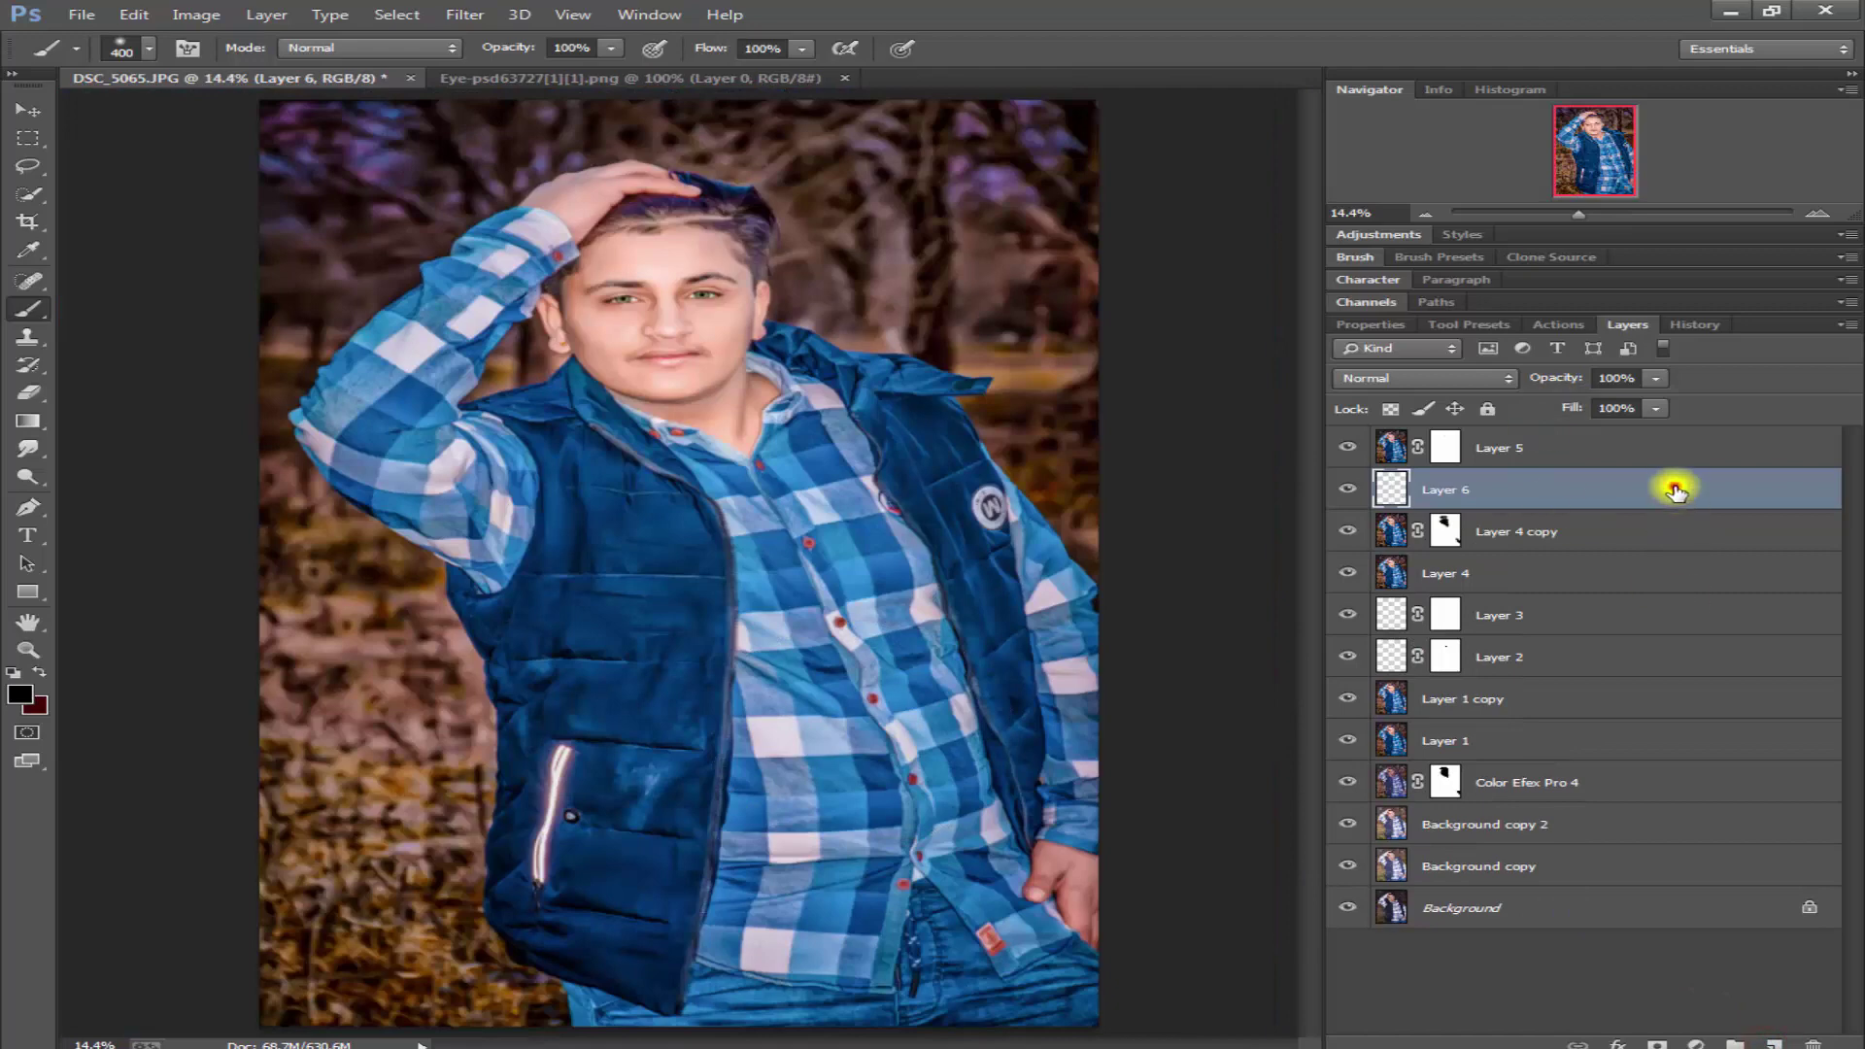
drag(1675, 490, 1668, 433)
click(190, 14)
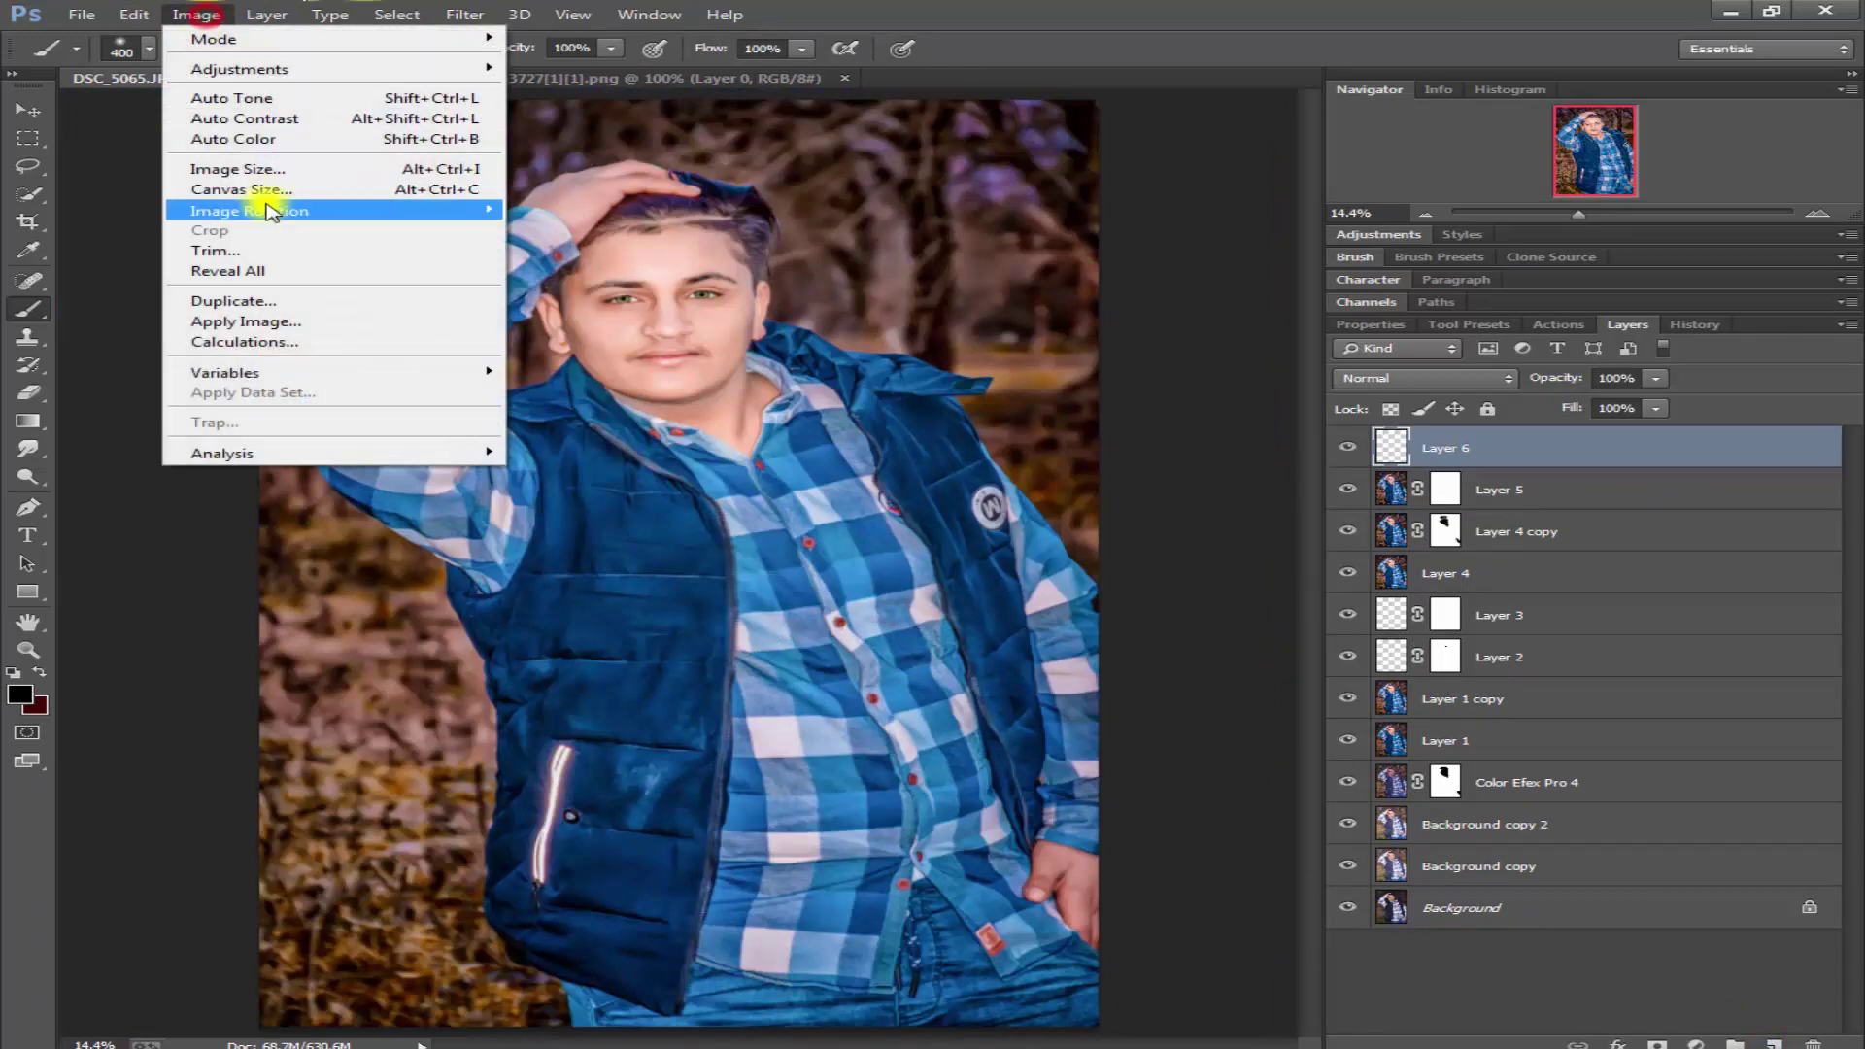
click(335, 316)
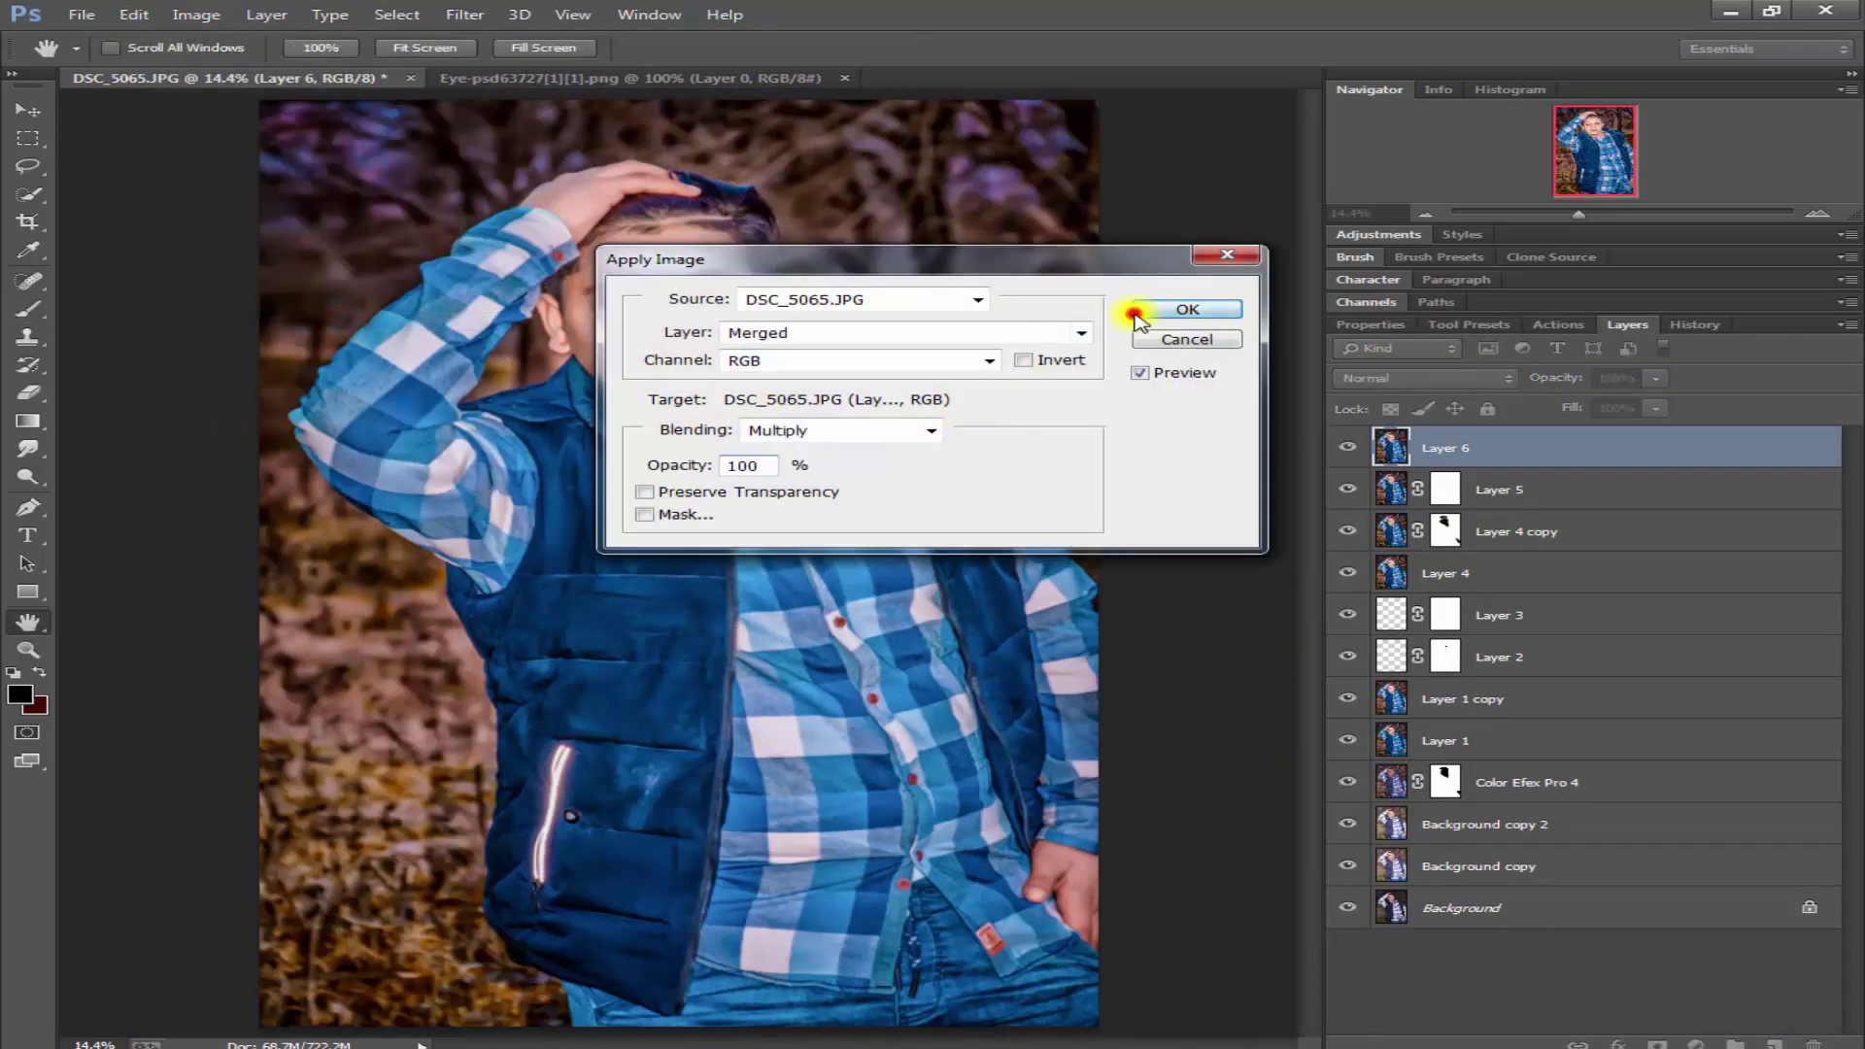
click(1186, 308)
- Apply Camera Raw to Layer 6 with Exposure +0.25, Highlights and Shadows +18, Vibrance +100
click(465, 15)
click(626, 145)
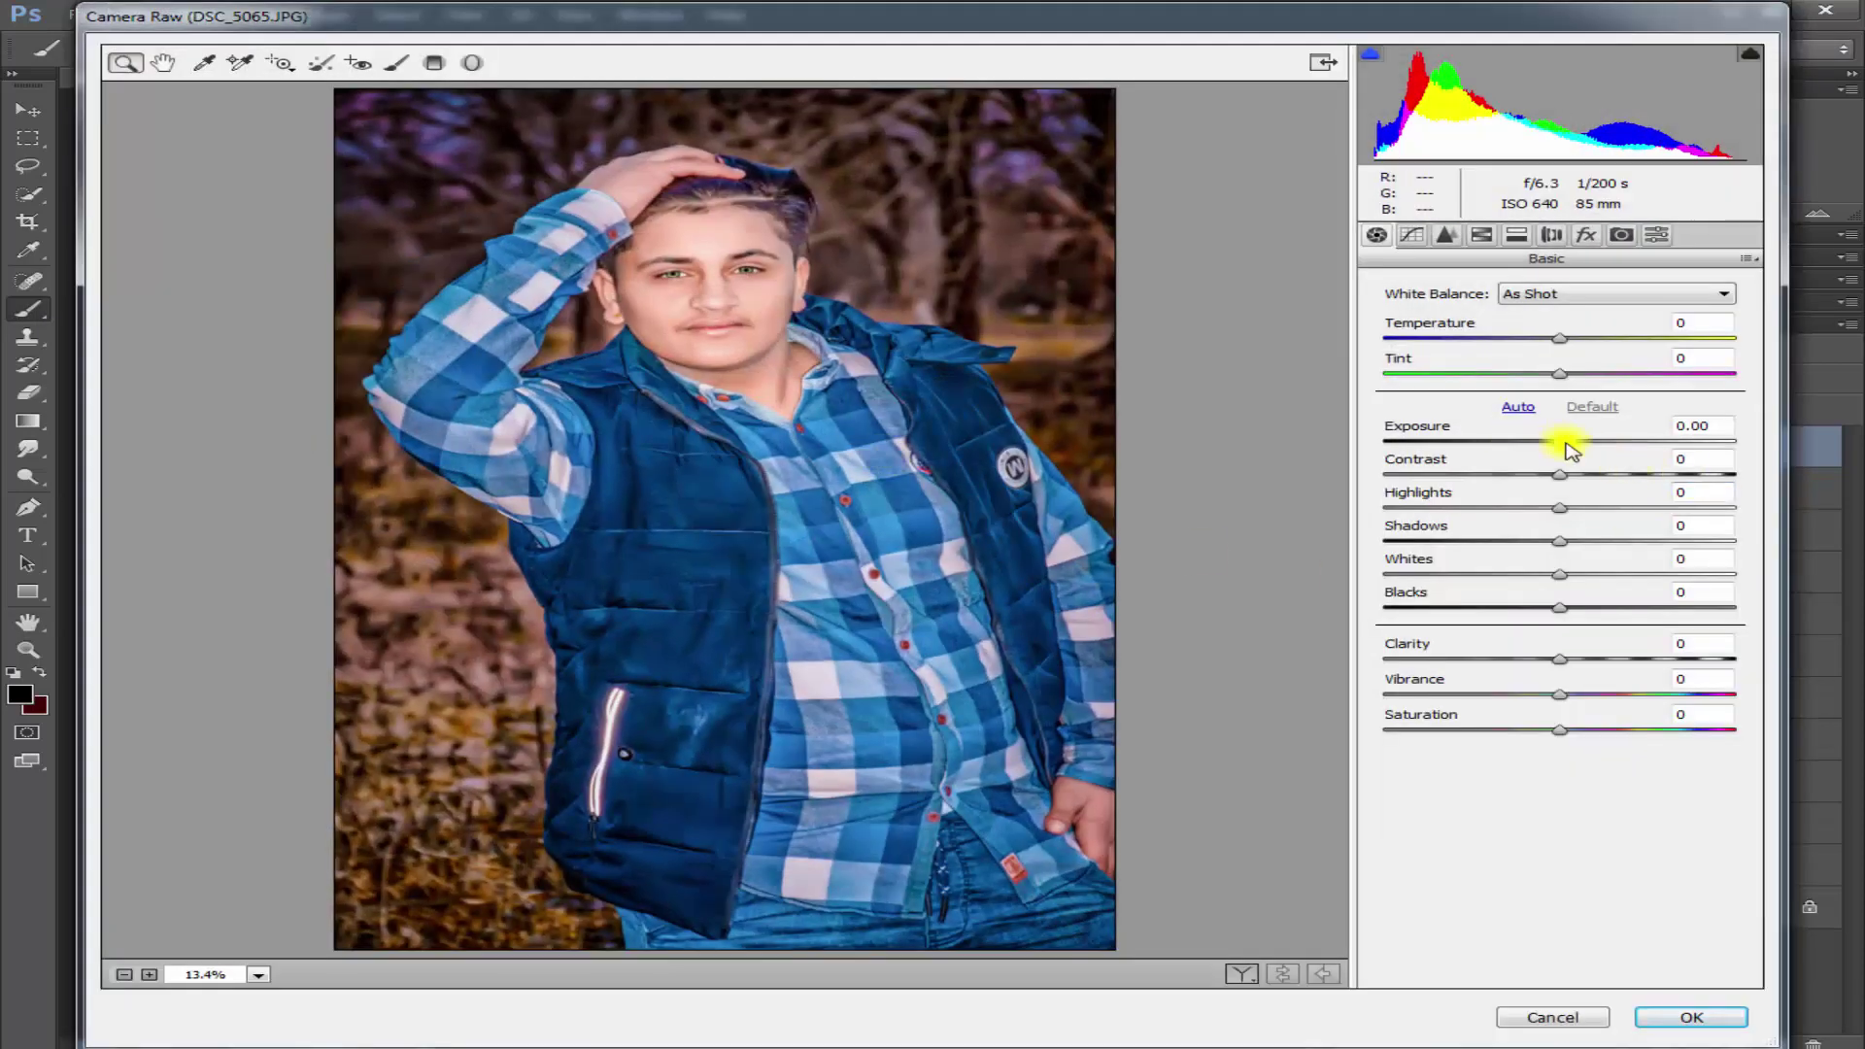
drag(1566, 442, 1614, 512)
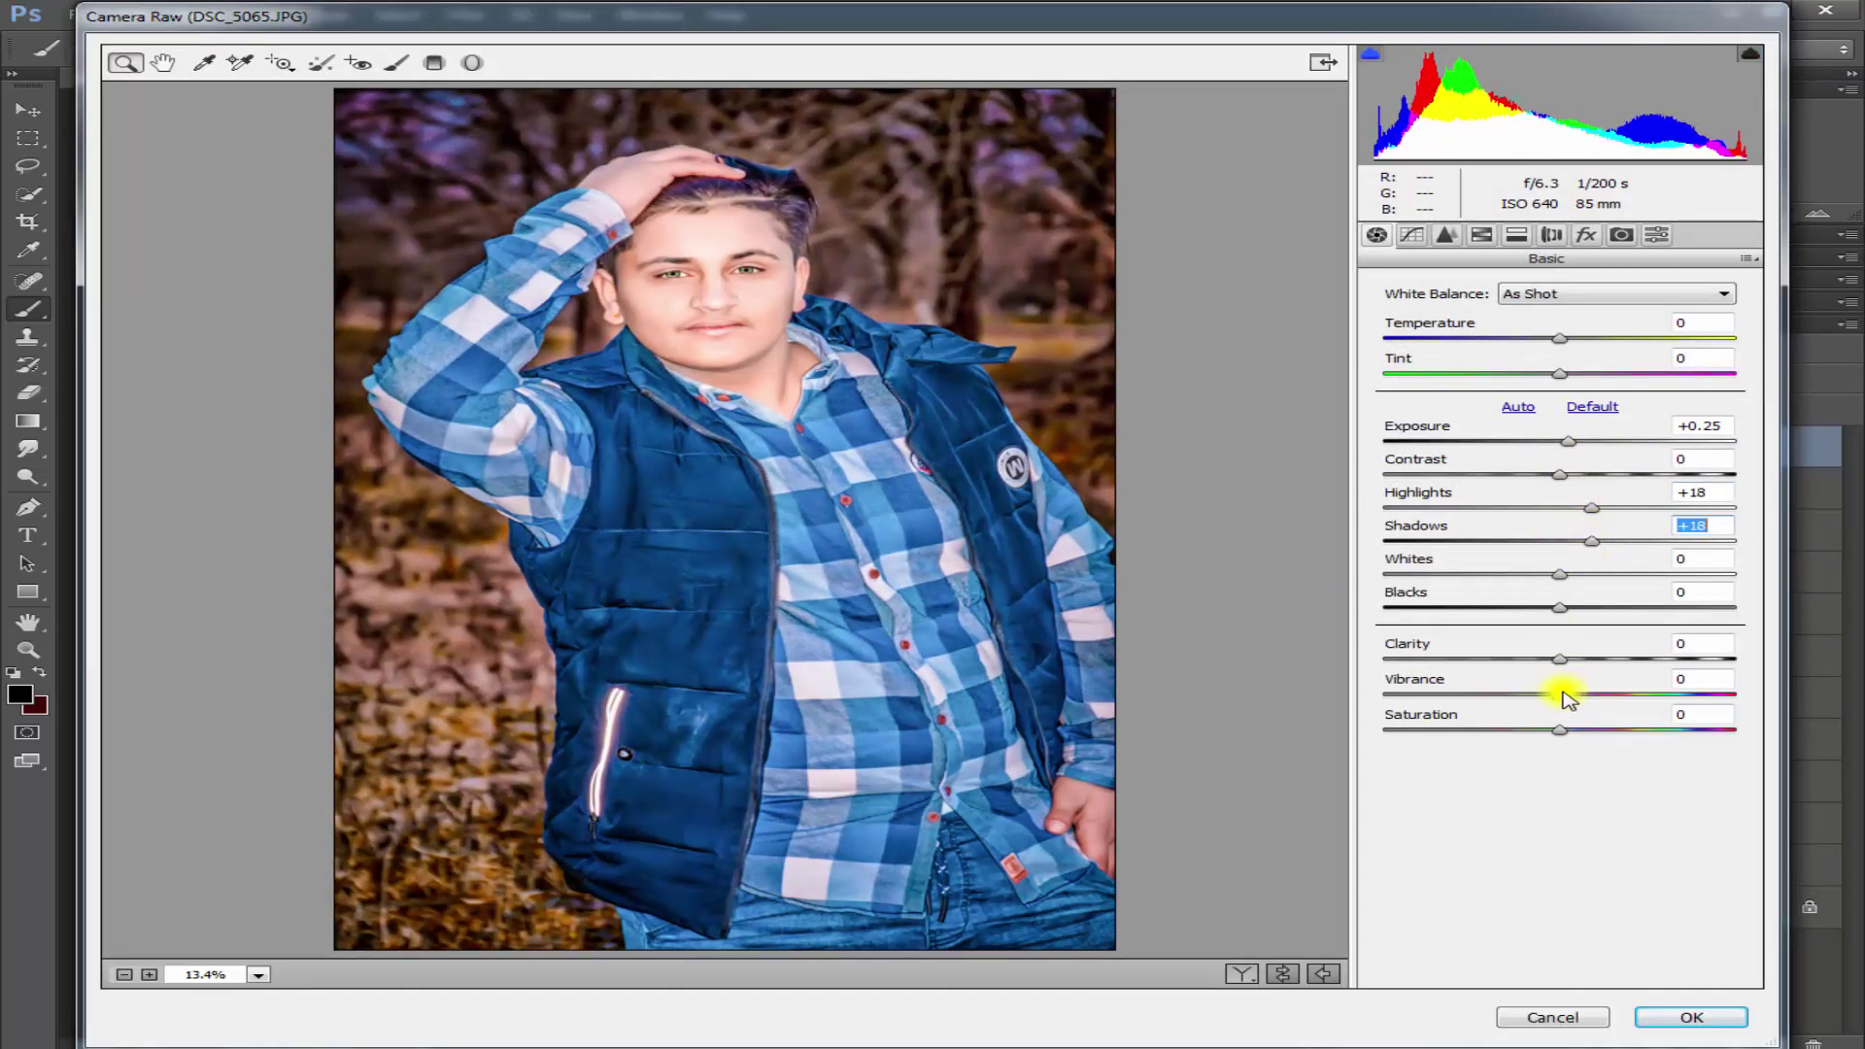
drag(1583, 692, 1744, 719)
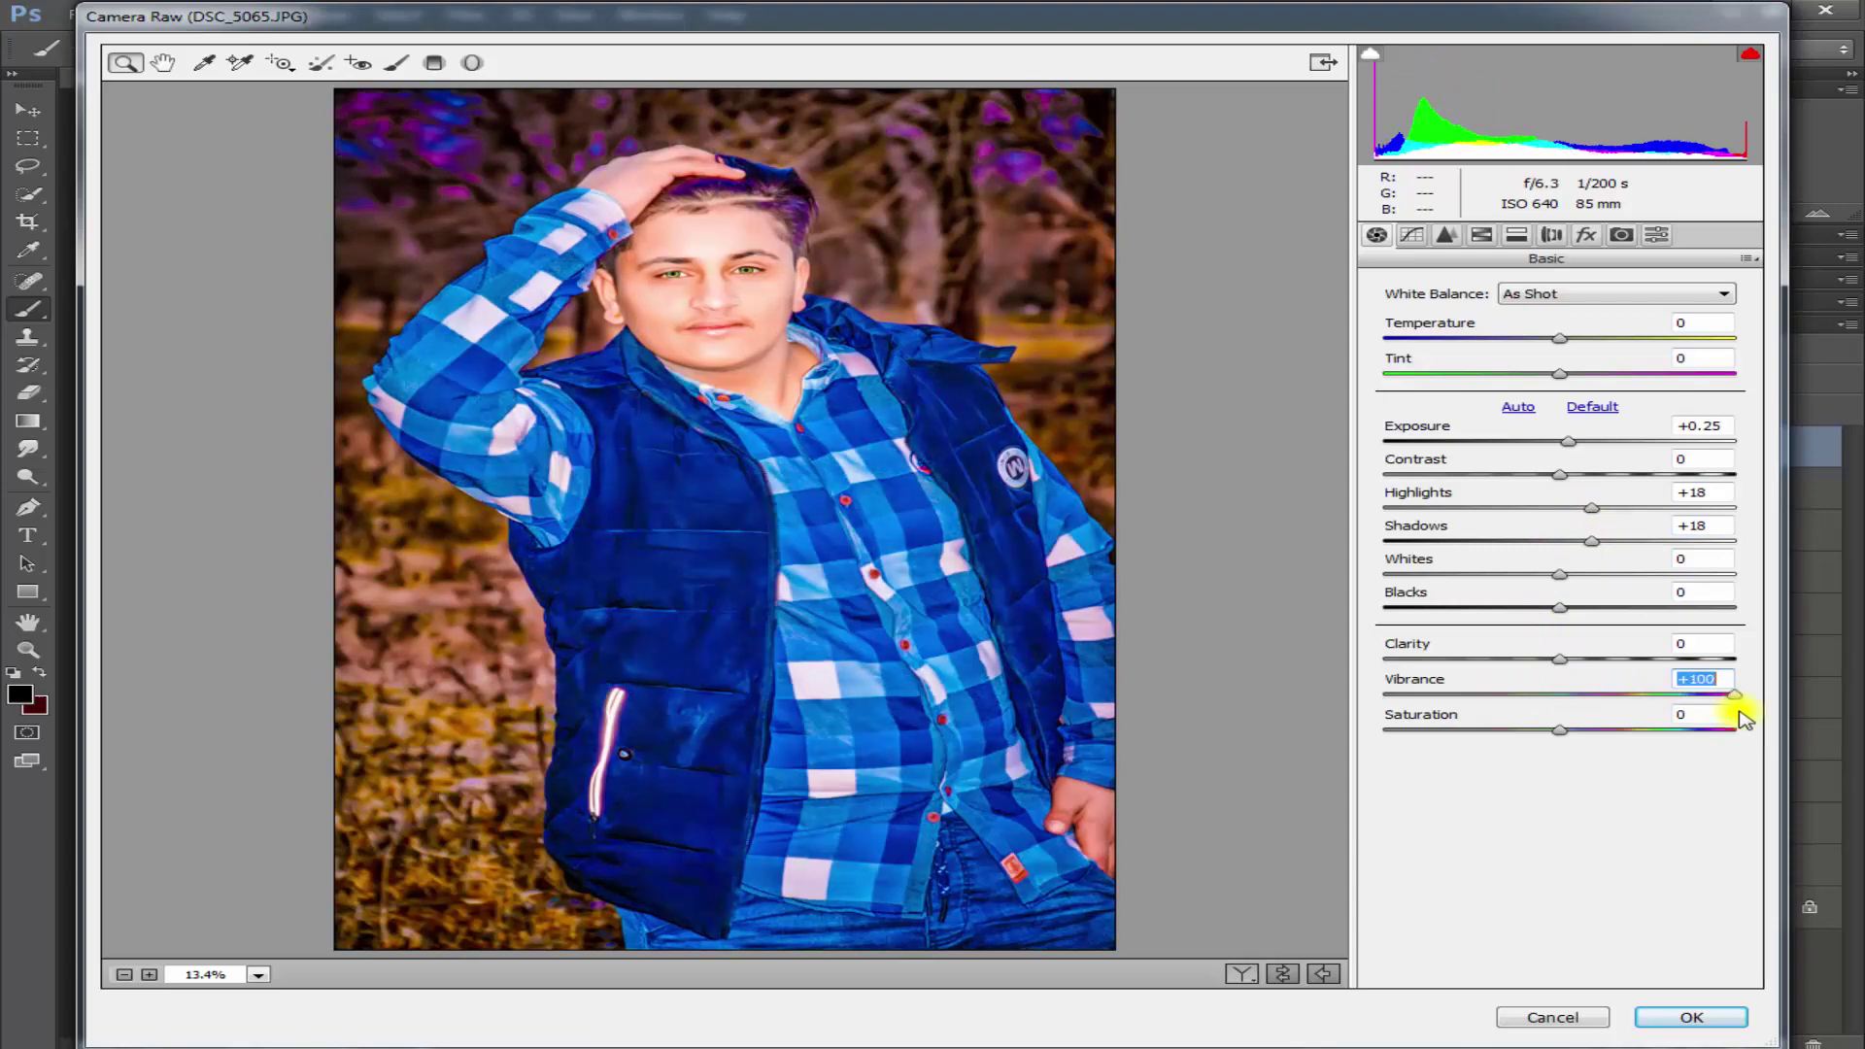
click(1729, 1017)
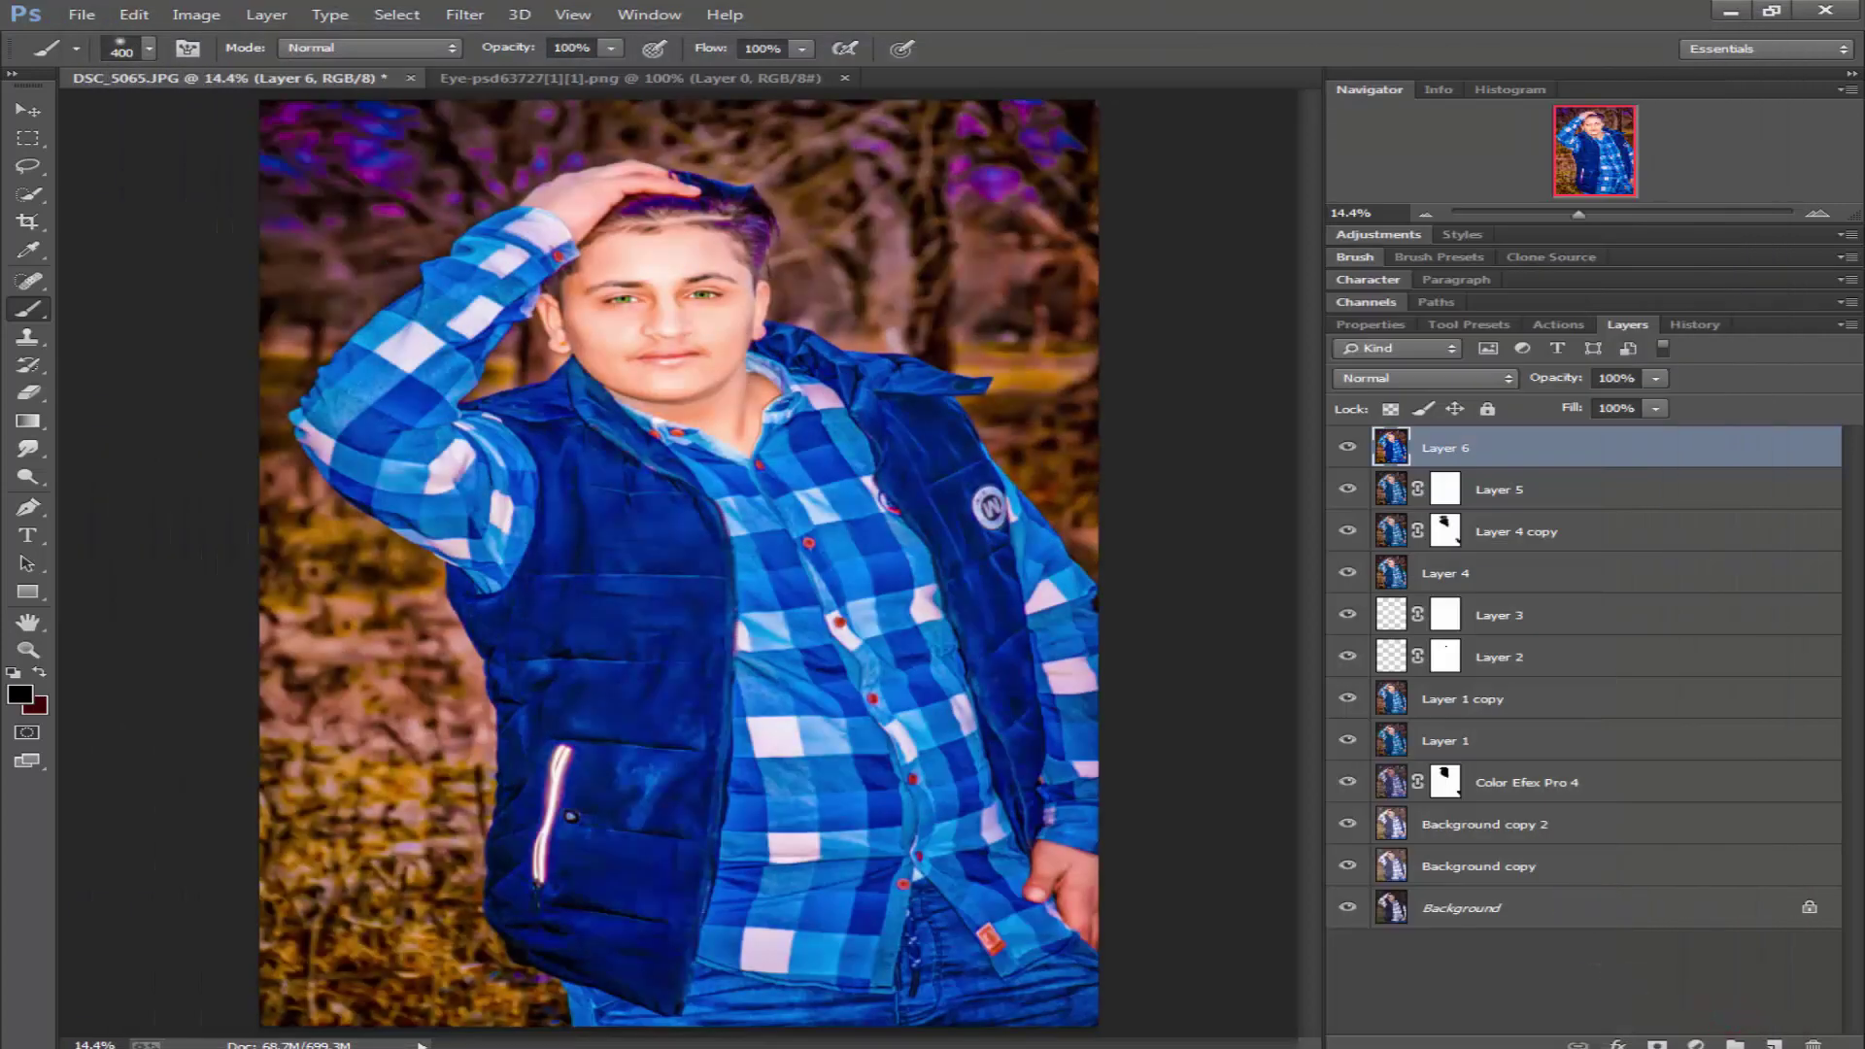
- Mask Layer 6 and paint out its effect over the hair, forehead, left eye and chin
click(1651, 1044)
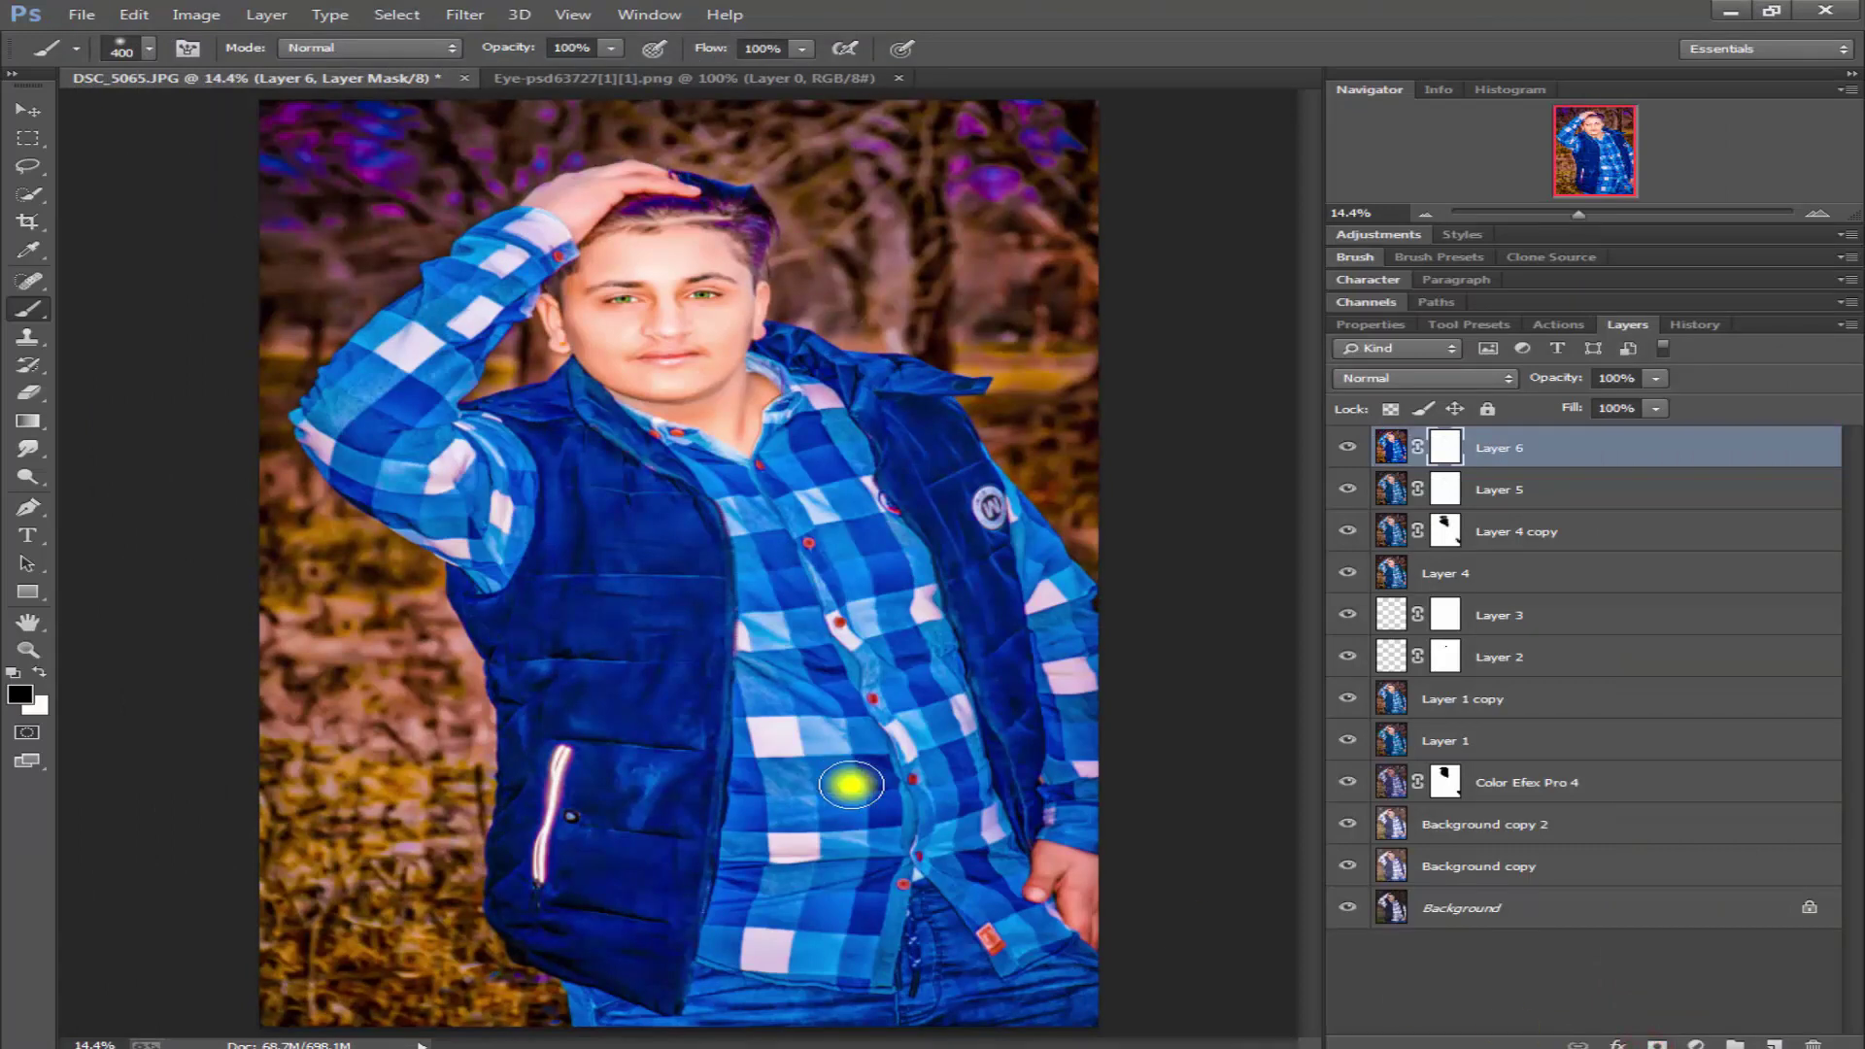
drag(681, 200, 786, 192)
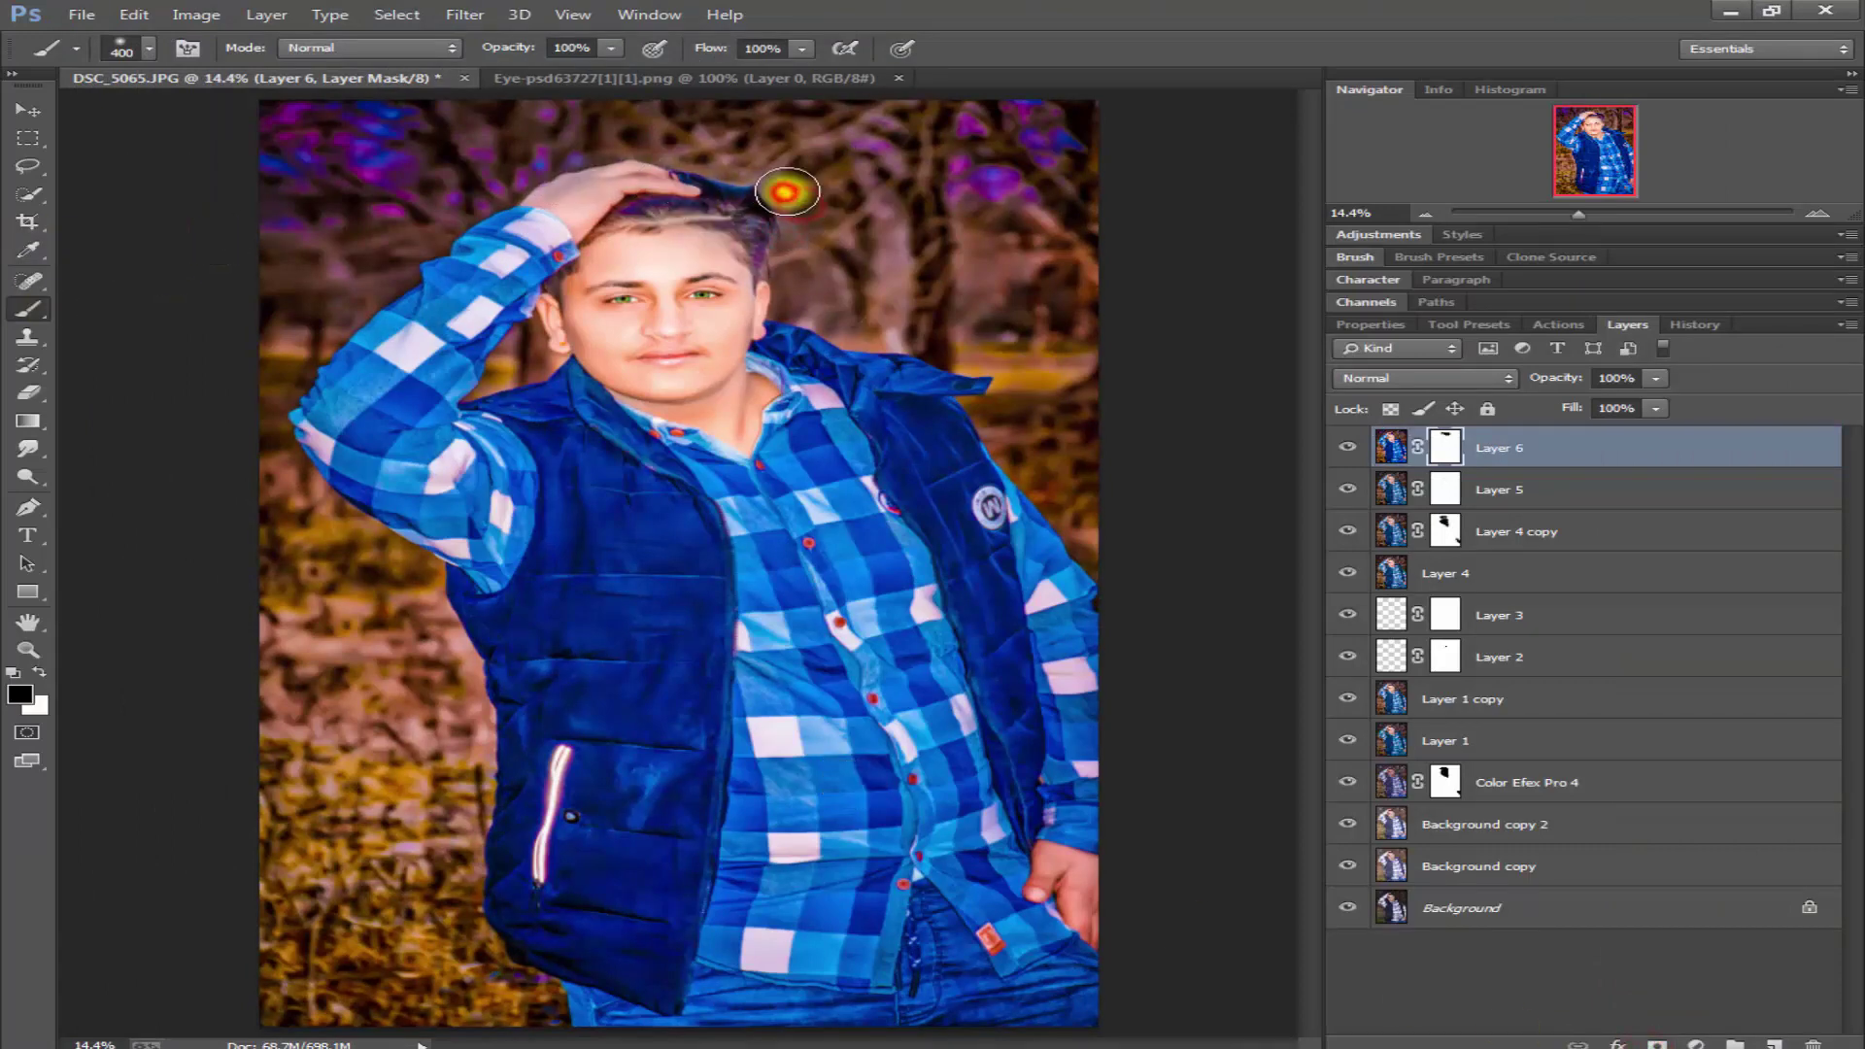
click(816, 213)
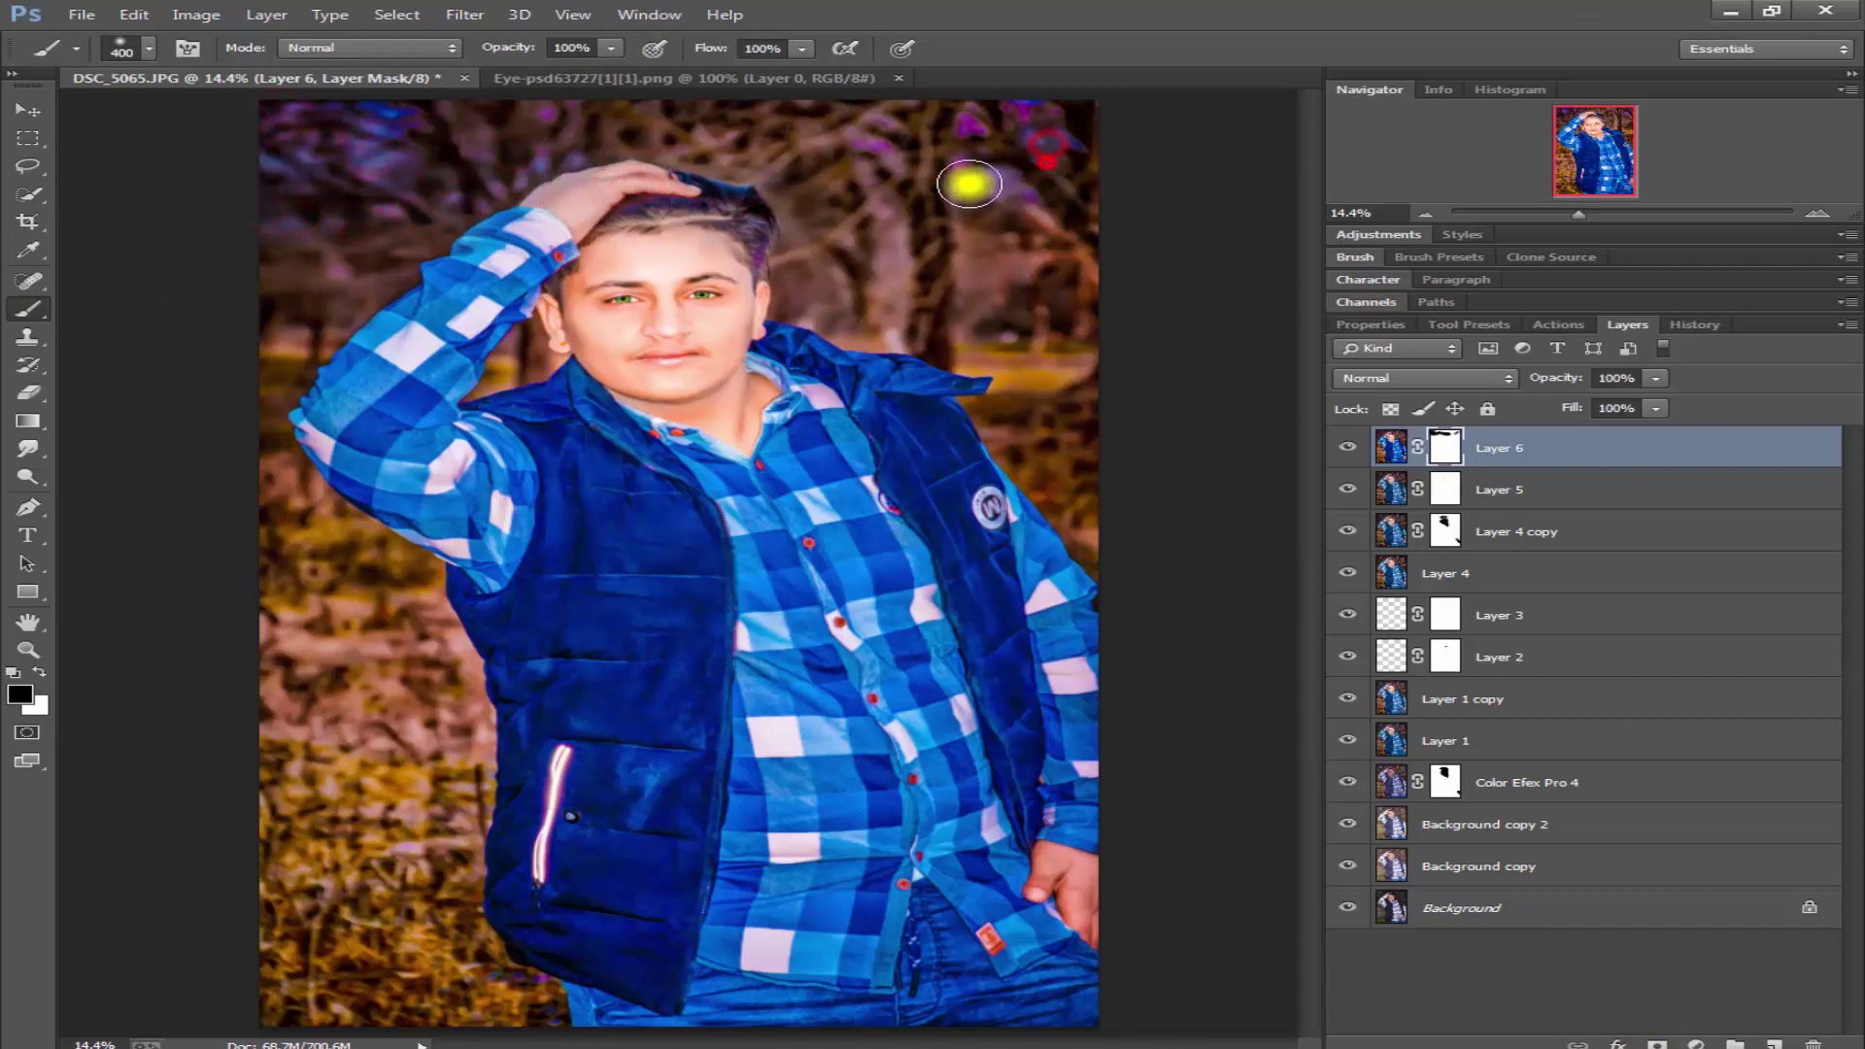
drag(666, 238, 712, 237)
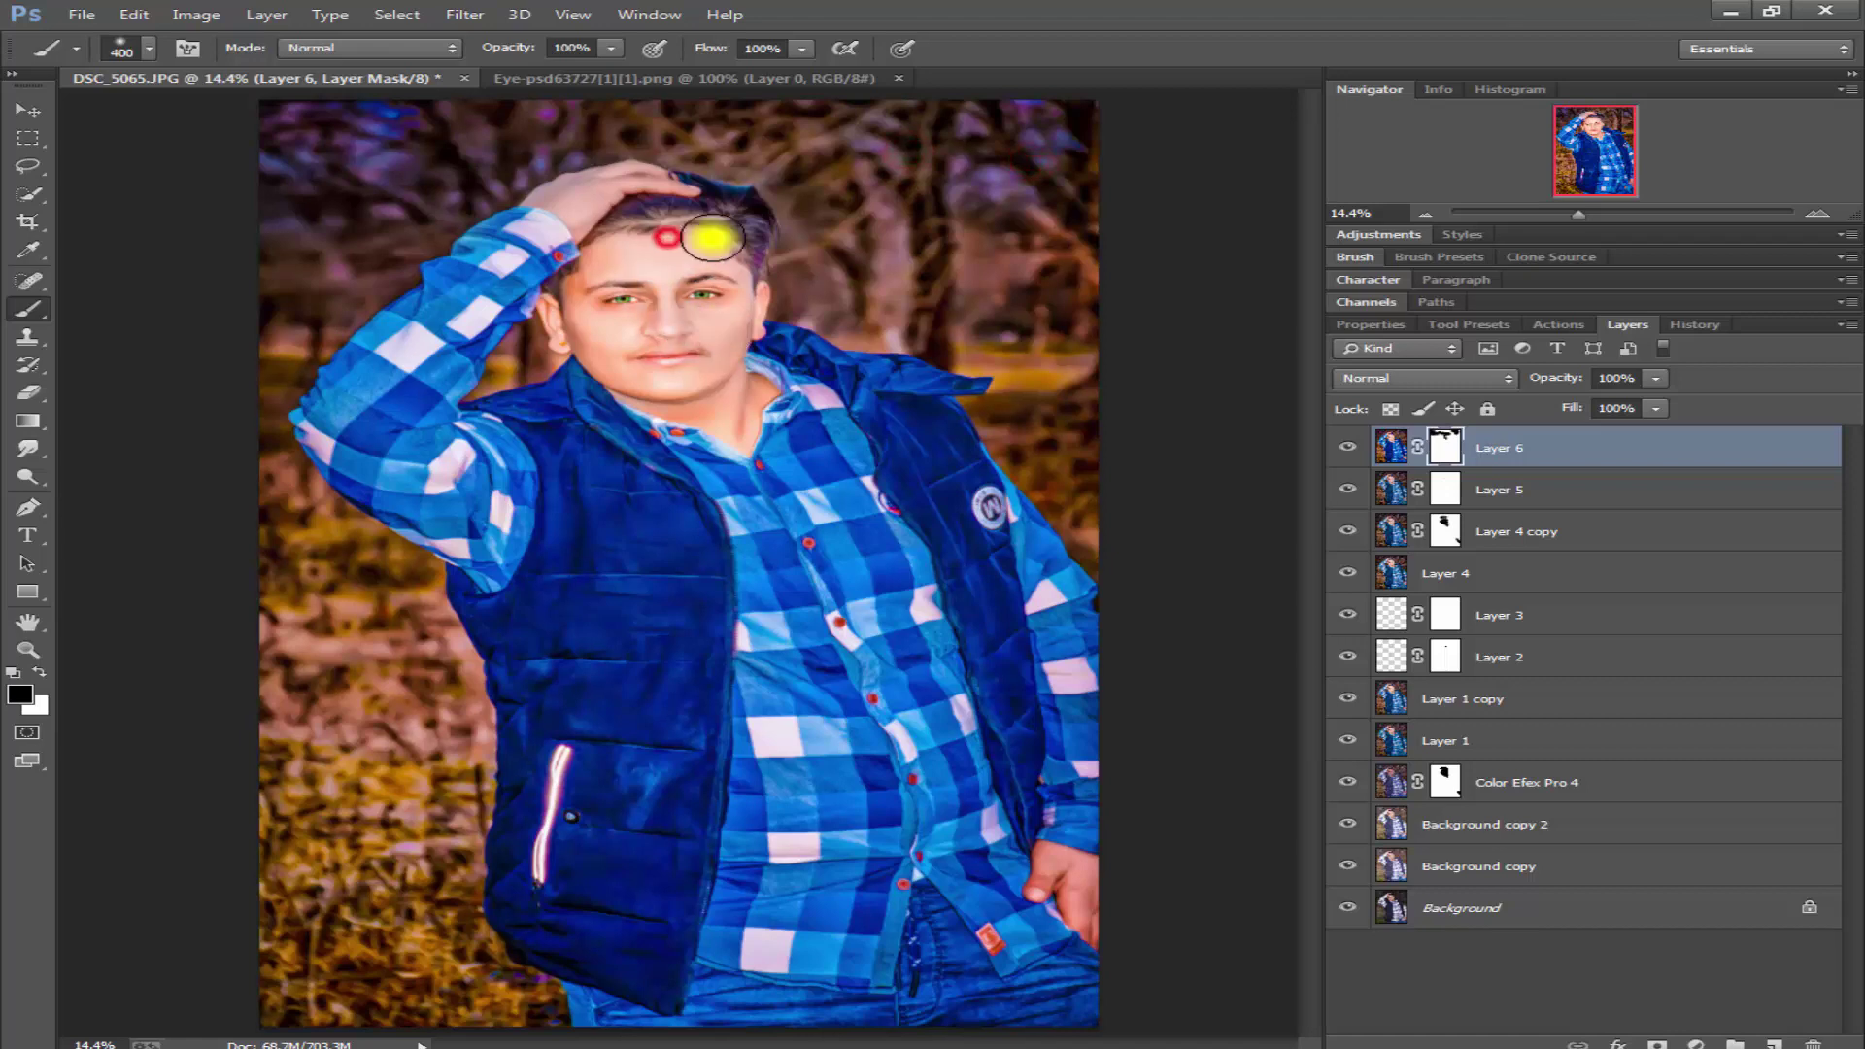
click(604, 320)
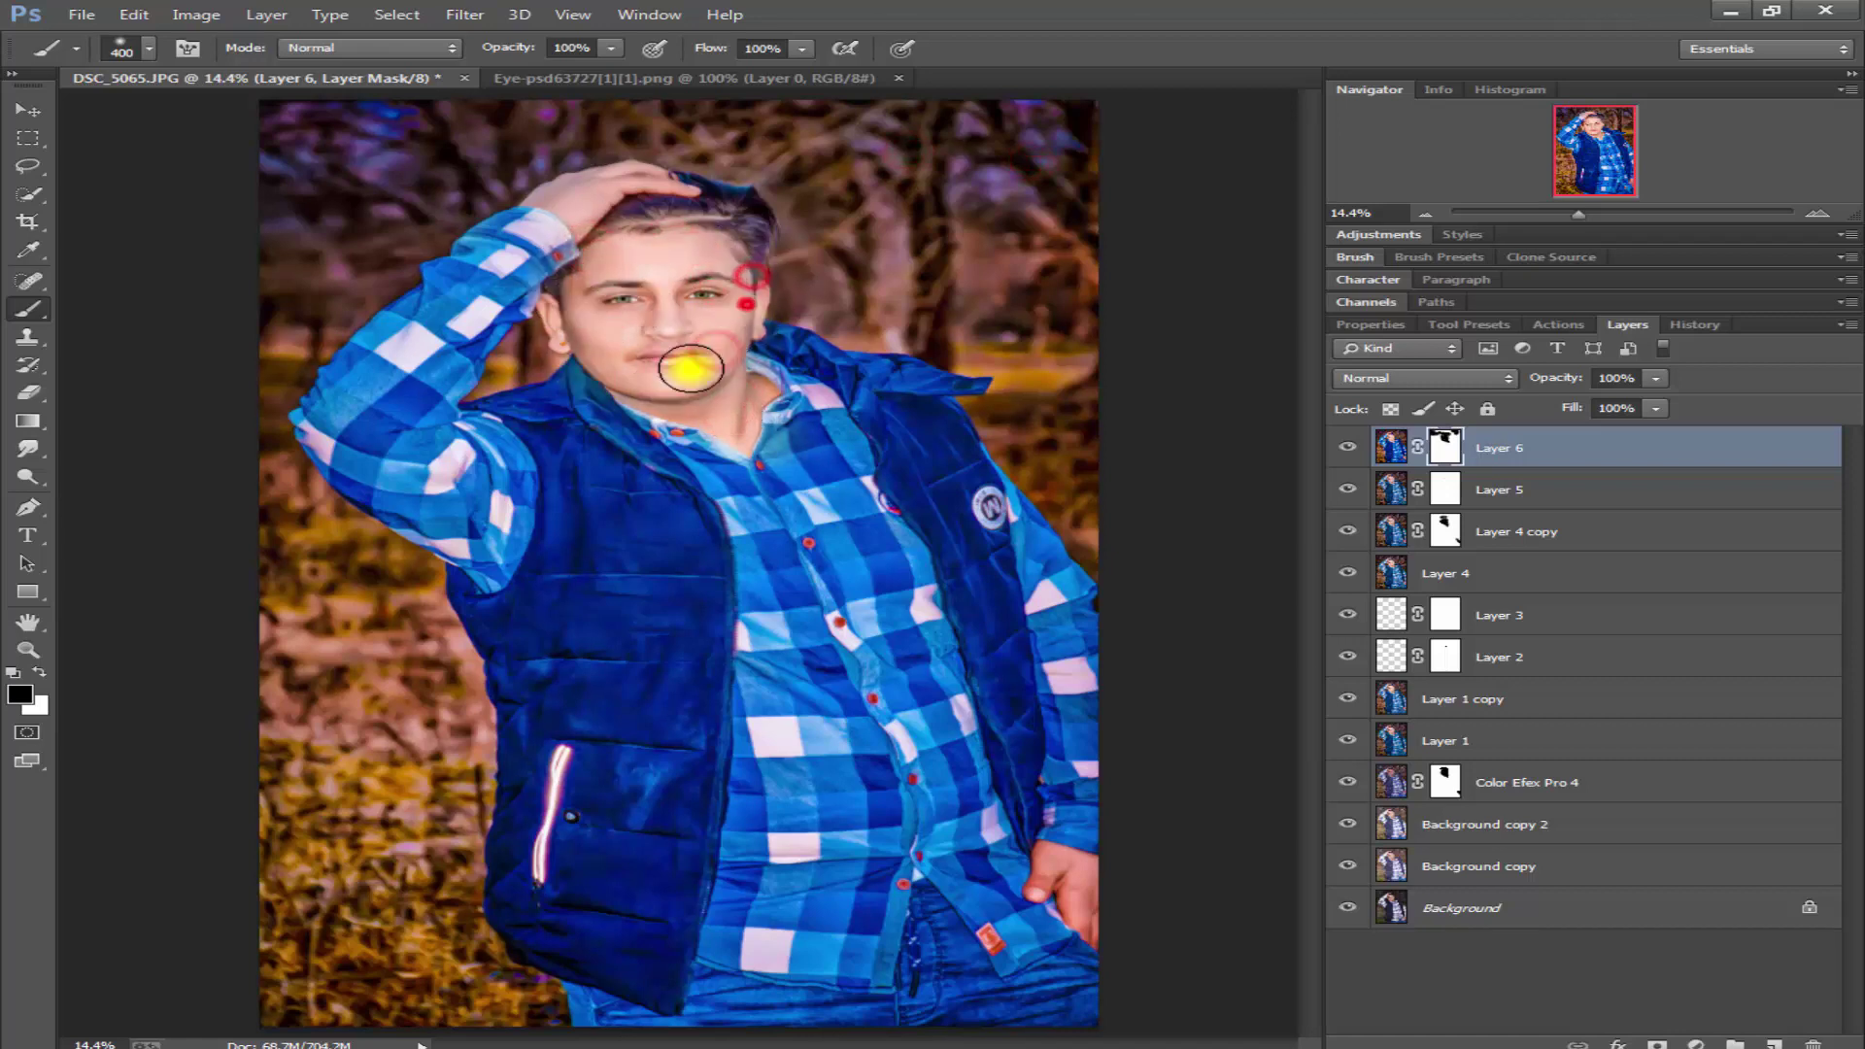
drag(598, 258, 583, 287)
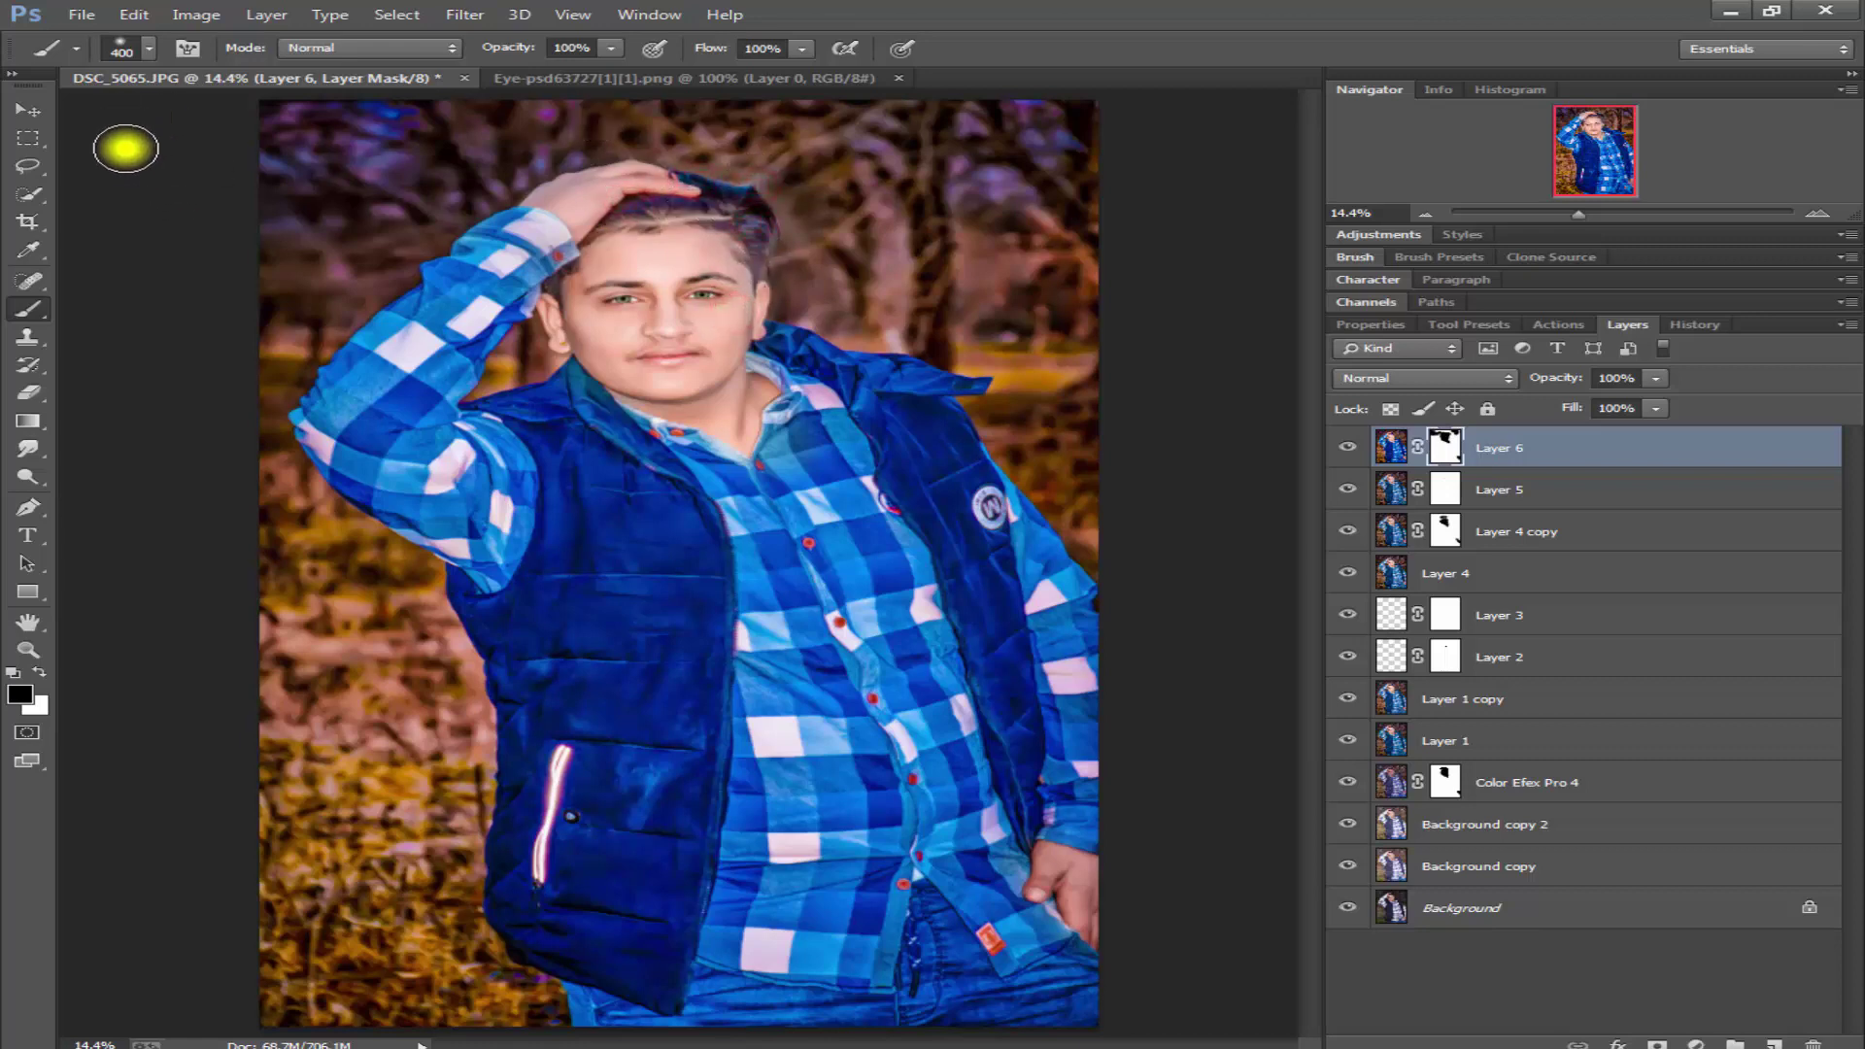
click(25, 114)
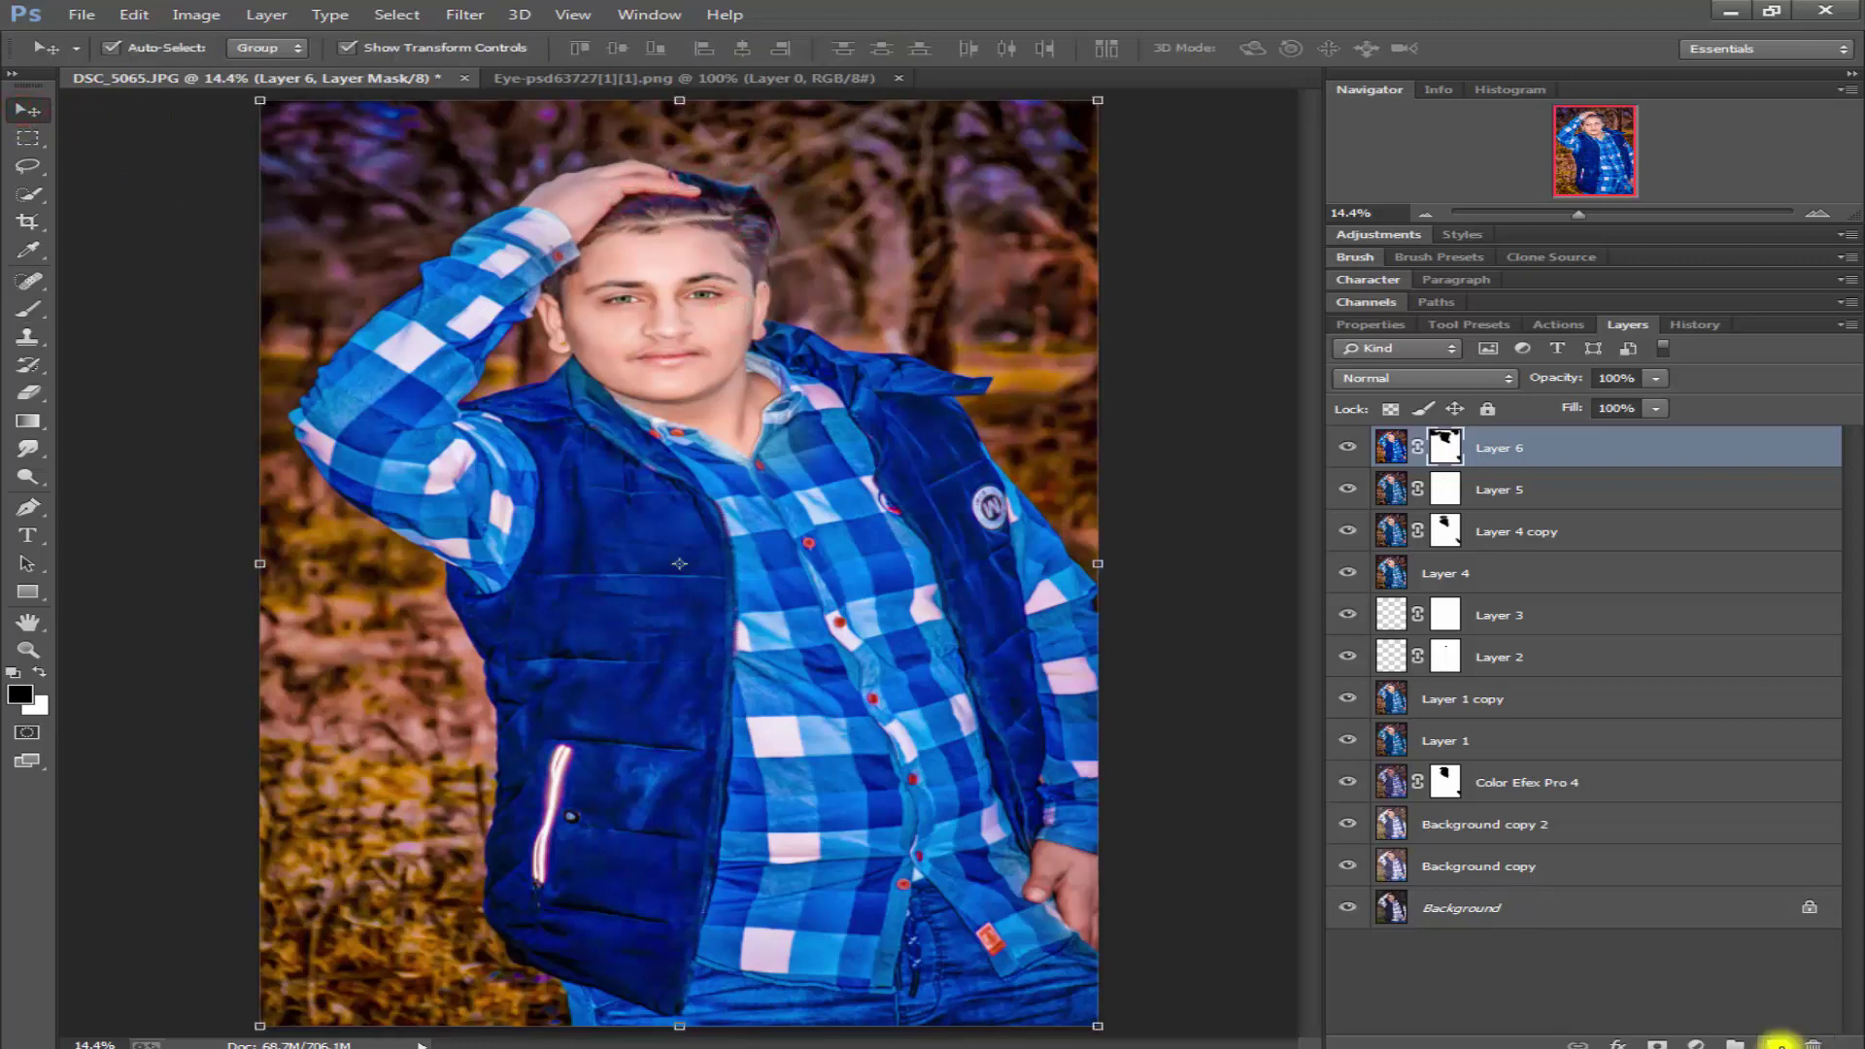
- Create Layer 7 above Layer 6, apply the merged image to it, and launch Color Efex Pro 4
click(1779, 1045)
click(197, 14)
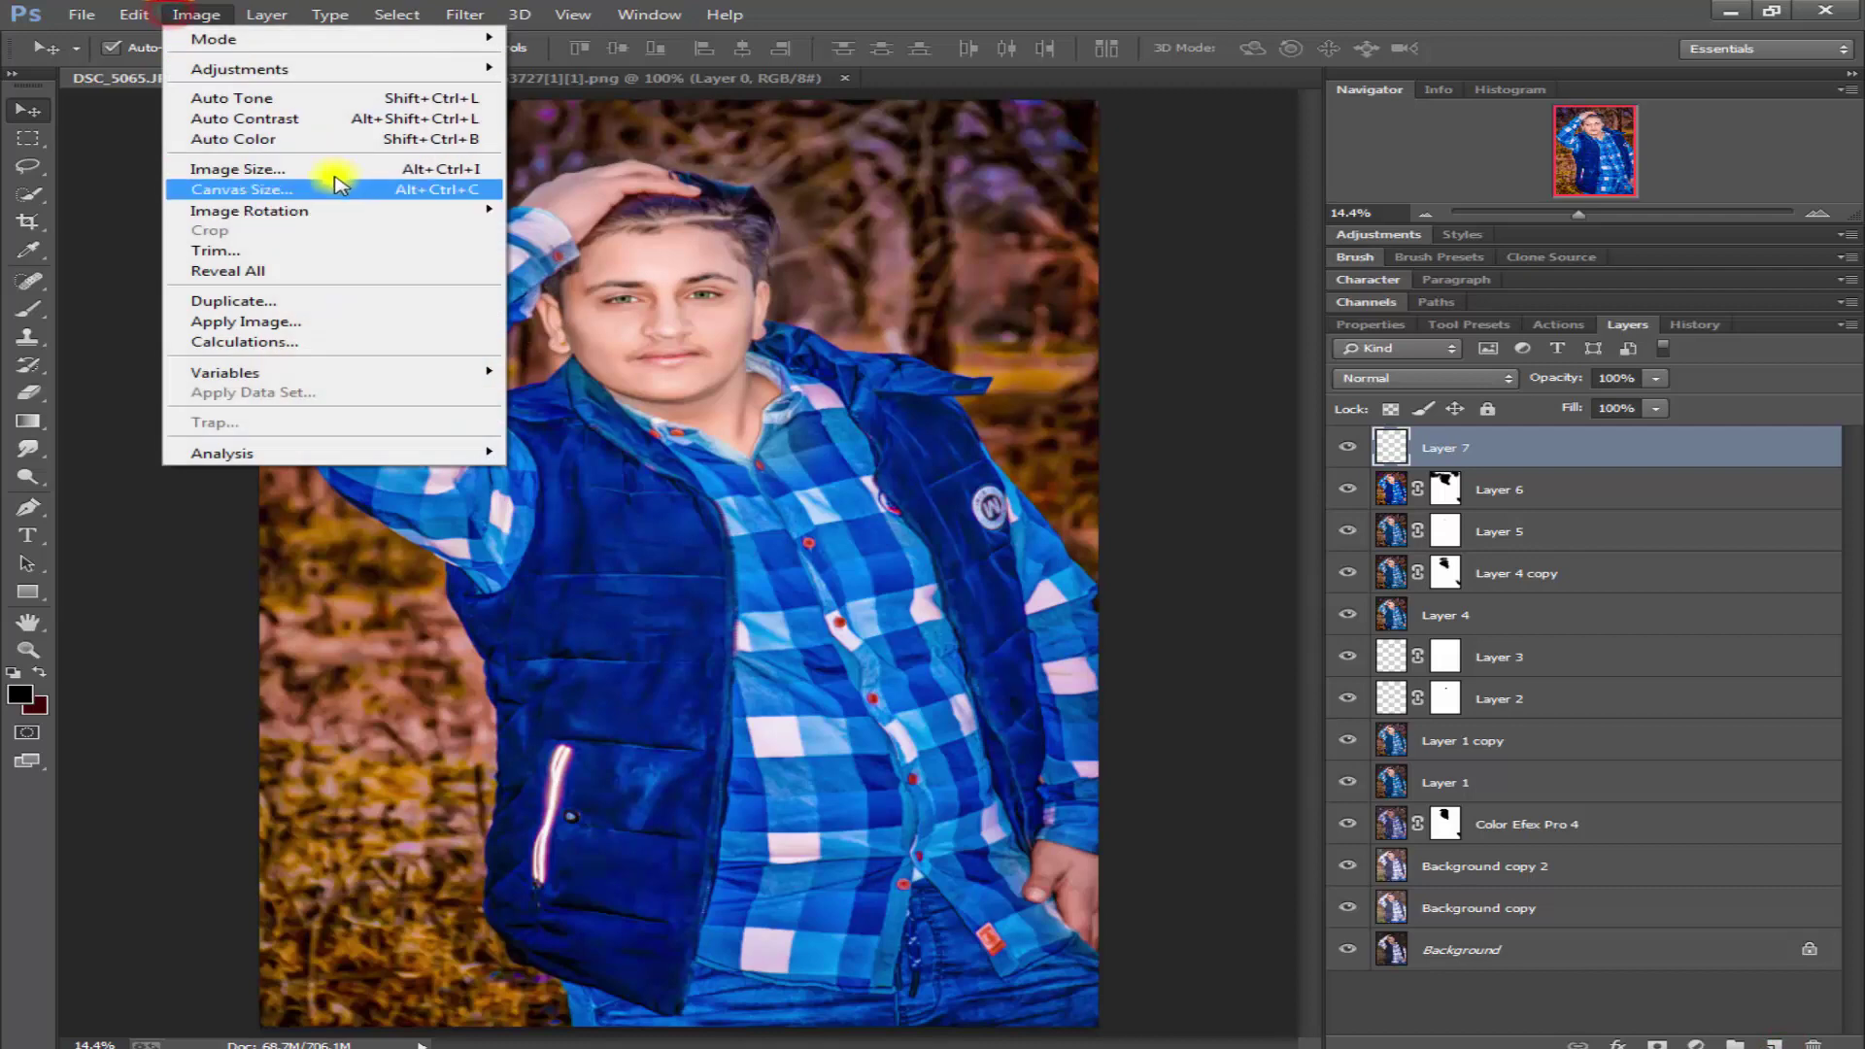
click(377, 320)
click(1158, 320)
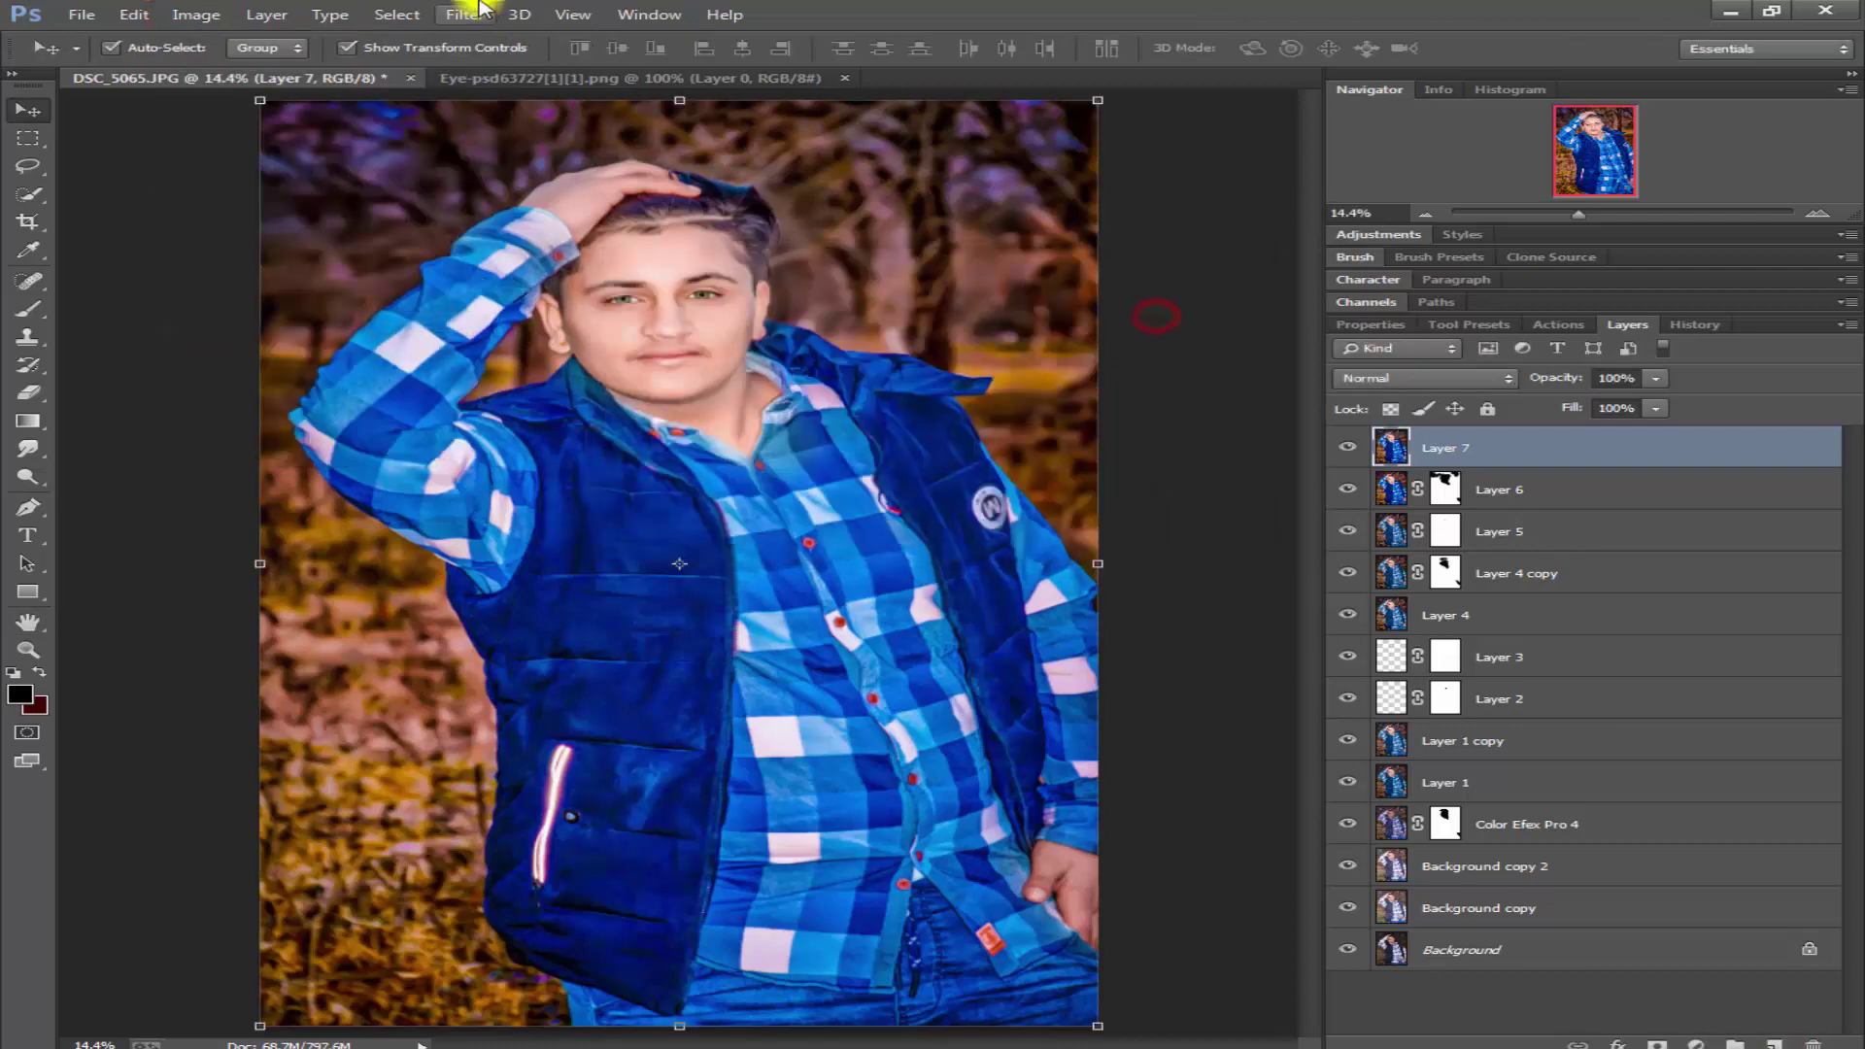
click(464, 14)
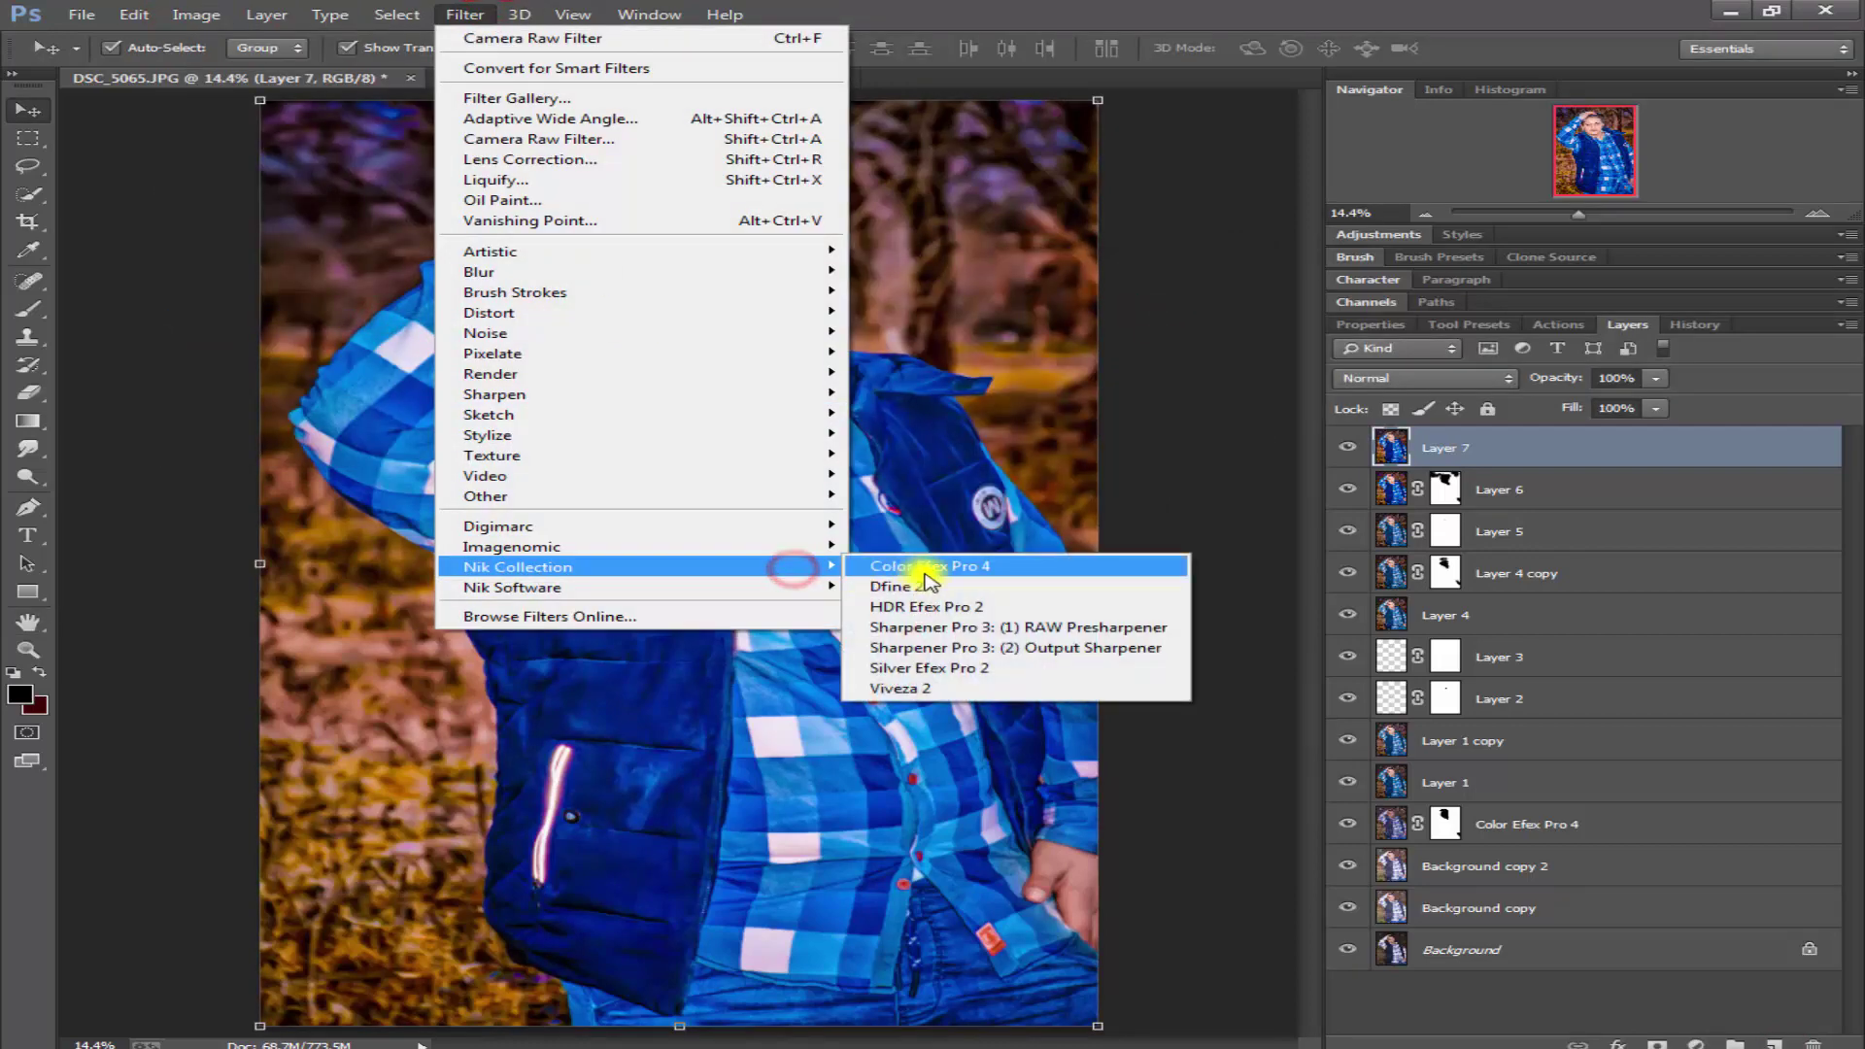
click(938, 570)
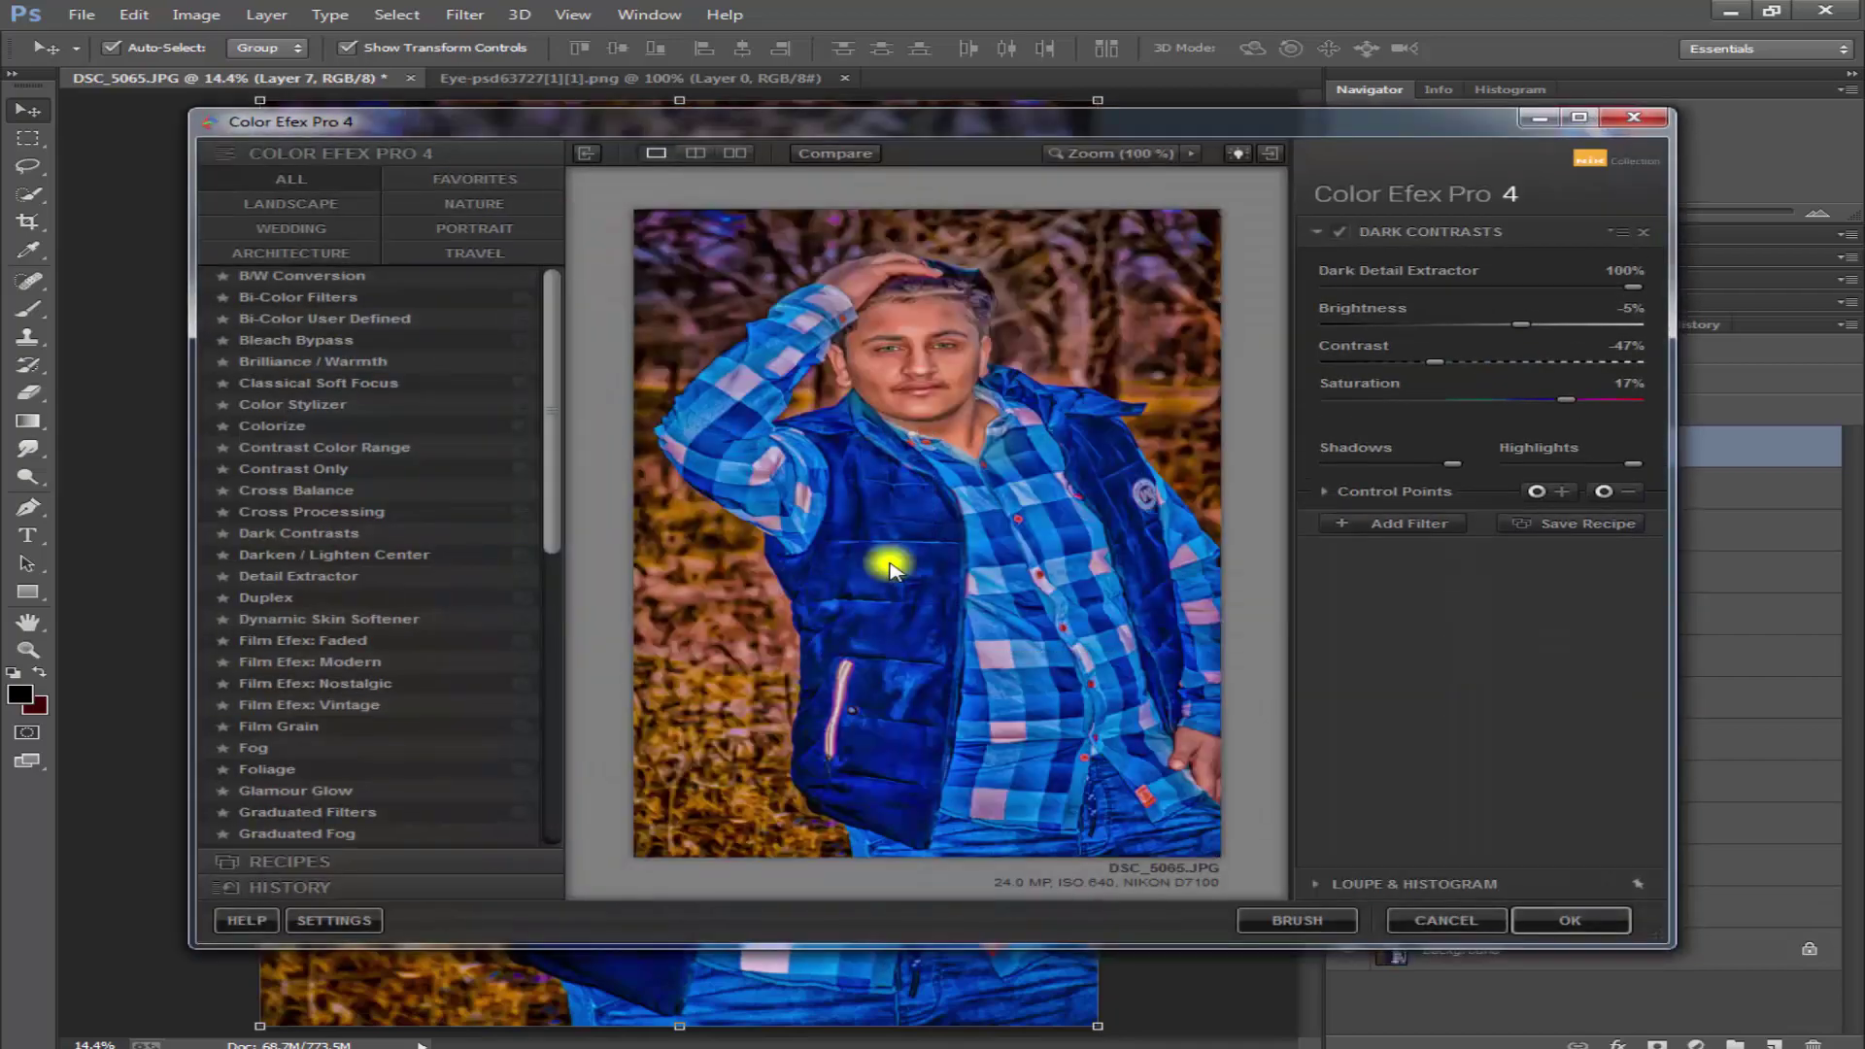
- Preview Bleach Bypass through Duplex, then keep Detail Extractor as the first filter
click(318, 341)
click(338, 382)
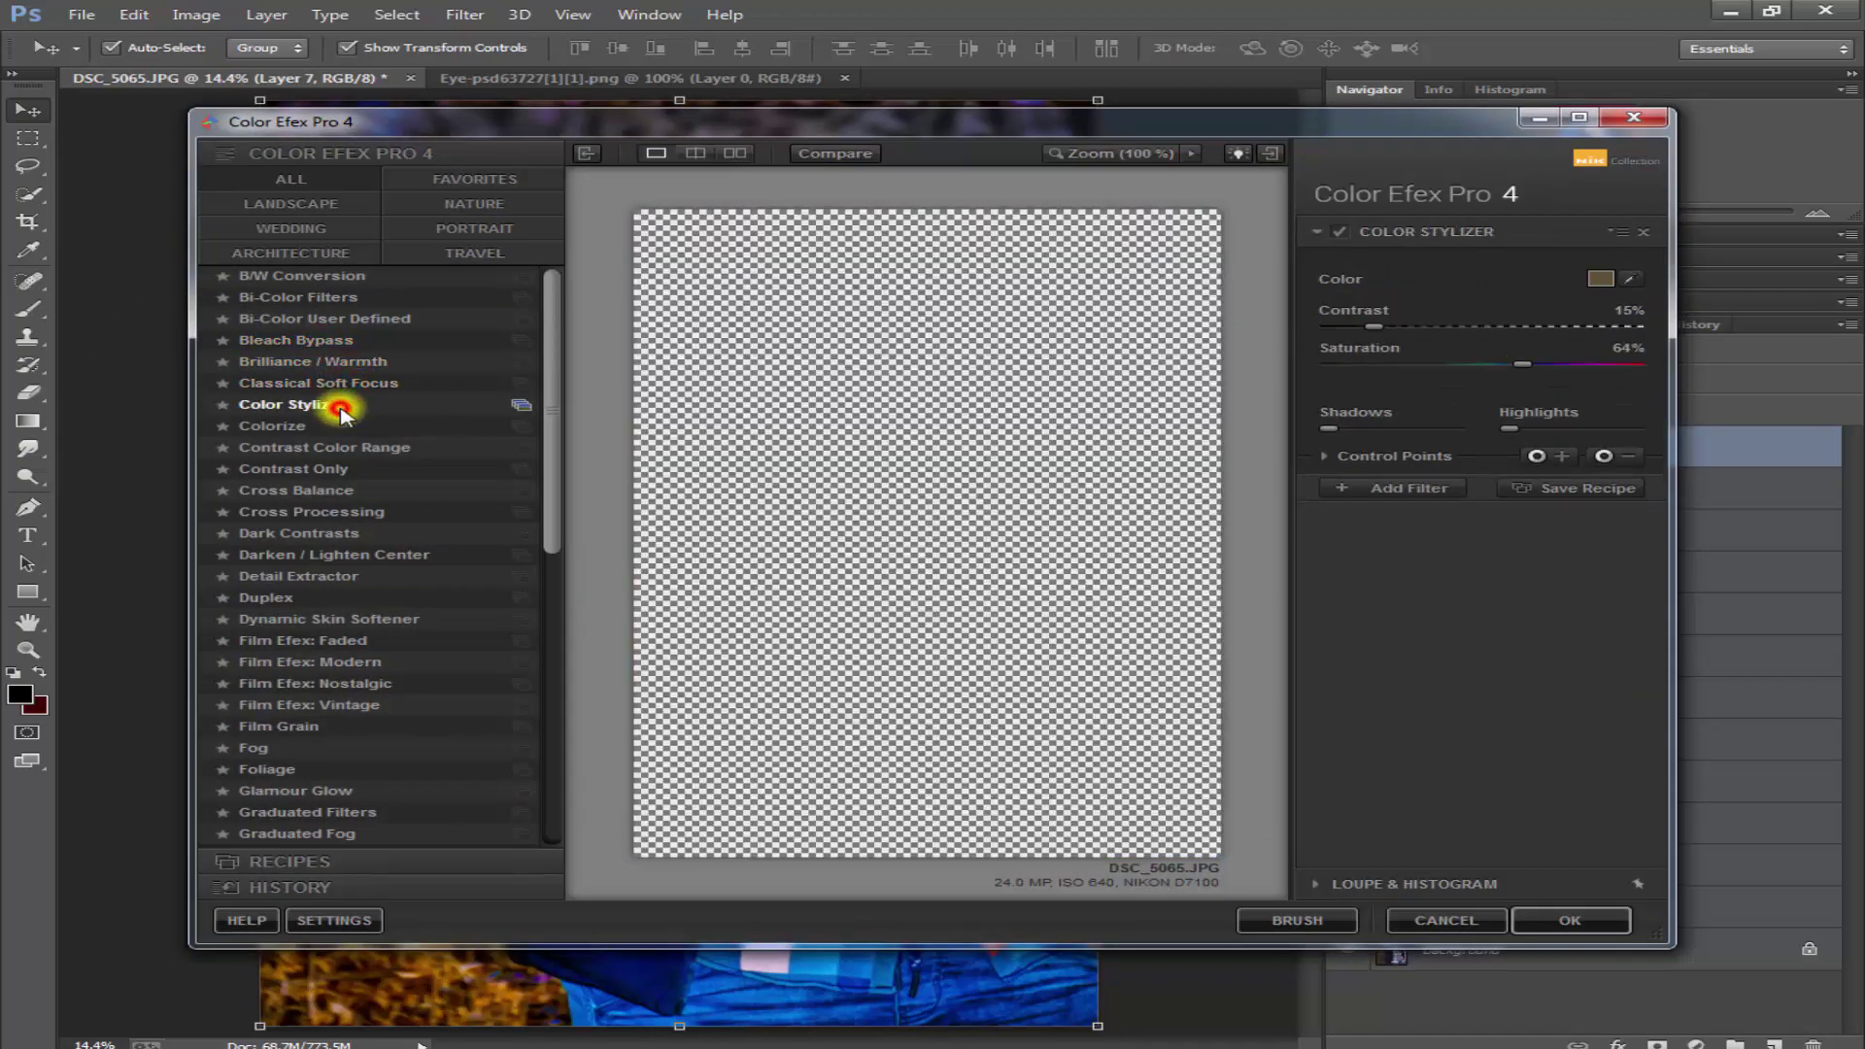
click(292, 425)
click(295, 469)
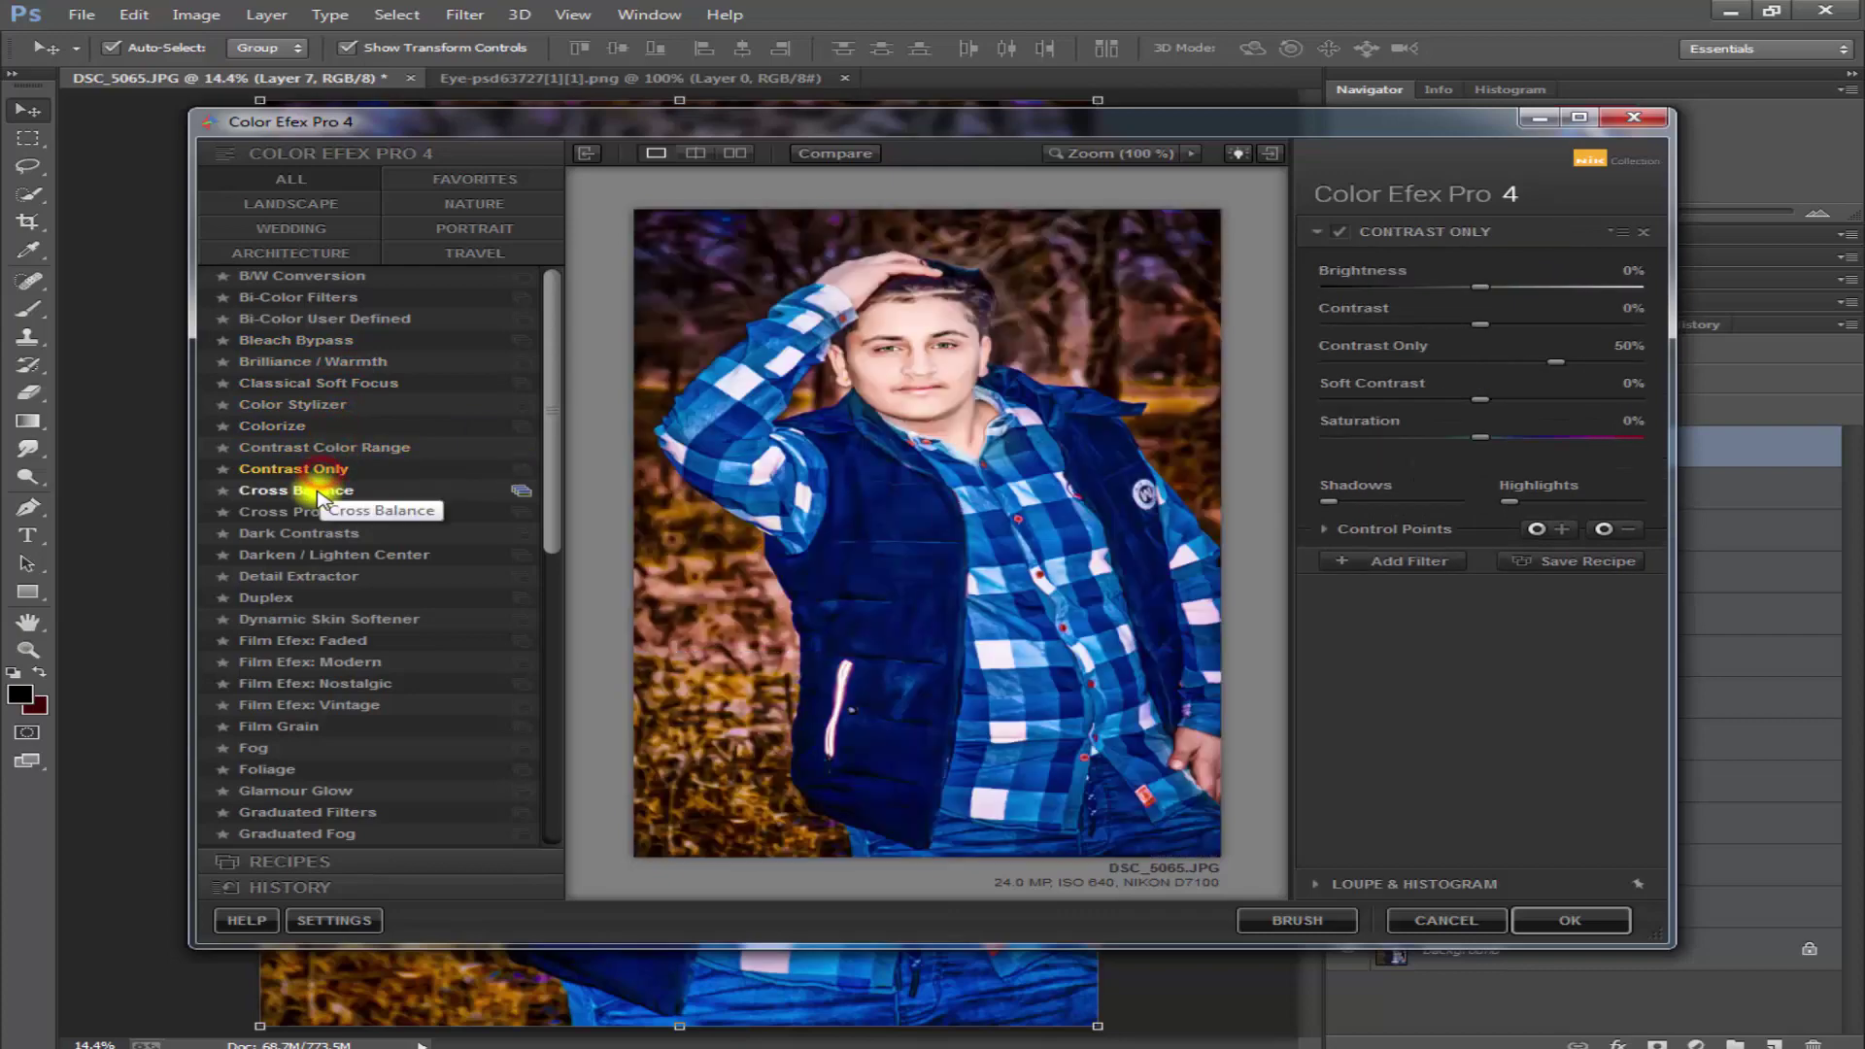
click(299, 515)
click(297, 535)
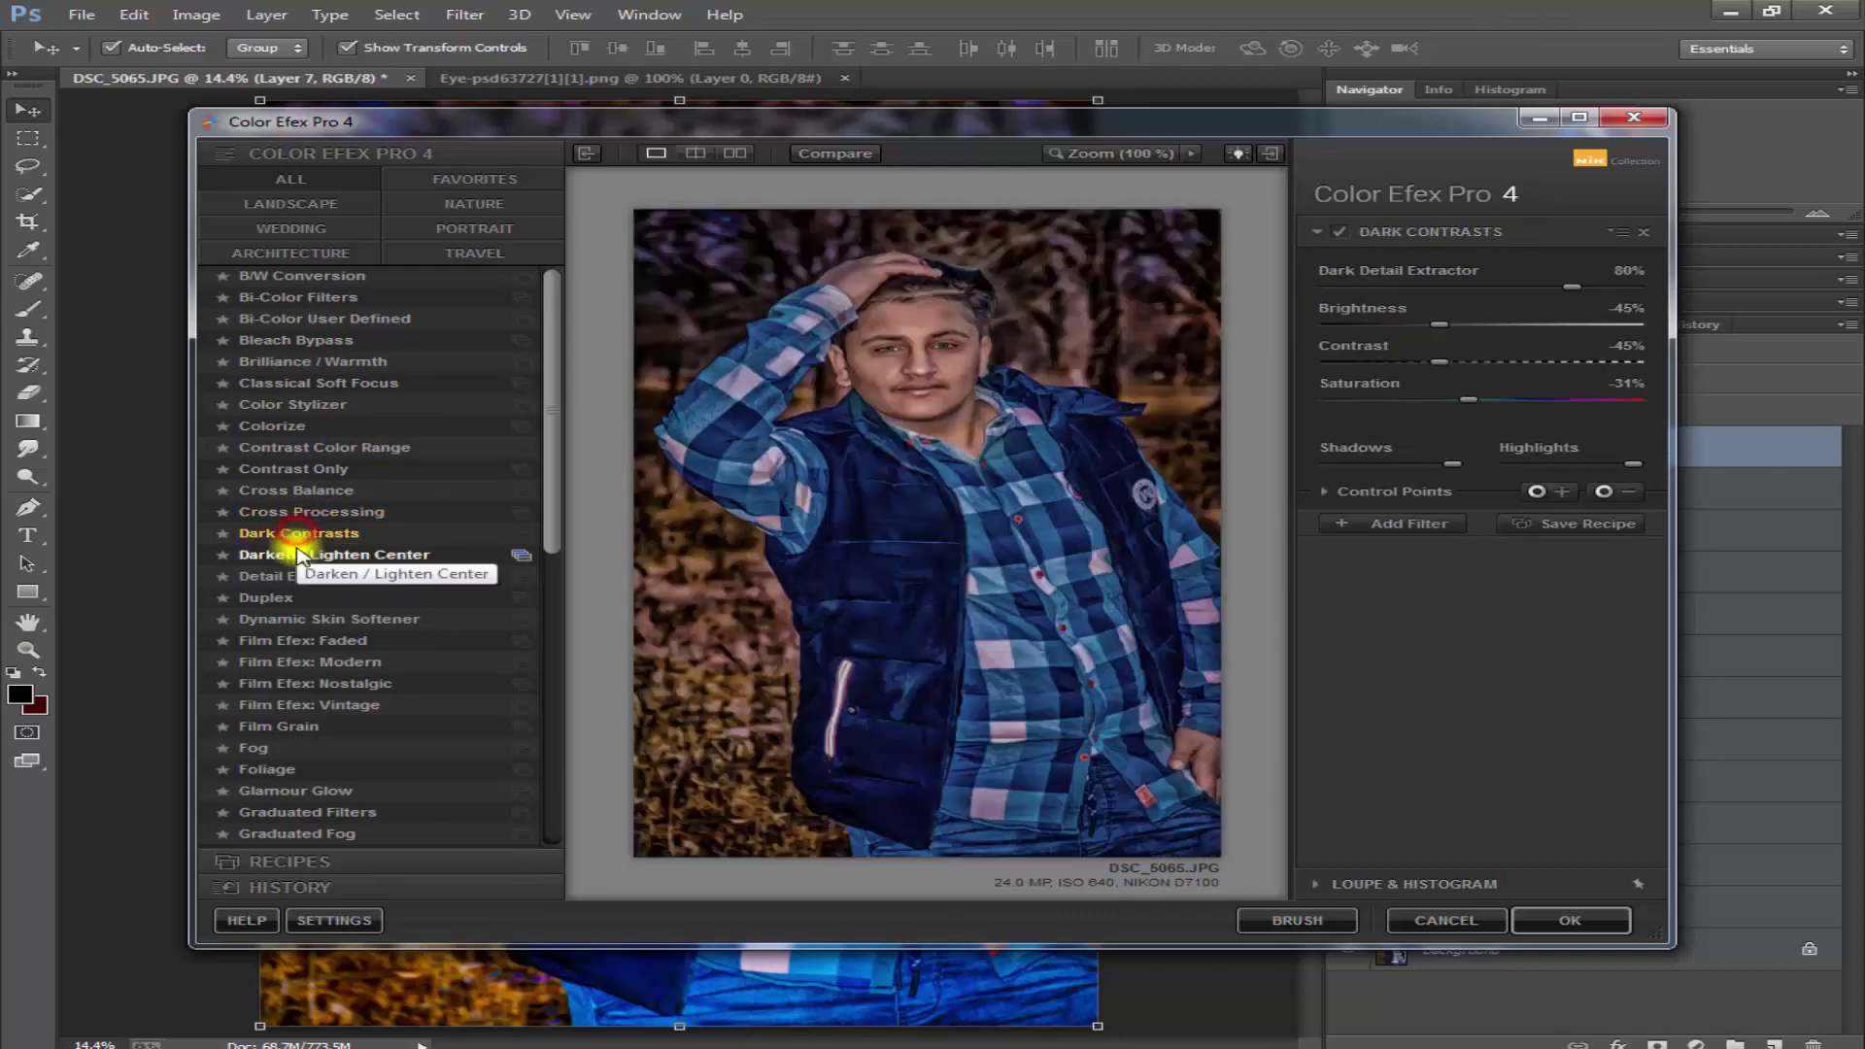
click(297, 577)
click(301, 602)
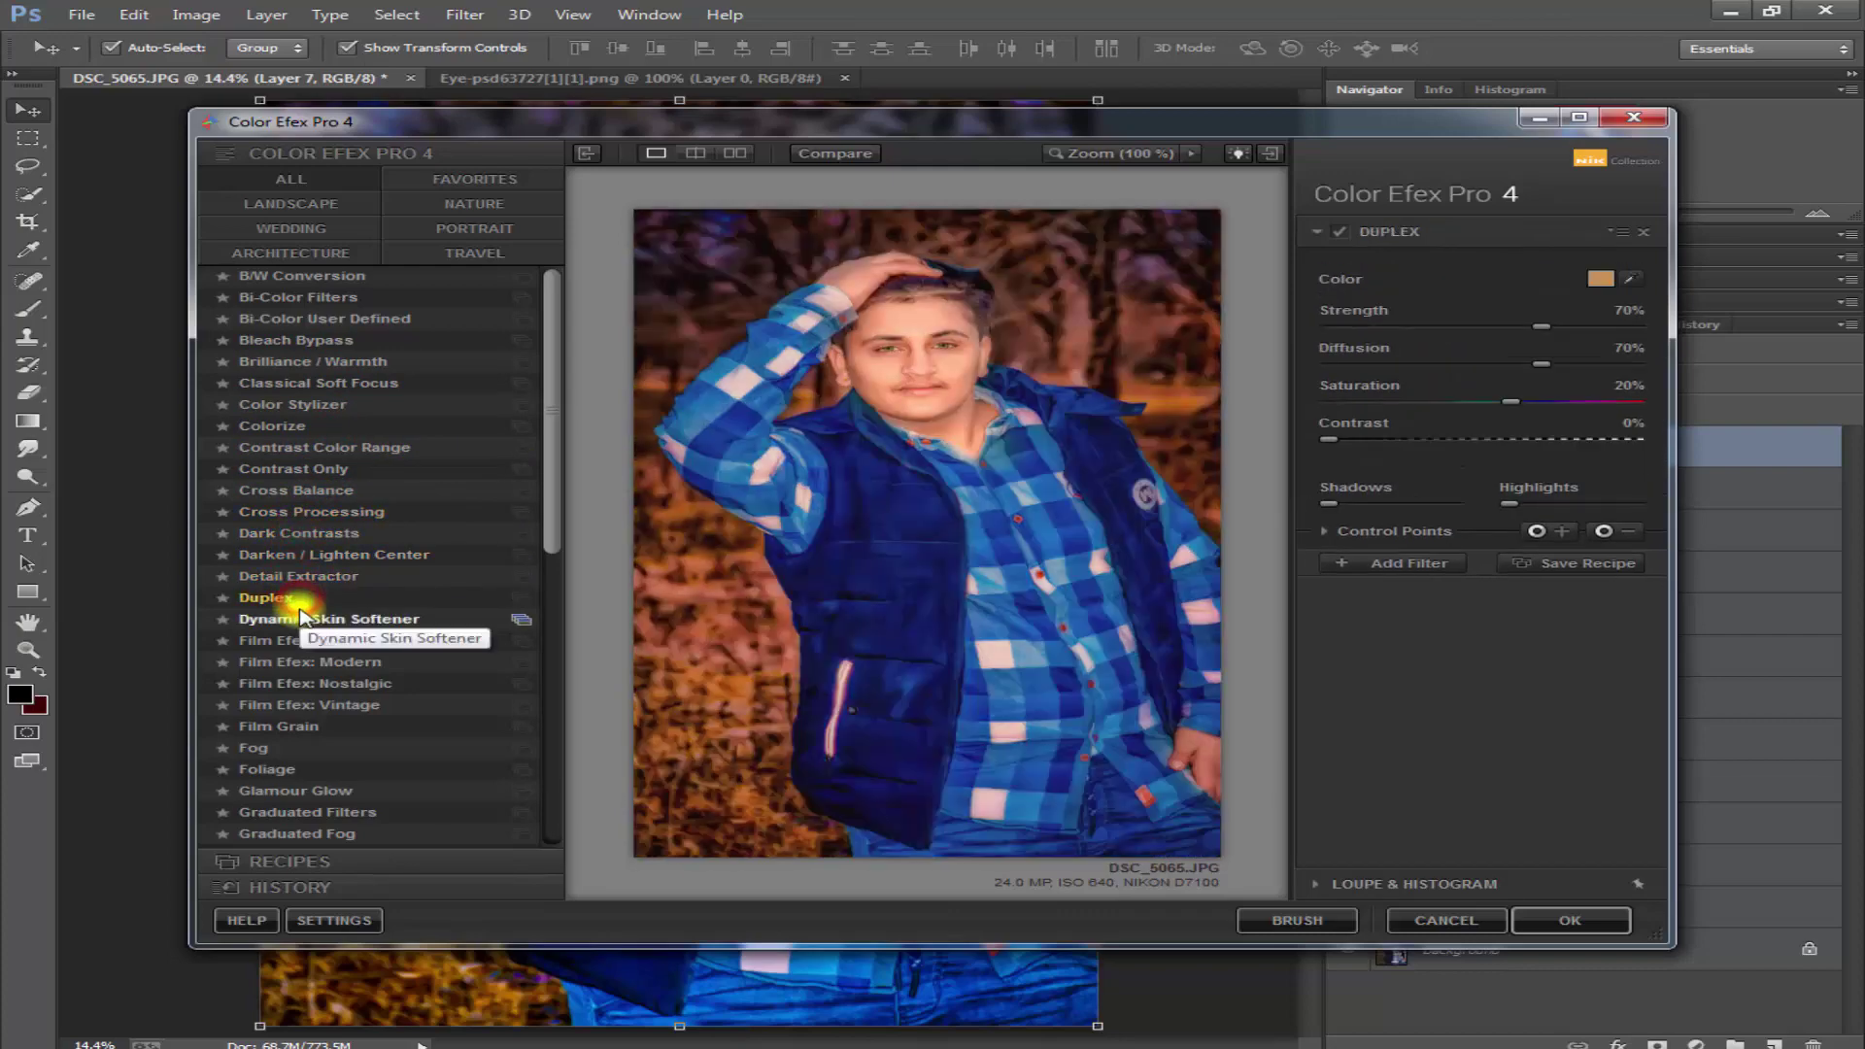
click(291, 578)
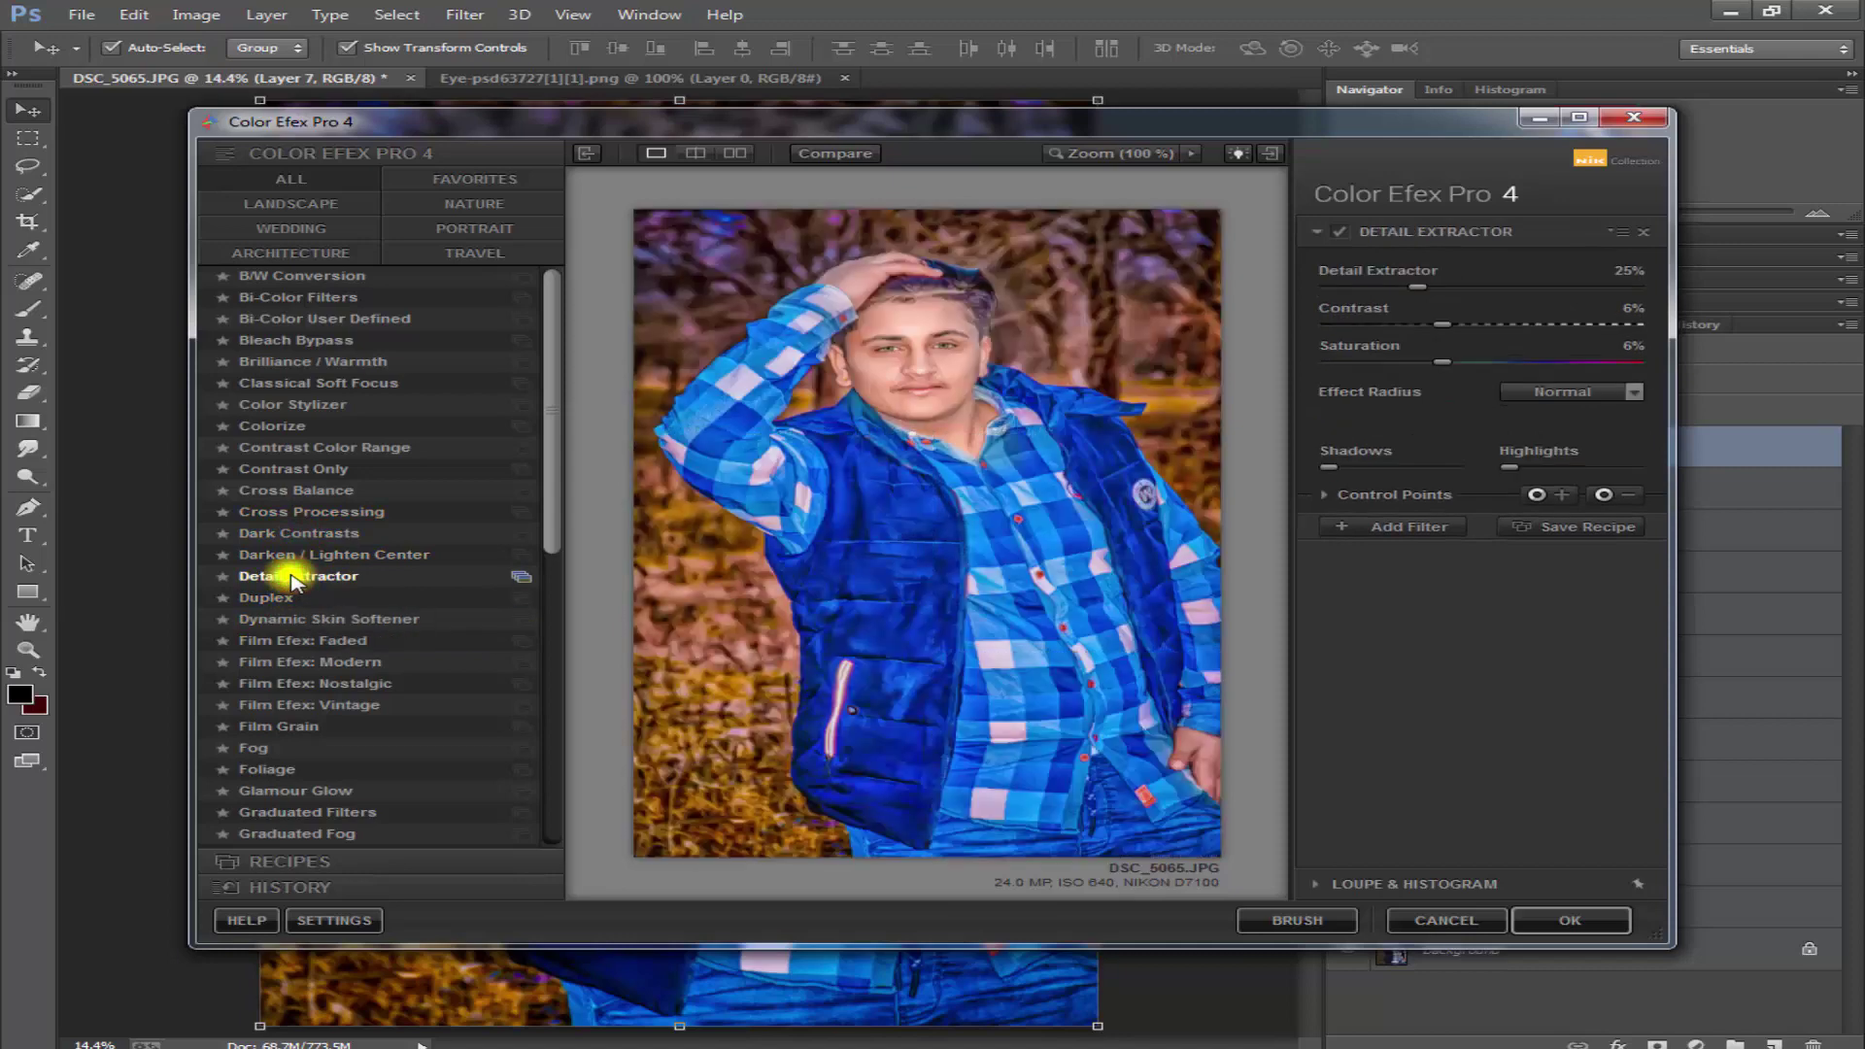
click(1408, 526)
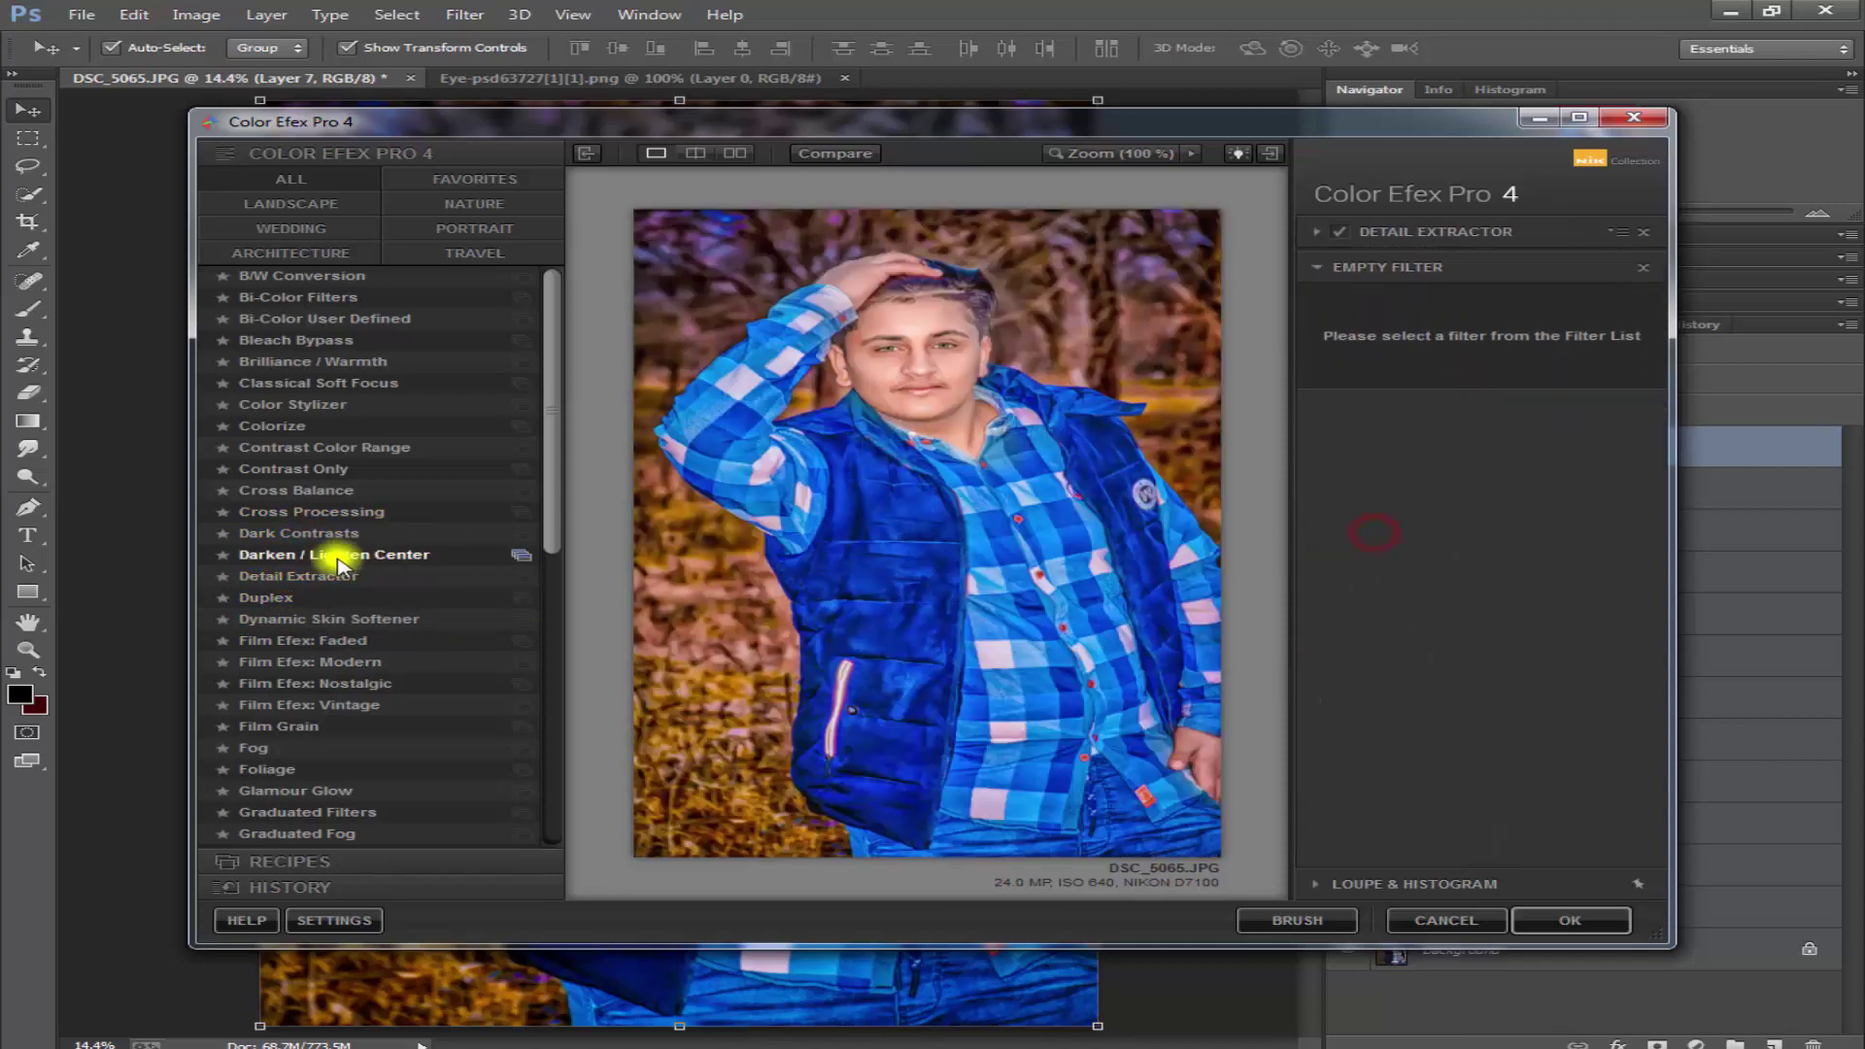
- Add a second filter slot and choose Graduated Neutral Density after previewing alternatives
click(297, 576)
click(316, 620)
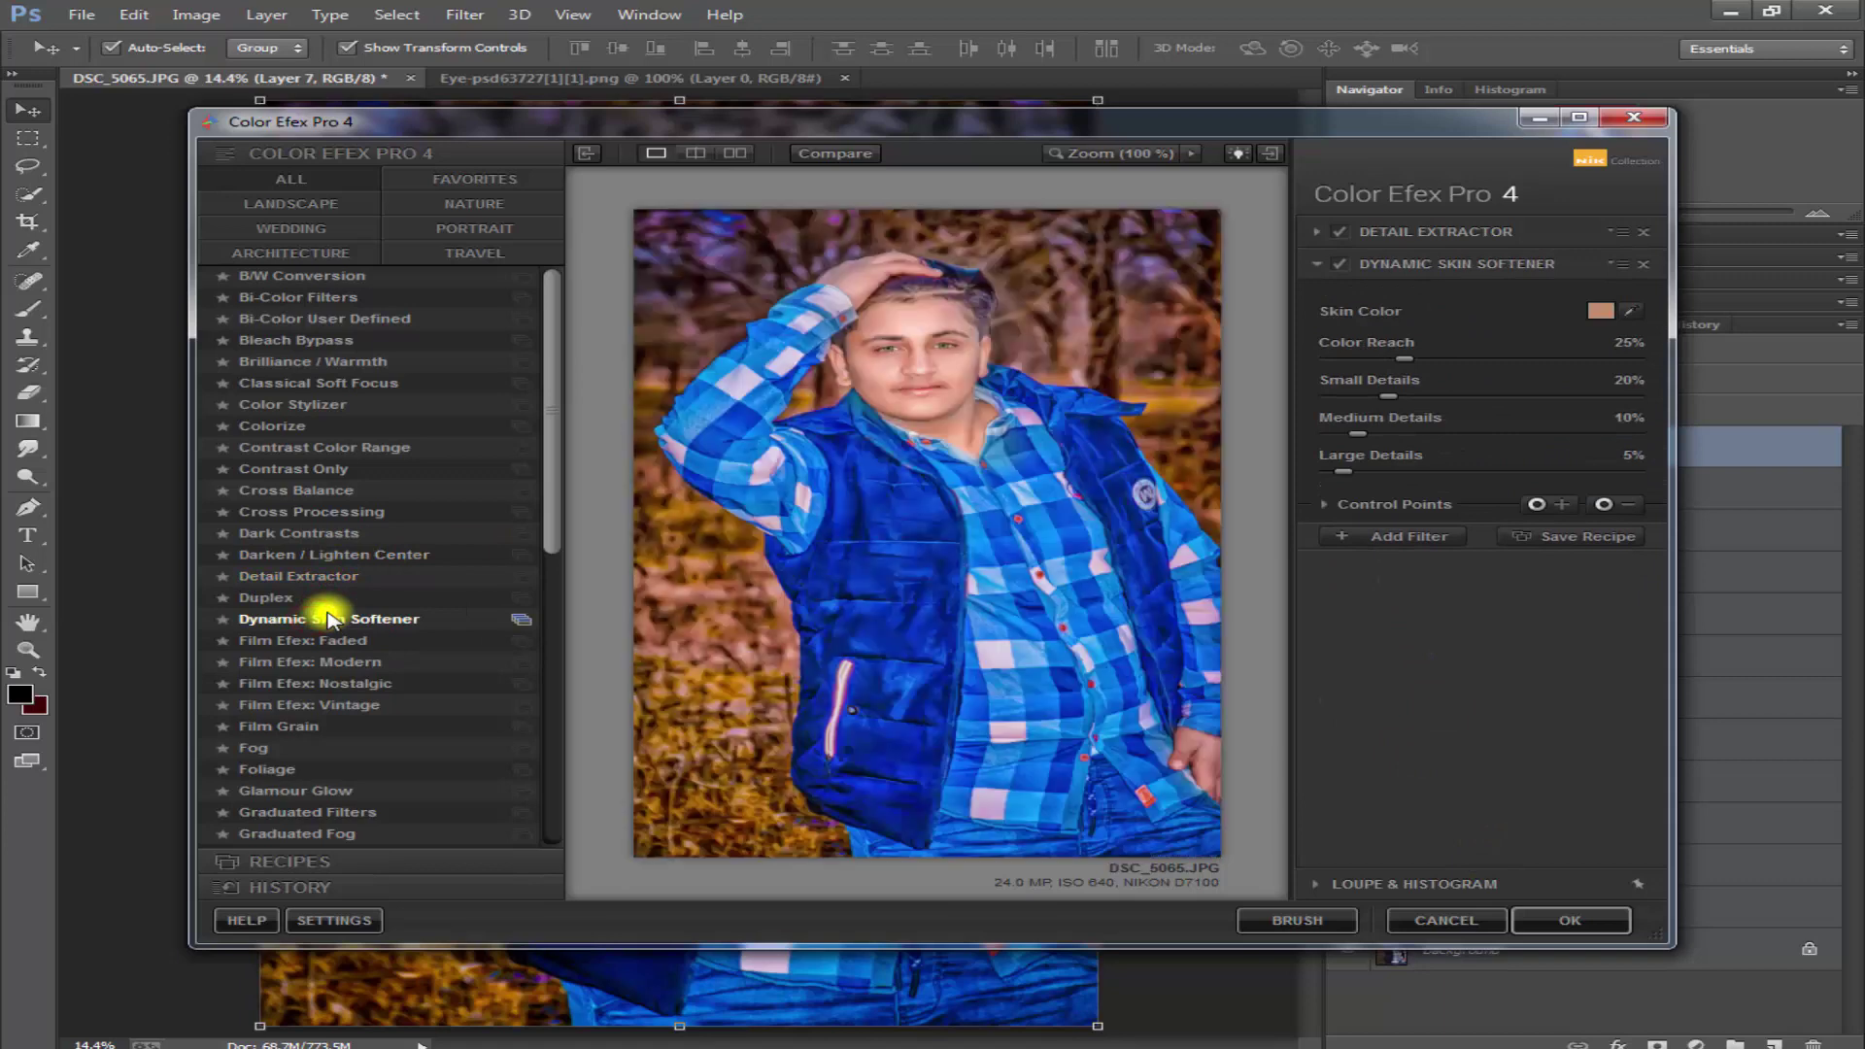
click(313, 640)
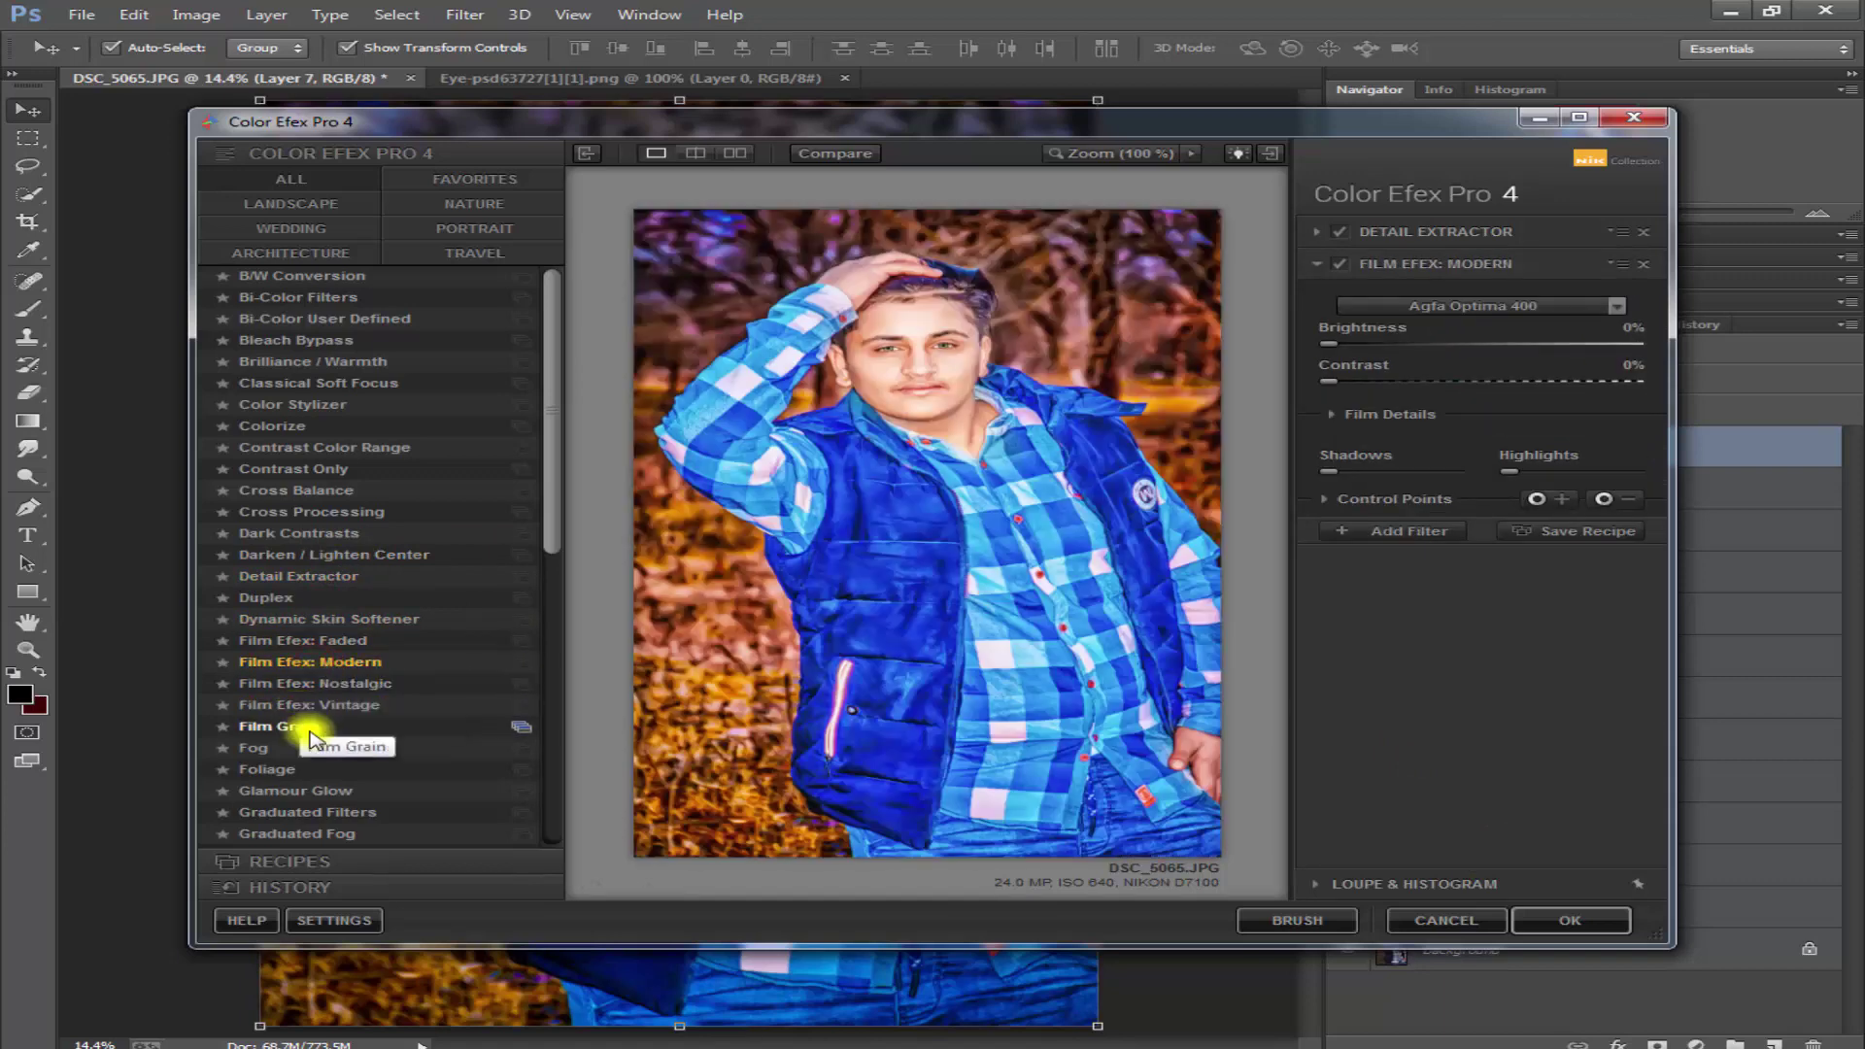
click(291, 725)
scroll(353, 708, down, 2)
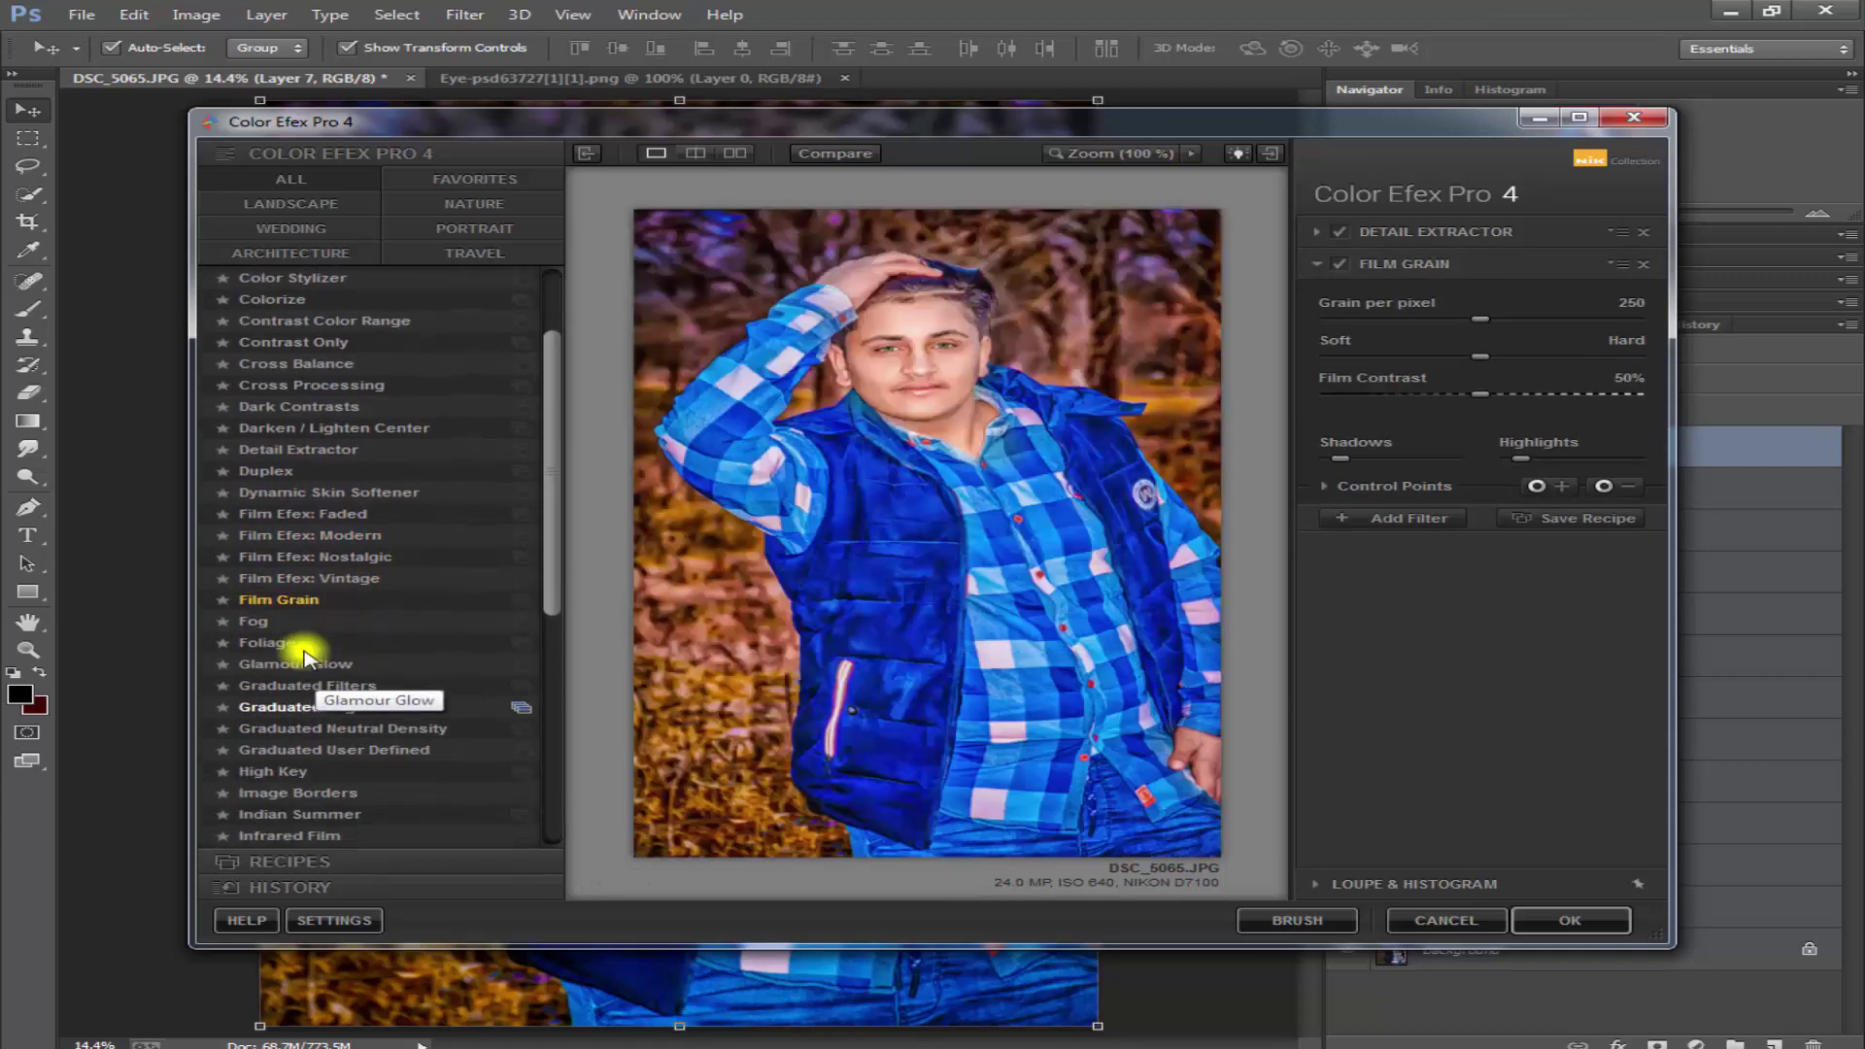
scroll(335, 690, down, 1)
click(299, 630)
click(305, 692)
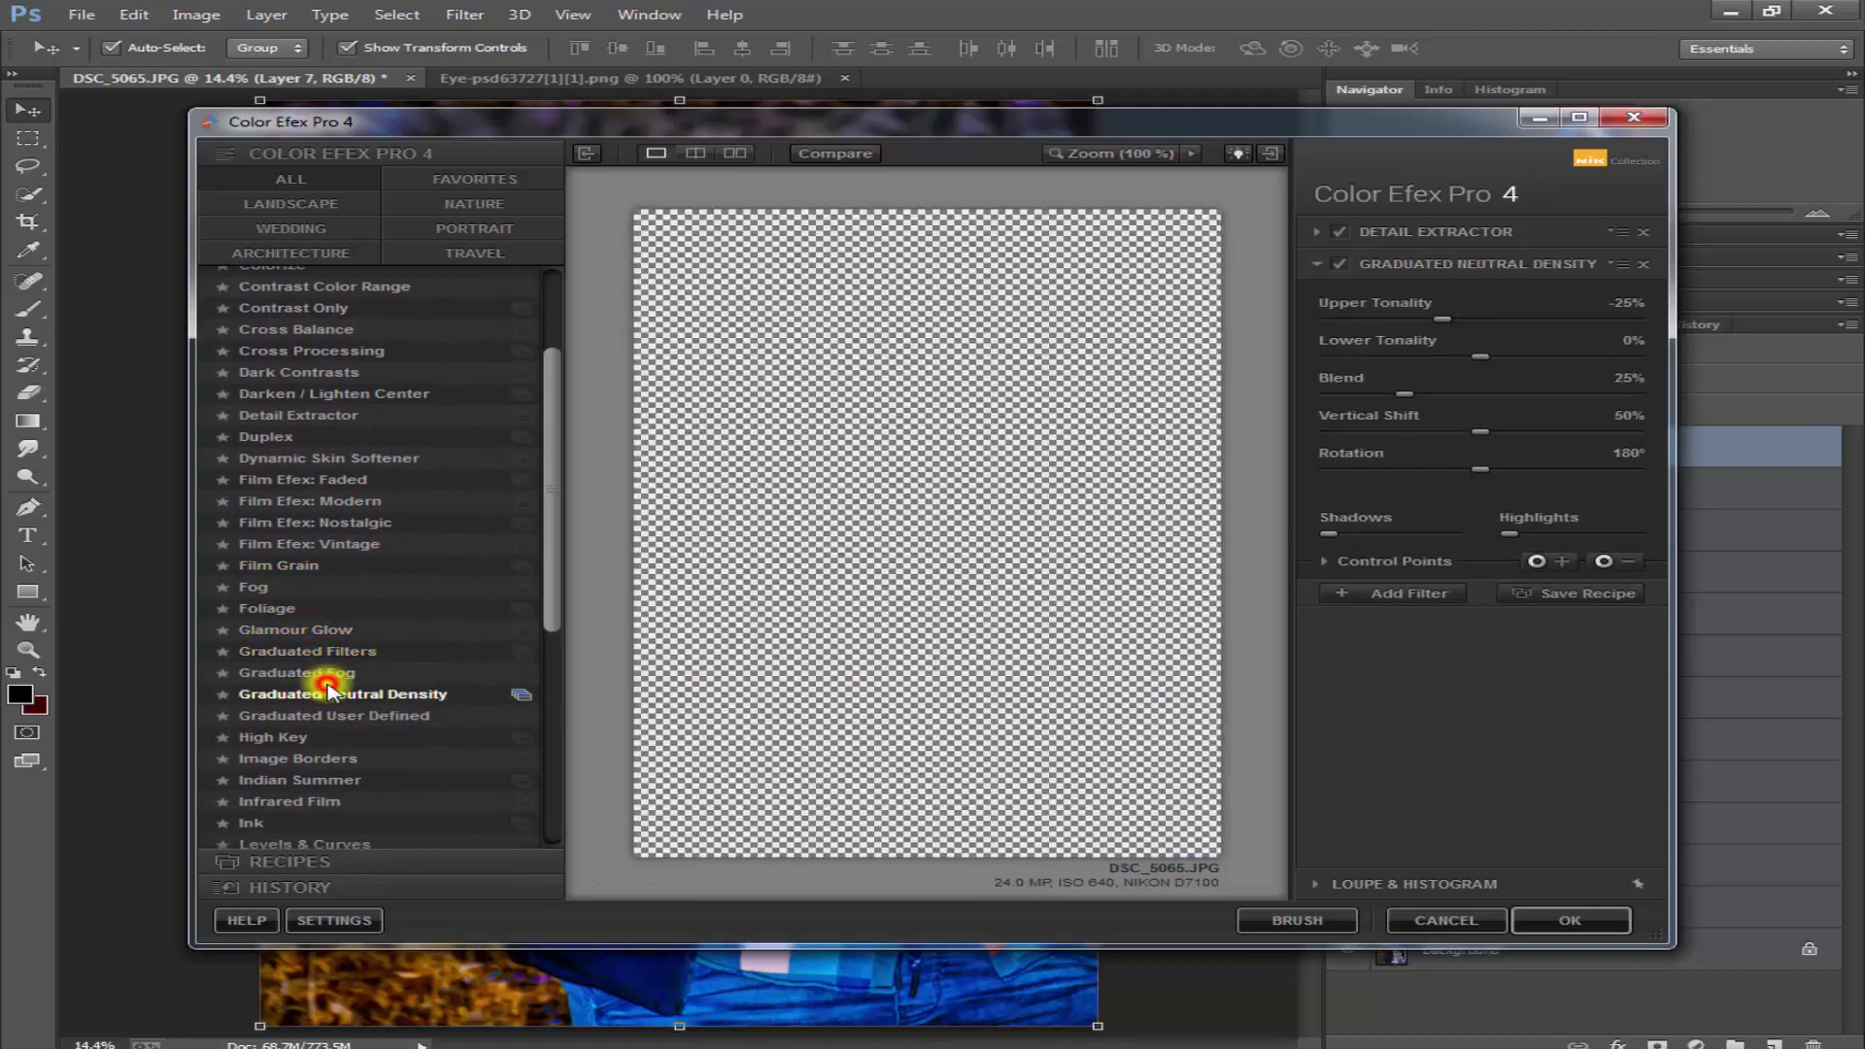
click(316, 716)
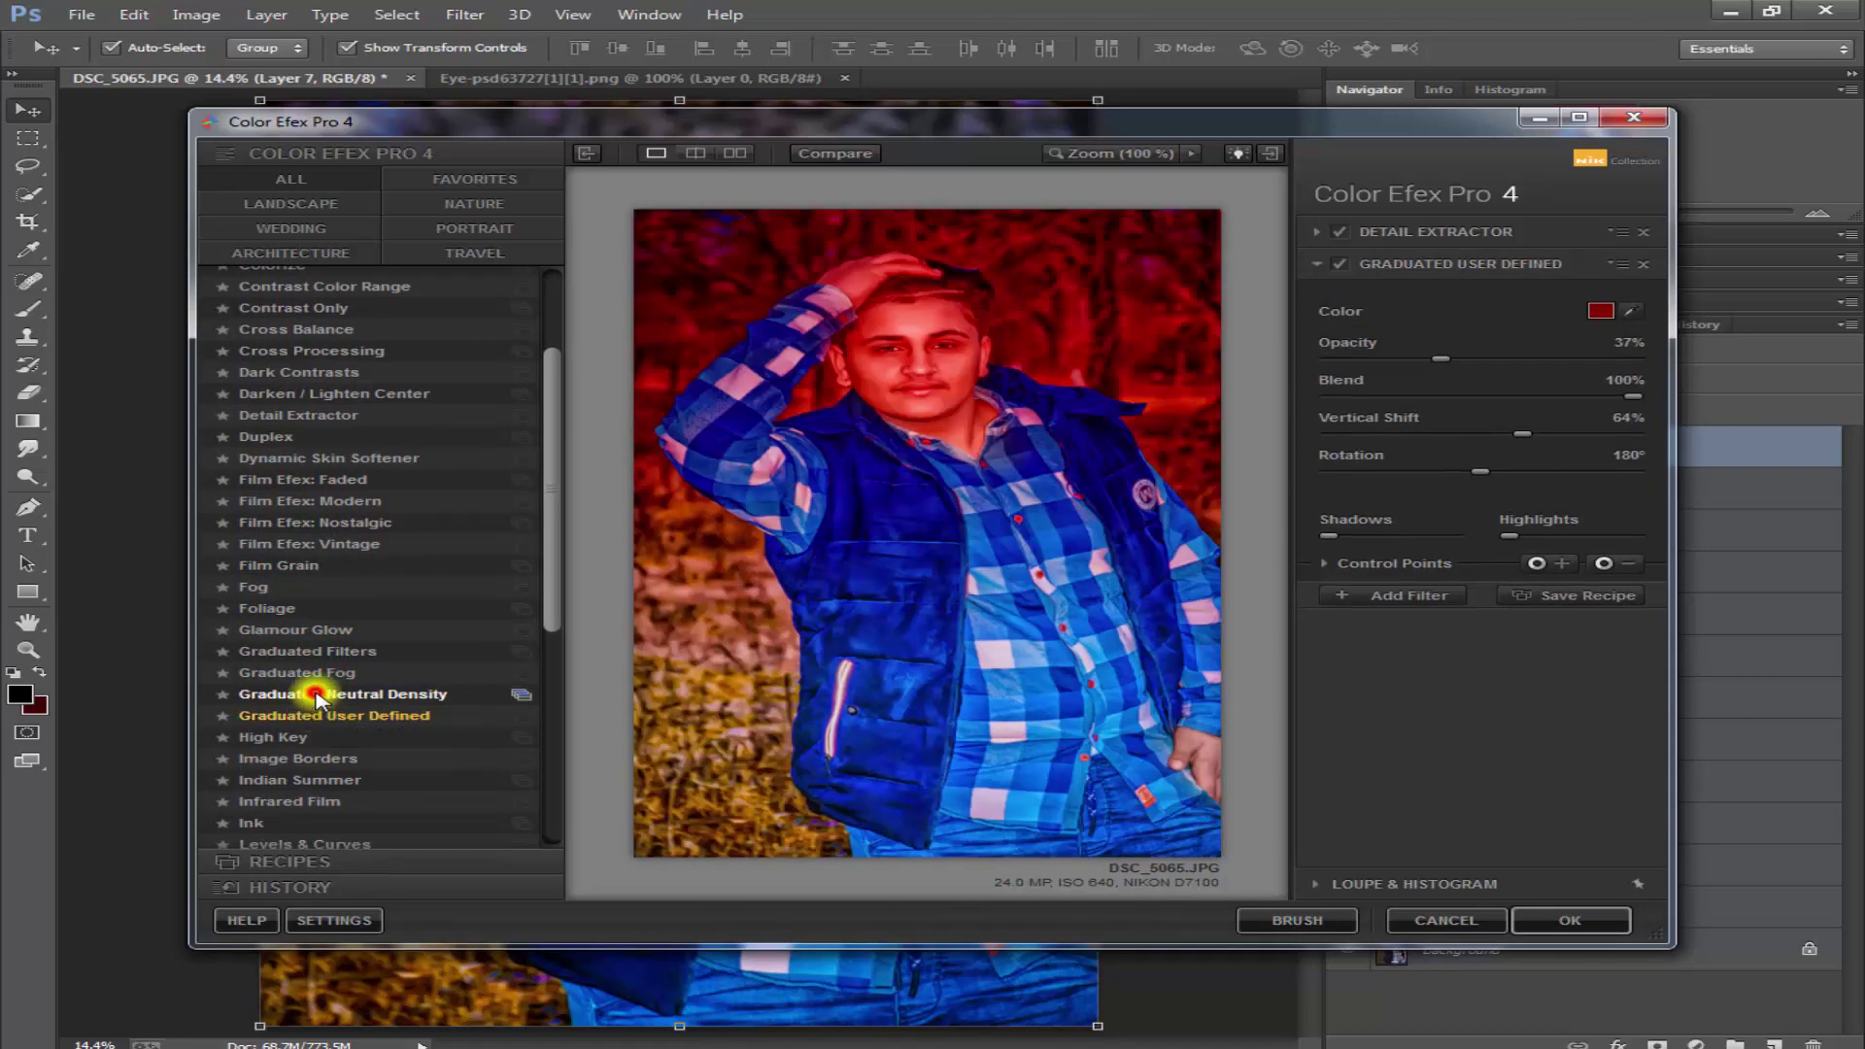
click(317, 695)
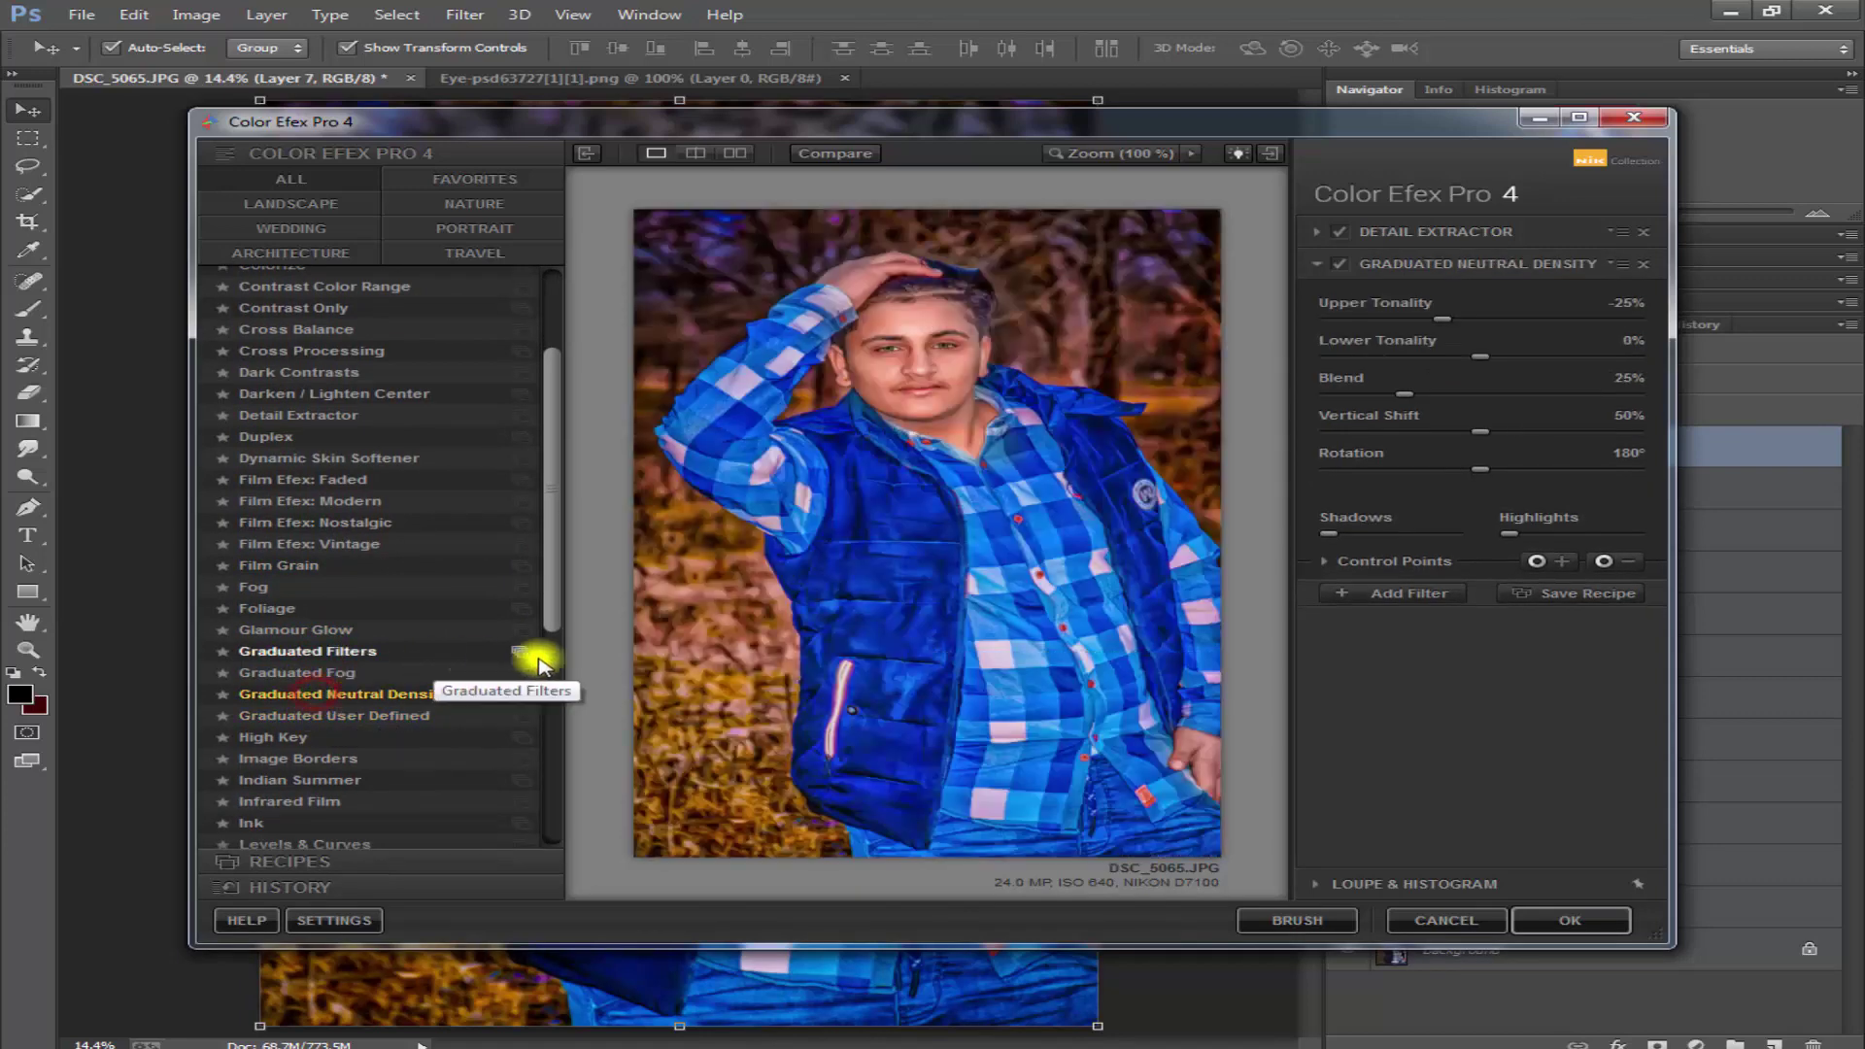
- Add a third slot and try Indian Summer, Low Key, Pastel, Paper Toner and Old Photo
click(1366, 595)
scroll(324, 729, down, 1)
scroll(324, 723, down, 3)
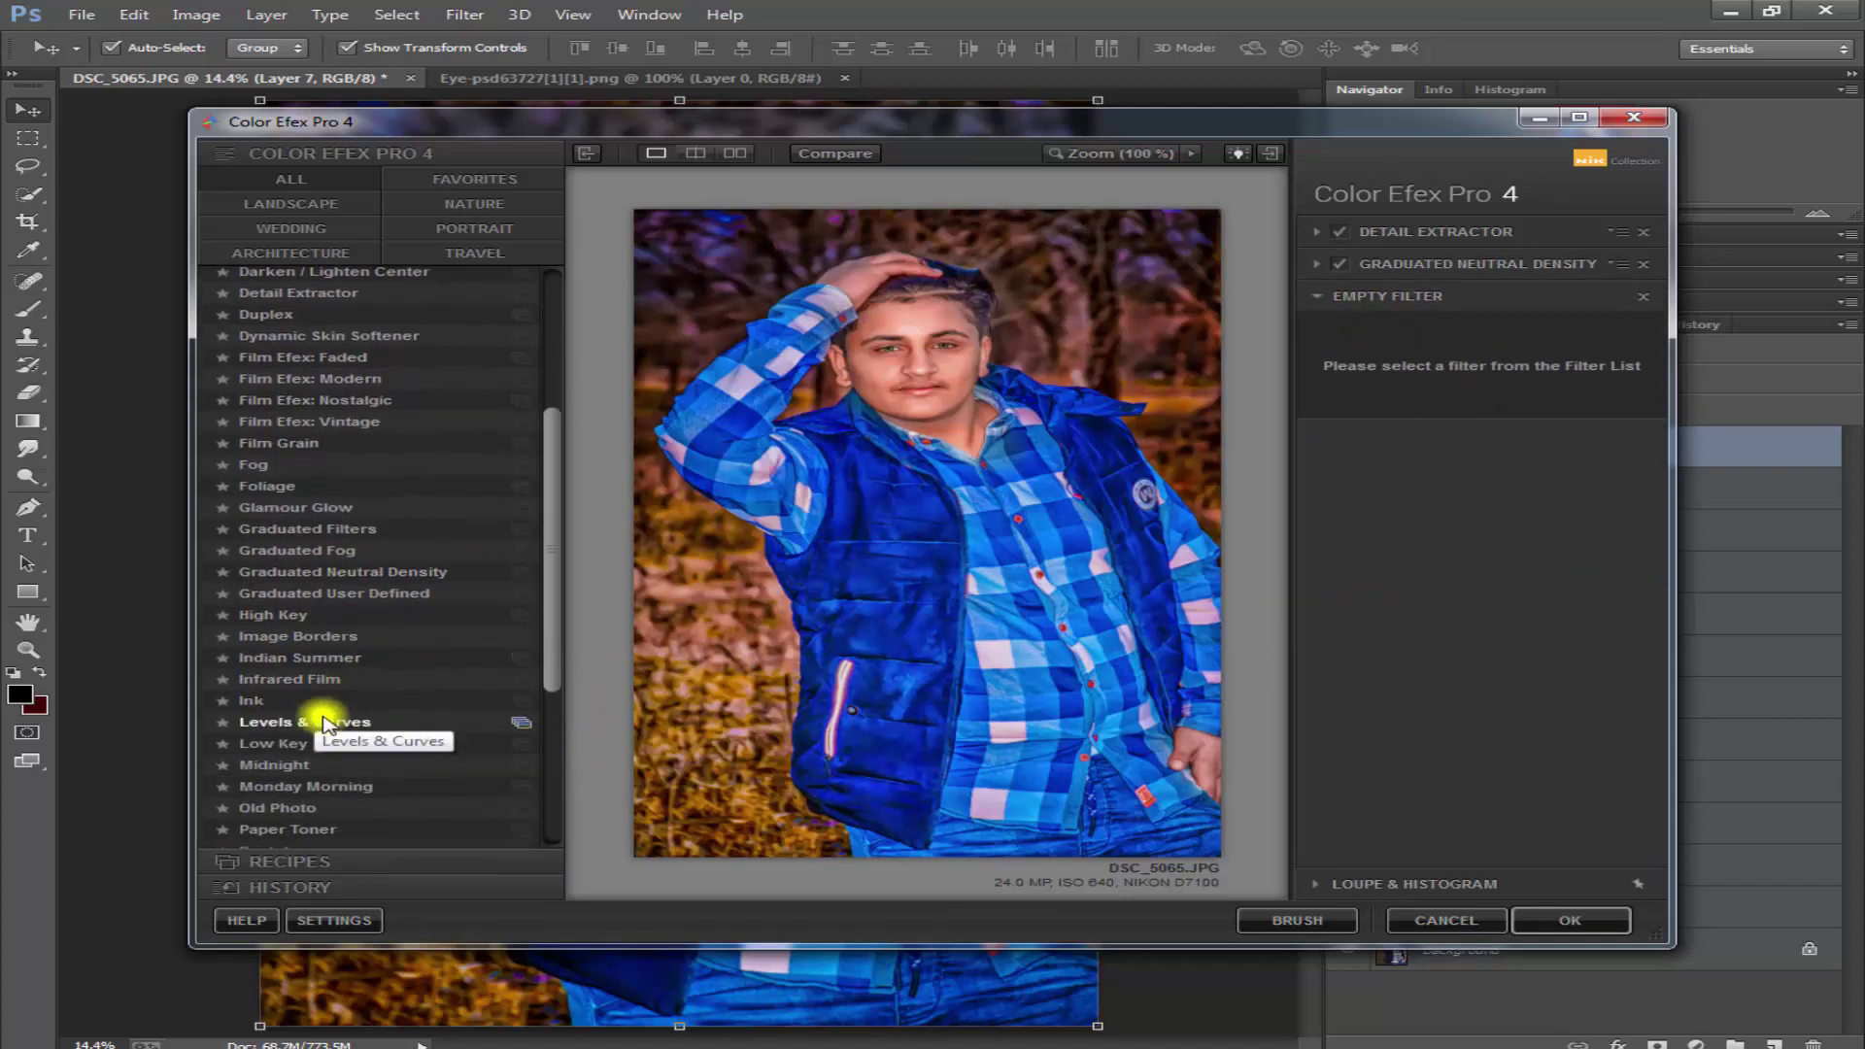
click(323, 646)
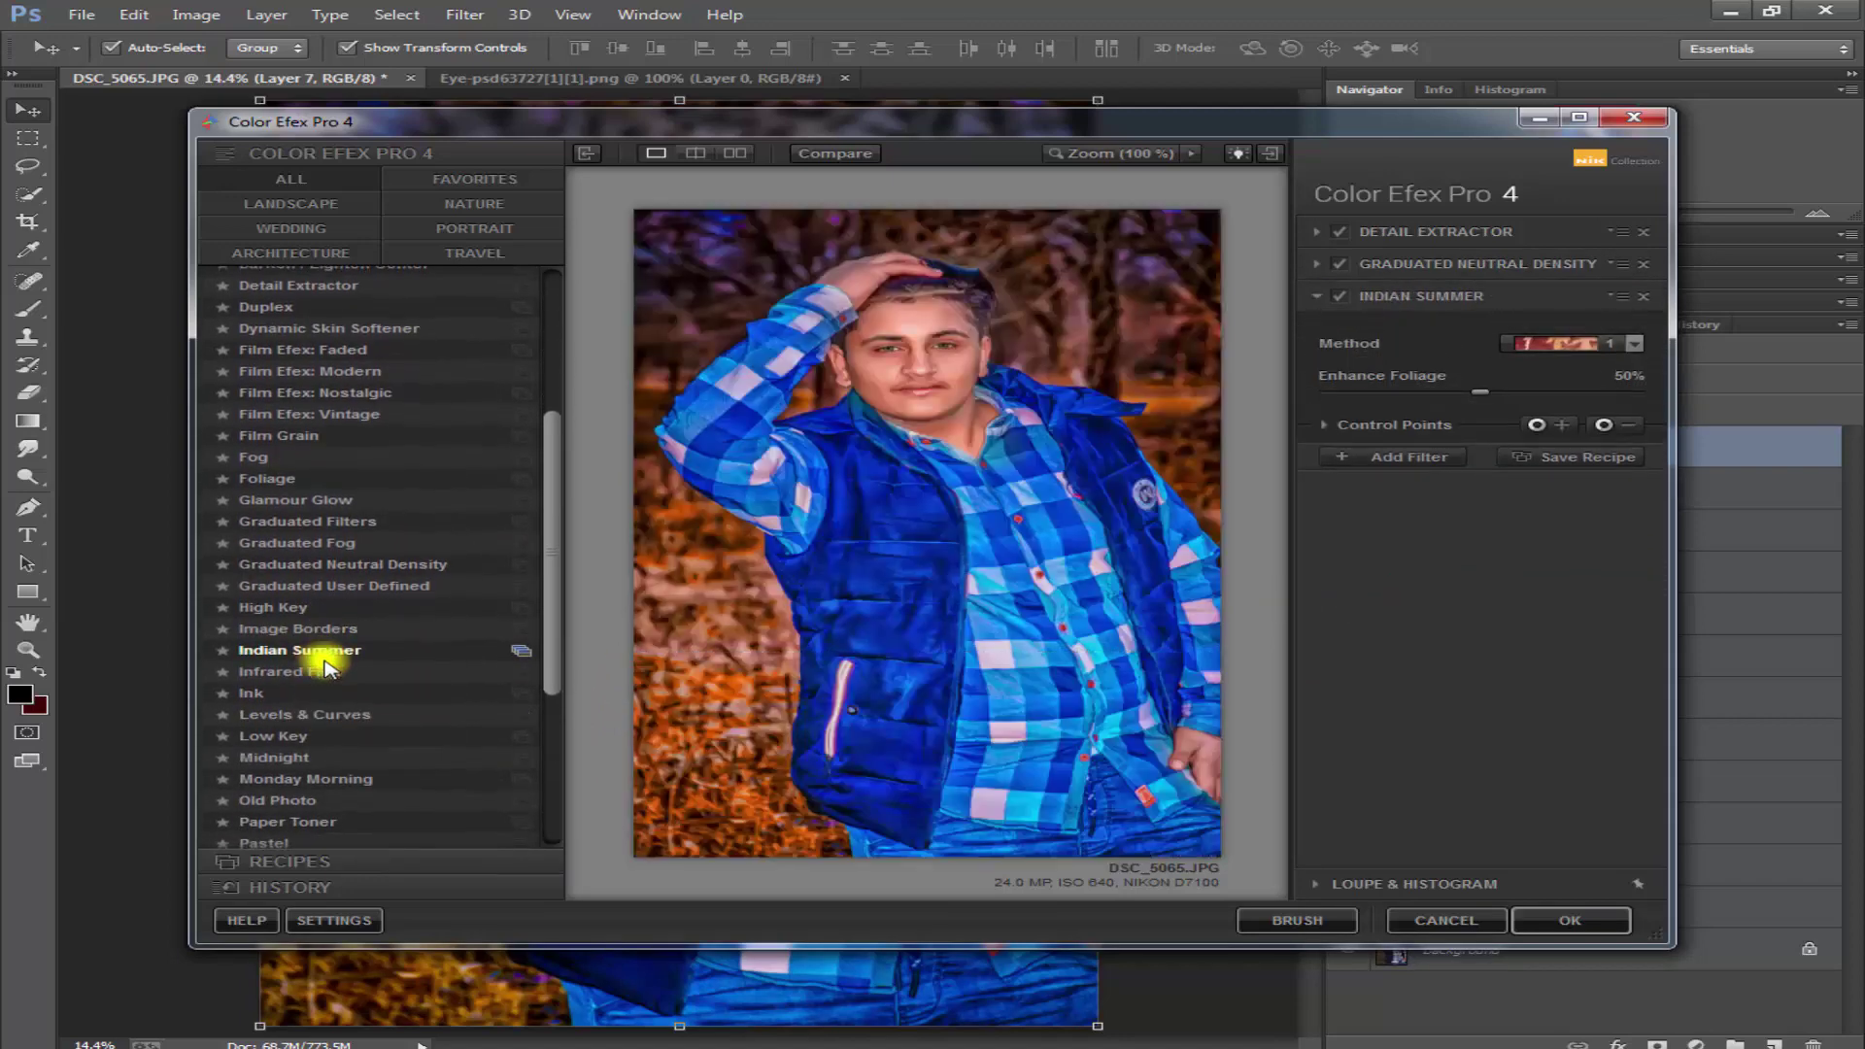
scroll(325, 663, down, 2)
click(311, 588)
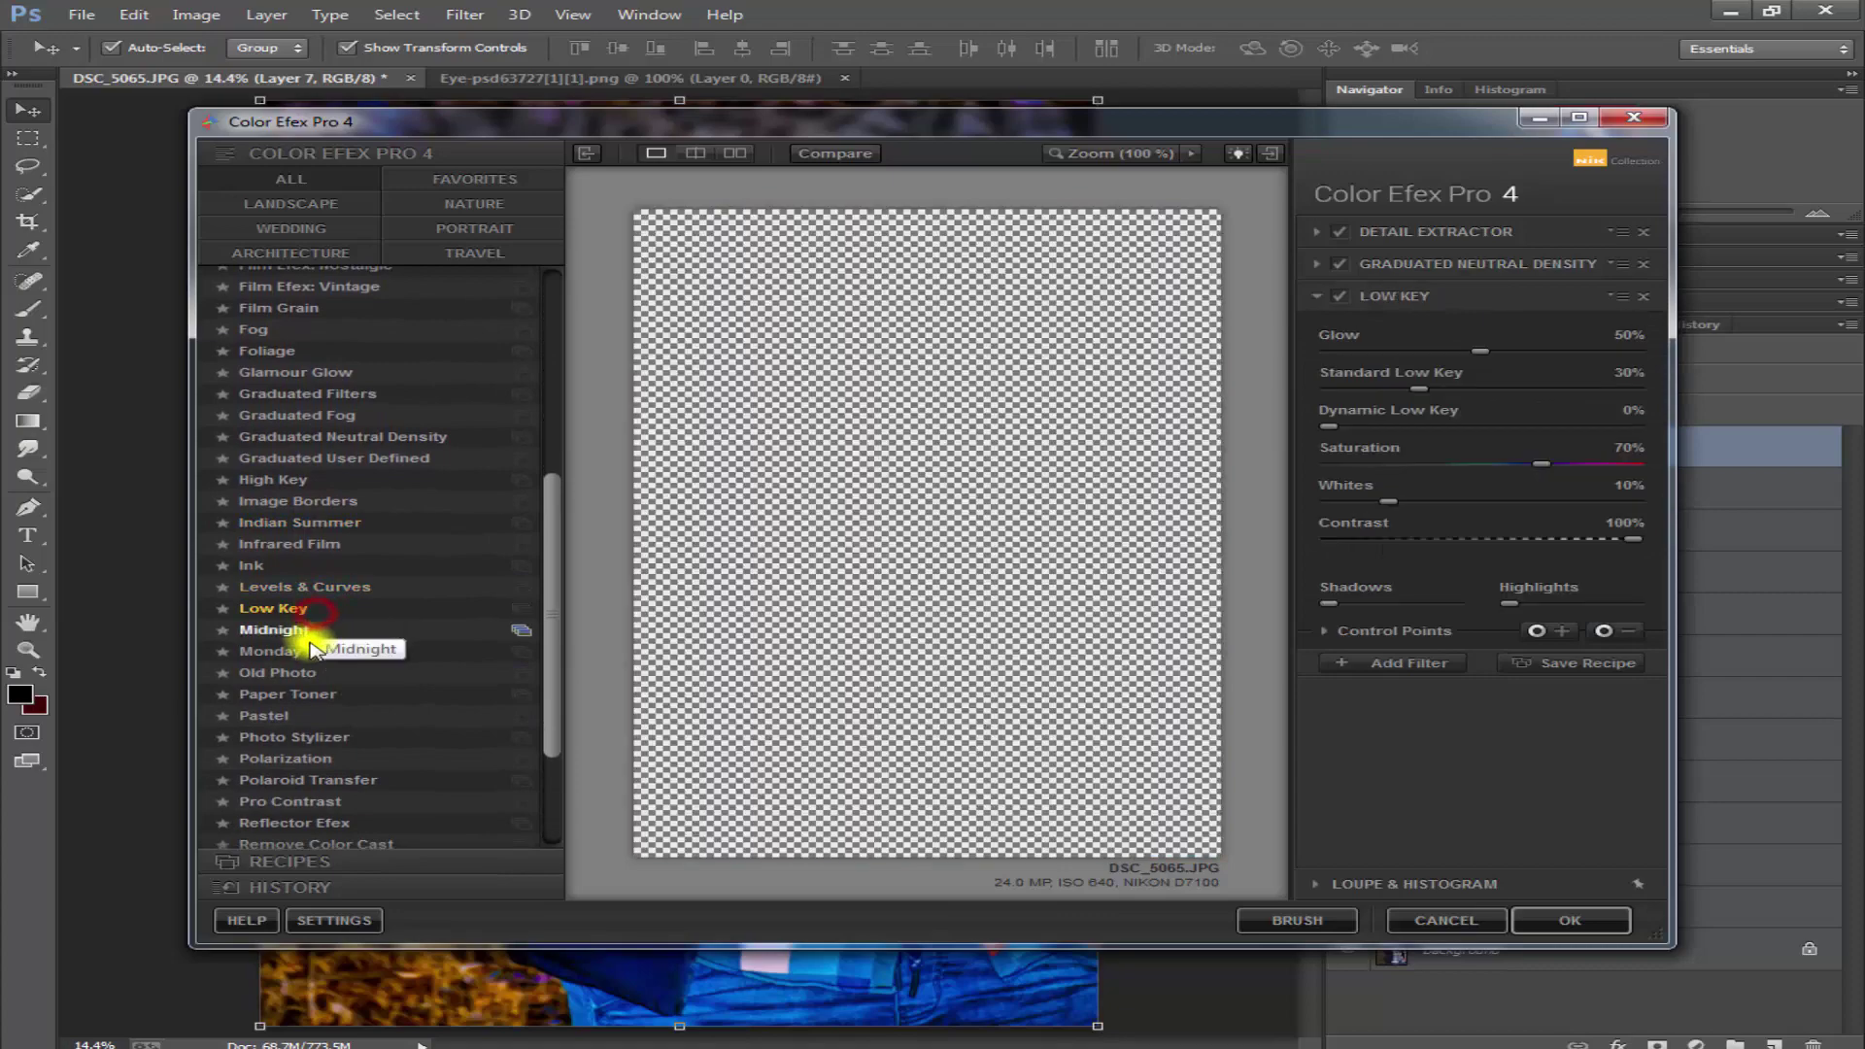
click(255, 716)
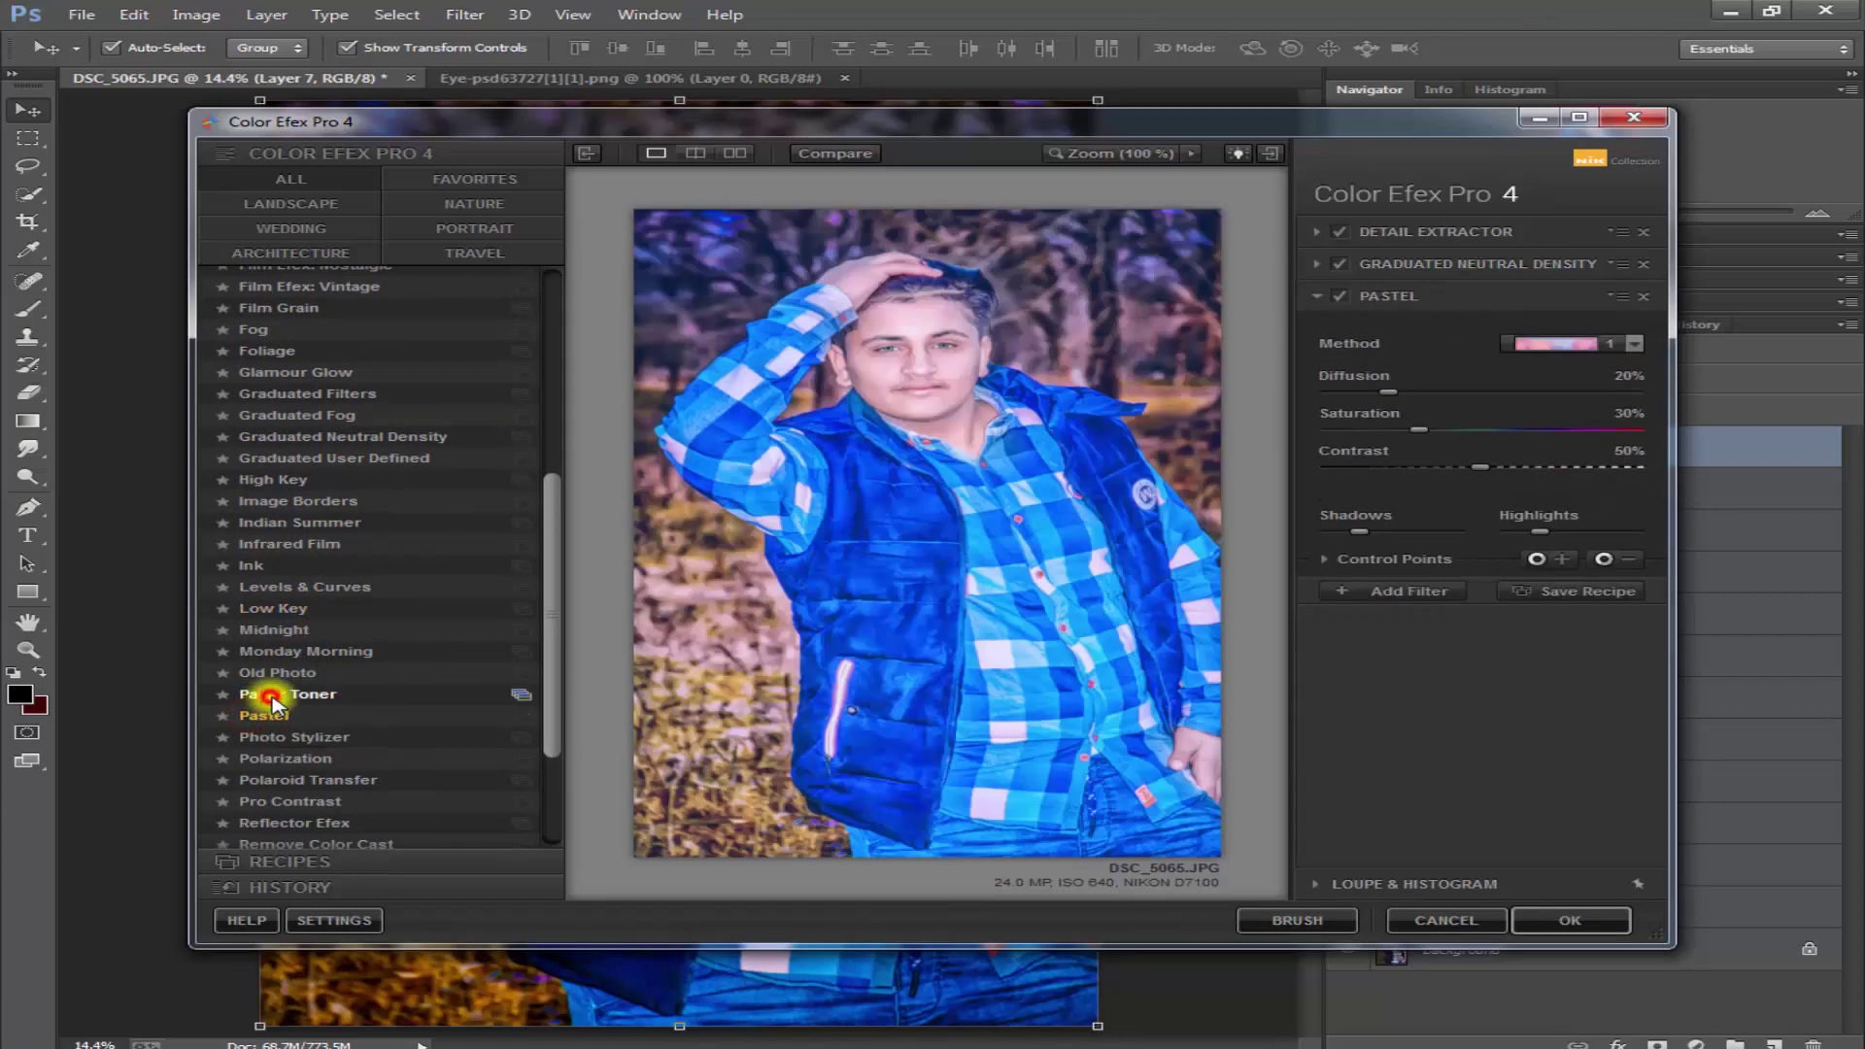
click(285, 691)
click(282, 653)
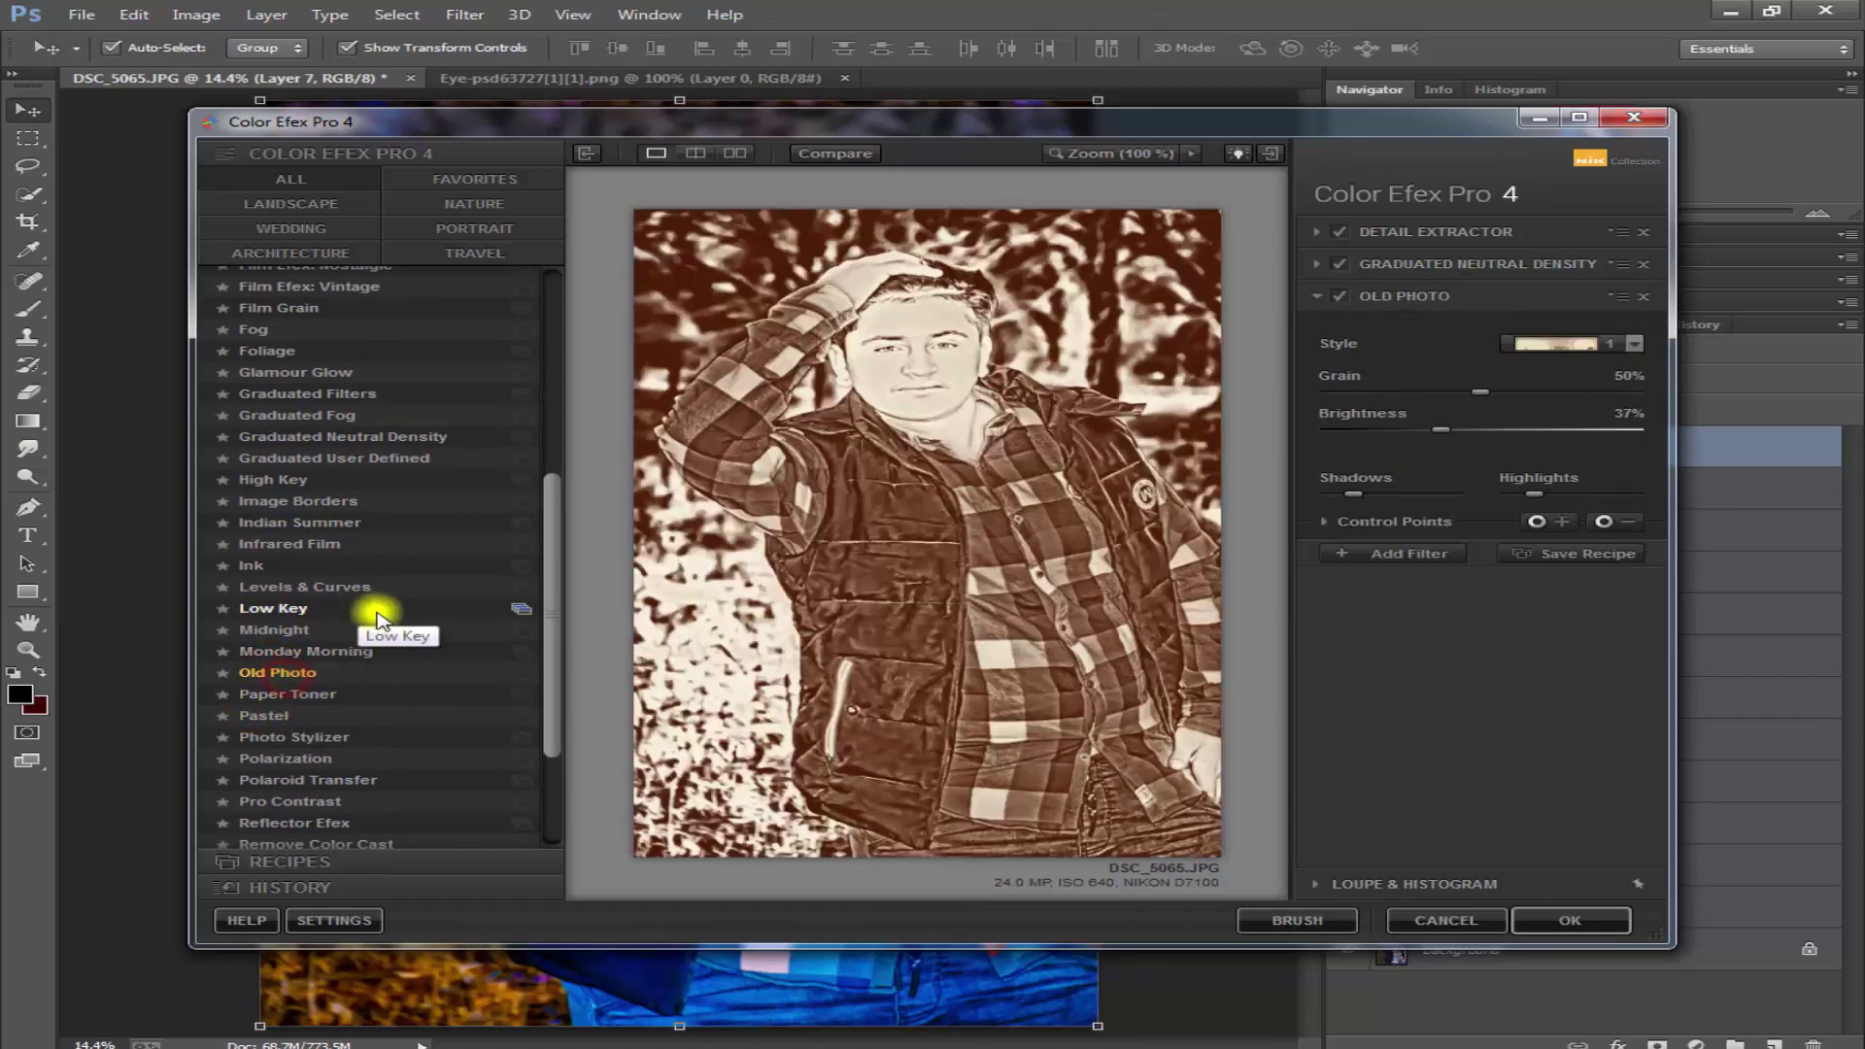
- Settle on White Neutralizer as the third filter and apply the filter stack
scroll(331, 621, down, 3)
click(304, 577)
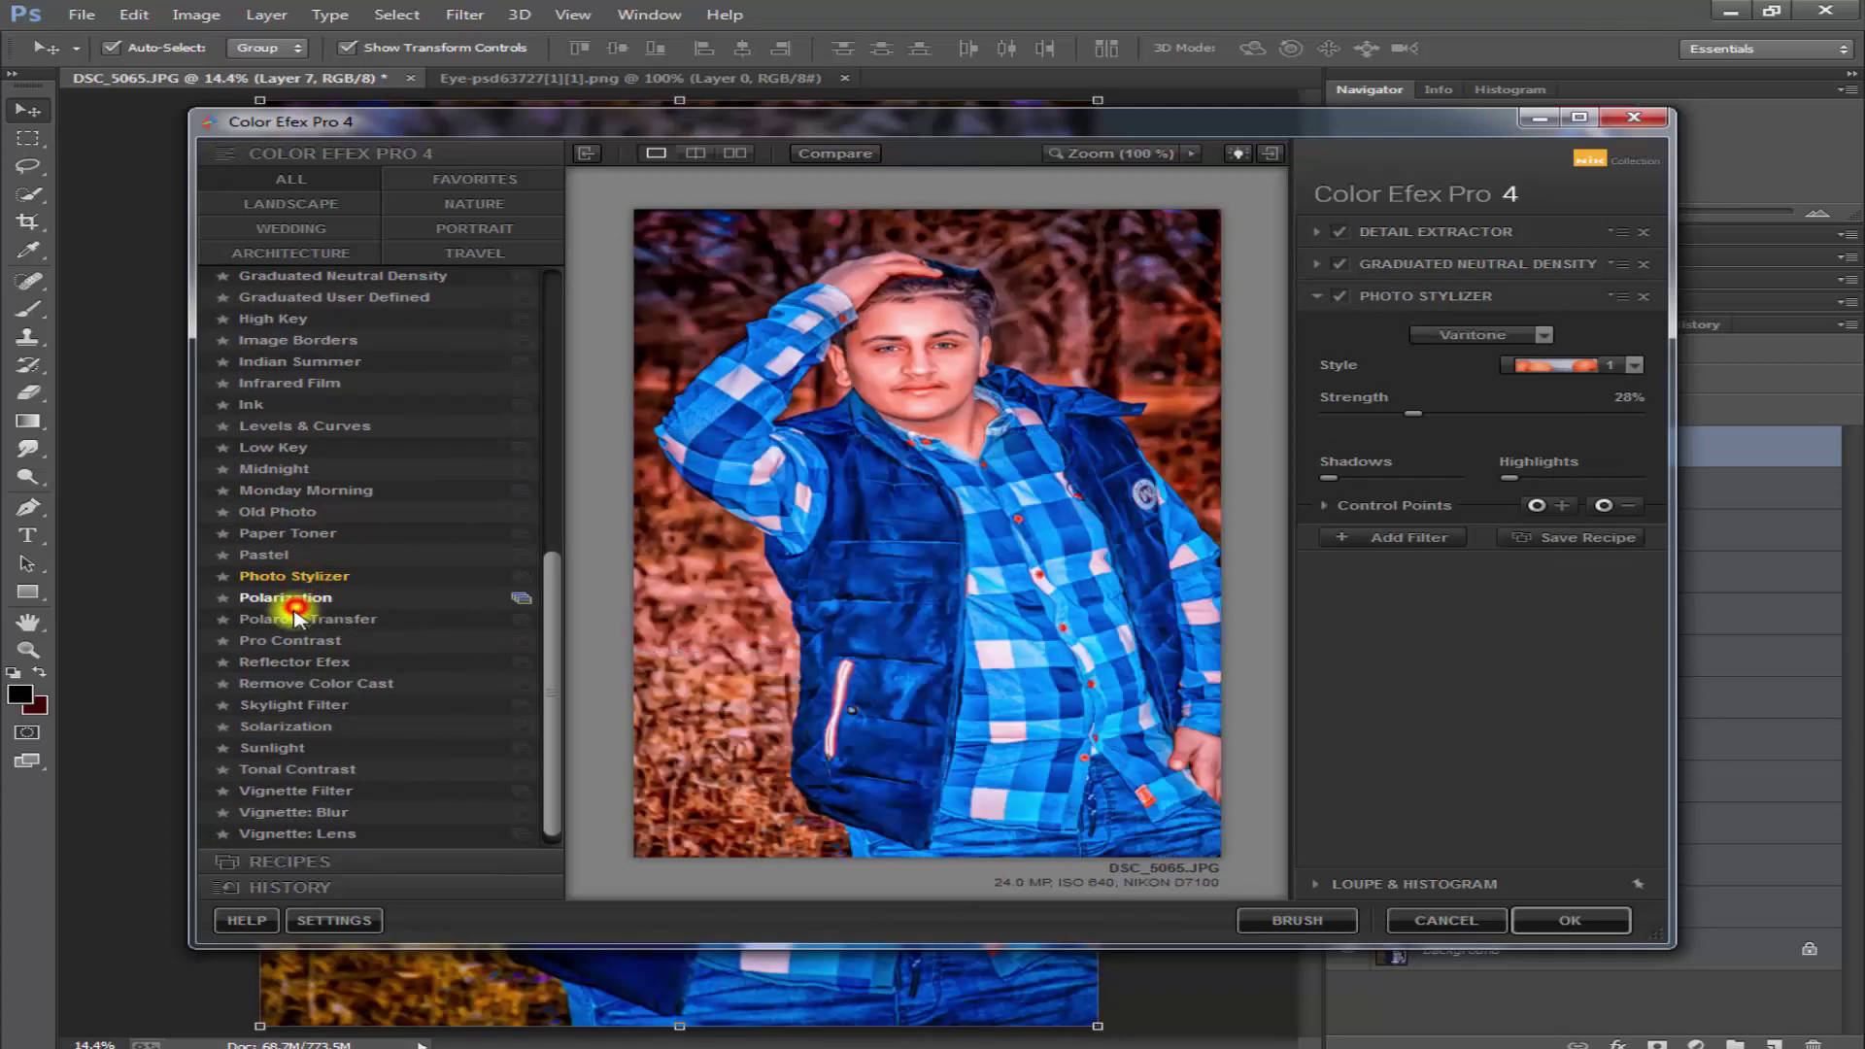
click(291, 598)
scroll(318, 697, down, 1)
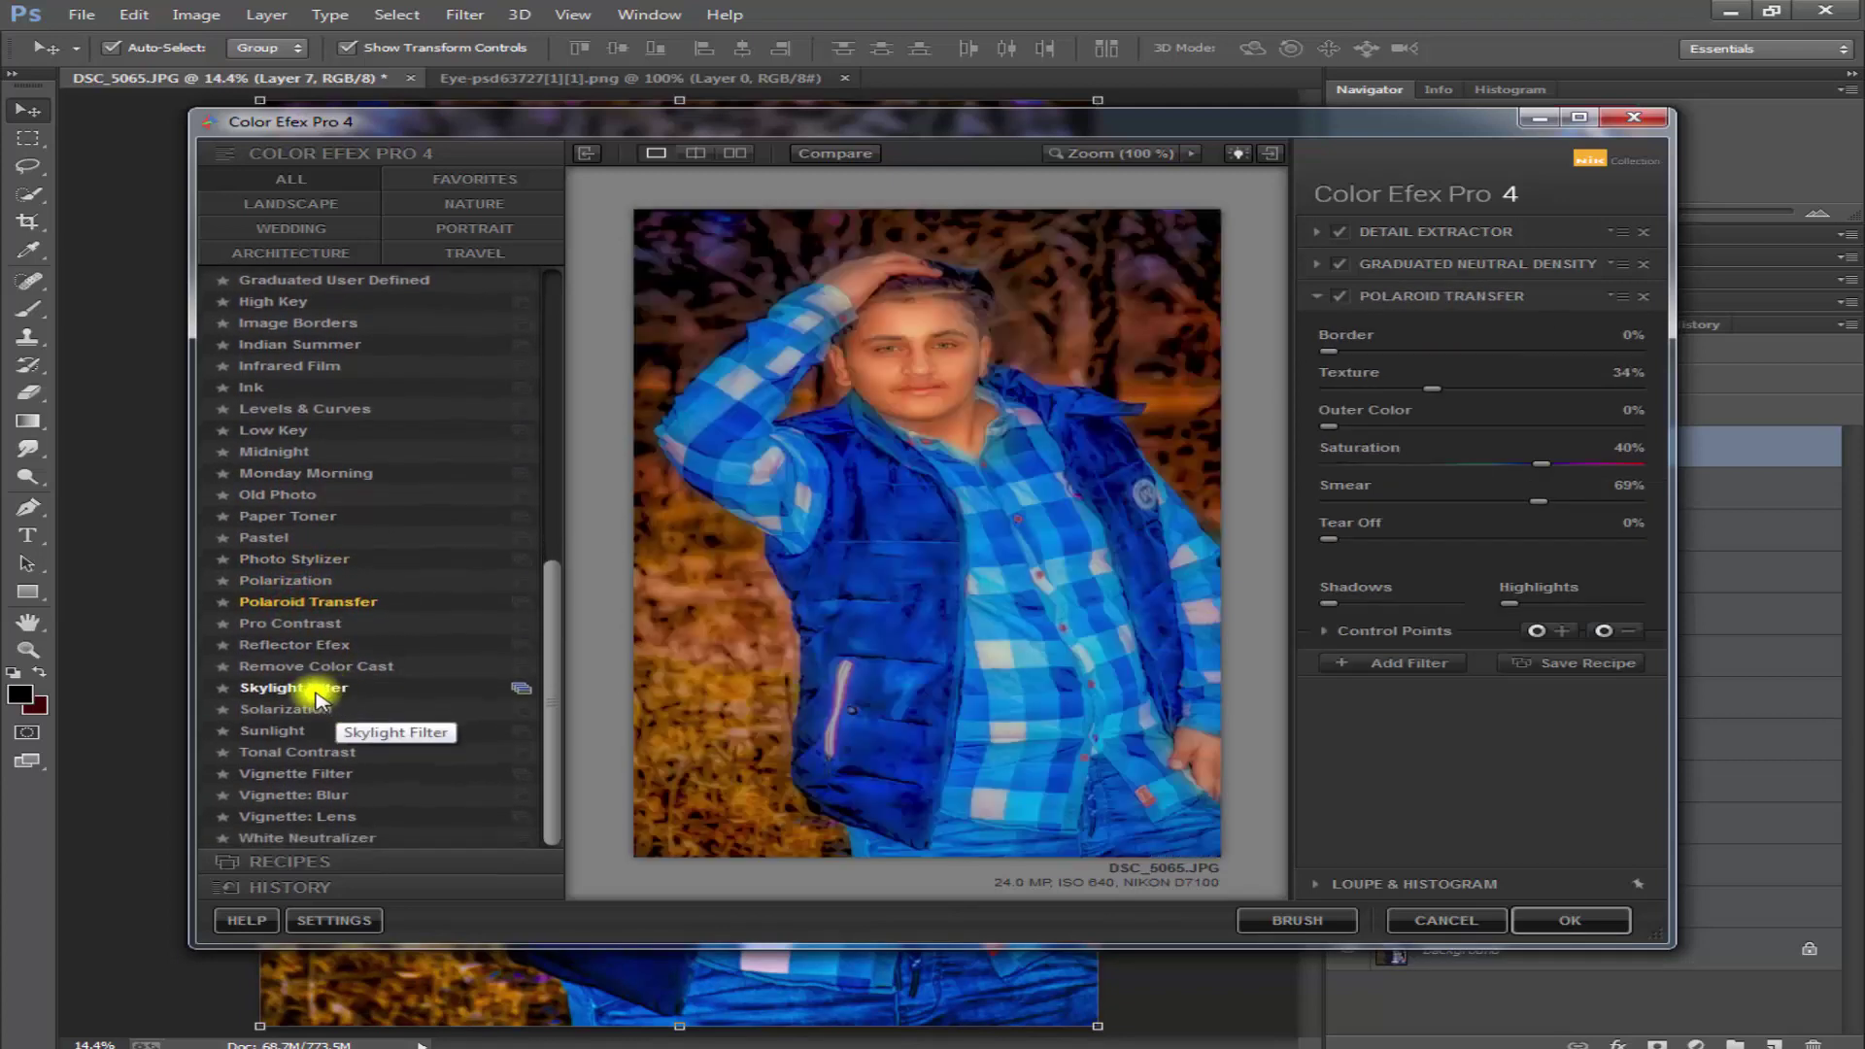
click(291, 733)
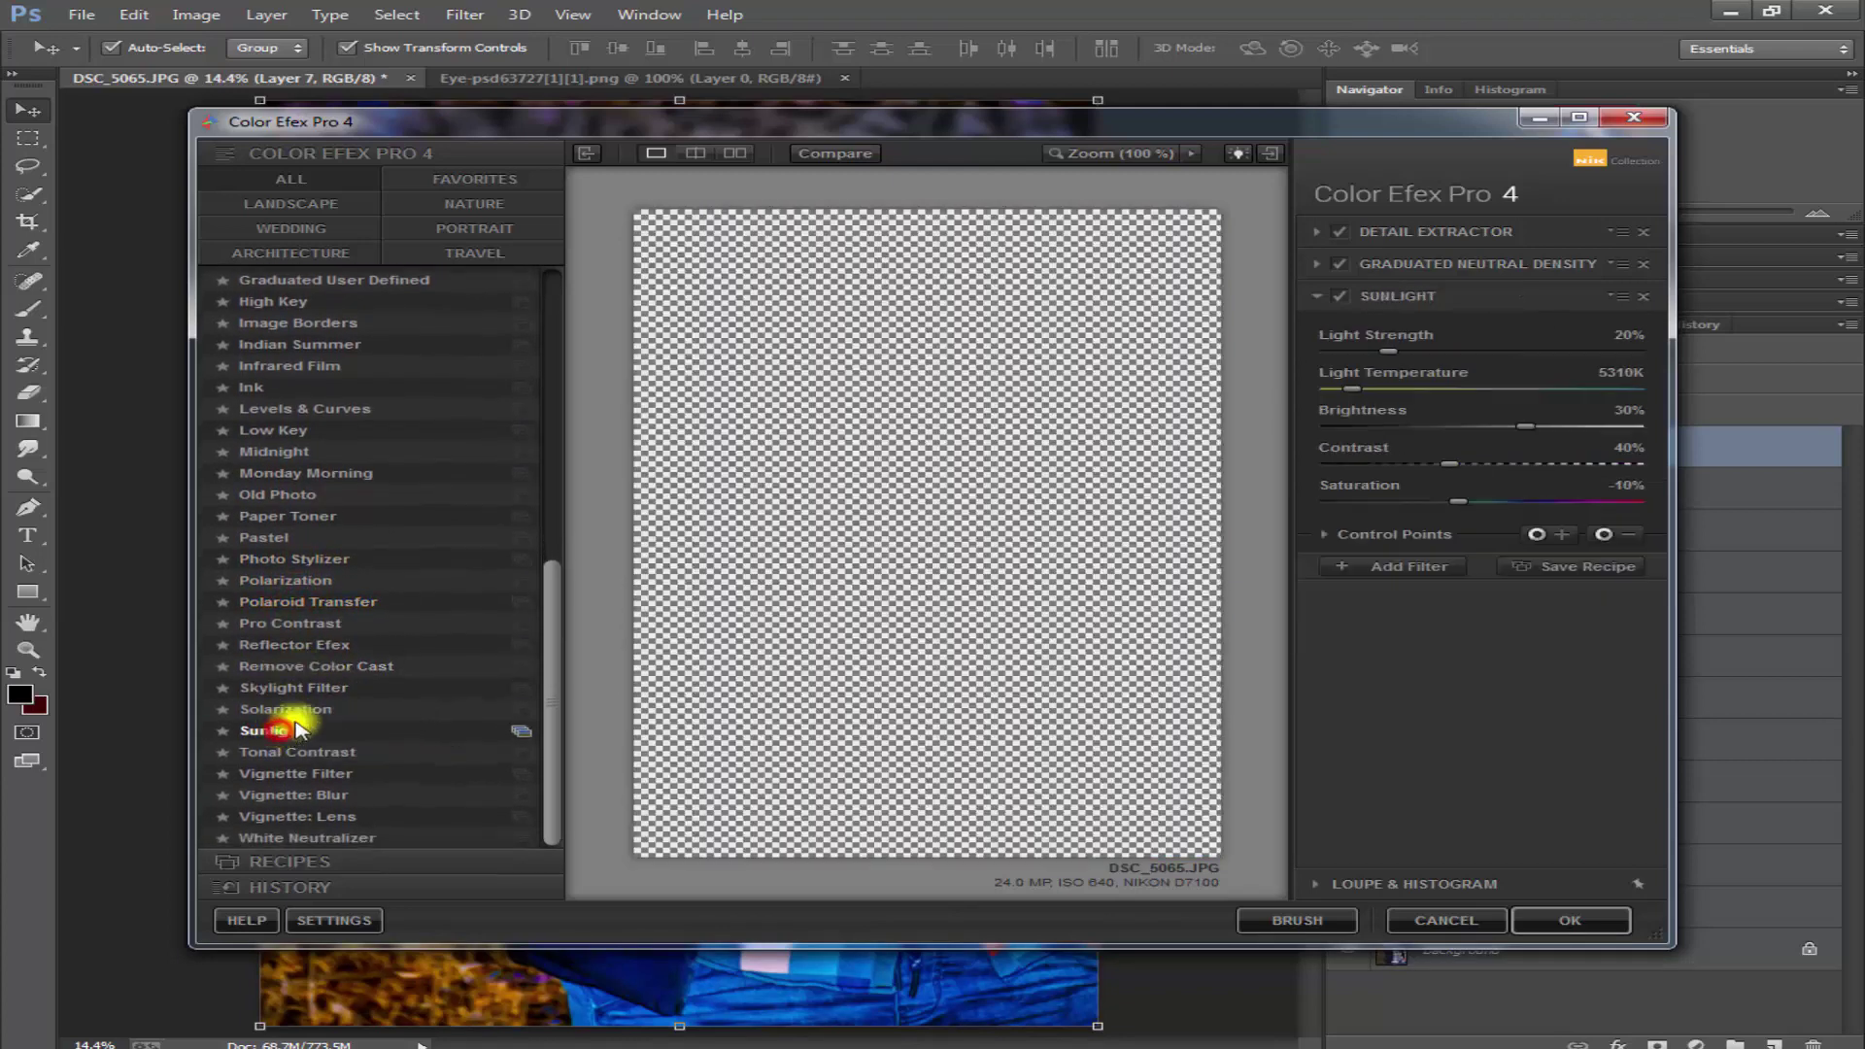
click(307, 837)
click(1360, 552)
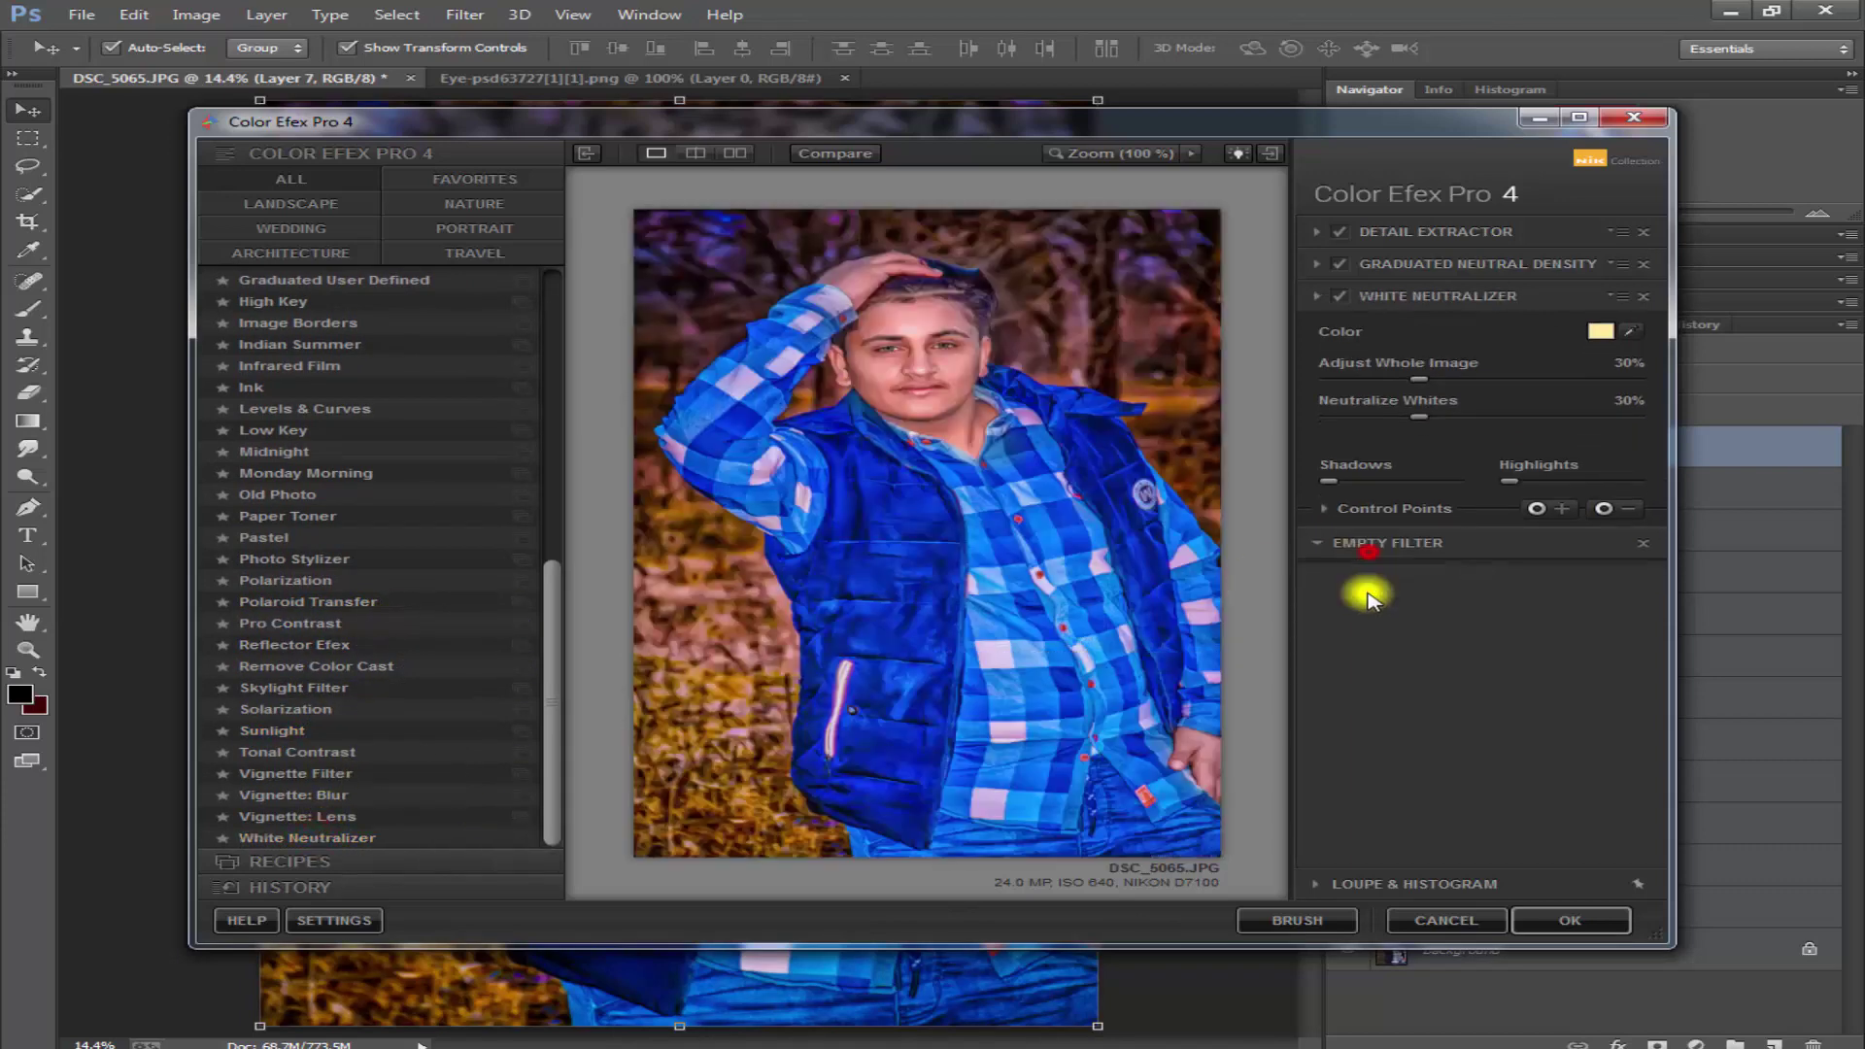
click(1558, 922)
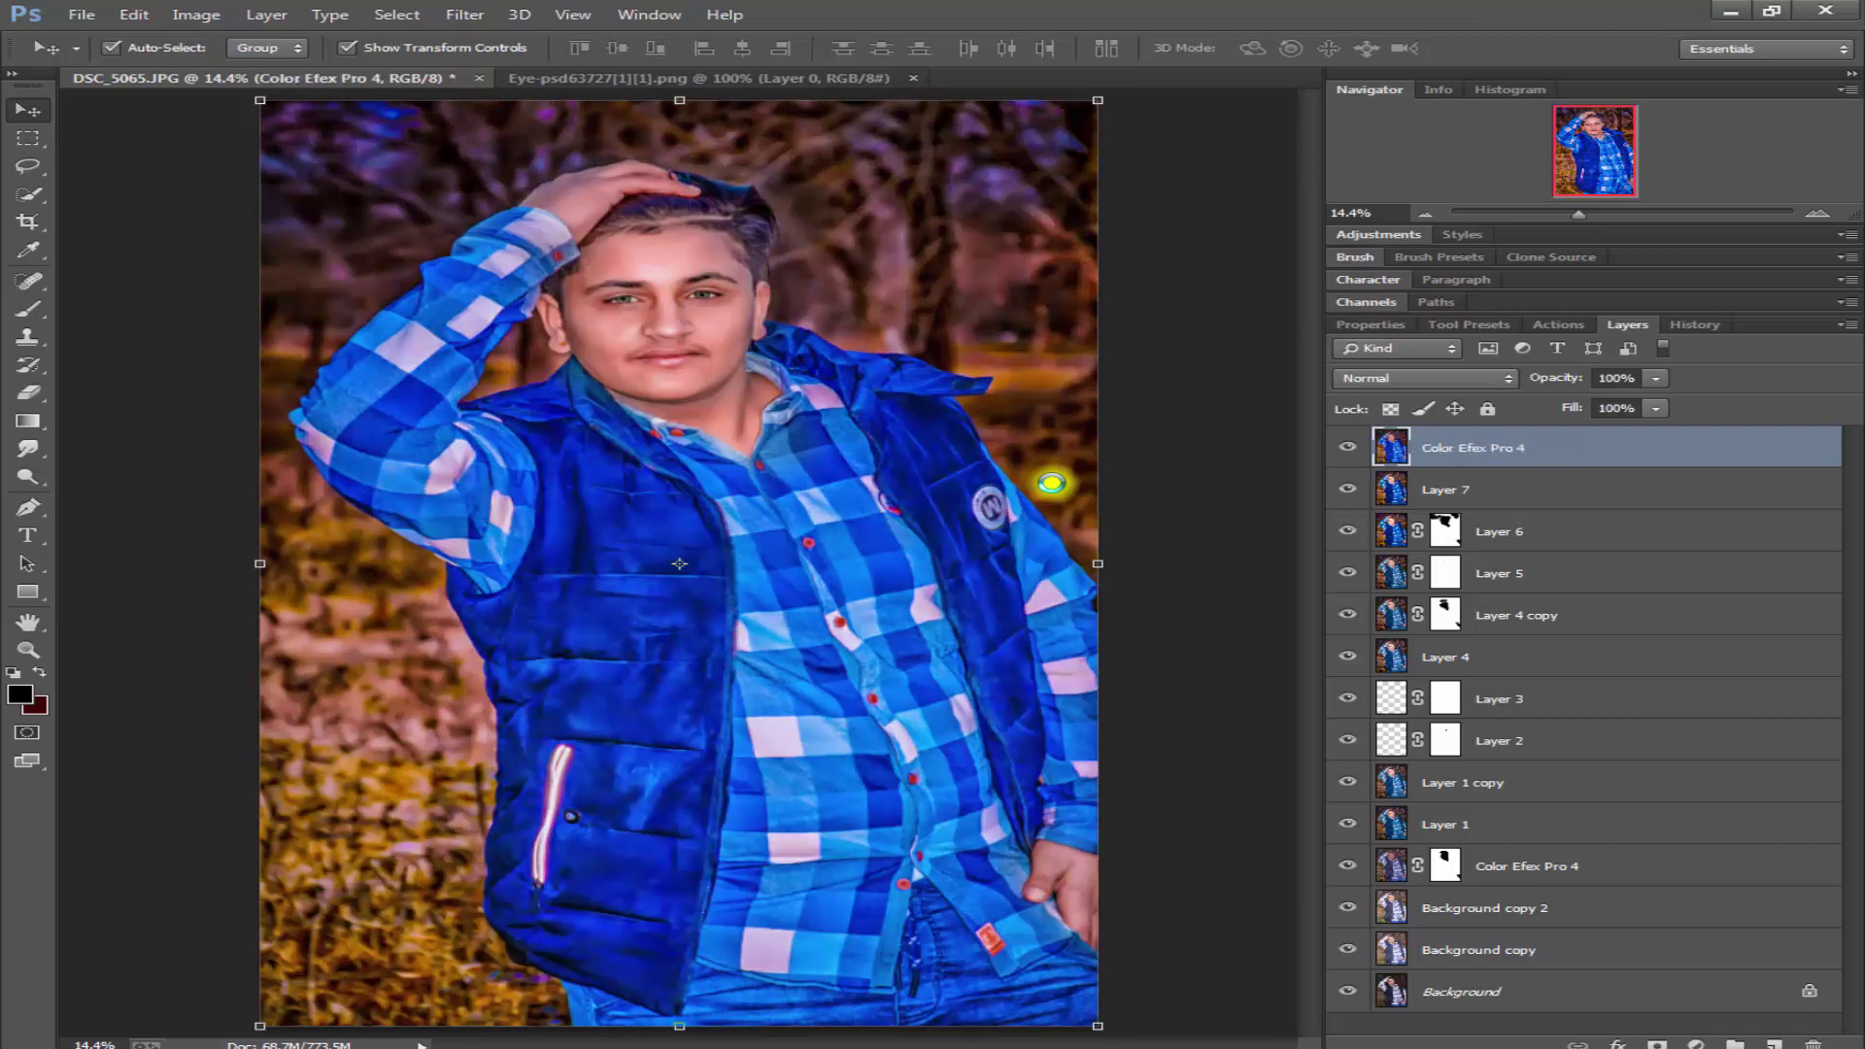
- Test the Color Efex Pro 4 layer's opacity, restore 100%, and add a white layer mask
click(1655, 378)
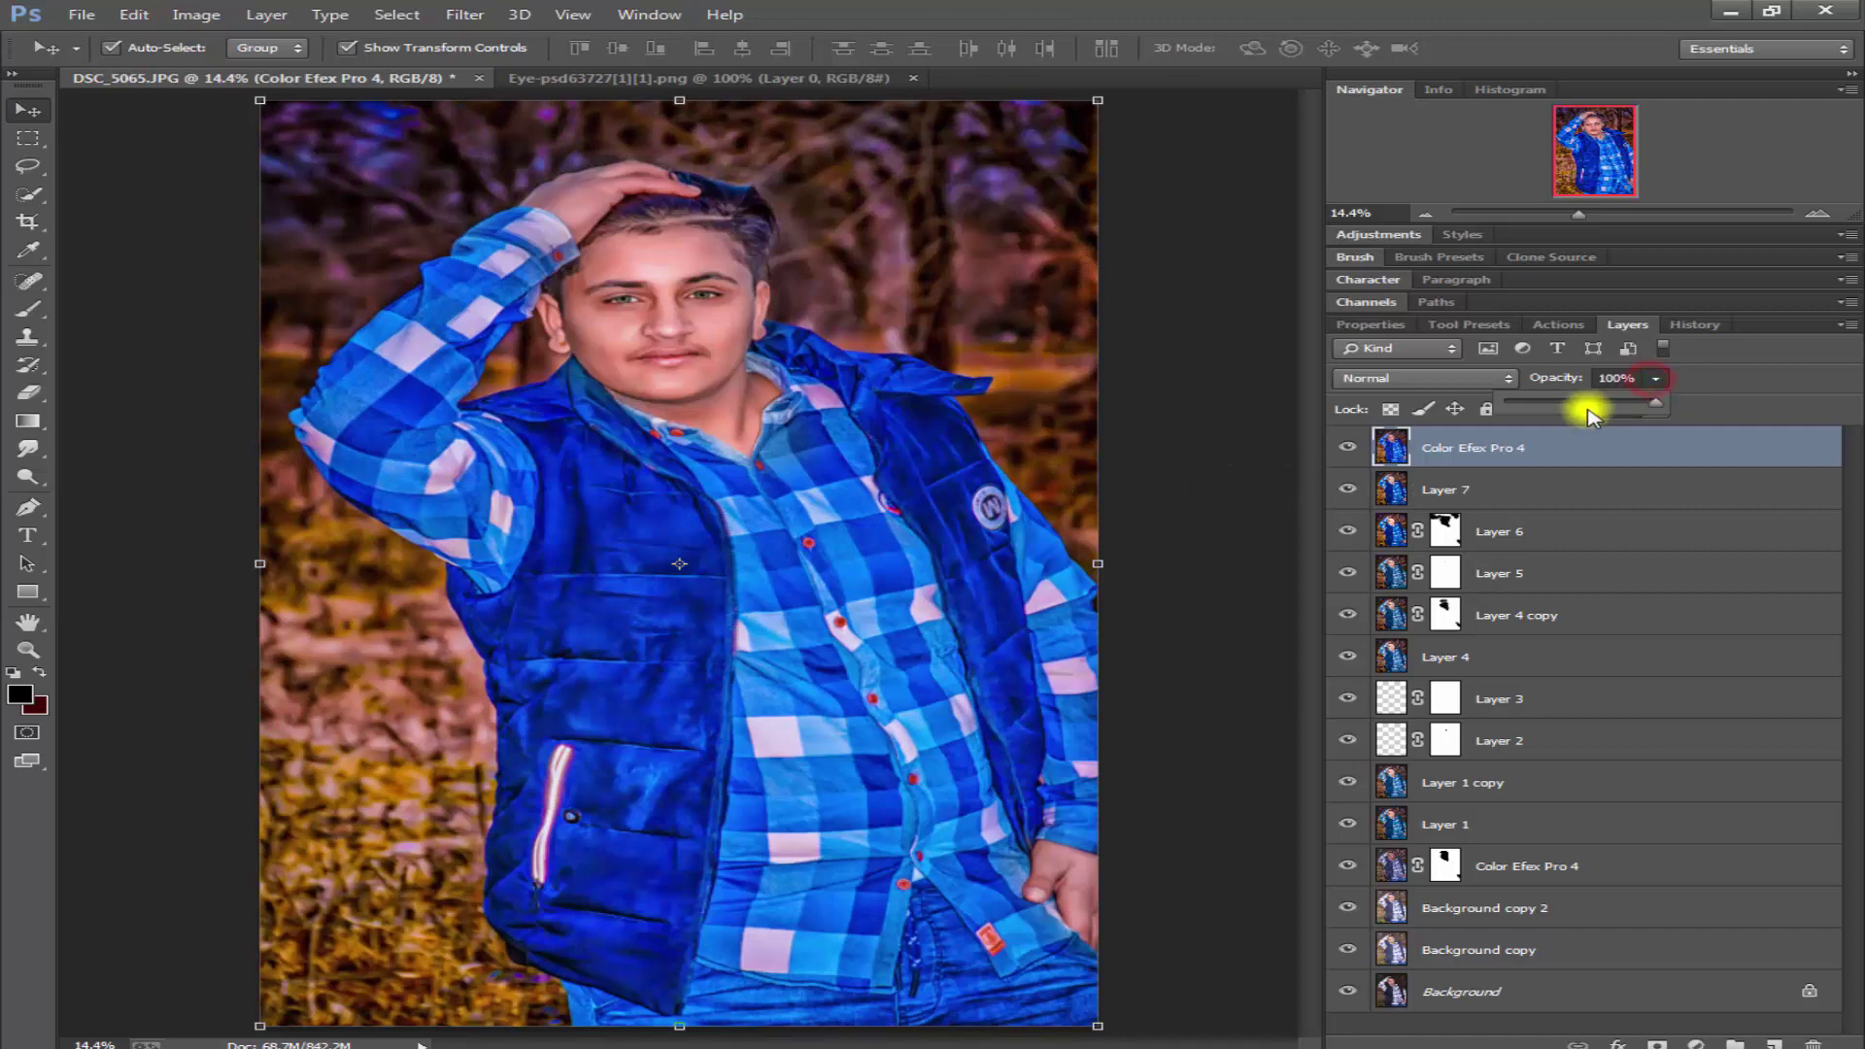
drag(1598, 404, 1600, 408)
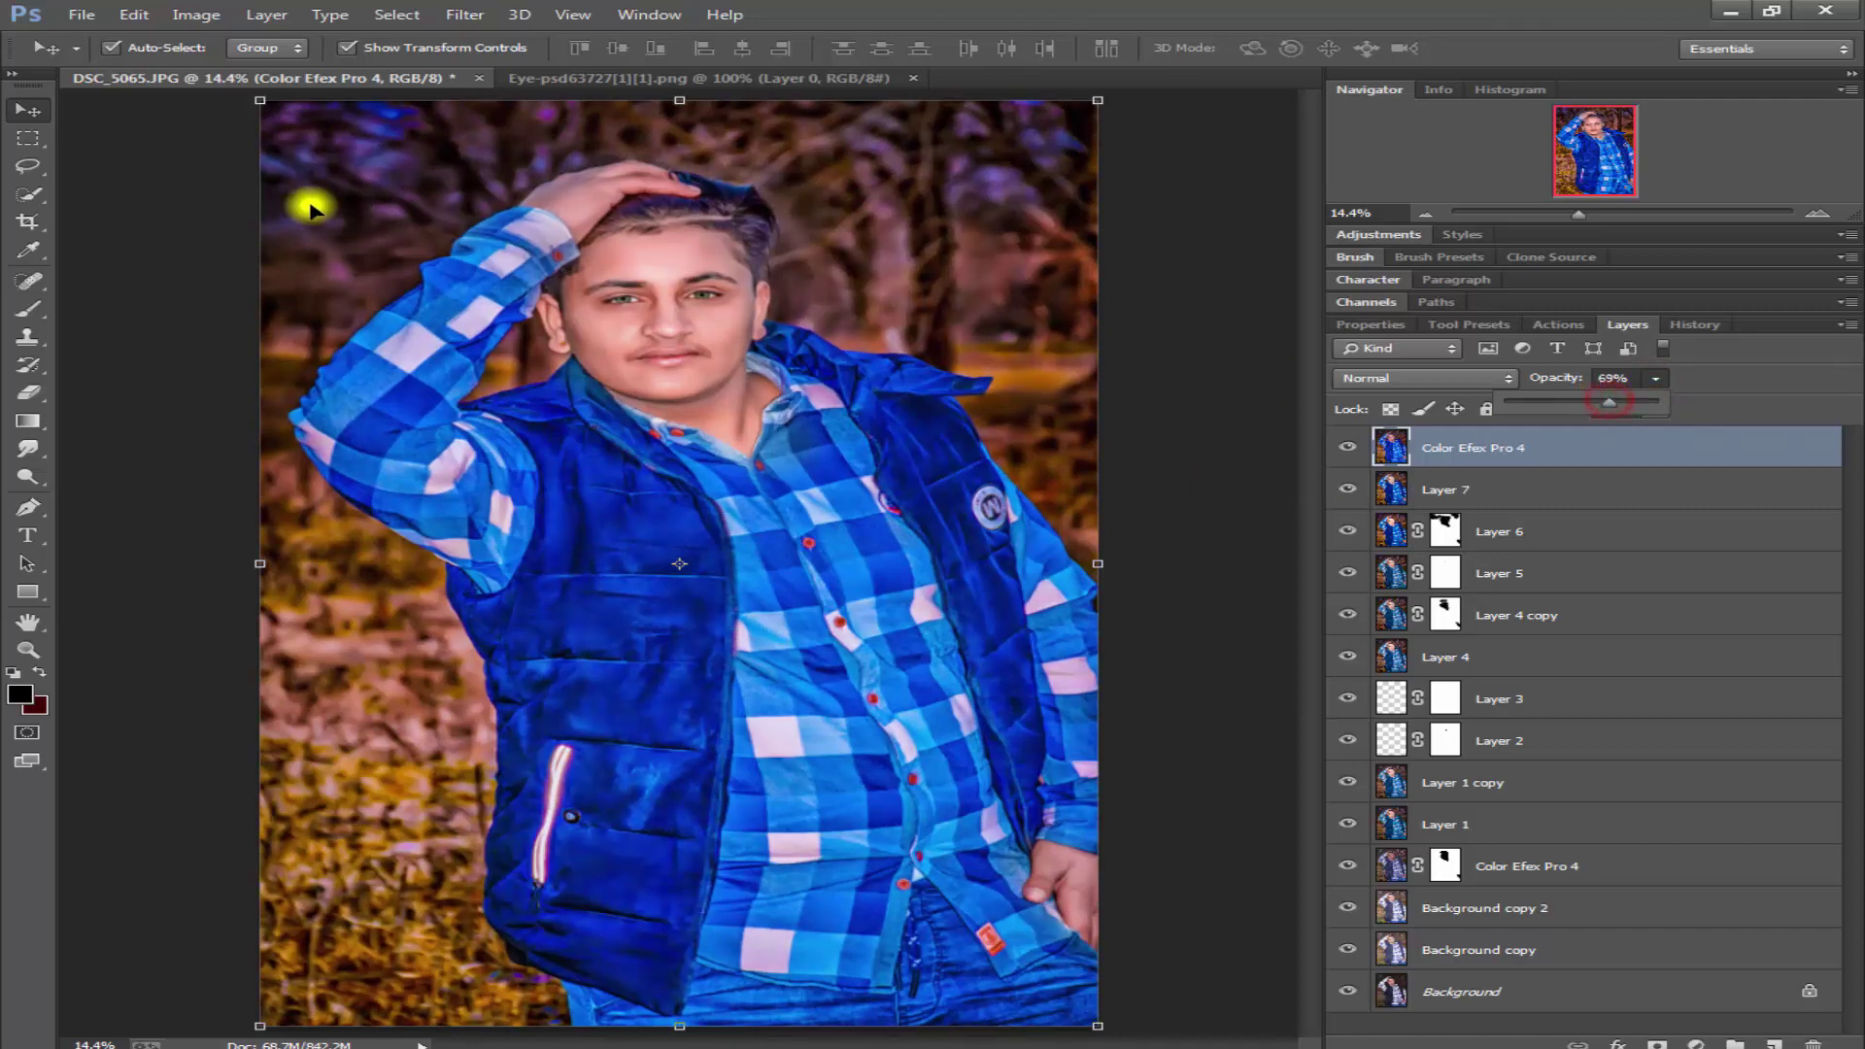
drag(1609, 408, 1658, 407)
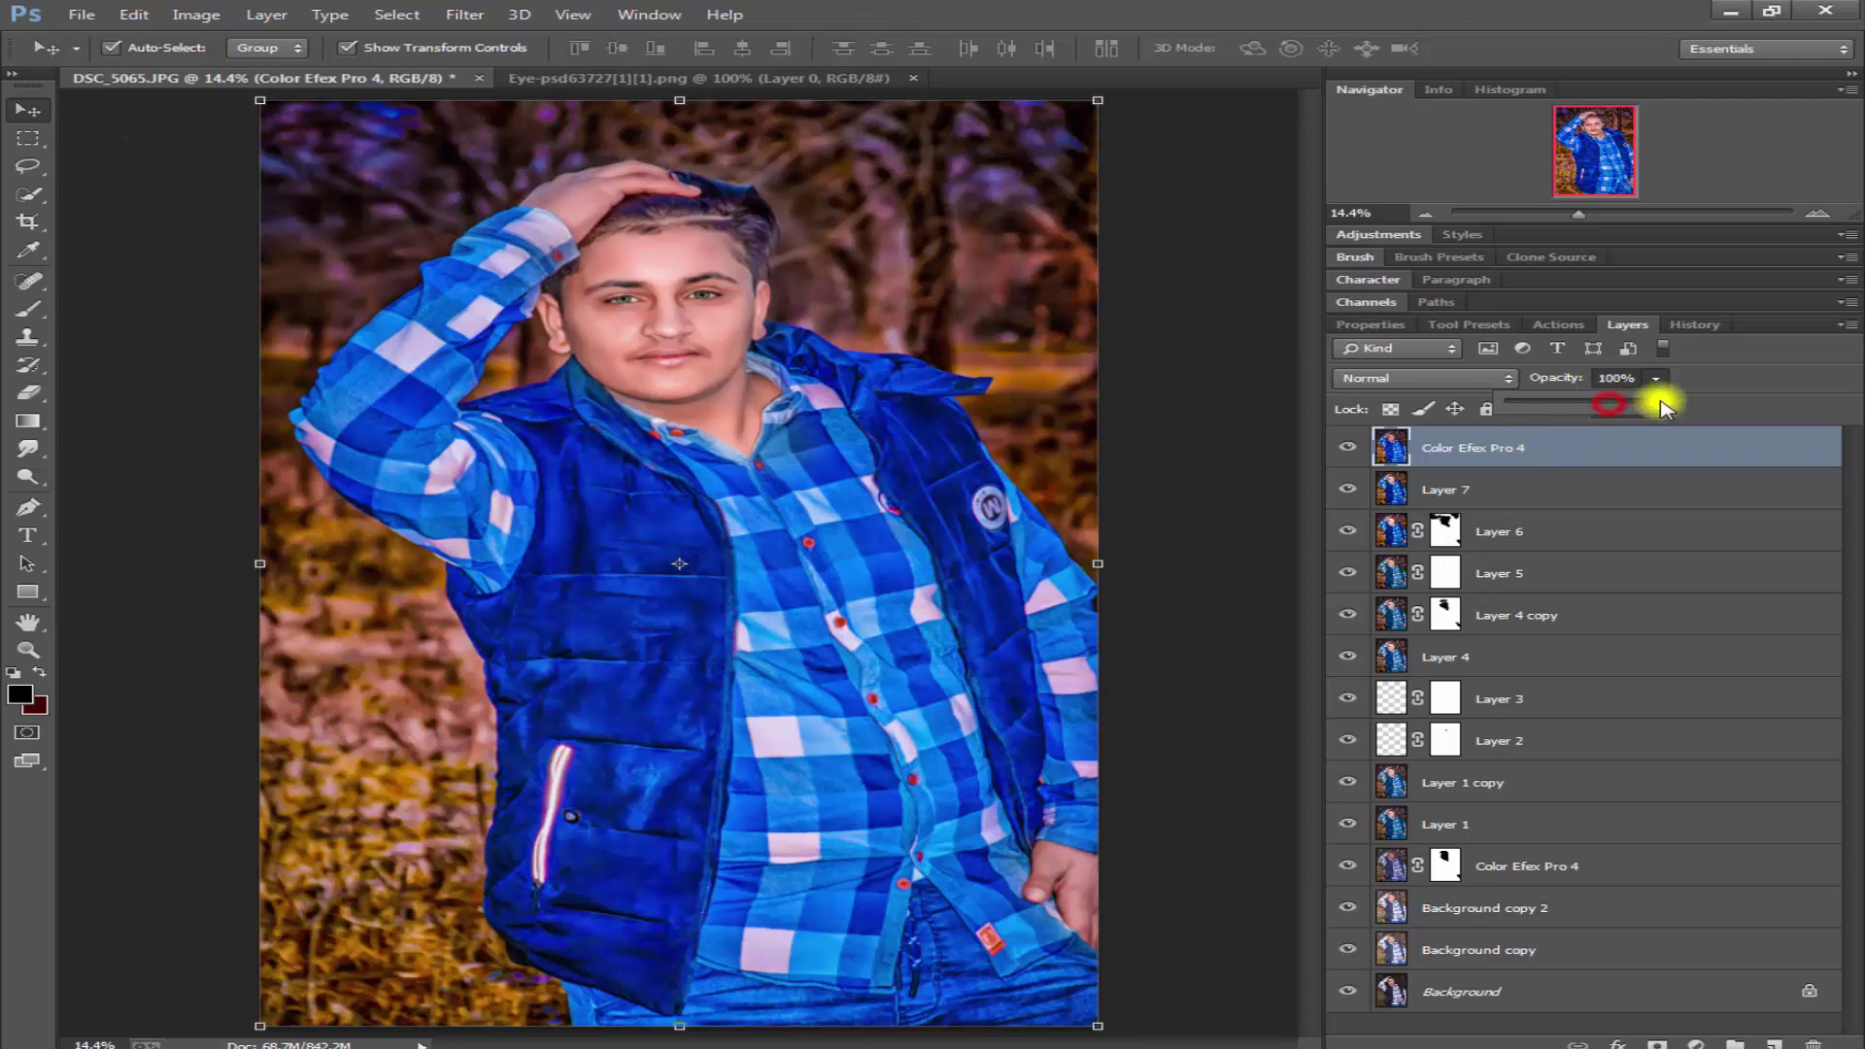
click(1659, 1043)
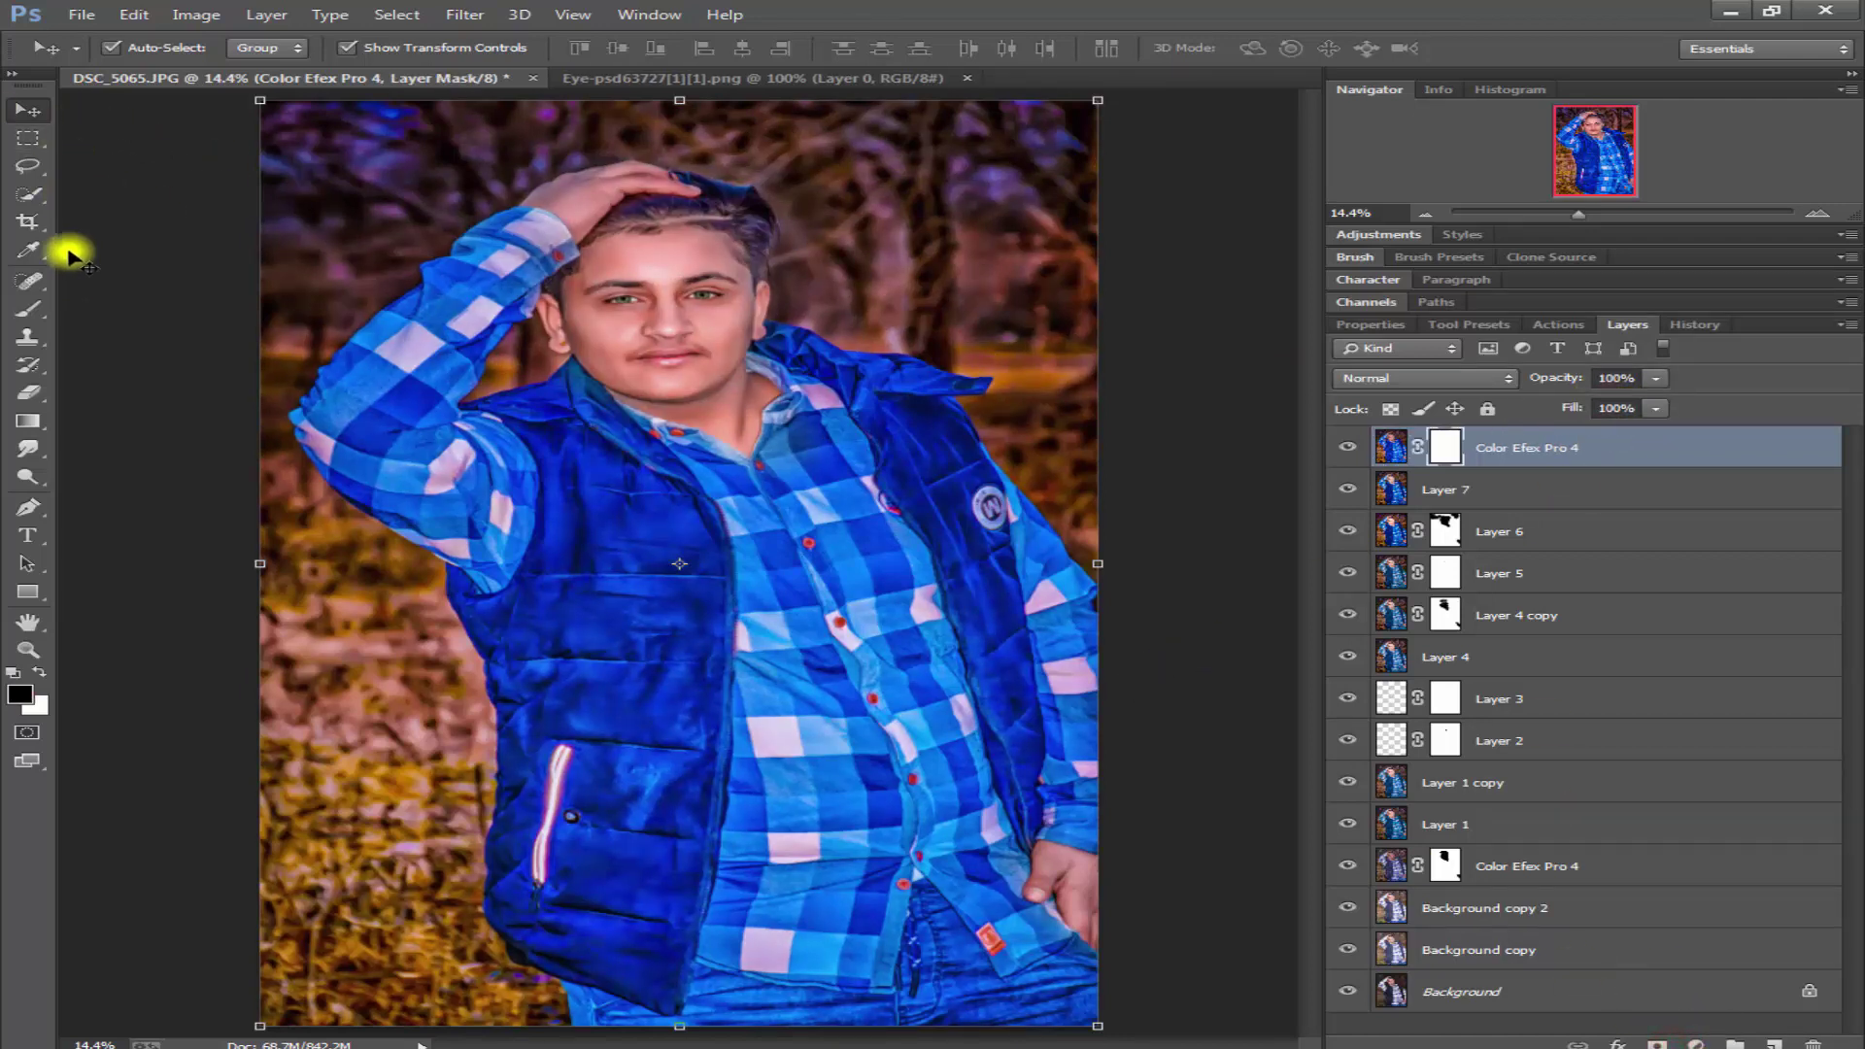
- Select the plain Brush tool with opacity lowered to 39%
click(29, 308)
right_click(29, 309)
click(214, 313)
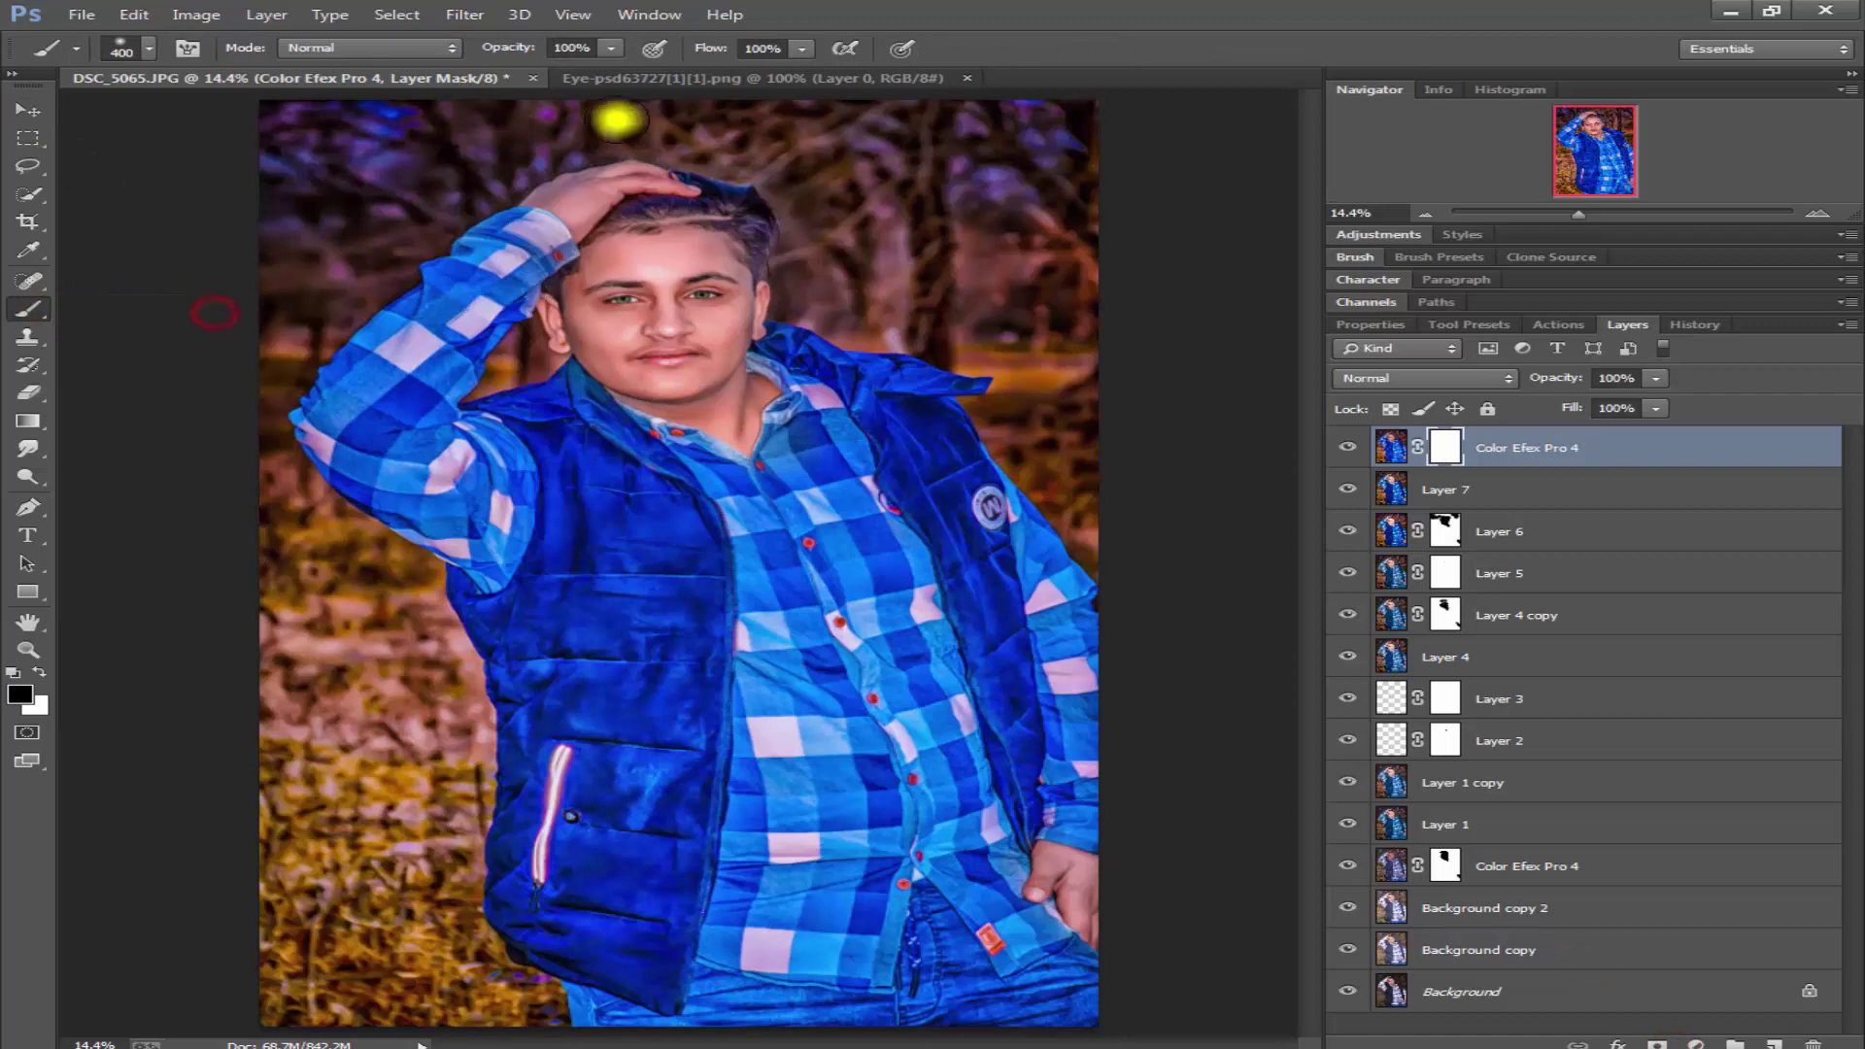
click(611, 48)
drag(611, 70, 522, 73)
- Brush the mask over the face, chin and neck, then return to the Move tool
drag(621, 249, 583, 313)
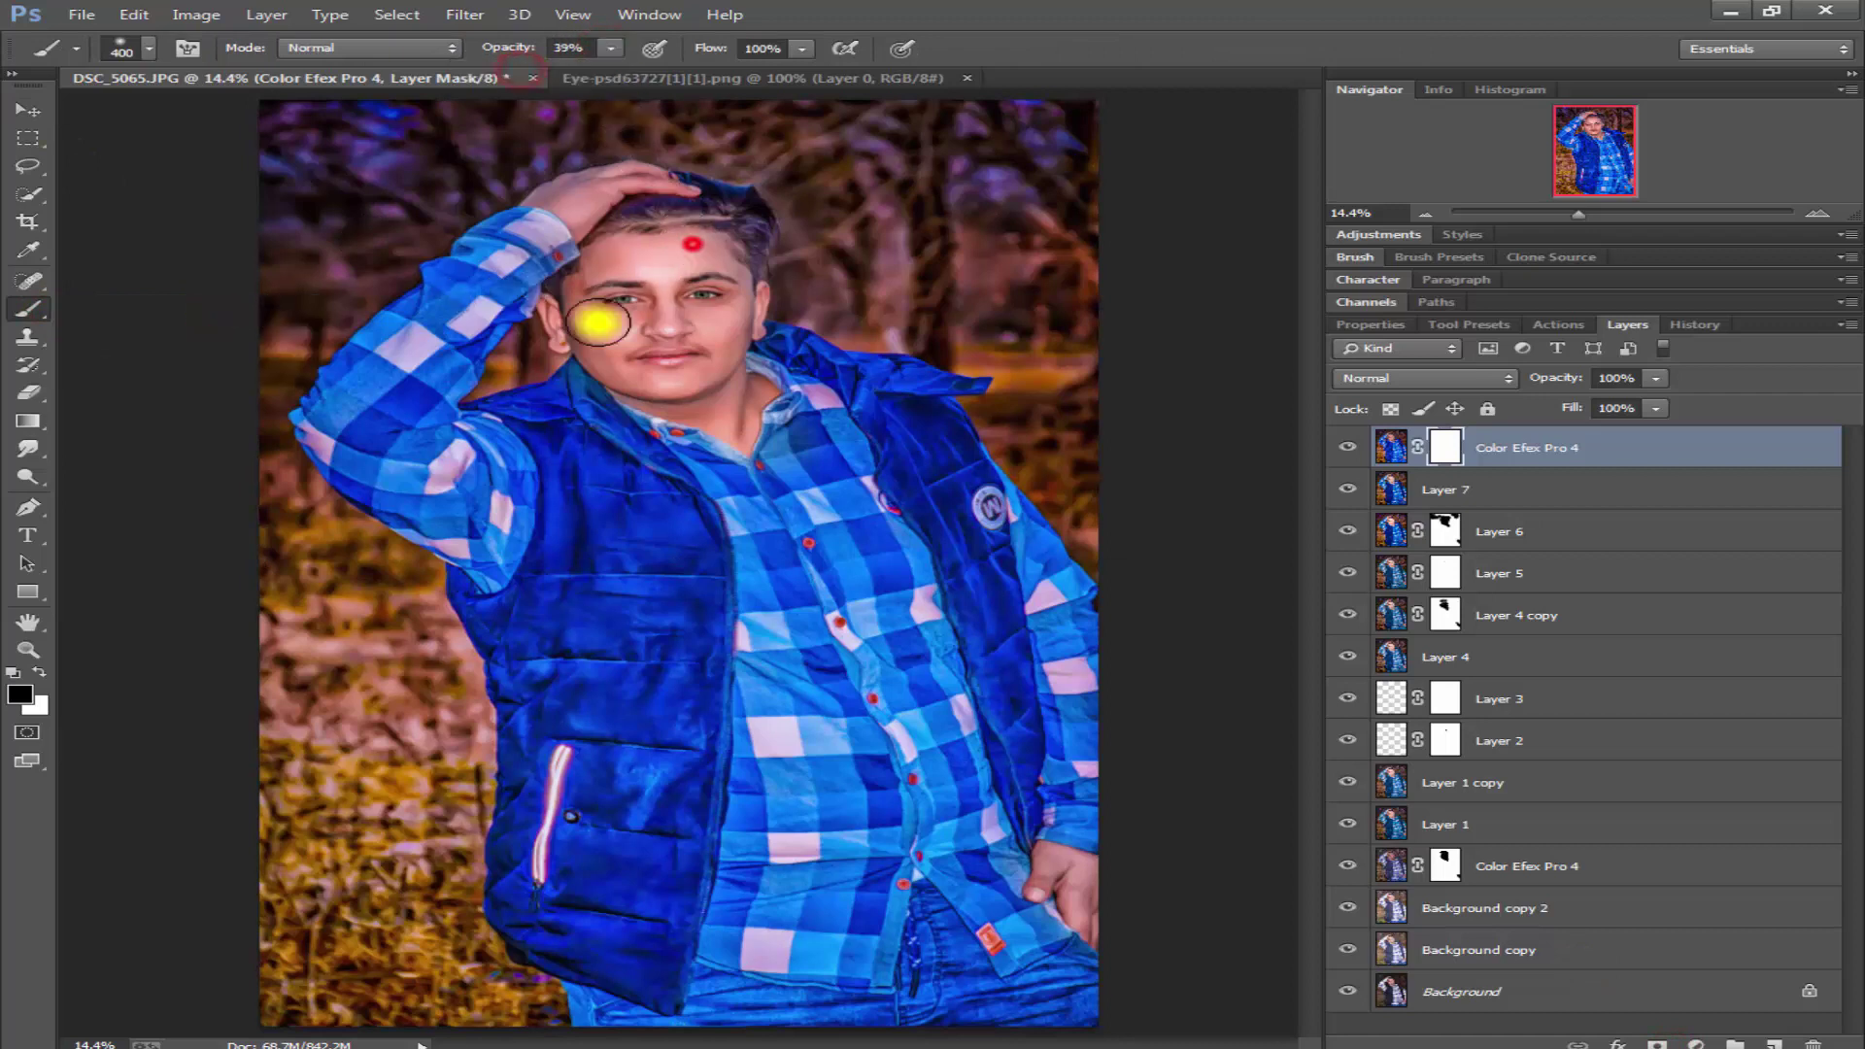
mouse_move(686, 345)
mouse_down()
mouse_move(553, 208)
mouse_move(603, 175)
mouse_move(583, 171)
mouse_move(637, 182)
mouse_move(574, 237)
mouse_move(574, 195)
mouse_move(553, 195)
mouse_move(581, 193)
mouse_up()
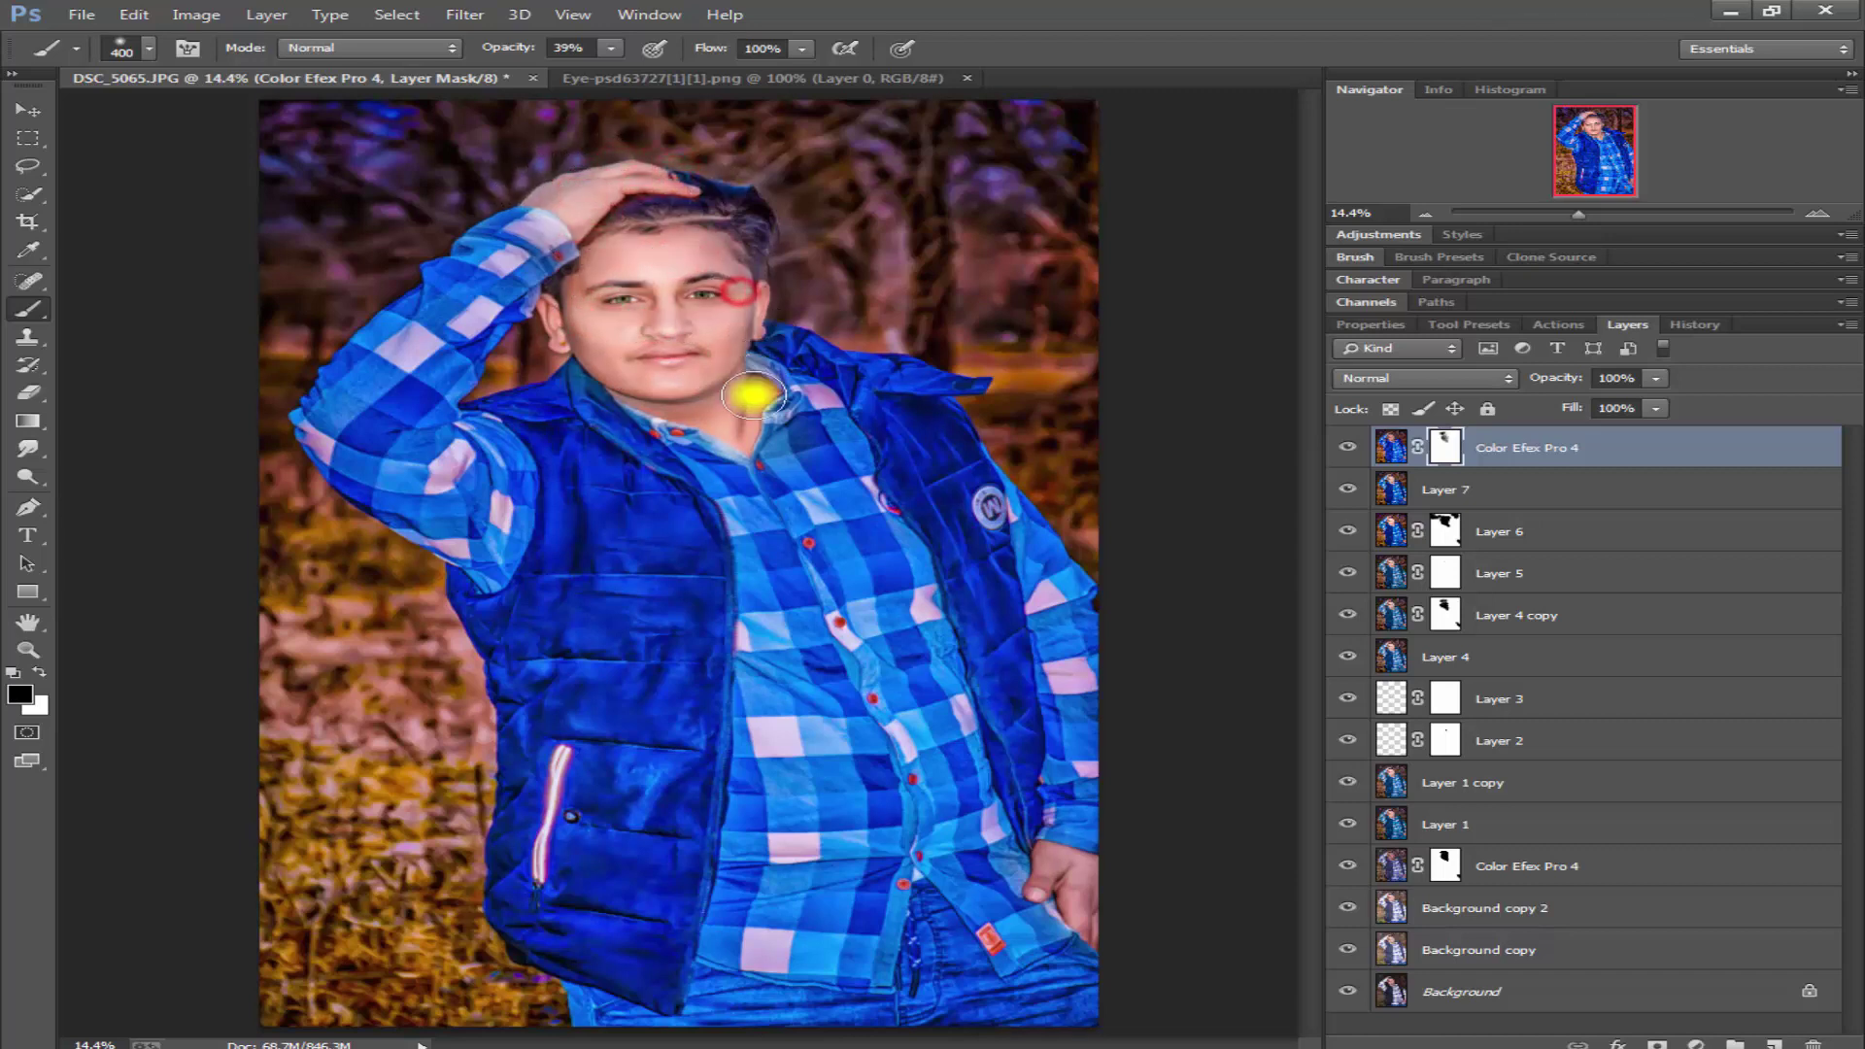
mouse_move(666, 398)
mouse_down()
mouse_move(708, 416)
mouse_move(603, 311)
mouse_up()
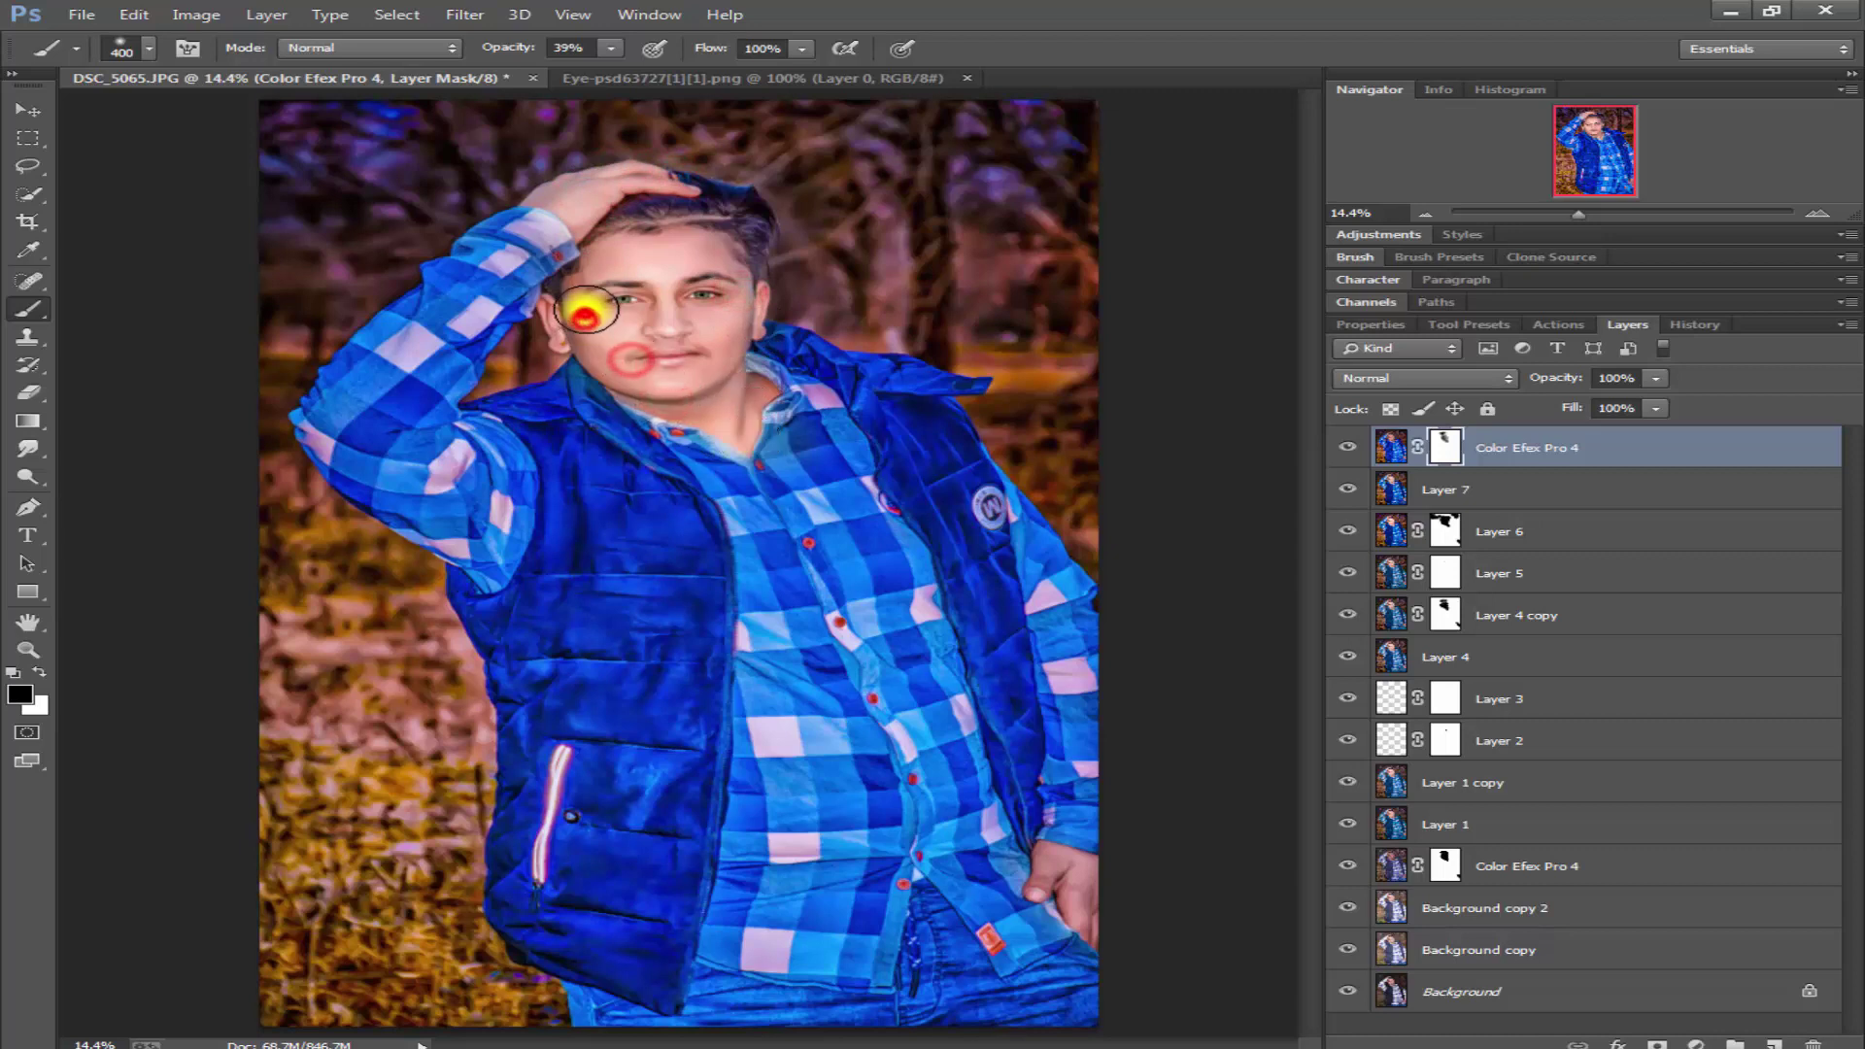
click(23, 107)
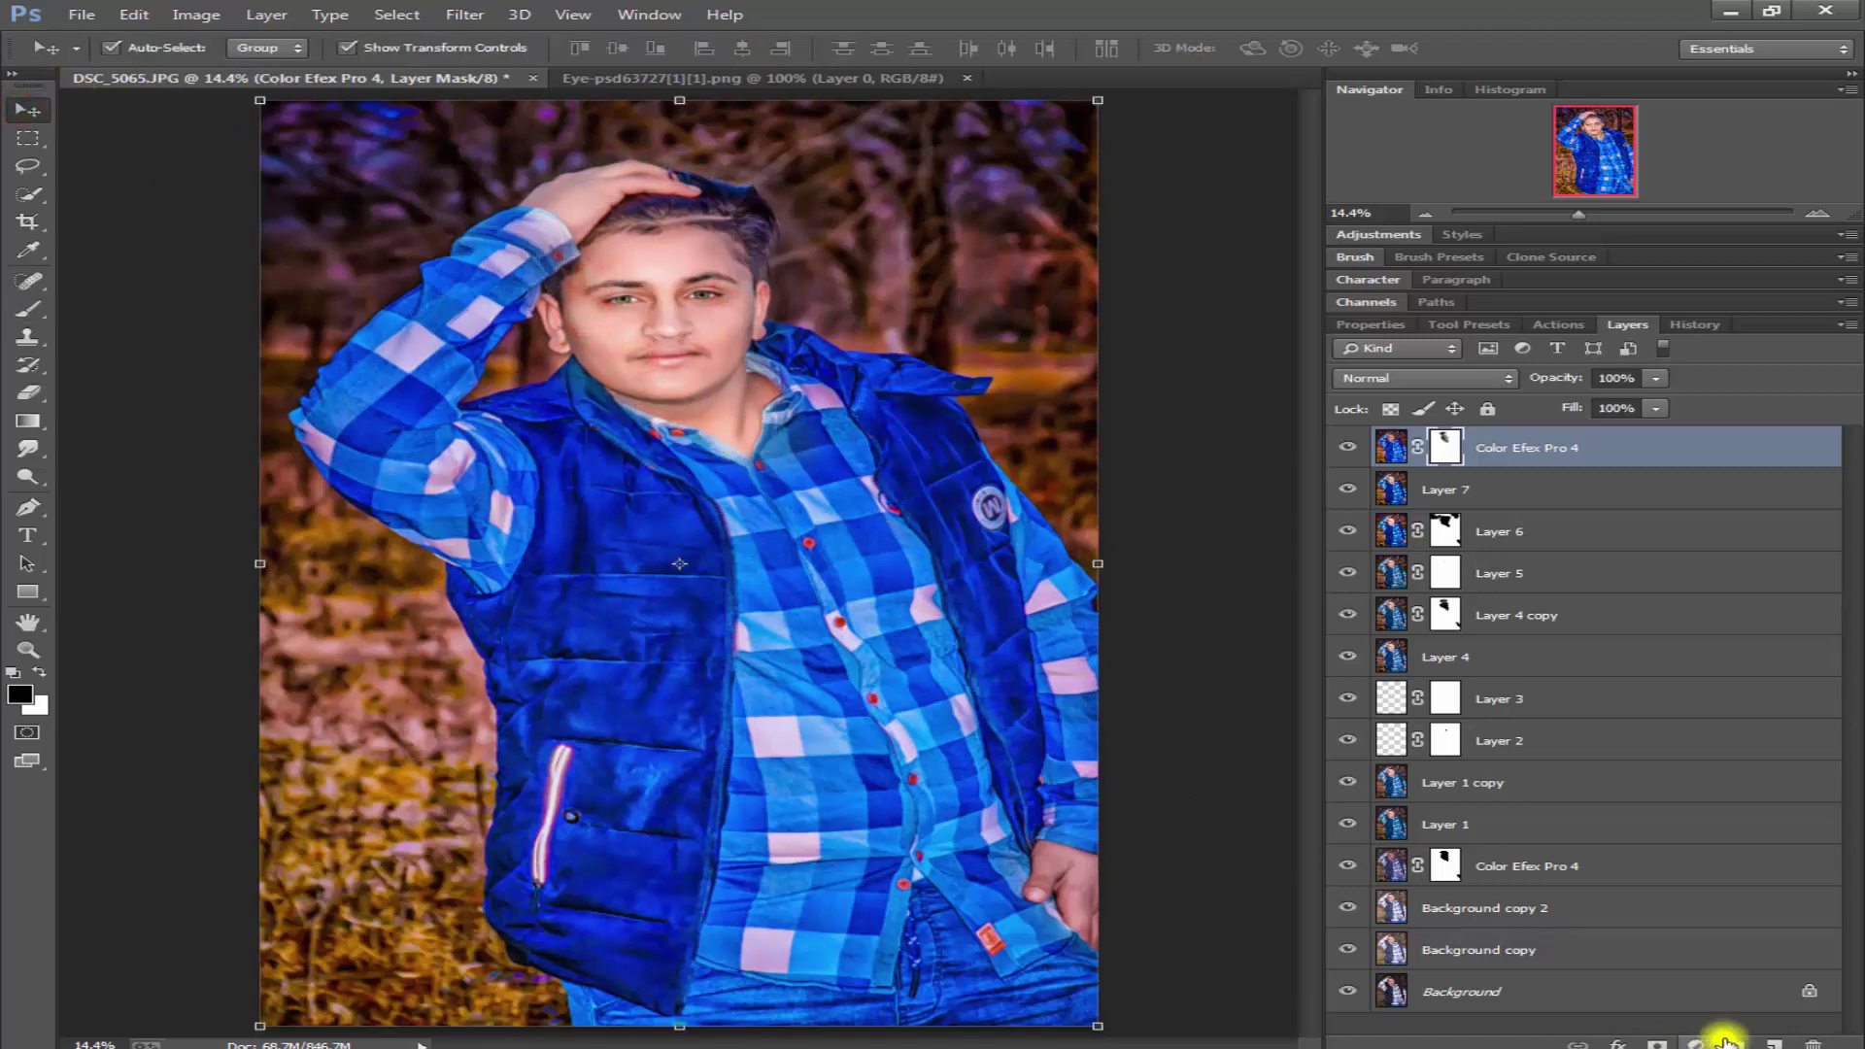
- Create Layer 8 and fill it with the merged image via Apply Image
click(1773, 1042)
click(197, 20)
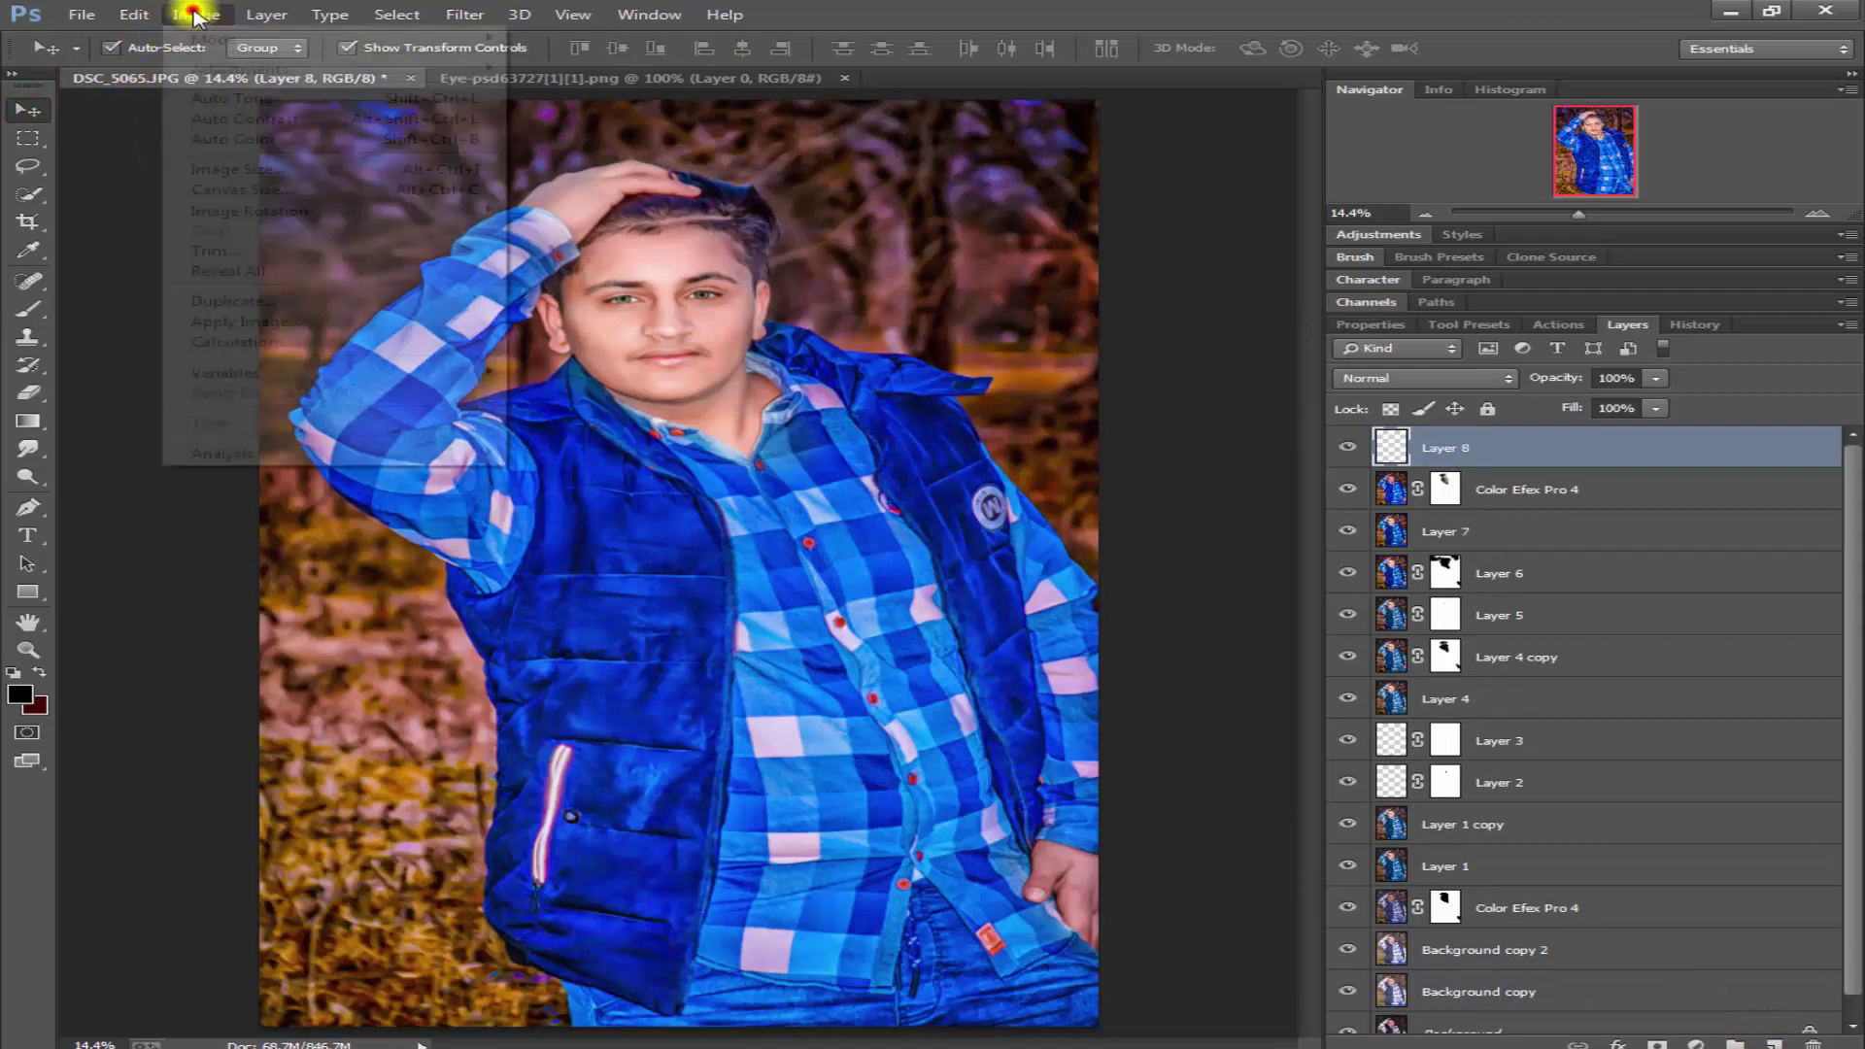
click(299, 321)
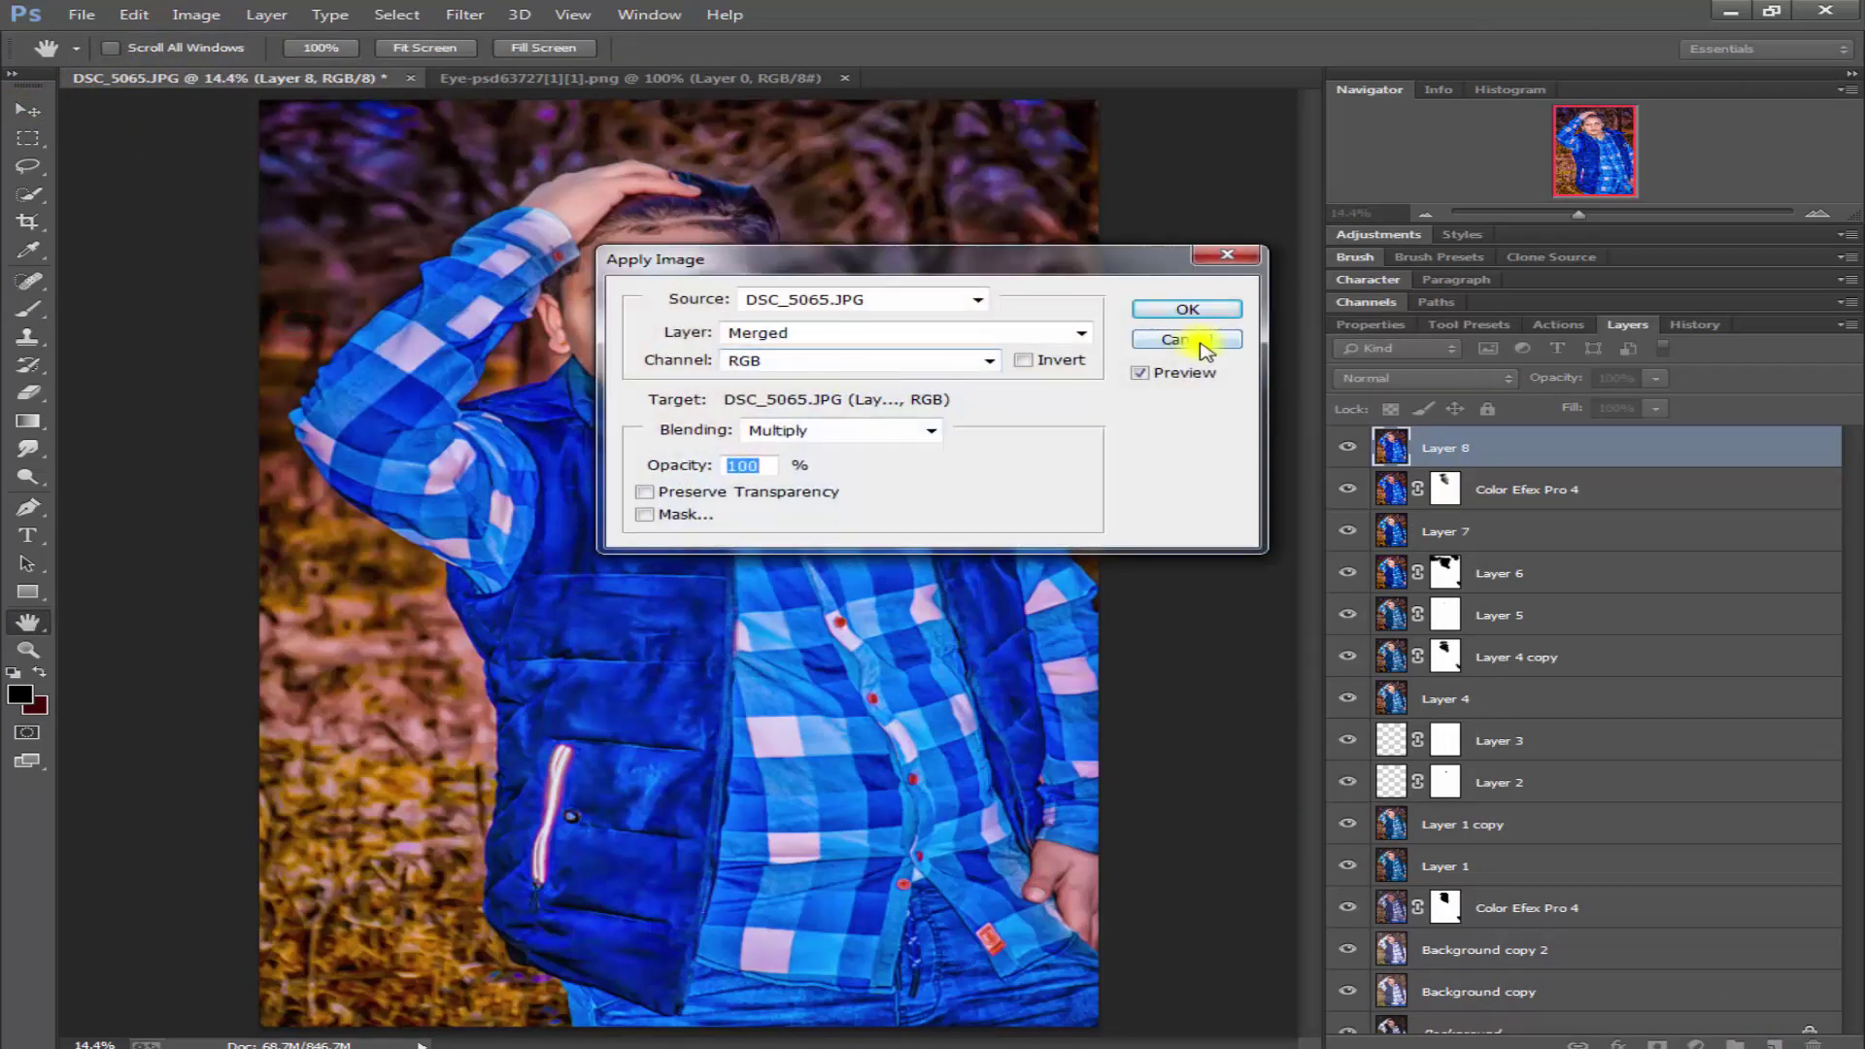
click(1189, 304)
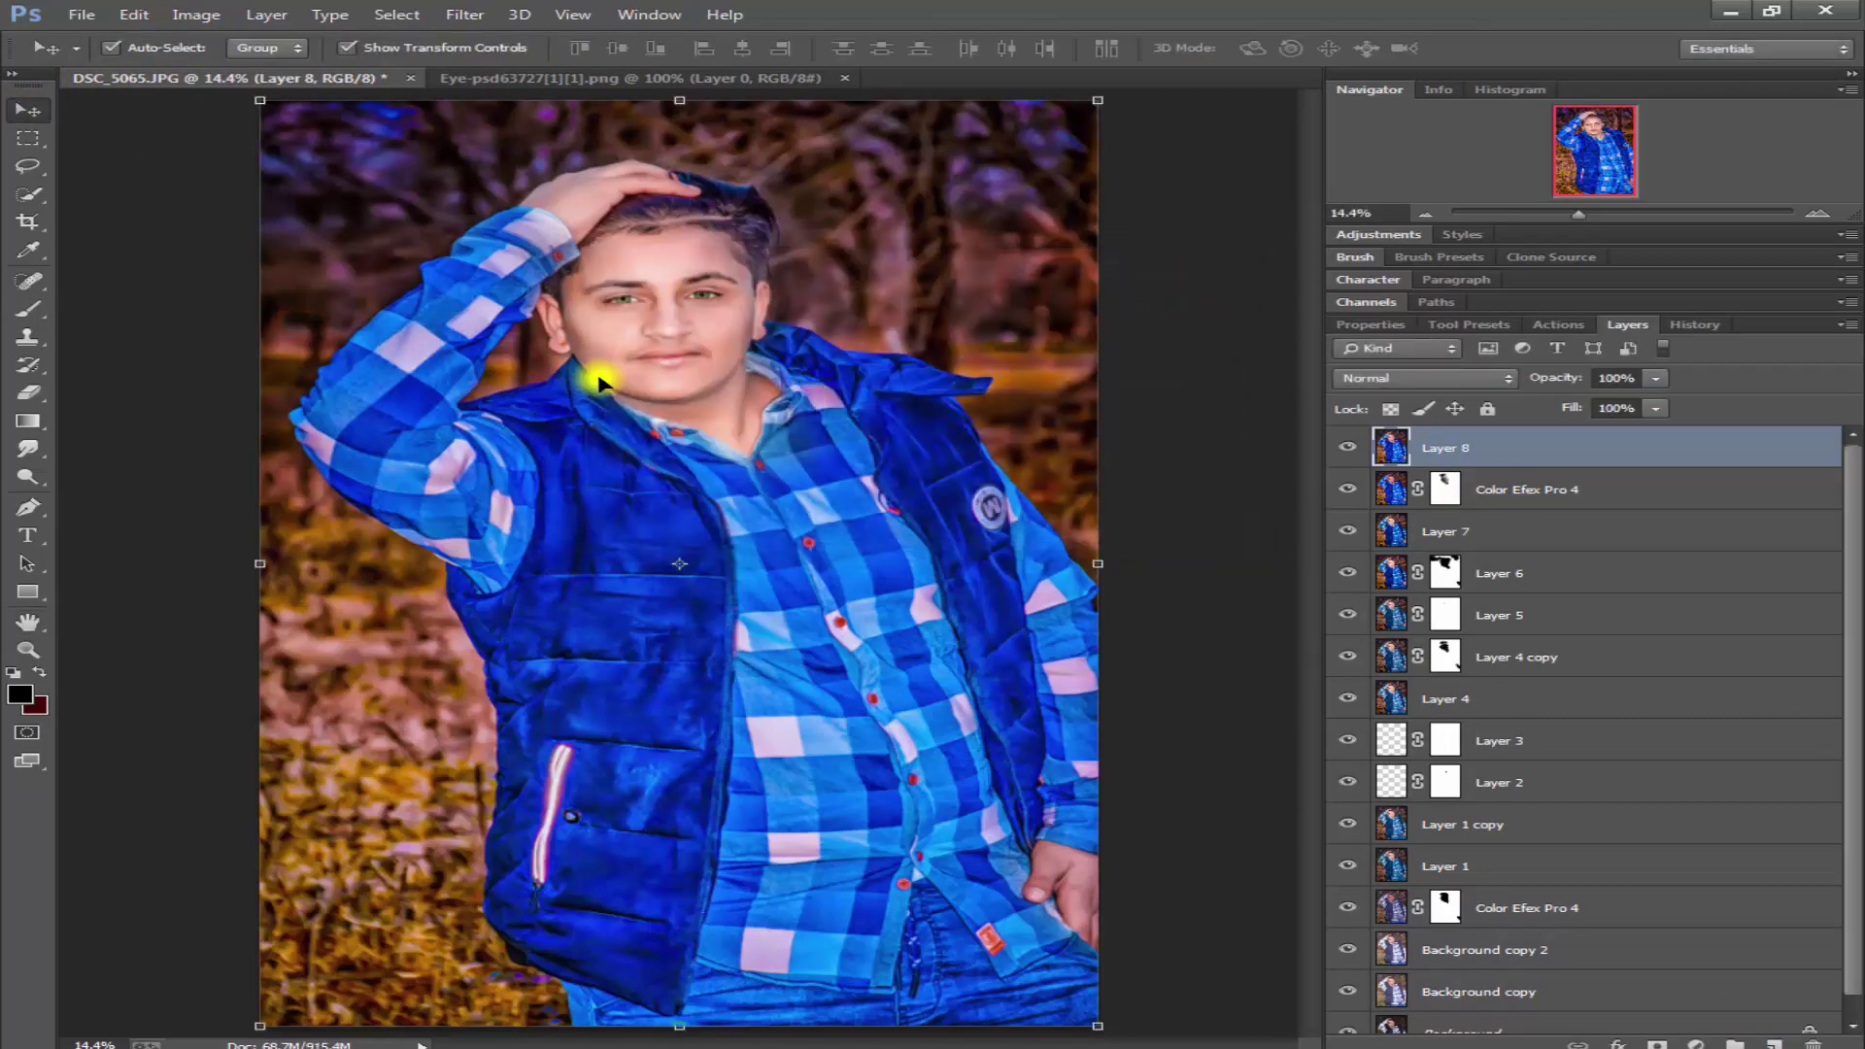